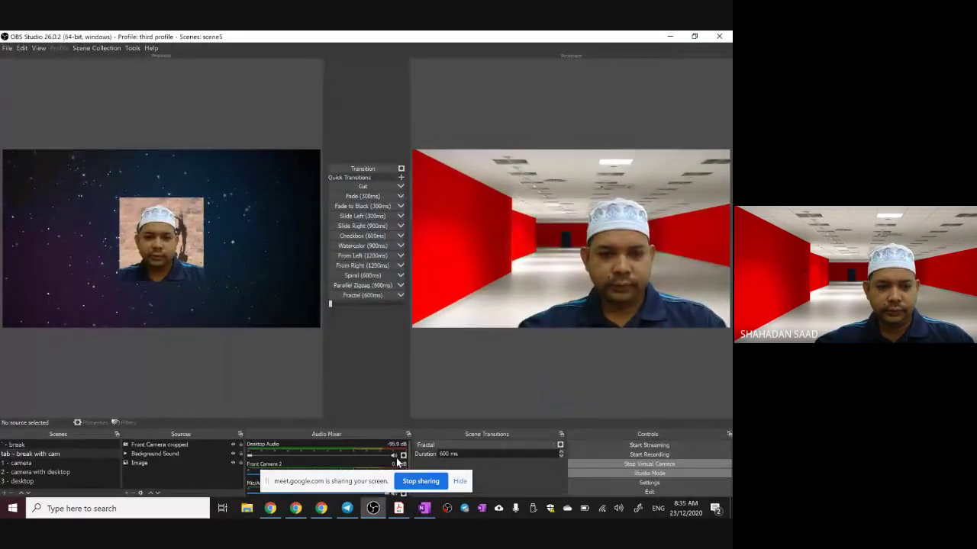
Send the sketch-portrait scene live in OBS, queue the camera scene, and minimise OBS.
key("grave")
key("space")
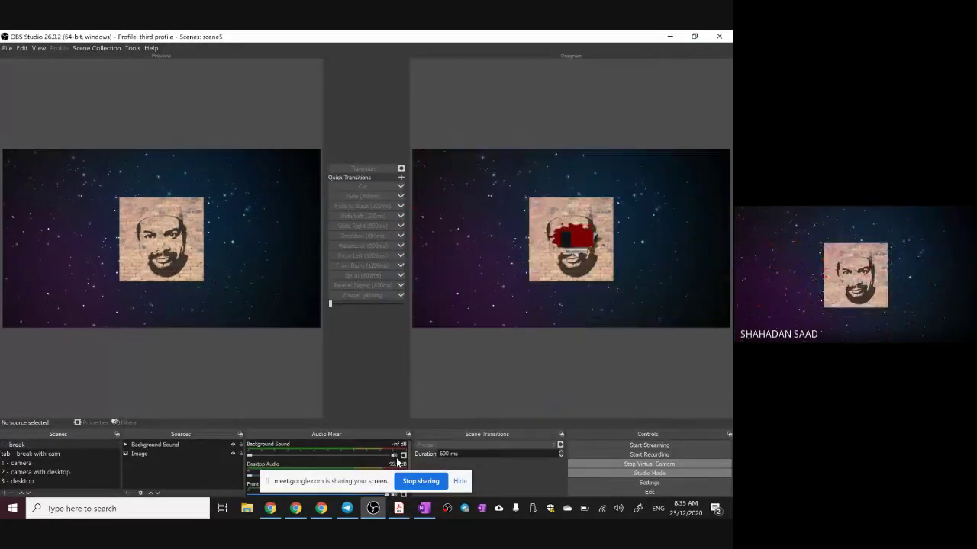
key("1")
left_click(669, 37)
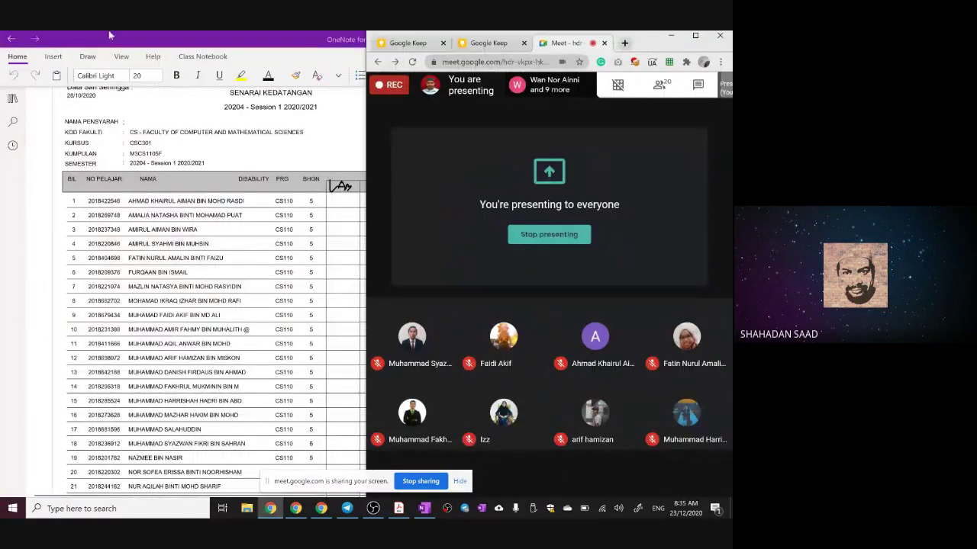
Handwrite a 5 heading beside the 4 in the attendance date header, then select the blue pen.
left_click(179, 39)
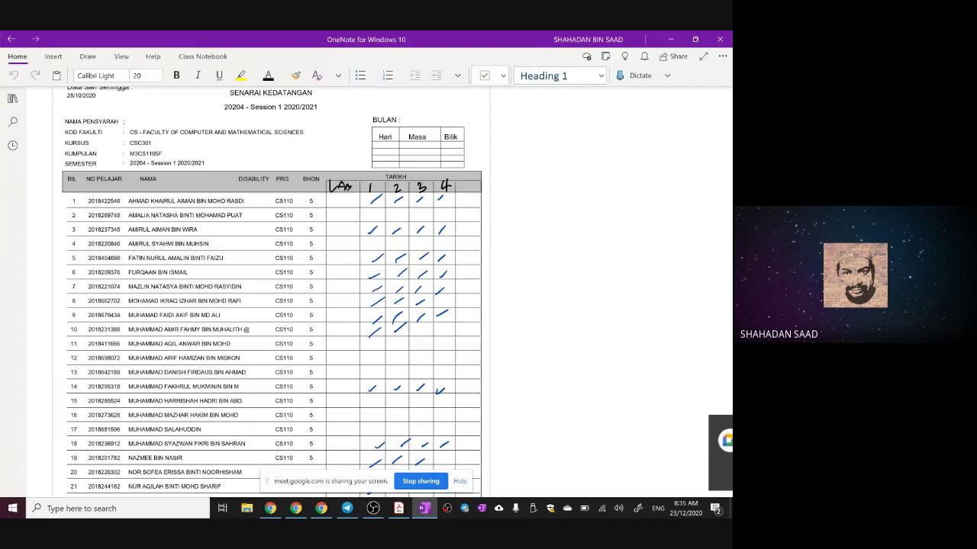
left_click(643, 260)
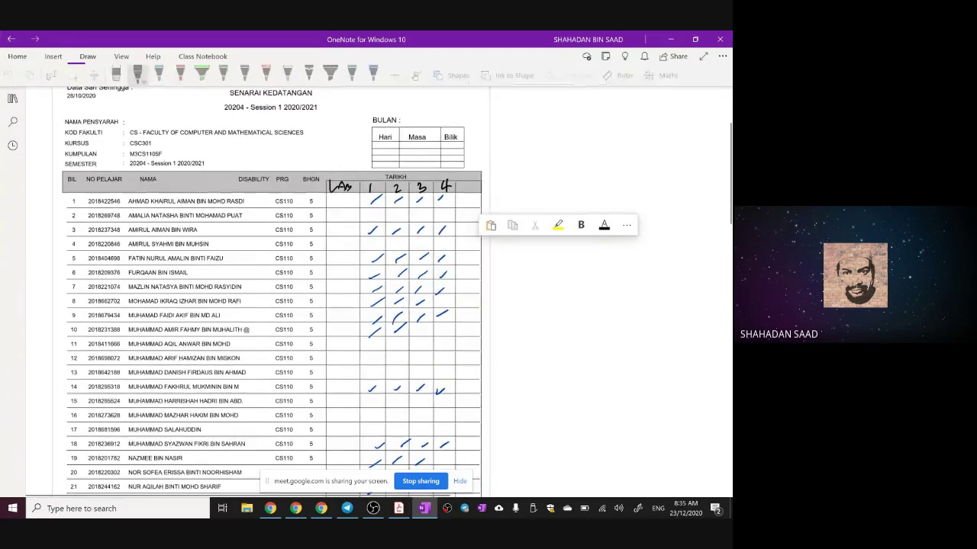
mouse_move(471, 184)
left_mouse_down()
mouse_move(465, 193)
mouse_move(473, 182)
left_mouse_up()
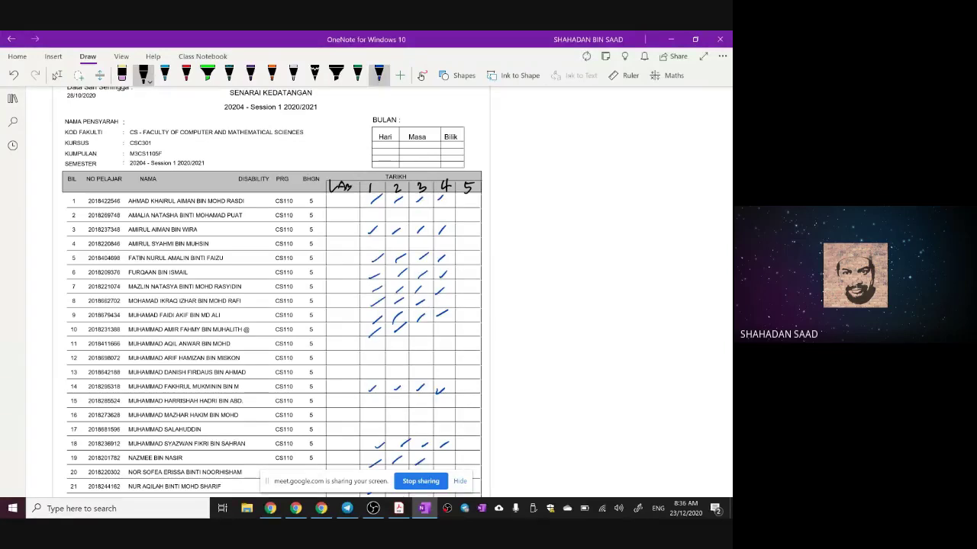
left_click(378, 74)
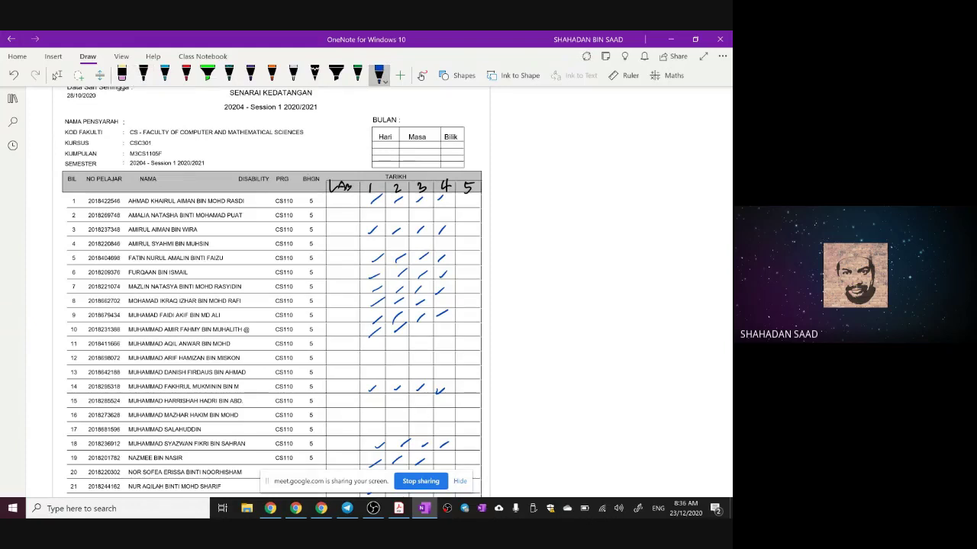
key("Escape")
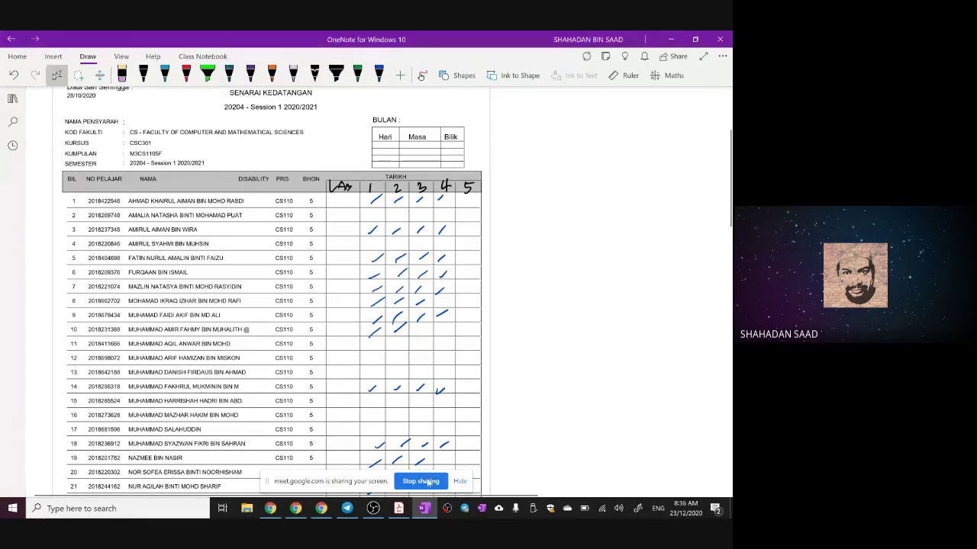
Admit the waiting participant to the Google Meet call and switch back to OneNote.
left_click(297, 508)
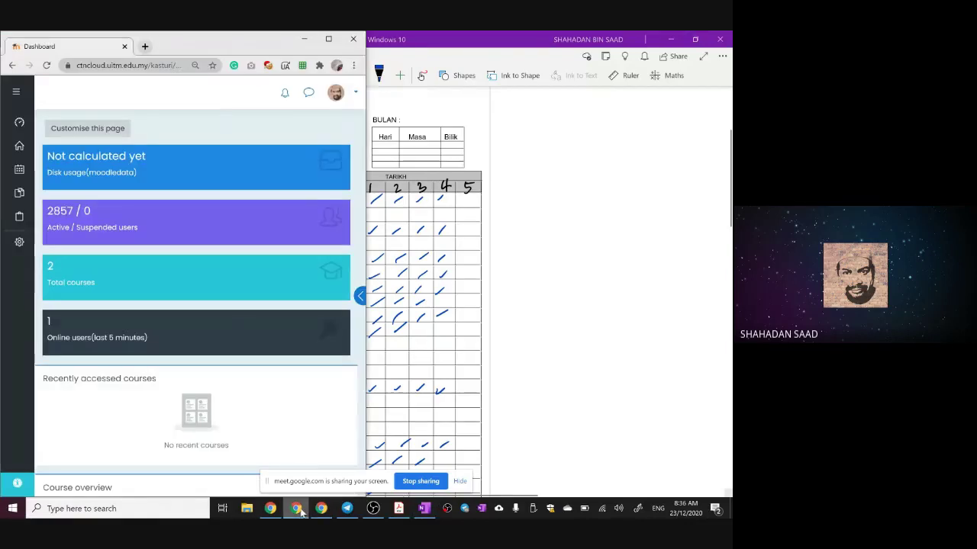
left_click(270, 508)
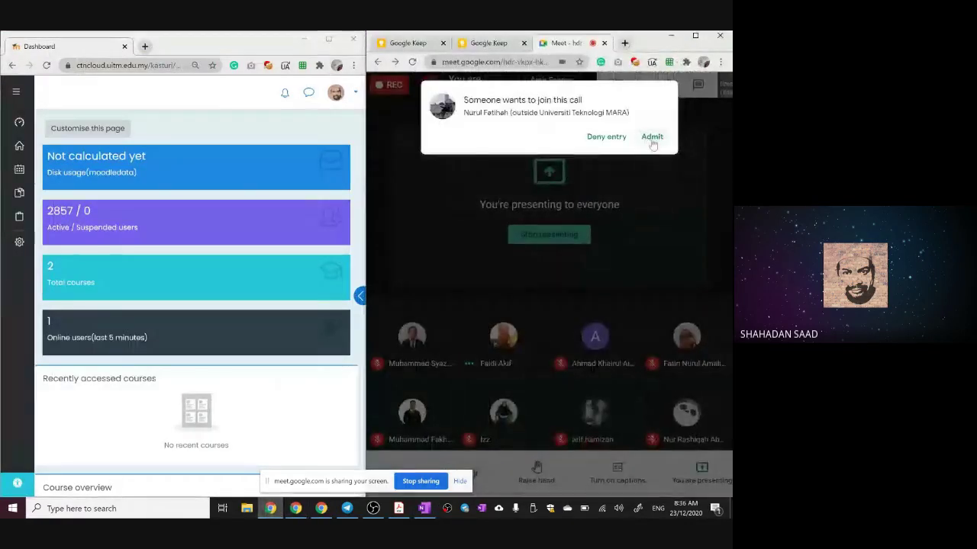
left_click(651, 137)
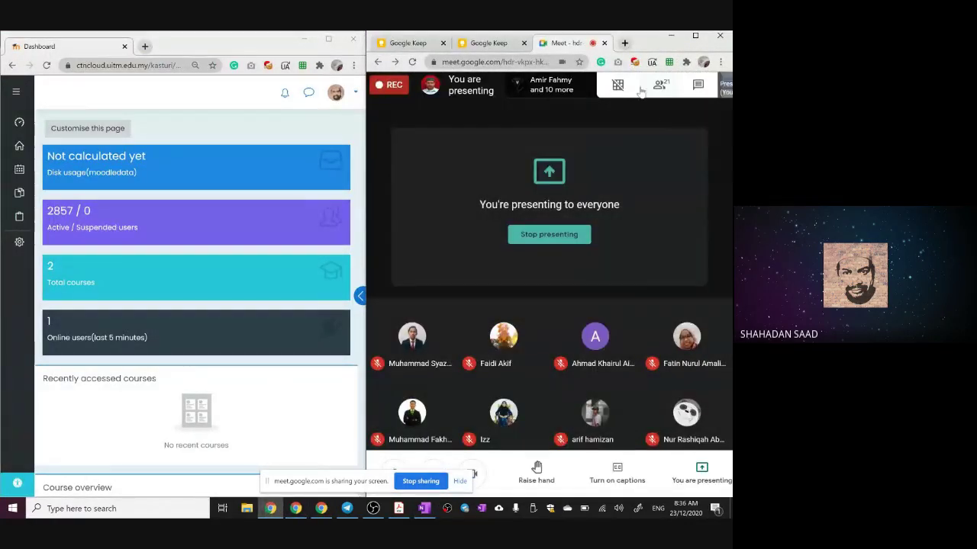
left_click(424, 508)
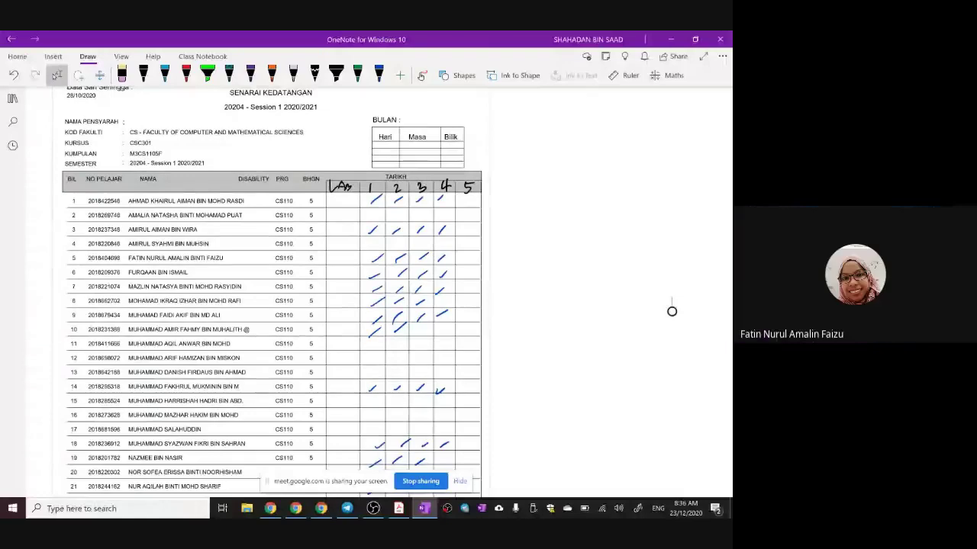
Draw a trial blue tick in row 8 column 4, delete it, and check today's date.
left_click(378, 74)
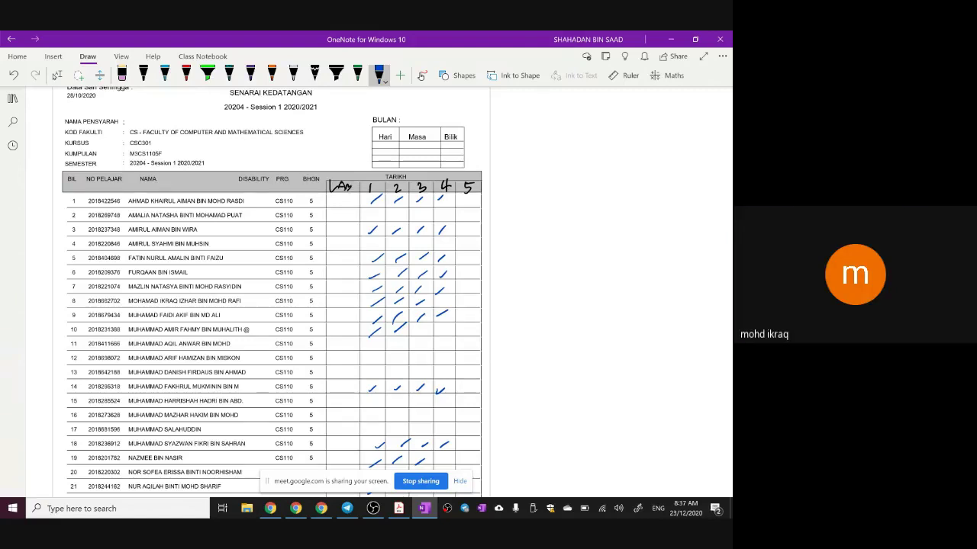
left_click_drag(438, 306, 450, 295)
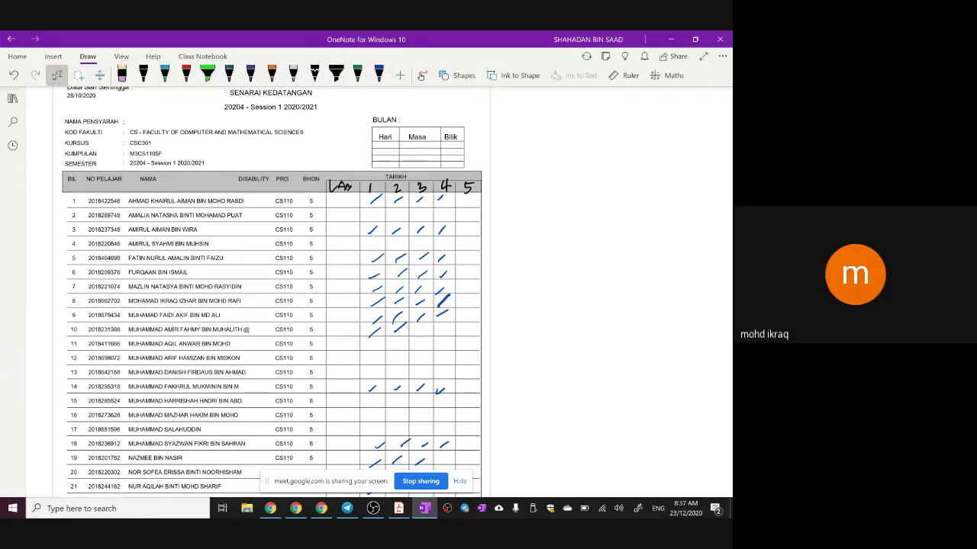
key("Delete")
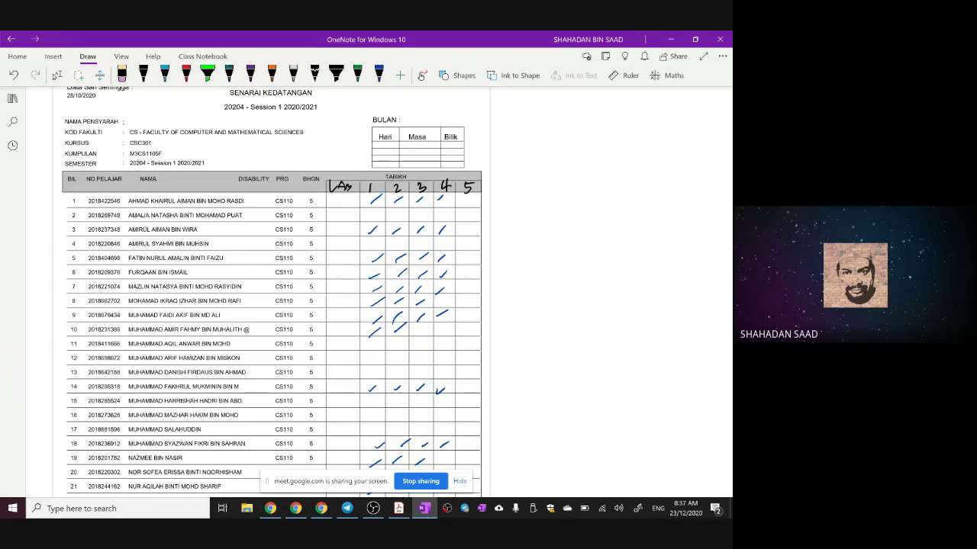
left_click(57, 74)
left_click(271, 349)
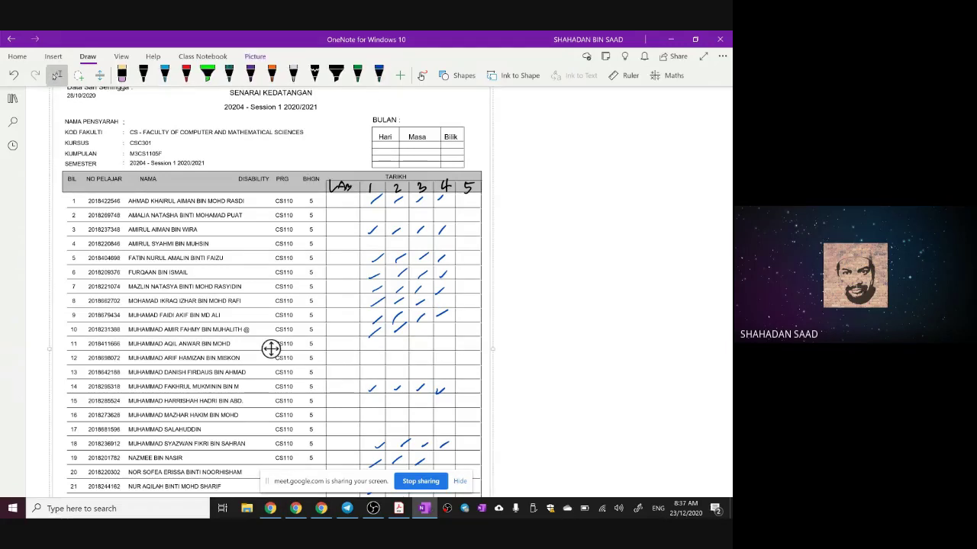
left_click(686, 508)
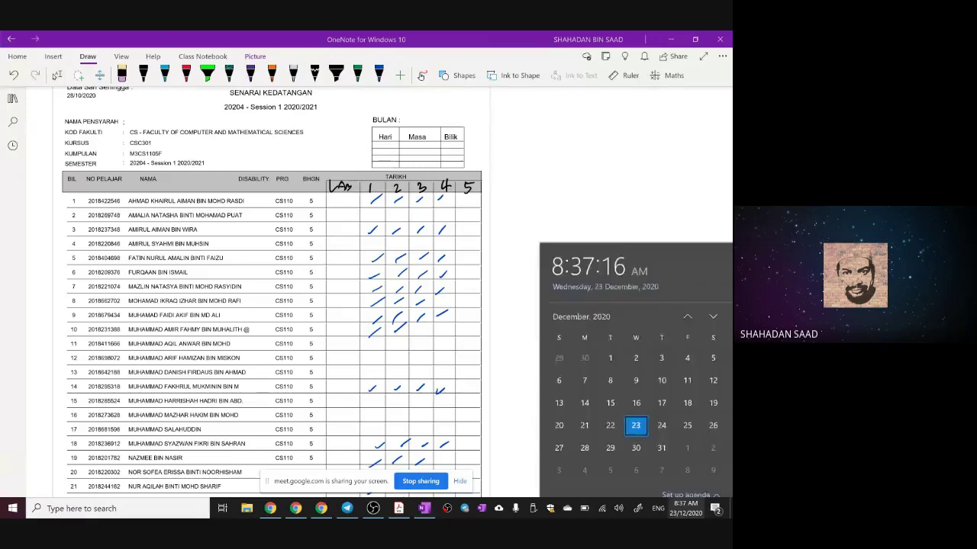
left_click(379, 74)
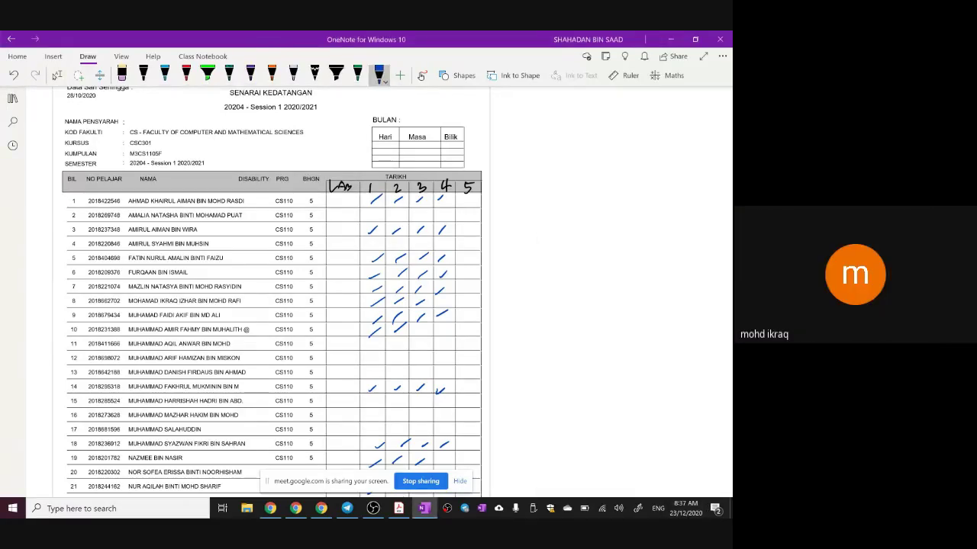
Make the blue pen thinner, then tick student 8 in column 4 and student 10.
left_click(379, 75)
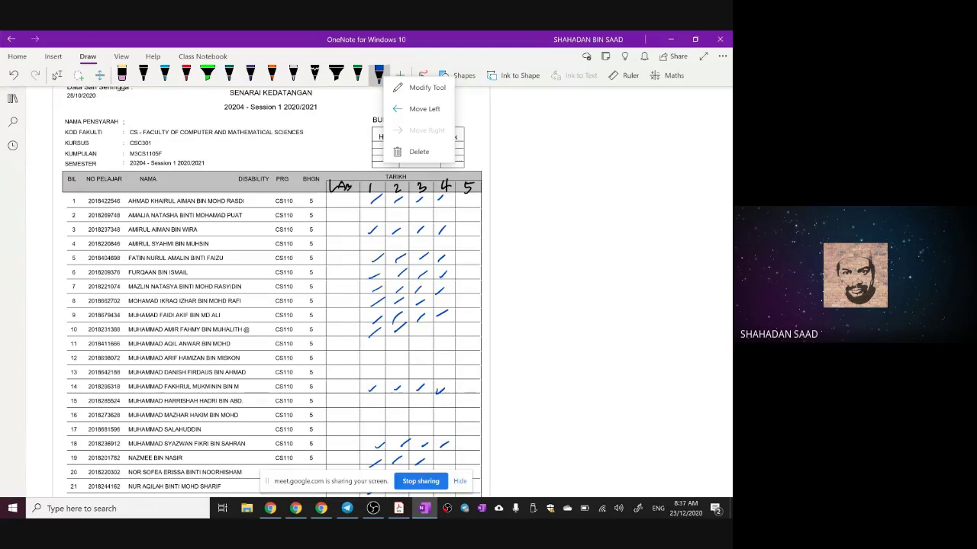
left_click(426, 87)
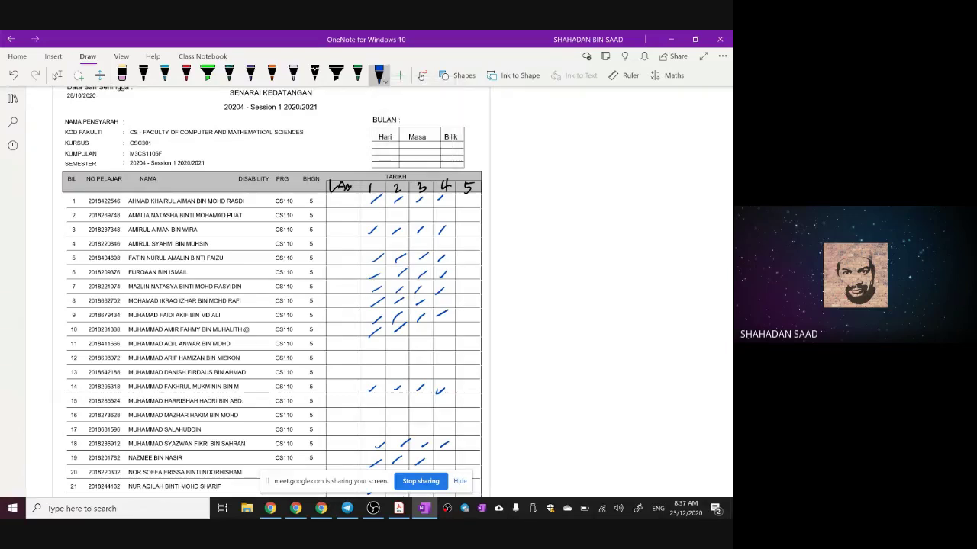
left_click(406, 121)
key("Escape")
left_click_drag(439, 306, 449, 296)
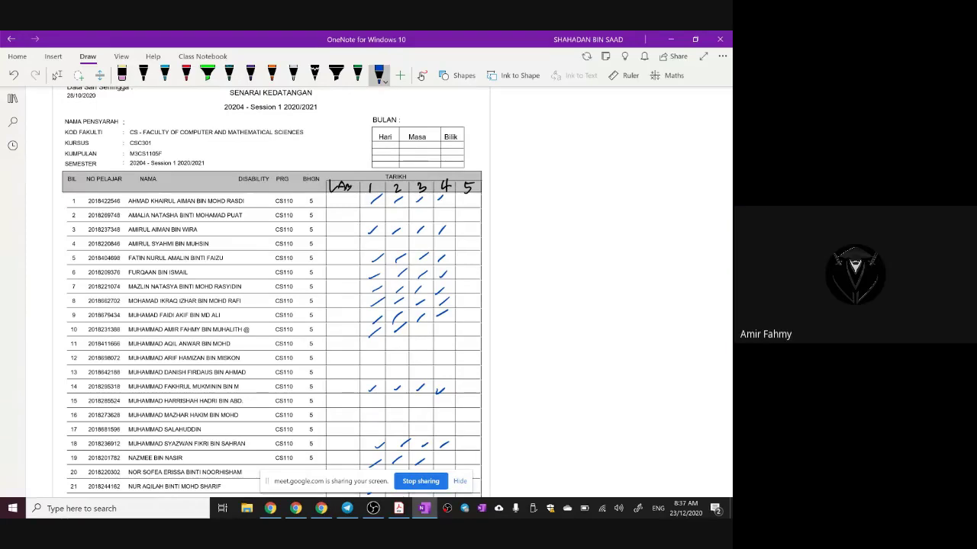
left_click_drag(421, 333, 445, 327)
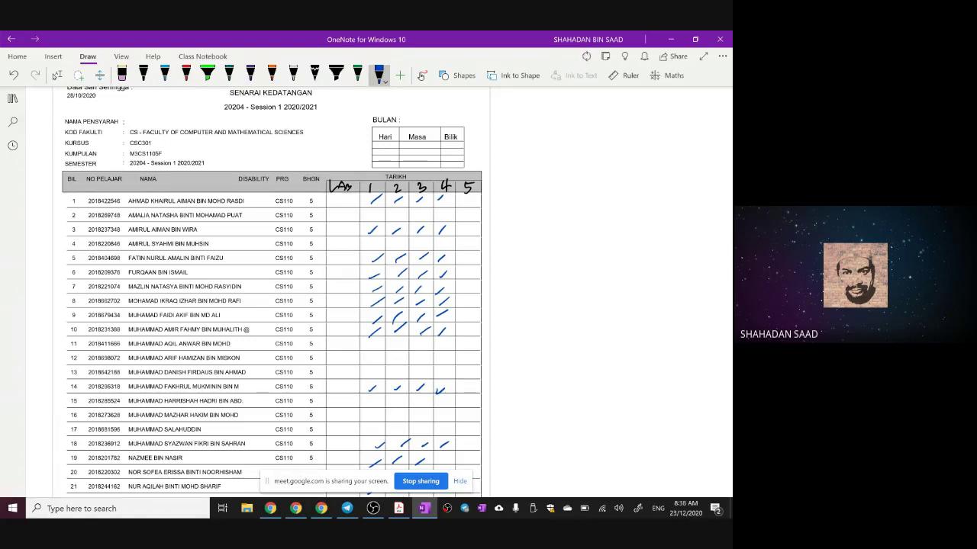
Undo the new ink ticks in rows 8 and 10 and the handwritten 5 heading.
key("Escape")
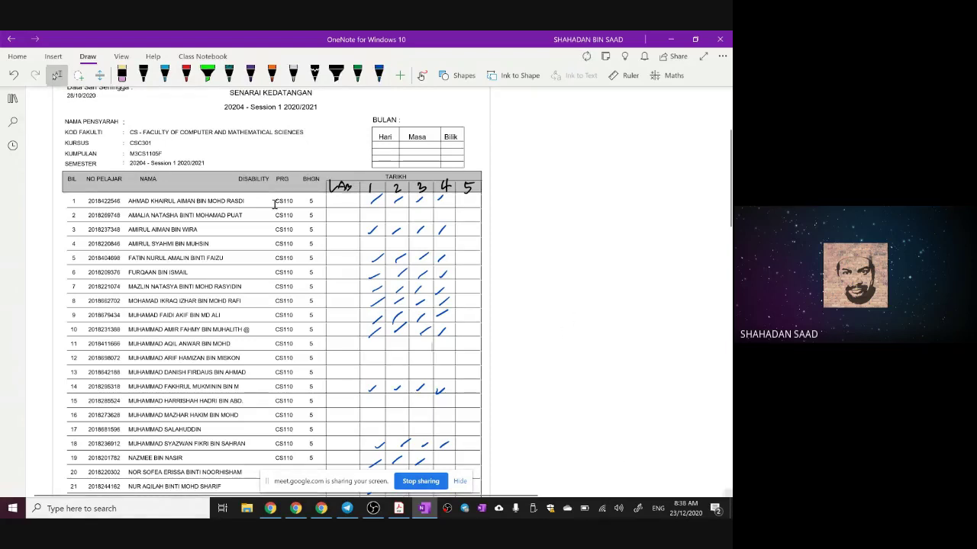
left_click(16, 75)
left_click(15, 74)
left_click(16, 75)
left_click(15, 75)
left_click(15, 74)
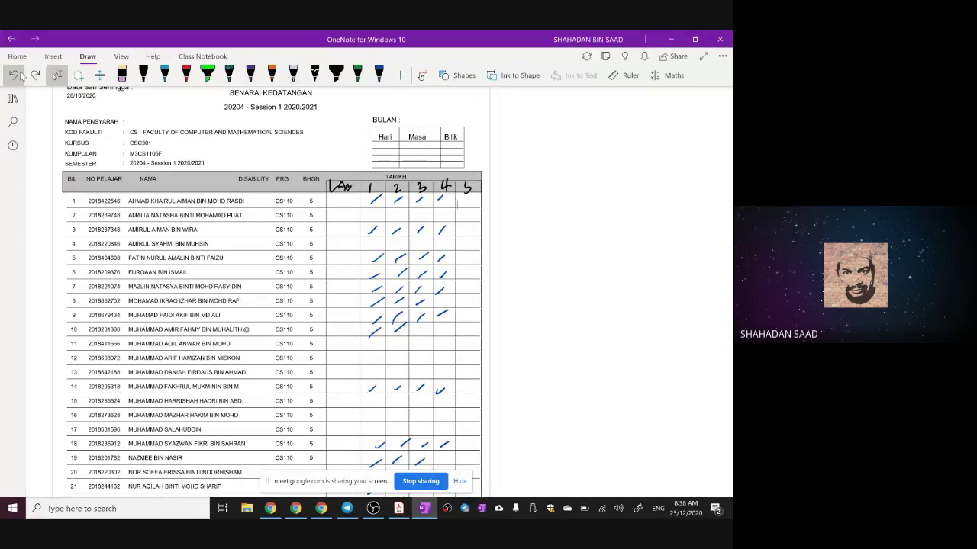
left_click(19, 76)
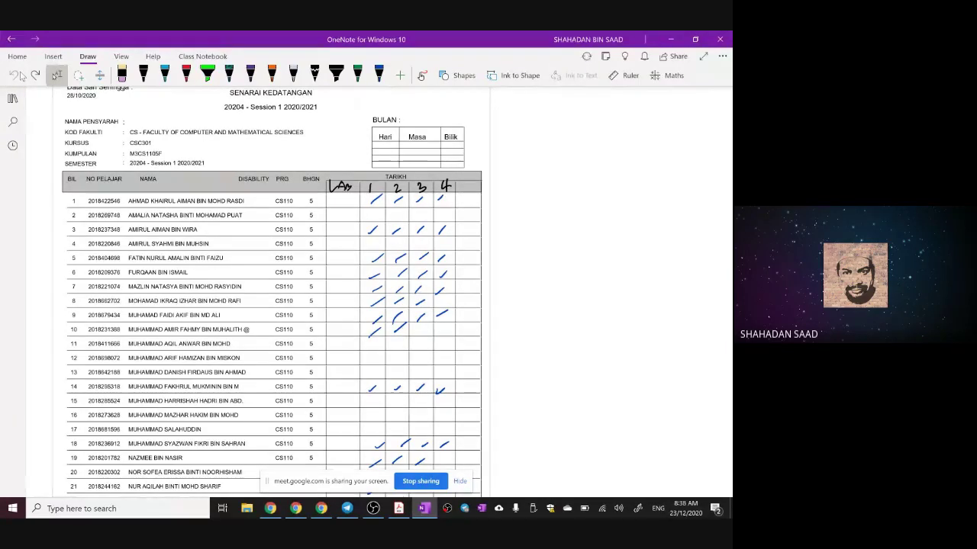
left_click(17, 56)
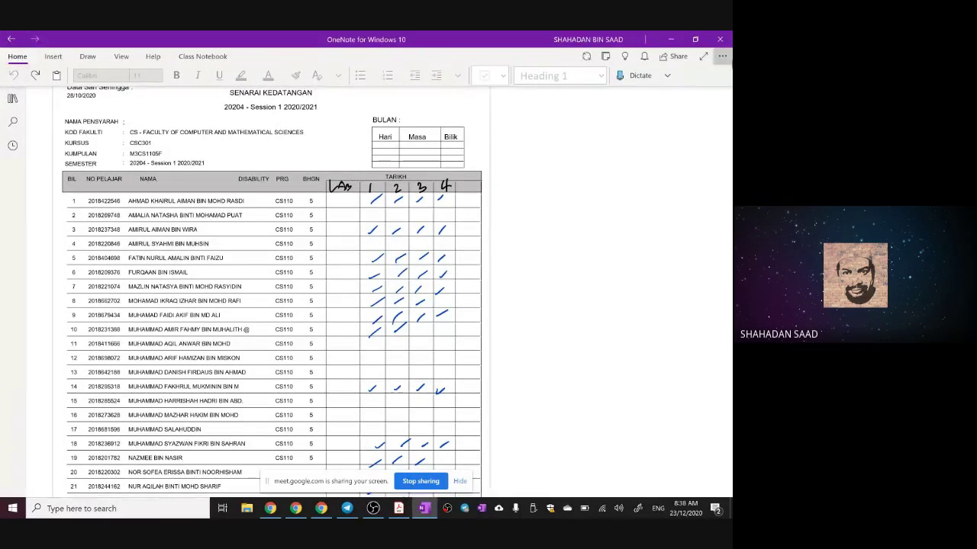
Set the page's print layout paper size to A3.
left_click(721, 56)
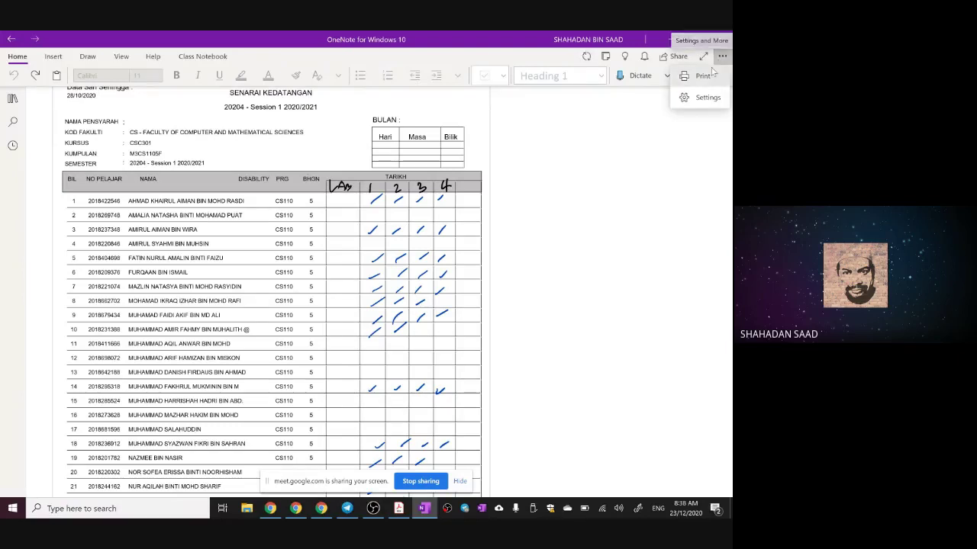
left_click(701, 76)
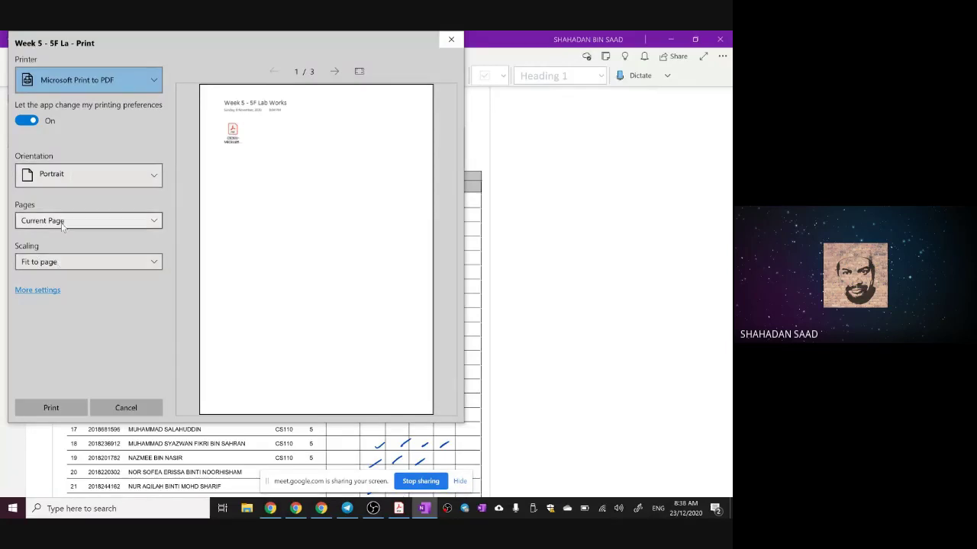
left_click(51, 290)
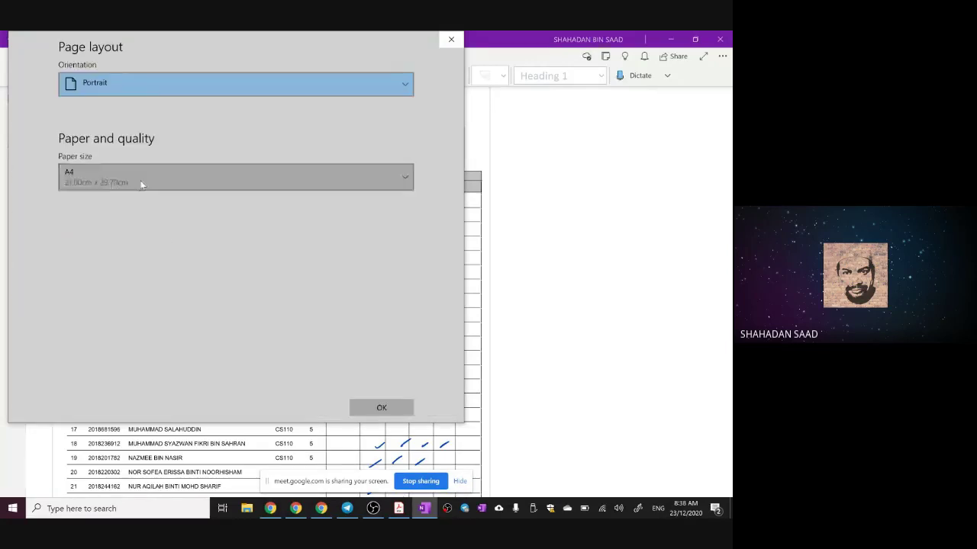
left_click(141, 185)
left_click(142, 185)
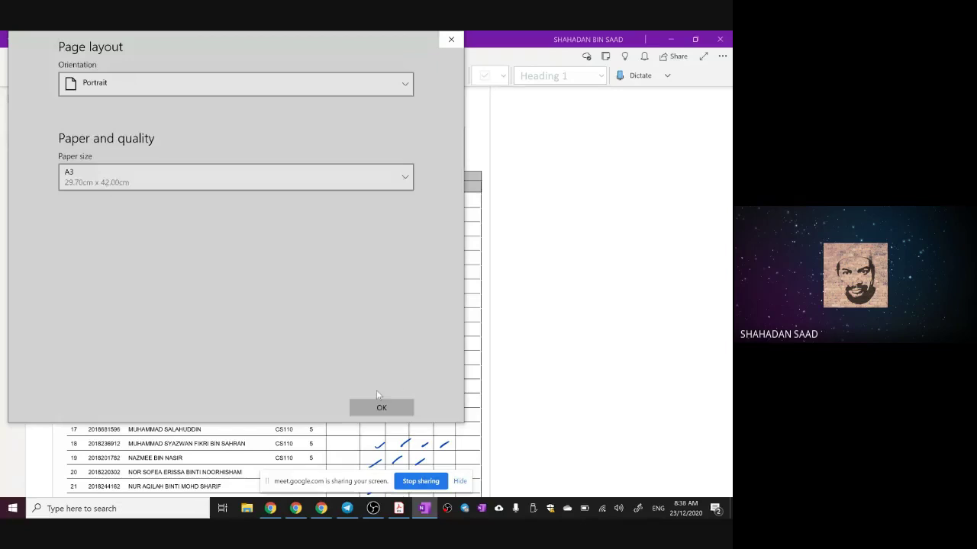
left_click(372, 408)
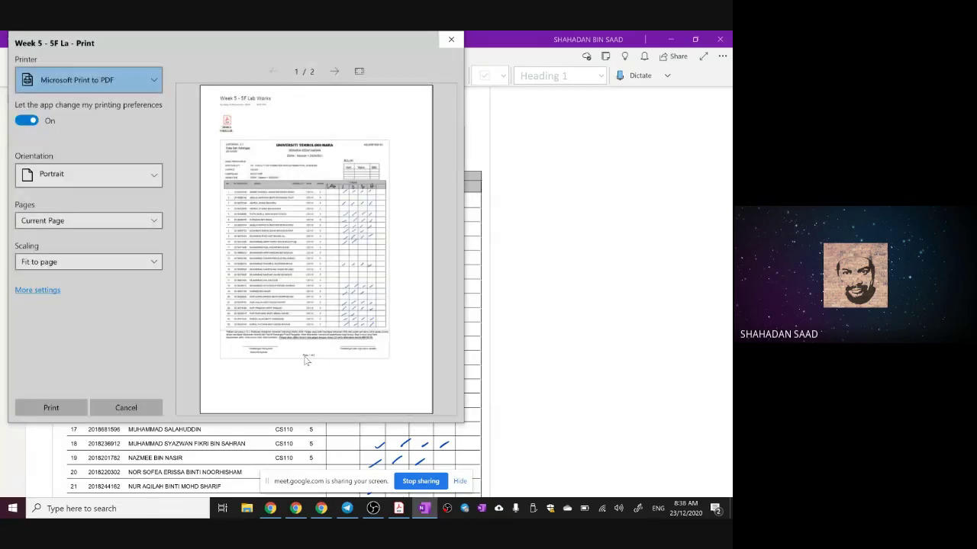
Print to PDF on the Desktop, naming the file 'CSC301 M3CS110SF - … lab work'.
left_click(71, 405)
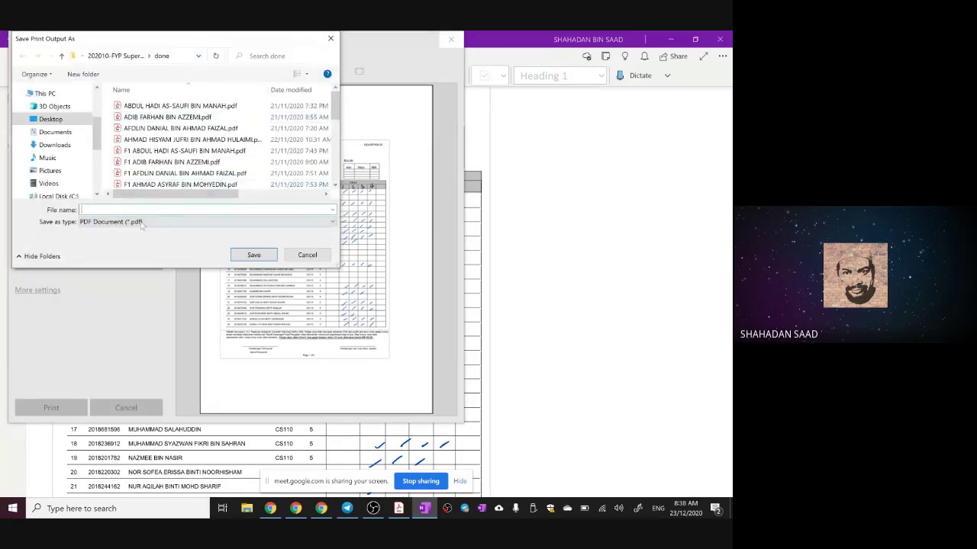
type("W")
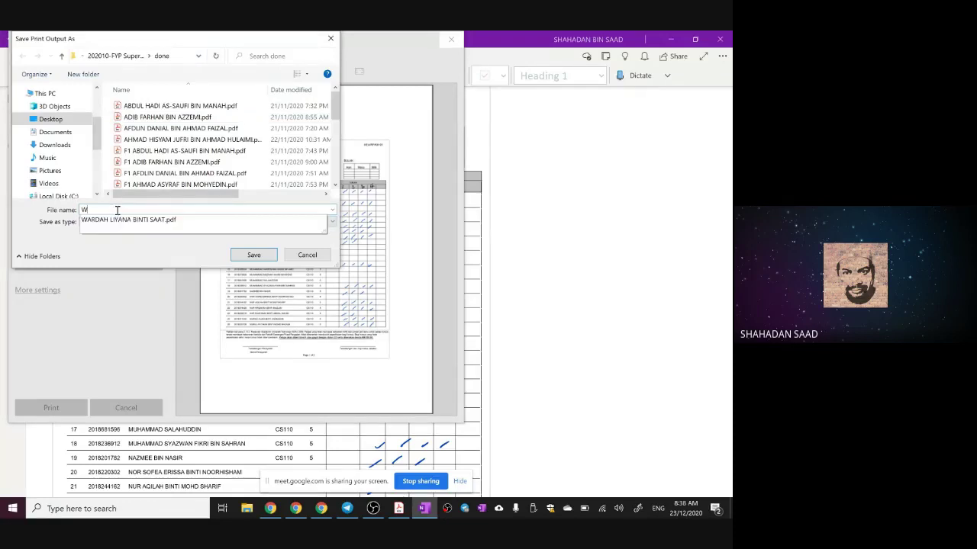
type("EEK 5")
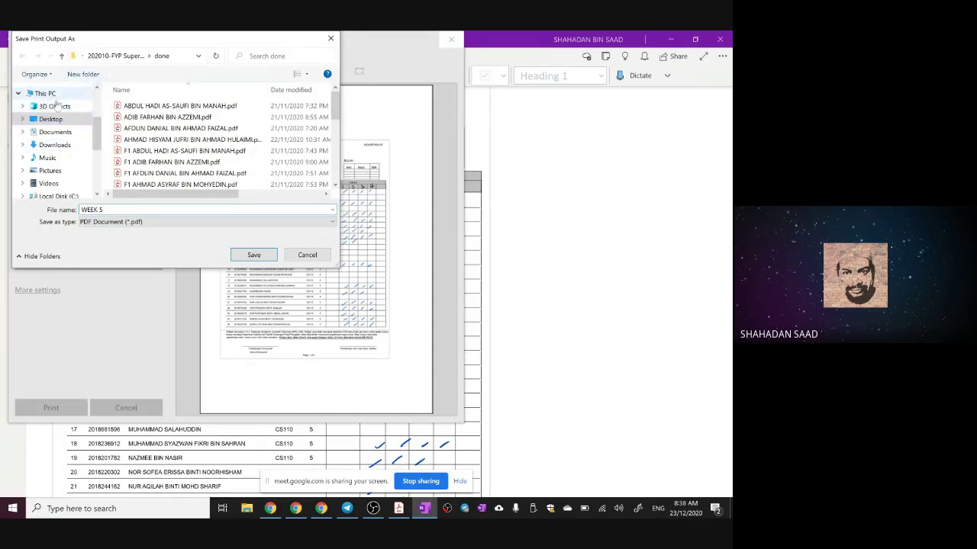
left_click(60, 120)
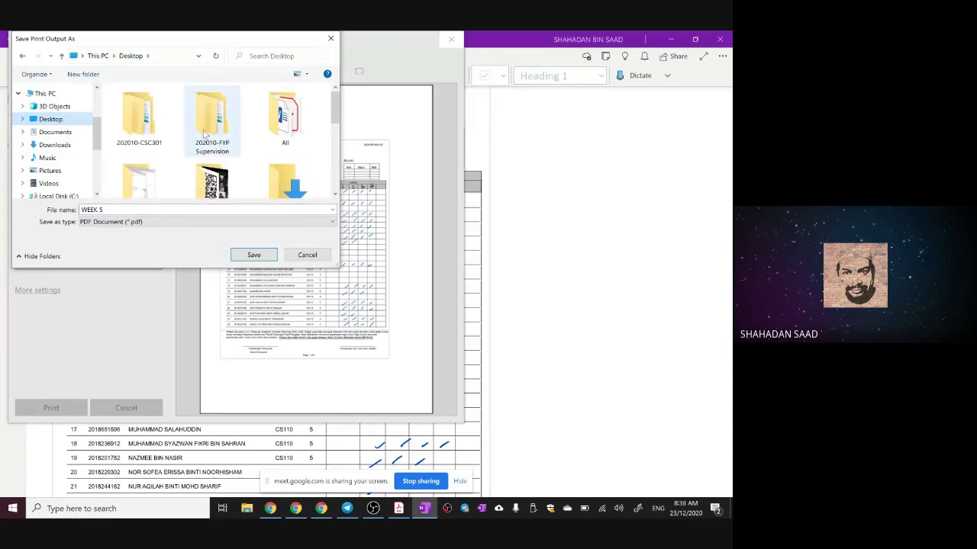
left_click(82, 209)
left_click(83, 209)
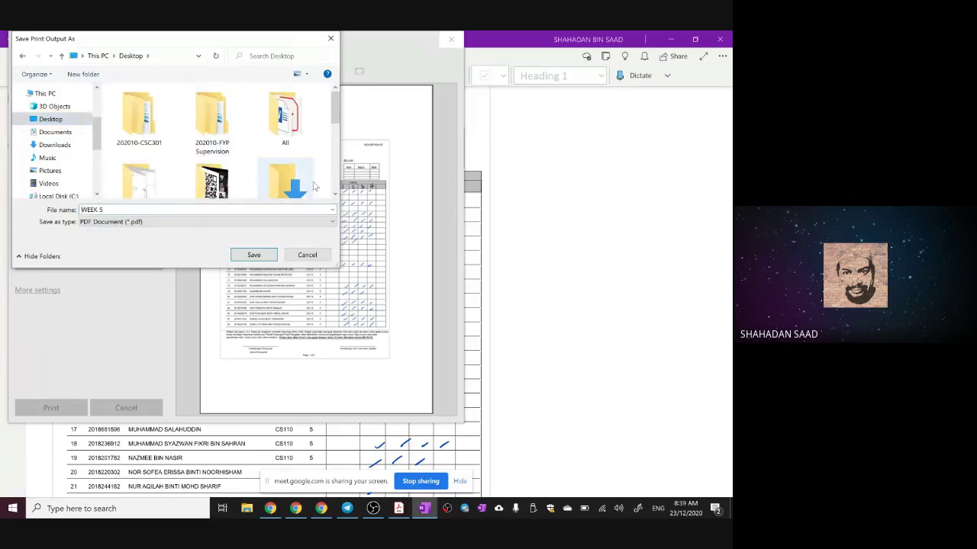
type("CSC301")
type(" M3CS")
type("110")
type("S")
type("F -")
left_click(211, 210)
type("lab works progress")
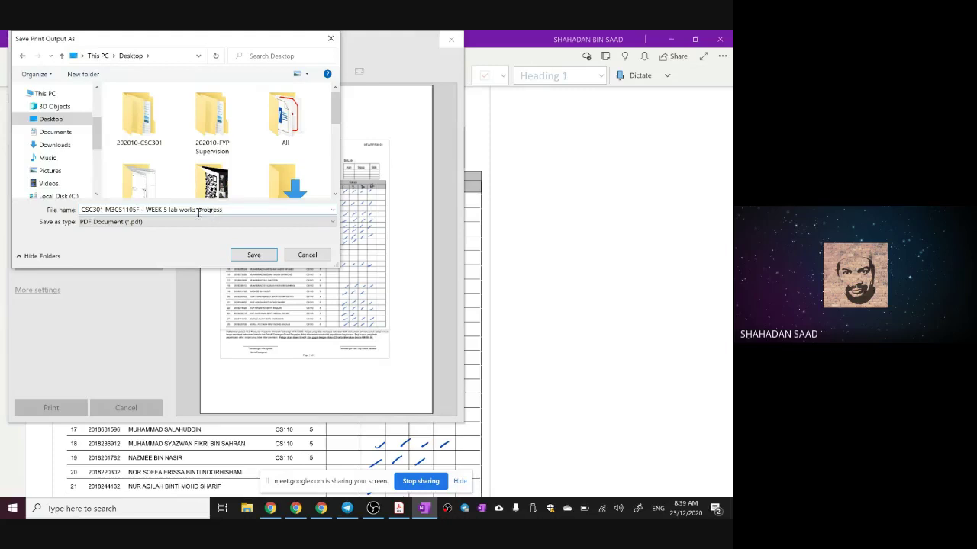
left_click(249, 256)
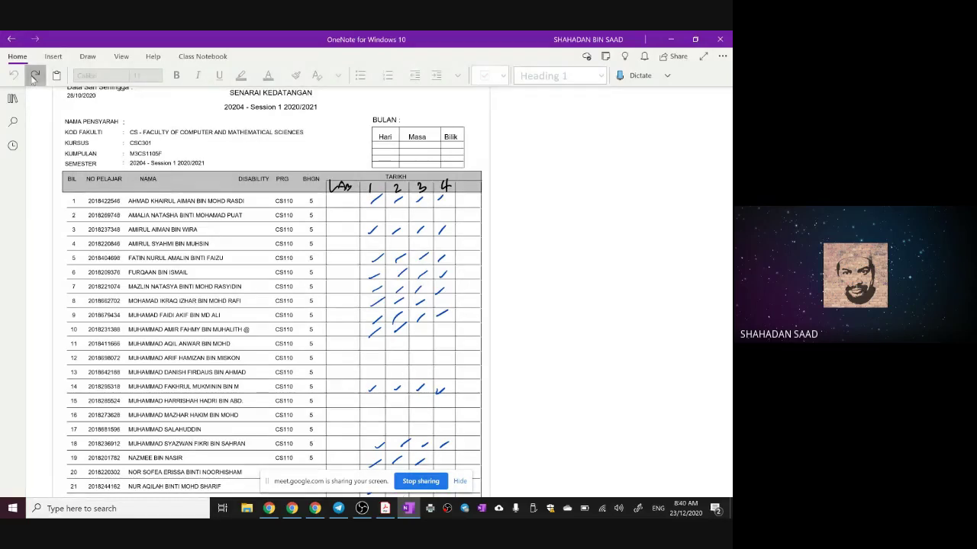
Redo the undone ink marks and change the page title's week number to 10.
left_click(34, 76)
left_click(34, 76)
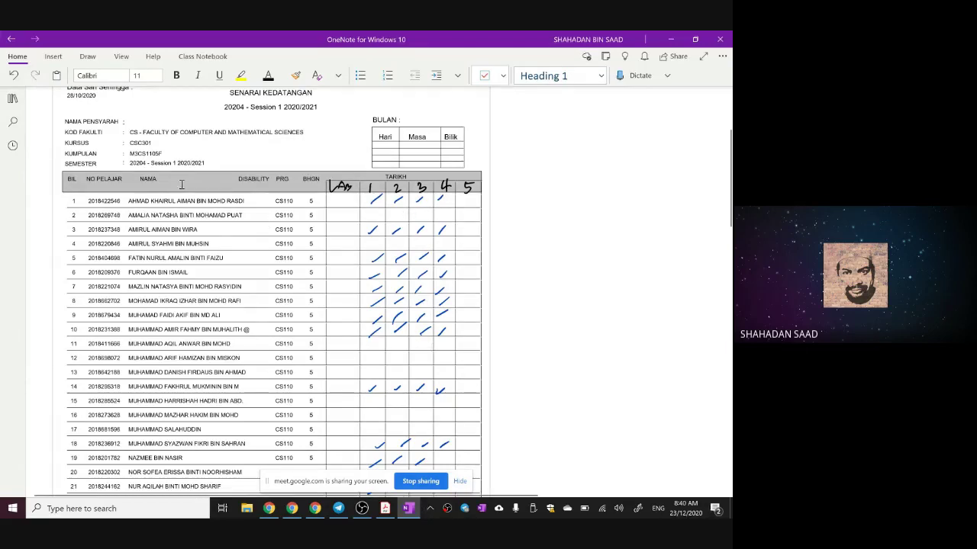
scroll(192, 202, "up", 1)
scroll(192, 202, "up", 5)
double_click(91, 105)
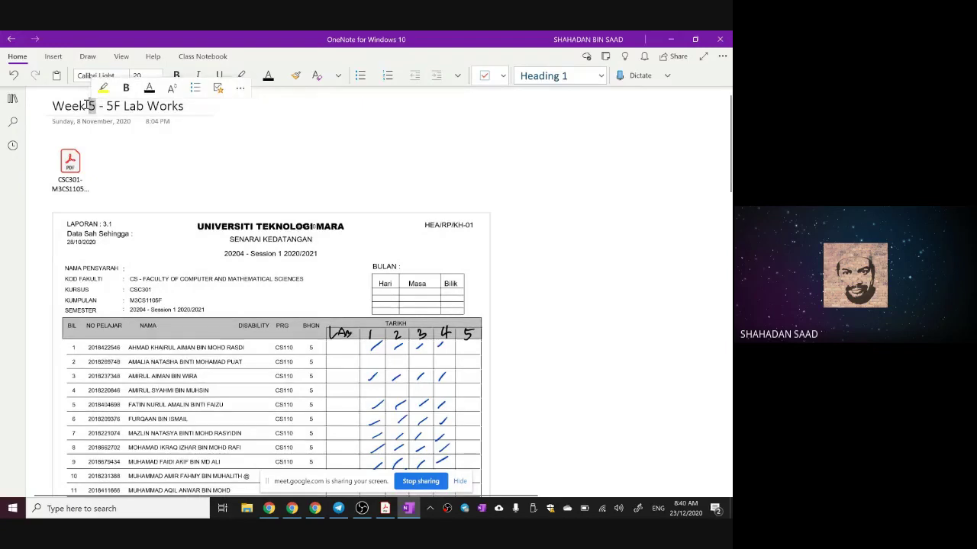
type("10")
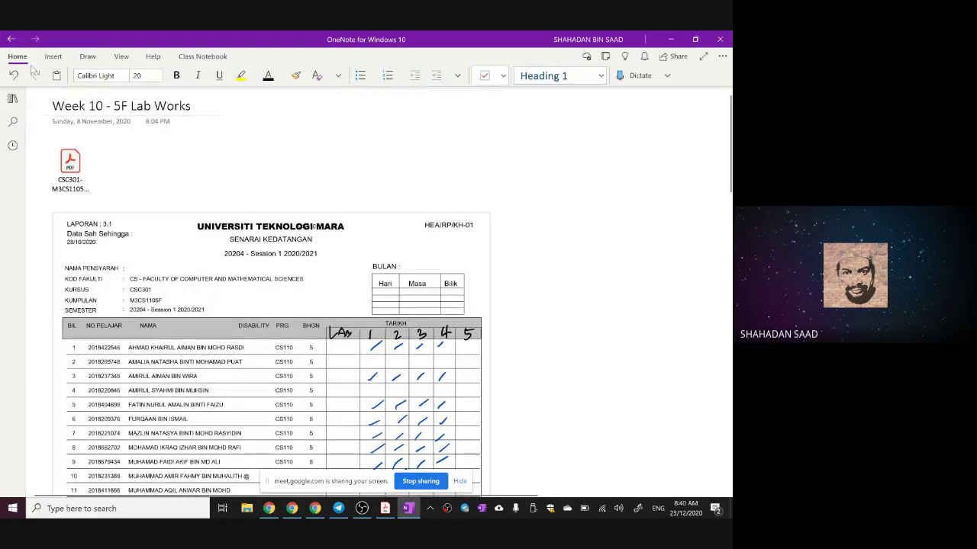
left_click(482, 227)
scroll(482, 227, "down", 5)
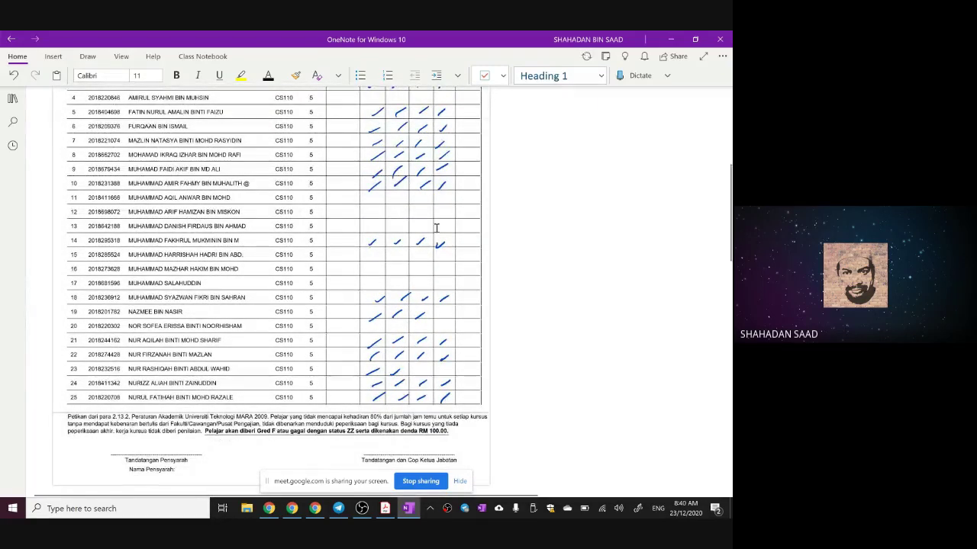
scroll(437, 227, "up", 5)
scroll(450, 244, "down", 5)
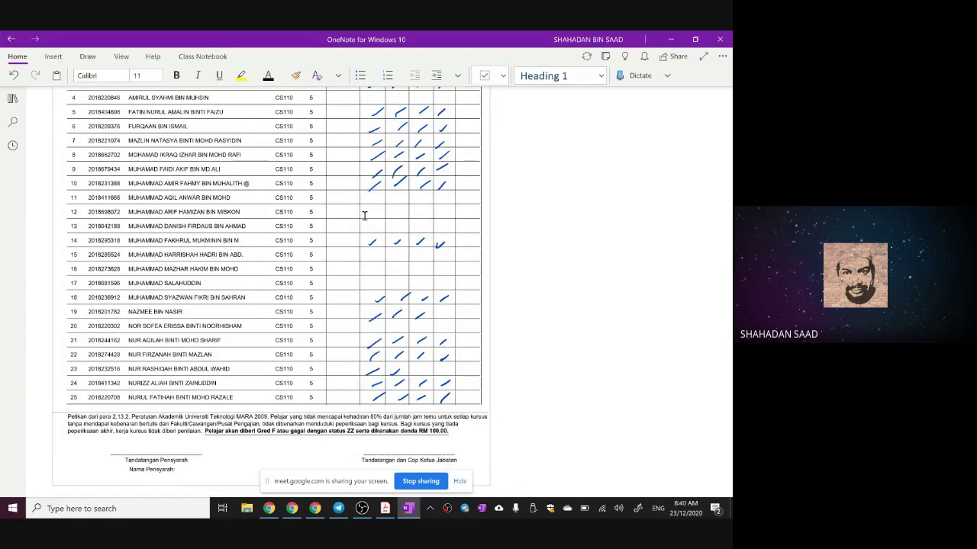
Snap OneNote to the left half of the screen with Meet on the right.
double_click(450, 44)
key("super+Left")
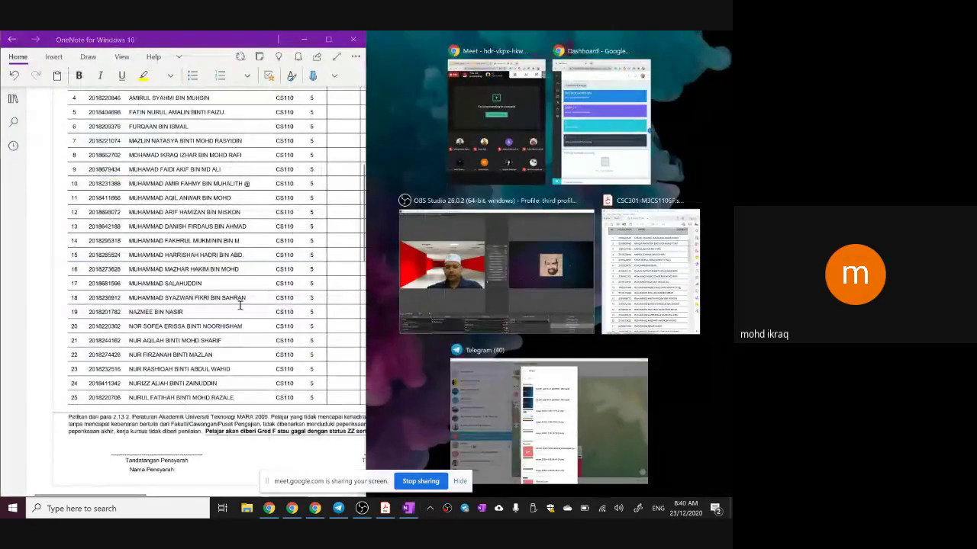
left_click(496, 122)
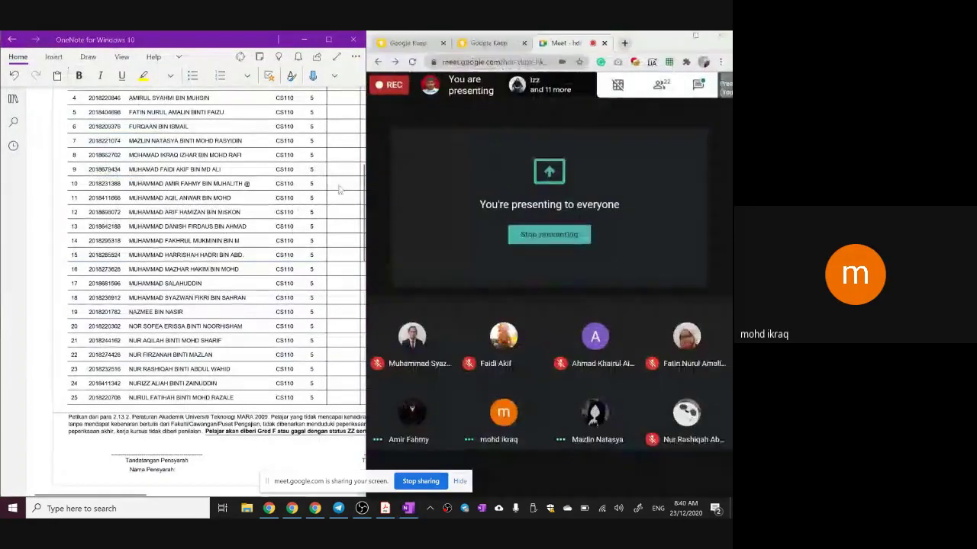
scroll(210, 226, "down", 10)
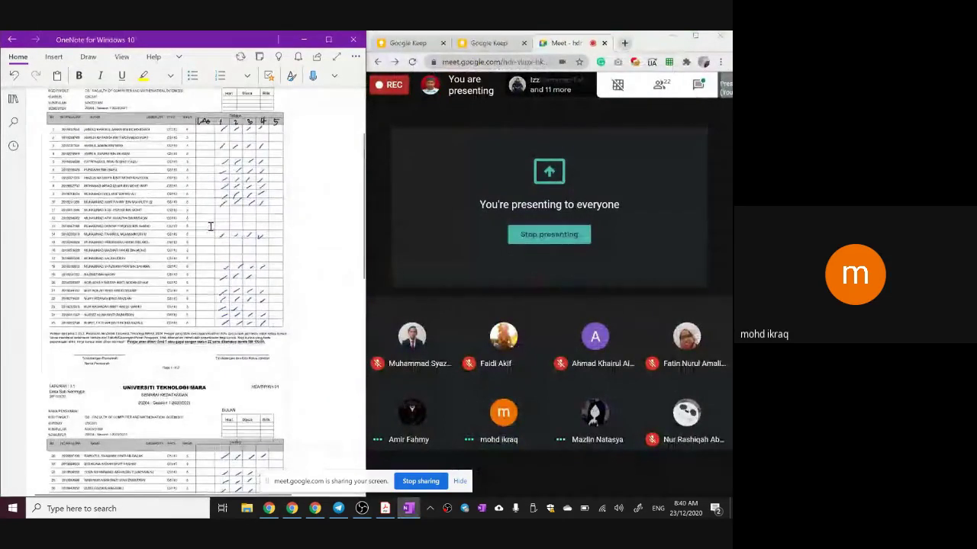
scroll(210, 226, "up", 1)
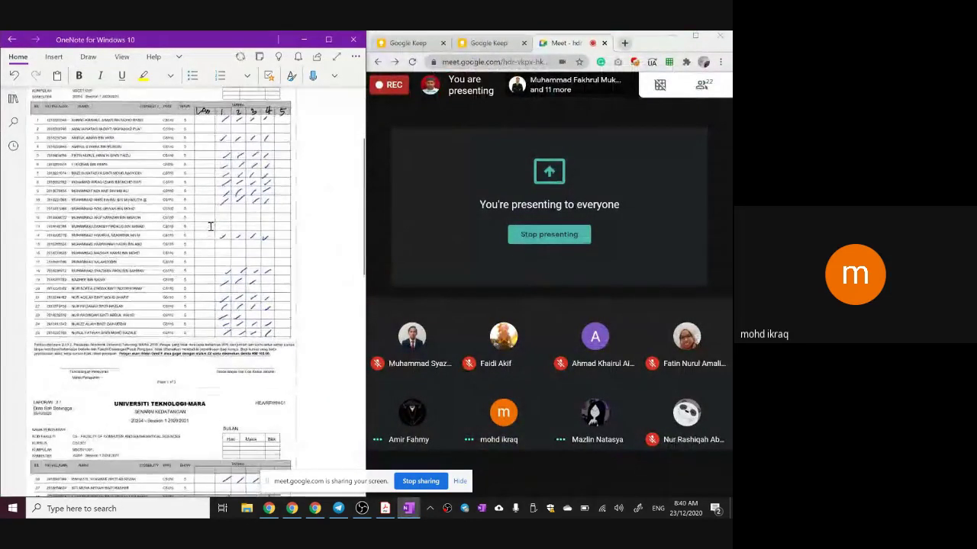
scroll(180, 227, "up", 1)
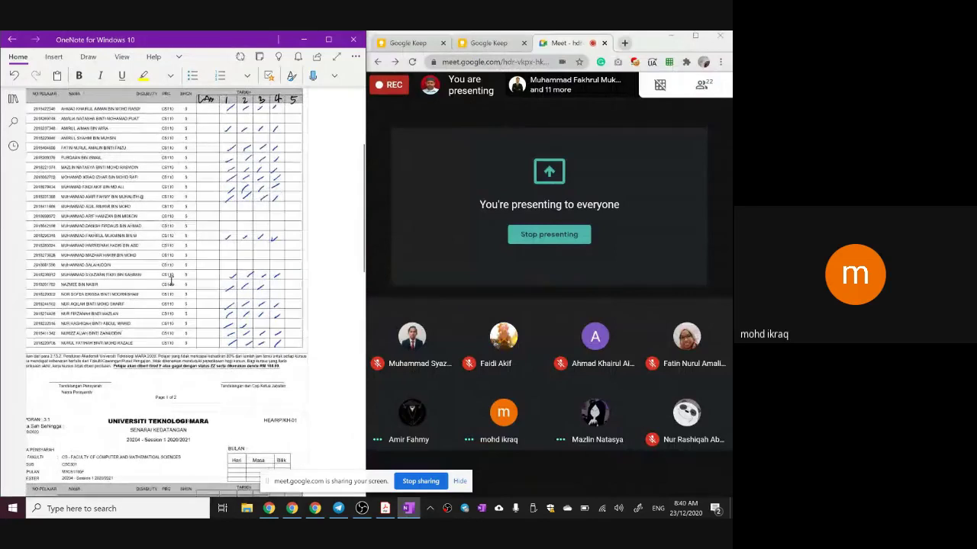
scroll(50, 308, "down", 2)
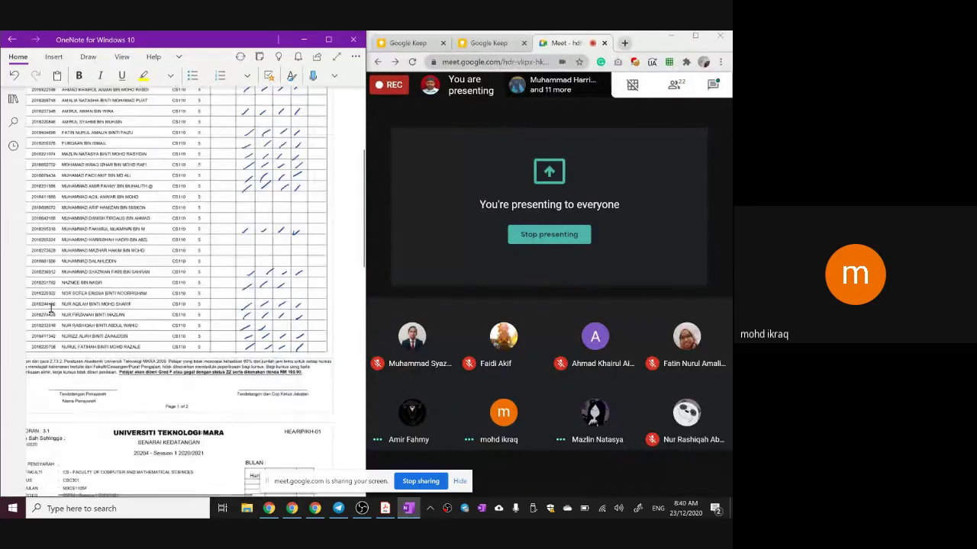
scroll(109, 323, "down", 2)
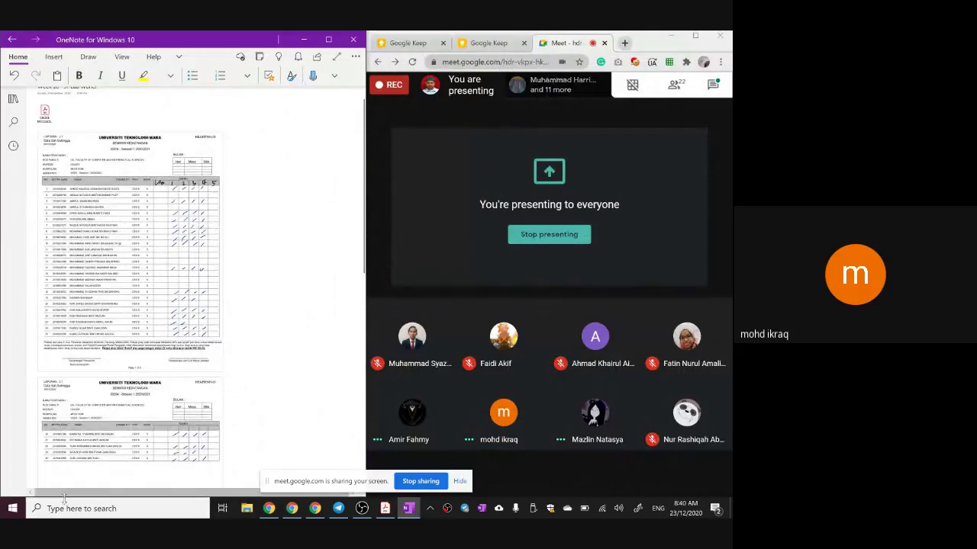
scroll(43, 245, "up", 3)
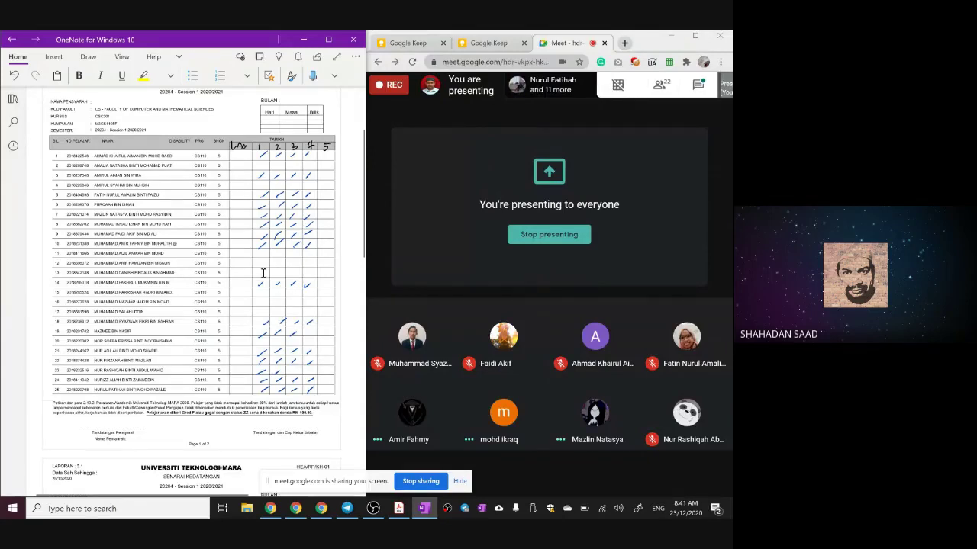
Open the Meet chat and draw ticks in row 12 of the attendance sheet.
left_click(699, 87)
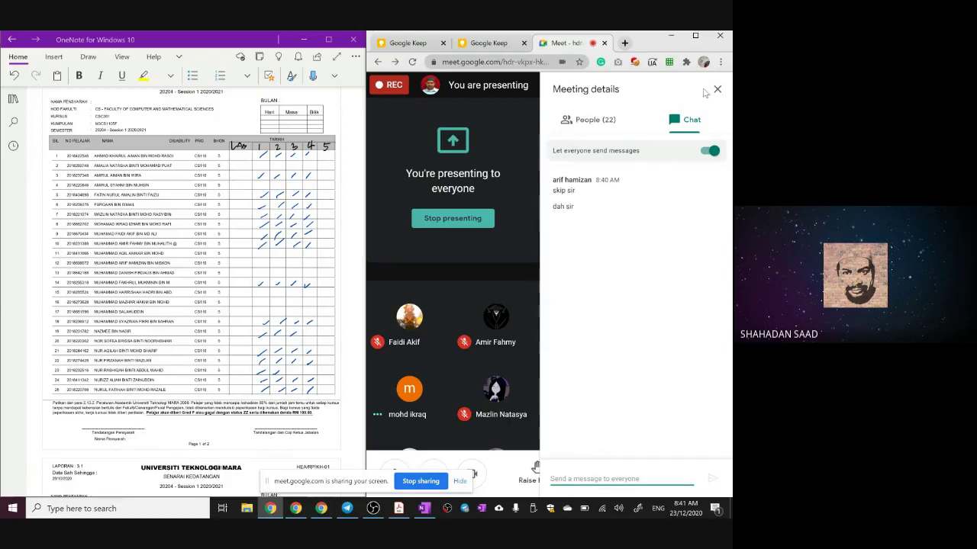
left_click_drag(258, 265, 266, 259)
left_click_drag(272, 264, 301, 259)
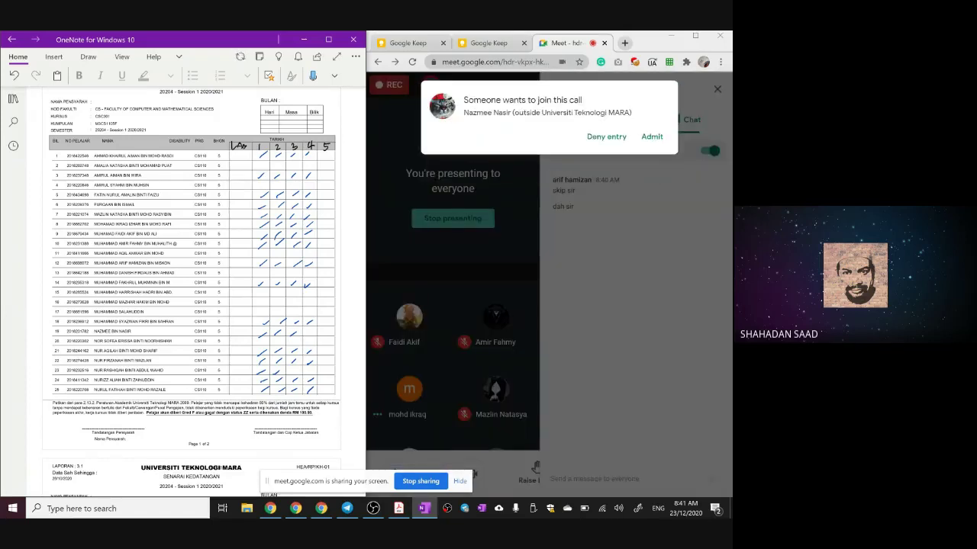
left_click(587, 272)
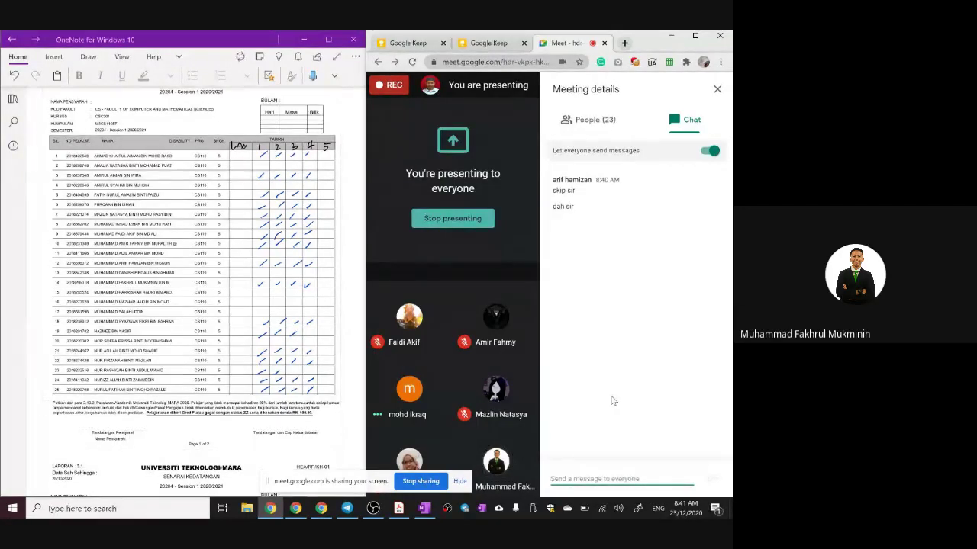
Tick row 14 in column 5, then scroll down the attendance page.
left_click_drag(318, 282, 326, 279)
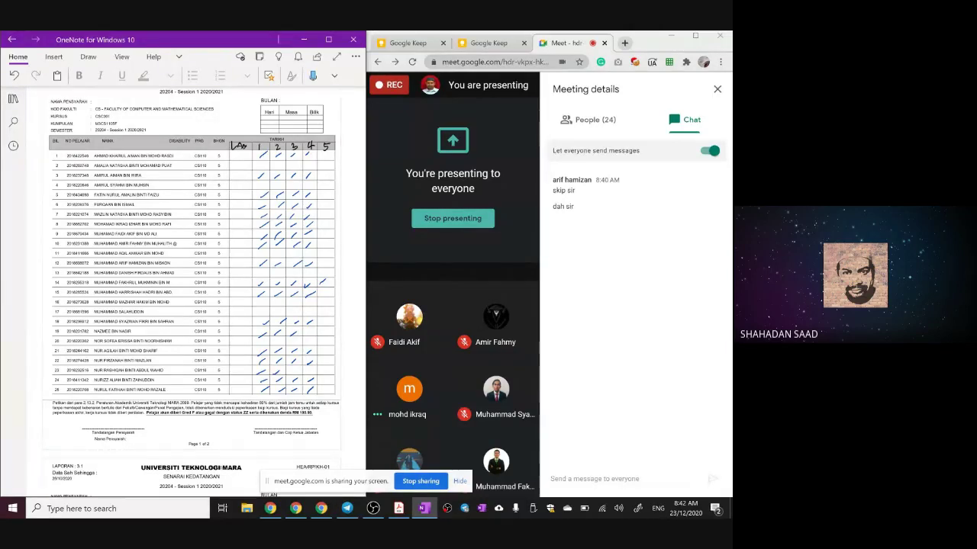
mouse_move(517, 299)
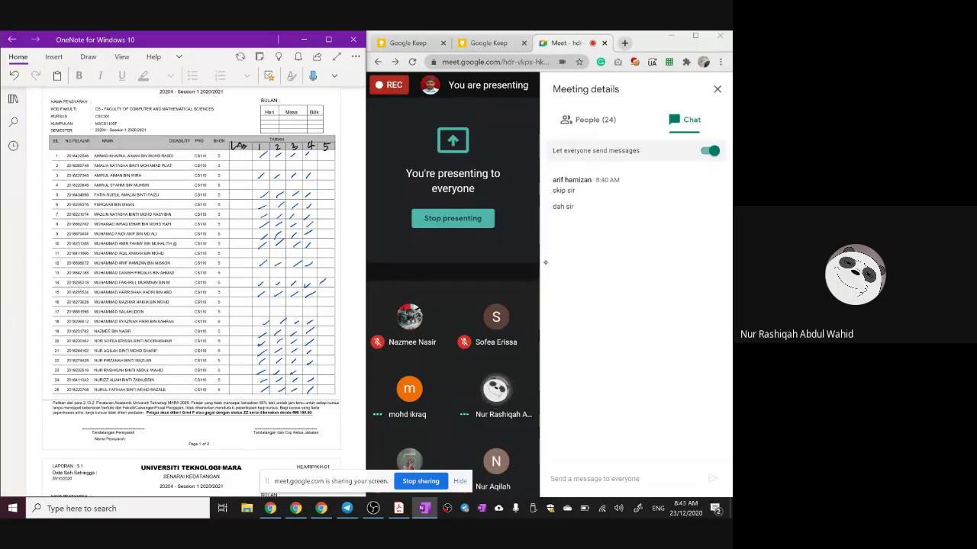
left_click(249, 279)
scroll(249, 279, "down", 4)
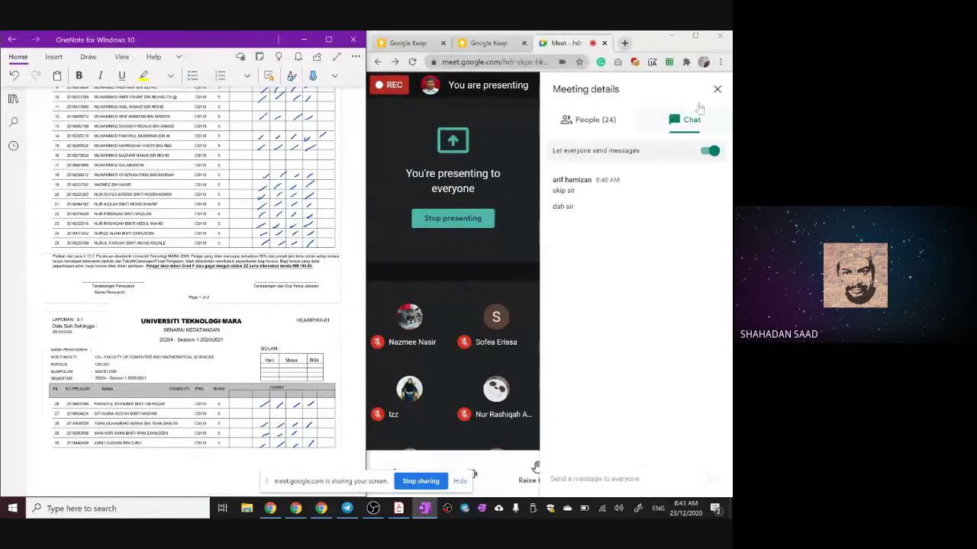
left_click(589, 120)
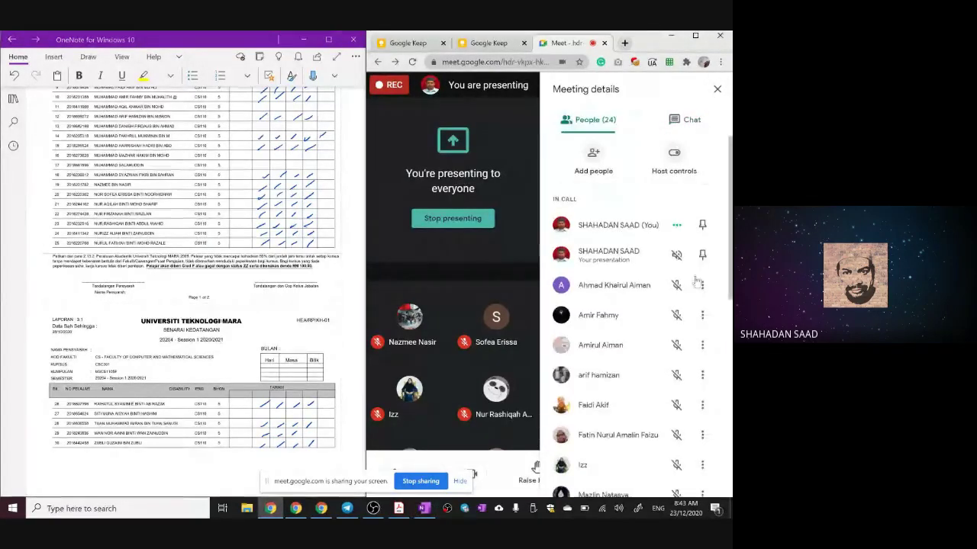
scroll(696, 284, "down", 5)
scroll(696, 284, "down", 3)
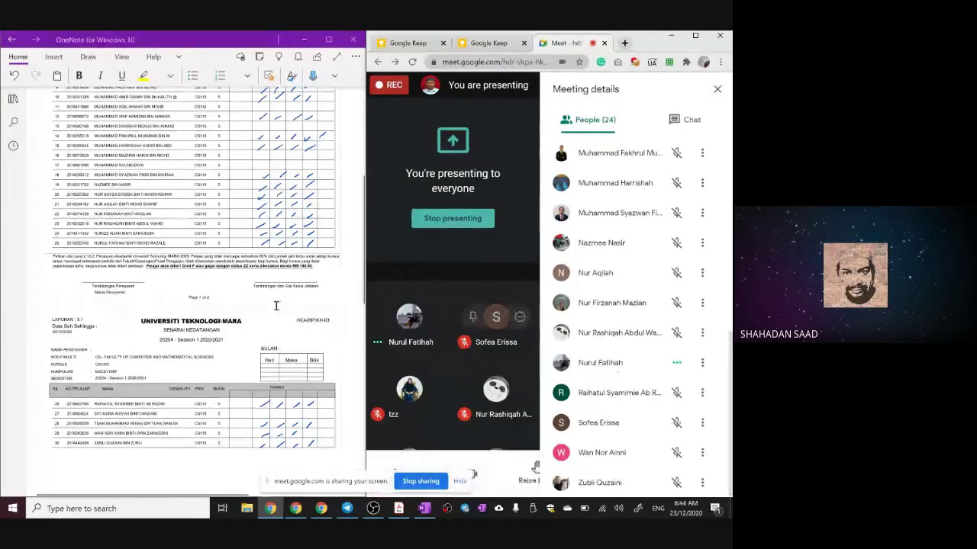
scroll(236, 309, "down", 5)
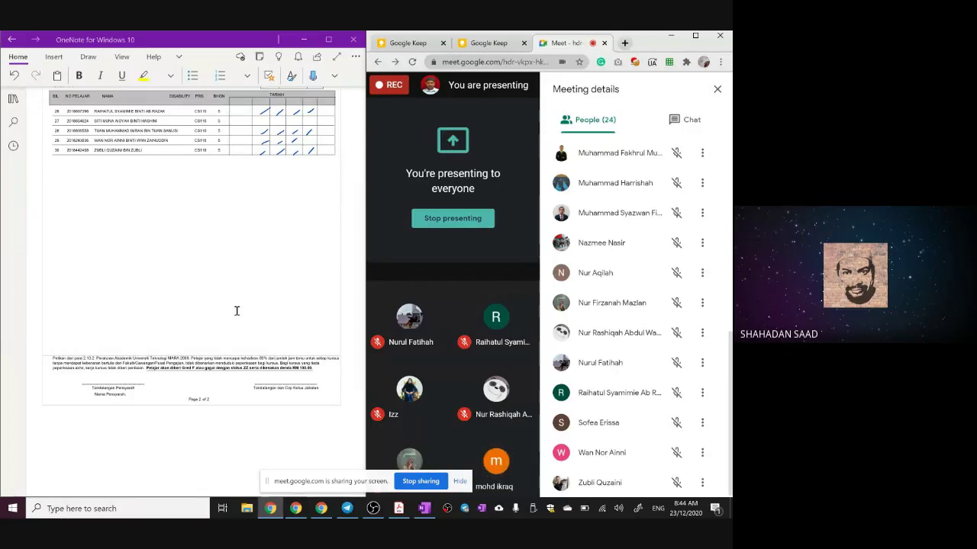
scroll(619, 428, "up", 10)
scroll(619, 441, "down", 3)
scroll(618, 442, "down", 5)
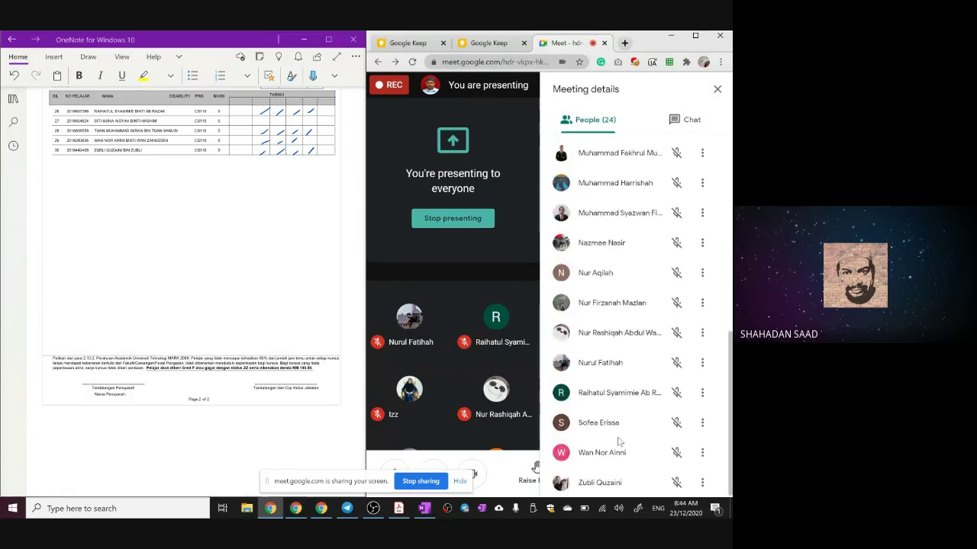
scroll(619, 441, "up", 5)
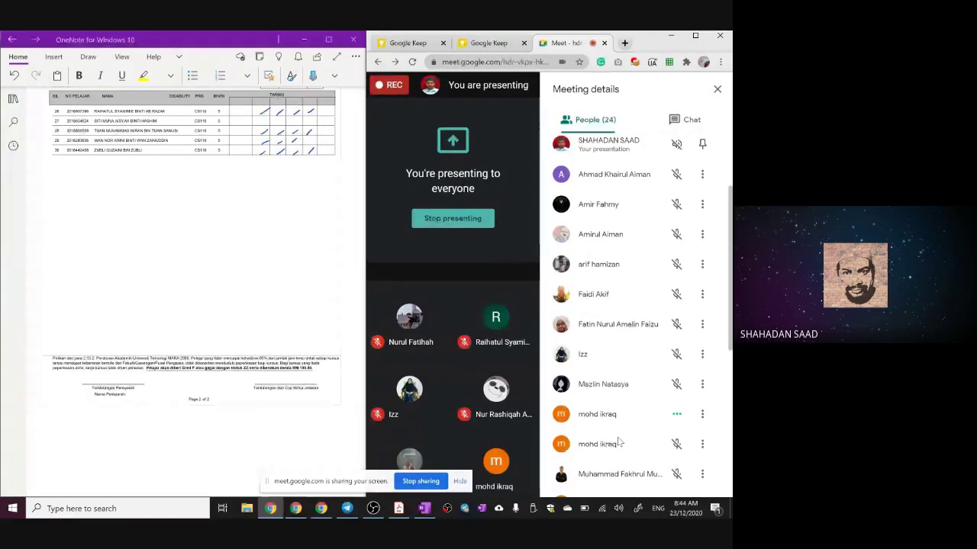
scroll(615, 401, "down", 3)
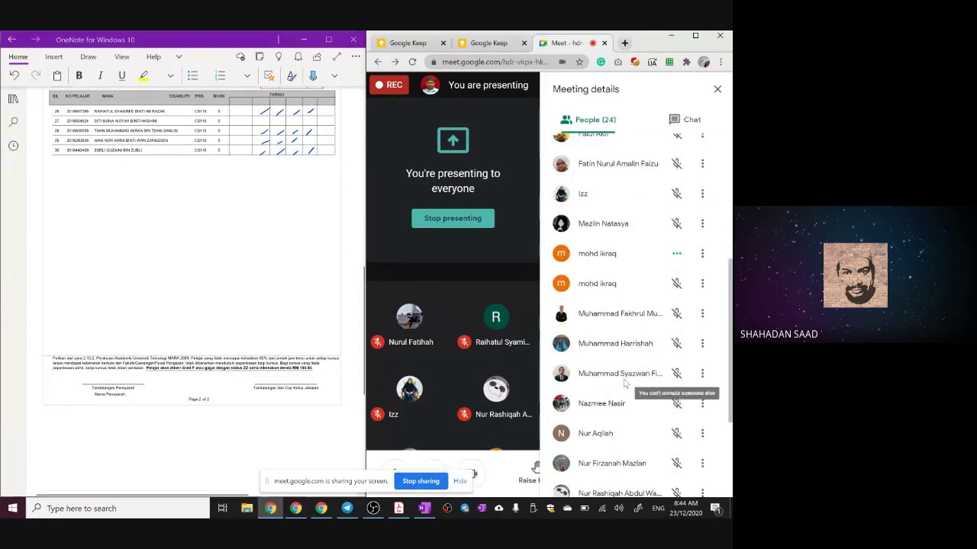
scroll(615, 398, "down", 3)
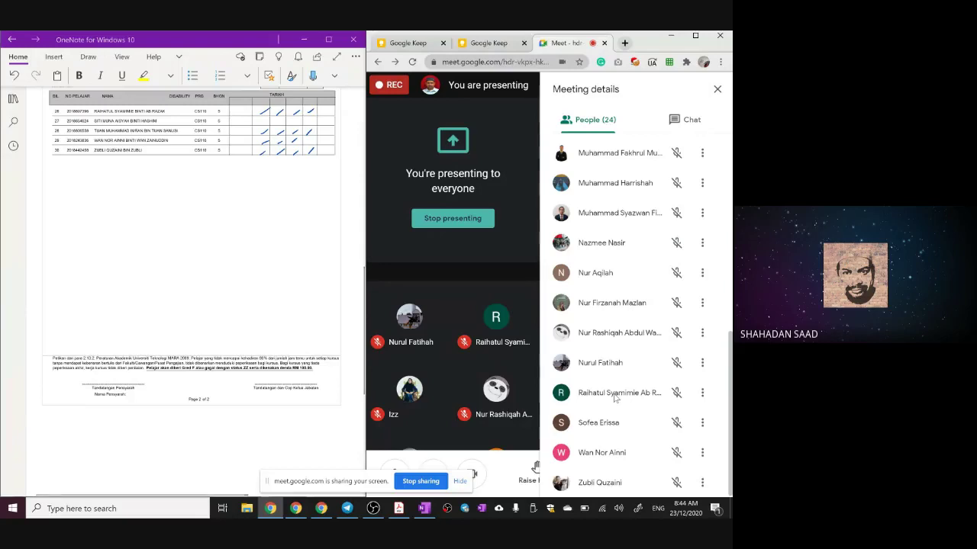
scroll(615, 398, "up", 3)
scroll(615, 398, "up", 1)
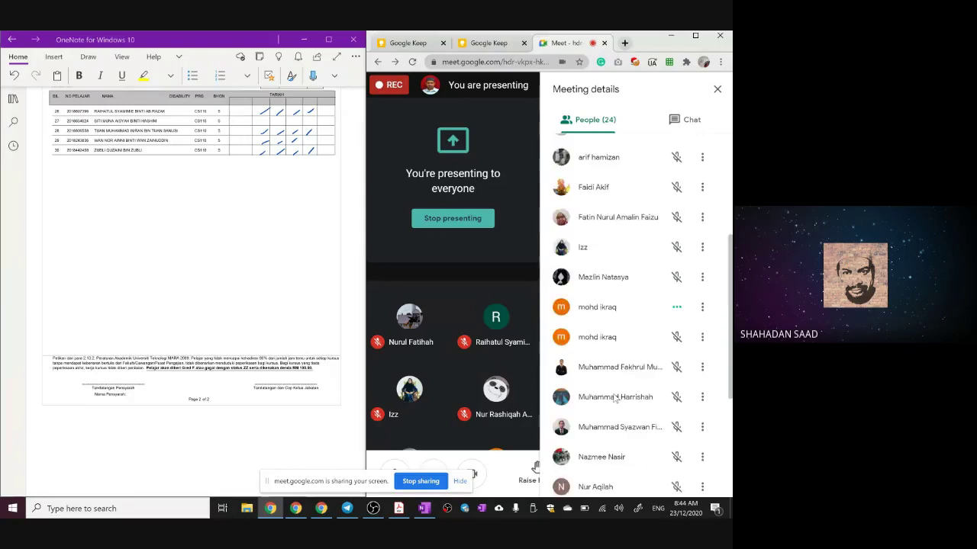
scroll(615, 398, "up", 3)
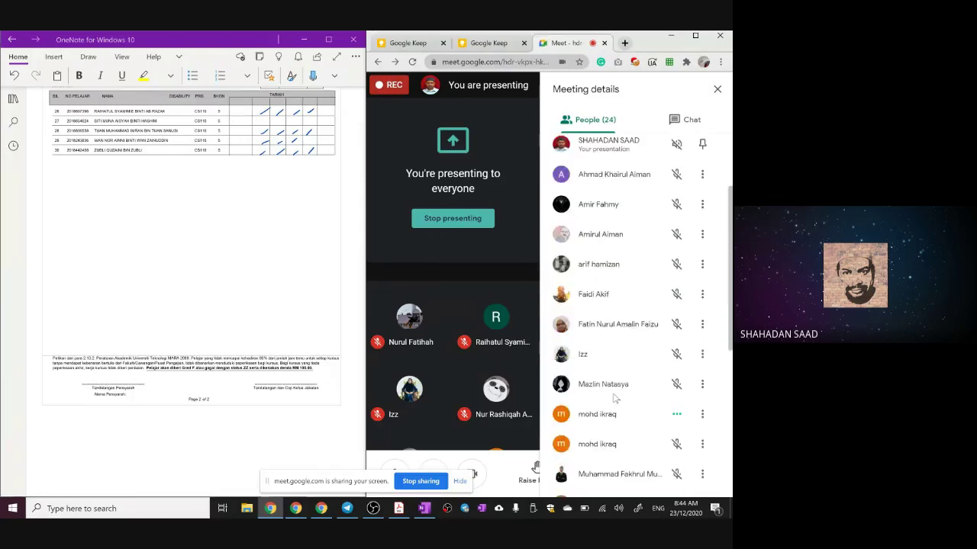
scroll(615, 398, "up", 2)
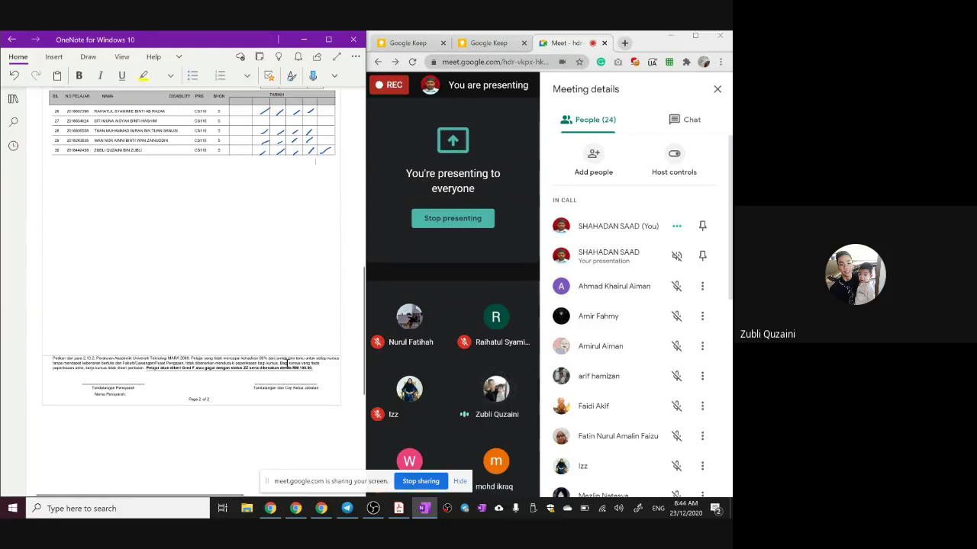
scroll(287, 363, "up", 3)
Scroll back to page 1 of the attendance printout and maximise OneNote.
scroll(286, 363, "up", 3)
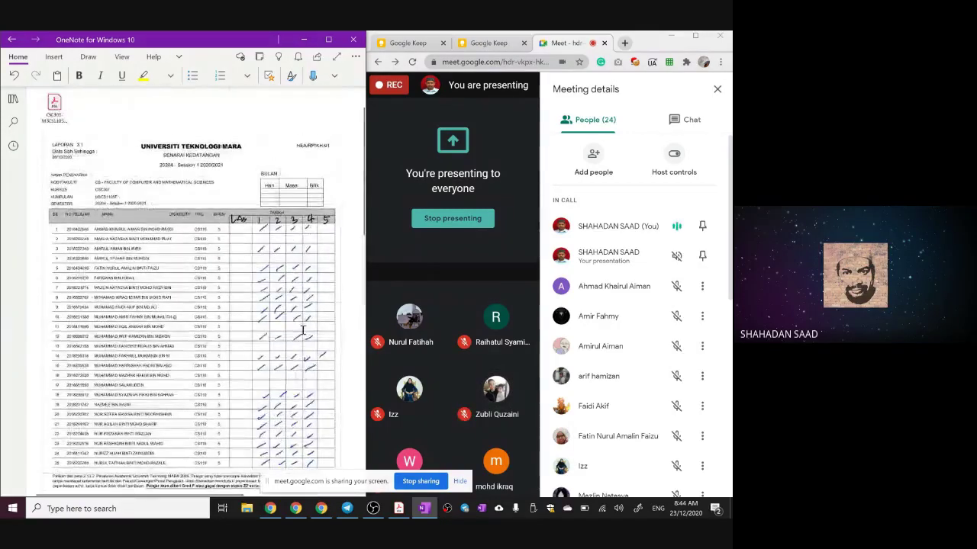
scroll(304, 323, "up", 1)
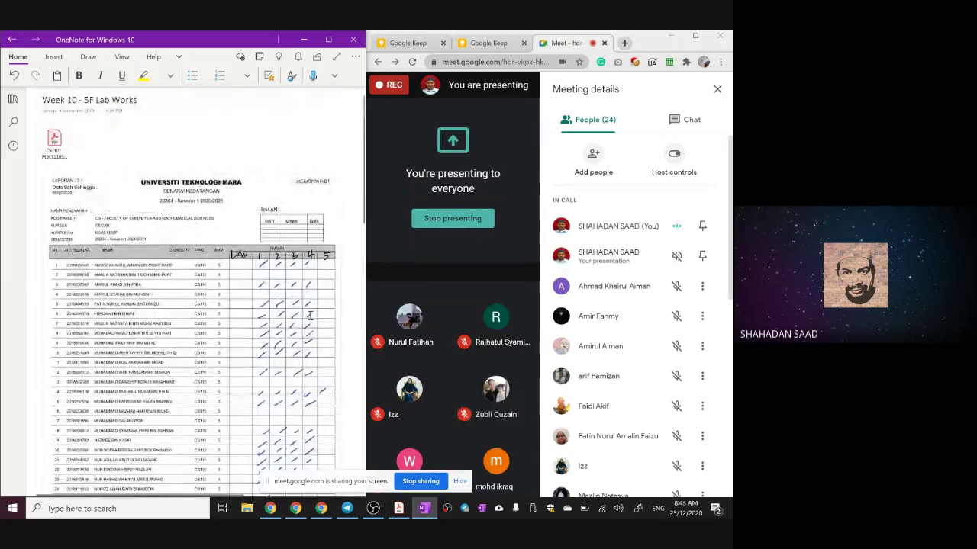
scroll(309, 317, "down", 2)
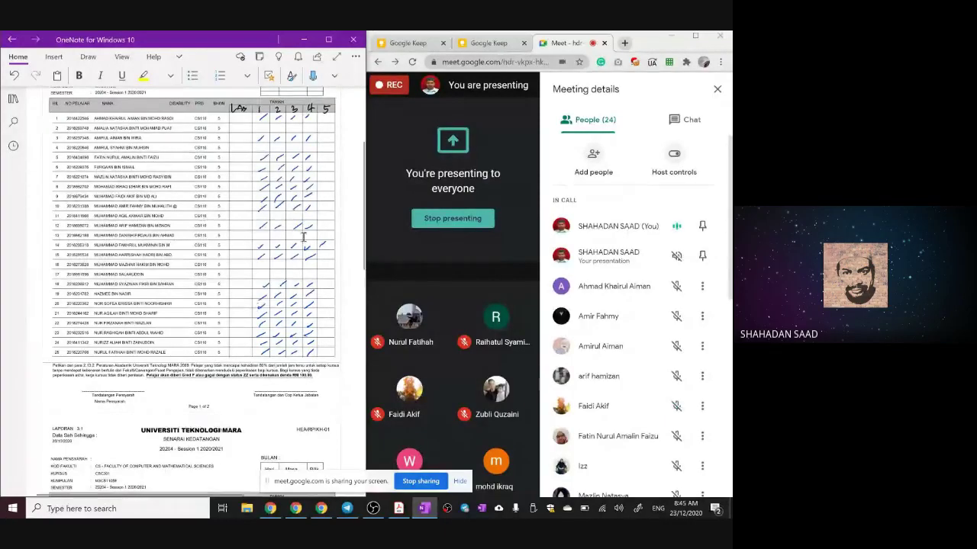
left_click(328, 40)
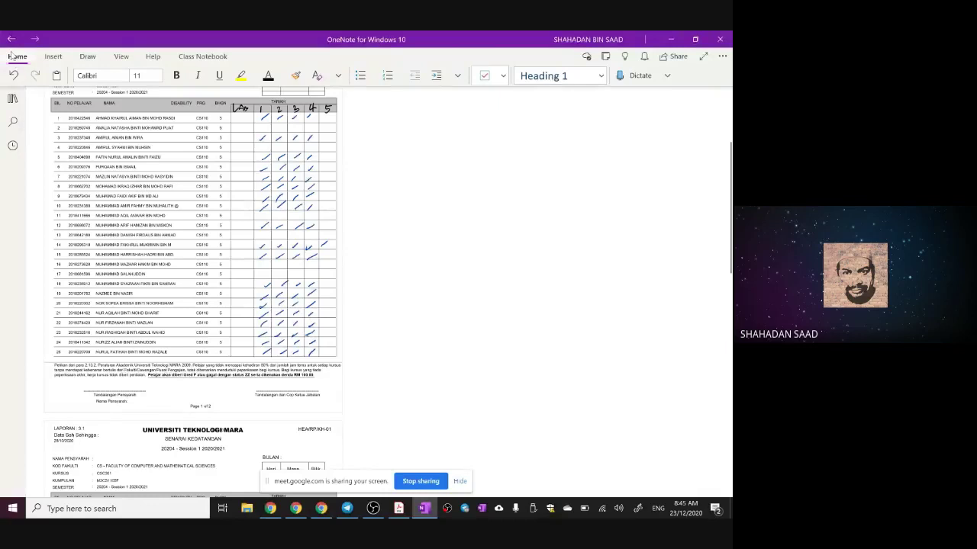
Print the attendance page to the PDF printer with the paper size set to A3.
left_click(722, 56)
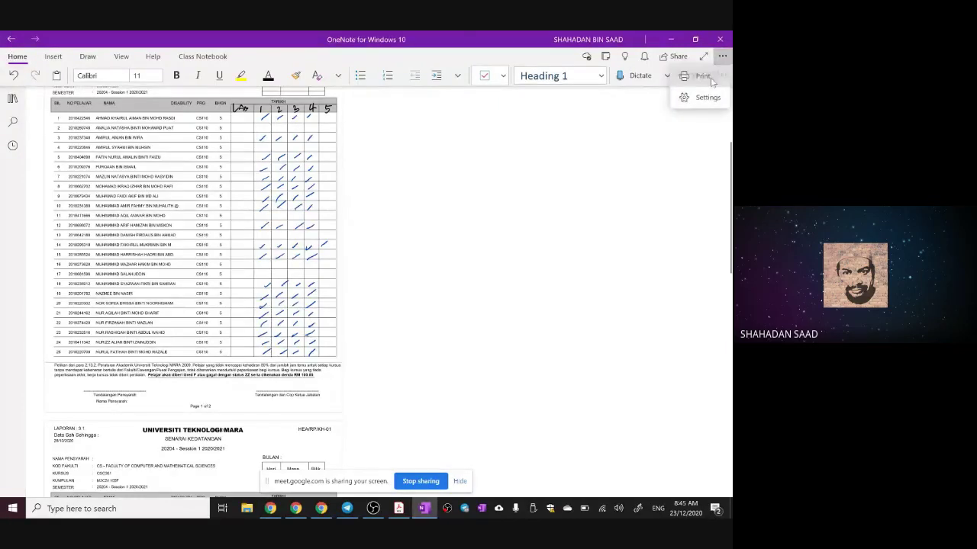
left_click(694, 75)
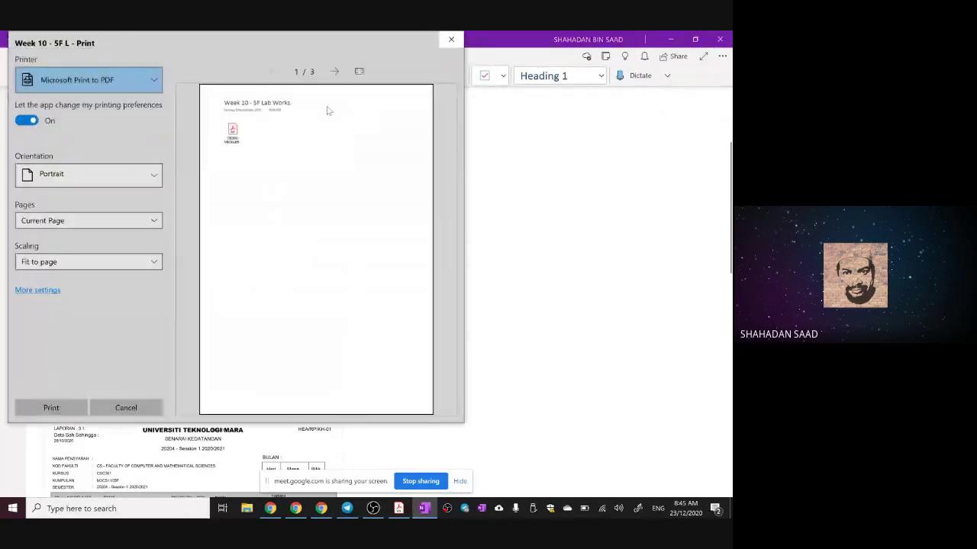
left_click(29, 290)
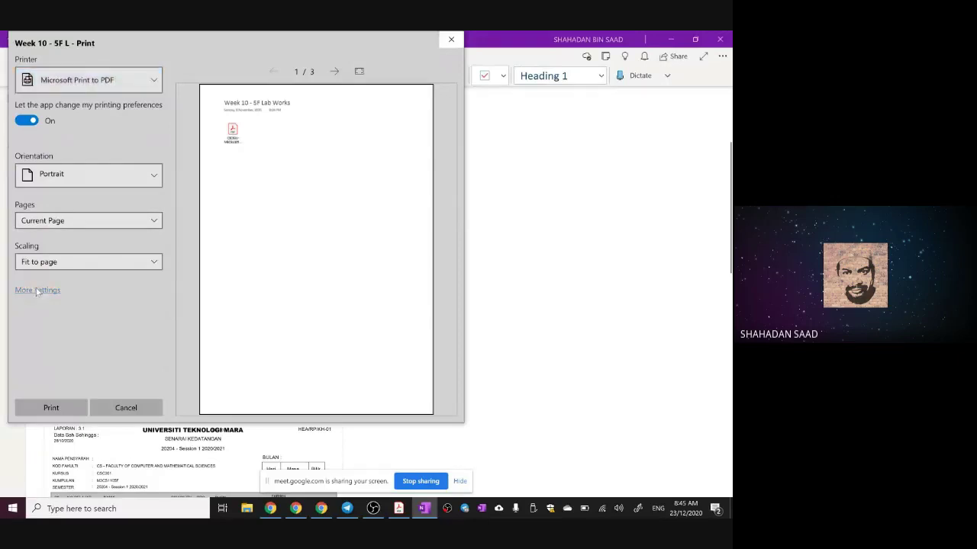
left_click(137, 180)
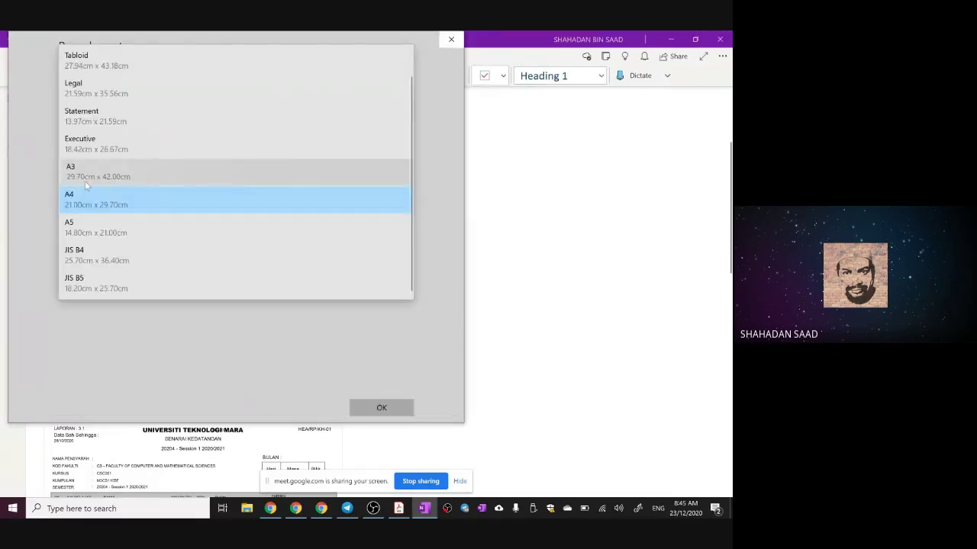
left_click(85, 181)
left_click(383, 410)
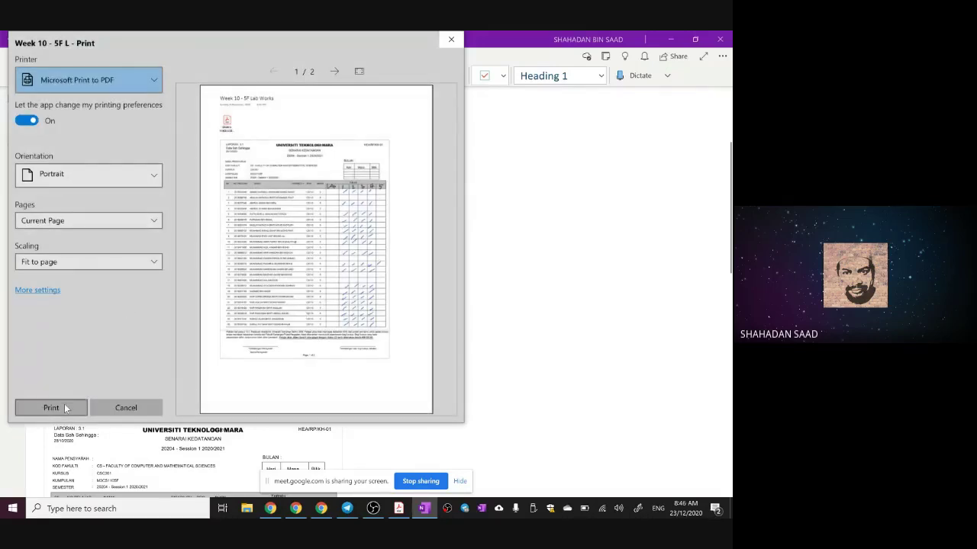
left_click(65, 409)
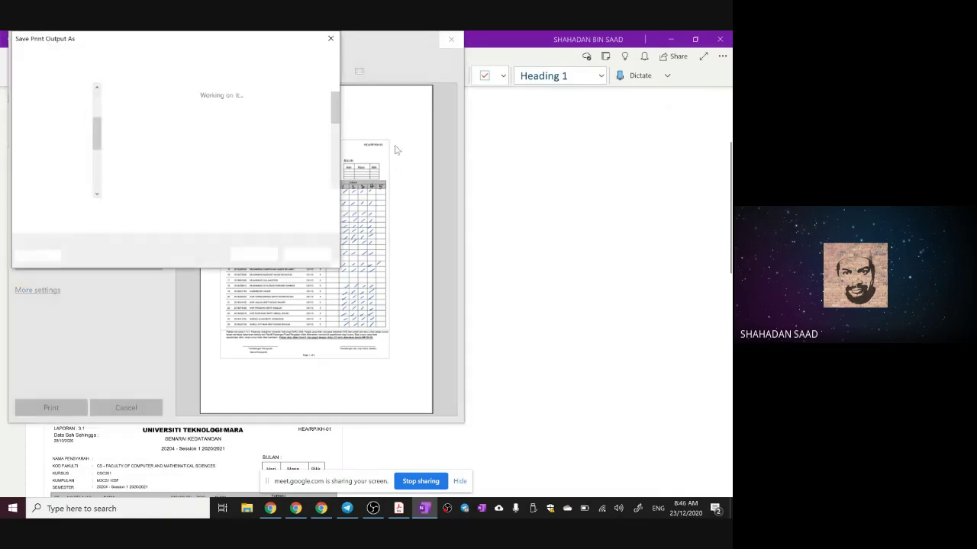
Save the PDF as 'CSC301 M3CS1105F - WEEK 10 lab works progress.pdf'.
scroll(236, 153, "down", 3)
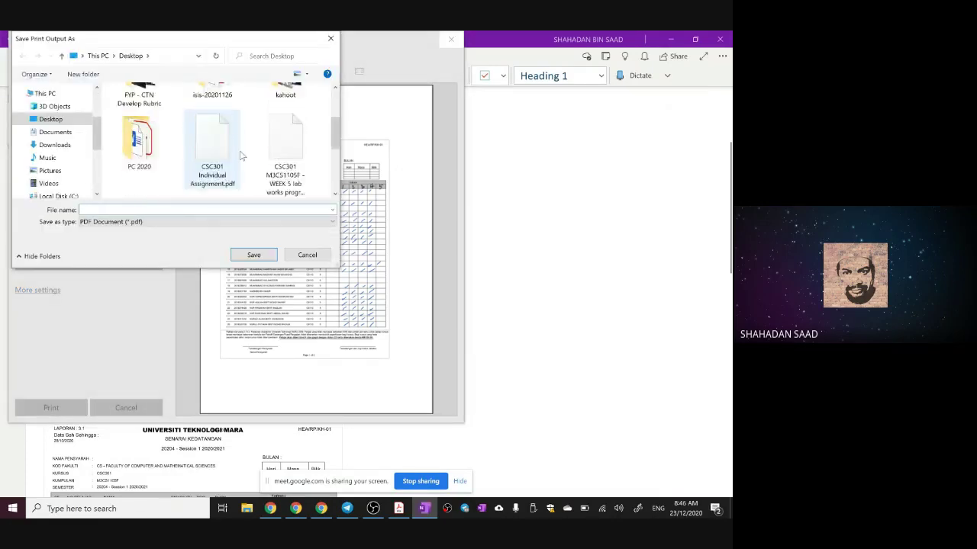
left_click(289, 101)
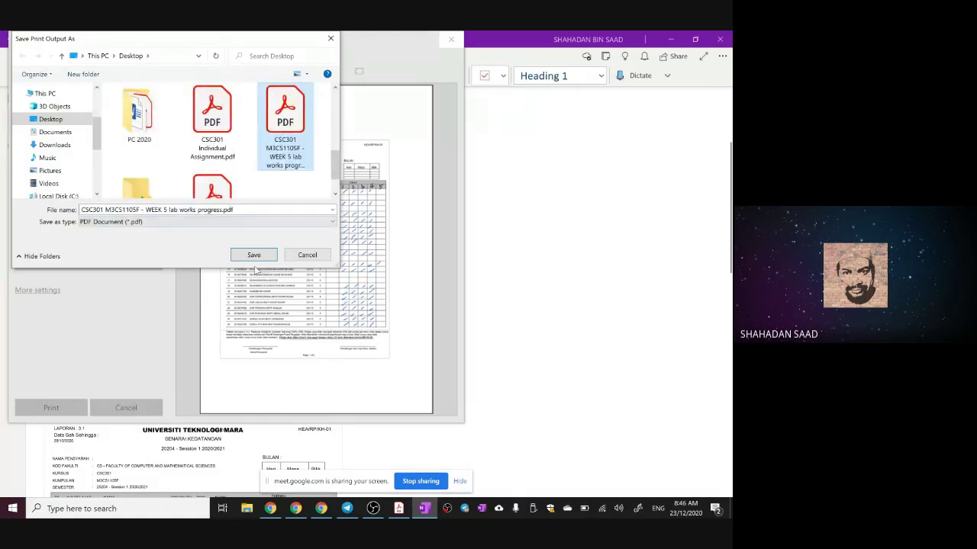
left_click(165, 212)
left_click(166, 212)
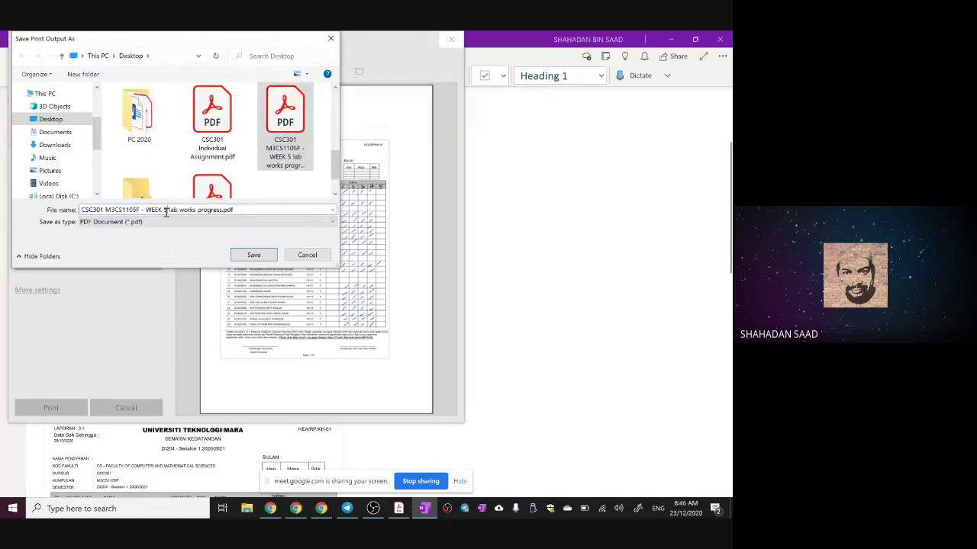
type("10")
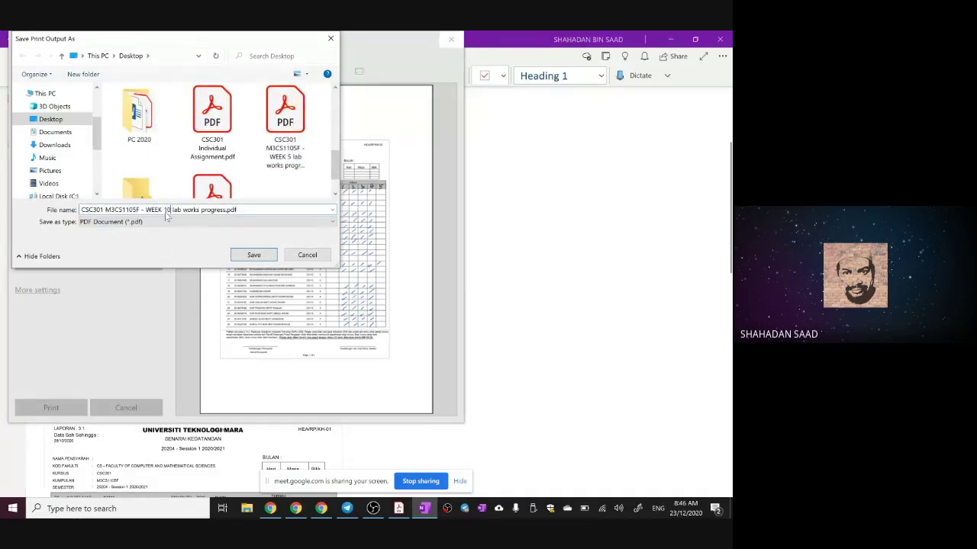
left_click(234, 253)
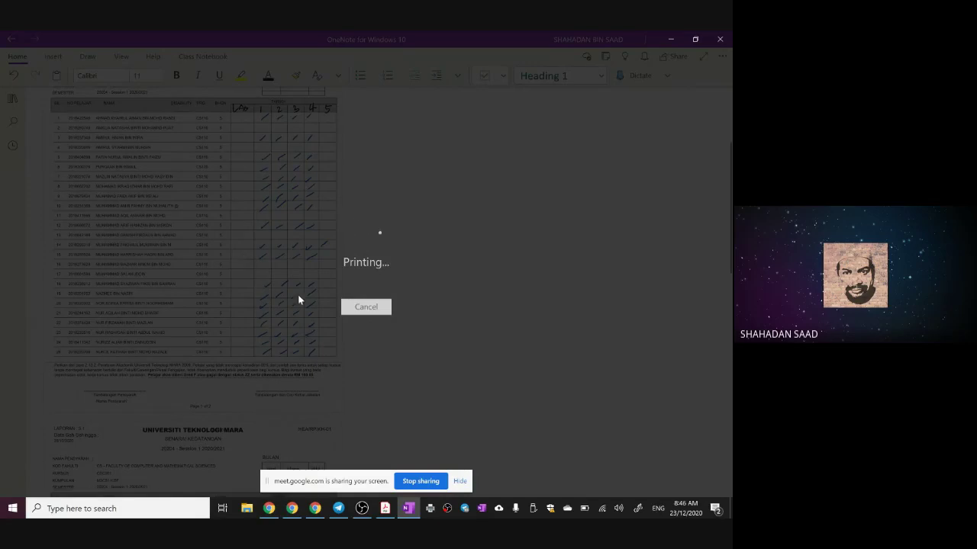
left_click(271, 509)
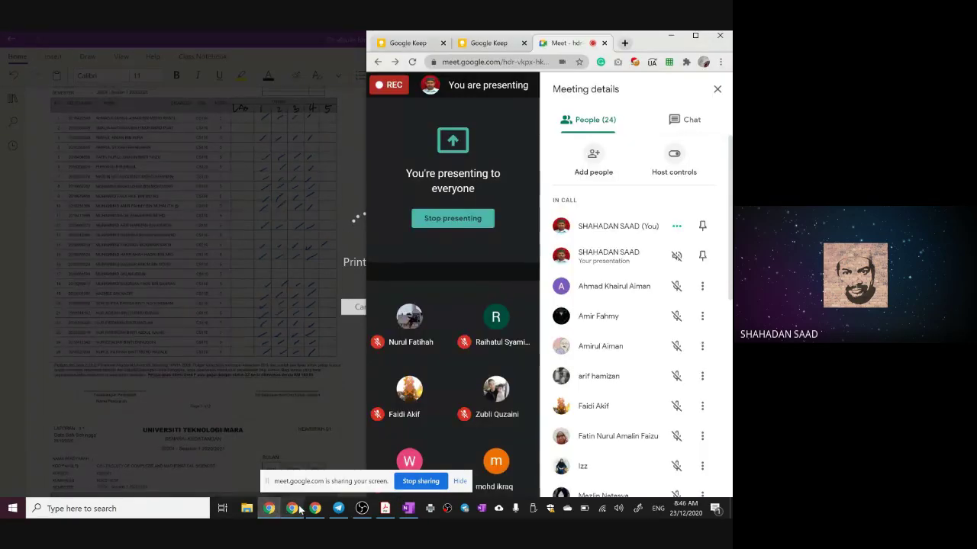
Go from the Kasturi LMS site home into the CSC301 - Visual Programming course.
left_click(294, 509)
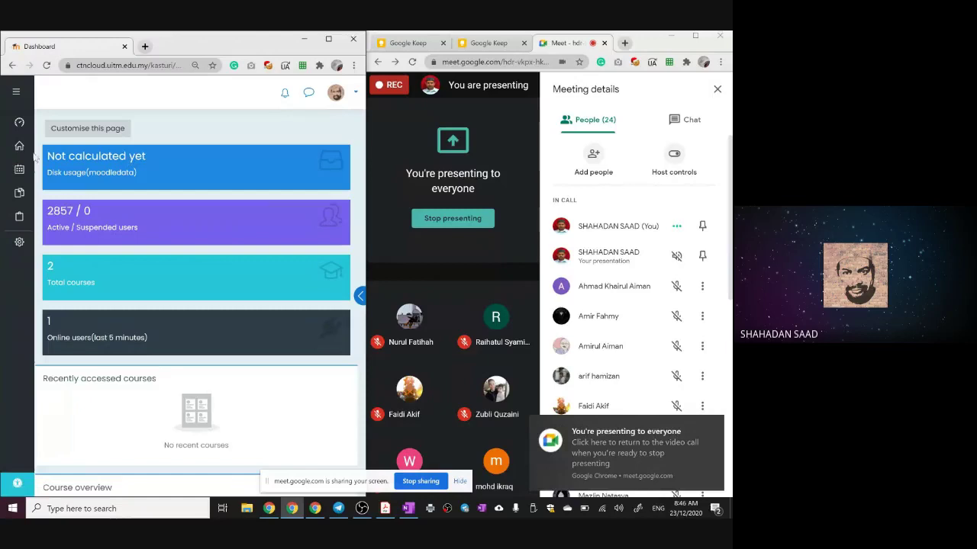
left_click(21, 145)
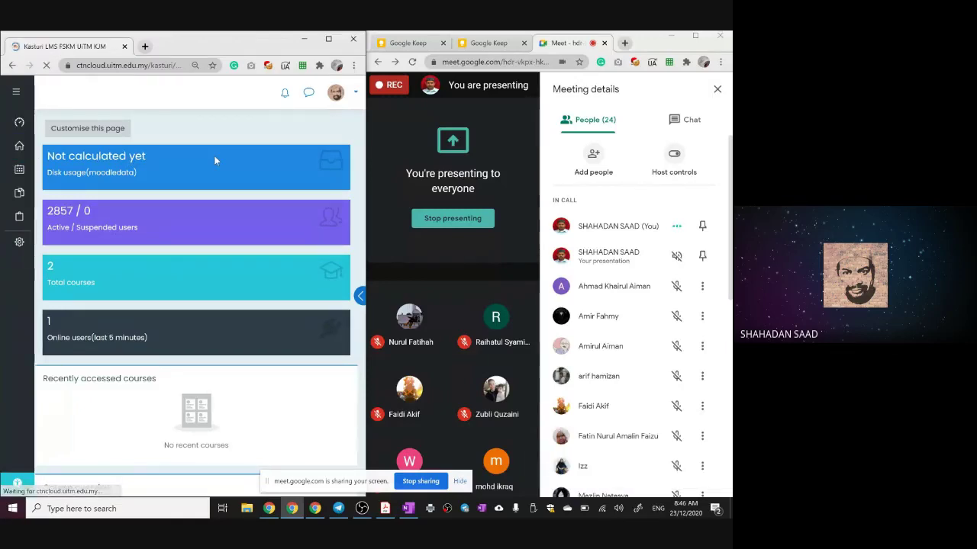
left_click(227, 316)
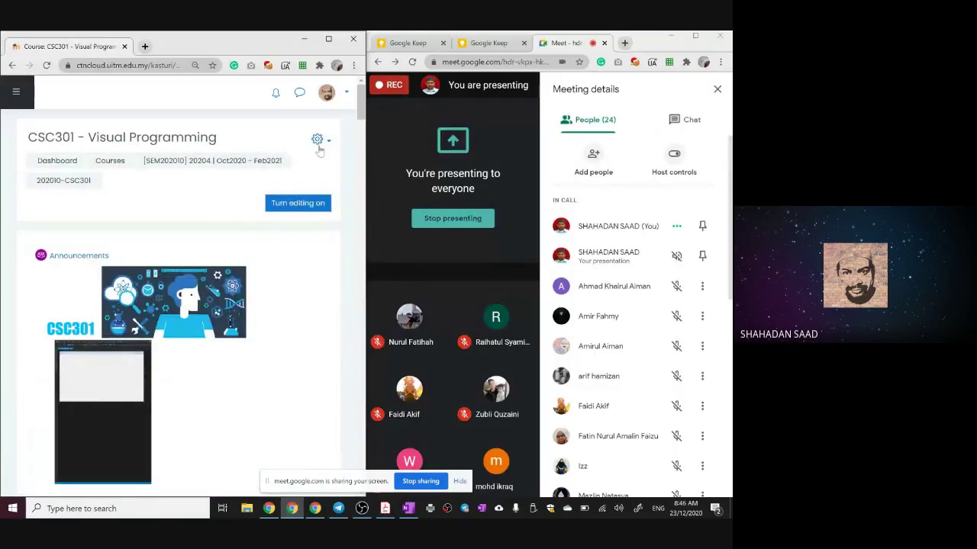
left_click(318, 141)
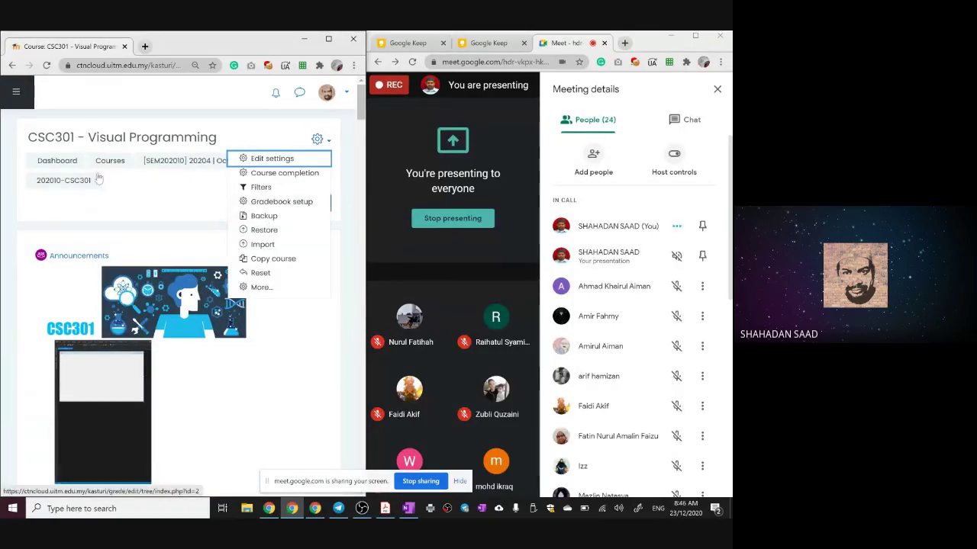
Reach the course Groups page via Participants, showing groups M3CS1103C and M3CS1105F.
left_click(133, 198)
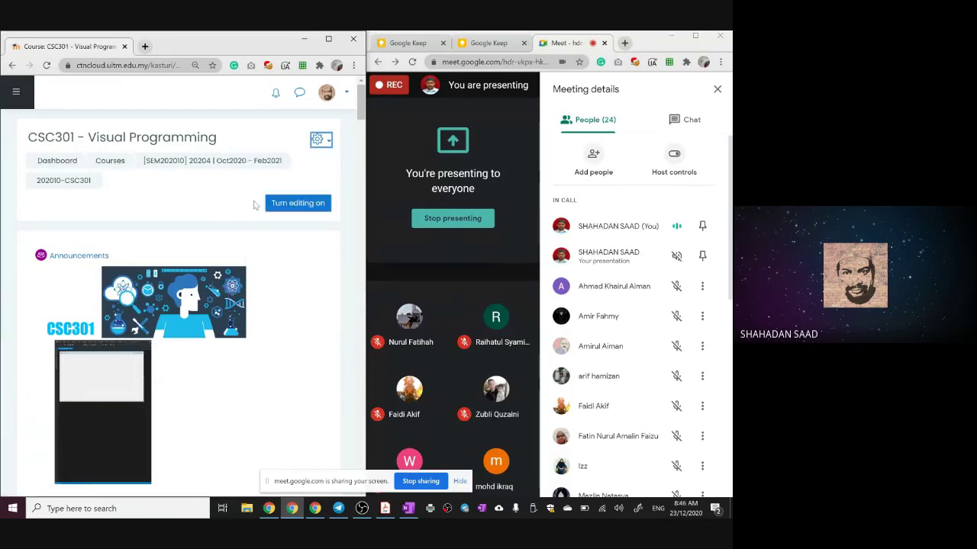
scroll(279, 210, "down", 5)
scroll(279, 210, "up", 5)
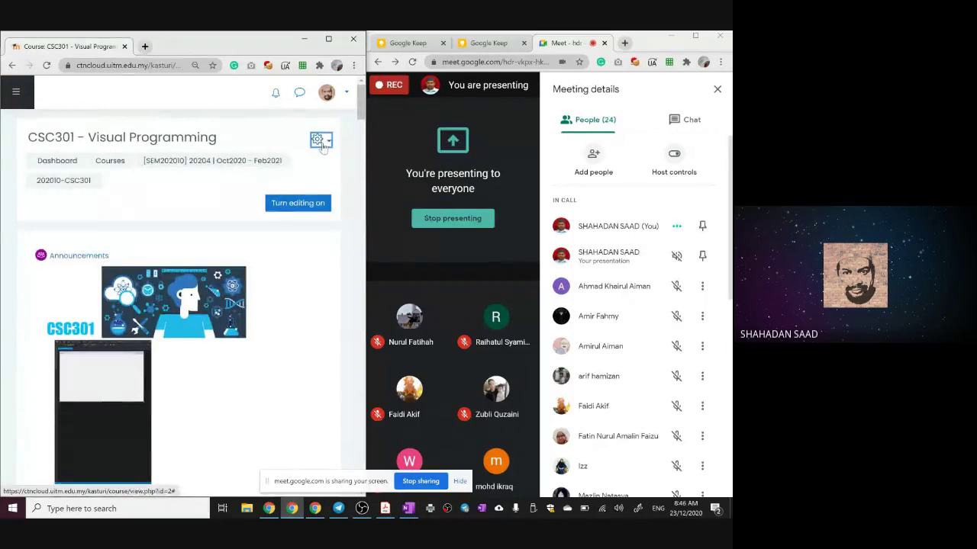
left_click(17, 92)
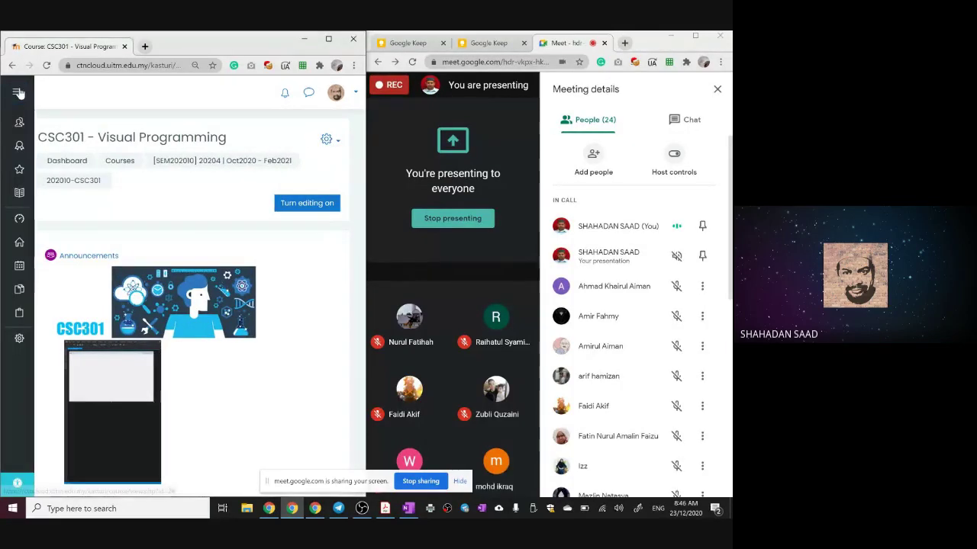
left_click(25, 135)
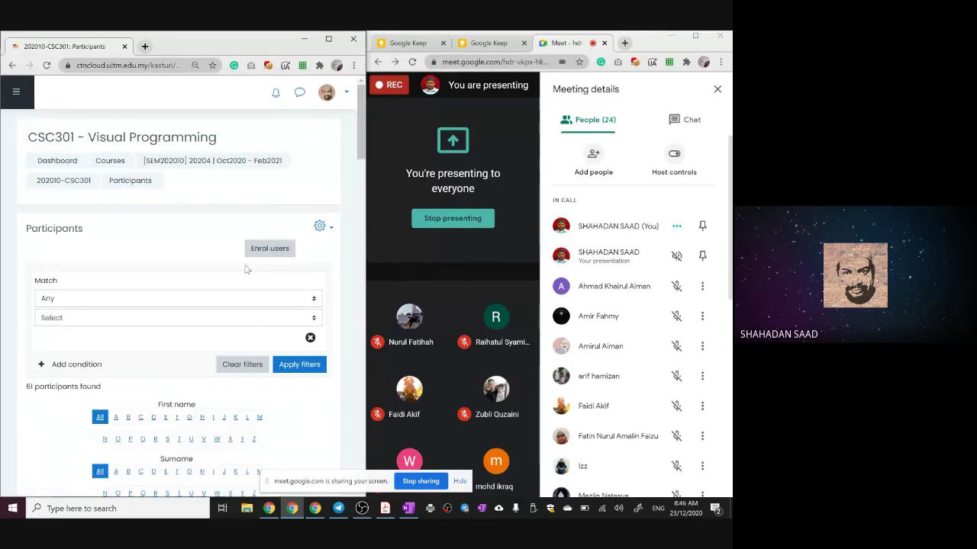
left_click(320, 226)
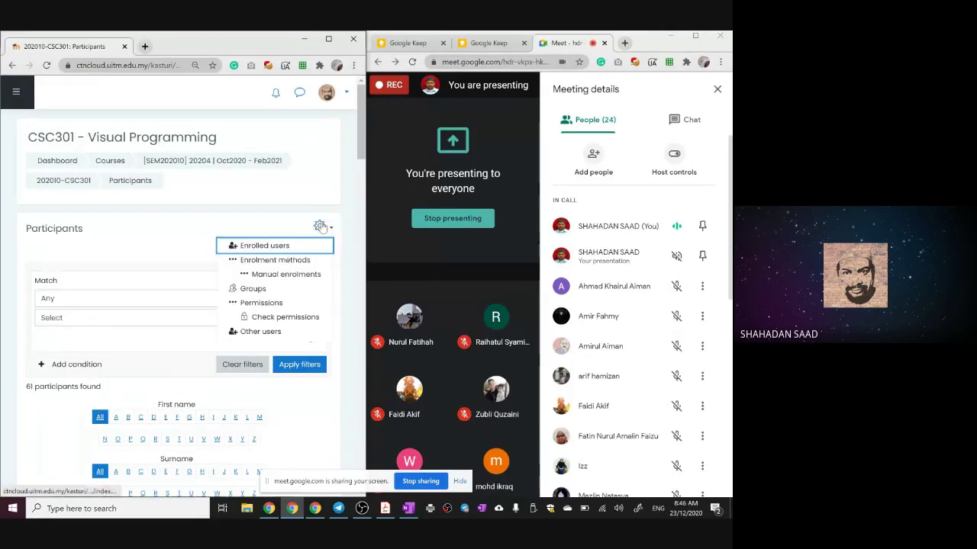
left_click(254, 288)
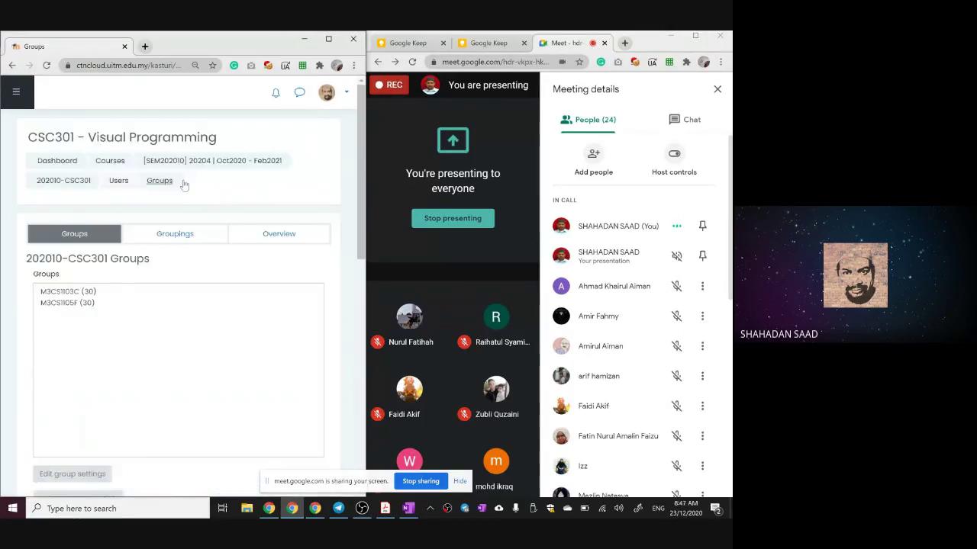
scroll(149, 286, "down", 2)
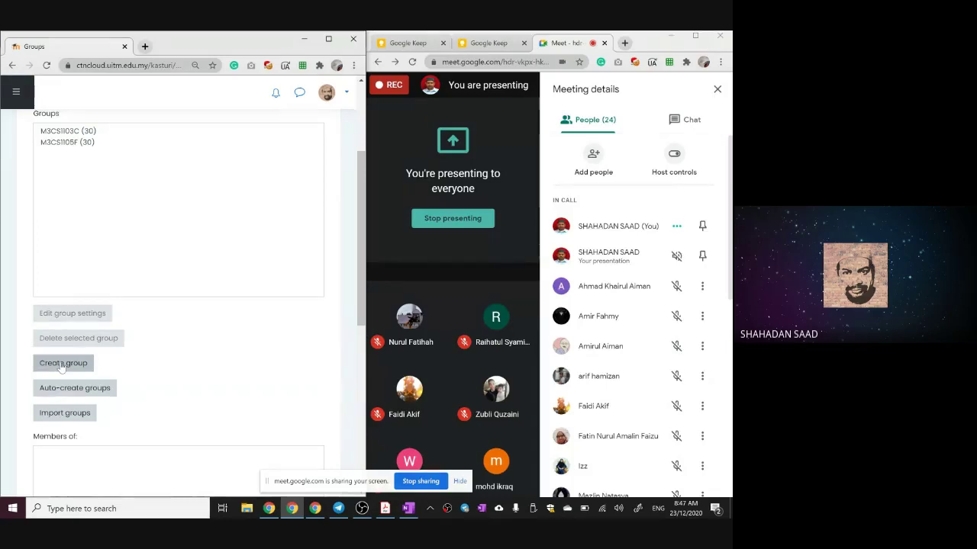
scroll(227, 304, "up", 2)
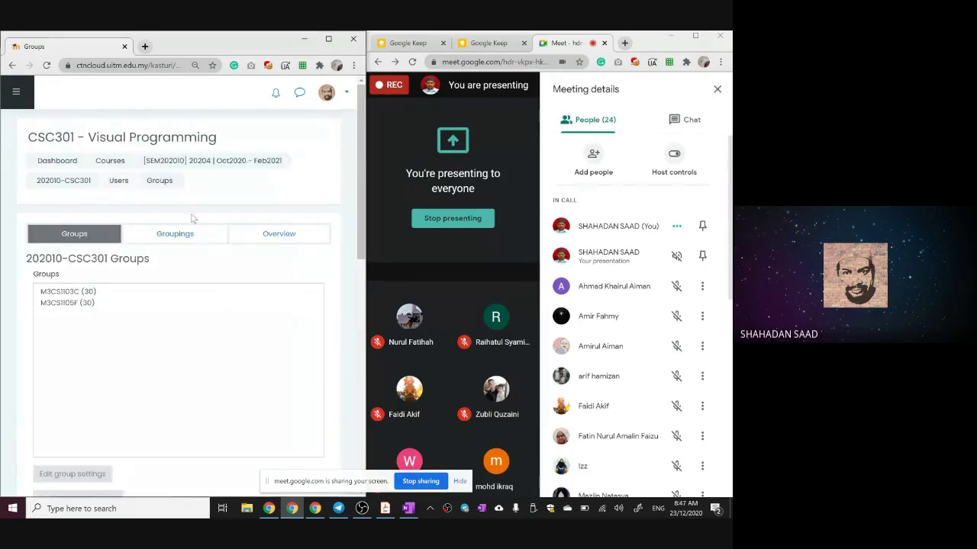
Create an empty grouping named 'Lab Work 6 - Array' and return to the Groups list.
left_click(173, 235)
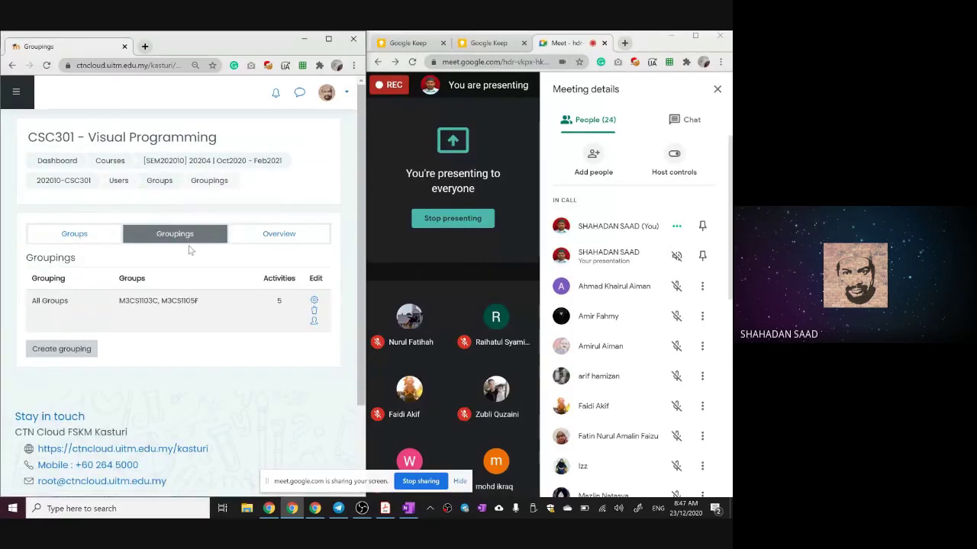
left_click(61, 348)
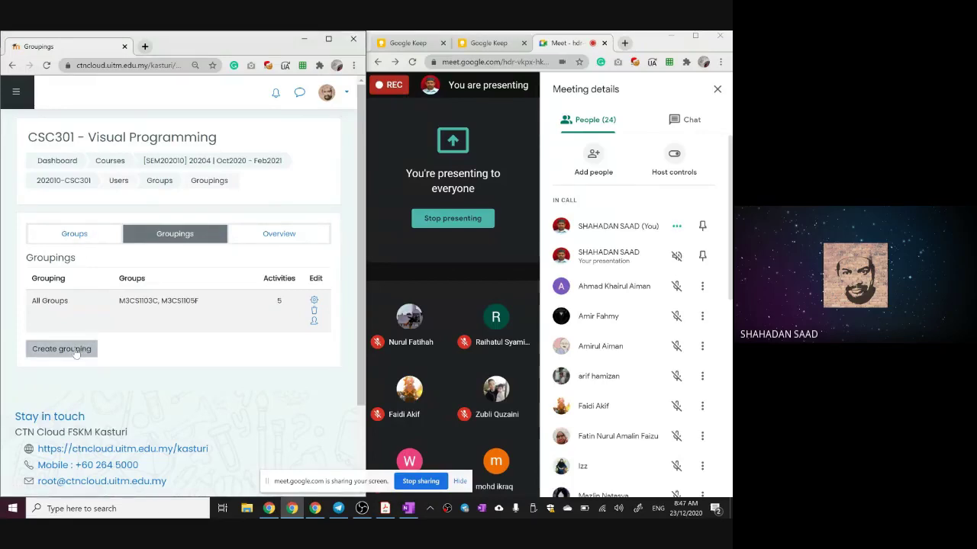
left_click(118, 293)
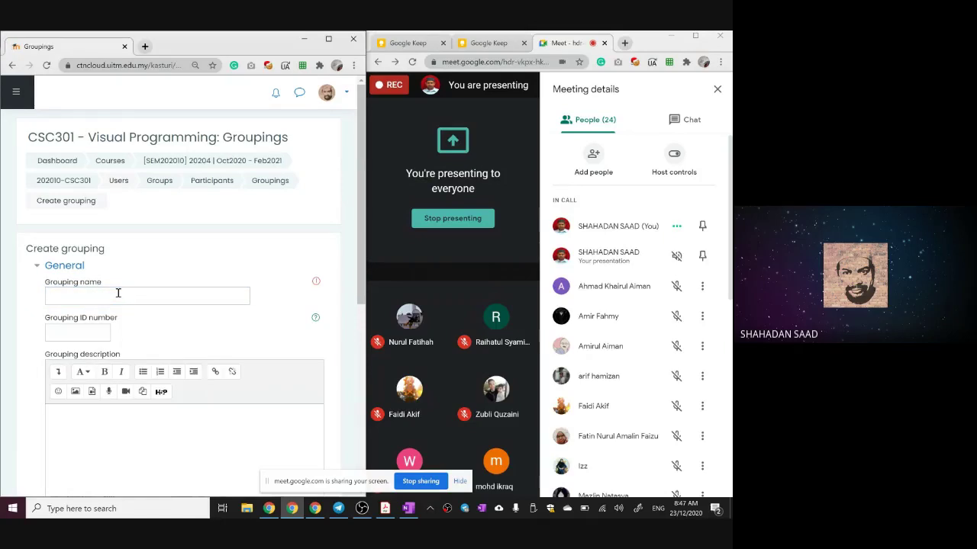
left_click(118, 293)
type("Lab ")
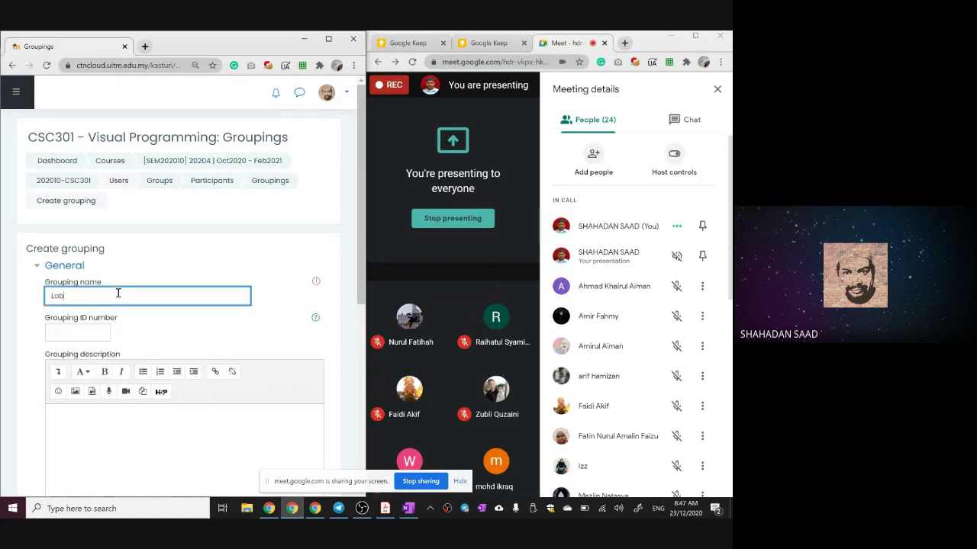
type("Work 6 - Array")
scroll(242, 342, "down", 3)
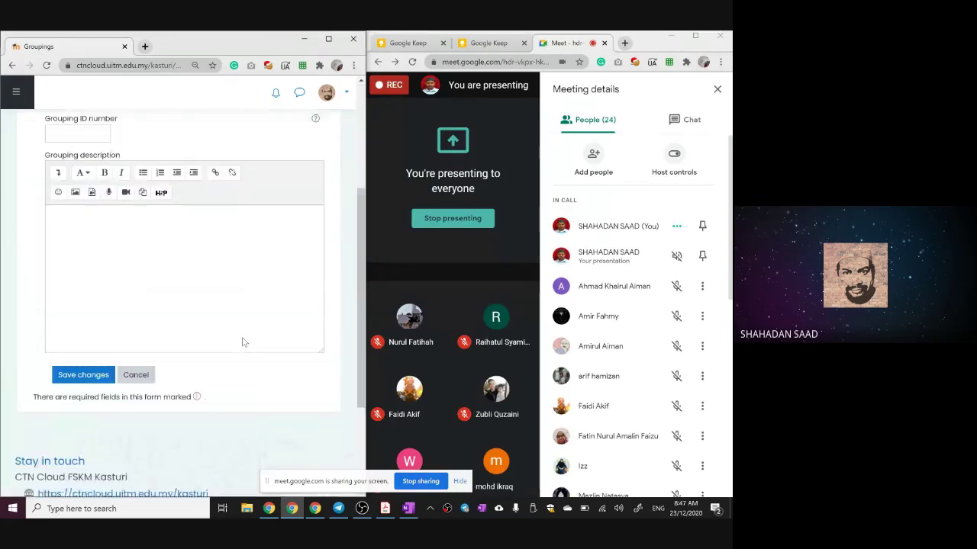
left_click(83, 360)
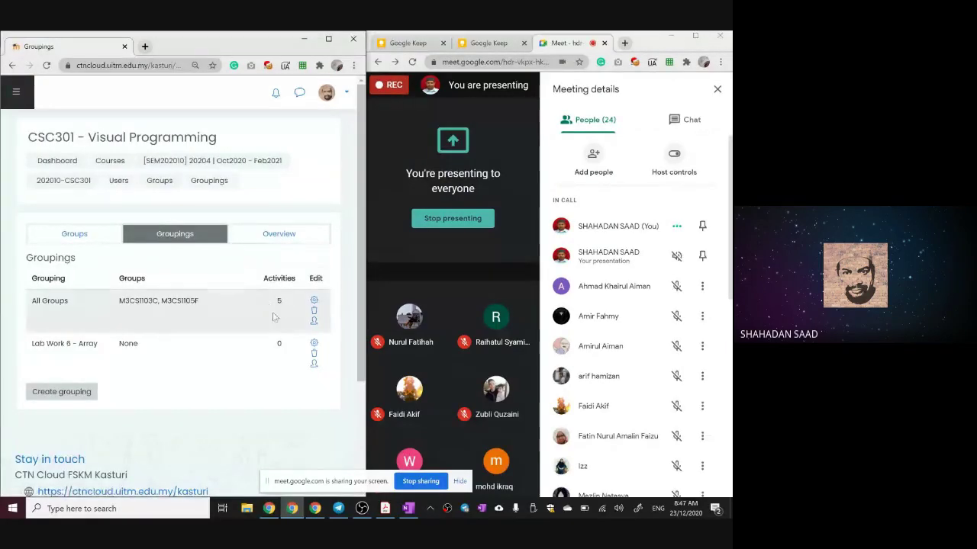
left_click(82, 237)
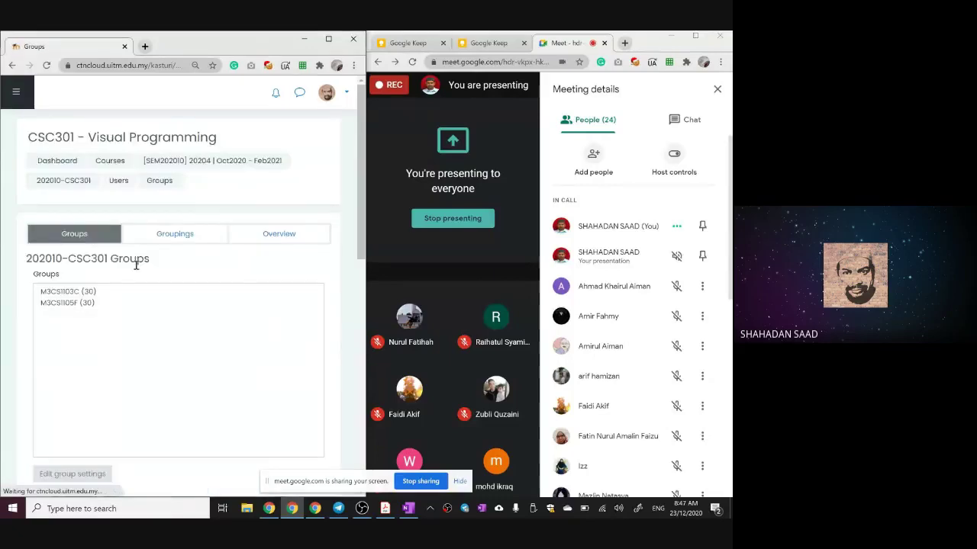
In the auto-create groups form, set the naming scheme to 'Group 0#'.
scroll(160, 267, "down", 2)
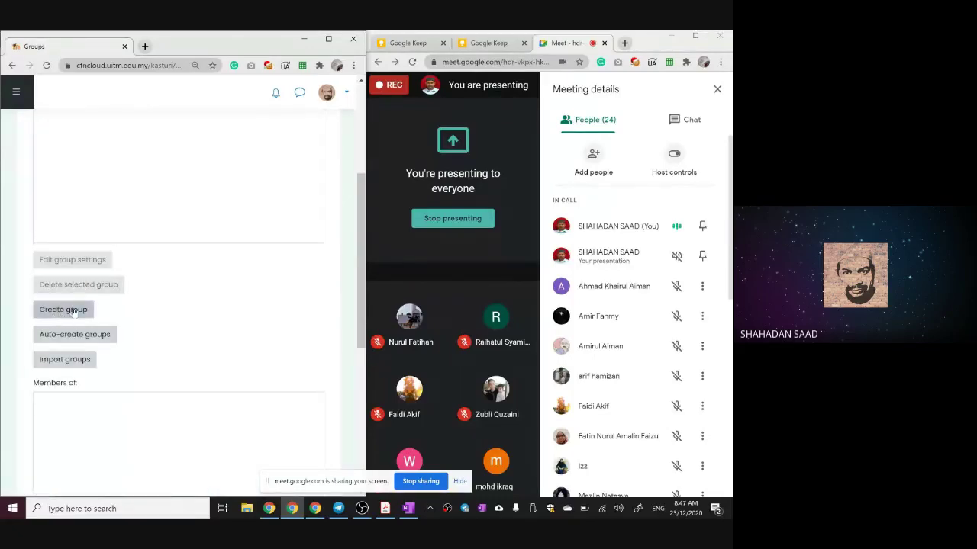
scroll(142, 340, "up", 2)
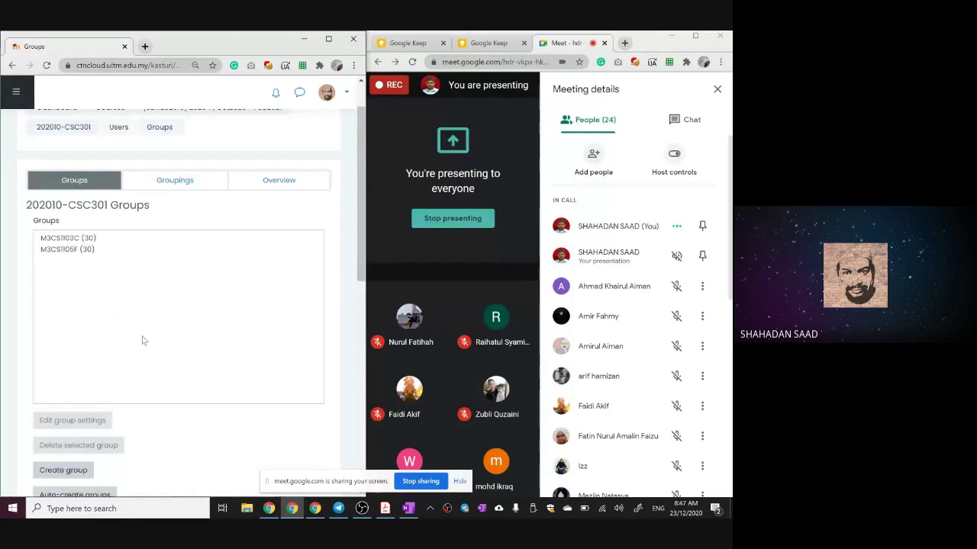
scroll(144, 338, "down", 1)
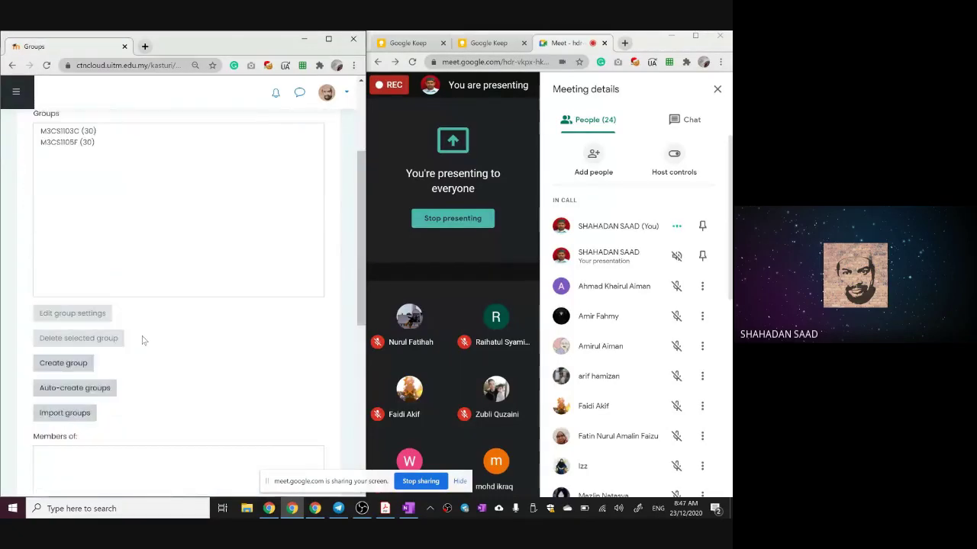
left_click(80, 387)
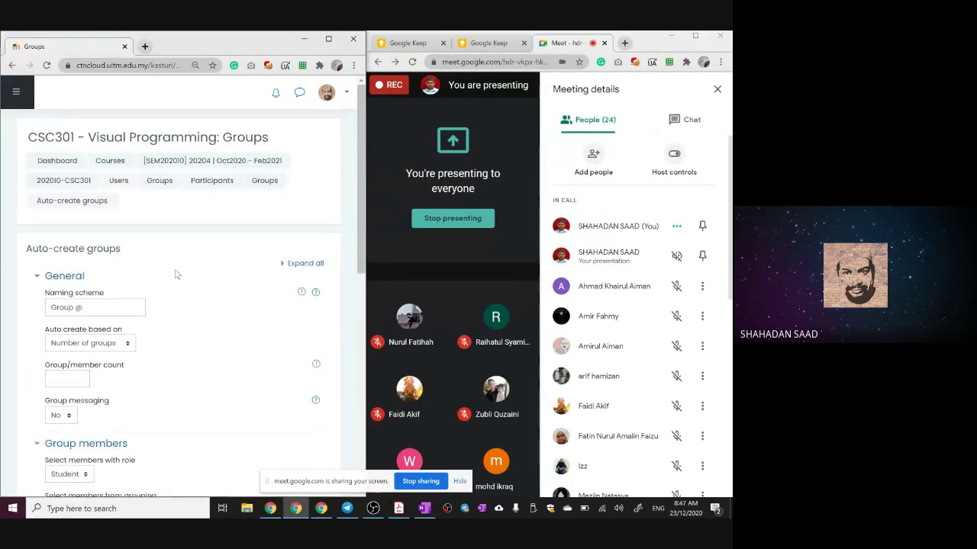
scroll(174, 279, "down", 2)
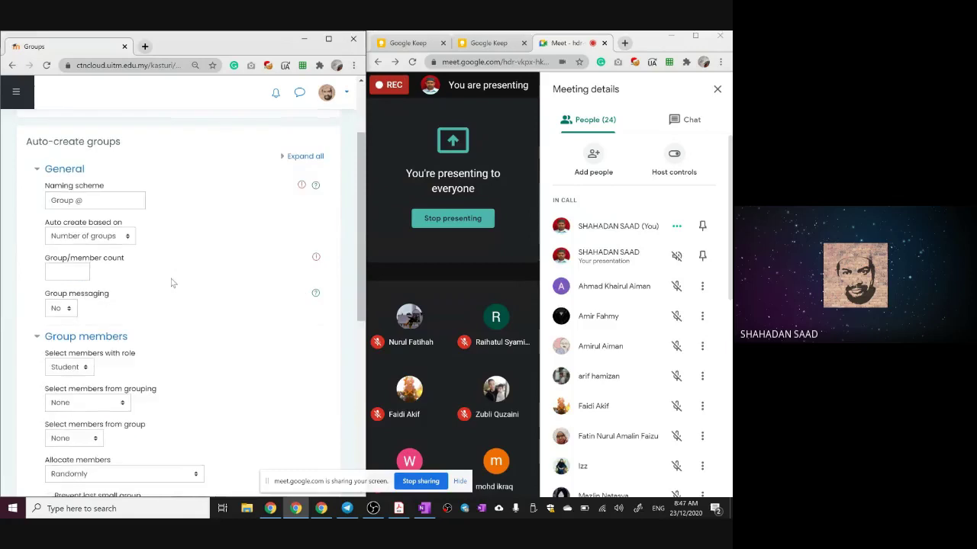
left_click(78, 199)
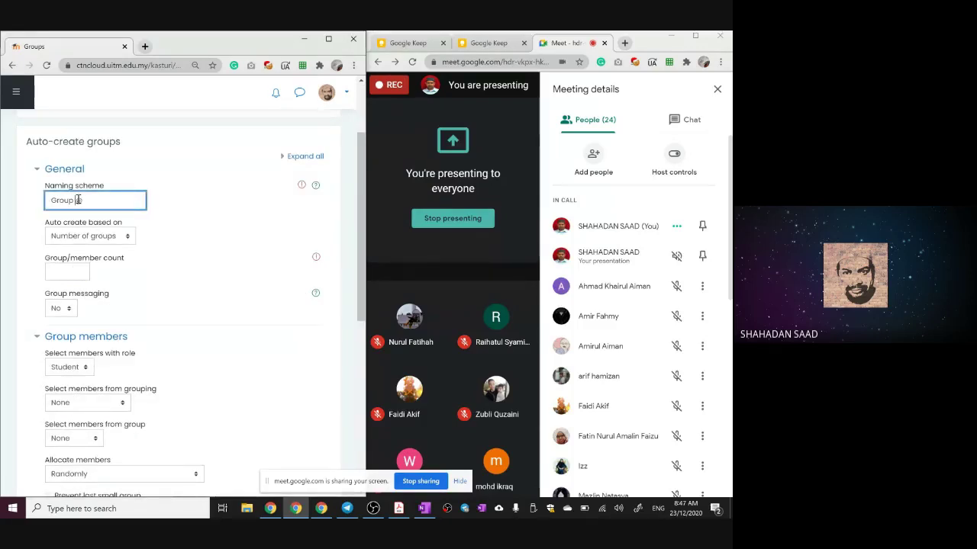
left_click(315, 185)
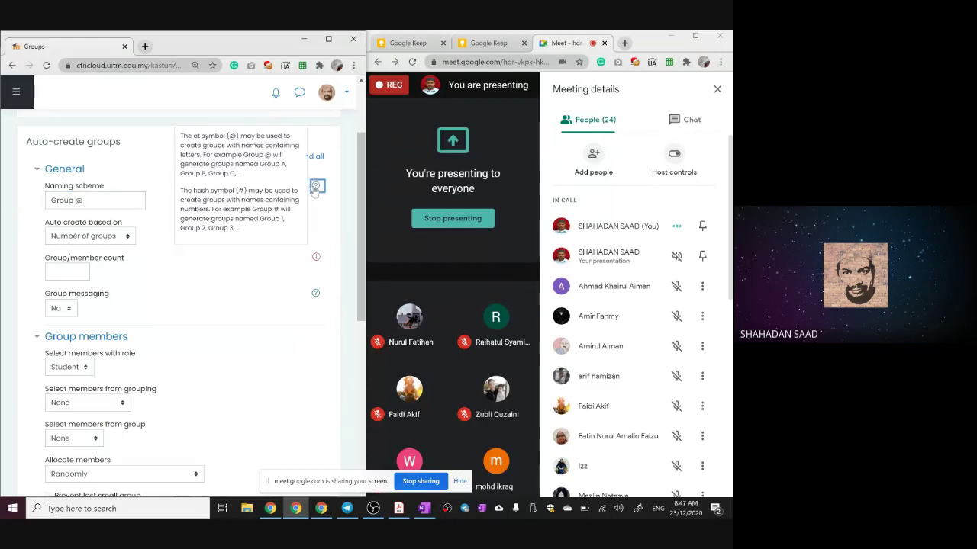
double_click(84, 202)
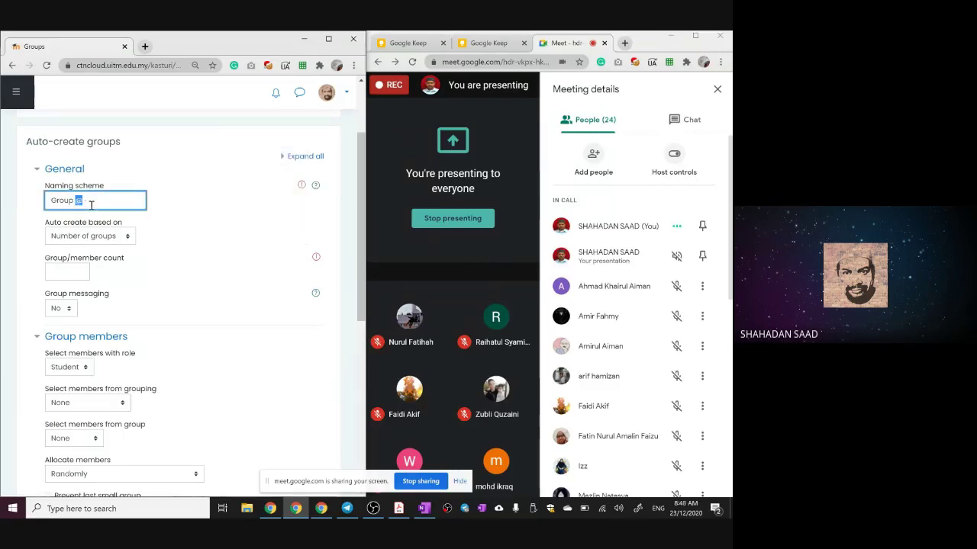
type("#")
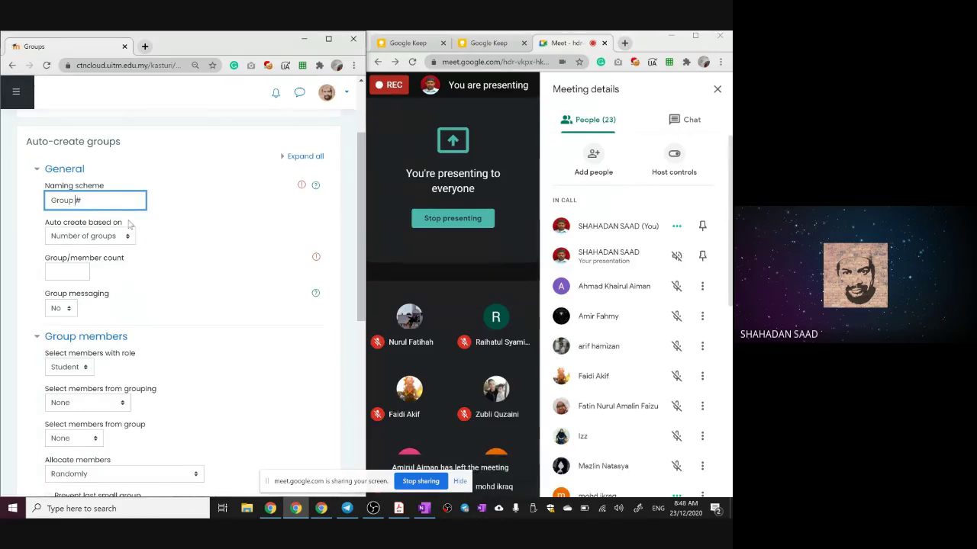
type("0")
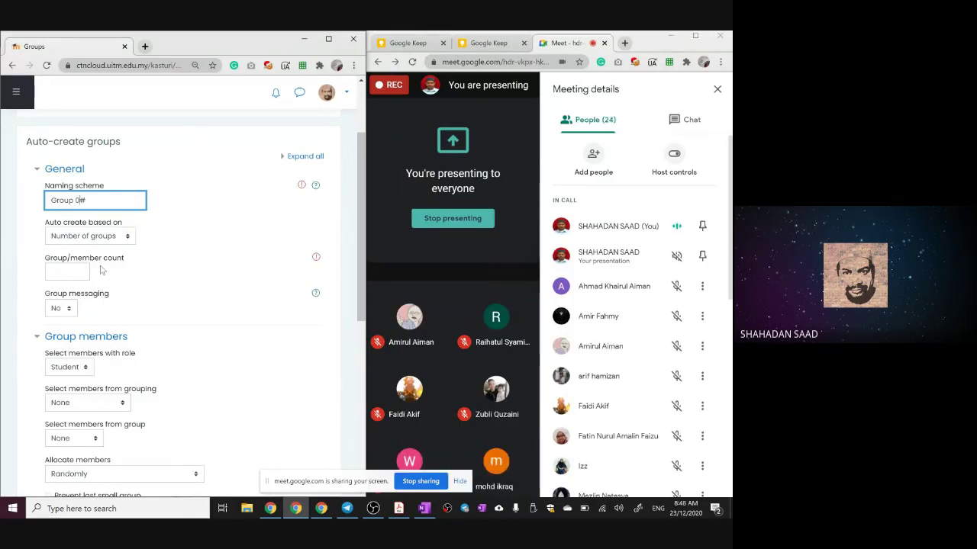
Create 9 groups by number of groups, Student role, with no member allocation.
scroll(134, 297, "down", 1)
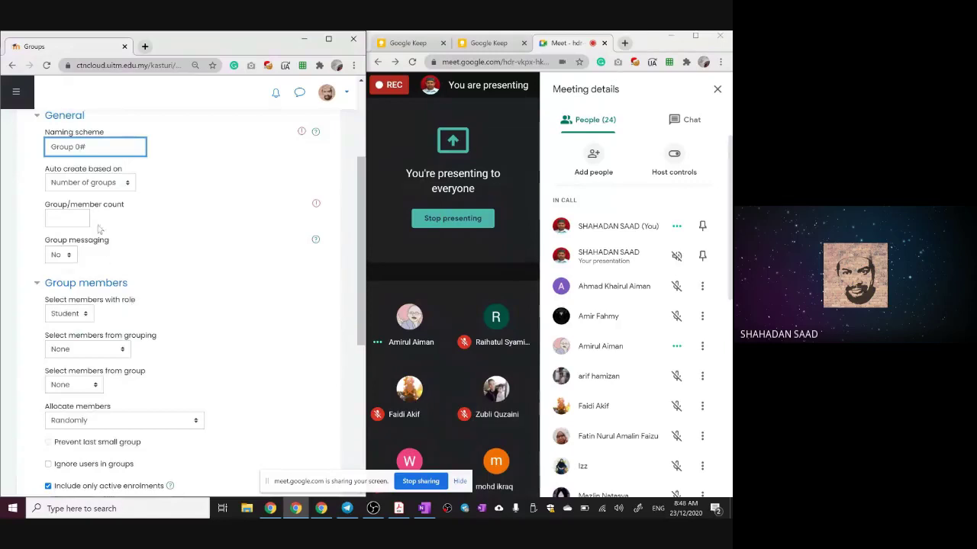
left_click(124, 189)
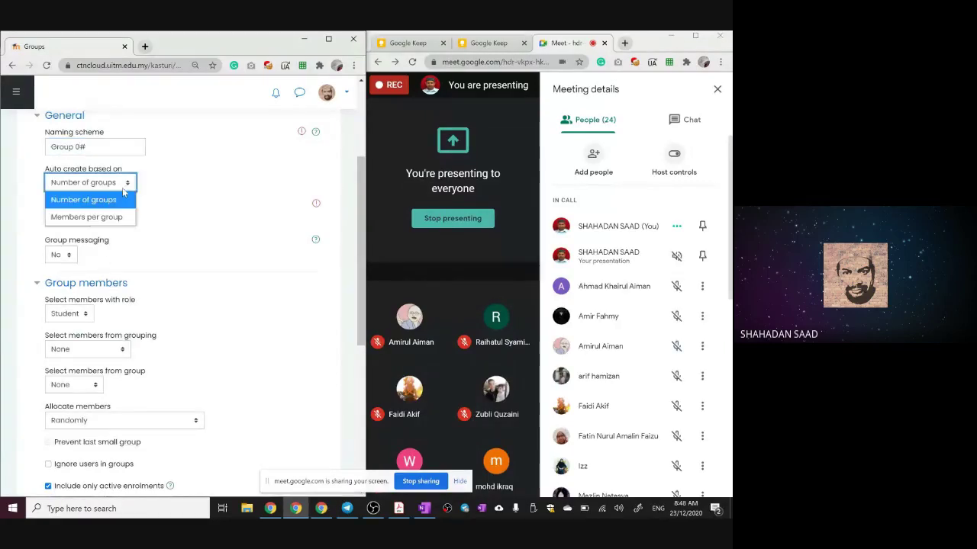
left_click(123, 188)
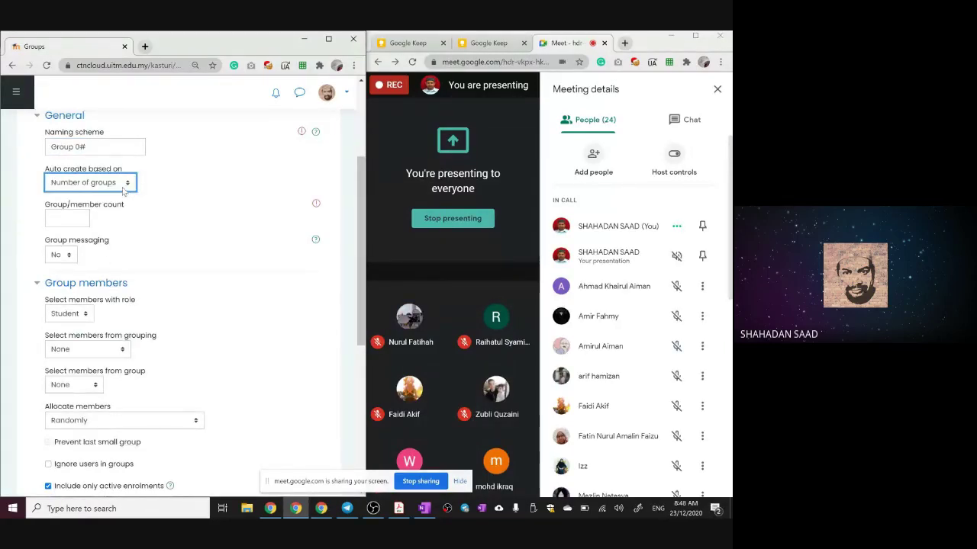
left_click(64, 217)
type("9")
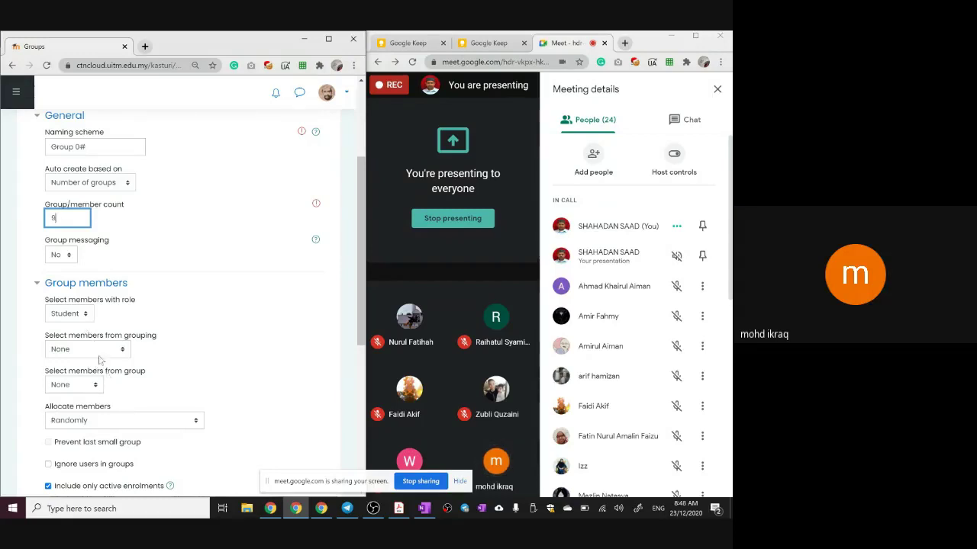
left_click(77, 317)
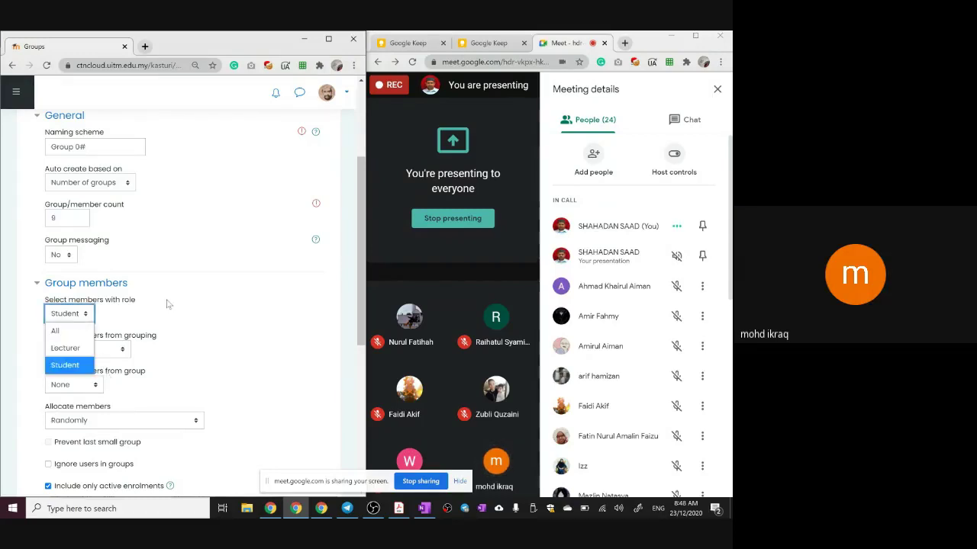
left_click(80, 365)
left_click(98, 420)
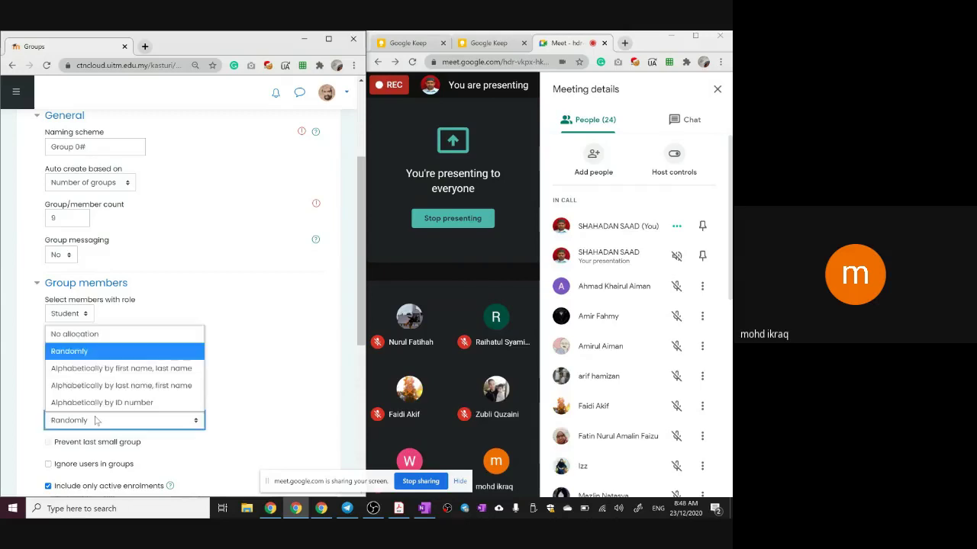
left_click(96, 339)
Submit the form with the new groups placed in the Lab Work 6 - Array grouping.
scroll(159, 366, "down", 3)
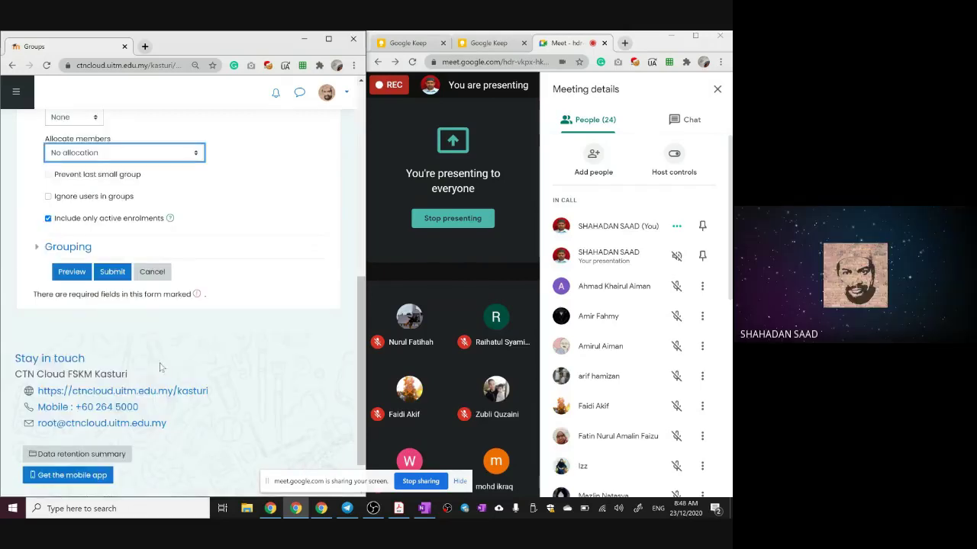
left_click(113, 277)
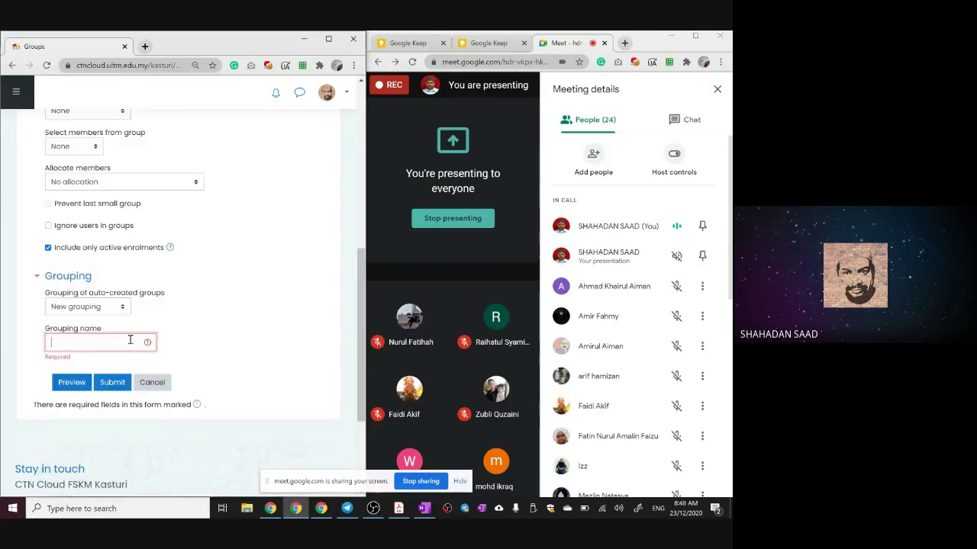
left_click(108, 307)
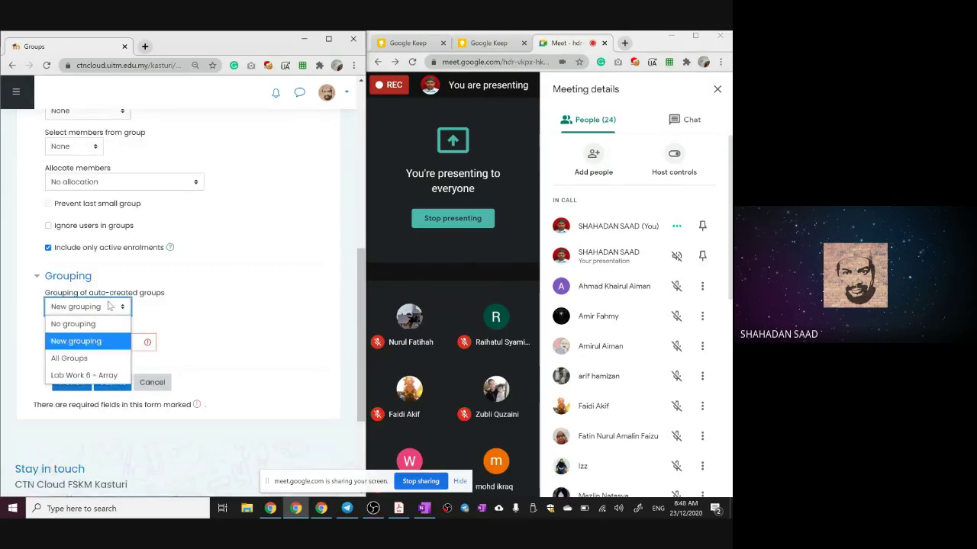
left_click(90, 376)
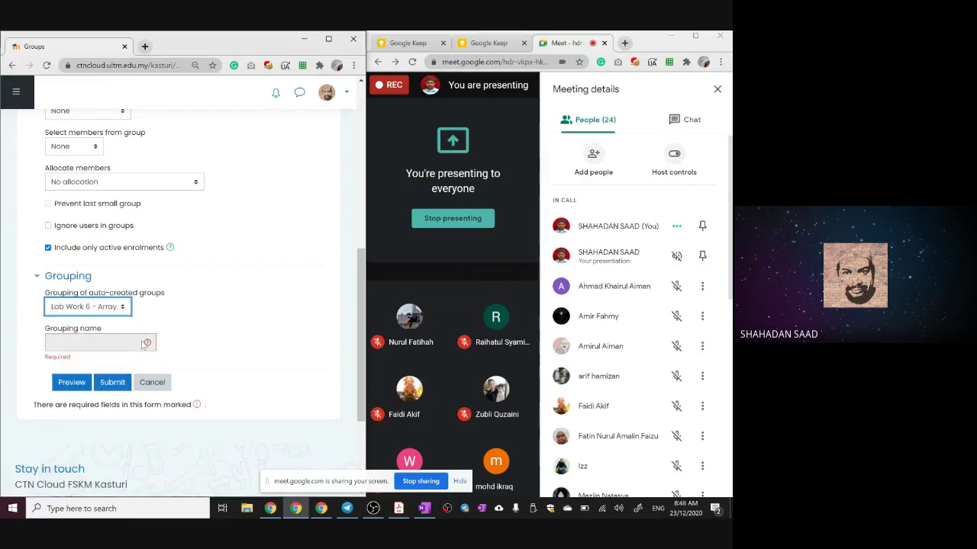
left_click(112, 382)
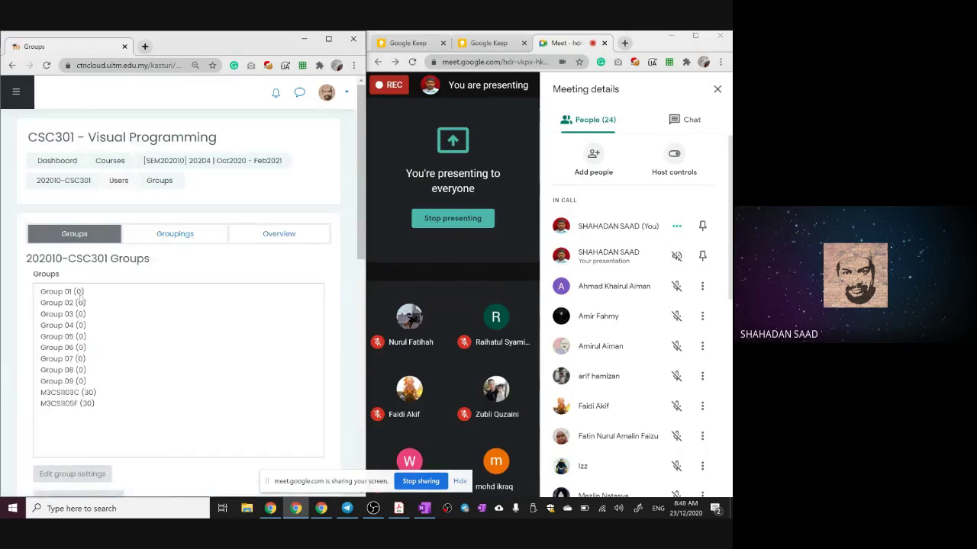
Open the single Create group form, then go back to the course Groups page.
left_click(80, 295)
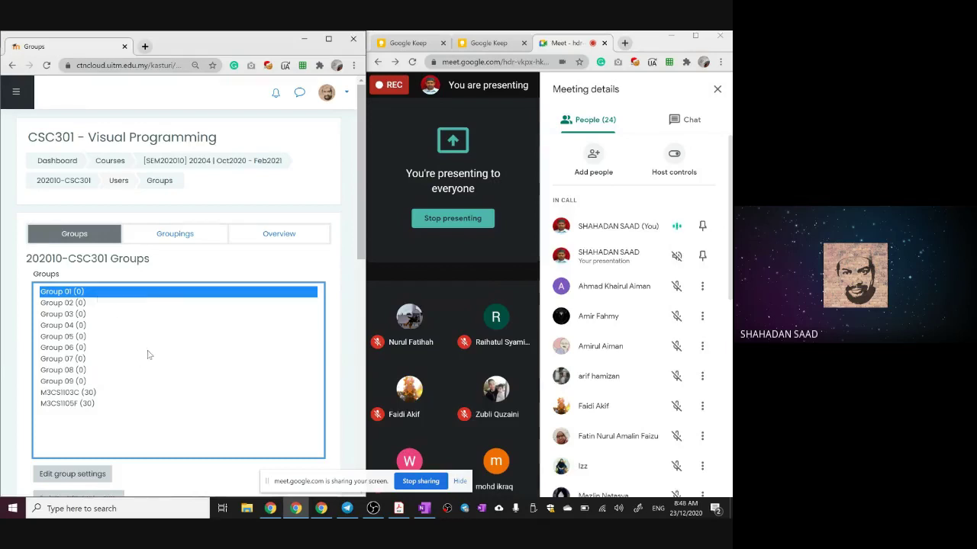
scroll(148, 355, "down", 1)
scroll(152, 346, "down", 2)
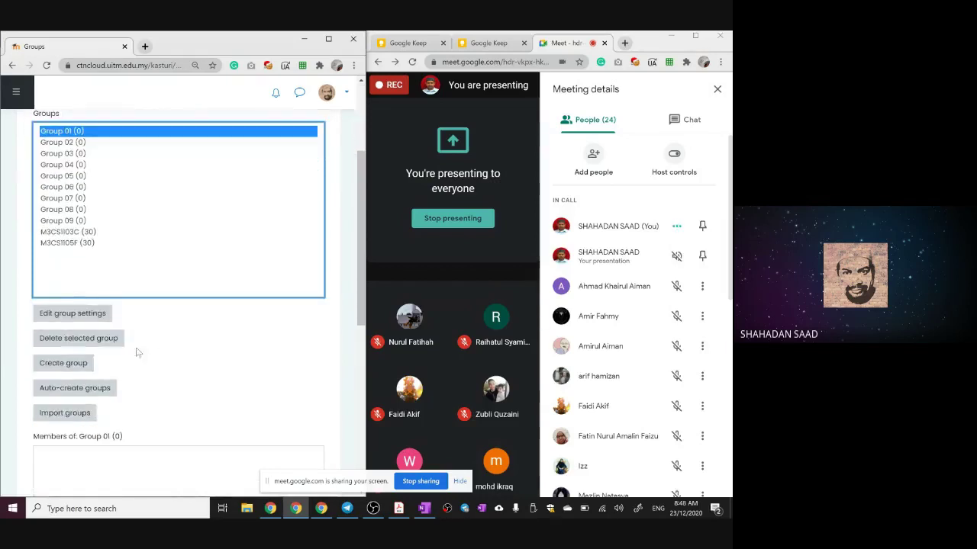
left_click(70, 364)
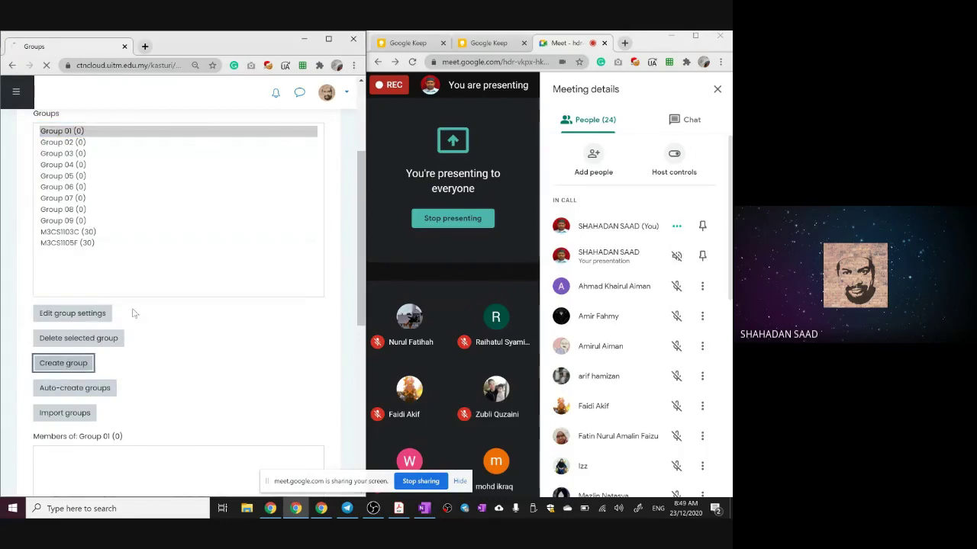
left_click(80, 284)
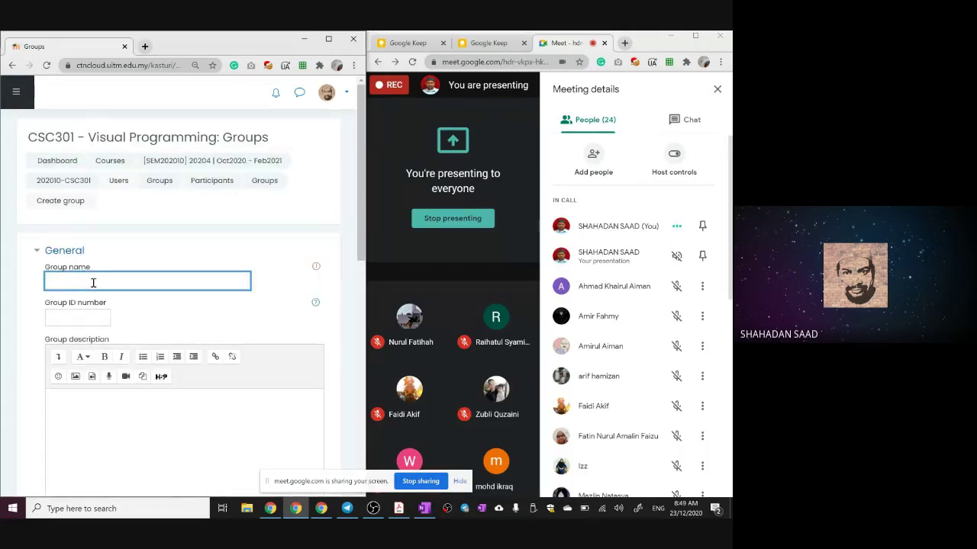
scroll(92, 279, "down", 3)
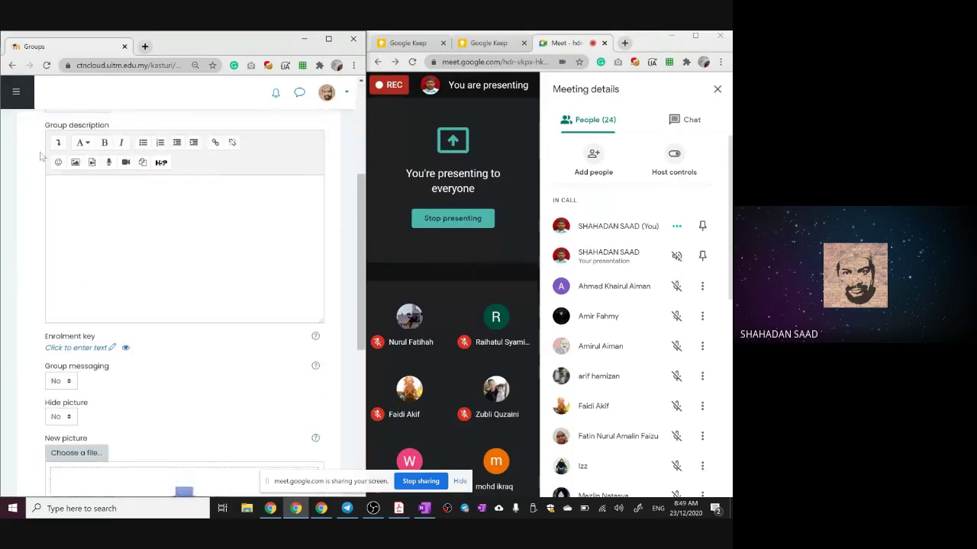
left_click(12, 65)
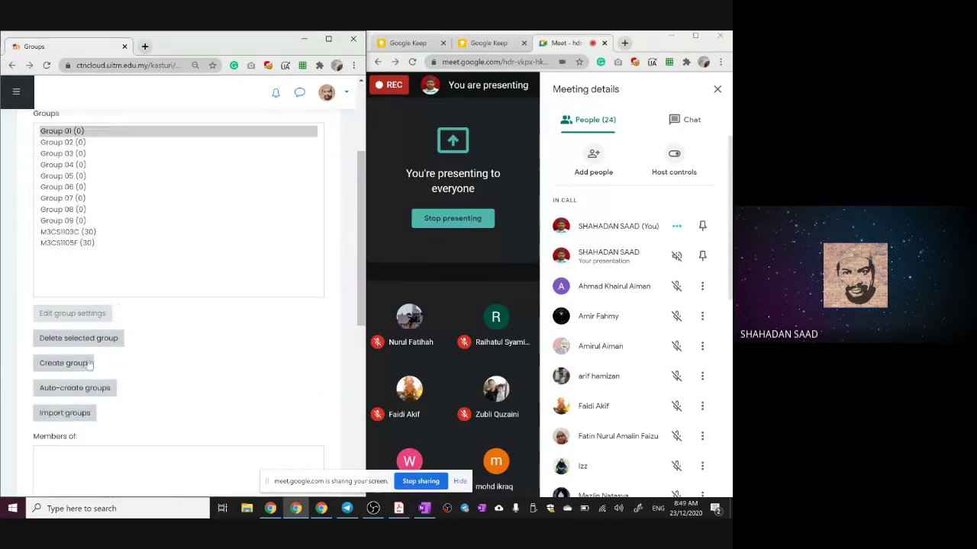
Auto-create groups with naming scheme 'Group 1#', count 9, and no member allocation.
left_click(74, 388)
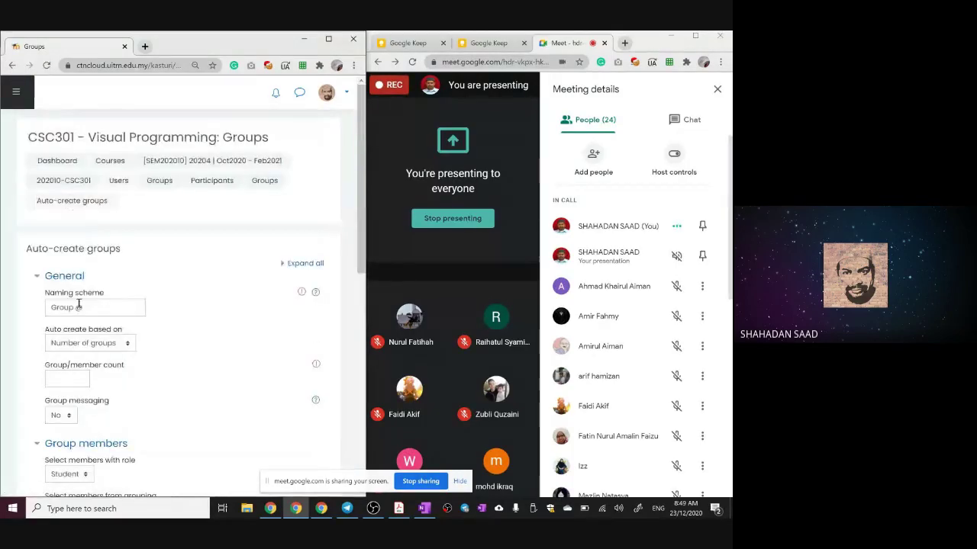
double_click(78, 306)
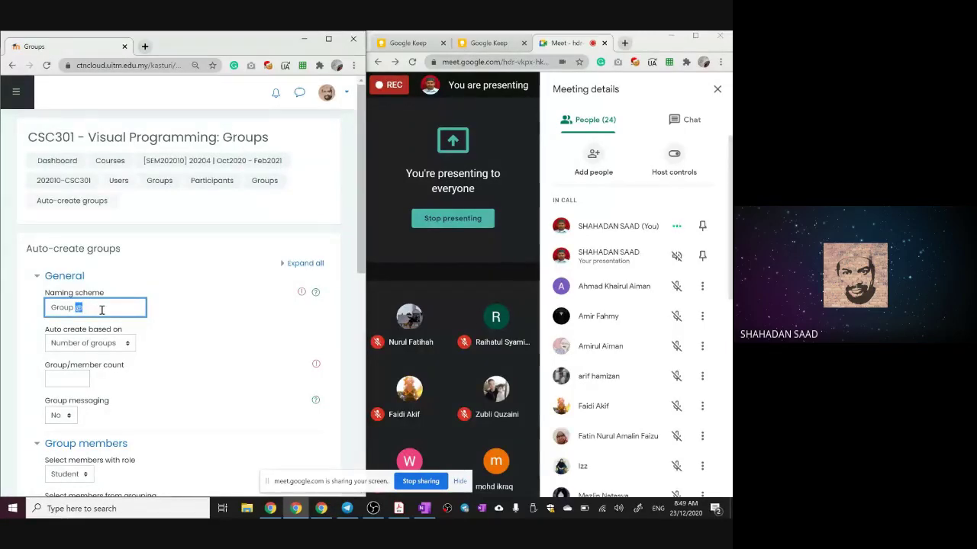
key("BackSpace")
type("1#")
left_click(75, 375)
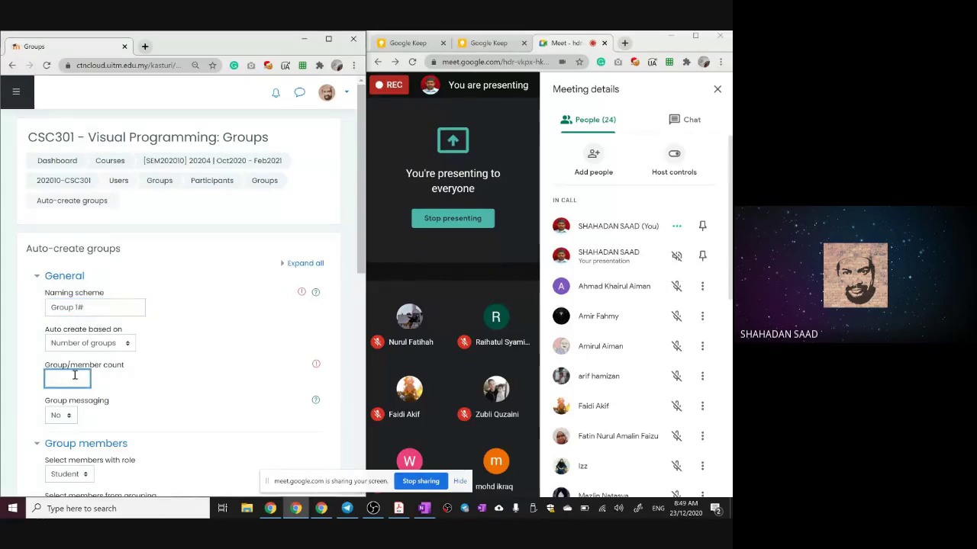
type("9")
scroll(115, 354, "down", 2)
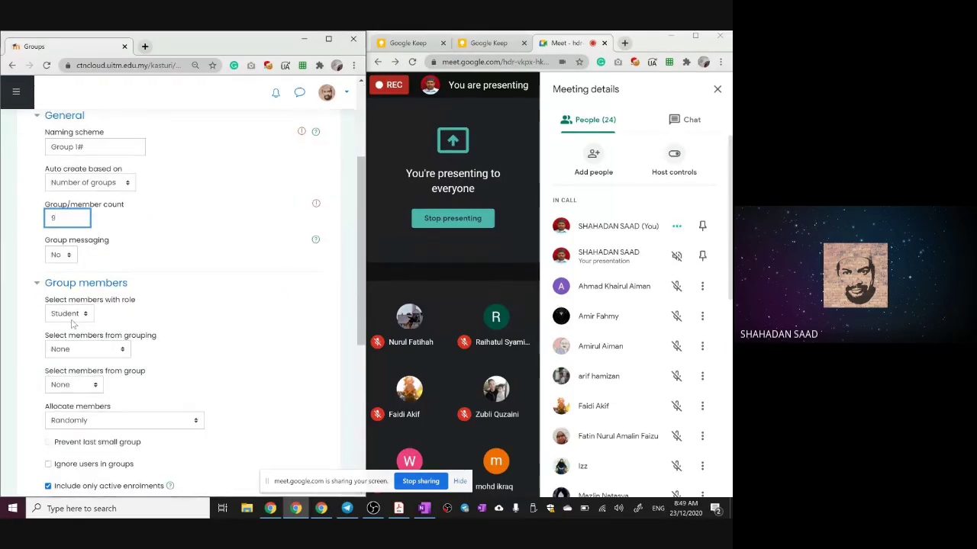
left_click(82, 422)
left_click(93, 336)
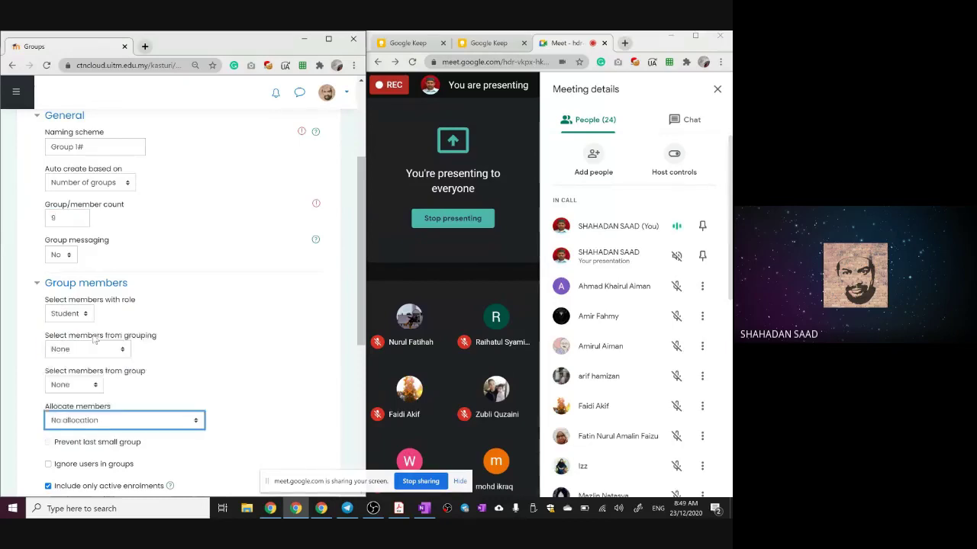
Keep member source grouping None, assign the groups to Lab Work 6 - Array, and submit.
scroll(95, 342, "down", 3)
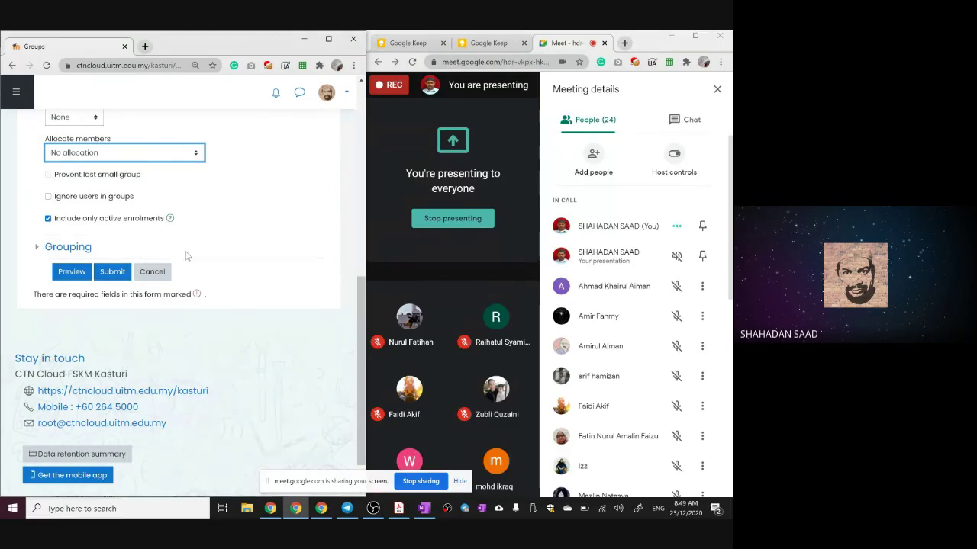
scroll(214, 256, "up", 3)
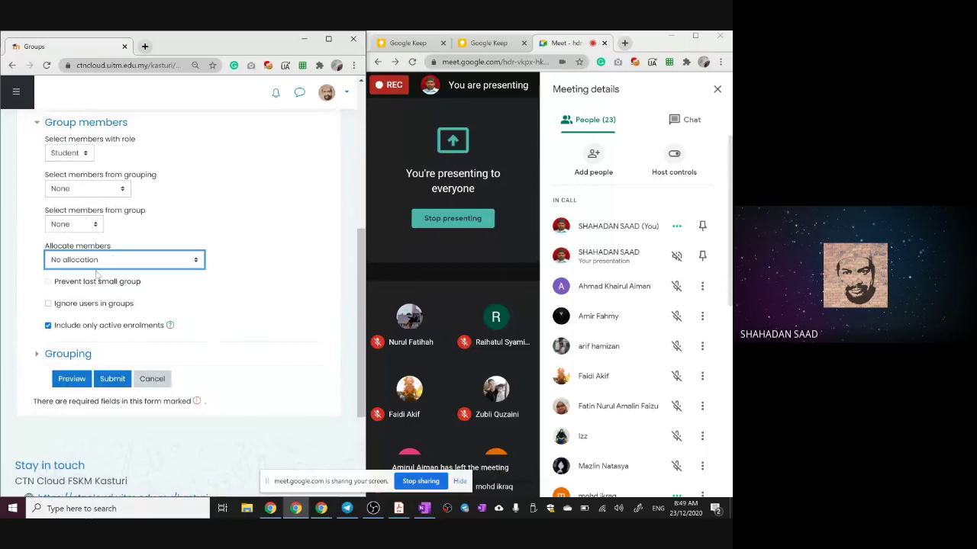
left_click(97, 192)
left_click(93, 206)
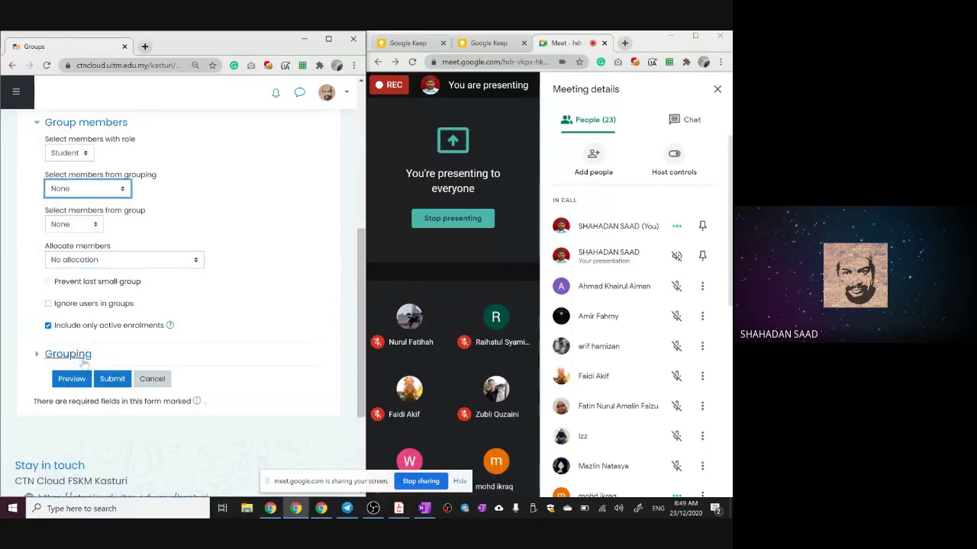
left_click(72, 354)
scroll(145, 324, "down", 2)
left_click(103, 279)
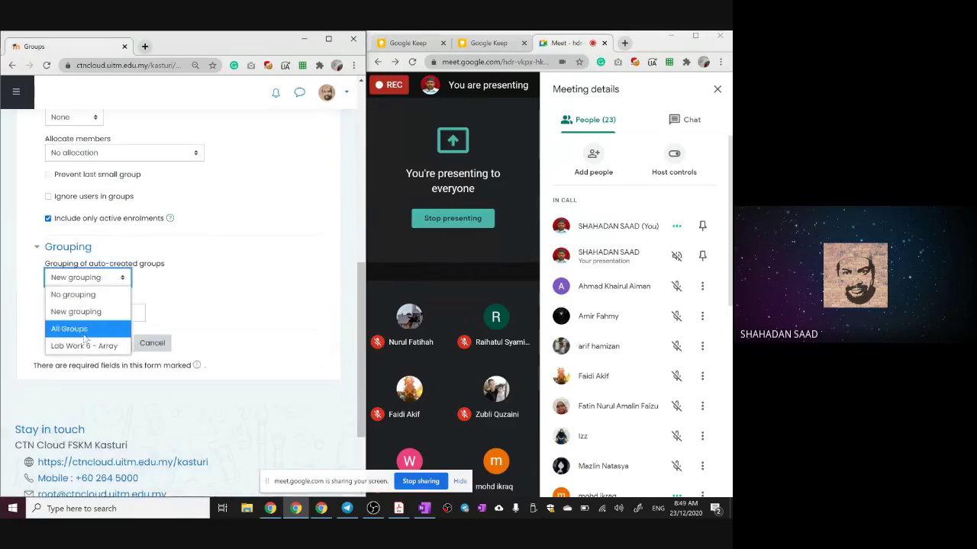
left_click(85, 346)
scroll(204, 283, "up", 5)
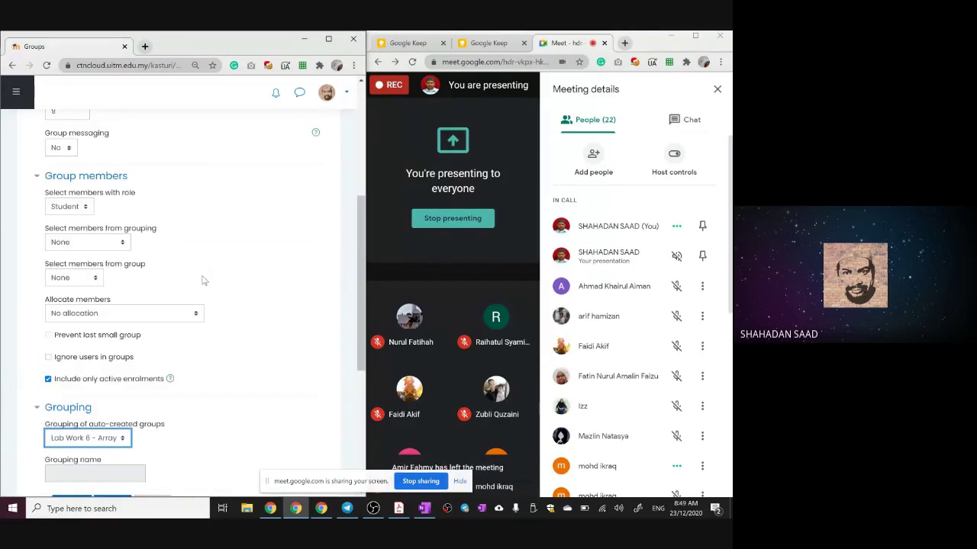
scroll(202, 278, "down", 6)
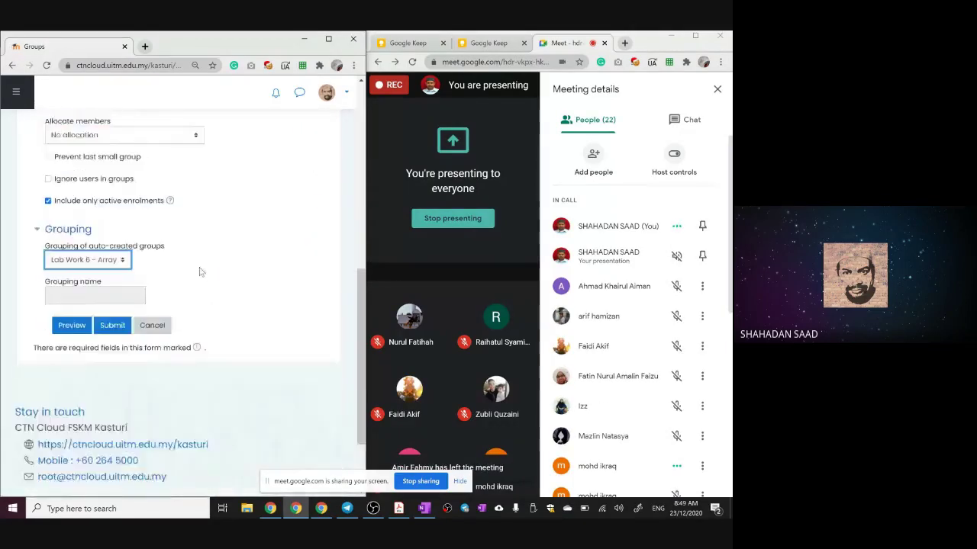
left_click(112, 289)
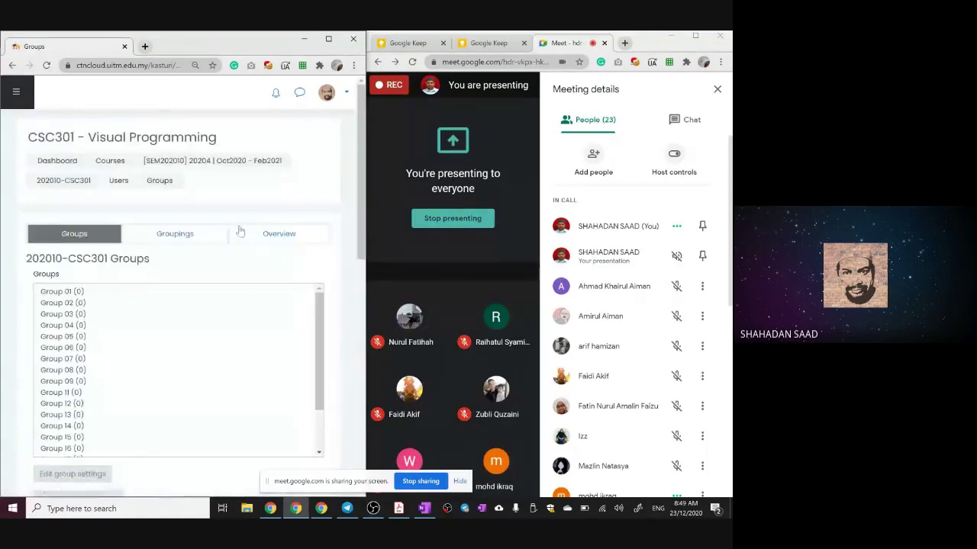
Select Group 11, snap the PDF class list right, and open Group 11's Add/remove users.
left_click(70, 393)
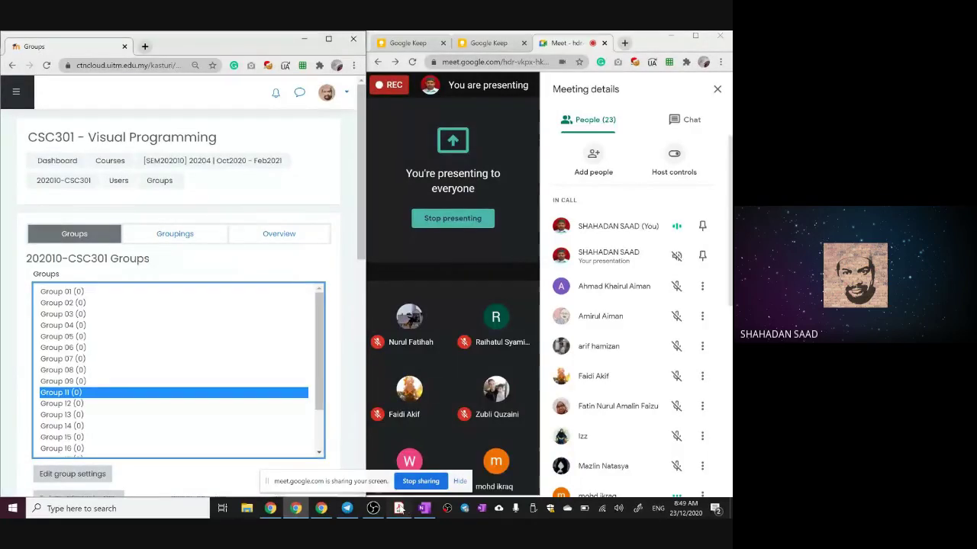
left_click(399, 508)
left_click_drag(196, 43, 565, 41)
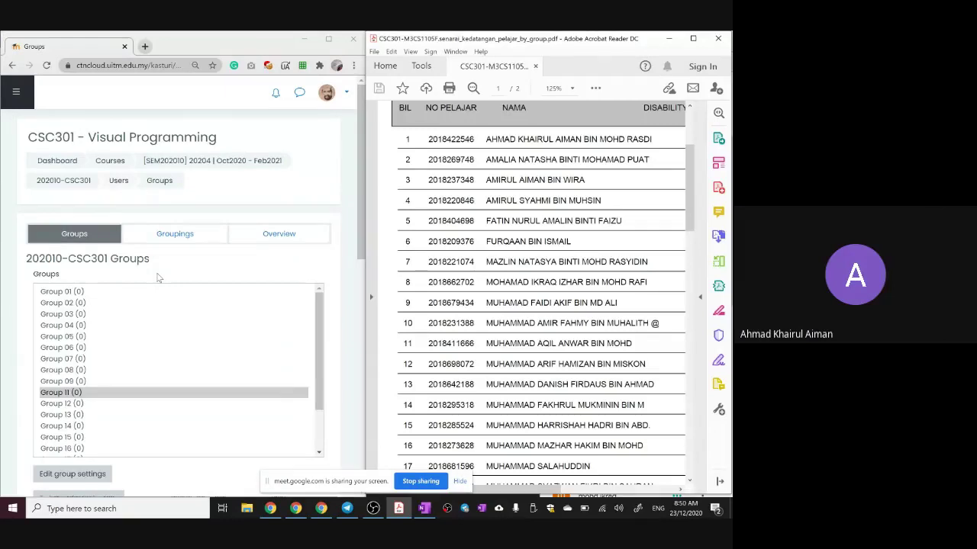
scroll(169, 416, "down", 2)
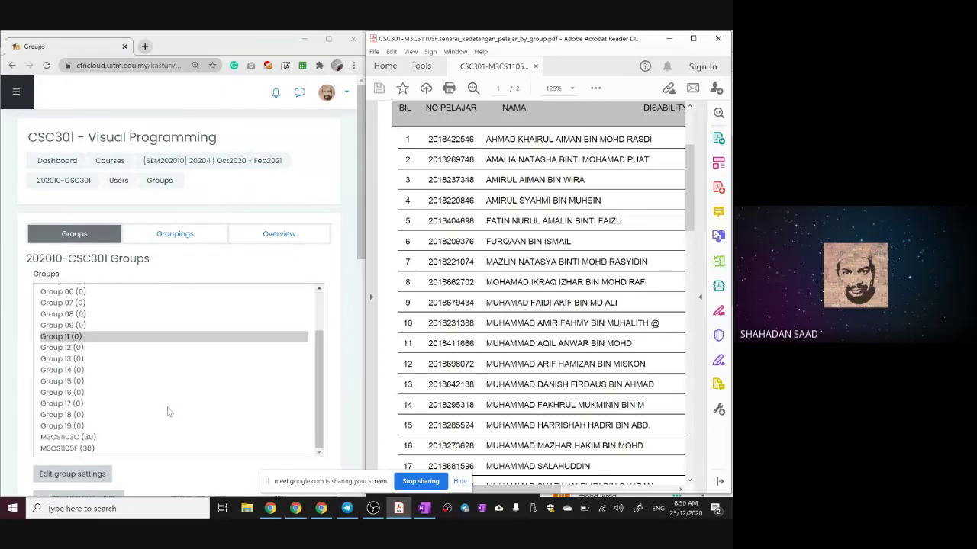
scroll(267, 275, "down", 2)
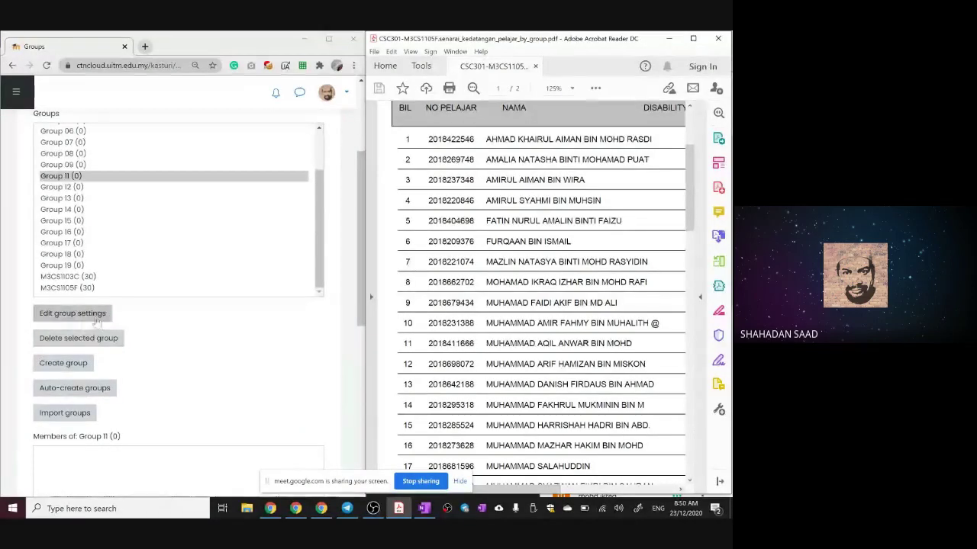
scroll(162, 346, "down", 2)
scroll(162, 345, "down", 2)
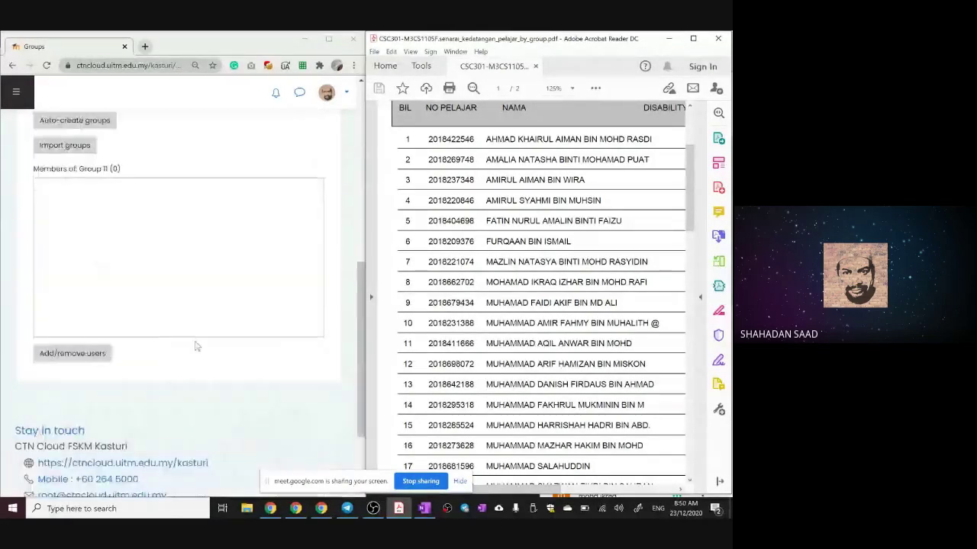
left_click(72, 354)
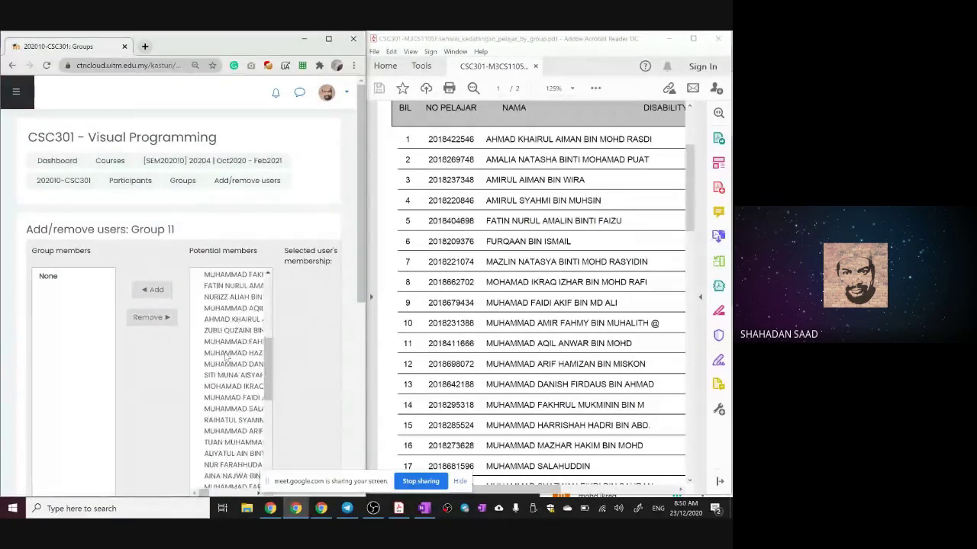
Search for the first student by name and add them to Group 11.
scroll(242, 324, "down", 3)
left_click(233, 302)
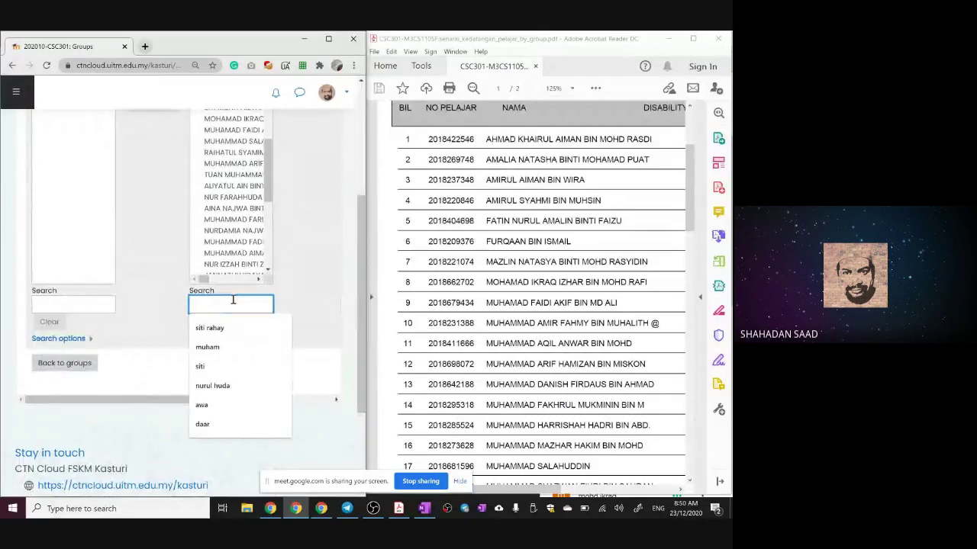
type("ahmad")
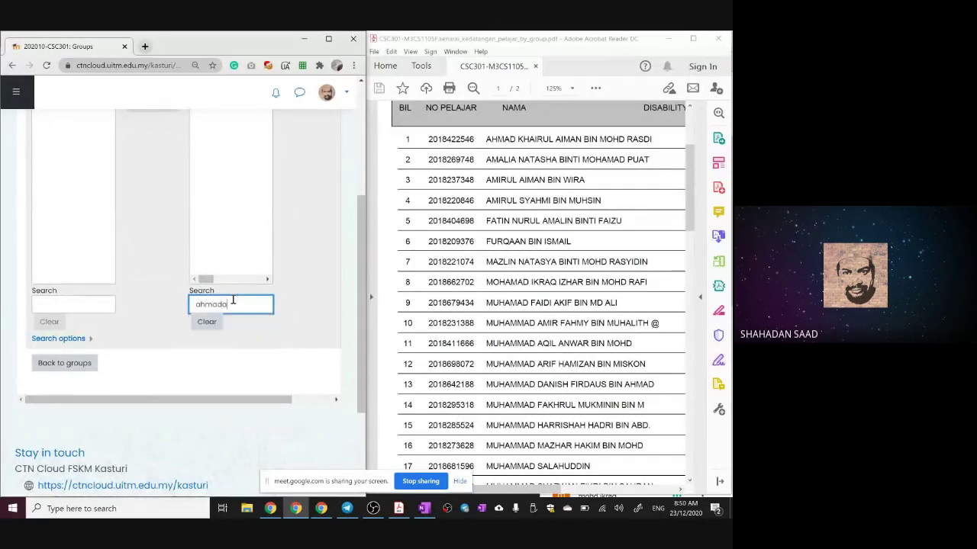
scroll(333, 230, "up", 5)
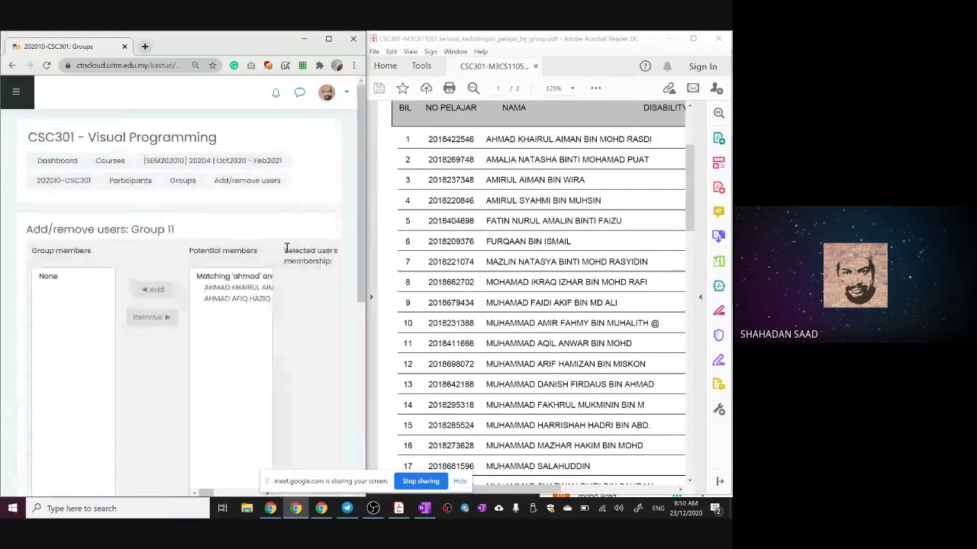
left_click(236, 288)
left_click(151, 293)
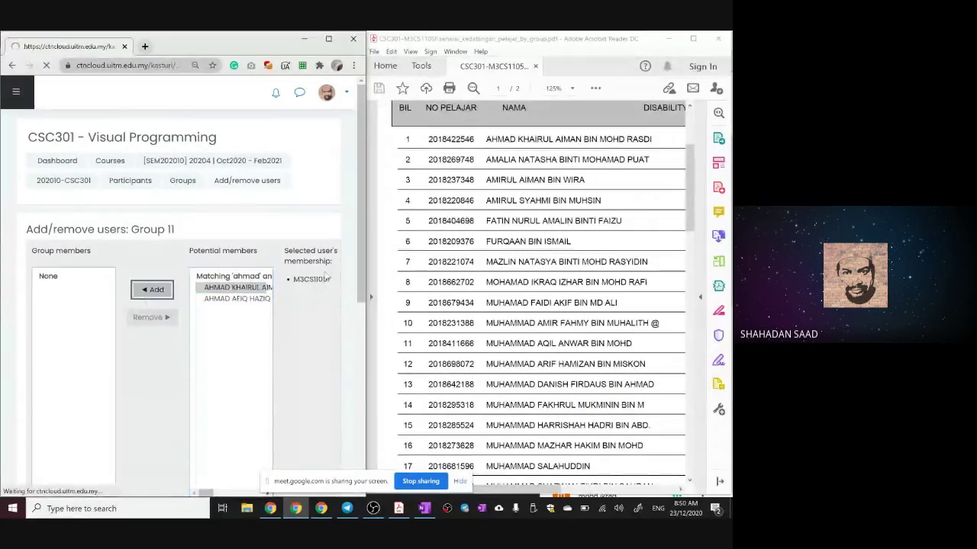
scroll(51, 267, "down", 5)
left_click(53, 258)
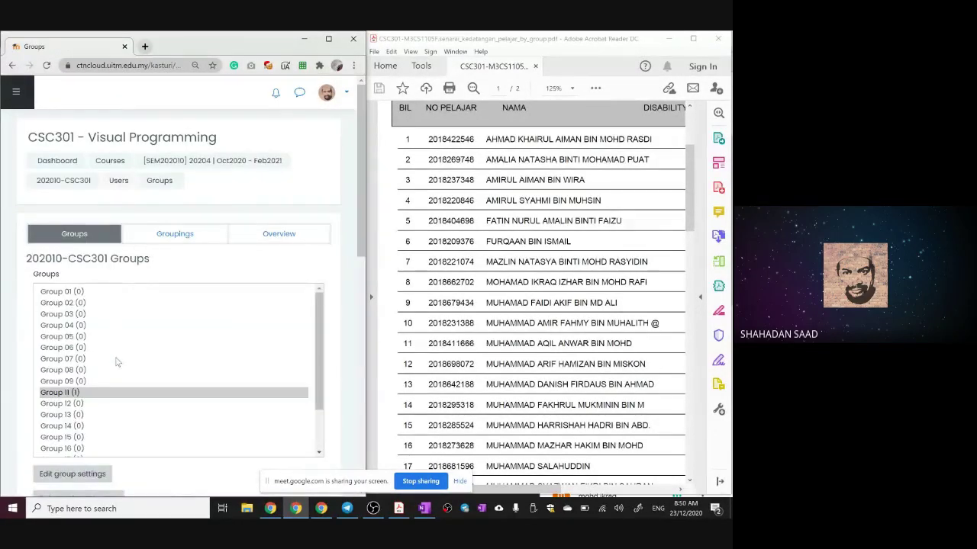
Add the second student, copied from PDF row 2, to Group 12.
left_click(65, 403)
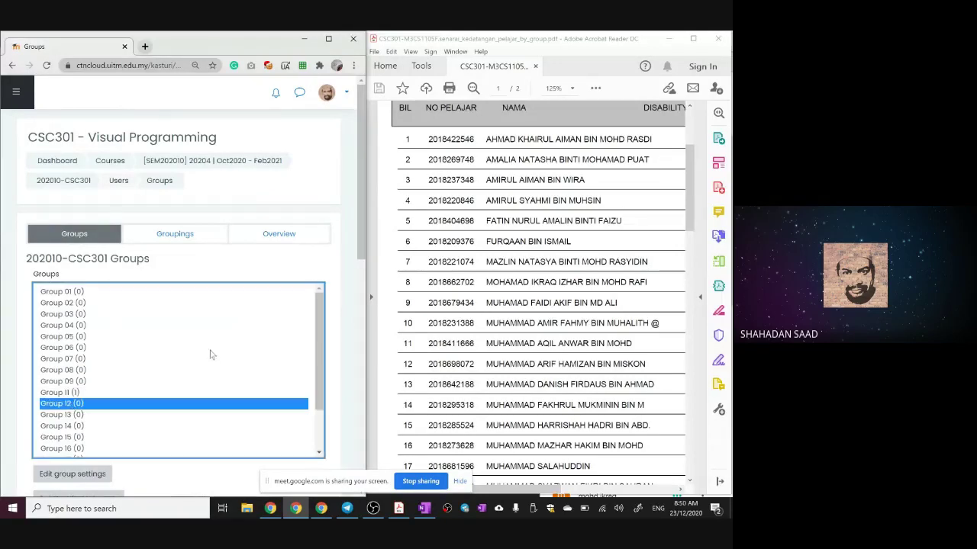
scroll(228, 267, "down", 3)
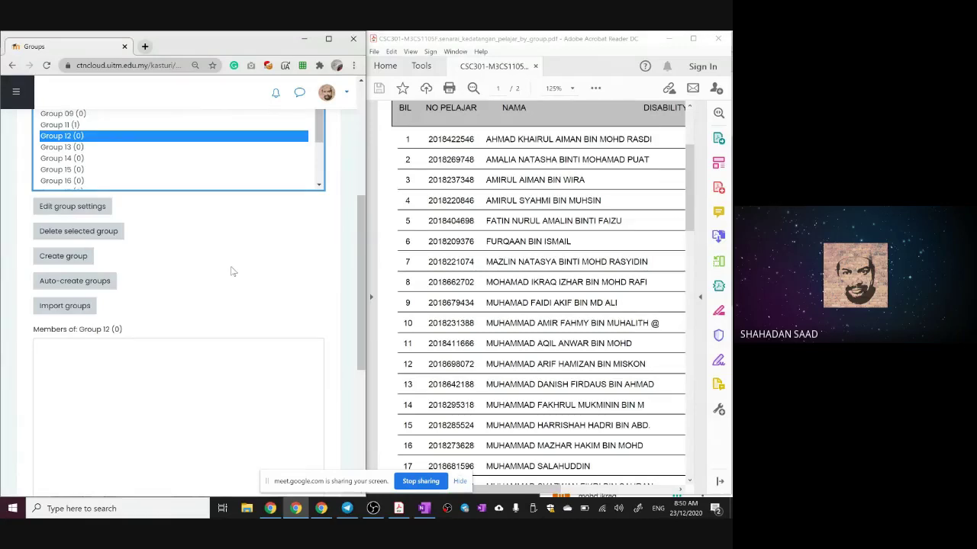
scroll(233, 272, "down", 3)
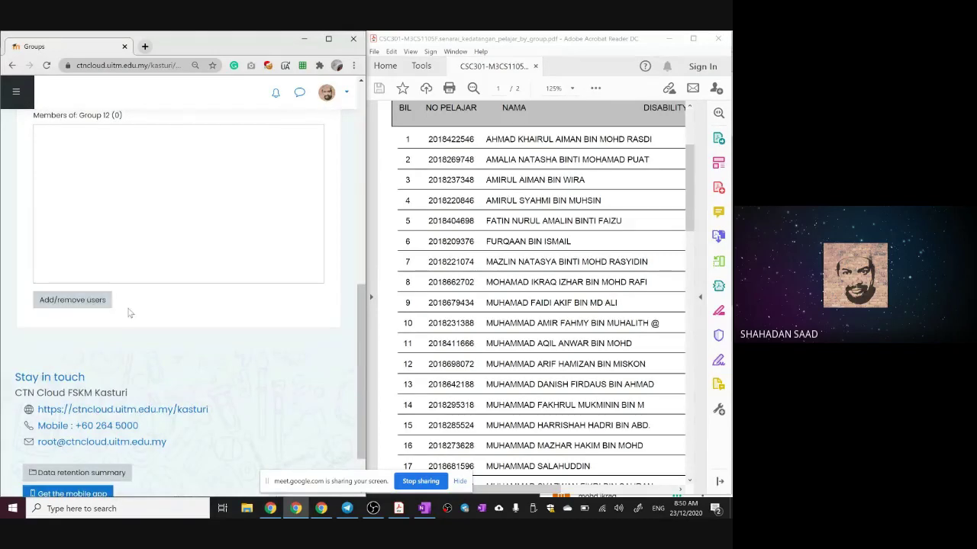
left_click(76, 299)
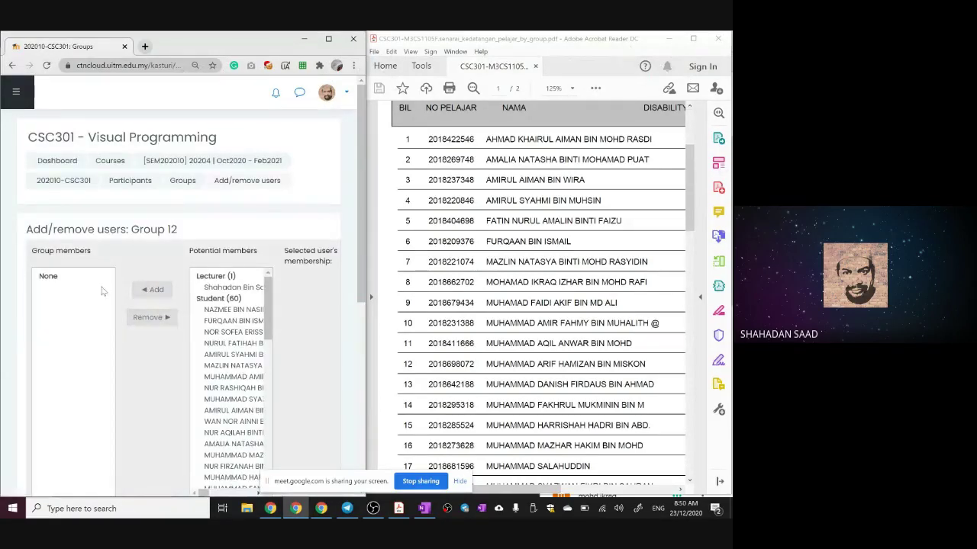
scroll(148, 298, "down", 2)
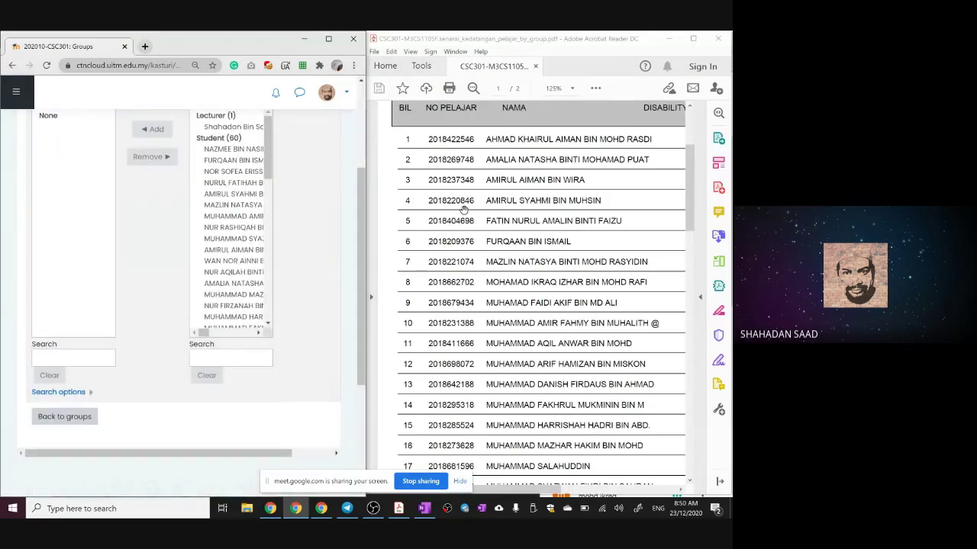
left_click(502, 162)
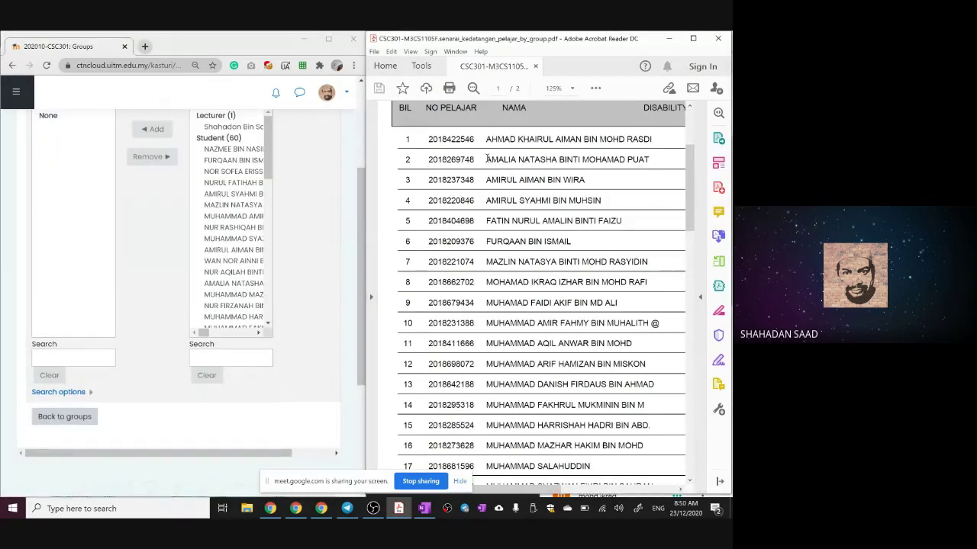
left_click_drag(486, 160, 557, 161)
key("ctrl+c")
left_click(224, 357)
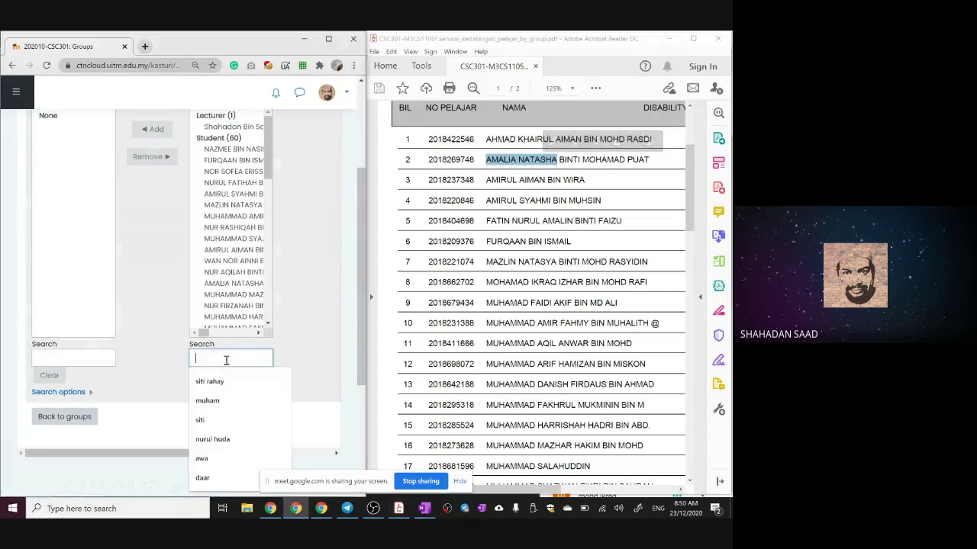
key("ctrl+v")
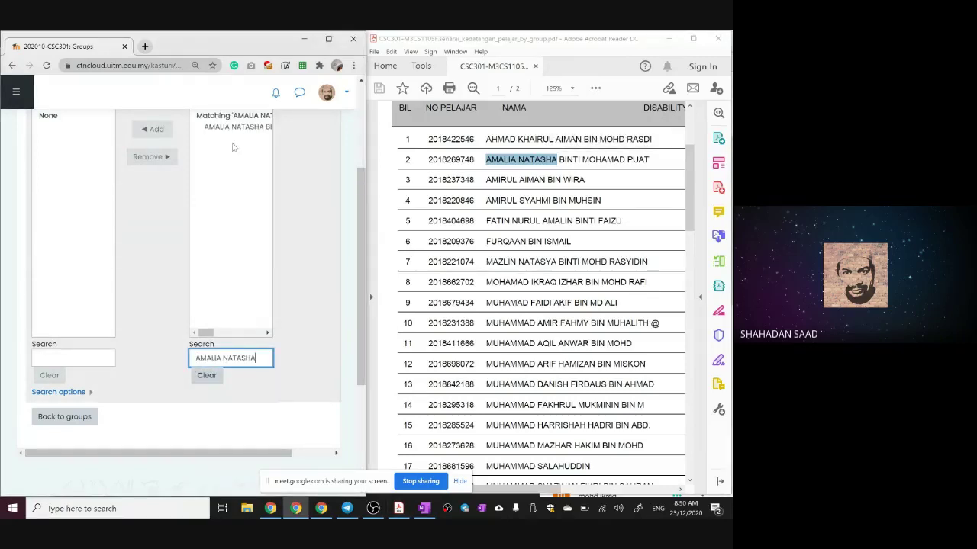
left_click(243, 130)
left_click(151, 129)
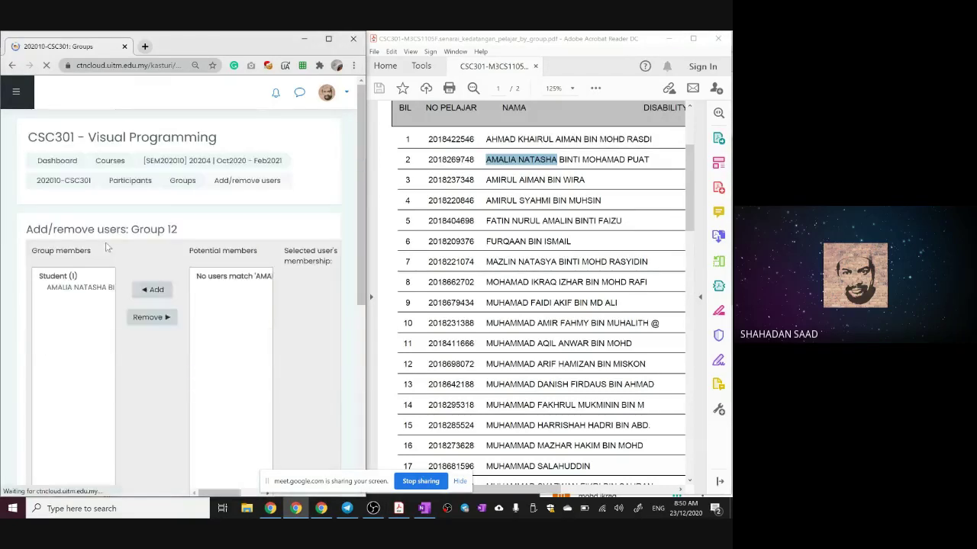
scroll(106, 270, "down", 10)
left_click(69, 307)
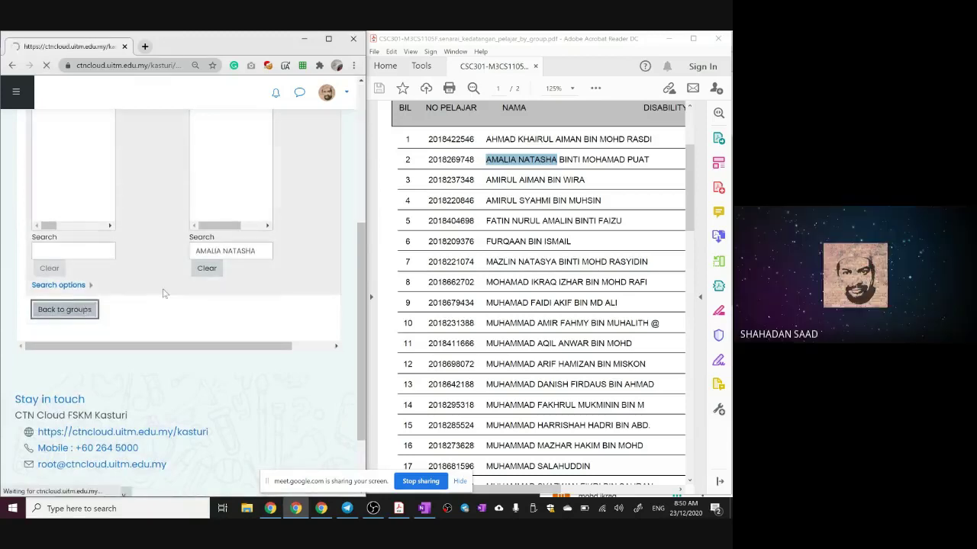
scroll(163, 293, "down", 3)
Copy the third student's name from the PDF and add them to Group 13.
left_click(80, 360)
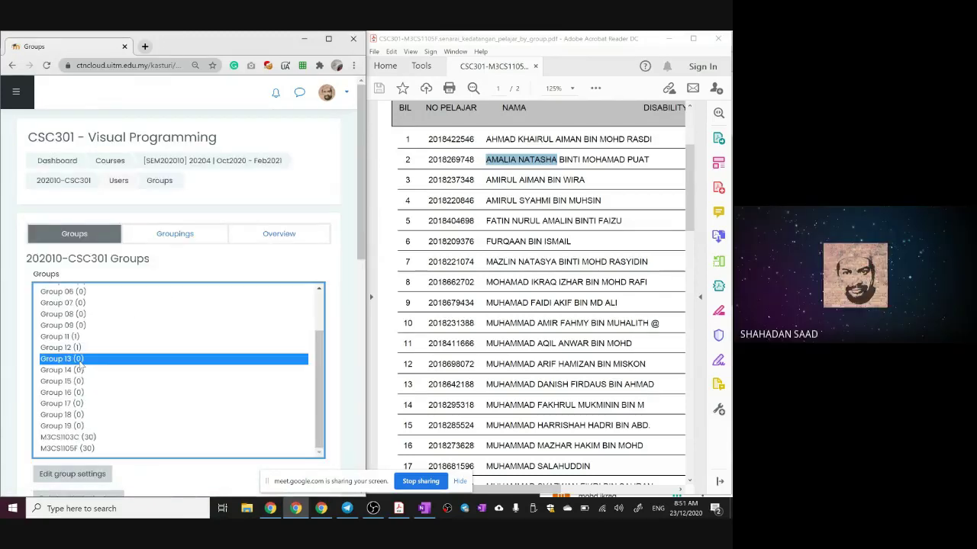
left_click(488, 180)
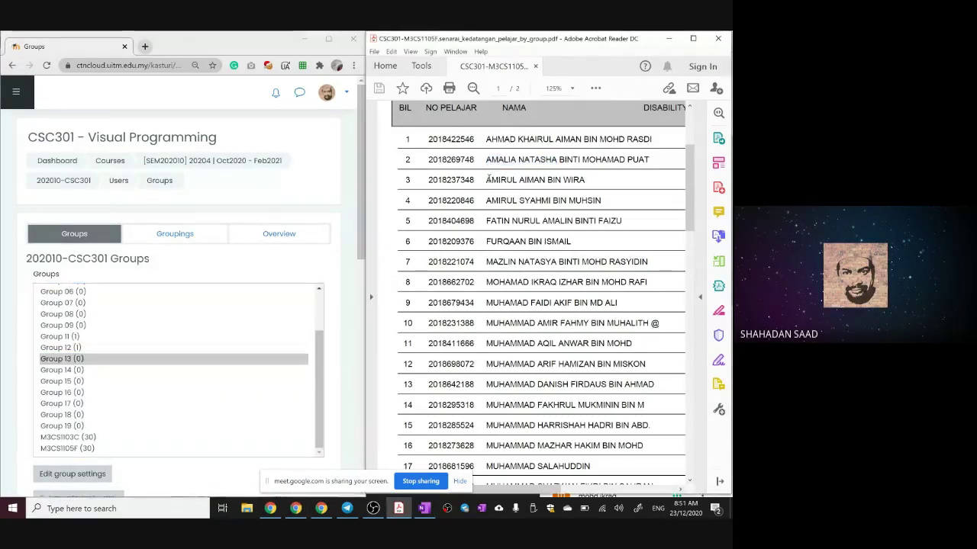
left_click_drag(486, 180, 540, 182)
key("ctrl+c")
scroll(183, 376, "down", 7)
scroll(183, 376, "down", 1)
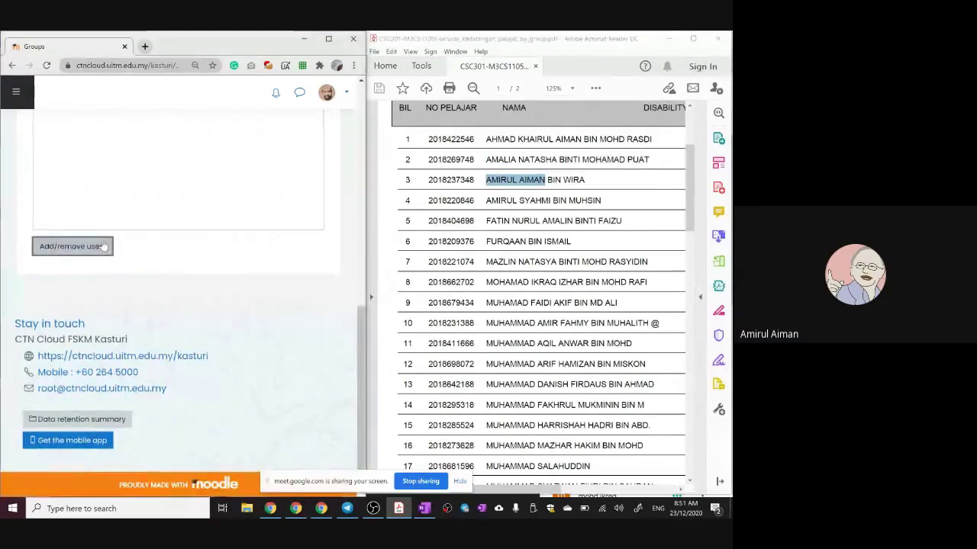
left_click(84, 245)
scroll(226, 254, "down", 4)
left_click(243, 250)
key("ctrl+v")
scroll(221, 271, "up", 5)
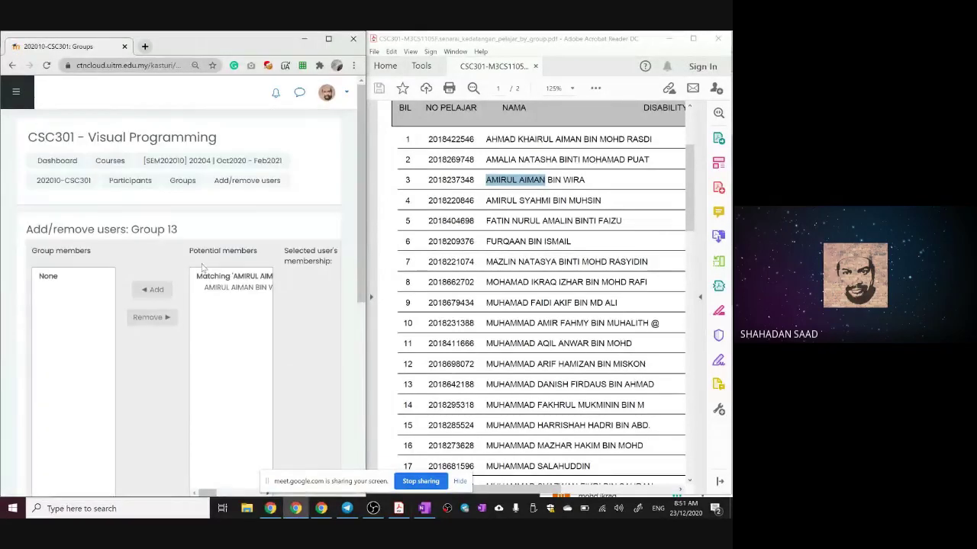
left_click(229, 288)
left_click(154, 290)
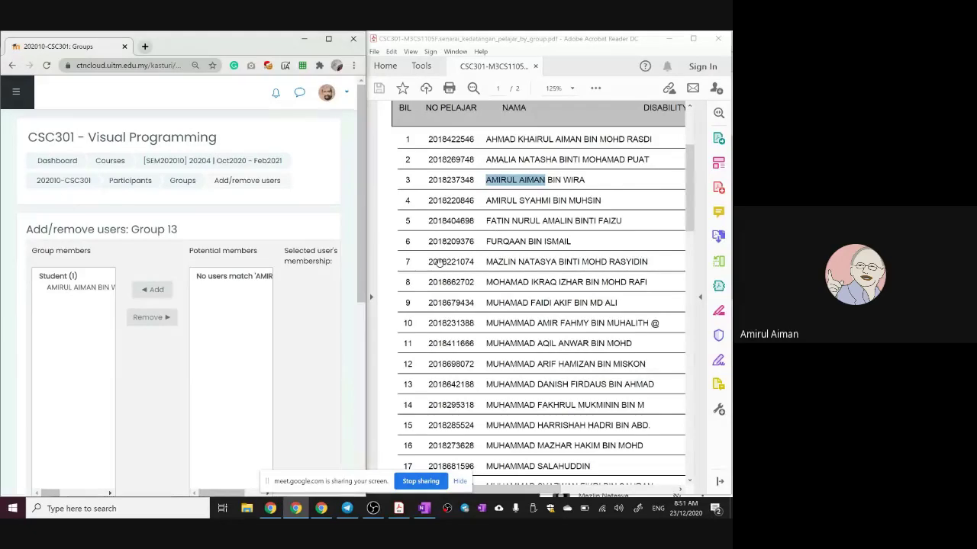
Select the row 17 student's name in the PDF class list.
scroll(418, 302, "down", 1)
scroll(417, 301, "down", 1)
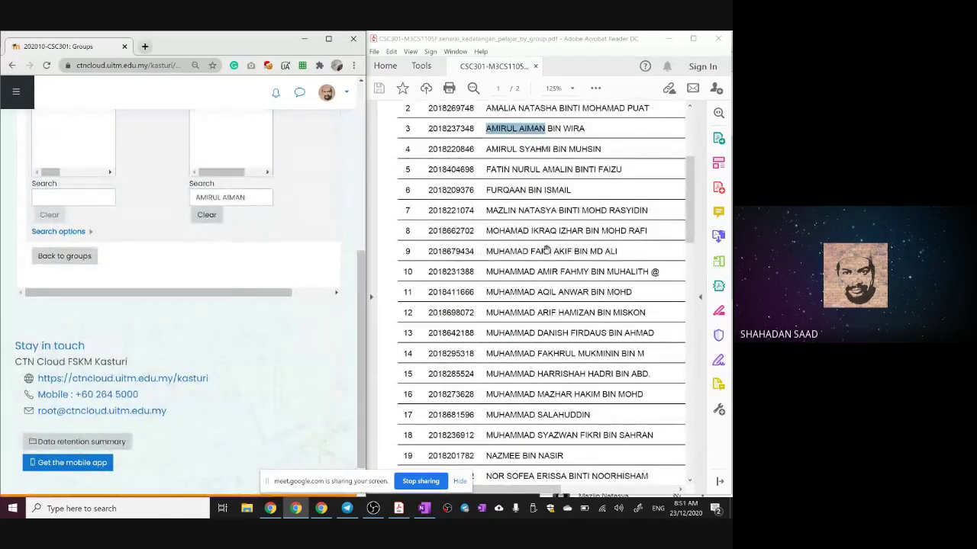
scroll(522, 253, "down", 1)
left_click(488, 393)
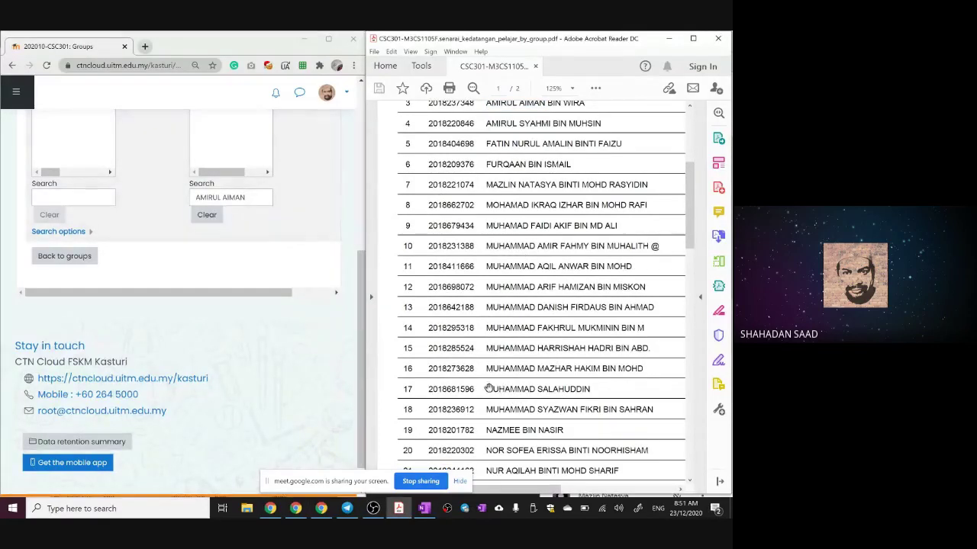
left_click_drag(487, 389, 576, 393)
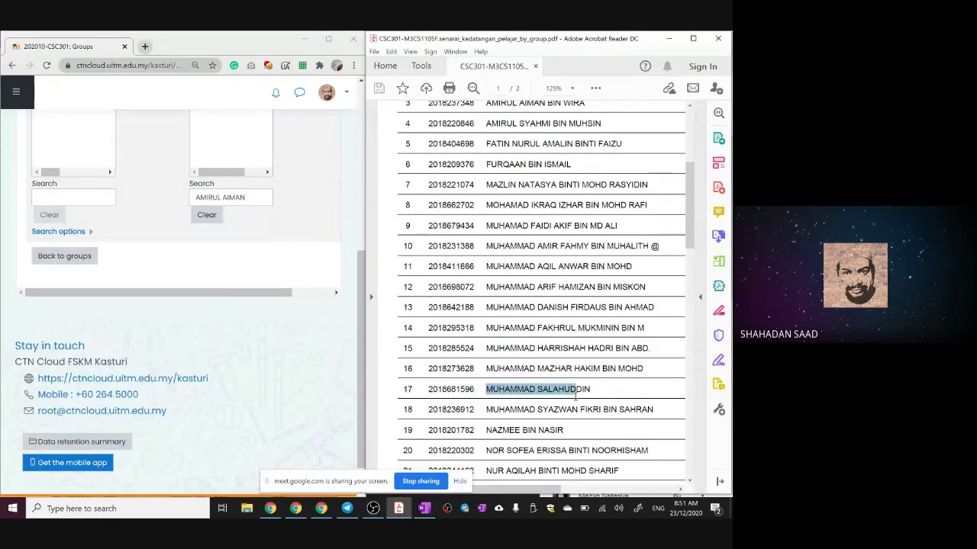
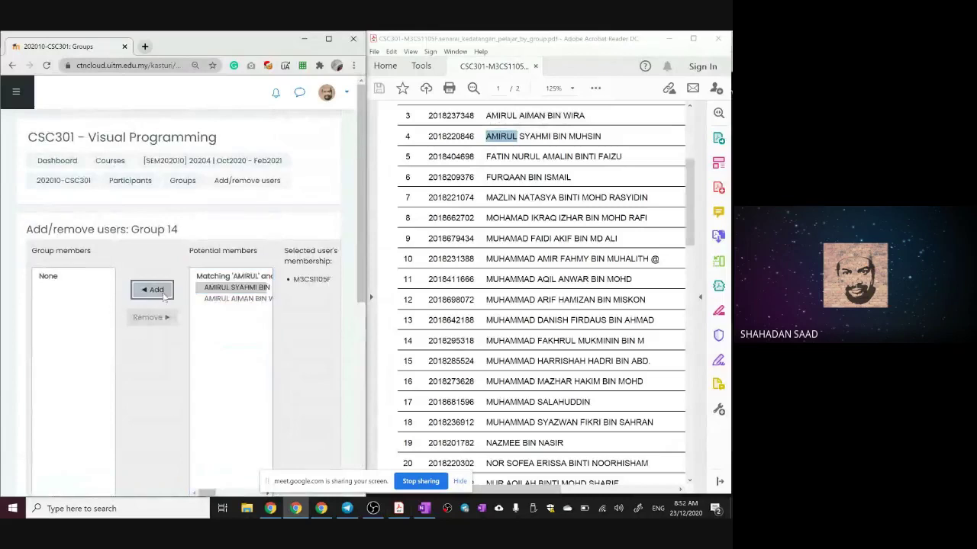
Go back to the groups overview and open Add/remove users for Group 15.
scroll(129, 332, "down", 5)
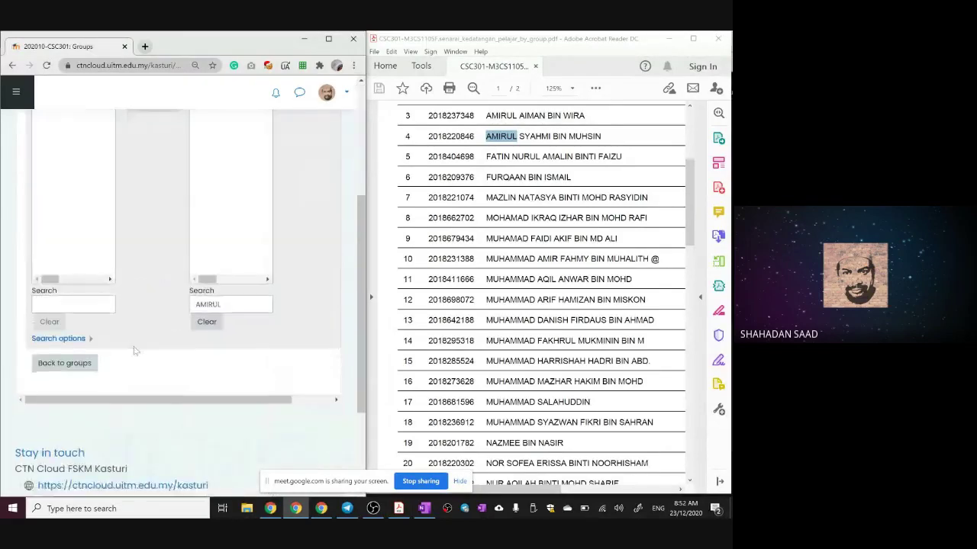
left_click(90, 357)
scroll(197, 345, "down", 2)
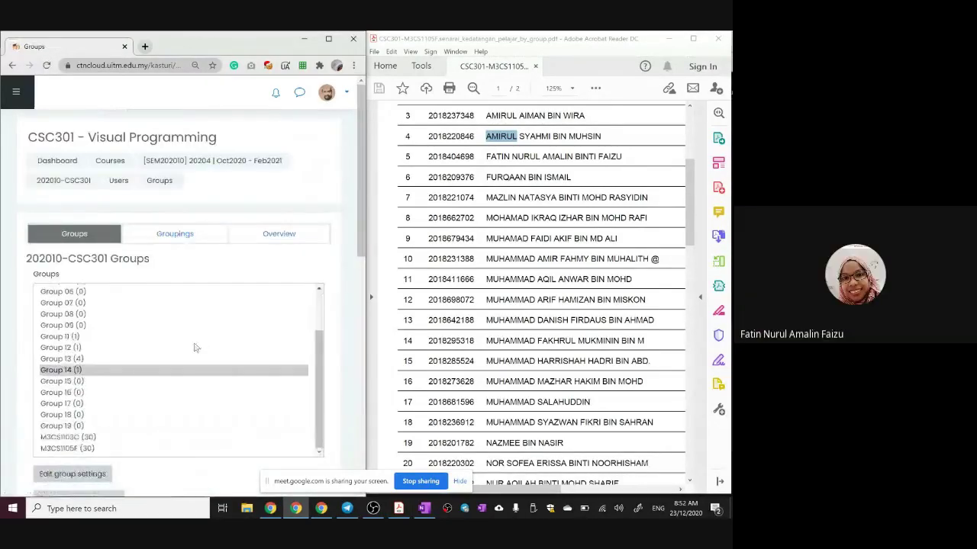
left_click(93, 382)
scroll(181, 394, "down", 2)
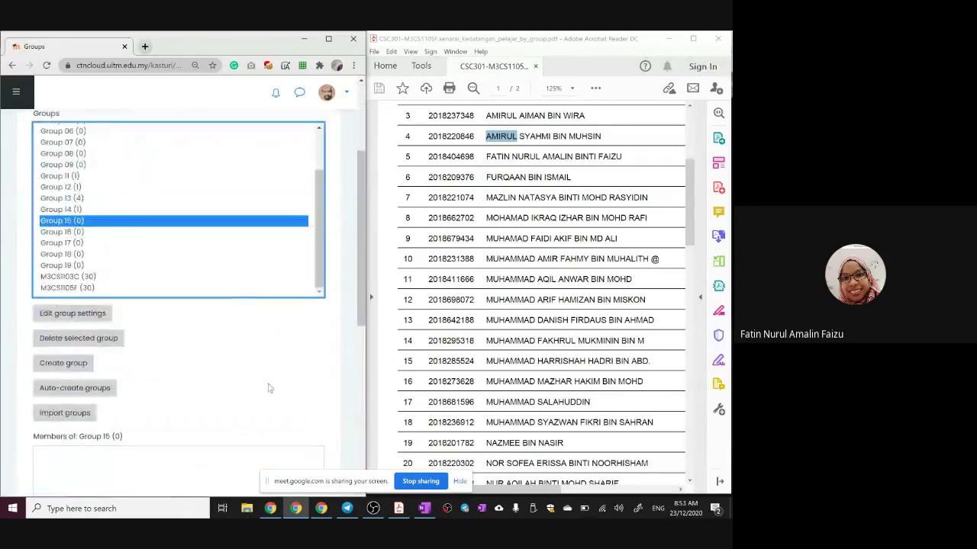
scroll(268, 388, "down", 5)
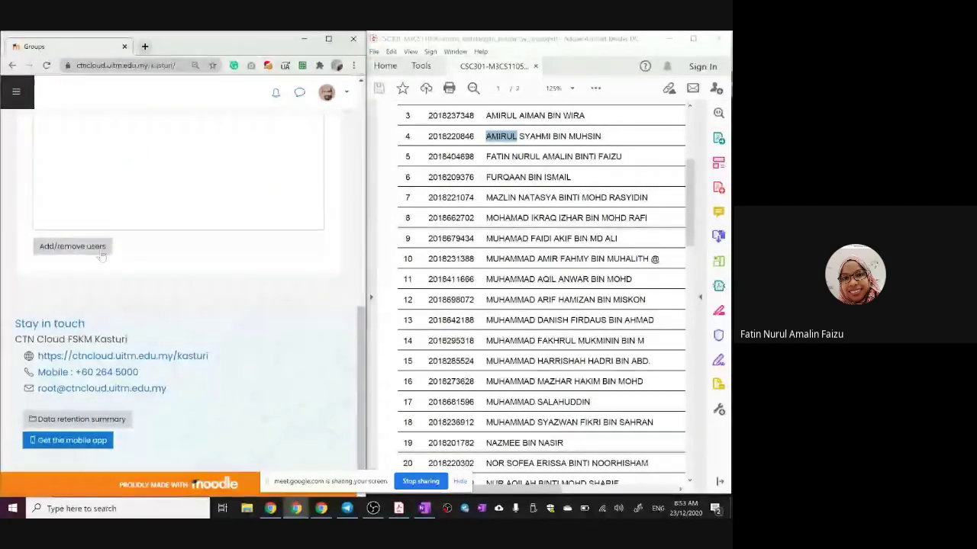
scroll(101, 258, "up", 2)
left_click(72, 352)
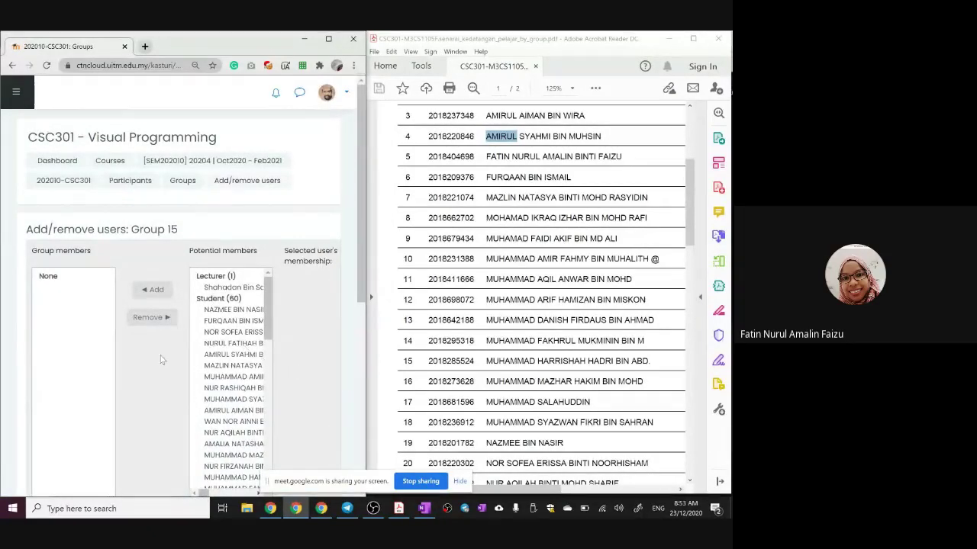
Search potential members for 'fat', add the matching student, and return to groups.
scroll(261, 366, "down", 2)
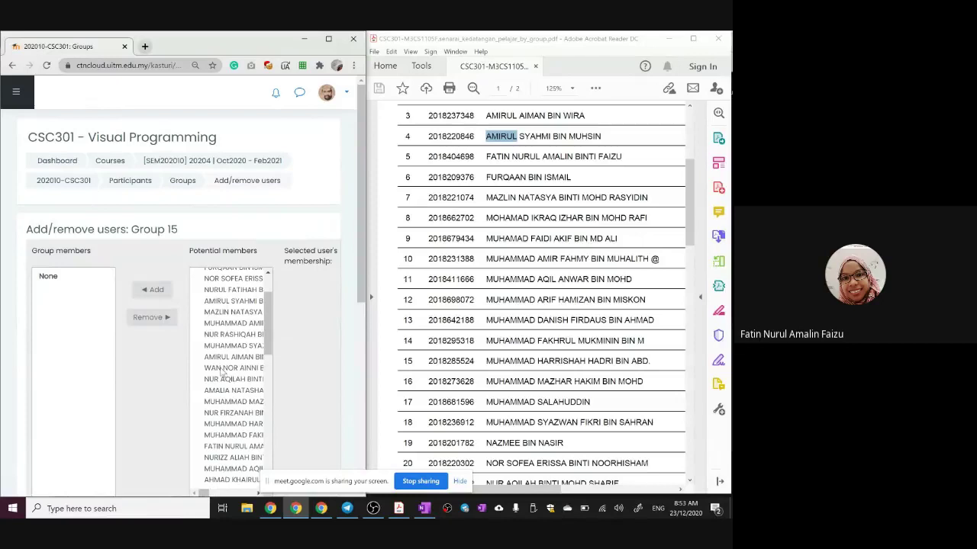
scroll(164, 354, "down", 2)
left_click(228, 411)
type("fa")
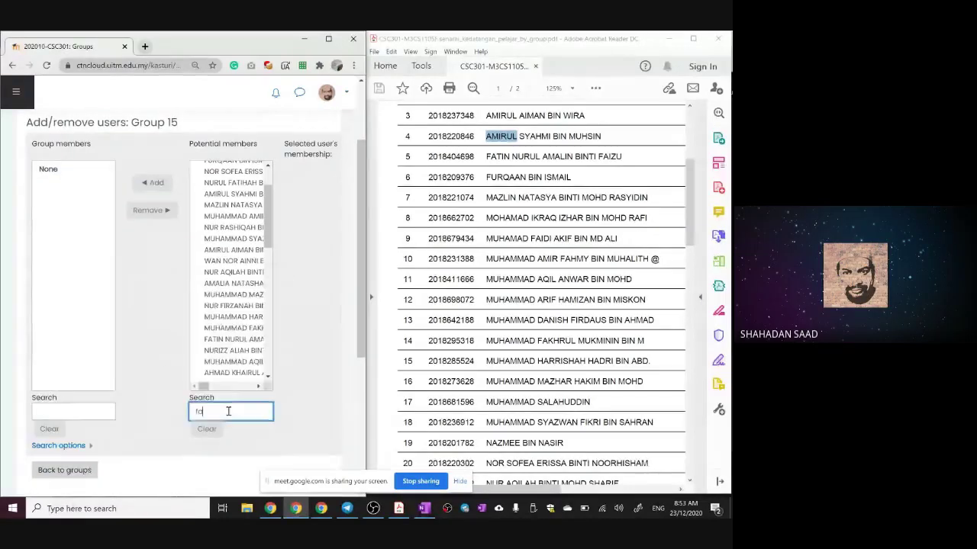
type("t")
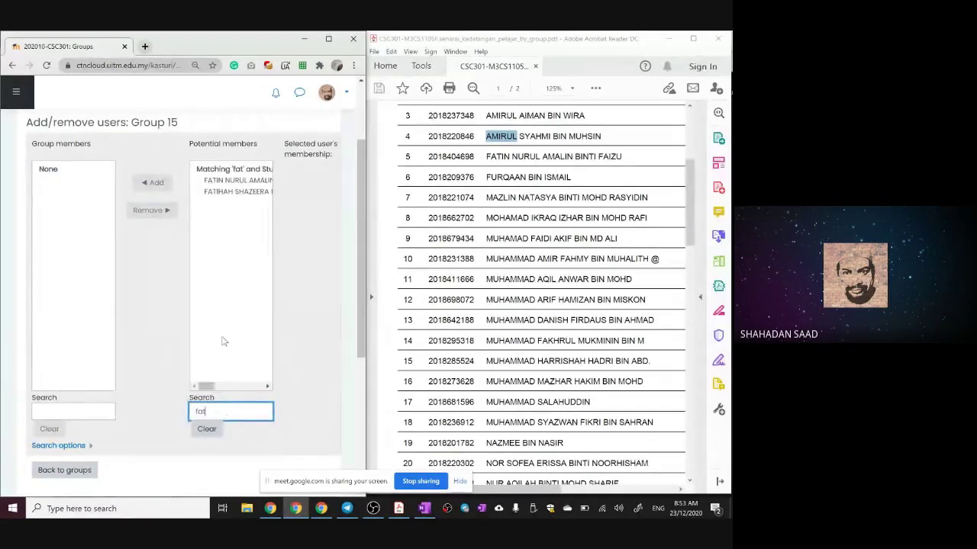
left_click(236, 181)
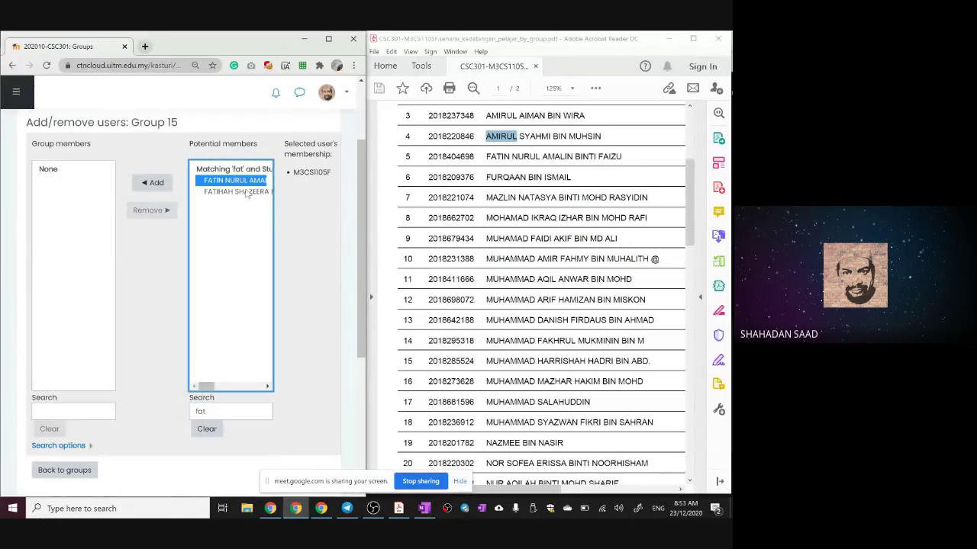
left_click(153, 182)
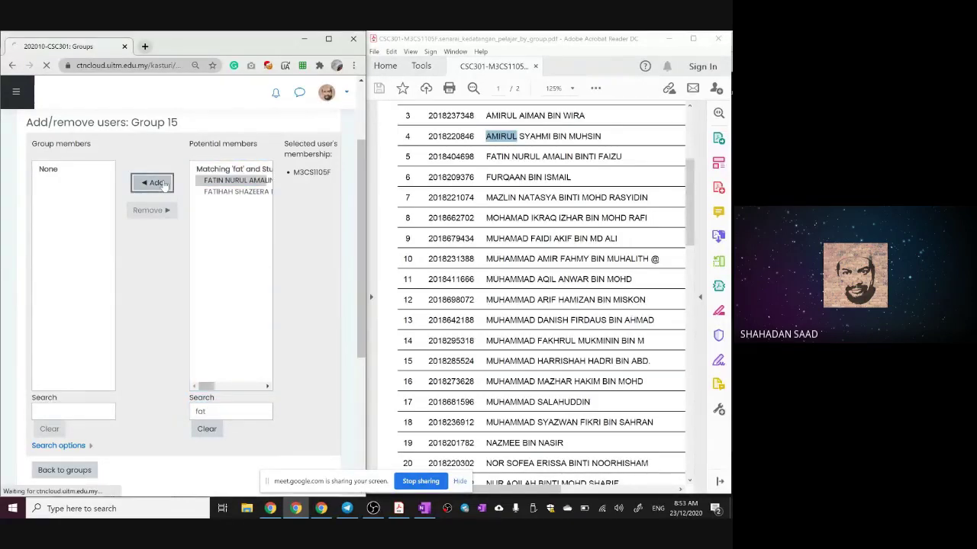
scroll(111, 392, "down", 3)
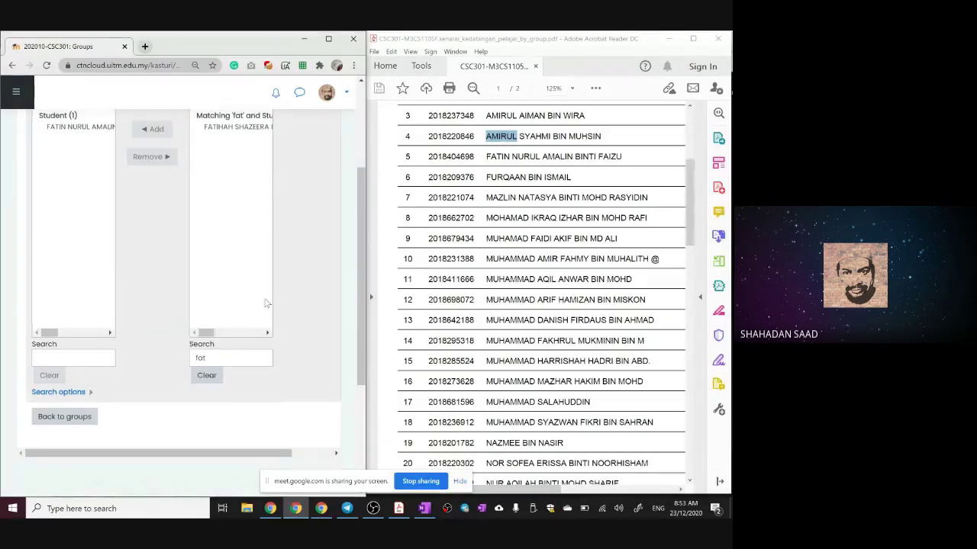
left_click(77, 415)
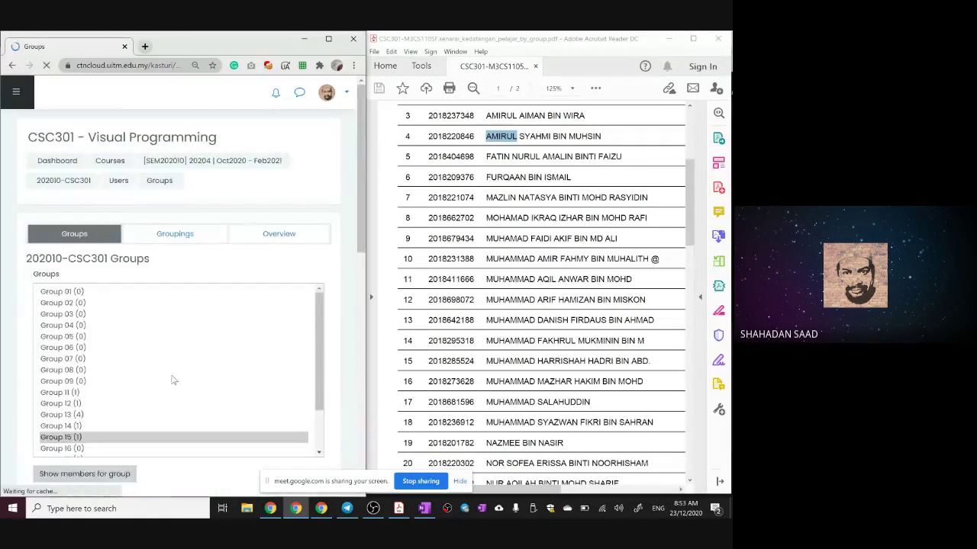
Select Group 16 and open its Add/remove users page.
left_click(87, 396)
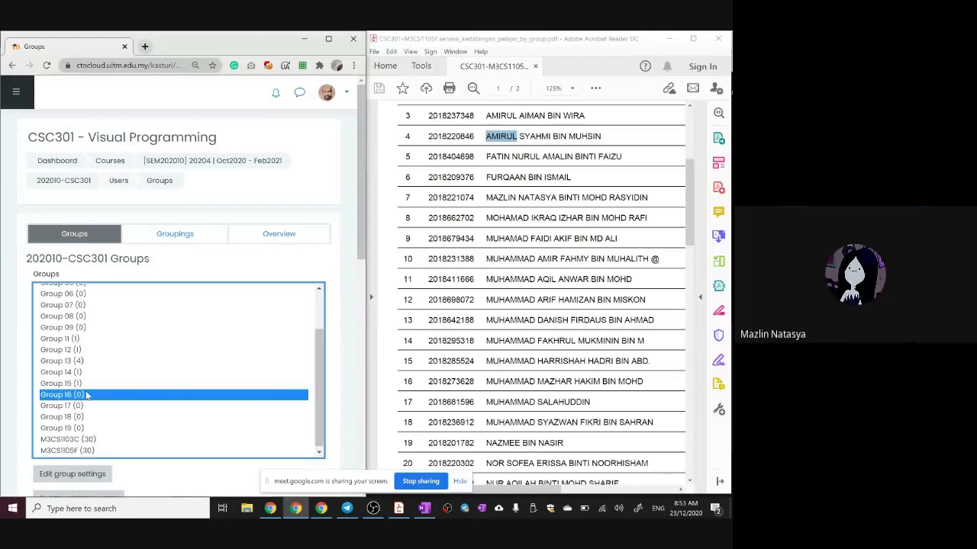
scroll(174, 379, "down", 1)
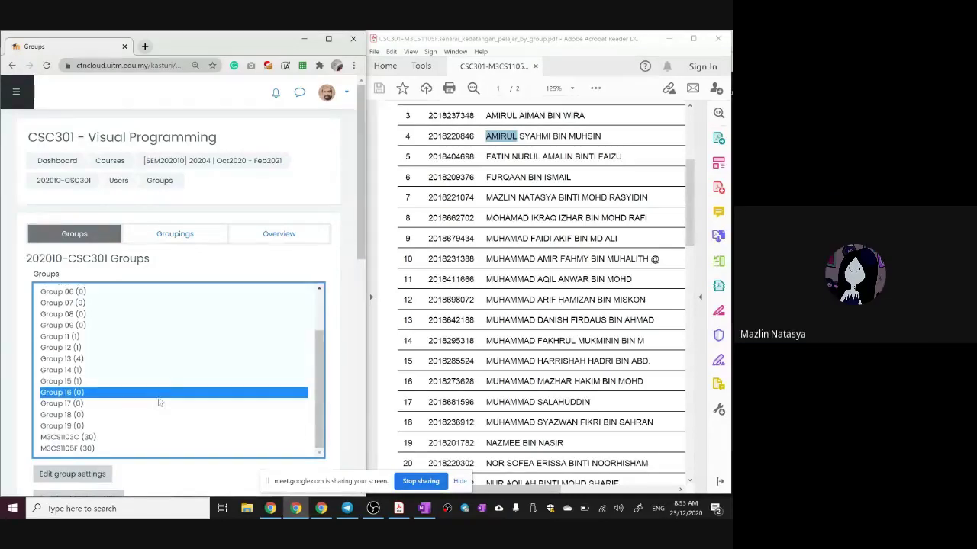
scroll(160, 402, "down", 4)
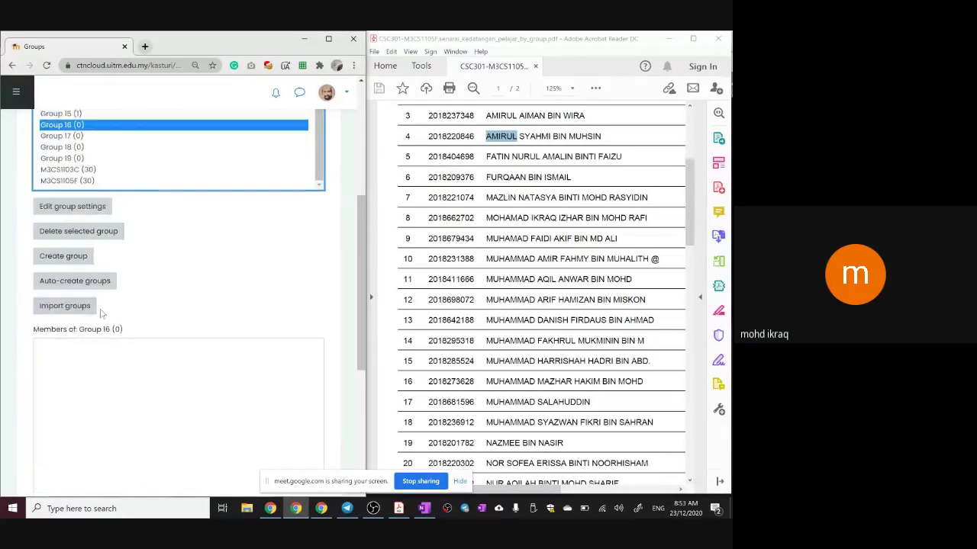
scroll(183, 286, "down", 3)
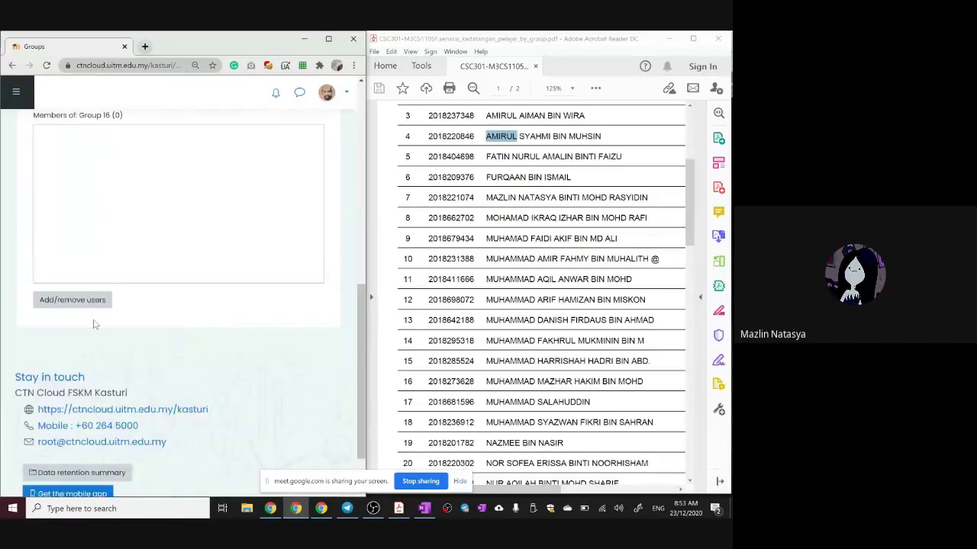
left_click(72, 300)
scroll(230, 355, "down", 5)
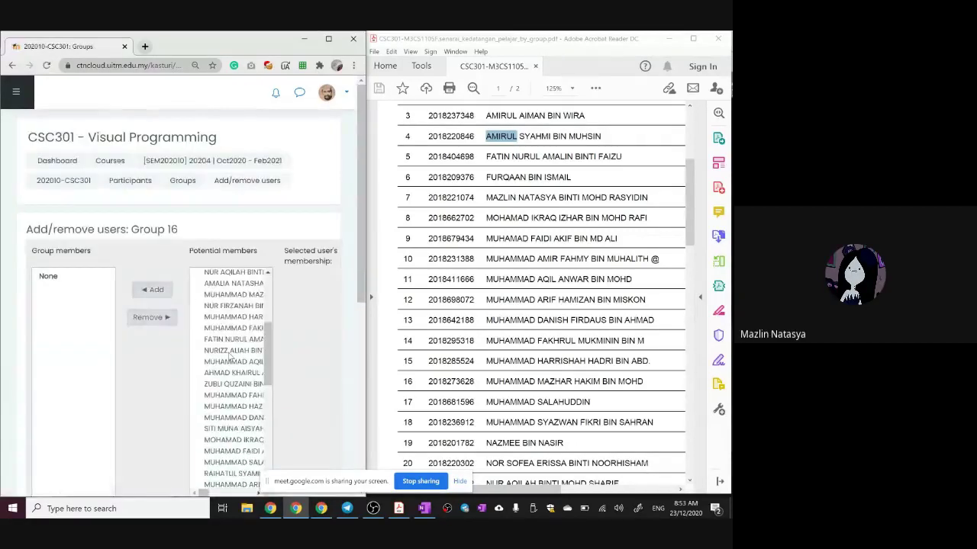
scroll(229, 356, "up", 2)
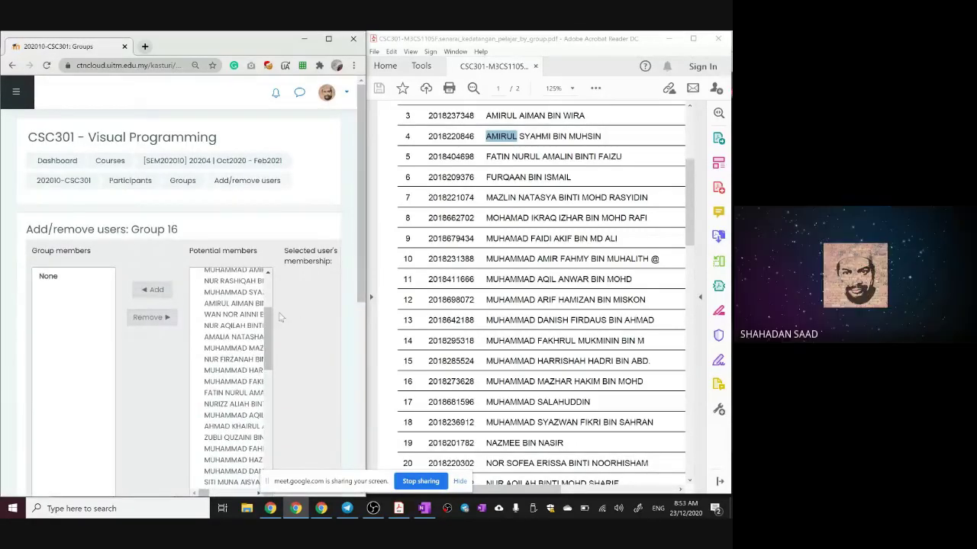
scroll(233, 327, "up", 1)
scroll(233, 327, "down", 5)
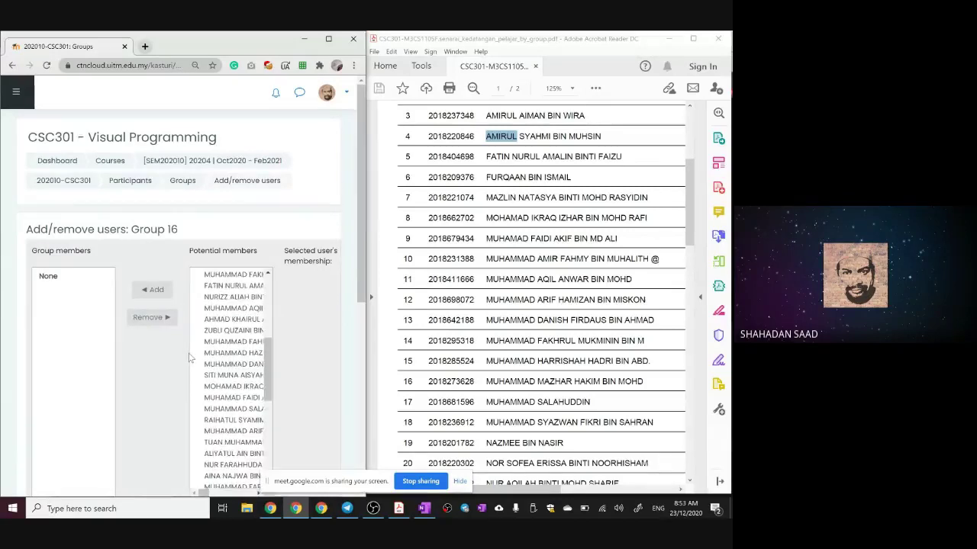
Search potential members for 'mazli', add the matching student, and return to groups.
left_click(220, 302)
type("ma")
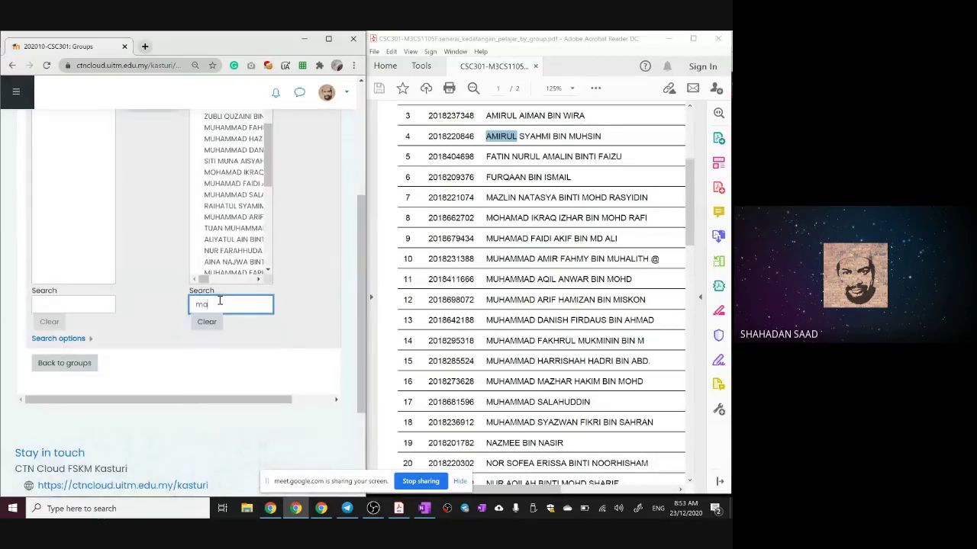
type("zli")
scroll(170, 338, "up", 5)
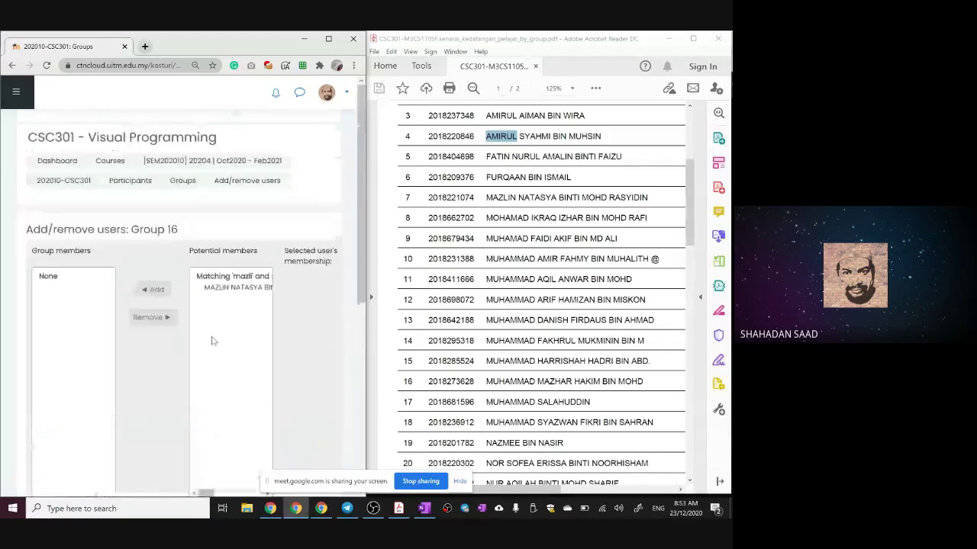
left_click(236, 287)
left_click(152, 289)
scroll(160, 347, "down", 5)
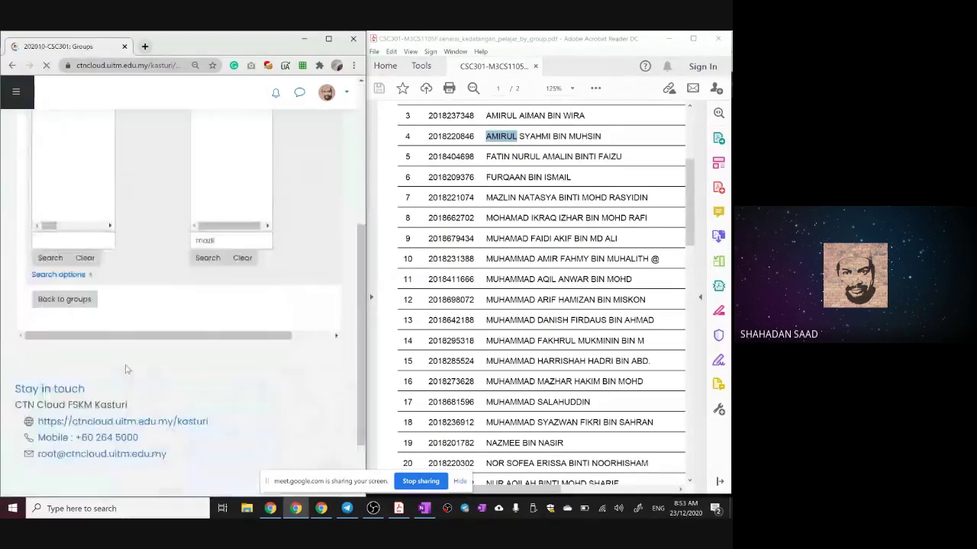
left_click(80, 313)
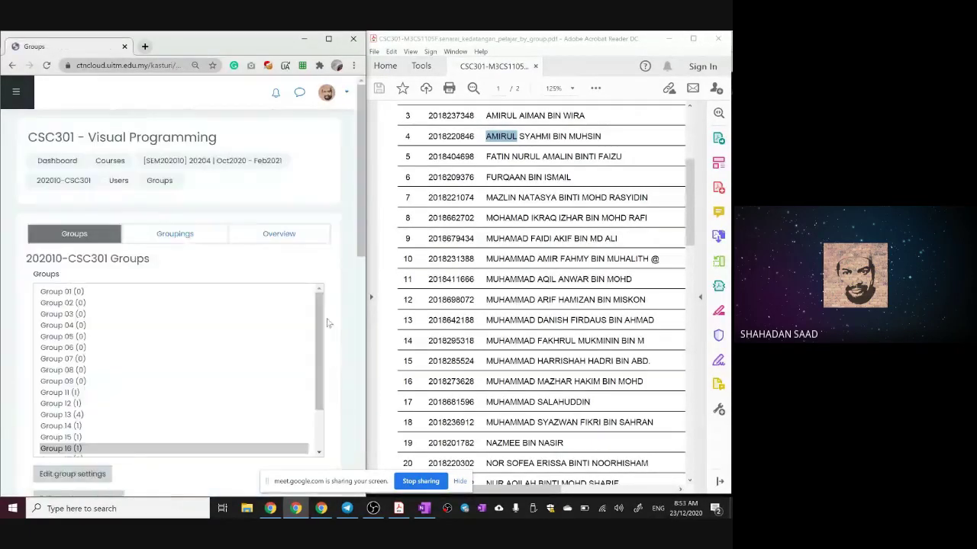
Select Group 17 and open its Add/remove users page.
scroll(534, 246, "down", 1)
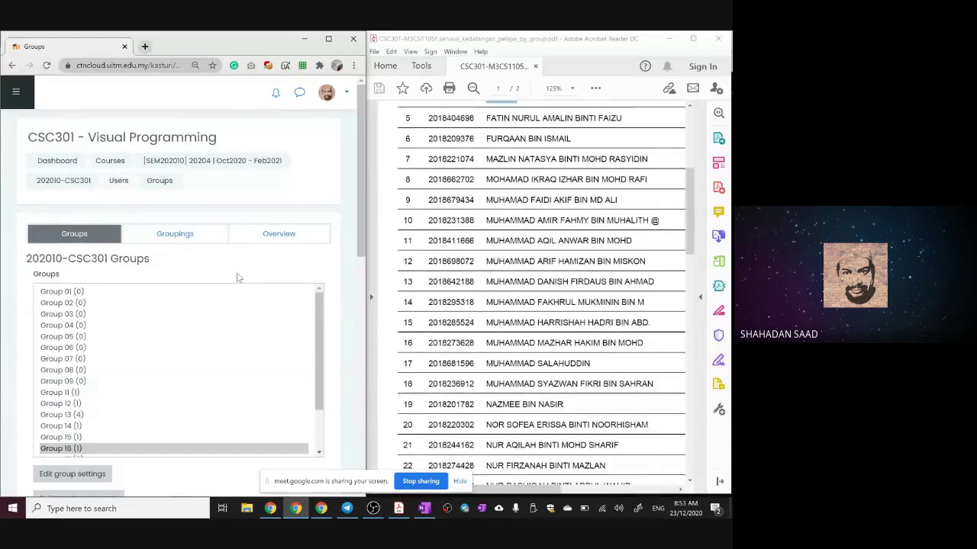
scroll(139, 368, "down", 2)
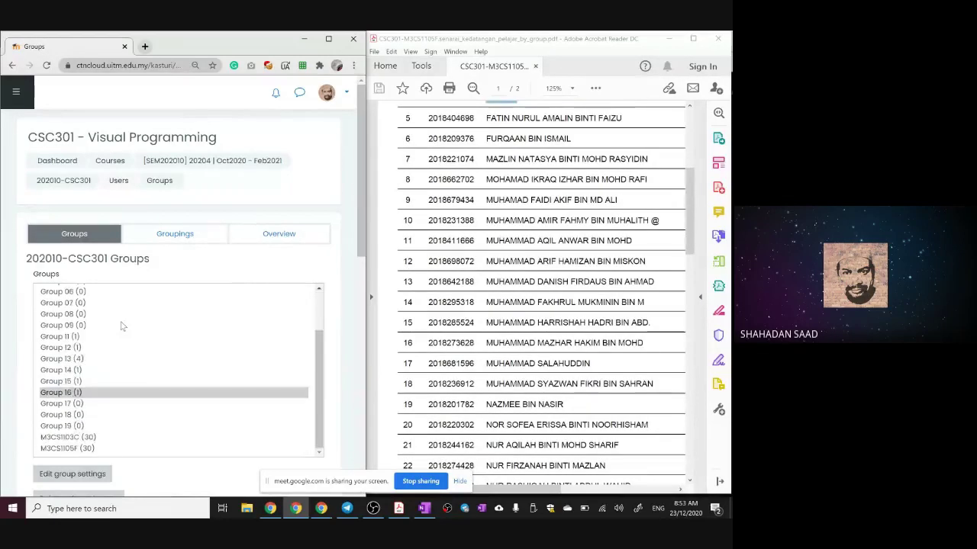
left_click(97, 404)
scroll(99, 406, "down", 2)
scroll(127, 408, "down", 2)
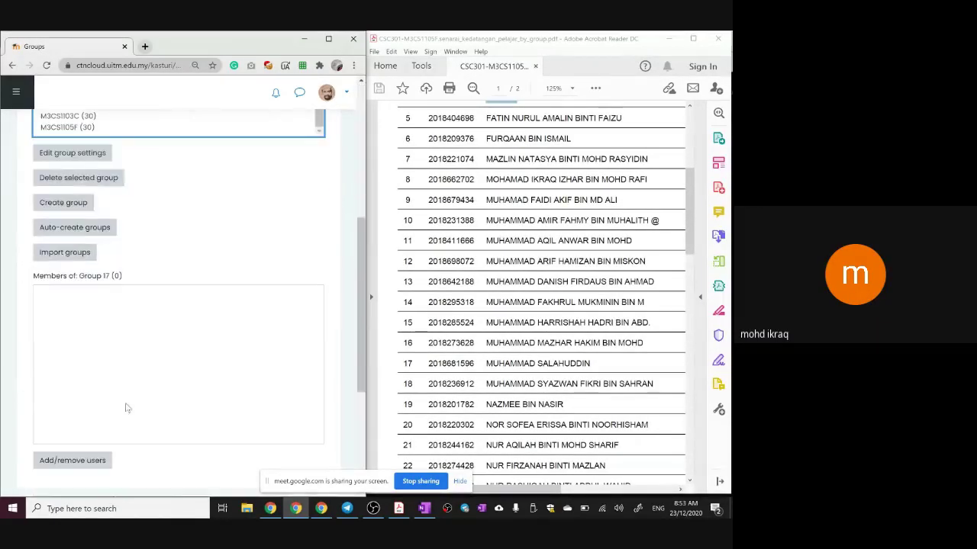
left_click(73, 460)
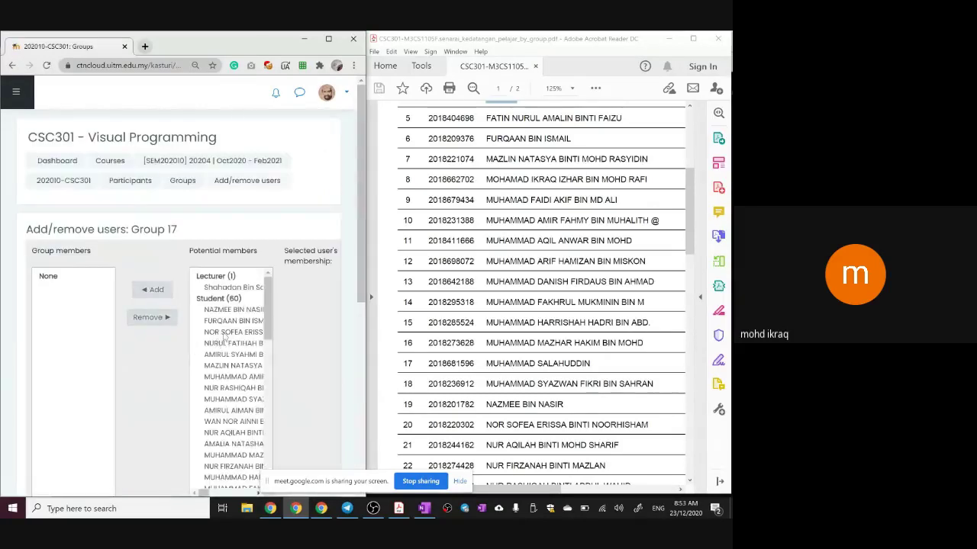
scroll(226, 337, "down", 5)
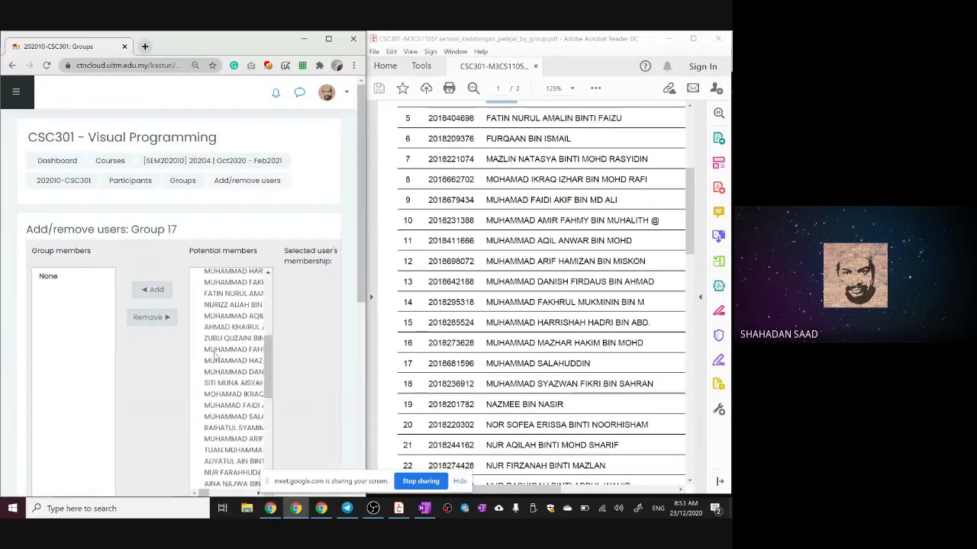
scroll(279, 343, "down", 5)
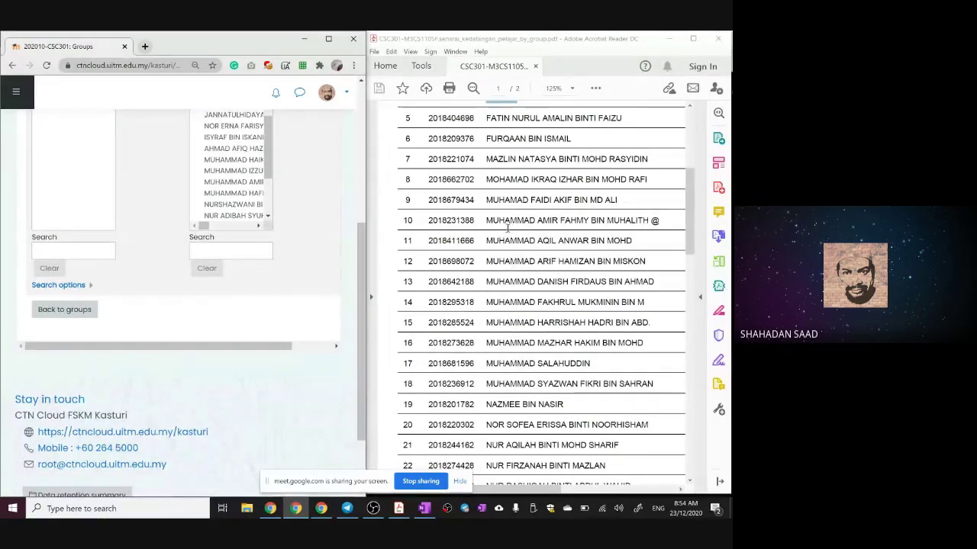
Select and copy just the row-8 student's first name in the PDF class list.
triple_click(517, 180)
left_click(517, 179)
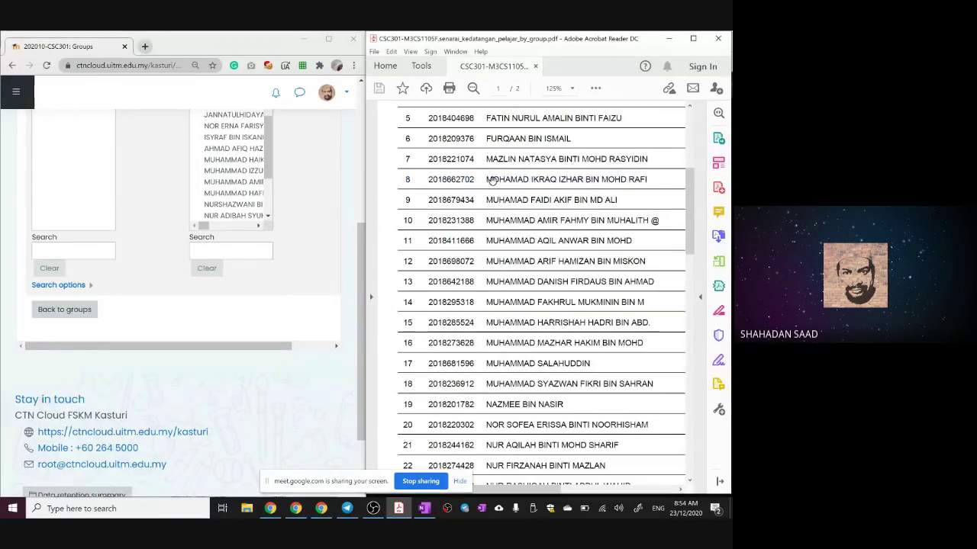
triple_click(497, 179)
left_click(495, 179)
left_click(492, 179)
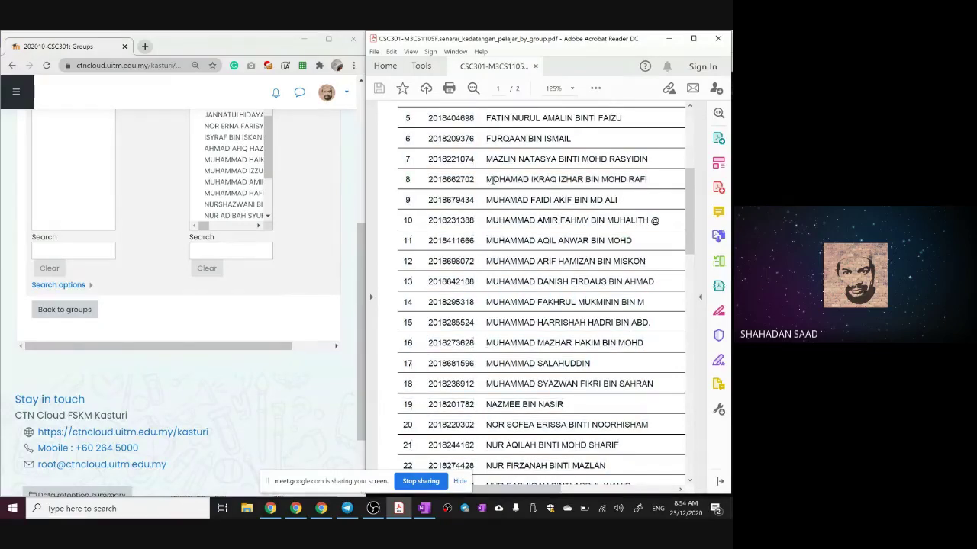
left_click_drag(491, 179, 541, 182)
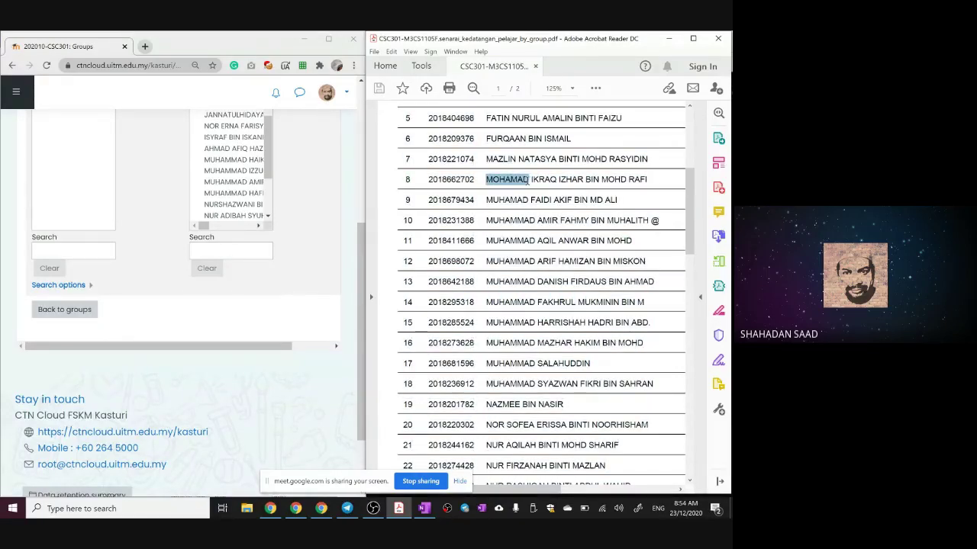
Paste the name into the Potential members search, add the match, and return to groups.
left_click(247, 250)
type("MOHAMAD")
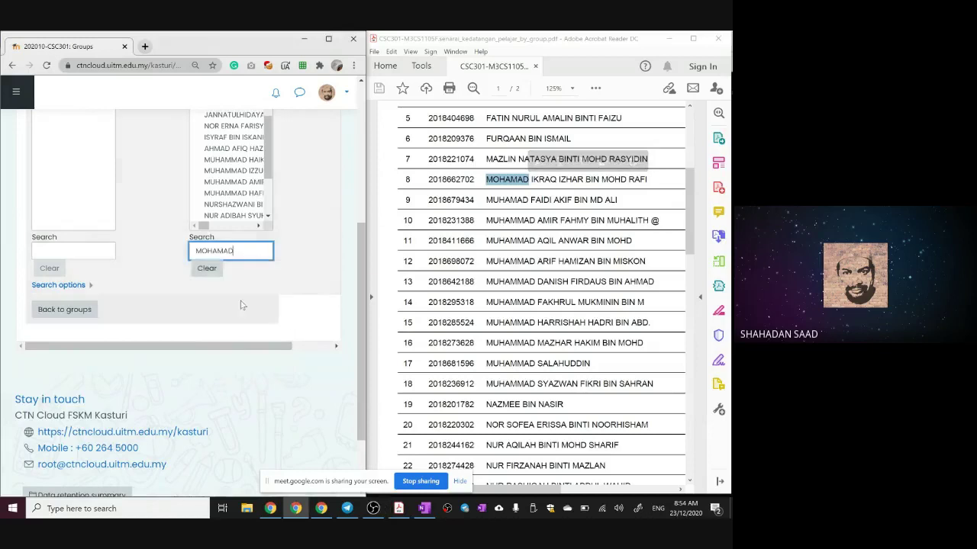
key("Return")
left_click(239, 288)
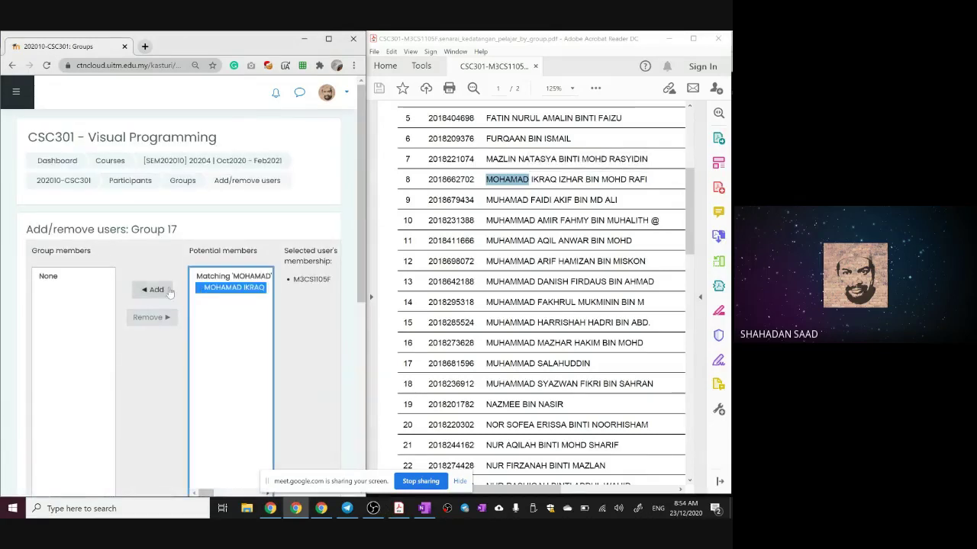
left_click(155, 289)
scroll(164, 258, "down", 3)
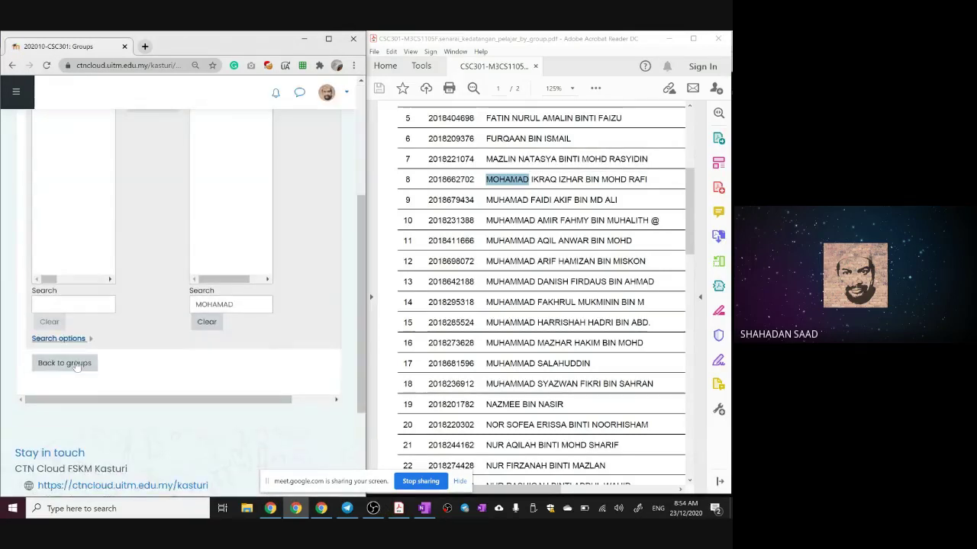
left_click(65, 362)
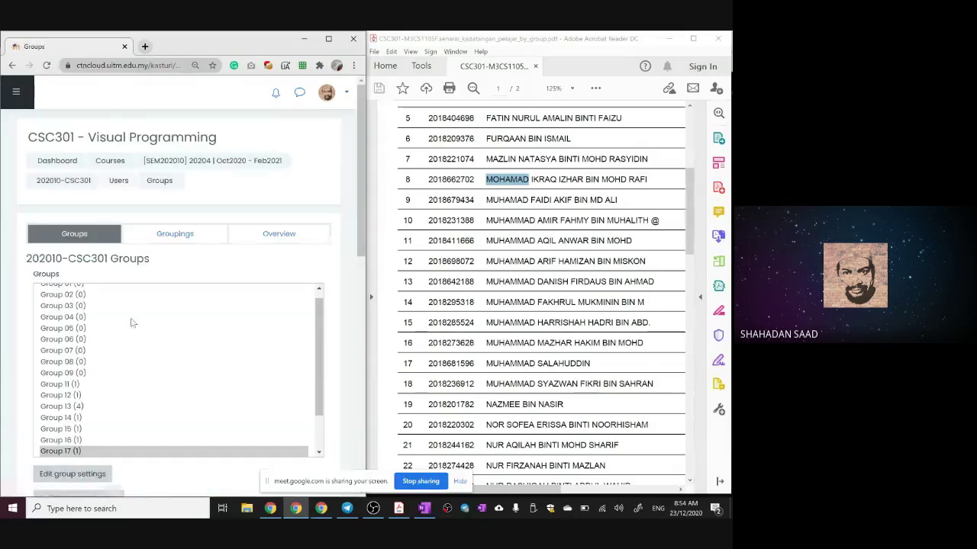
Select Group 18 and copy the row-9 student's first name from the PDF.
scroll(195, 340, "down", 2)
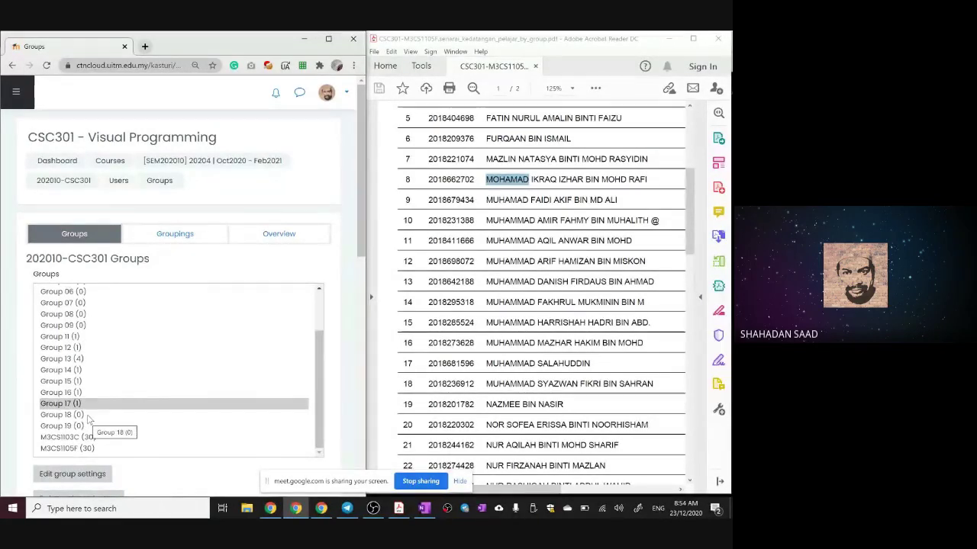
left_click(88, 416)
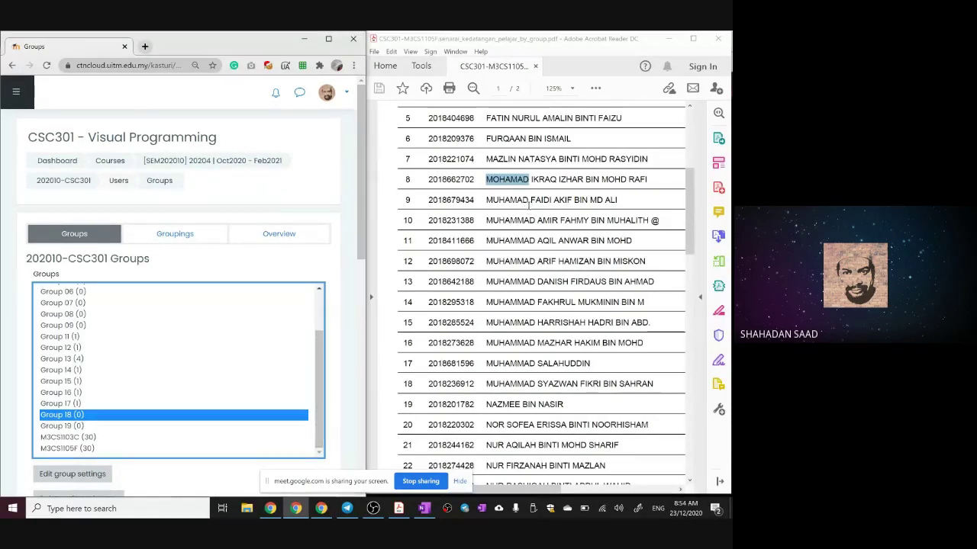
double_click(500, 200)
key("ctrl+c")
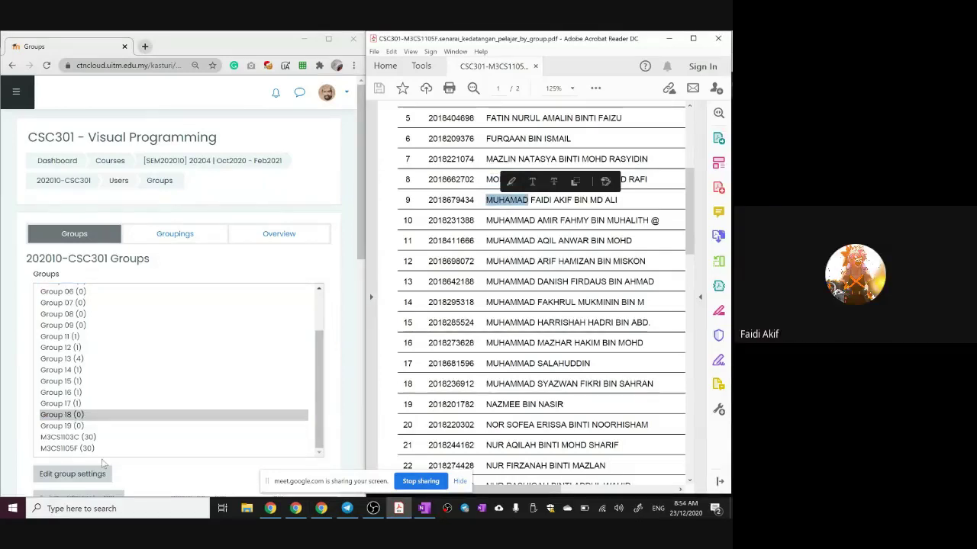
scroll(86, 432, "down", 6)
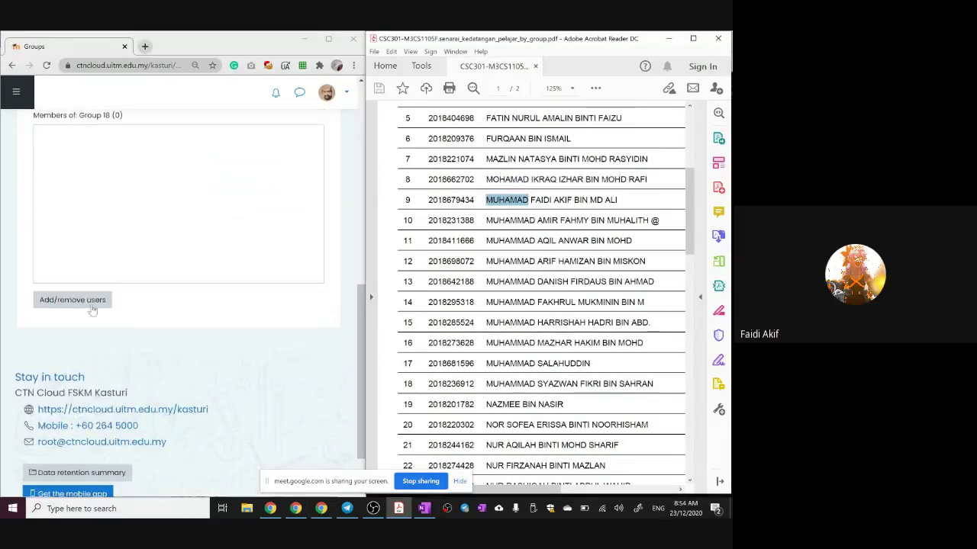
Paste the name into the Potential members search, add the student to Group 18, and return to groups.
left_click(90, 304)
scroll(109, 351, "down", 5)
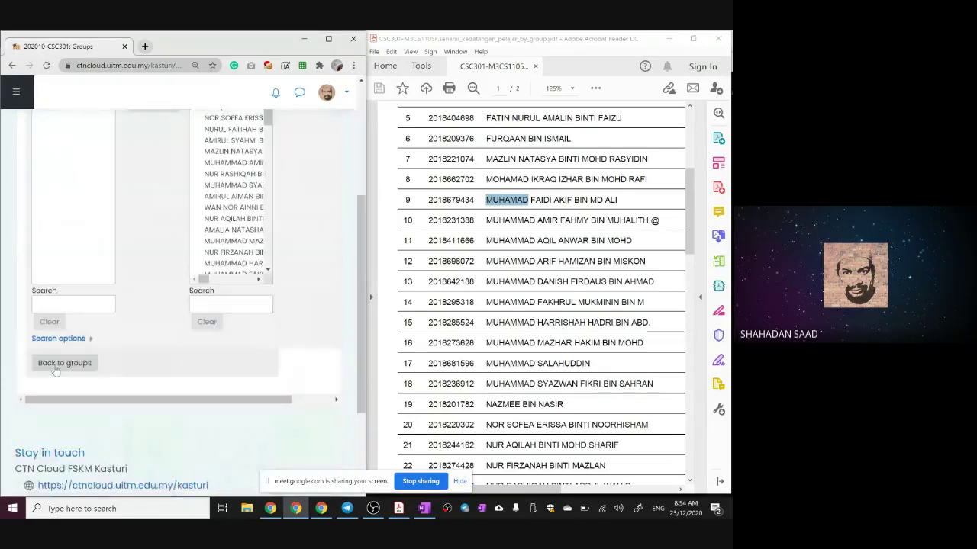
left_click(206, 355)
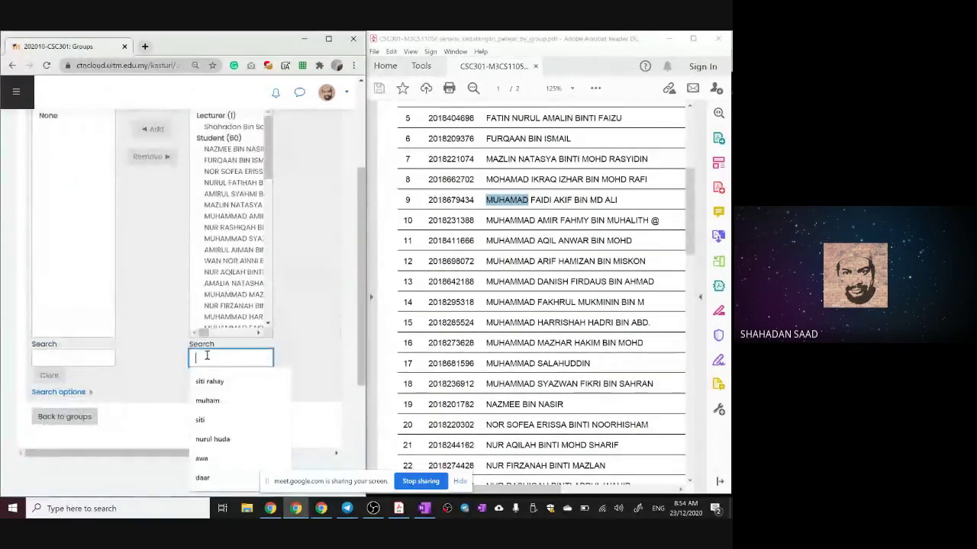
key("ctrl+v")
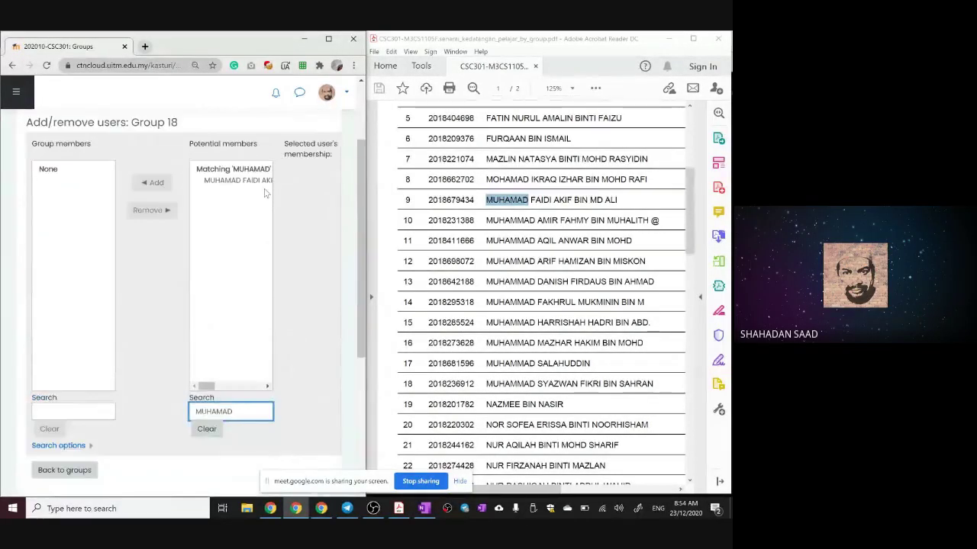
left_click(256, 181)
left_click(153, 182)
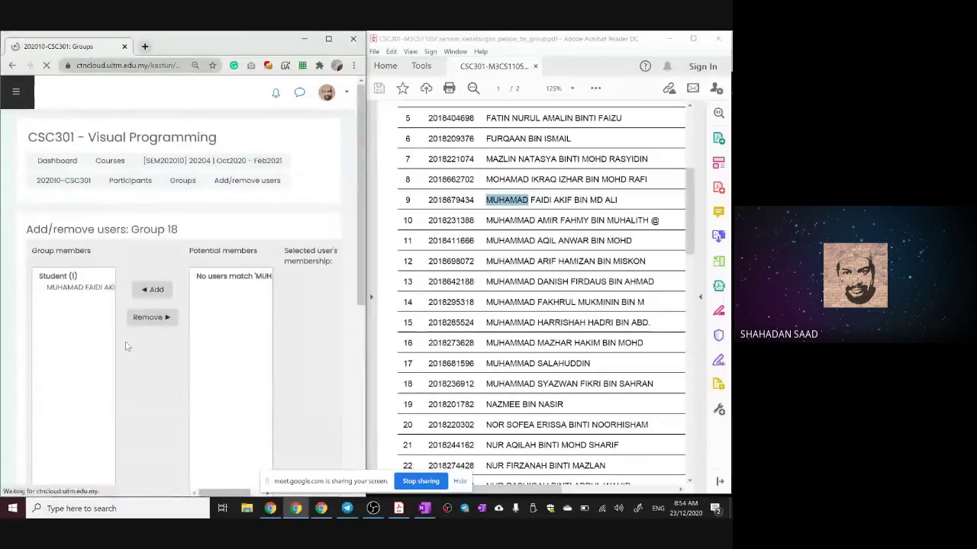
left_click(64, 416)
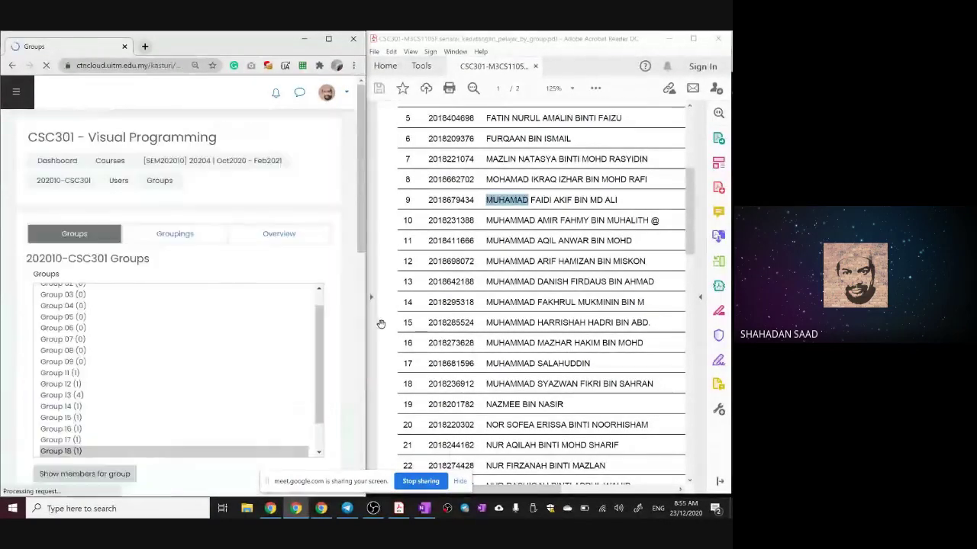
Copy the row-10 student's first name from the PDF and select Group 19.
left_click(503, 221)
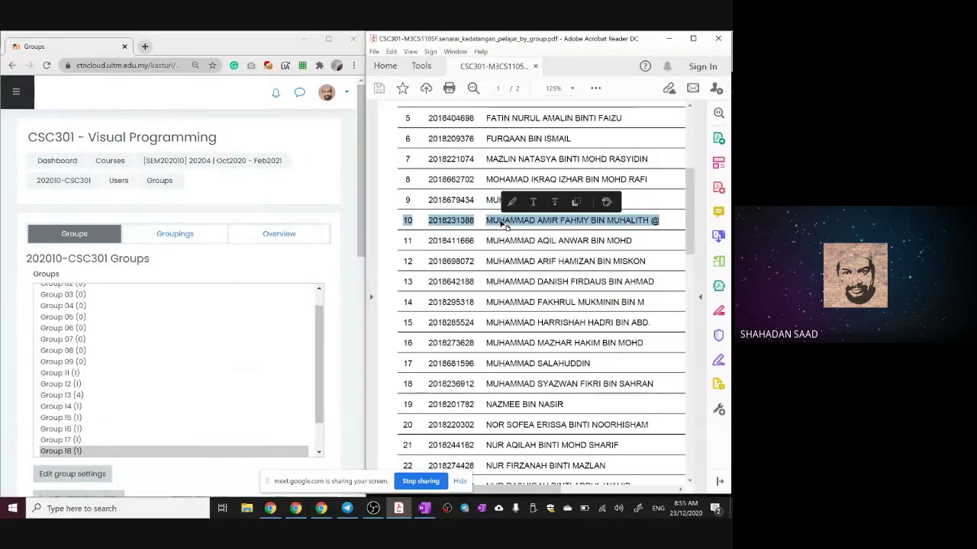
double_click(504, 221)
key("ctrl+c")
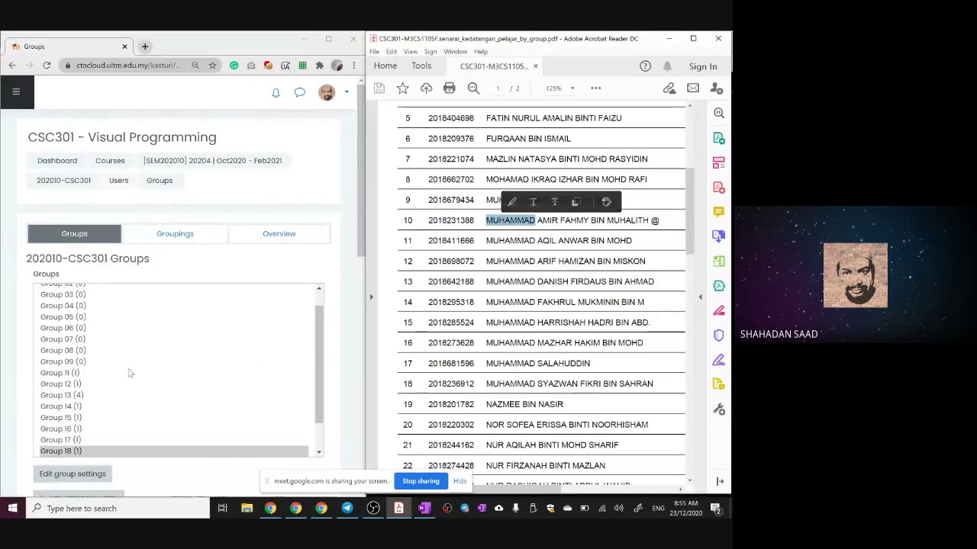
scroll(129, 377, "down", 1)
left_click(133, 427)
scroll(152, 408, "down", 4)
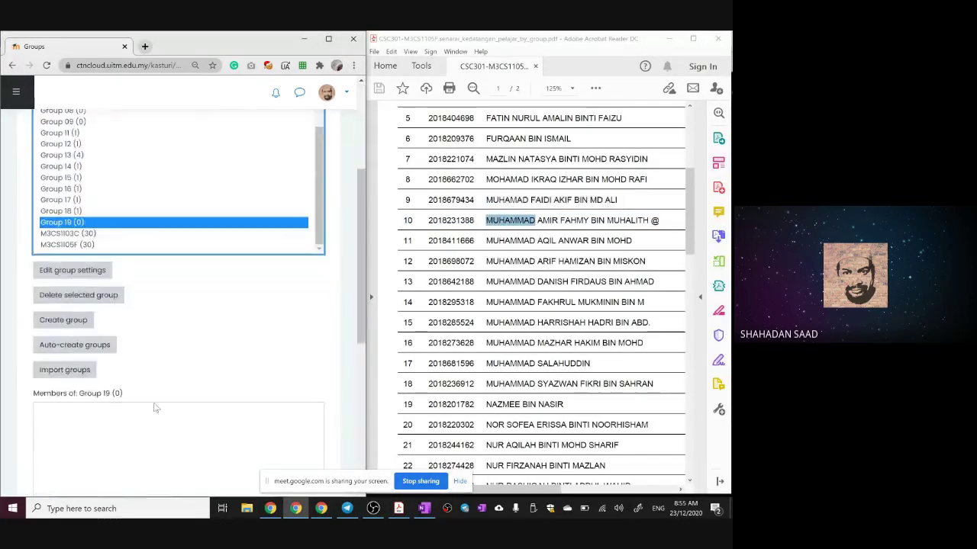
scroll(153, 409, "down", 3)
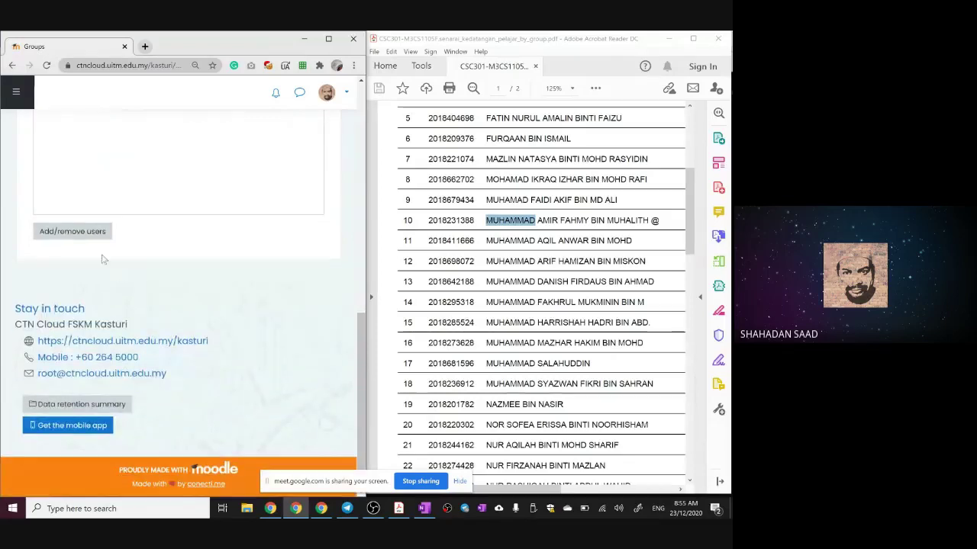
scroll(219, 287, "up", 3)
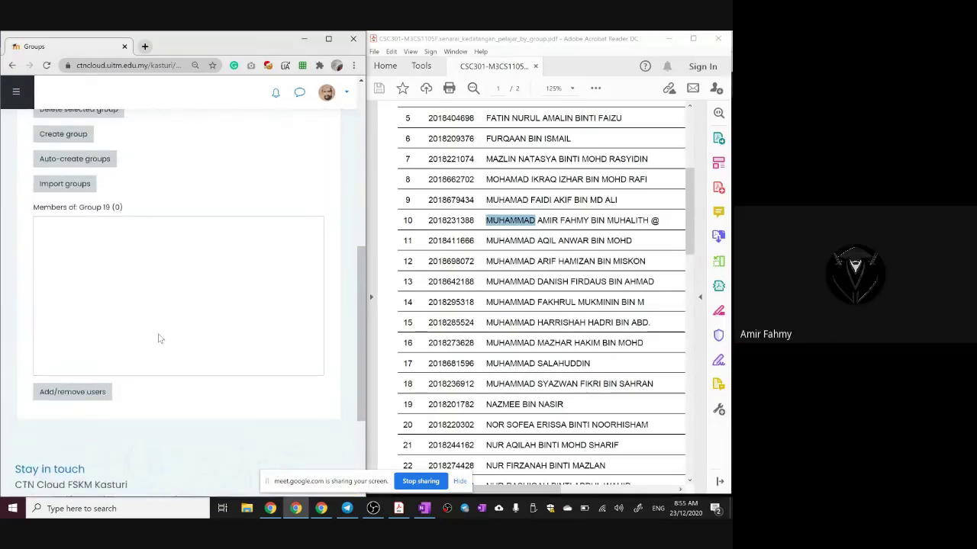
In Group 19's Add/remove users, paste the name into the search and add the row-10 student.
left_click(95, 392)
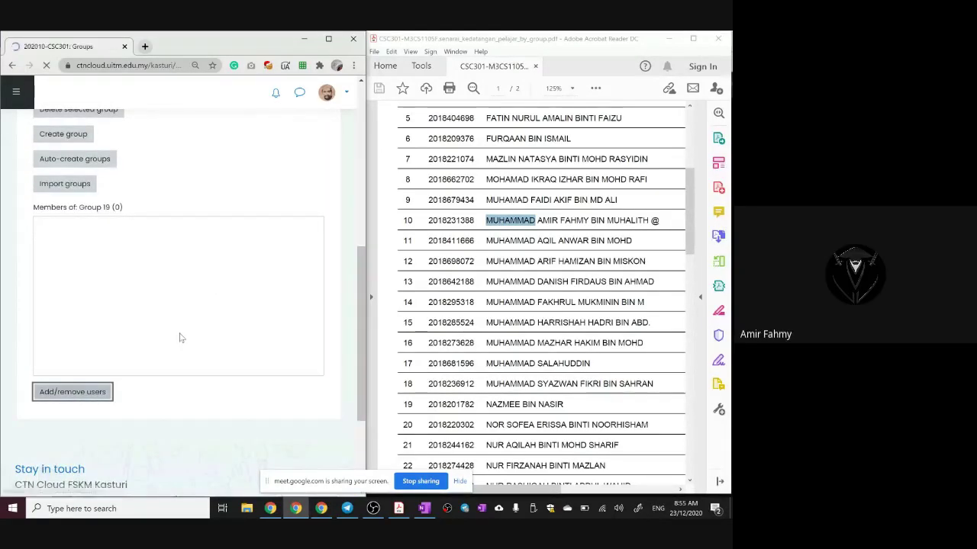
scroll(198, 328, "down", 5)
left_click(250, 250)
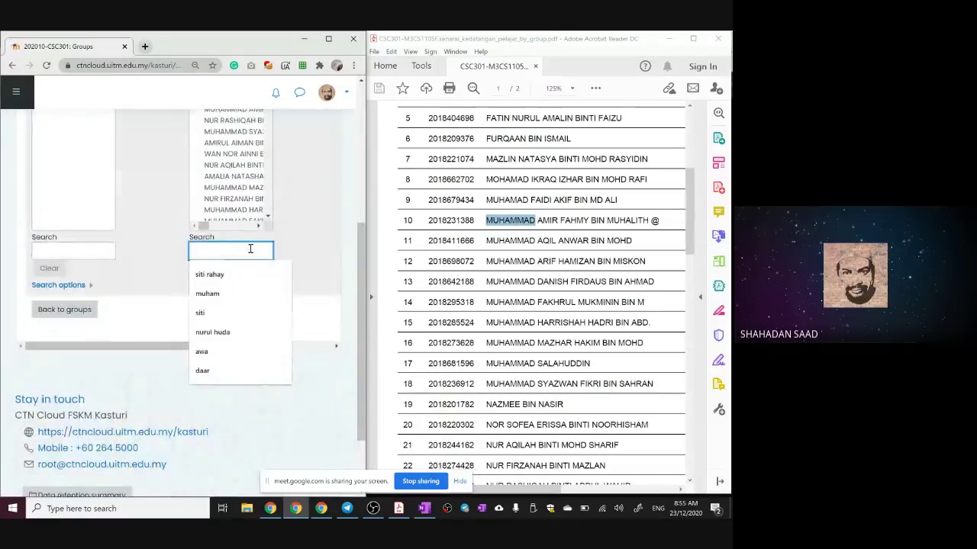
key("ctrl+v")
scroll(183, 294, "up", 3)
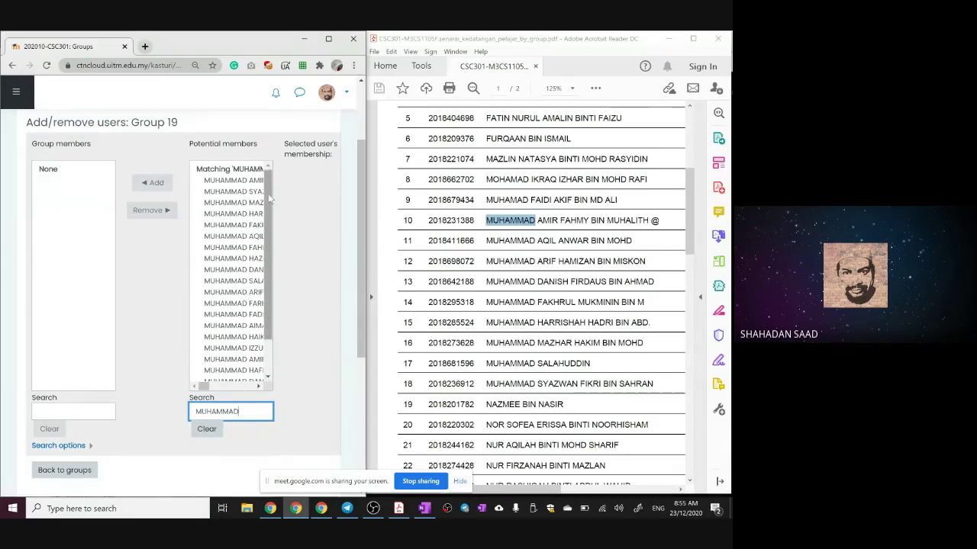
left_click(229, 180)
left_click(160, 190)
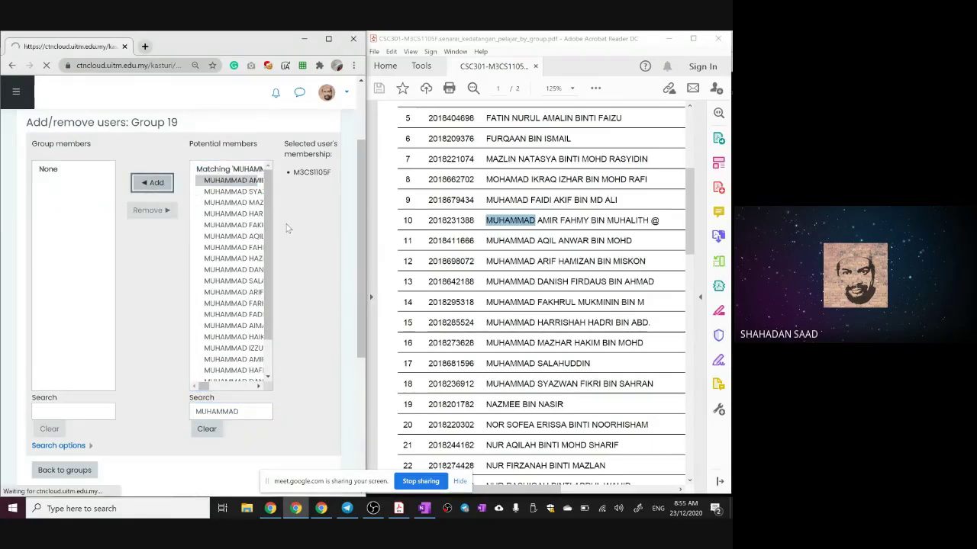
scroll(244, 359, "down", 1)
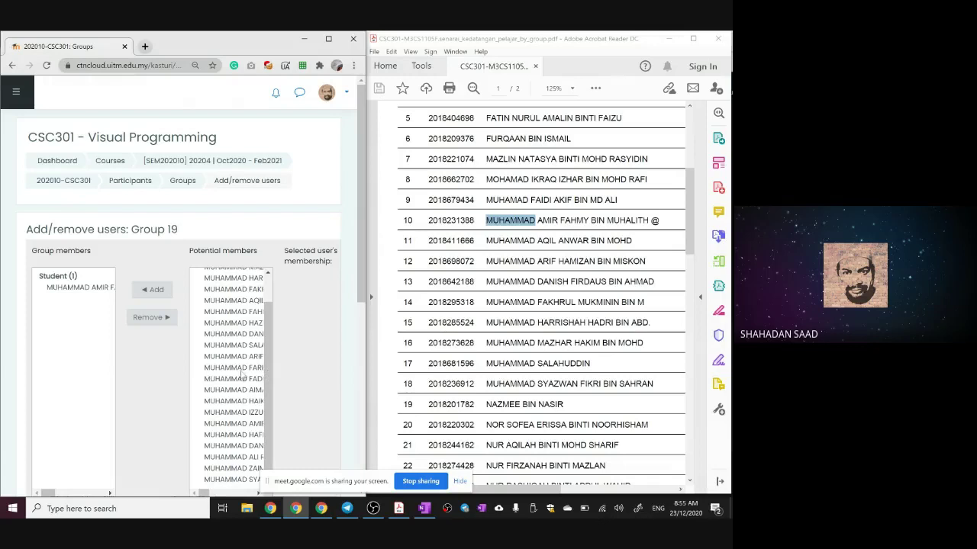
scroll(283, 367, "down", 3)
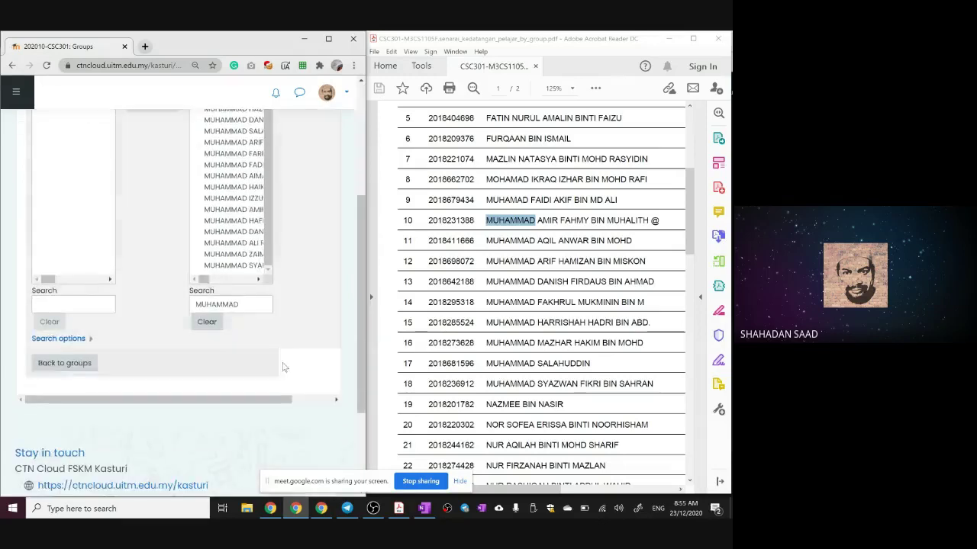
Check the PDF class list and search potential members for 'fakhrul'.
left_click(545, 303)
left_click(545, 303)
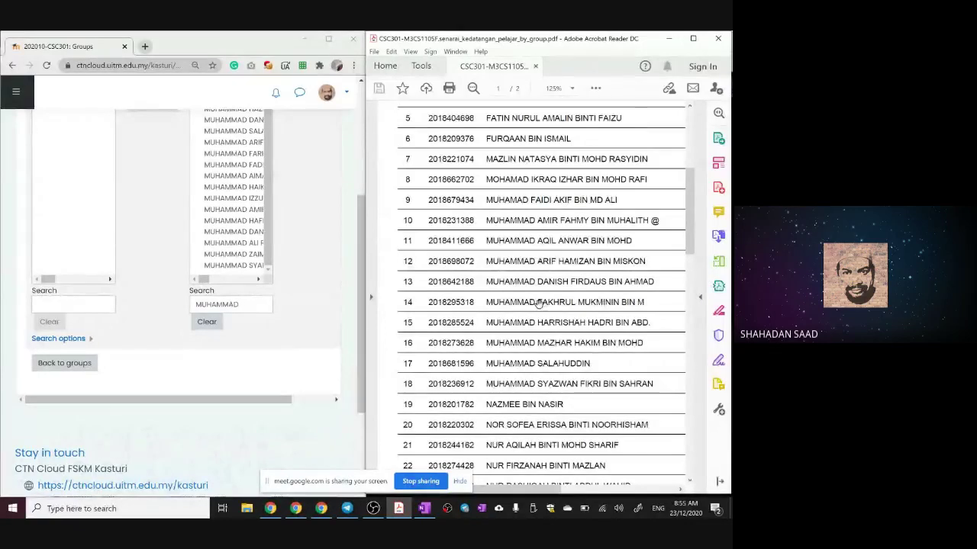
double_click(240, 305)
type("f")
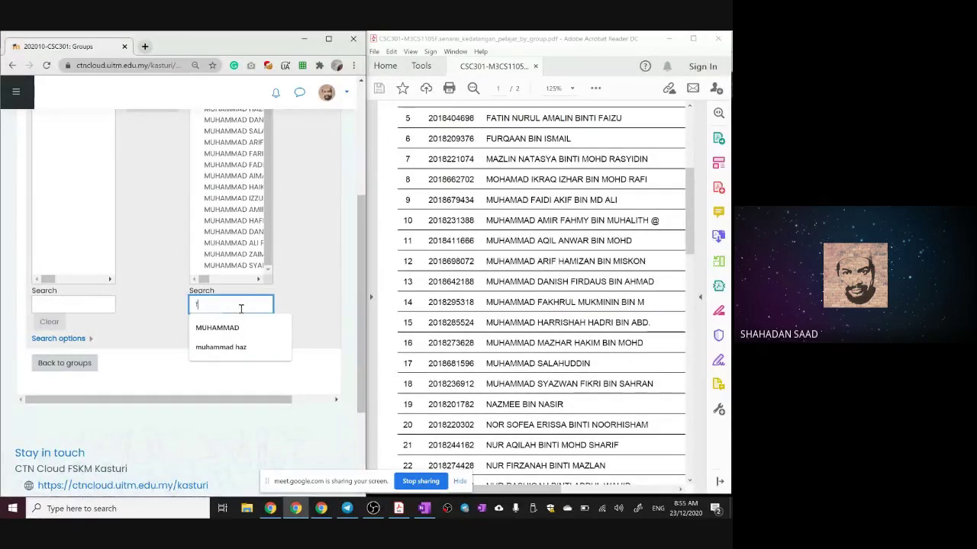
type("akhrul")
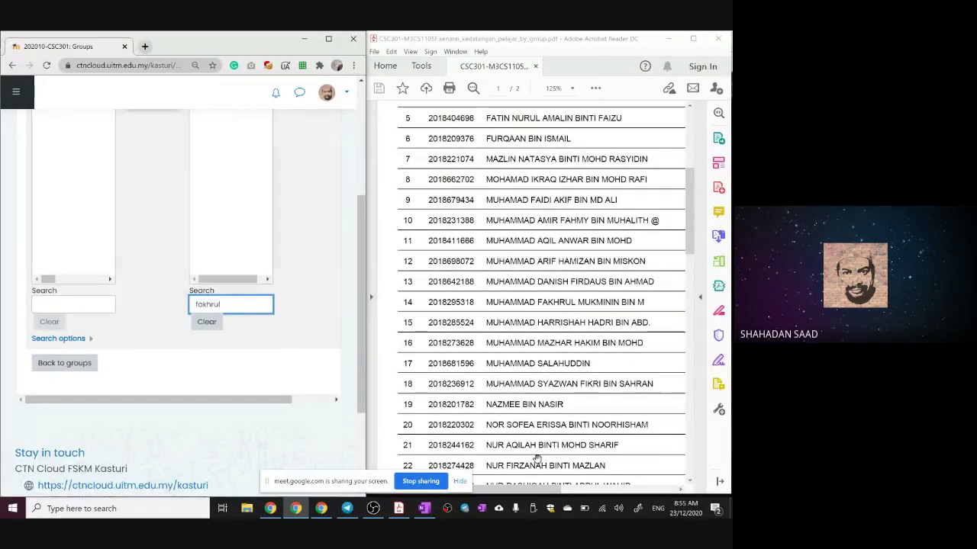
scroll(537, 458, "up", 1)
scroll(319, 340, "up", 2)
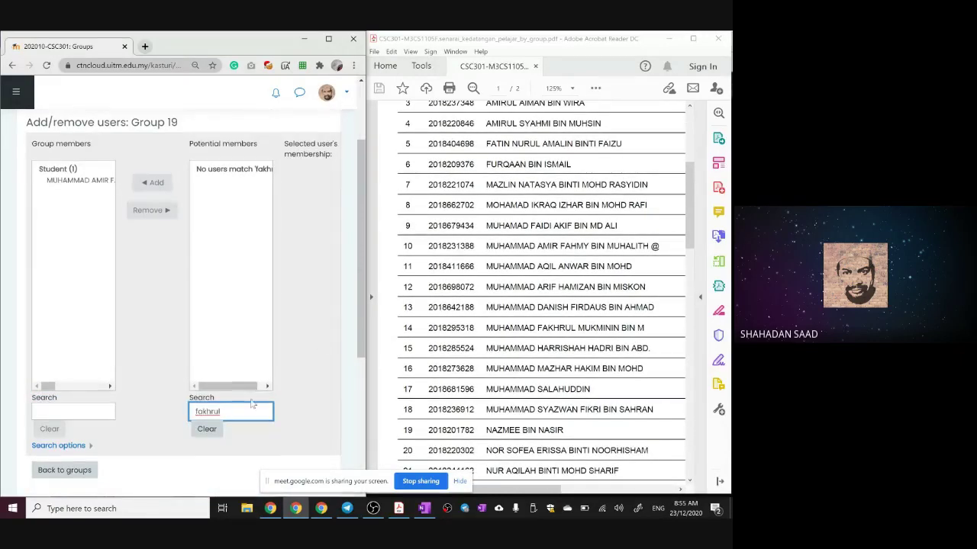
double_click(242, 411)
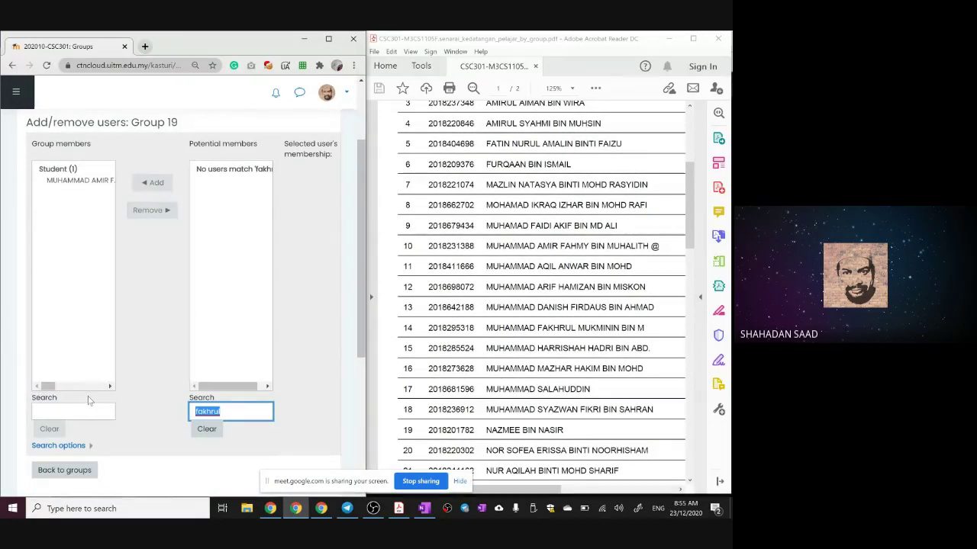
type("muh")
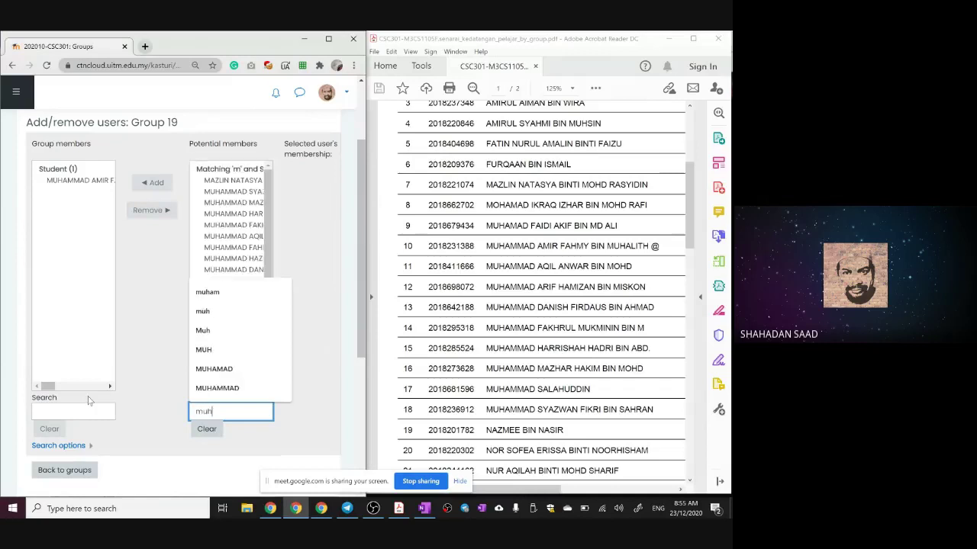
type("ammad")
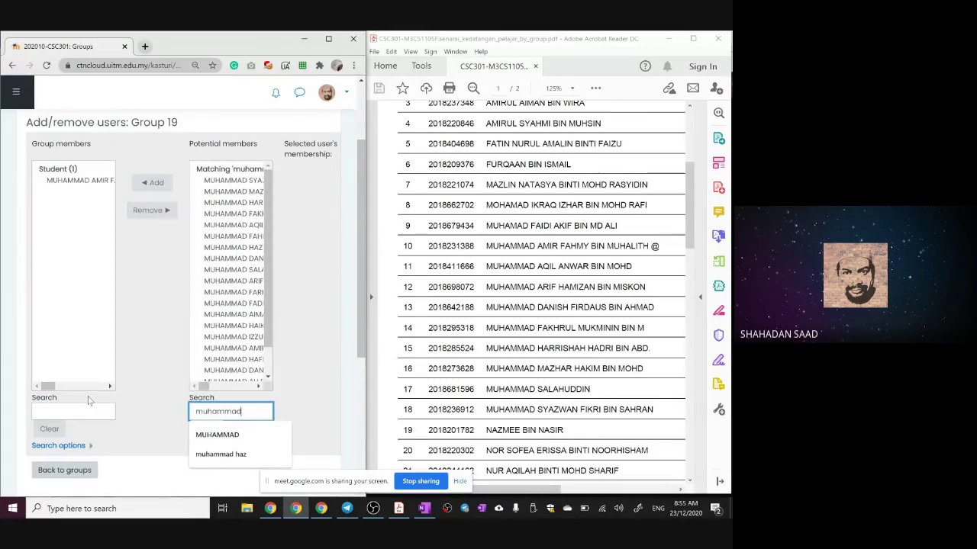
type(" fak")
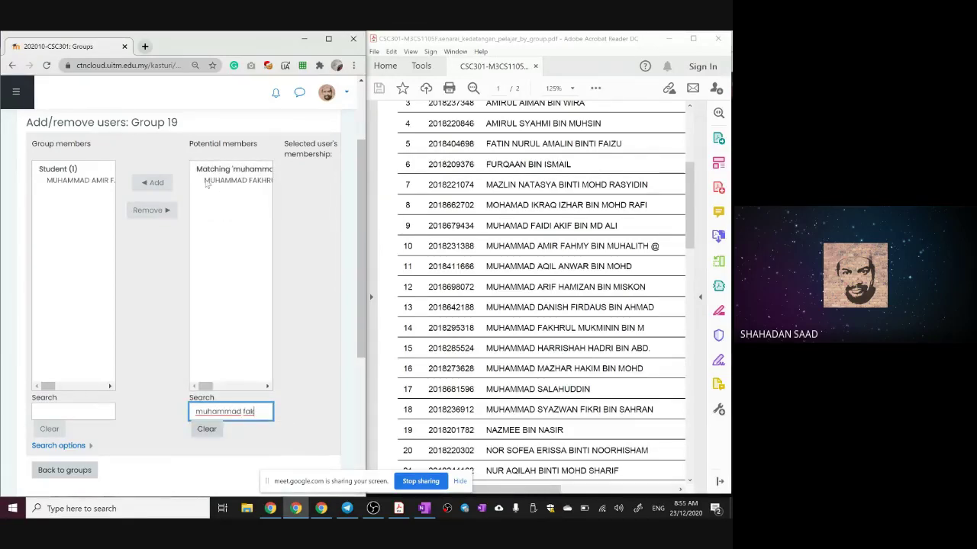
left_click(221, 181)
left_click(152, 182)
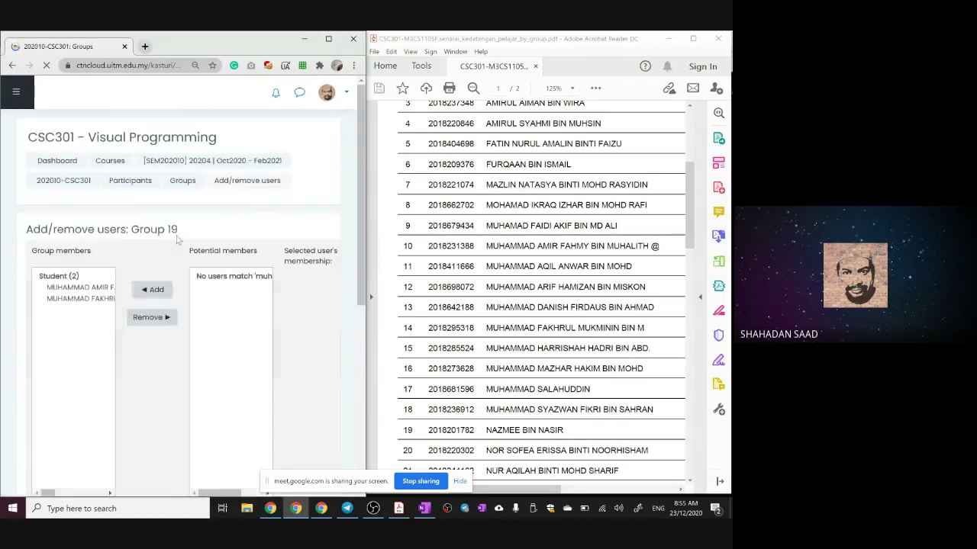
scroll(176, 236, "down", 5)
left_click(65, 309)
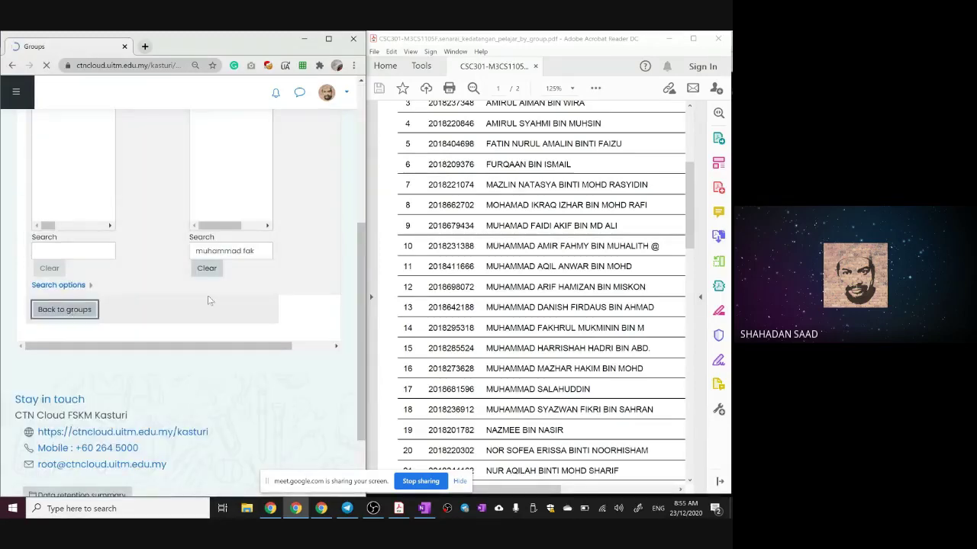
scroll(210, 301, "down", 1)
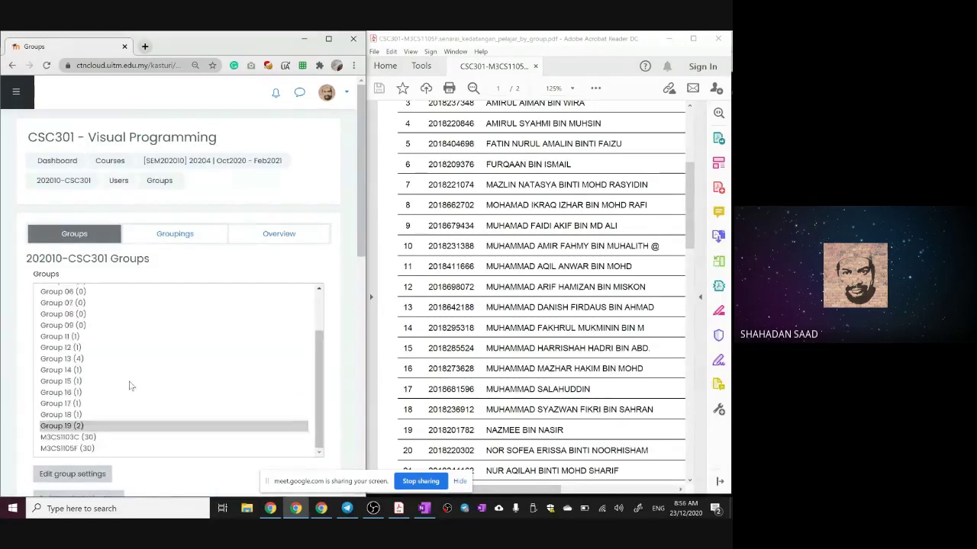
scroll(130, 386, "down", 2)
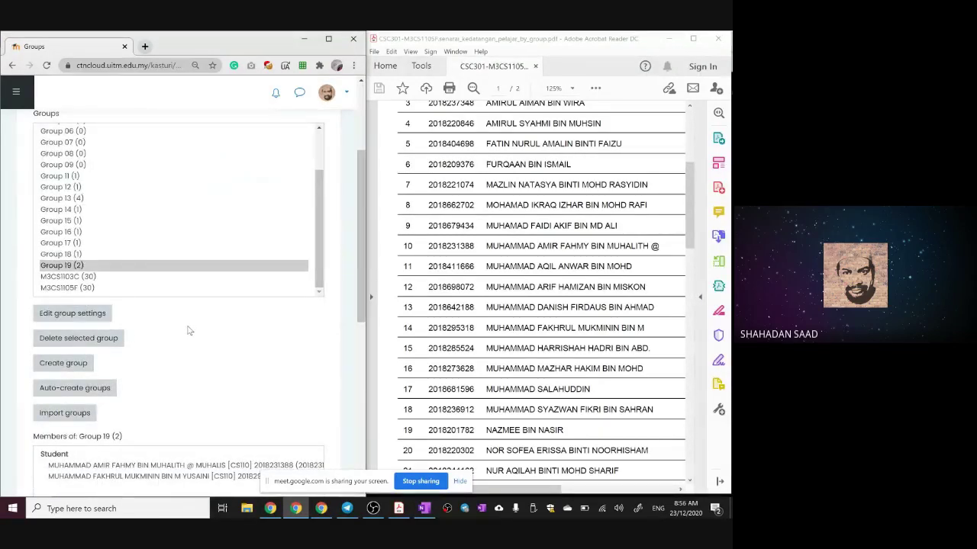
scroll(184, 330, "up", 1)
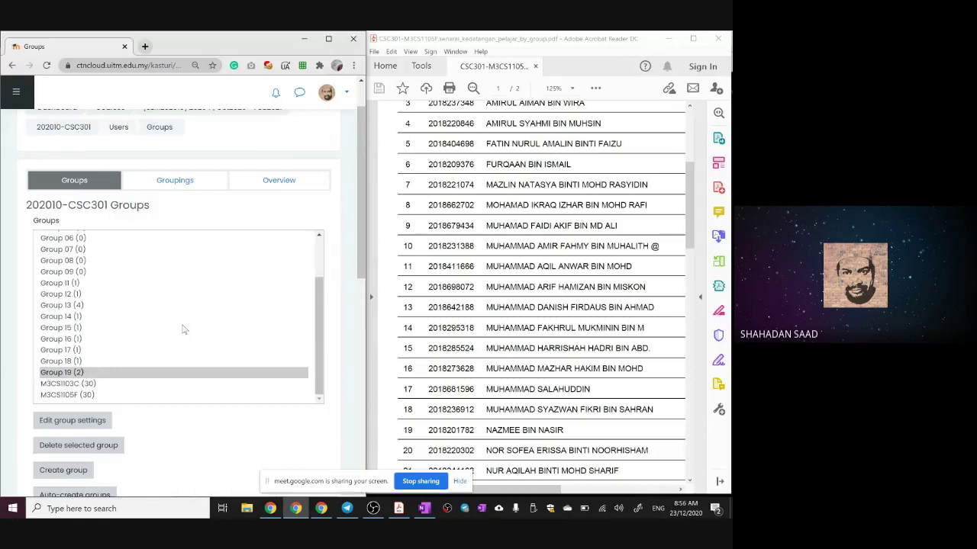
scroll(184, 329, "down", 1)
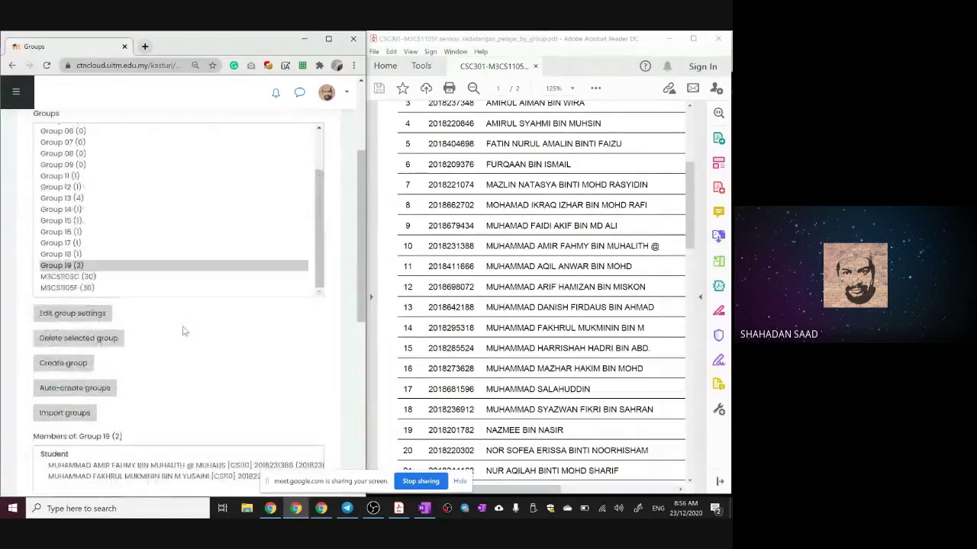
Start auto-creating groups with naming scheme 'Group 11#' and a count of 9.
left_click(91, 383)
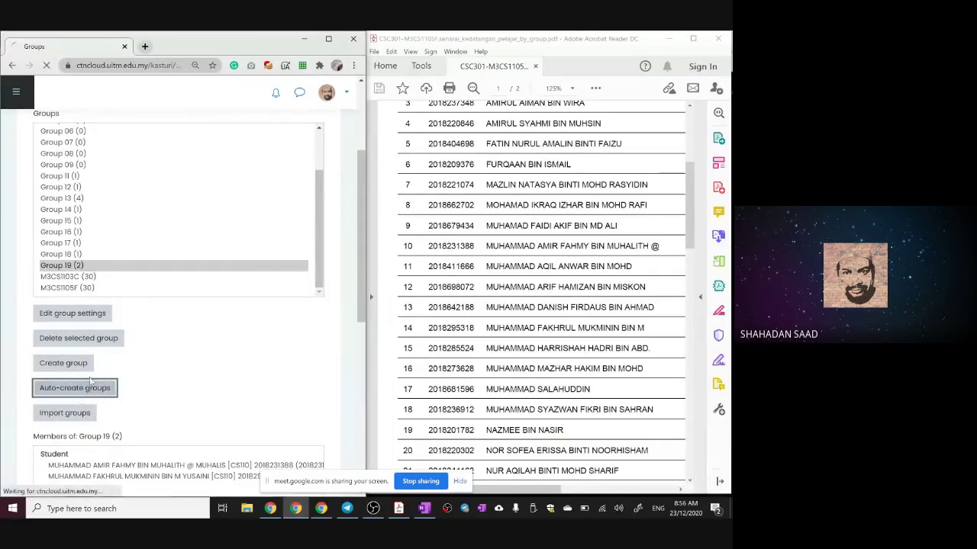
scroll(153, 368, "down", 1)
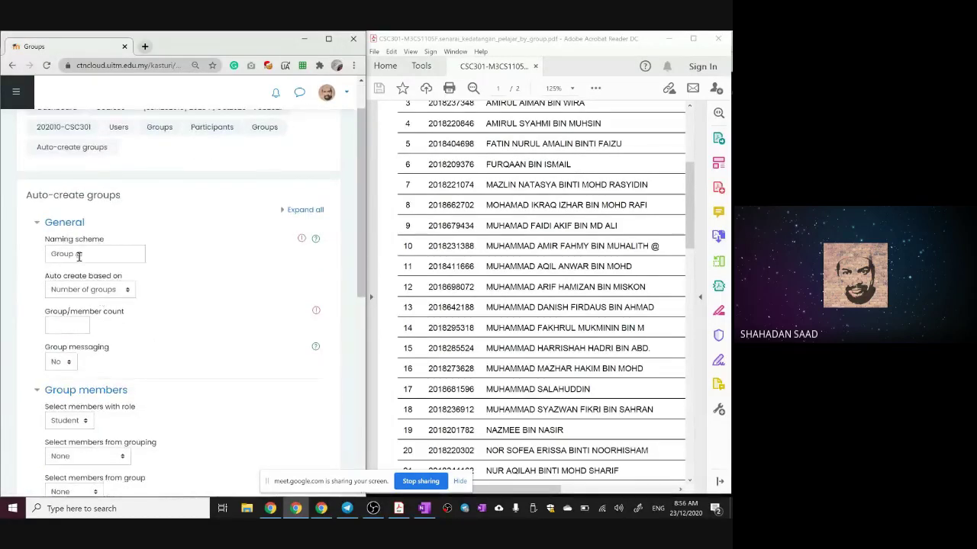
double_click(79, 254)
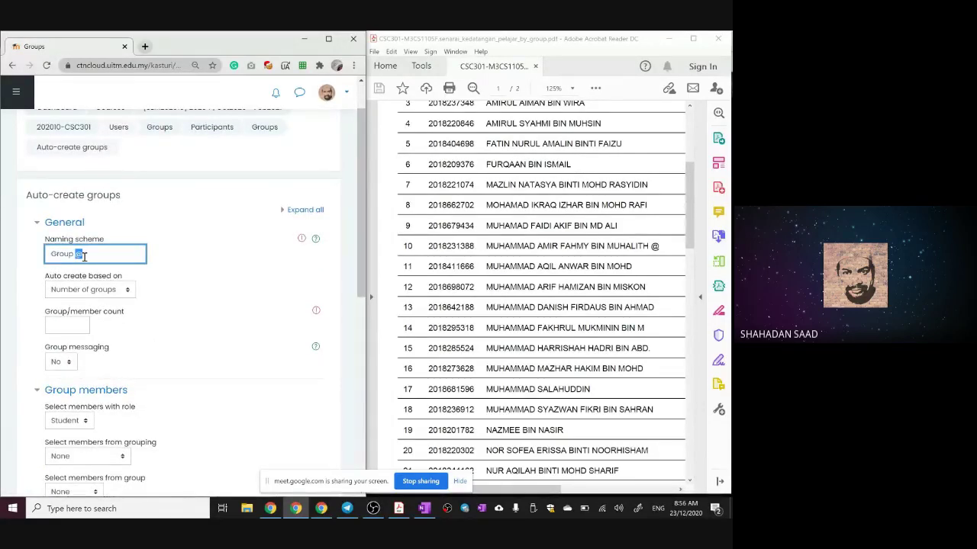
key("BackSpace")
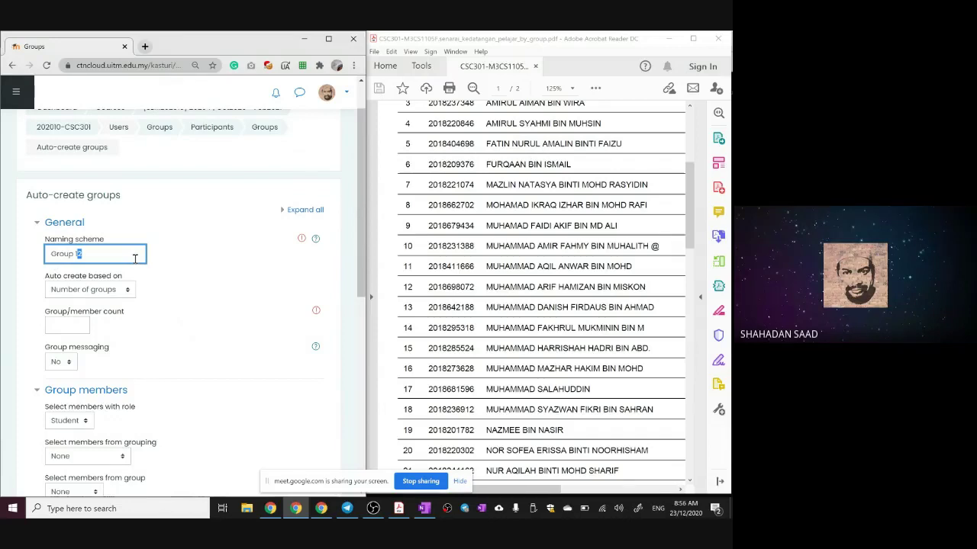
scroll(159, 301, "down", 3)
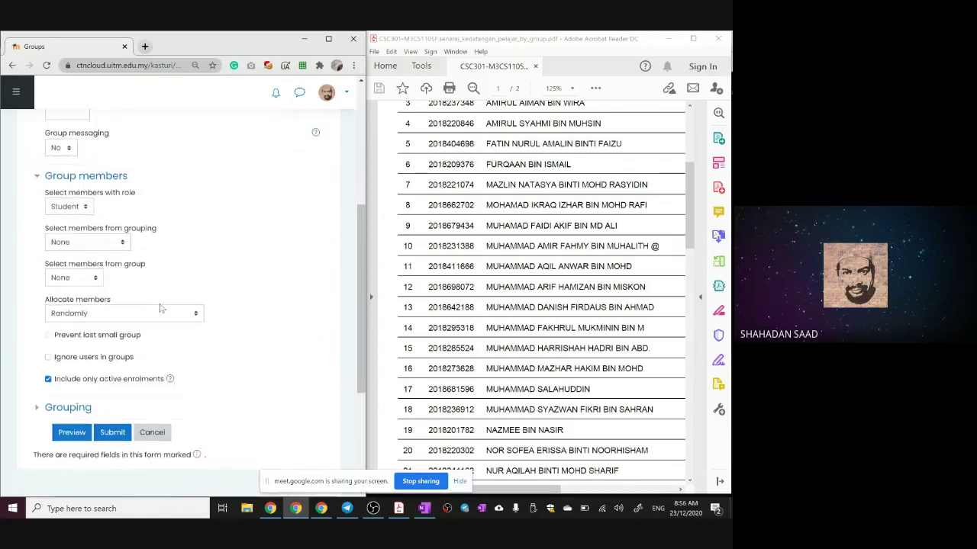
scroll(160, 305, "up", 2)
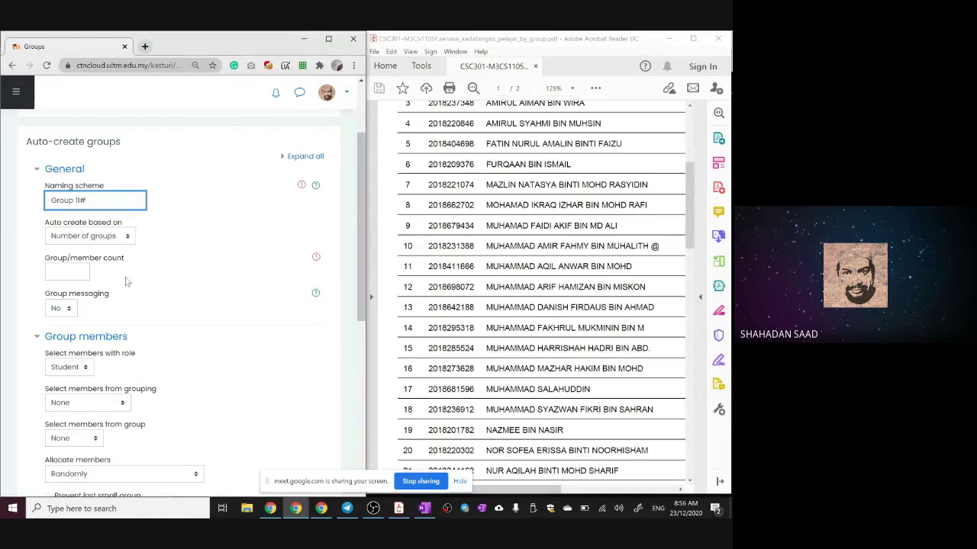
left_click(69, 273)
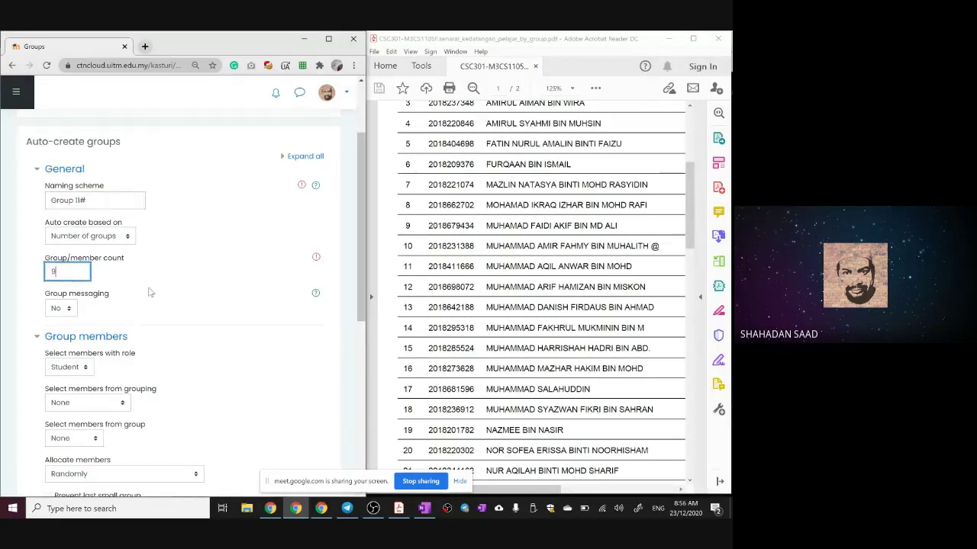
Set member allocation to No allocation and grouping to 'Lab Work 6 - Array', then submit.
scroll(87, 288, "down", 3)
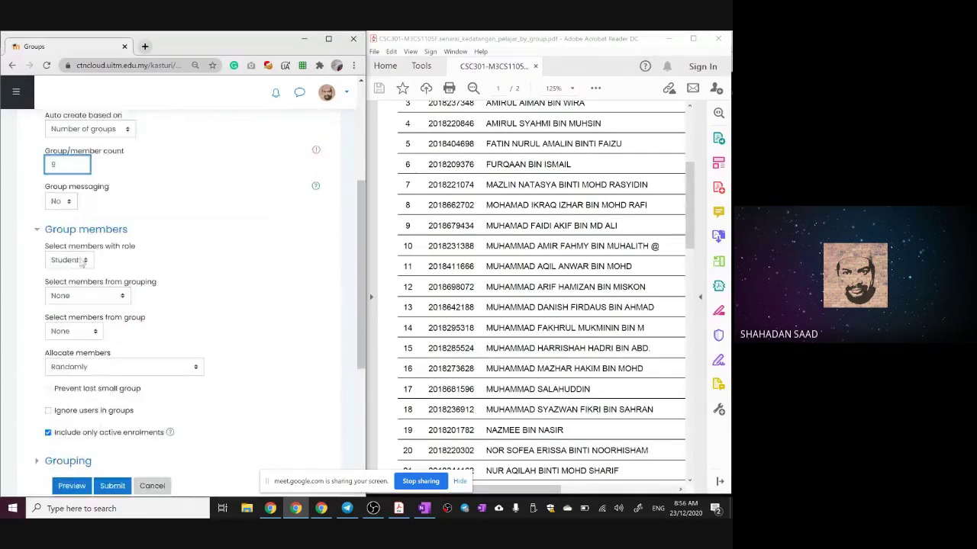
left_click(92, 367)
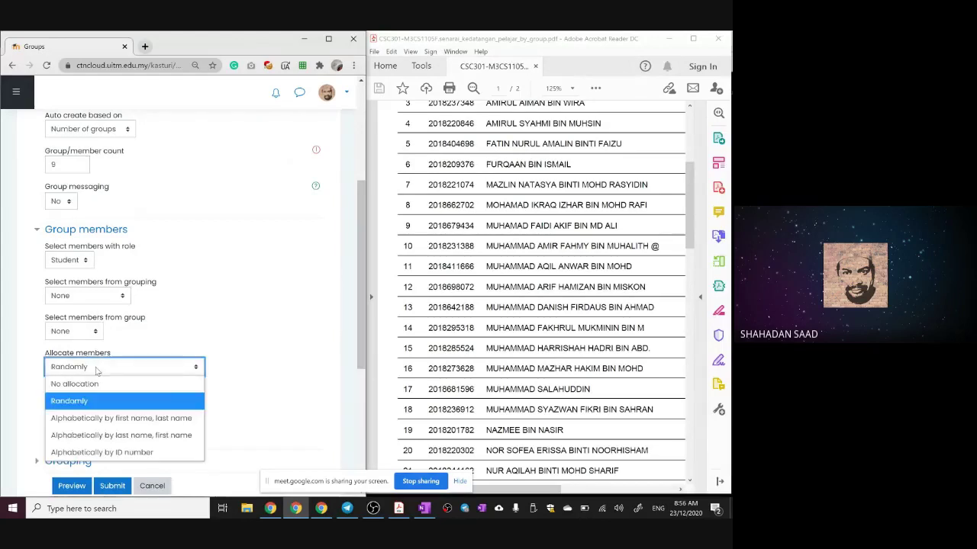
left_click(72, 379)
scroll(187, 296, "down", 5)
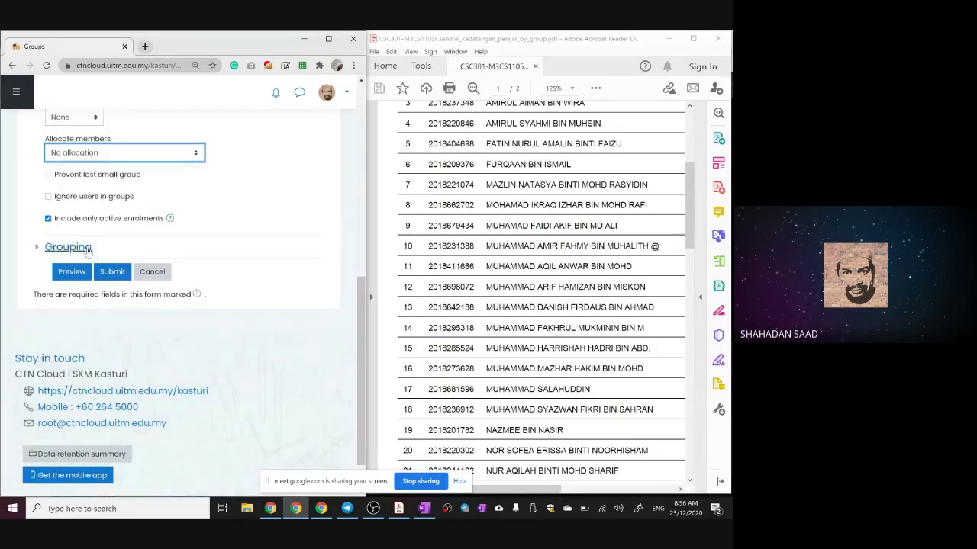
left_click(88, 247)
scroll(99, 248, "down", 2)
left_click(99, 174)
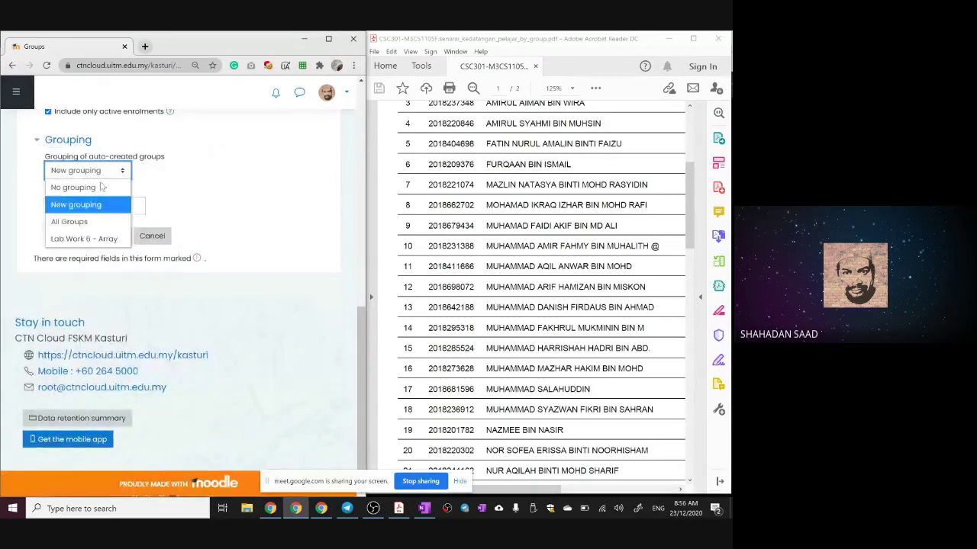
left_click(99, 239)
left_click(115, 238)
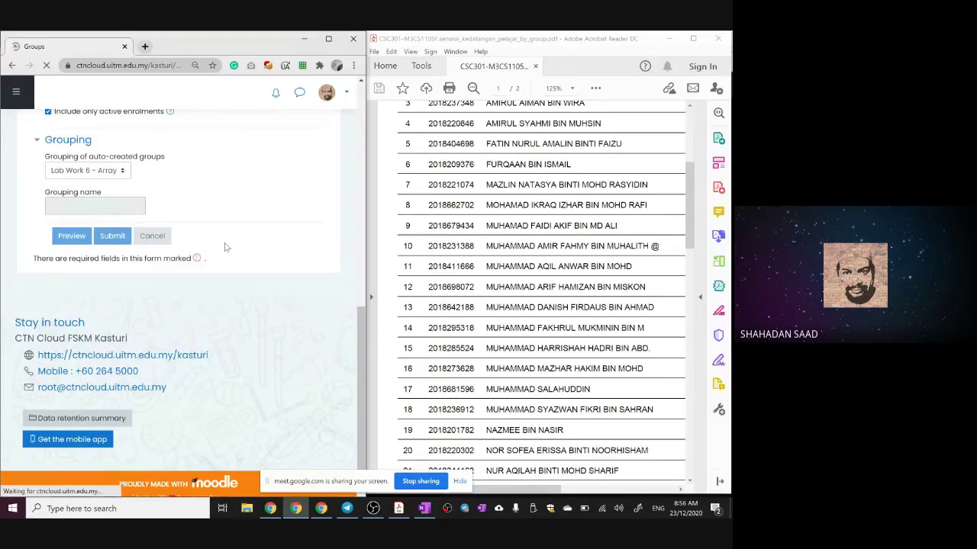
scroll(97, 258, "down", 2)
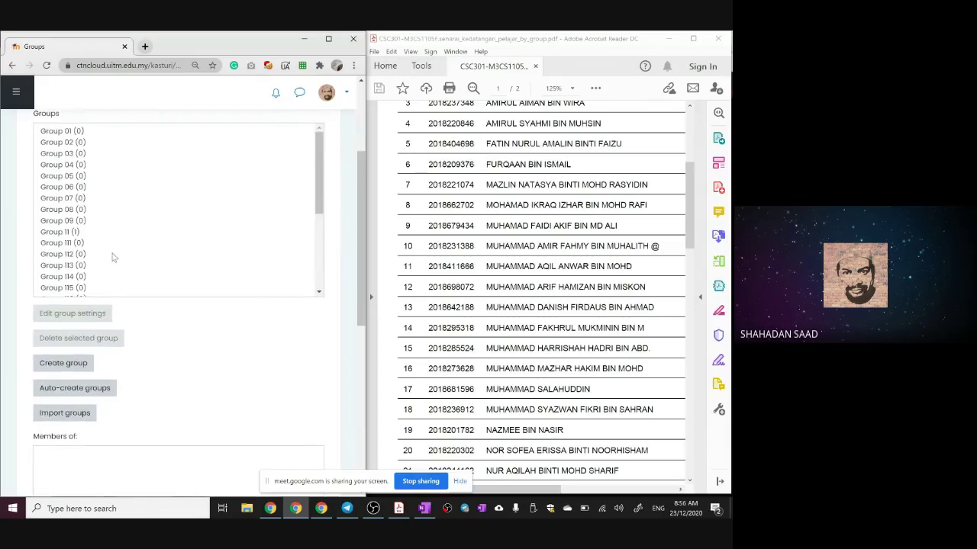
left_click(76, 245)
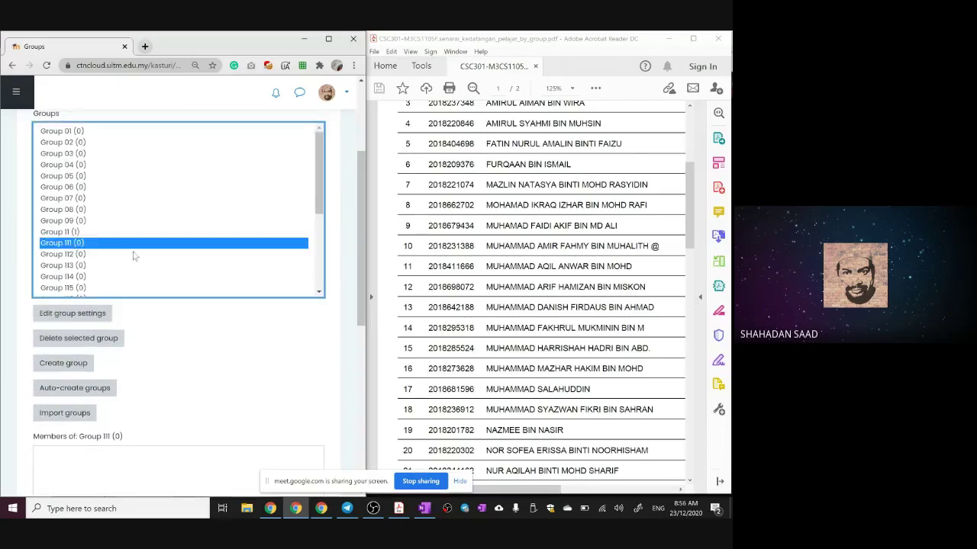
Edit Group 11's name in its settings form and save the changes.
left_click(70, 232)
left_click(100, 312)
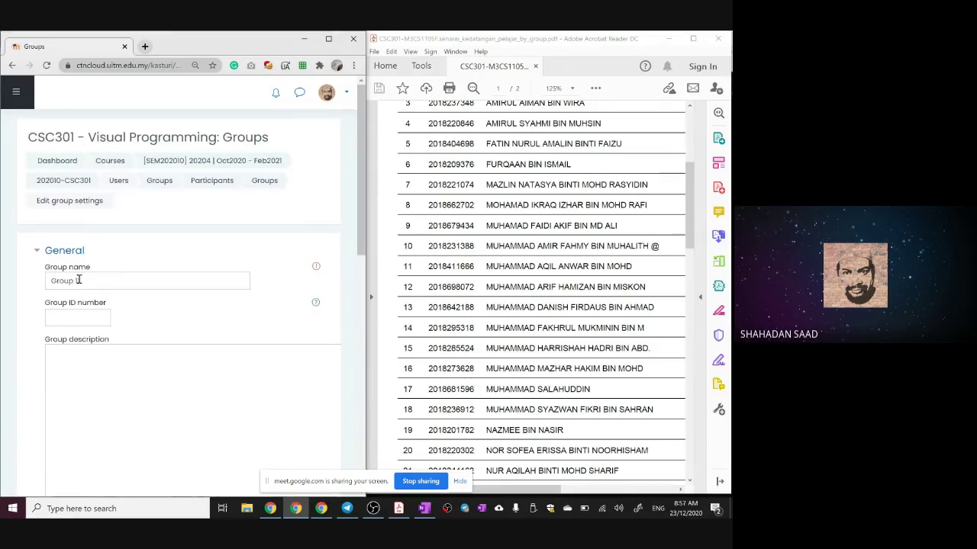
left_click(79, 280)
scroll(123, 313, "down", 10)
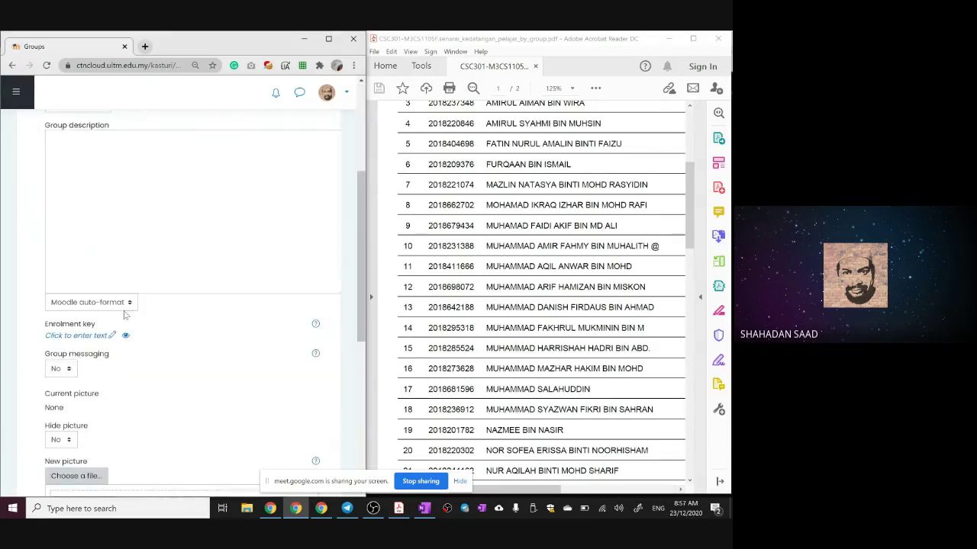
left_click(83, 413)
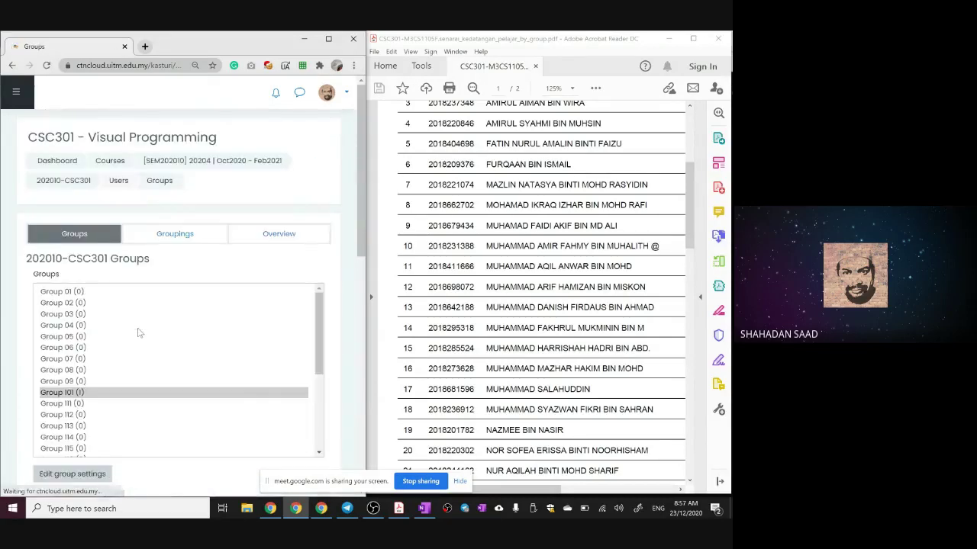
left_click(83, 404)
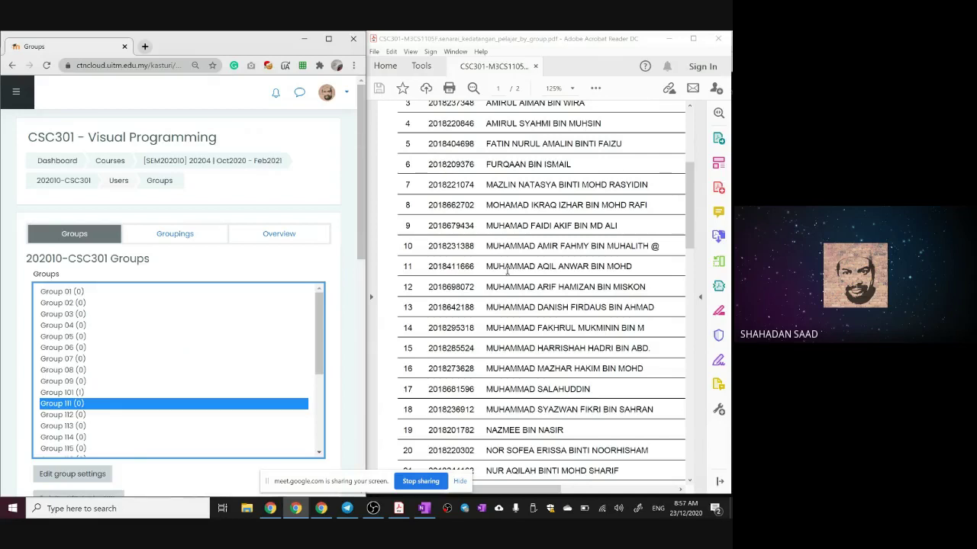
Copy the row-11 student's name from the PDF, add that student to Group 111, and return to groups.
left_click_drag(487, 265, 588, 266)
key("ctrl+c")
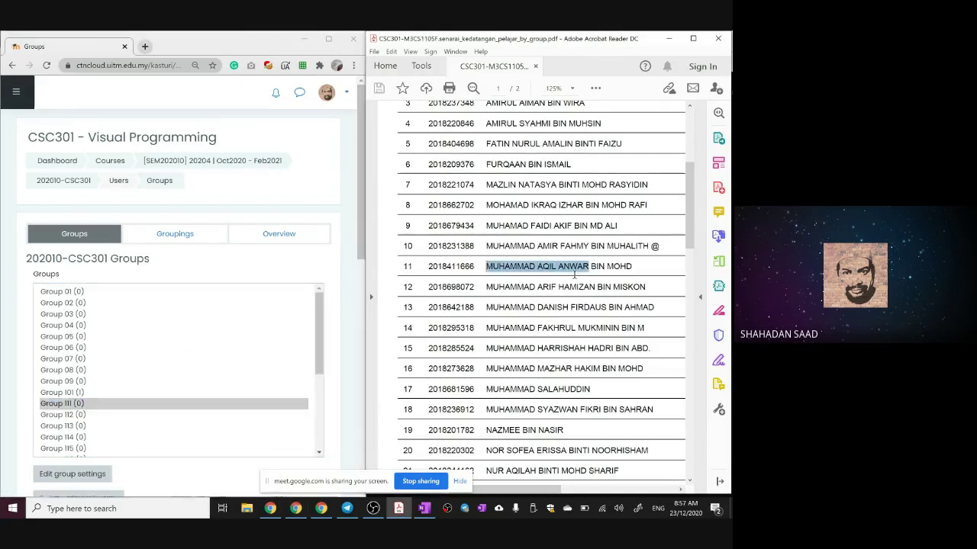
scroll(118, 408, "down", 10)
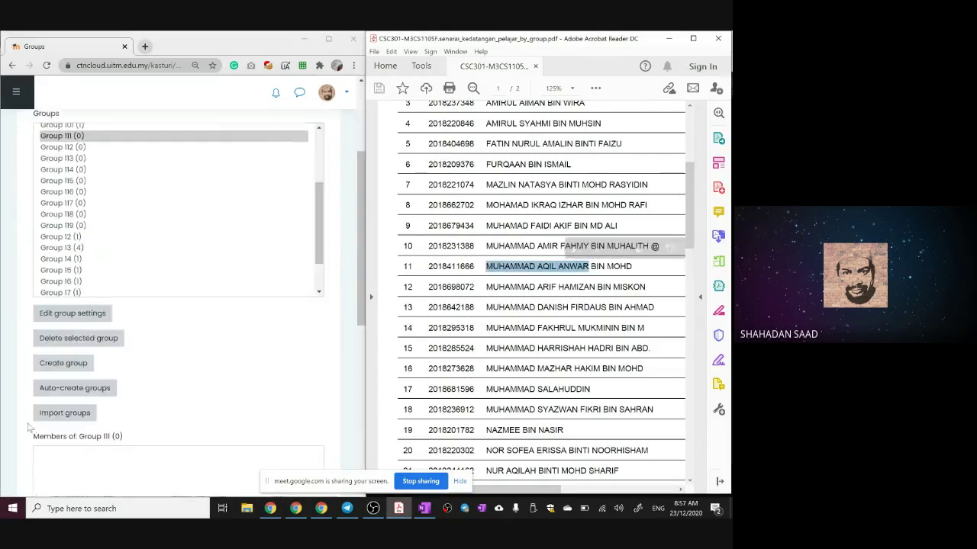
left_click(73, 354)
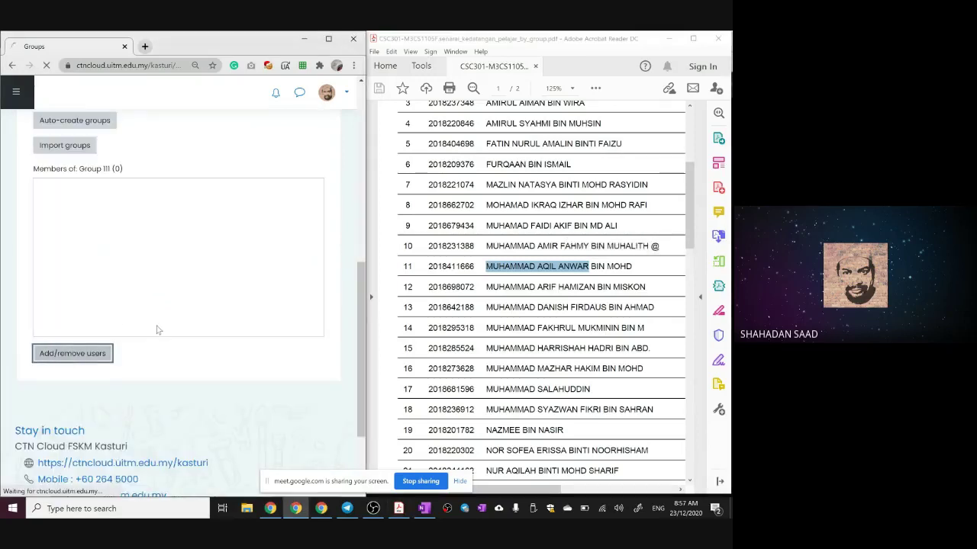
scroll(190, 275, "down", 5)
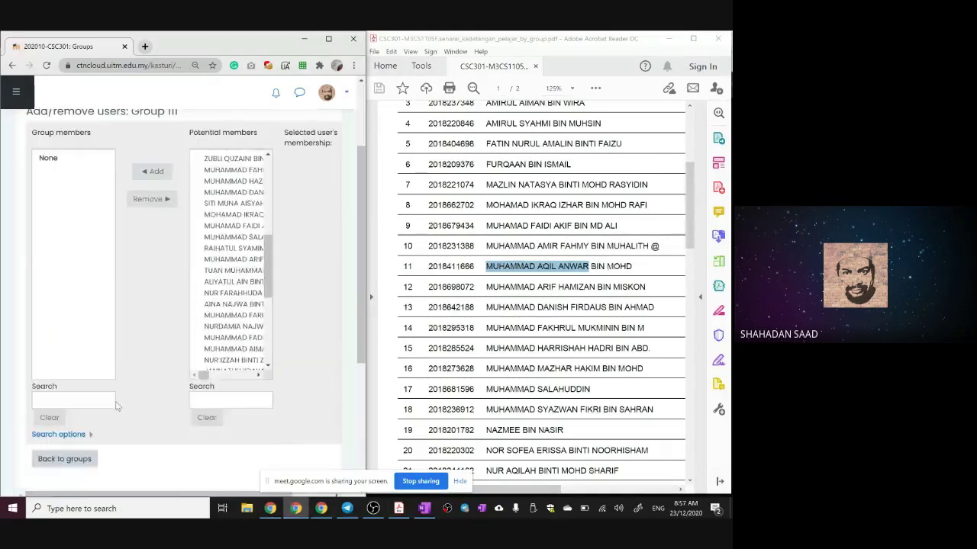
left_click(219, 254)
key("ctrl+v")
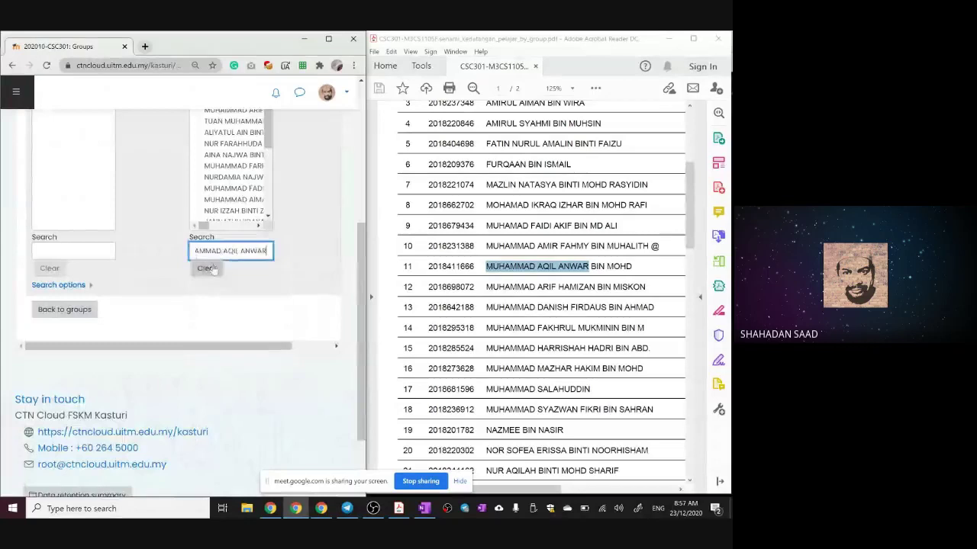
scroll(213, 269, "up", 3)
left_click(153, 234)
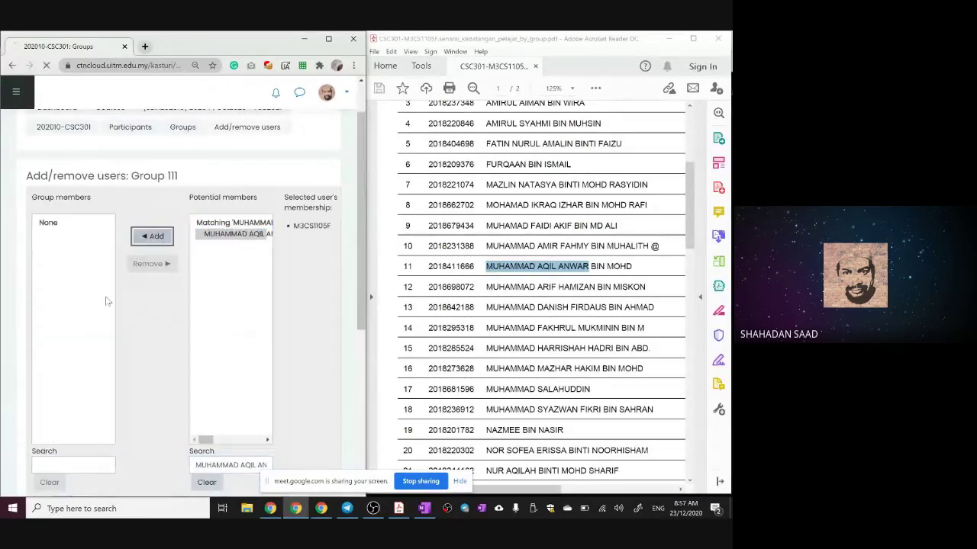
scroll(59, 364, "down", 3)
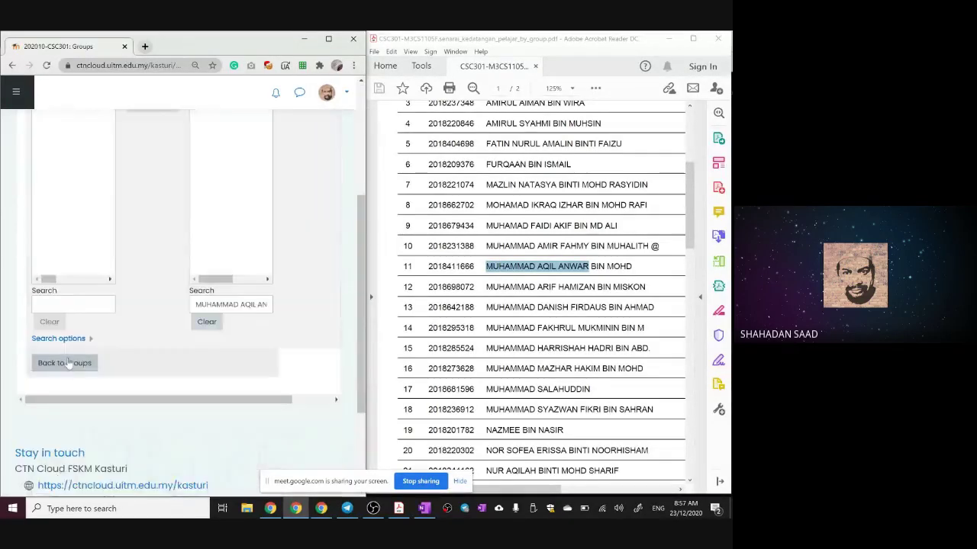
left_click(67, 363)
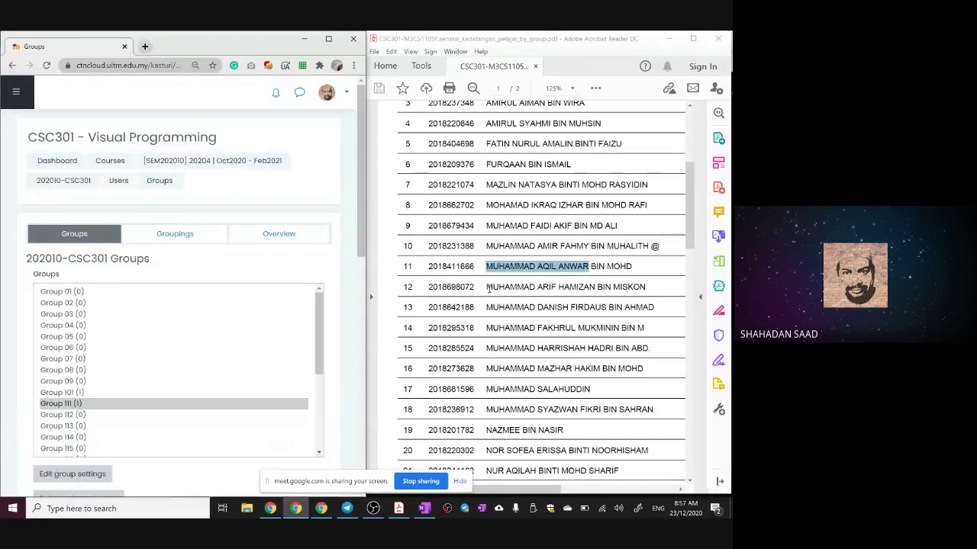
left_click_drag(488, 289, 595, 288)
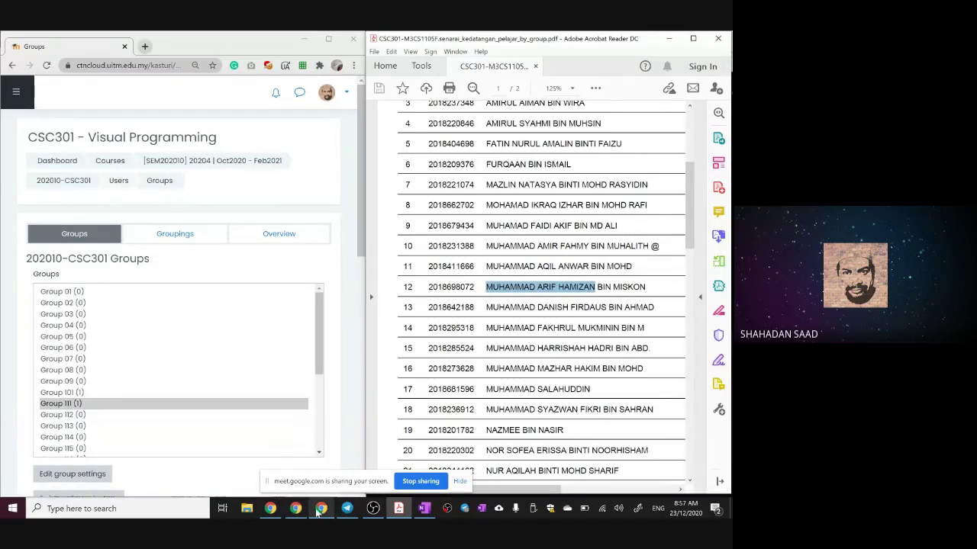
Switch to the Google Meet window, admit the pending join request, and show the chat panel.
left_click(273, 509)
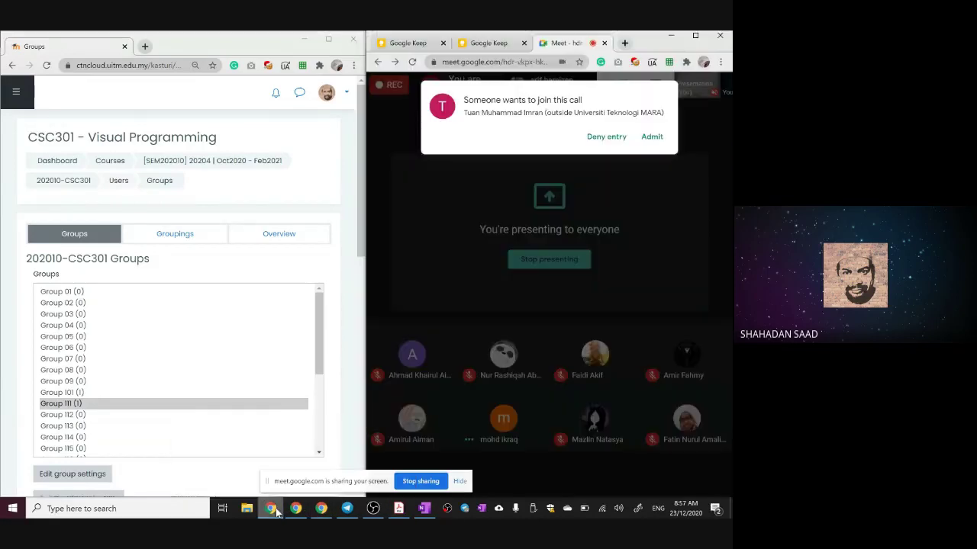
left_click(652, 136)
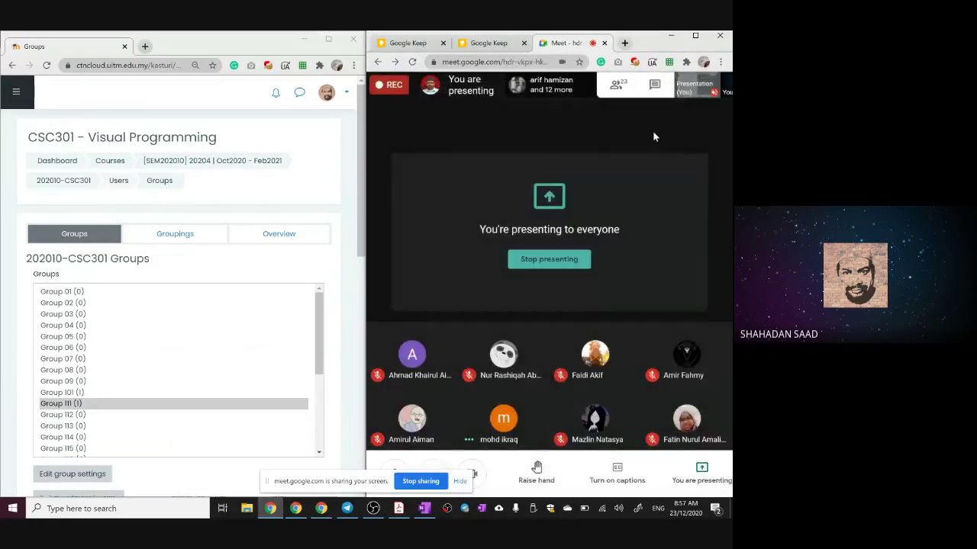
left_click(654, 85)
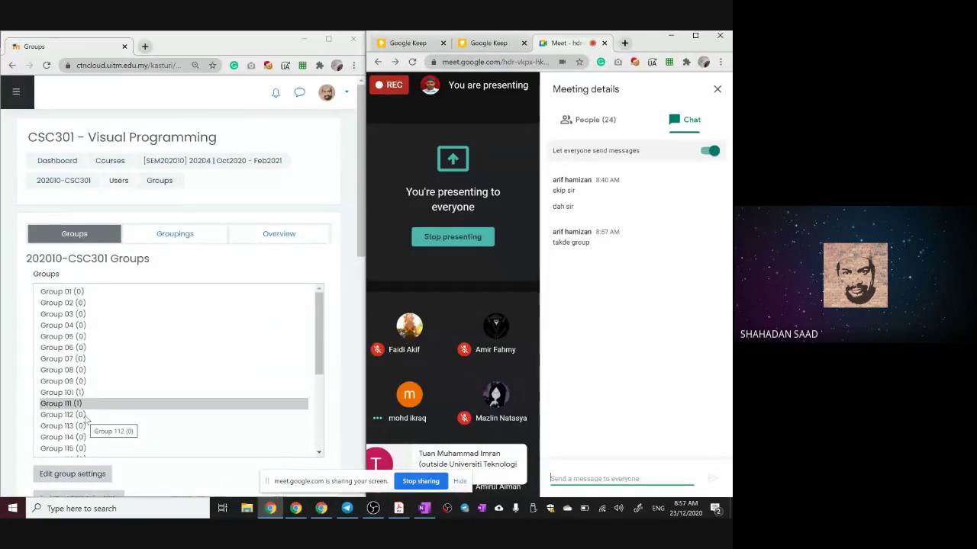
Add the student copied from the class list PDF to Group 112.
left_click(87, 415)
scroll(87, 414, "down", 6)
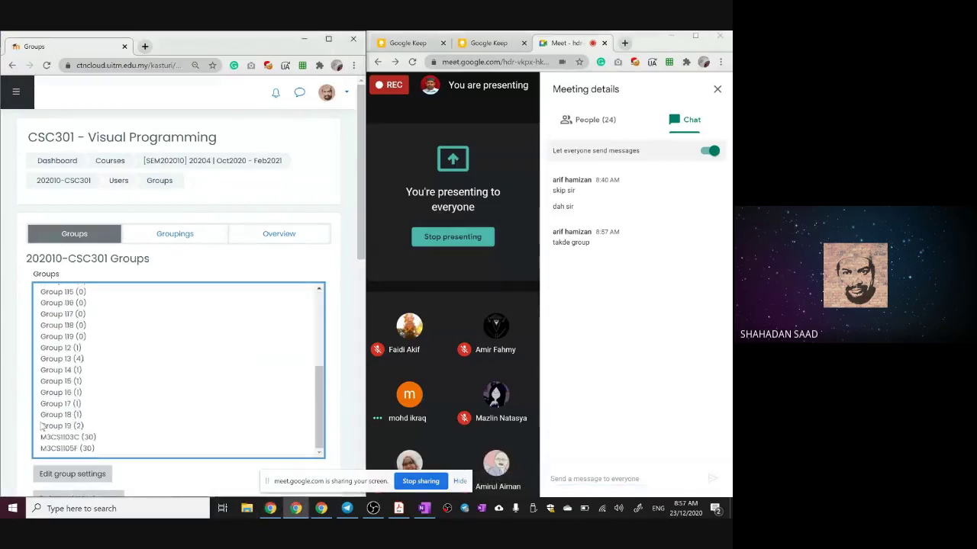
scroll(168, 399, "down", 6)
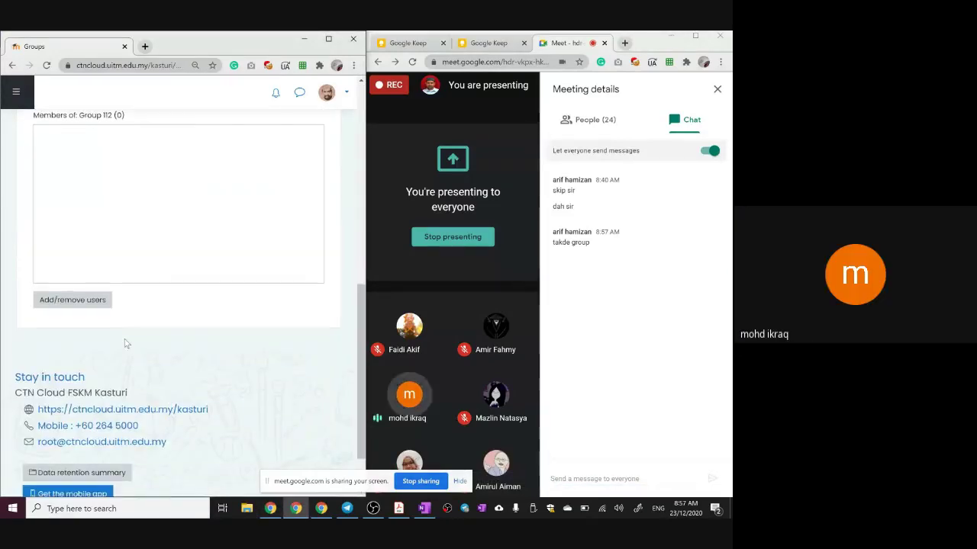
left_click(96, 299)
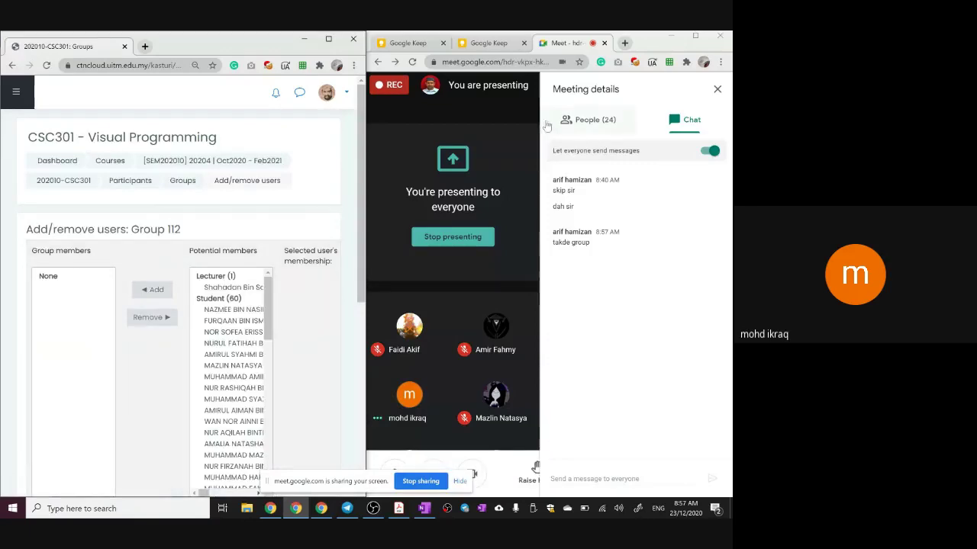
left_click(405, 510)
right_click(580, 292)
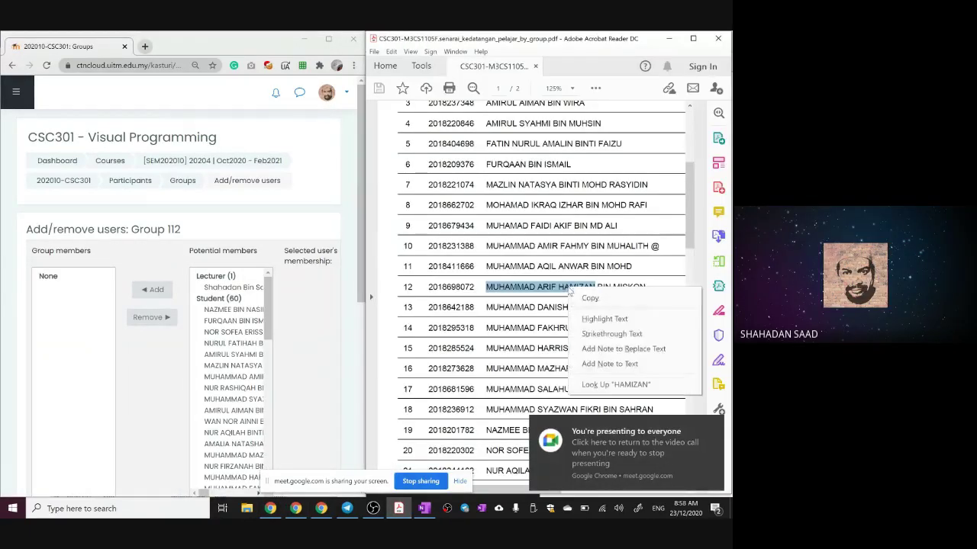
left_click(590, 297)
scroll(229, 320, "down", 4)
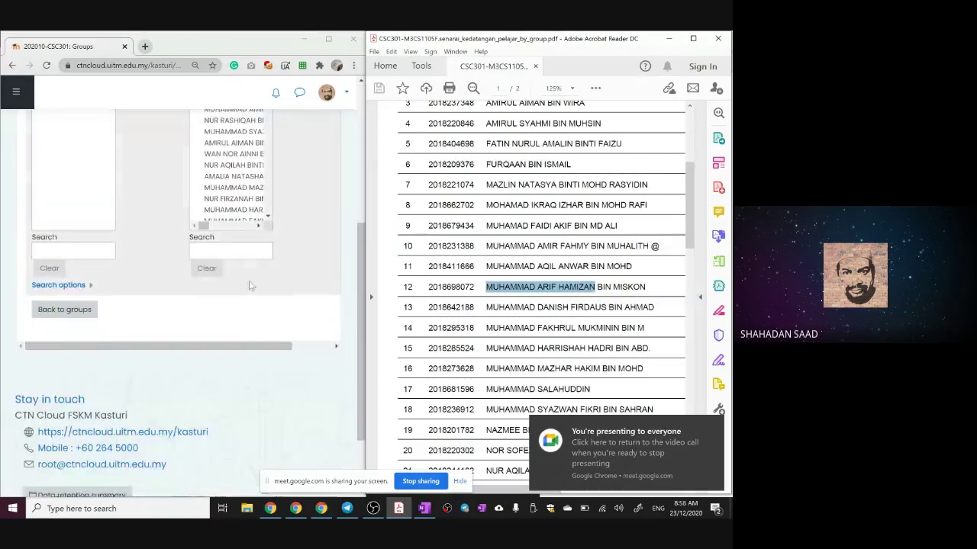
left_click(230, 247)
key("ctrl+v")
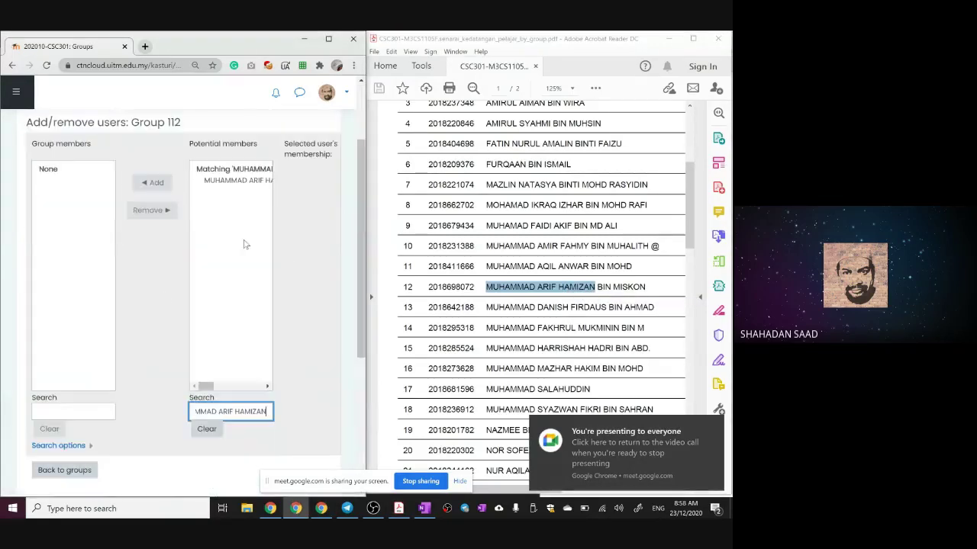
left_click(257, 180)
left_click(152, 182)
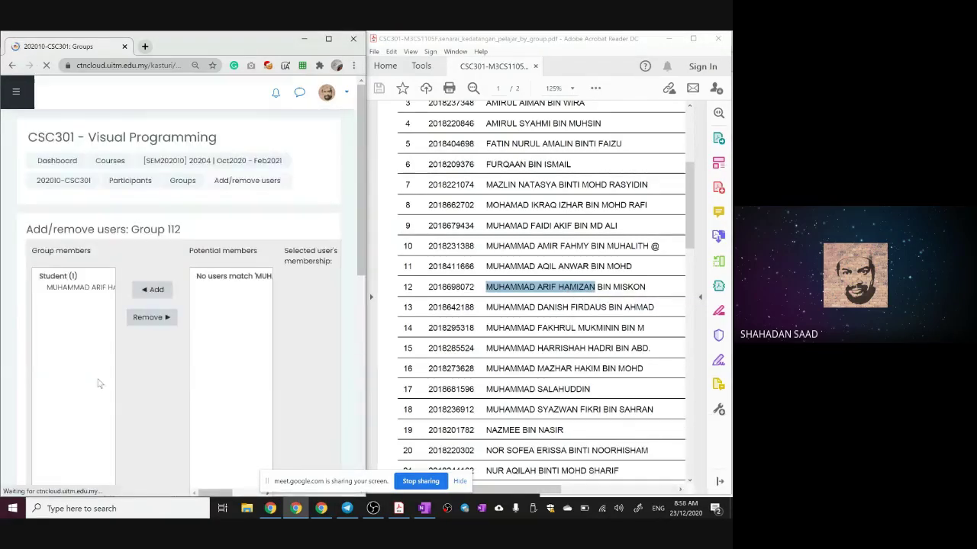
left_click(85, 362)
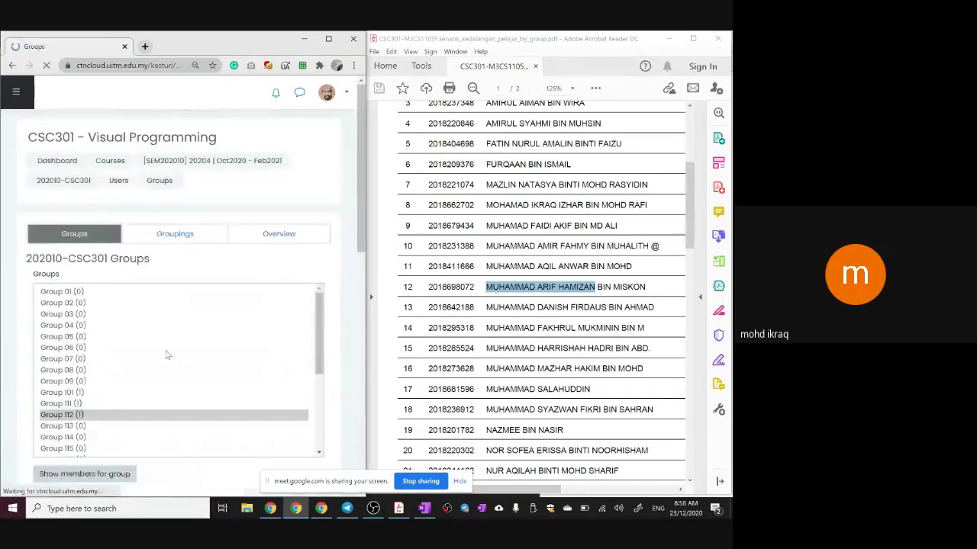
Add the row 13 student from the PDF to Group 113, then bring Google Meet forward.
left_click(79, 427)
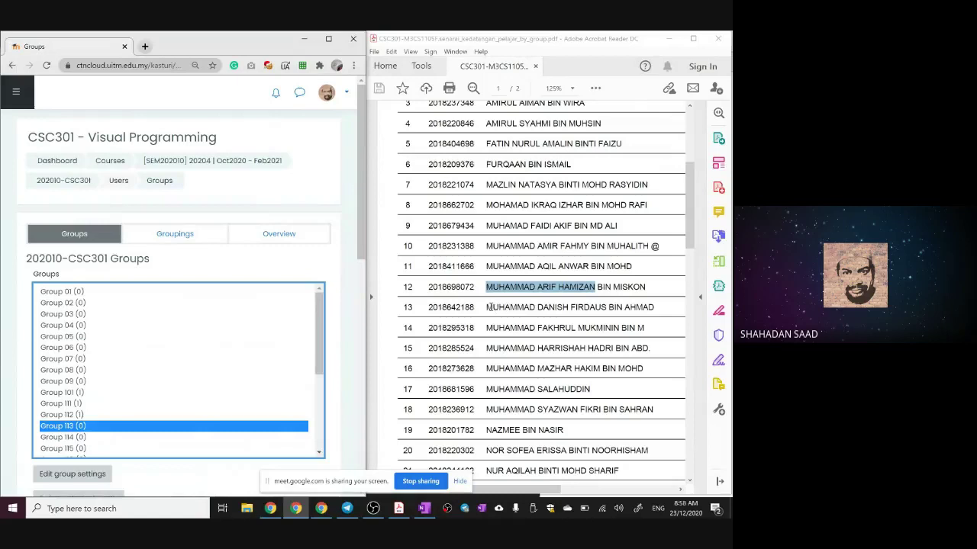
left_click_drag(487, 307, 607, 307)
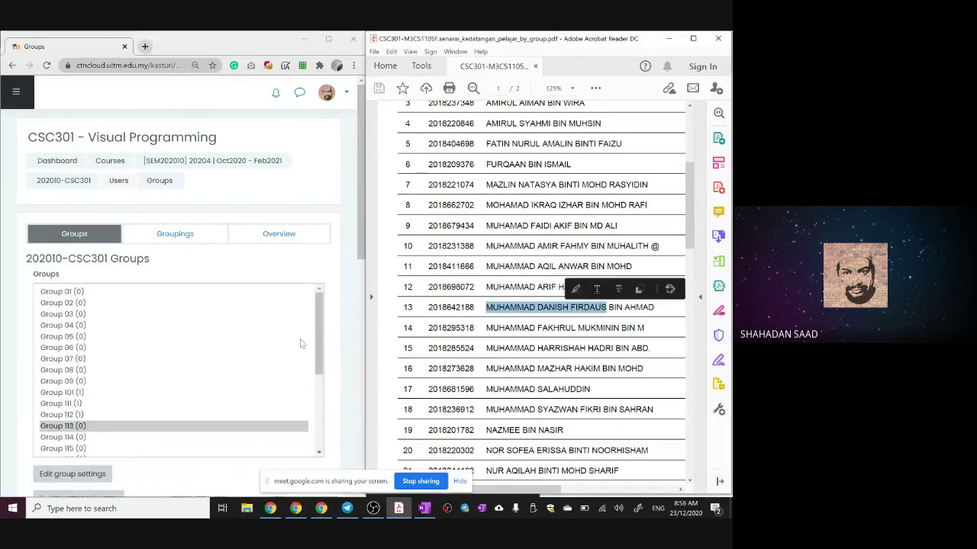
scroll(33, 395, "down", 4)
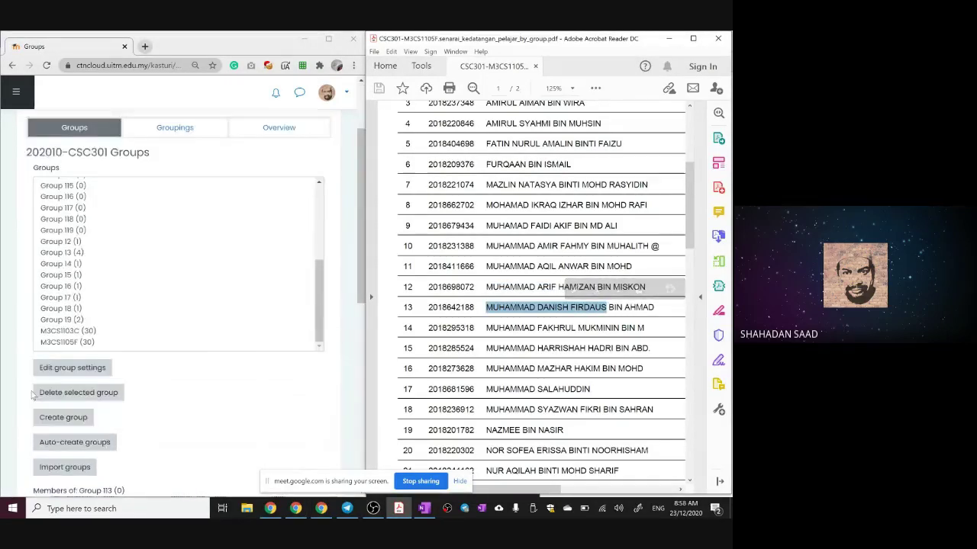
scroll(34, 395, "down", 4)
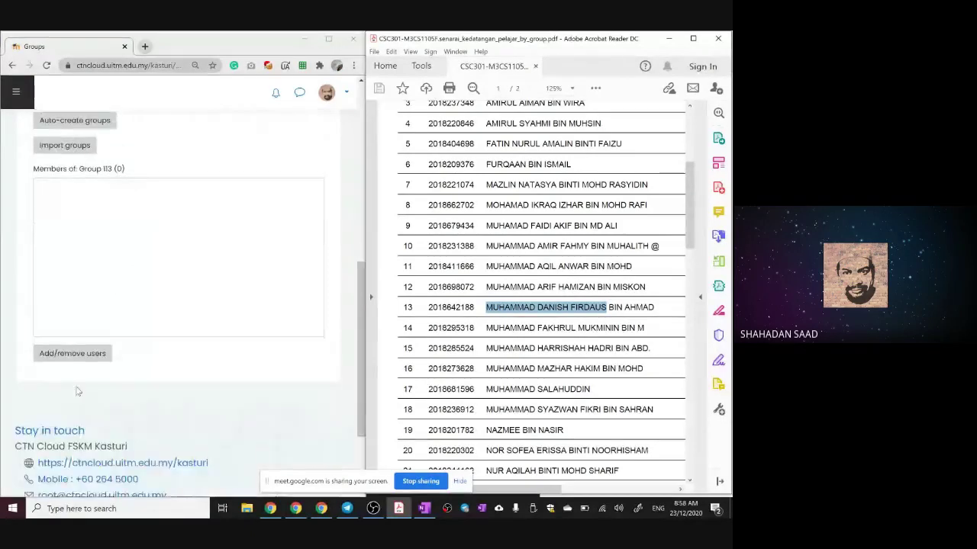
left_click(74, 353)
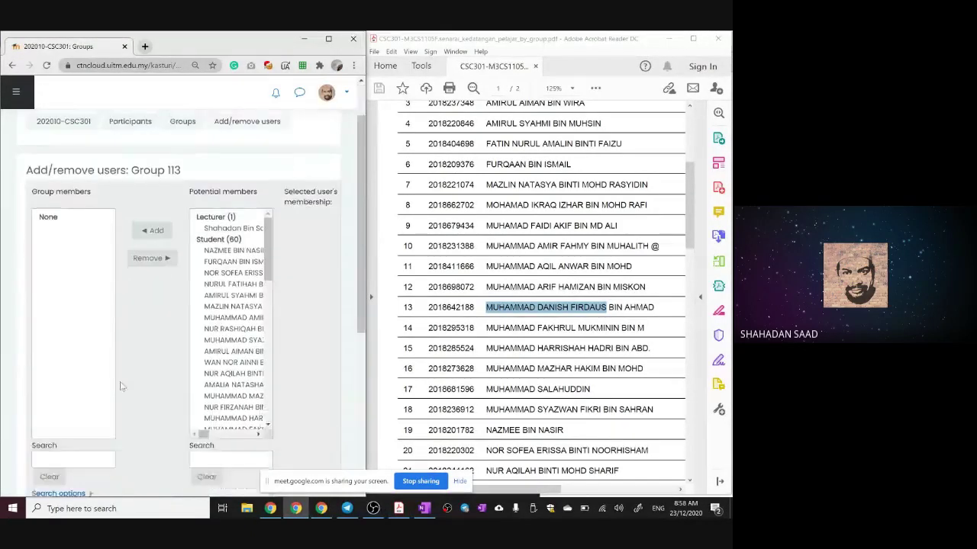
scroll(120, 386, "down", 2)
left_click(230, 304)
key("ctrl+v")
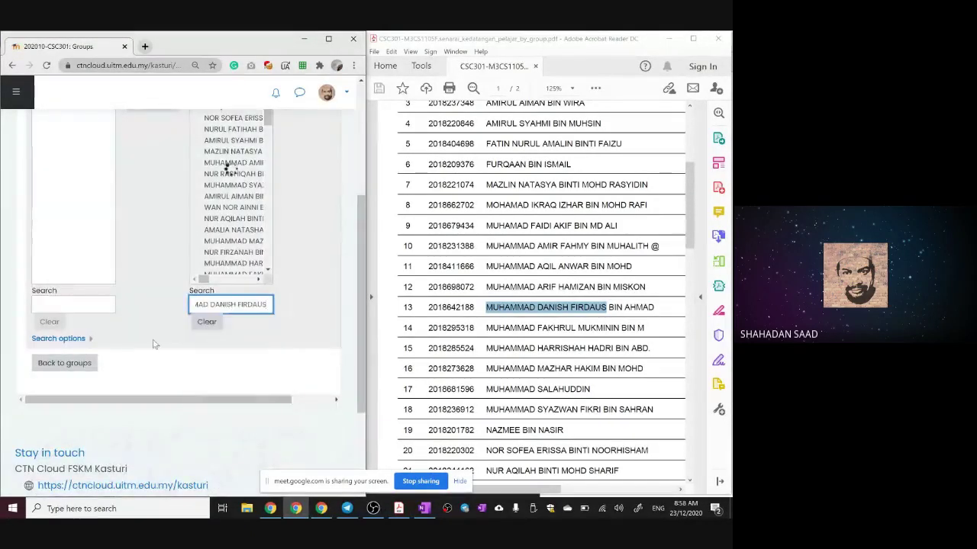
left_click(237, 235)
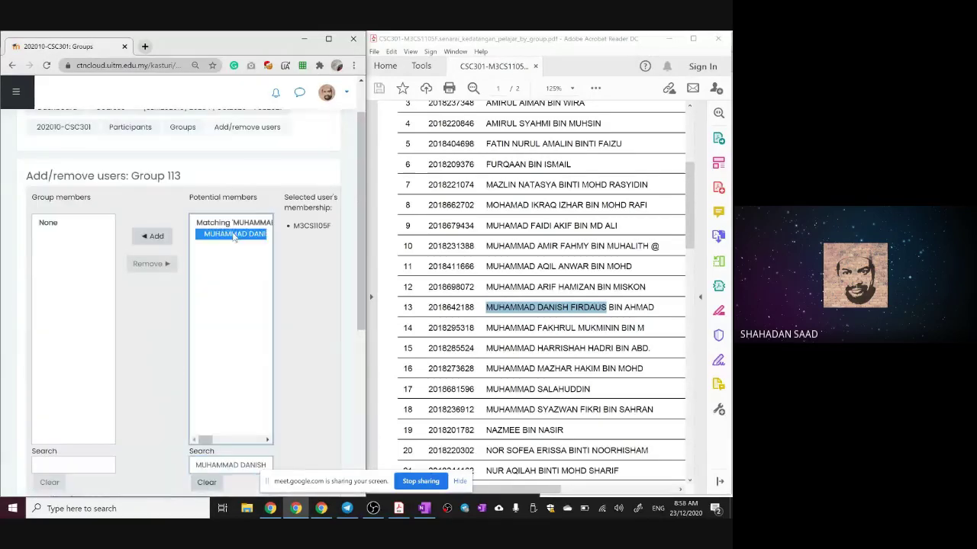
left_click(153, 237)
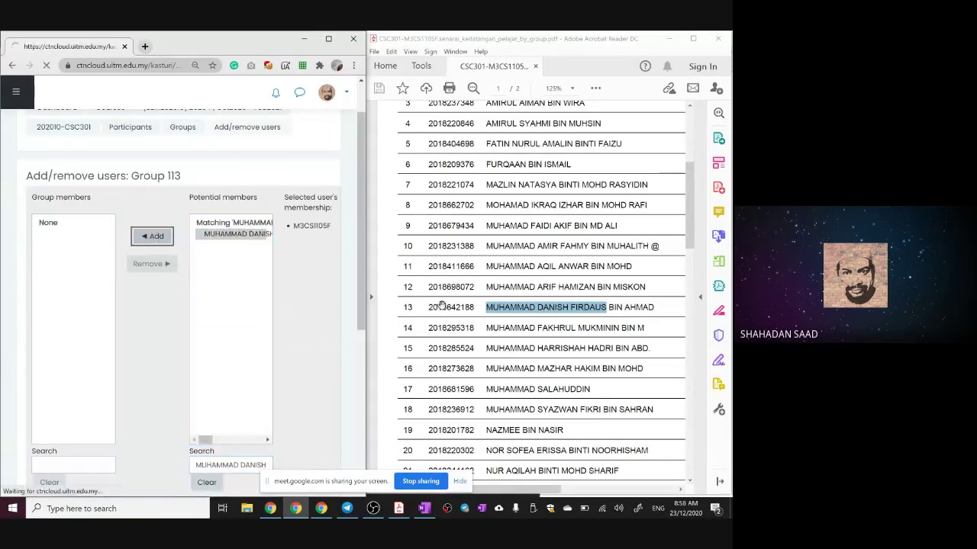
left_click(322, 508)
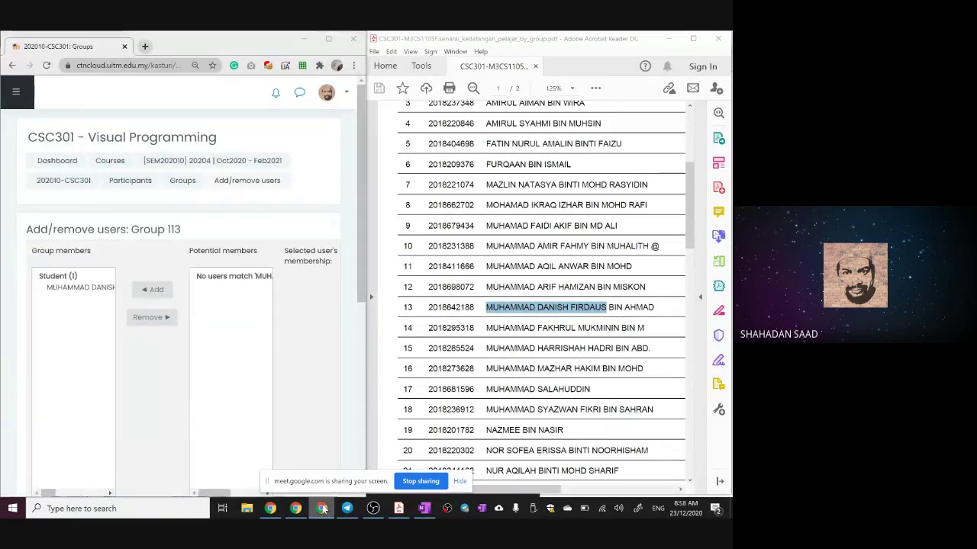
left_click(270, 508)
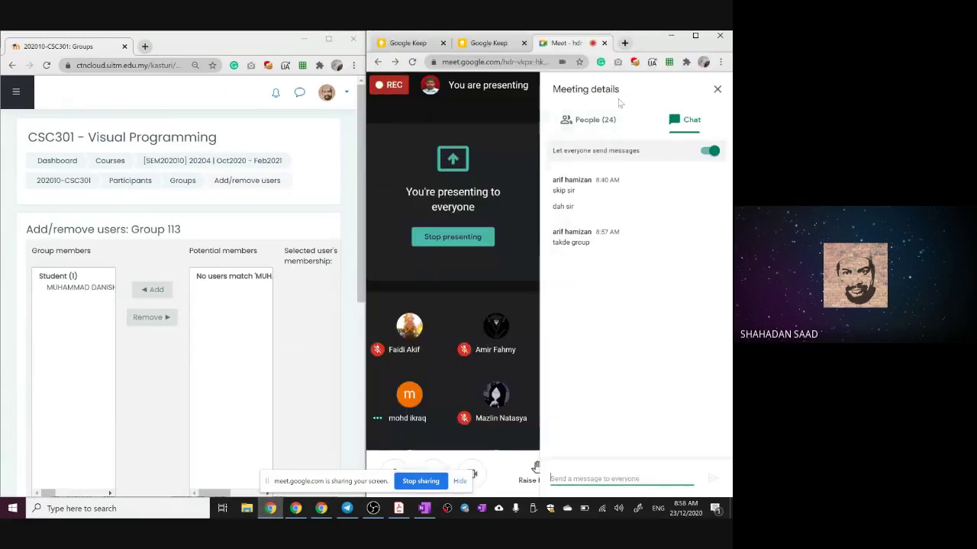
Review the 24 participants in the Google Meet People list.
left_click(589, 120)
scroll(633, 266, "down", 3)
scroll(632, 266, "down", 1)
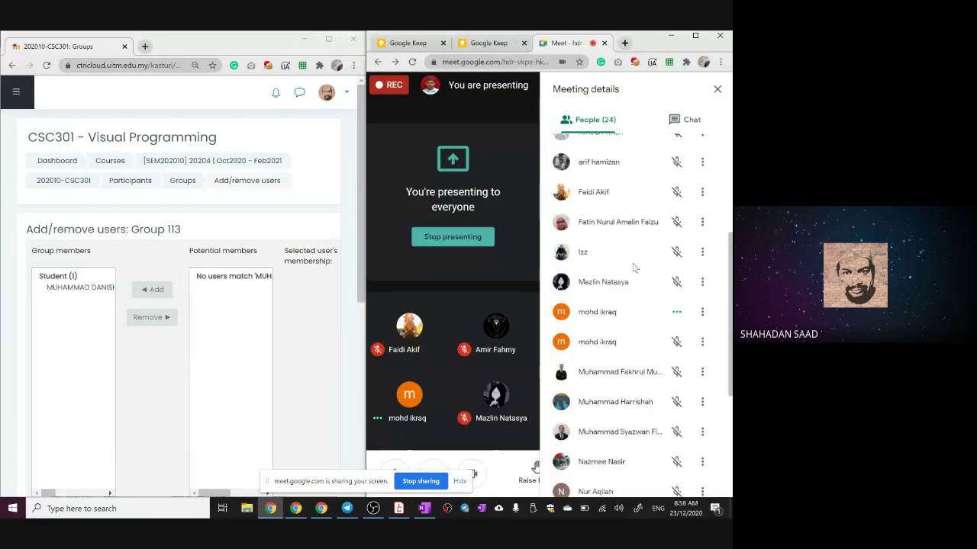
scroll(633, 267, "down", 1)
scroll(632, 267, "down", 3)
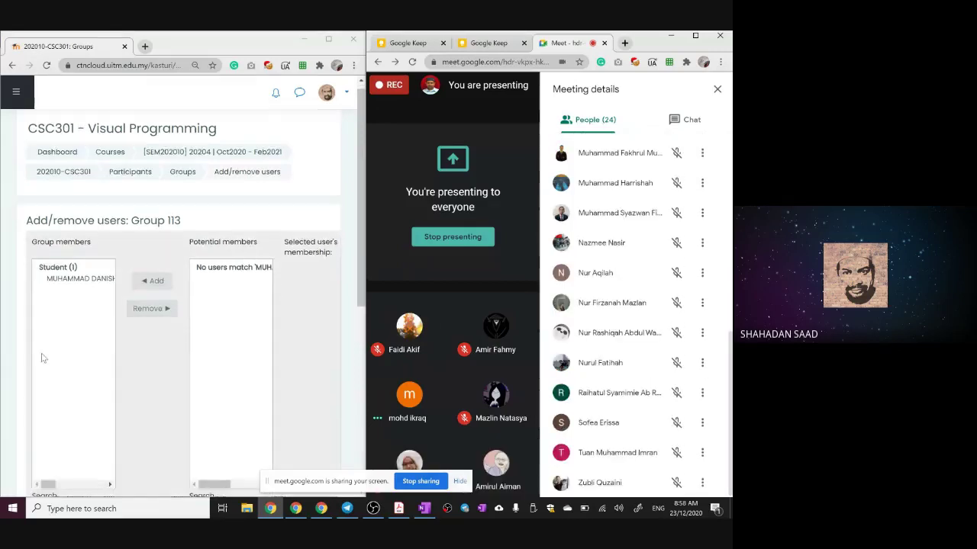
scroll(196, 338, "down", 2)
Return to the Moodle groups overview and select Group 114.
left_click(65, 417)
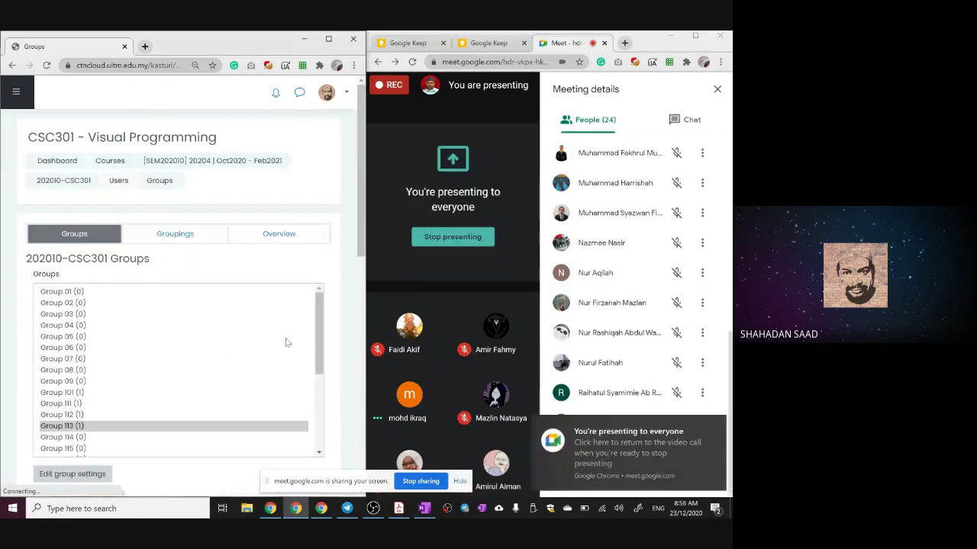
scroll(162, 385, "down", 3)
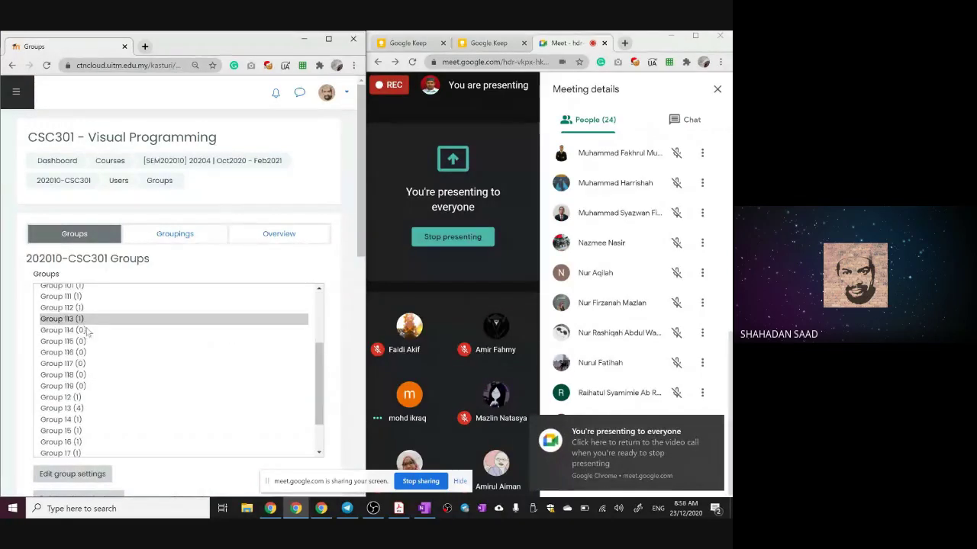
left_click(191, 330)
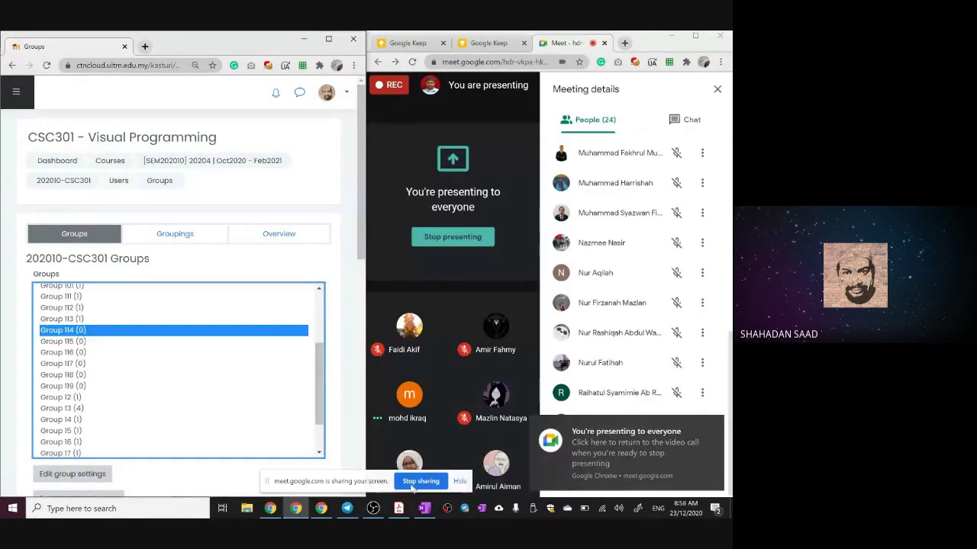
Select the row 15 student's name in the attendance PDF.
left_click(398, 508)
scroll(467, 318, "down", 1)
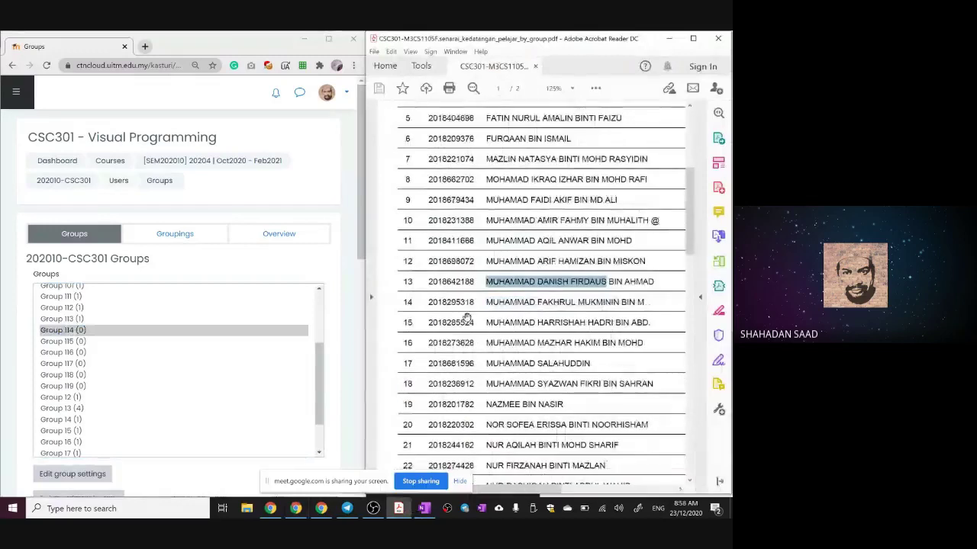
double_click(492, 322)
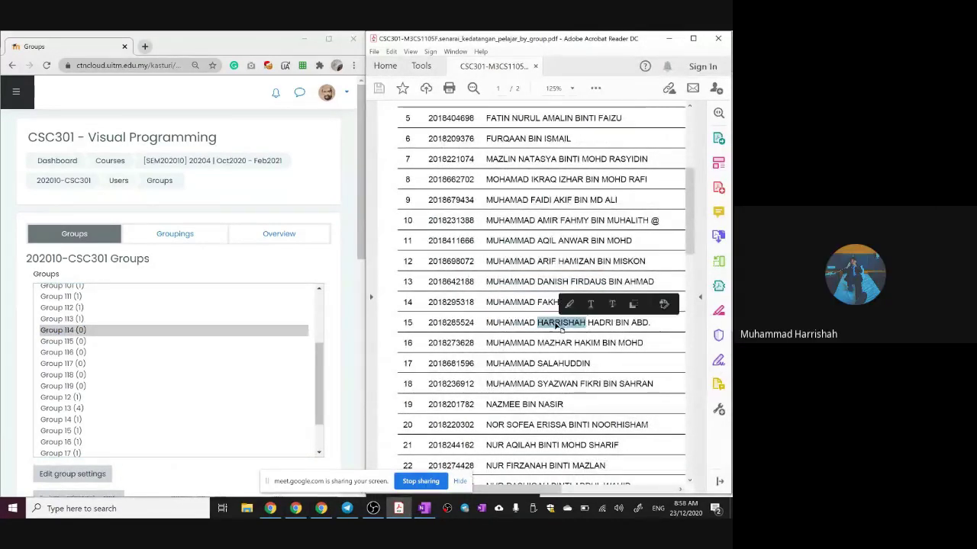
left_click_drag(494, 325, 555, 328)
key("ctrl+c")
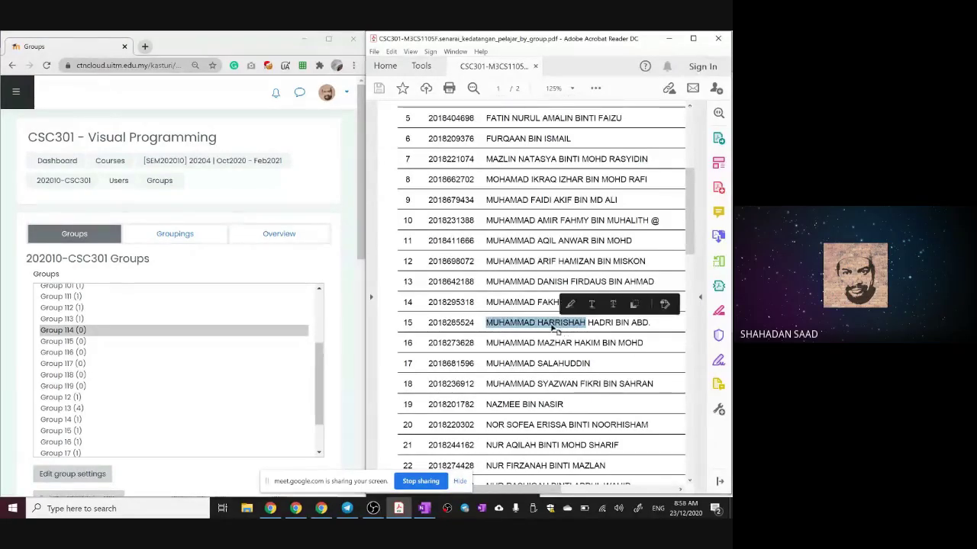
Search Potential members for that name, add the student to Group 114, and go back to groups.
scroll(82, 381, "down", 4)
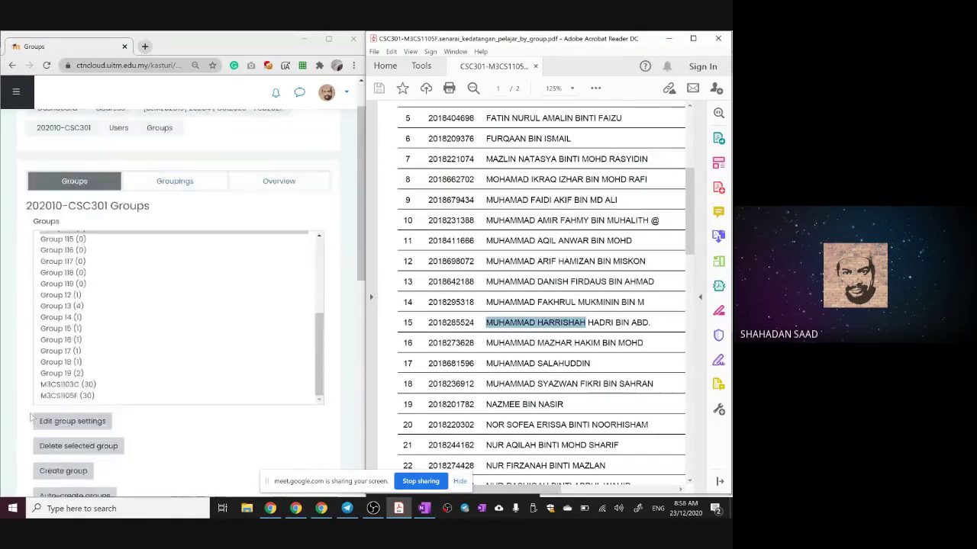
scroll(83, 379, "down", 3)
left_click(73, 247)
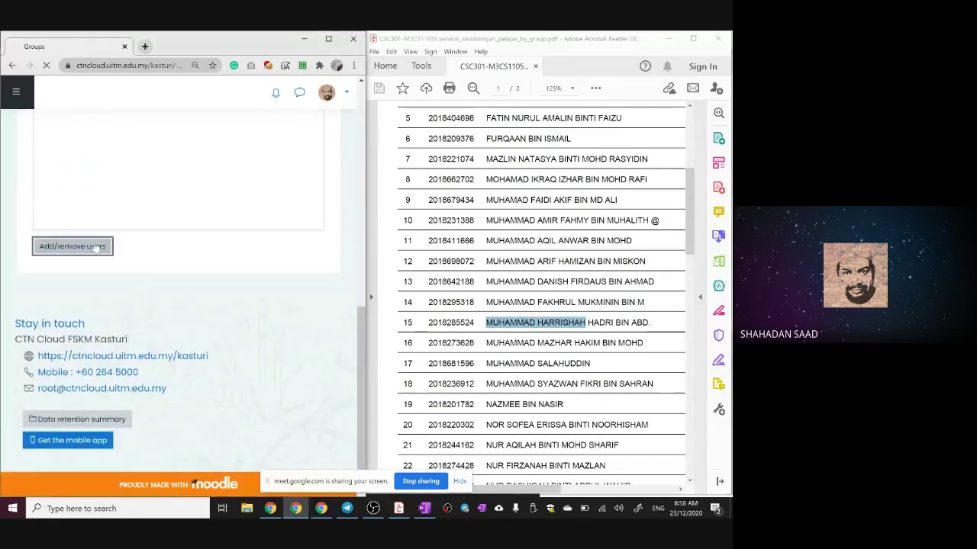
scroll(184, 256, "down", 5)
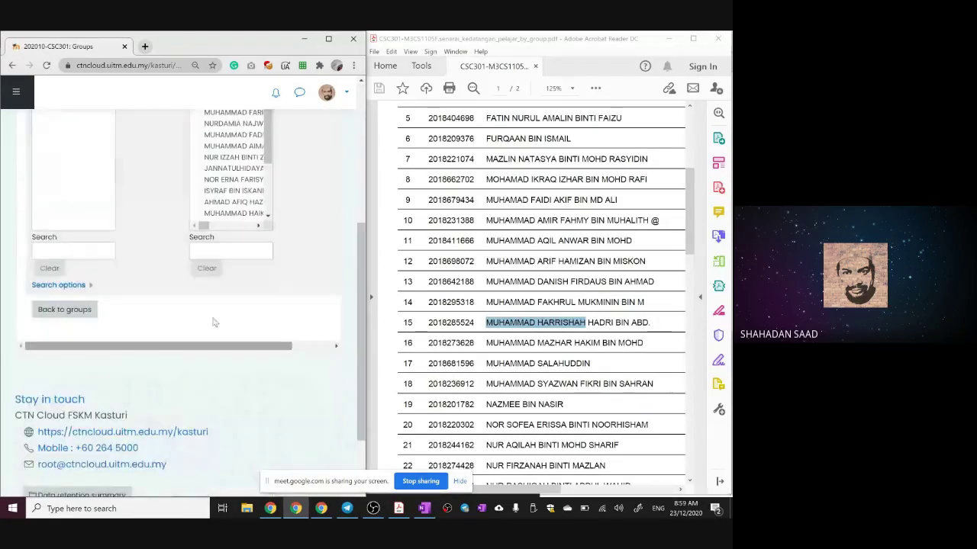
left_click(229, 250)
key("ctrl+v")
scroll(130, 320, "up", 3)
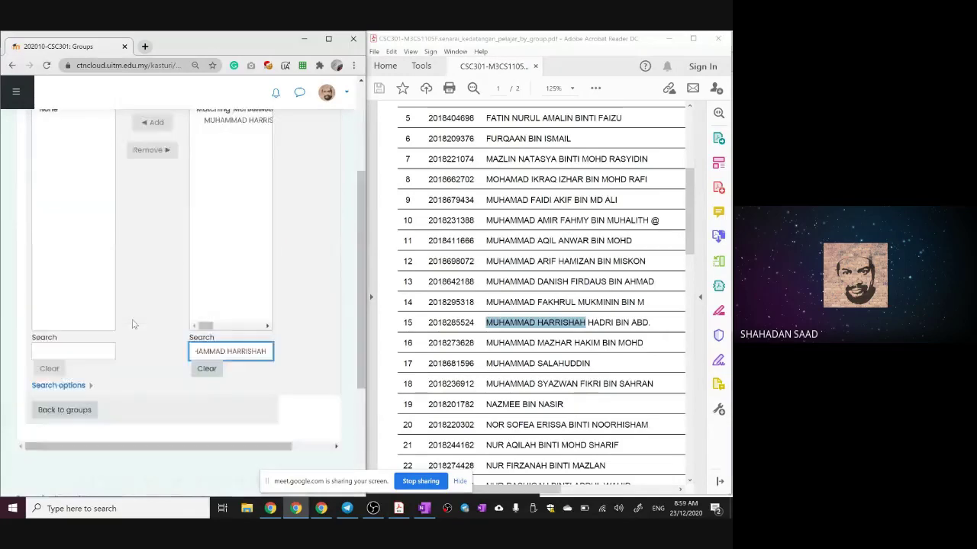
left_click(254, 185)
left_click(152, 182)
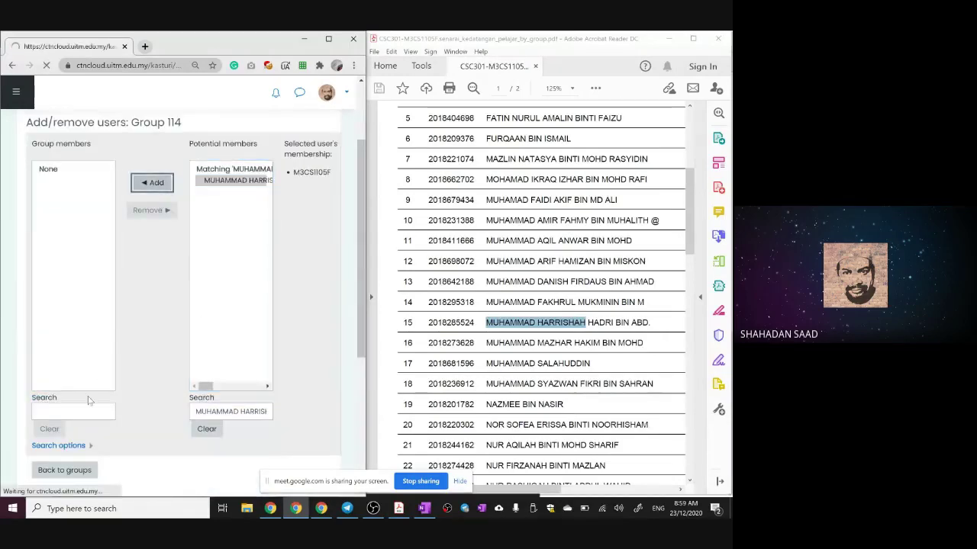
scroll(88, 401, "down", 10)
left_click(76, 258)
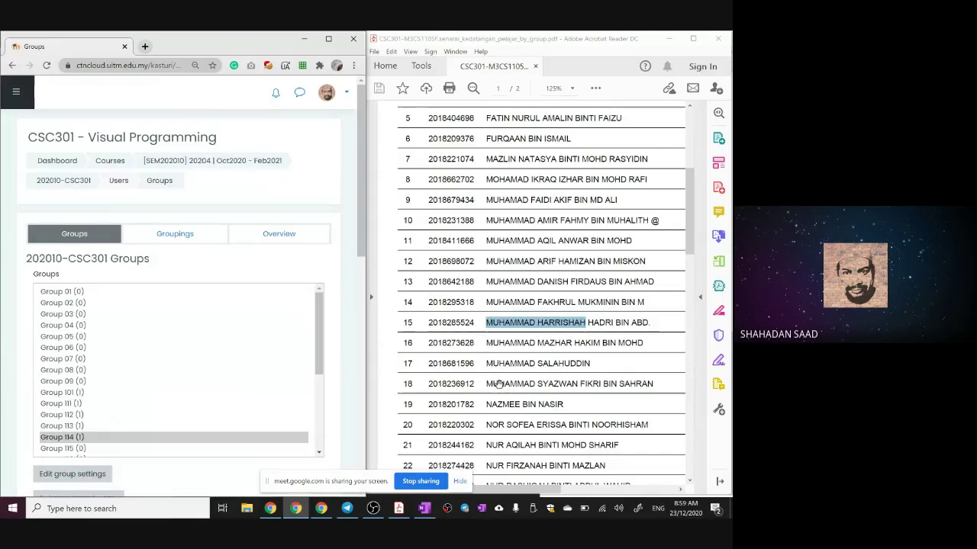
Select the row 18 student's name in the PDF and open Group 115's member management.
left_click_drag(485, 384, 600, 383)
key("ctrl+c")
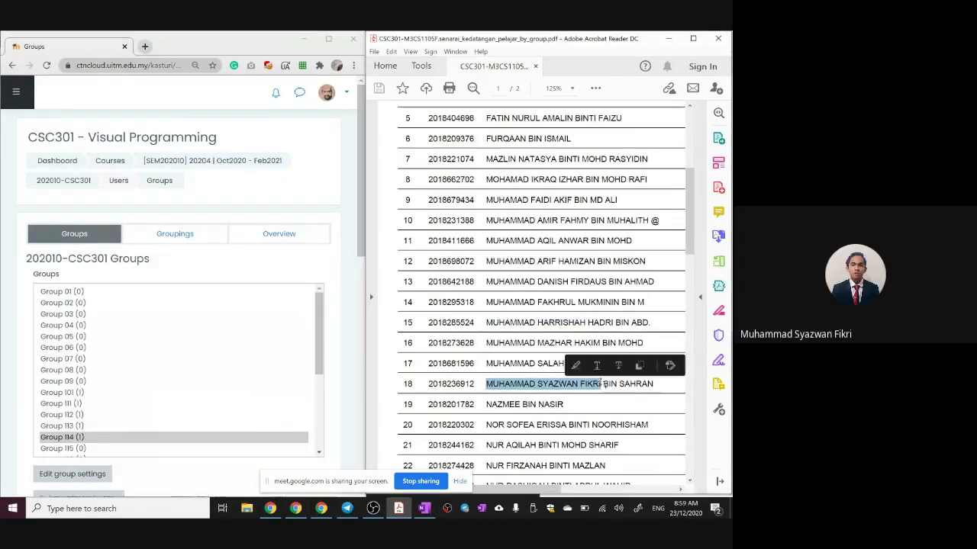
scroll(67, 369, "down", 10)
scroll(67, 370, "up", 2)
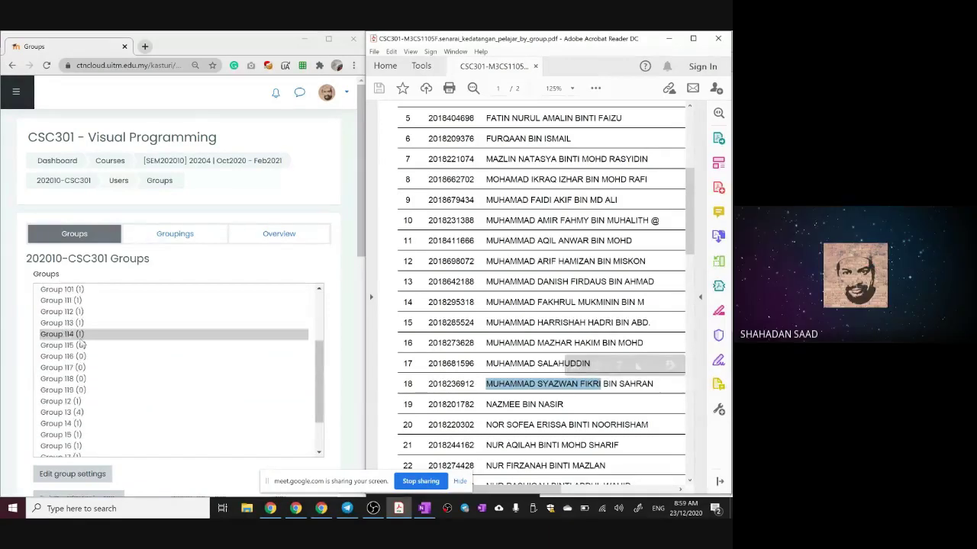
left_click(66, 344)
scroll(14, 363, "down", 1)
scroll(14, 363, "down", 5)
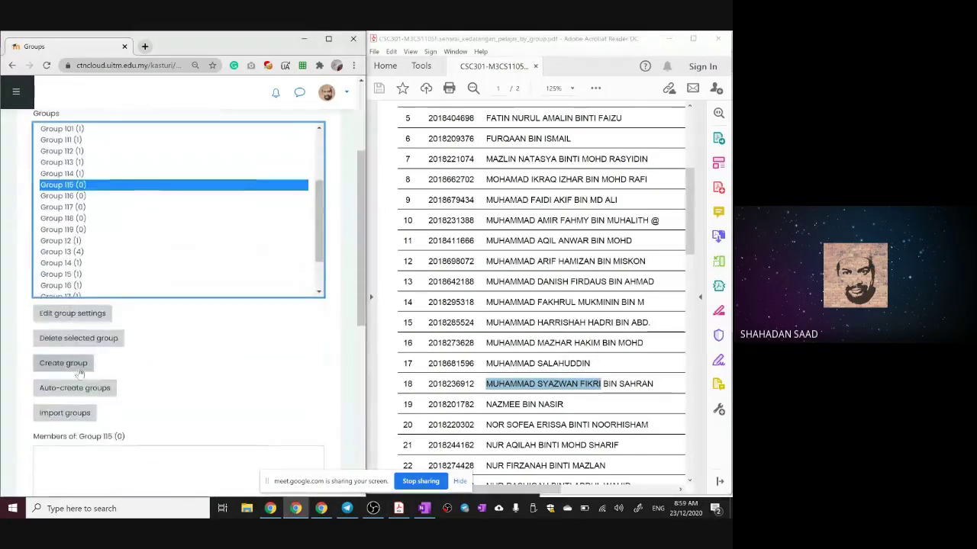
left_click(75, 408)
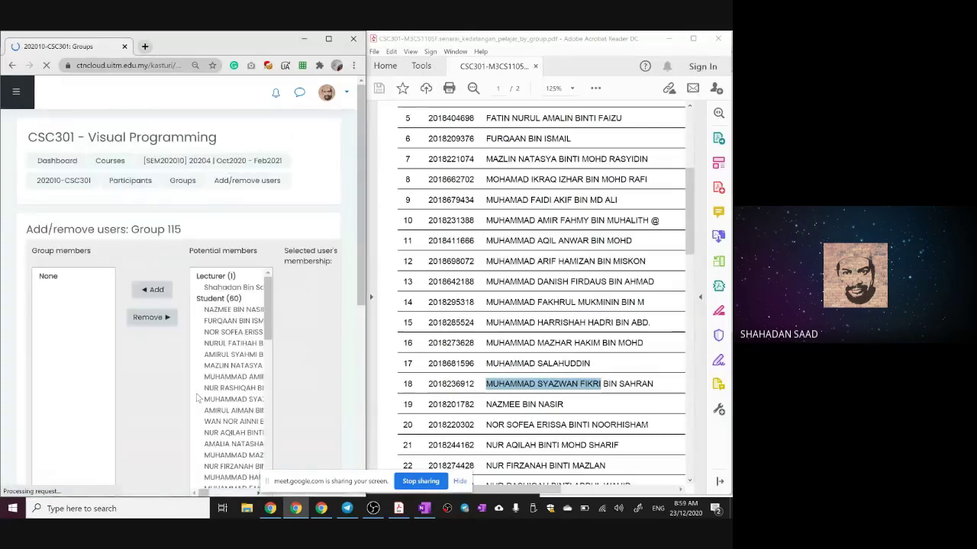
Search for that student in Potential members, add them to Group 115, and go back to groups.
scroll(199, 397, "down", 5)
left_click(232, 305)
key("ctrl+v")
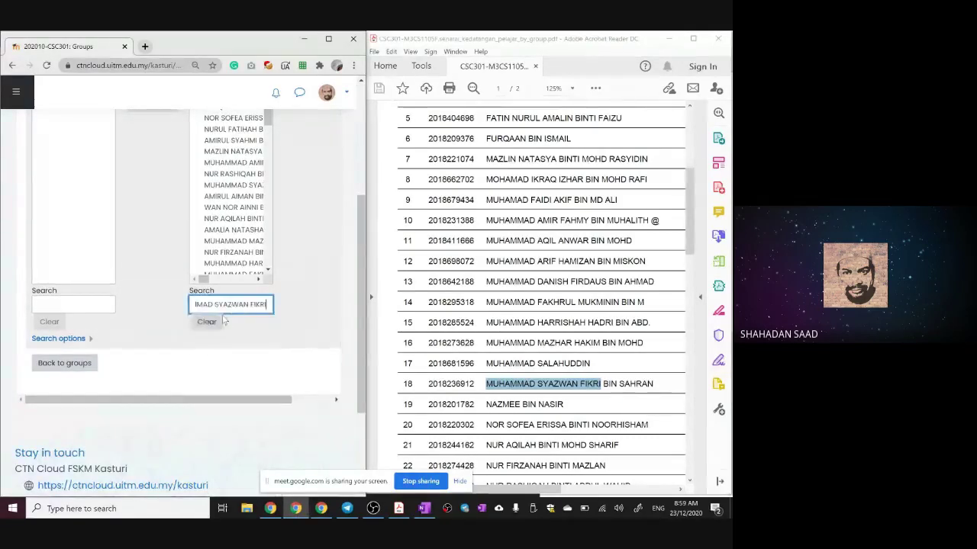
scroll(163, 341, "up", 2)
left_click(238, 180)
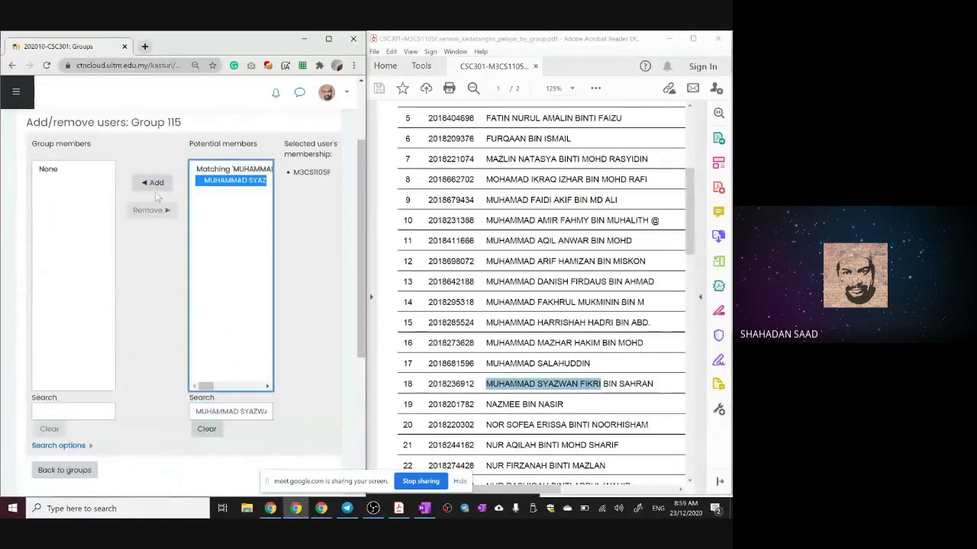
left_click(154, 182)
scroll(128, 342, "down", 3)
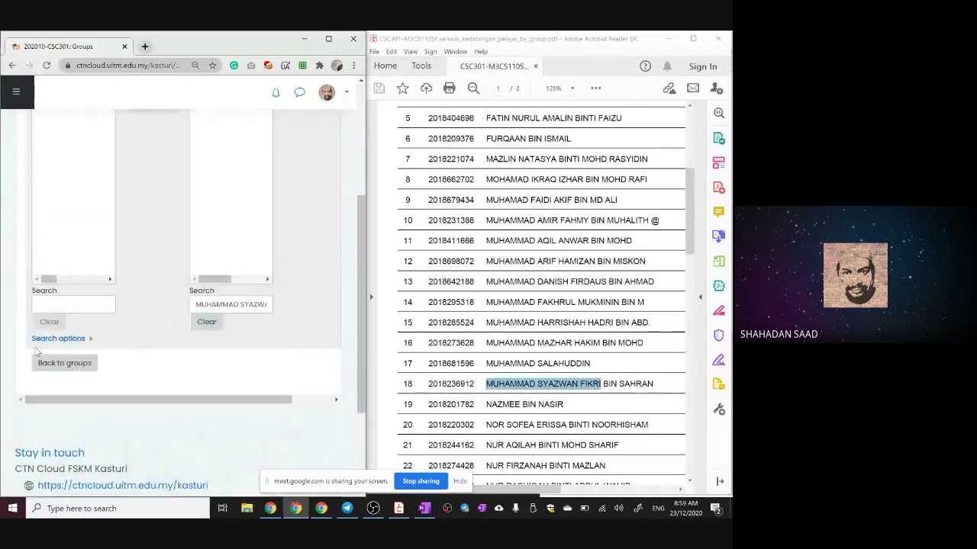
left_click(40, 362)
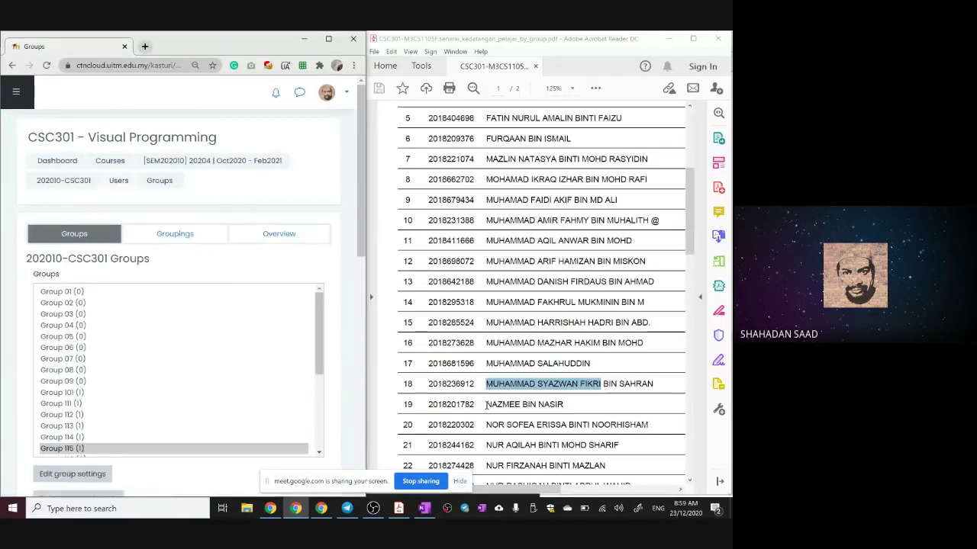
scroll(122, 389, "down", 3)
Choose Group 116, select the row 19 student's name in the PDF, and open its membership editor.
left_click(67, 303)
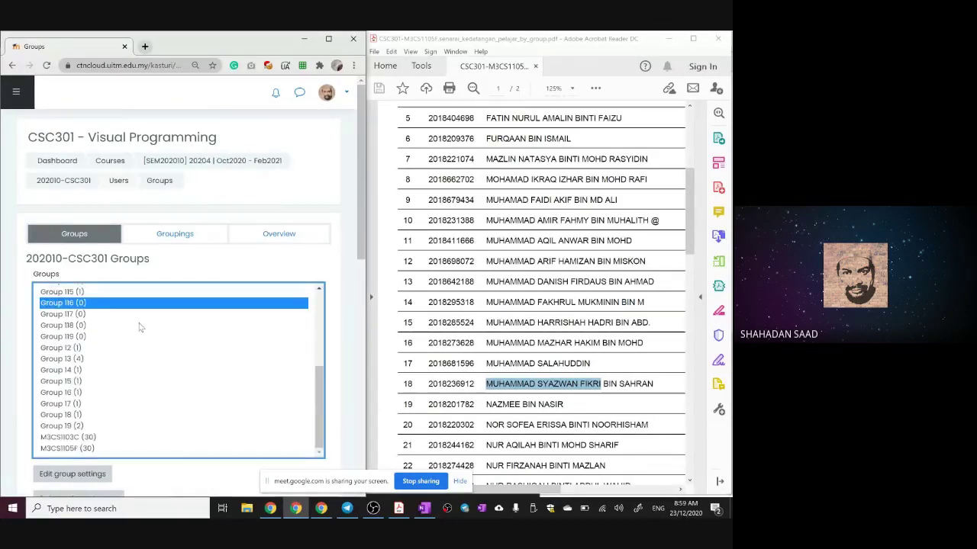
double_click(498, 405)
key("ctrl+c")
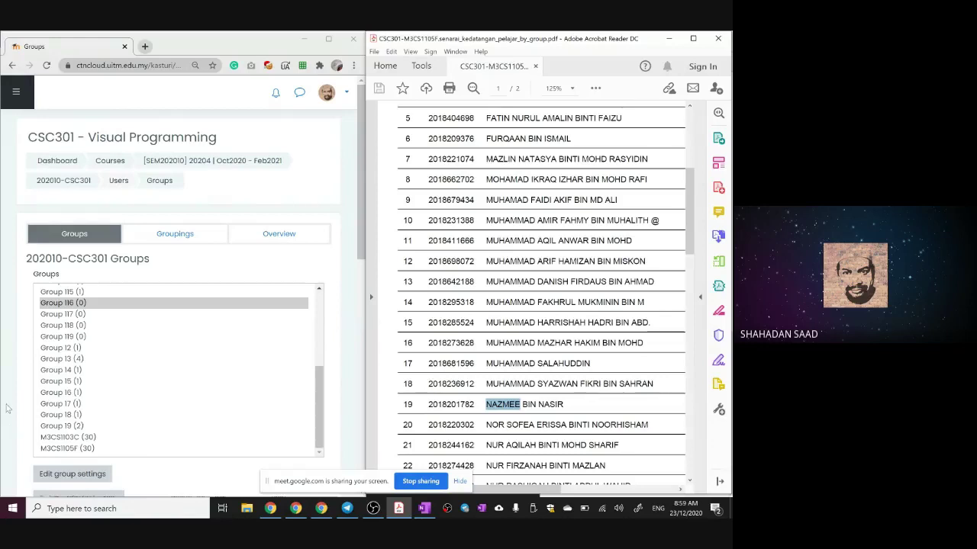
scroll(10, 409, "down", 1)
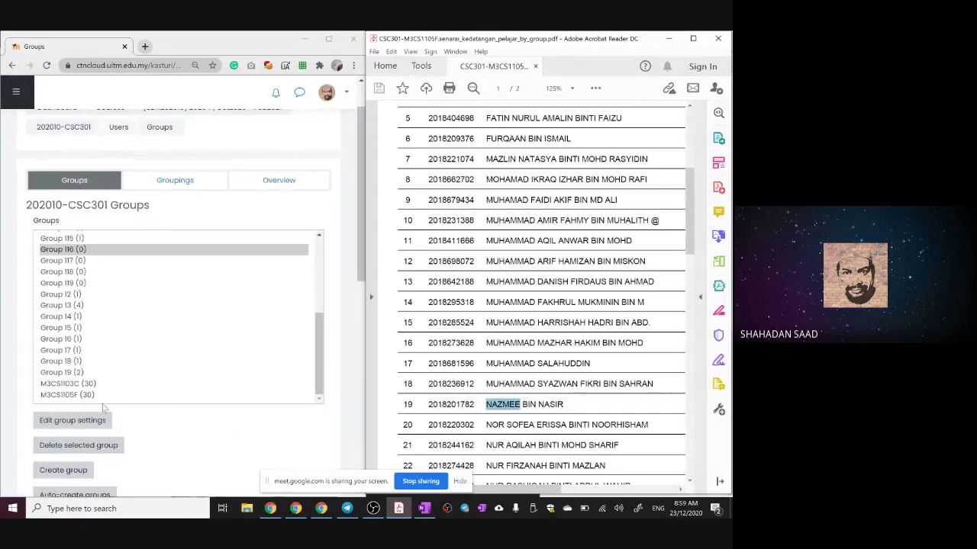
scroll(137, 420, "down", 3)
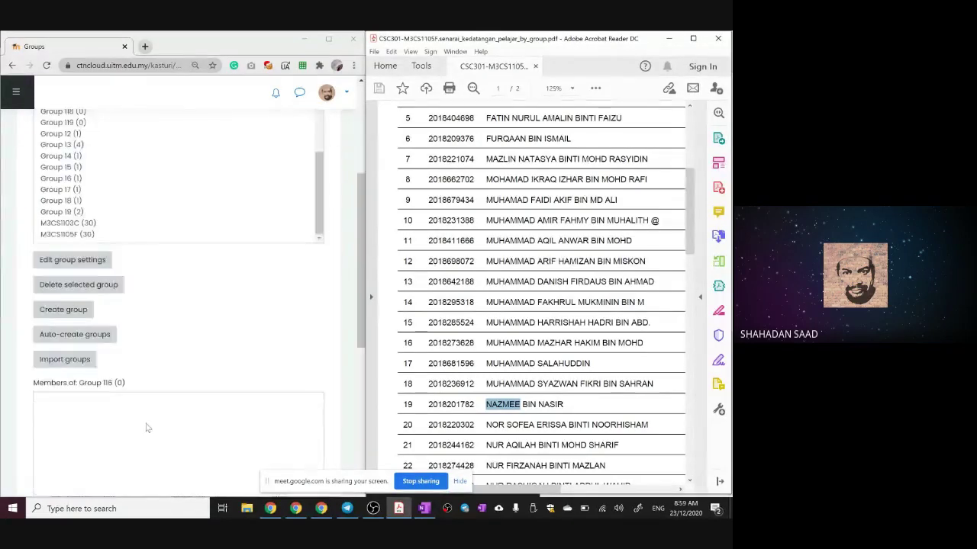
scroll(118, 418, "down", 3)
left_click(97, 405)
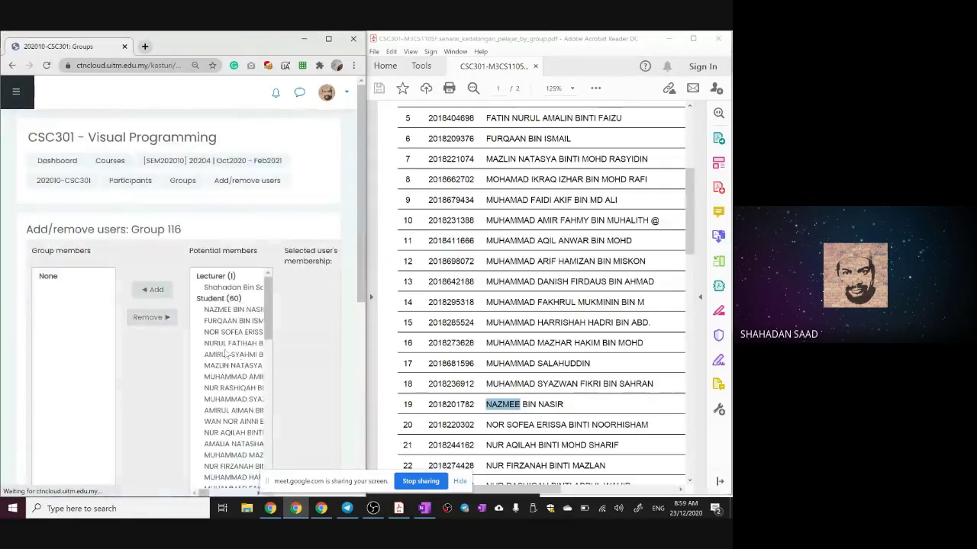
Search for the row 19 student, add them to Group 116, and go back to groups.
scroll(122, 375, "down", 3)
left_click(223, 362)
key("ctrl+v")
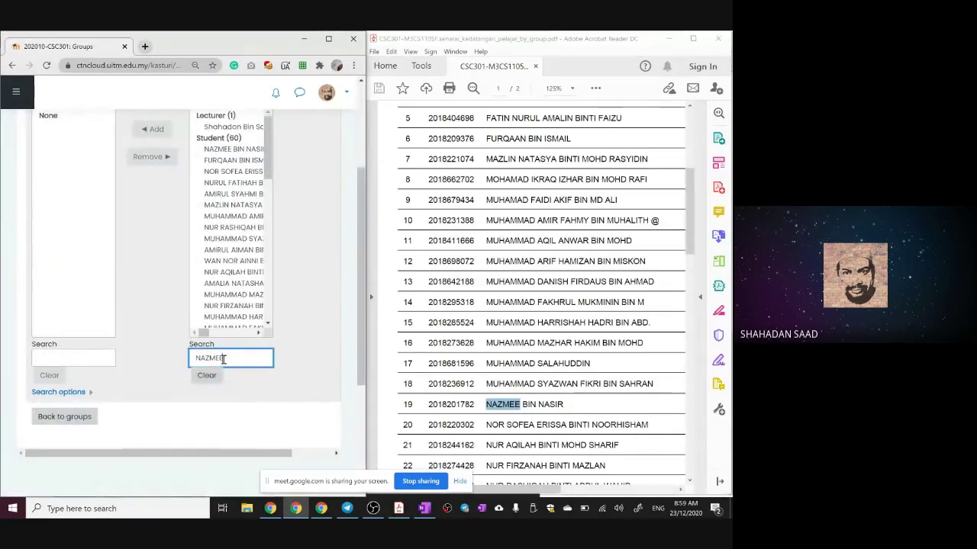
scroll(306, 376, "up", 2)
left_click(237, 233)
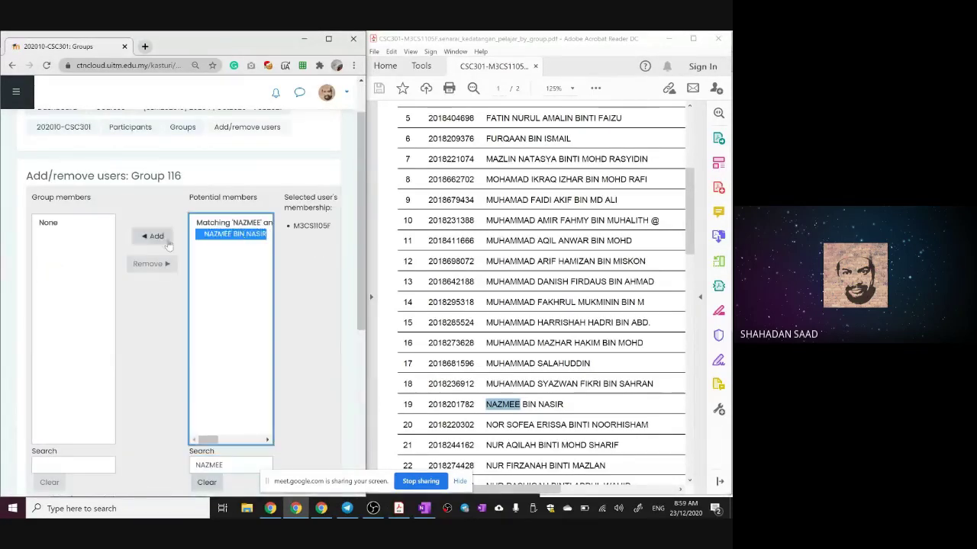
left_click(152, 235)
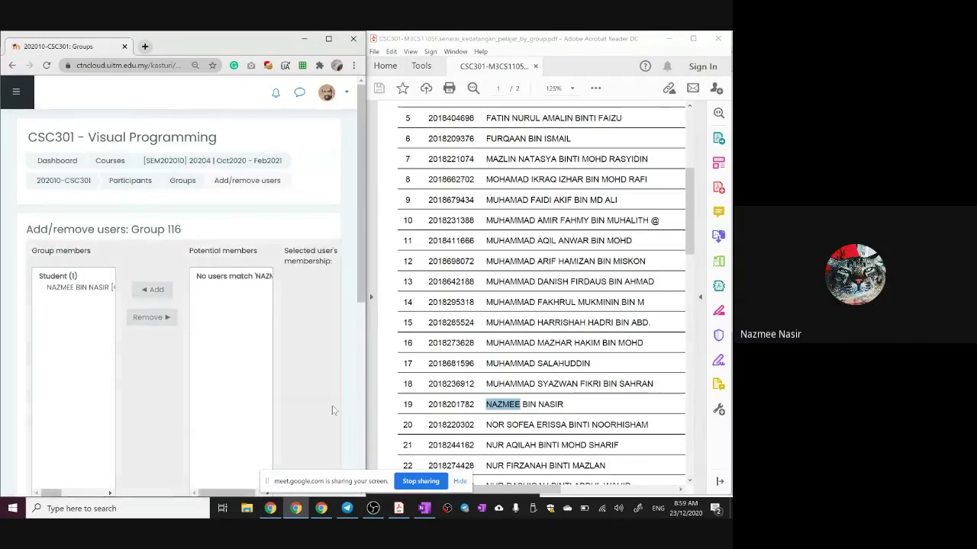
scroll(172, 412, "down", 5)
left_click(67, 364)
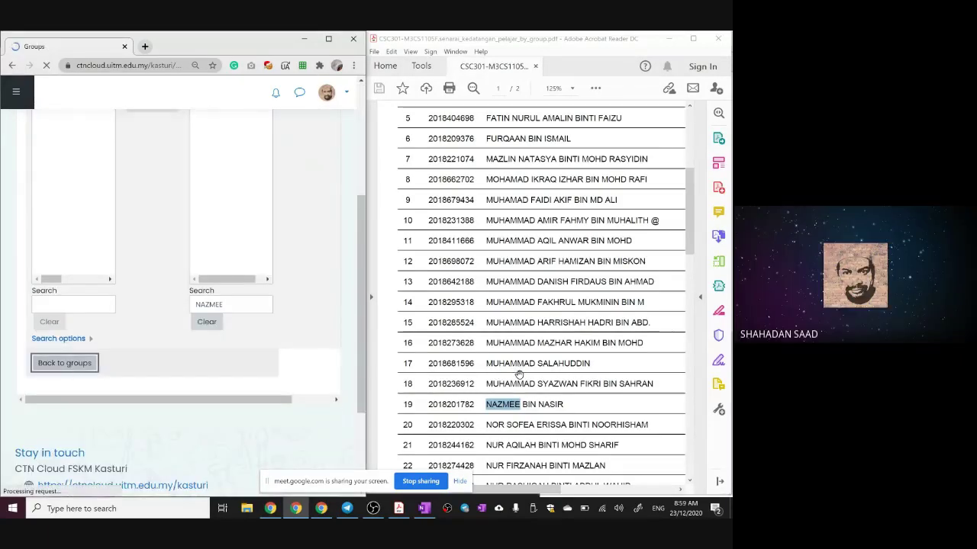
scroll(519, 375, "down", 1)
scroll(519, 375, "down", 3)
scroll(90, 384, "down", 3)
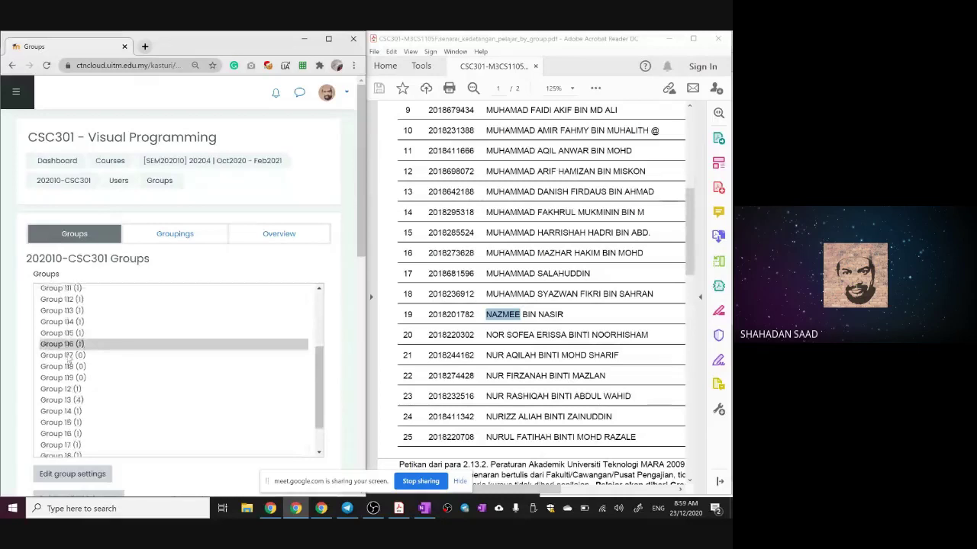
Choose Group 117 and open its membership editor.
left_click(69, 356)
scroll(69, 359, "down", 5)
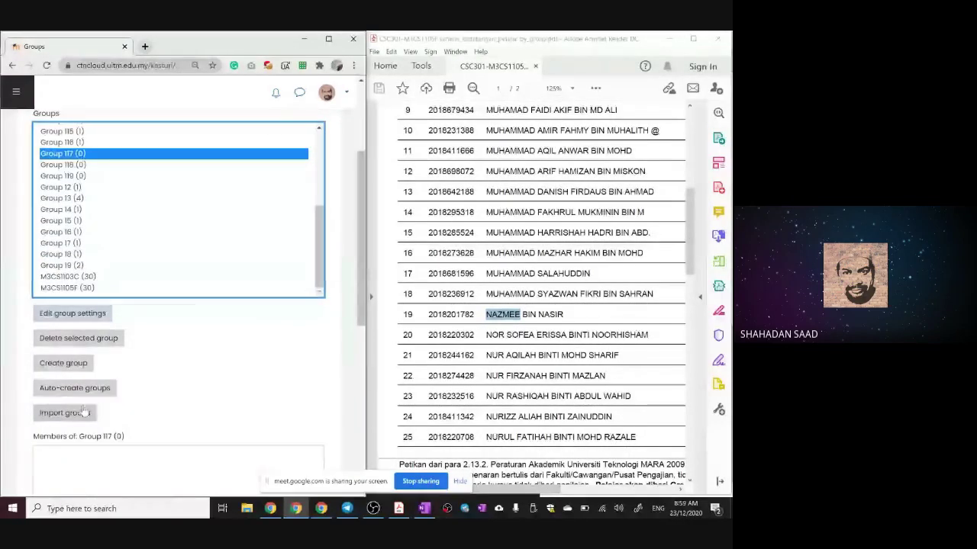
scroll(83, 412, "down", 3)
left_click(80, 408)
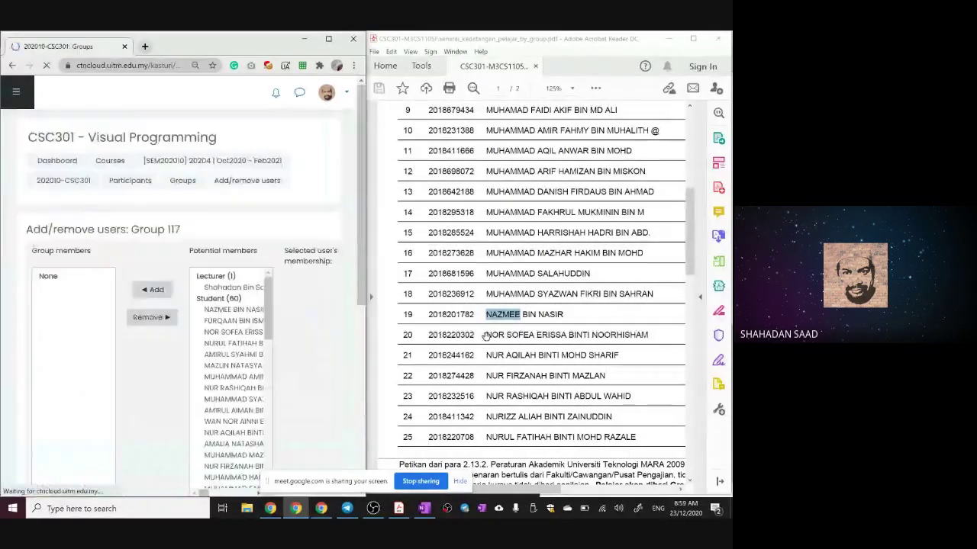
Search for the row 20 student from the PDF, add them to Group 117, and go back to groups.
double_click(489, 336)
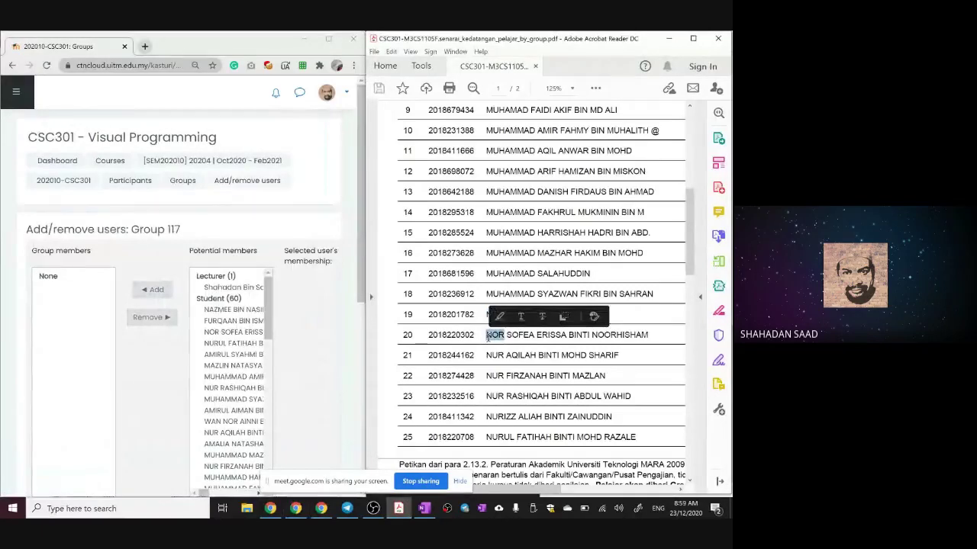
left_click(531, 335)
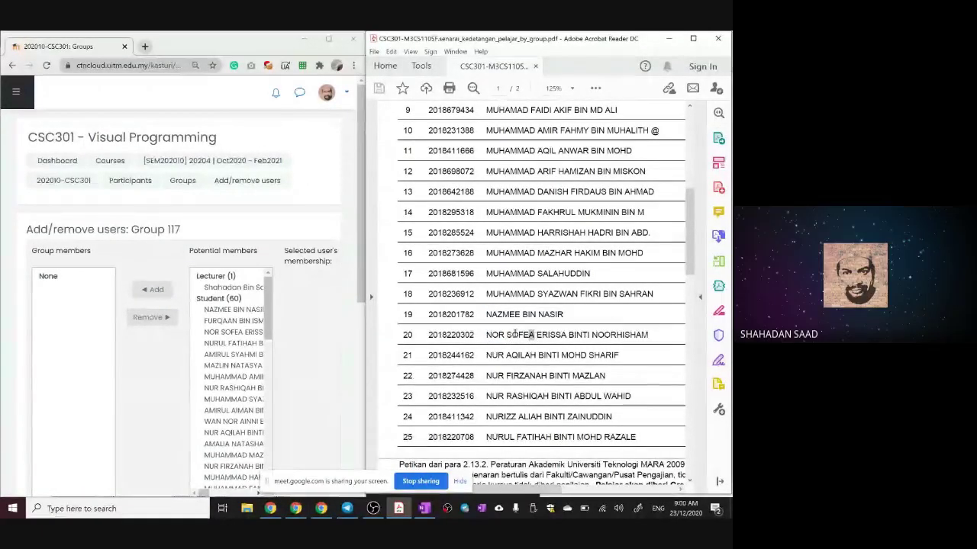
left_click_drag(488, 333, 487, 333)
key("ctrl+c")
scroll(206, 318, "down", 3)
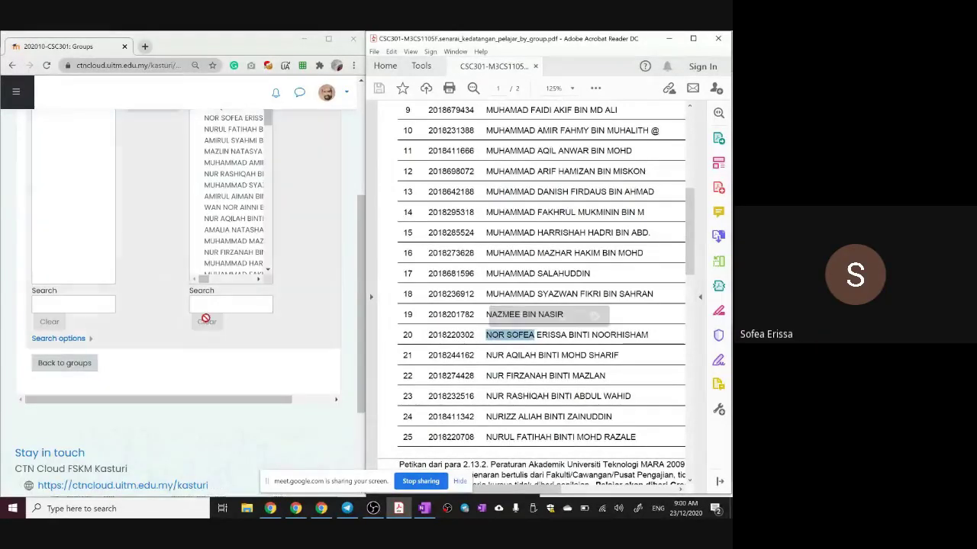
left_click(214, 307)
key("ctrl+v")
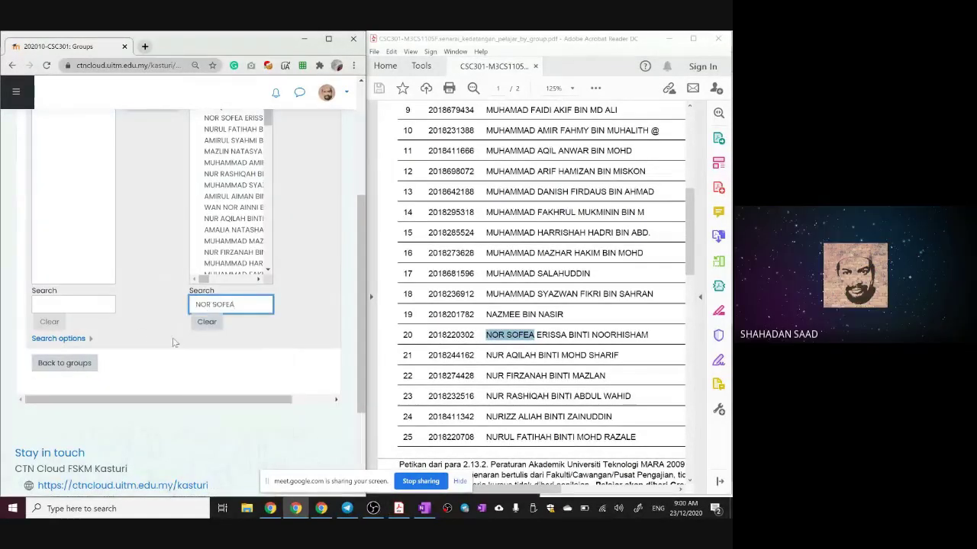
left_click(243, 127)
left_click(152, 129)
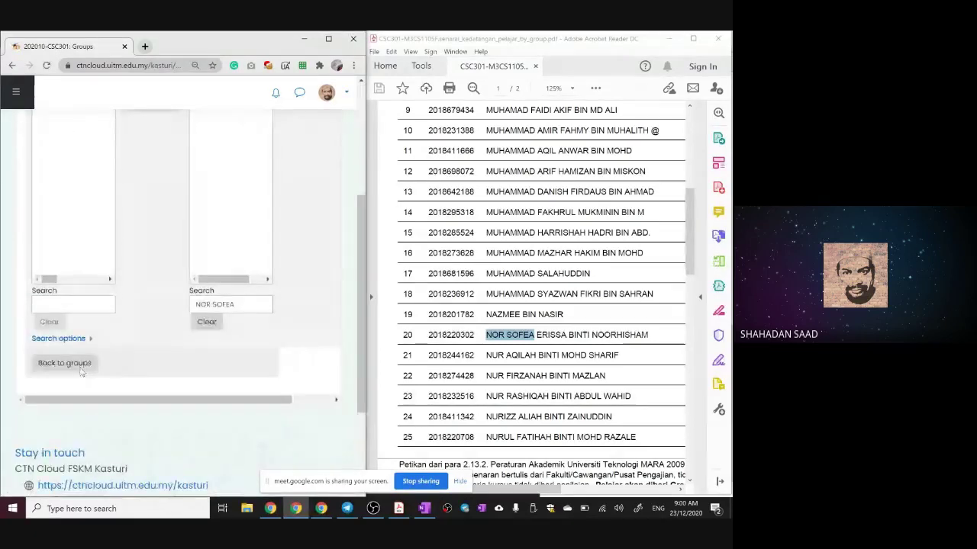
left_click(64, 362)
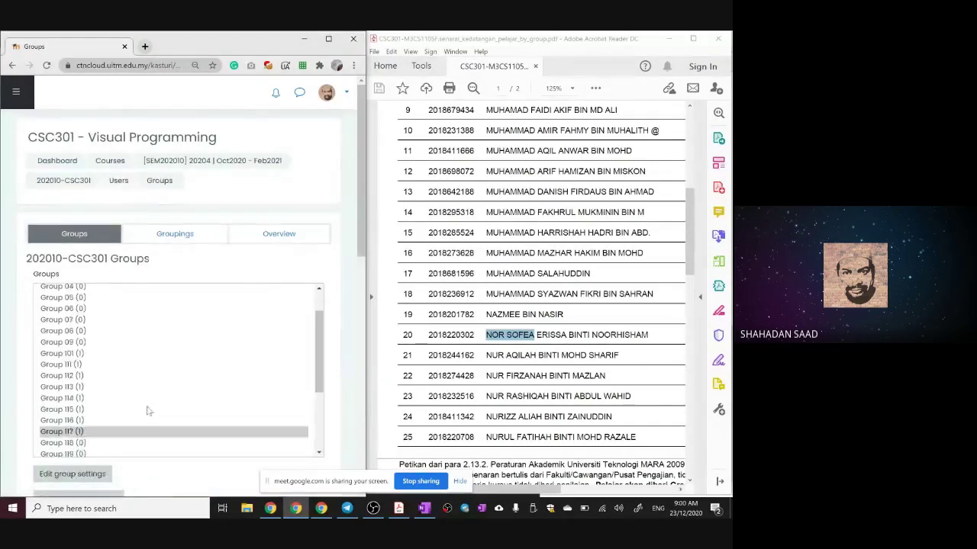
Select the row 21 student's name in the PDF and add that student to Group 118.
double_click(522, 356)
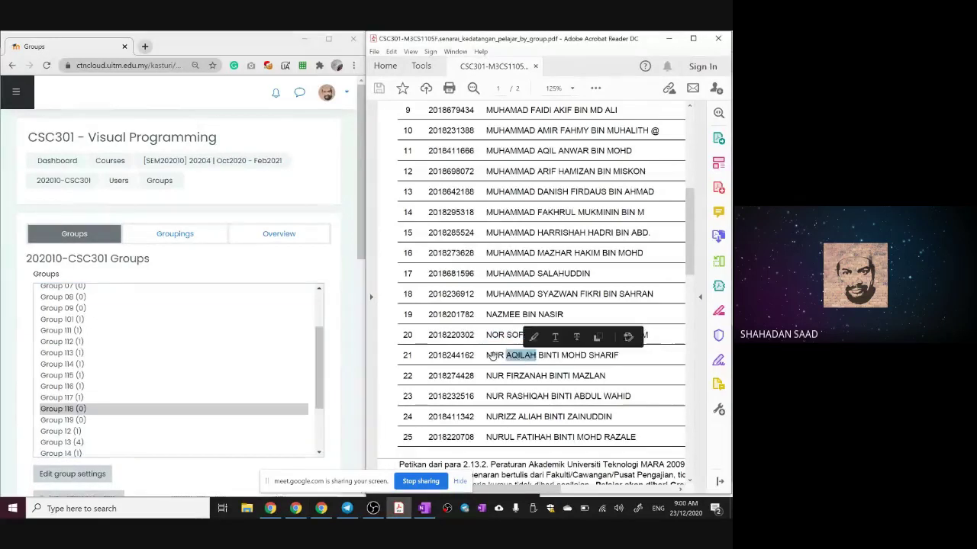
left_click_drag(487, 356, 536, 356)
key("ctrl+c")
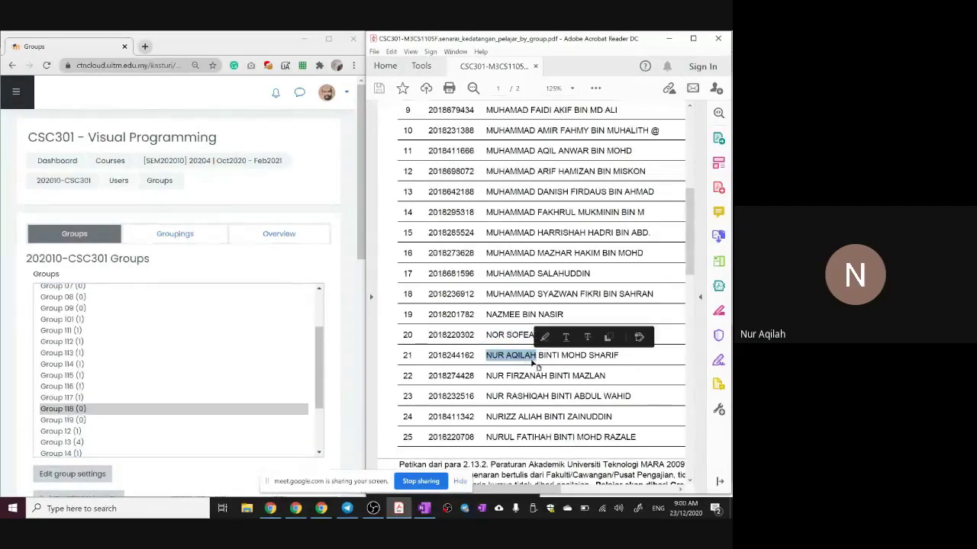
scroll(80, 422, "down", 3)
scroll(80, 422, "down", 5)
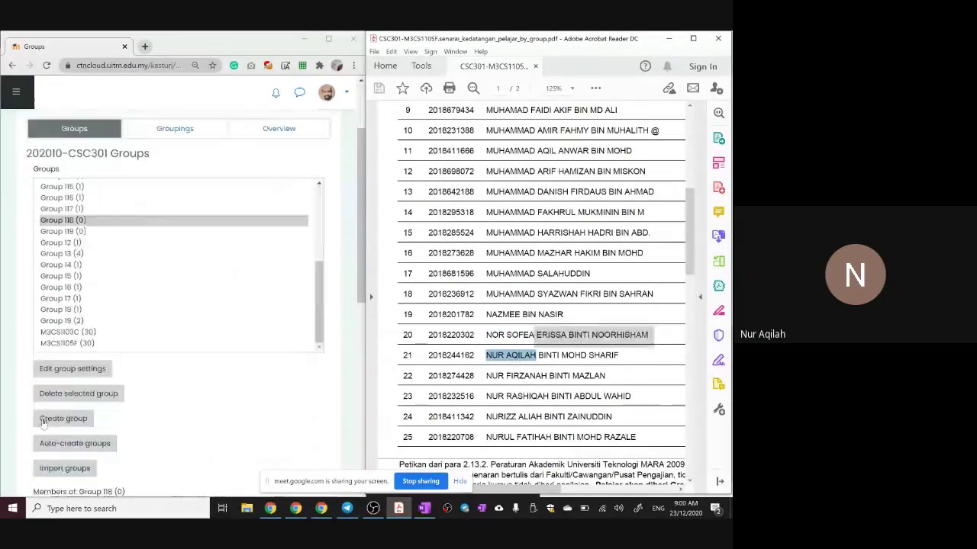
left_click(69, 405)
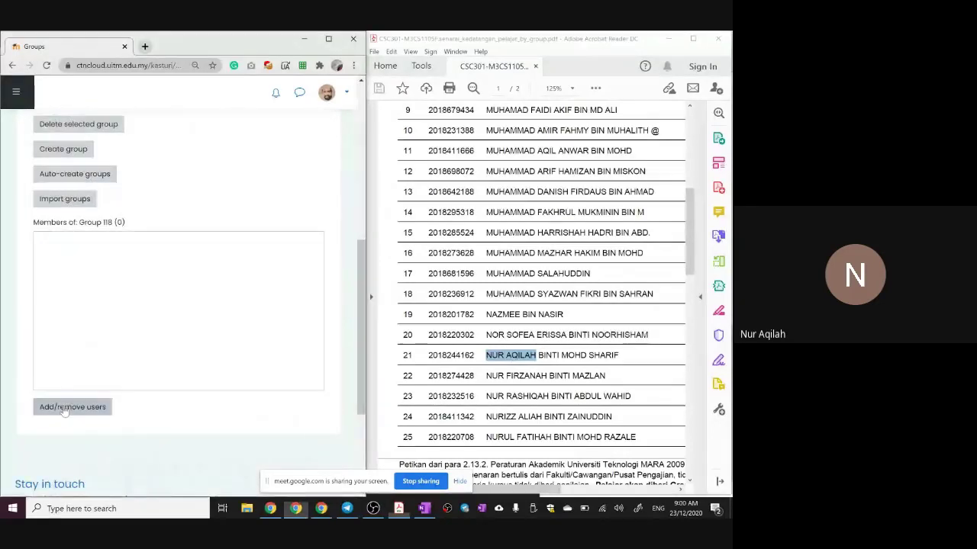
scroll(126, 400, "down", 2)
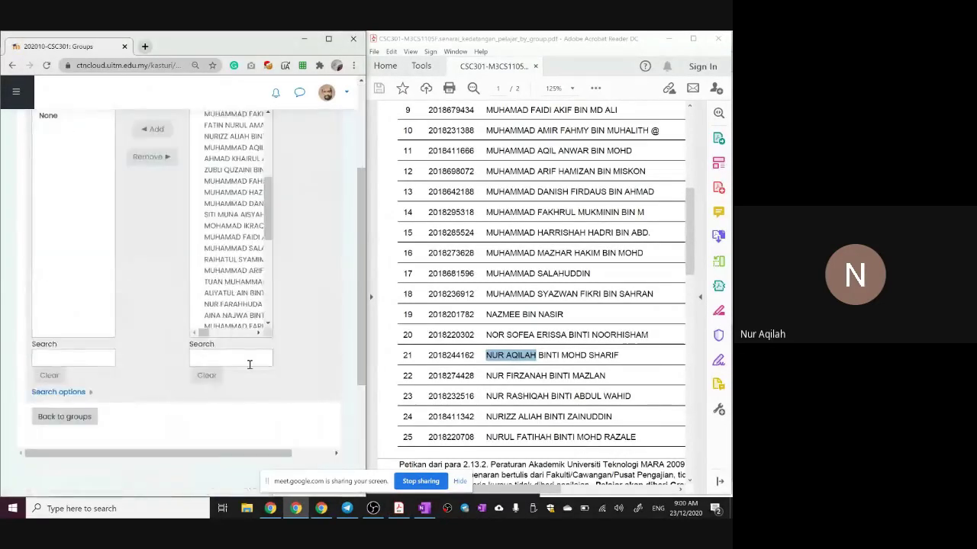
left_click(248, 359)
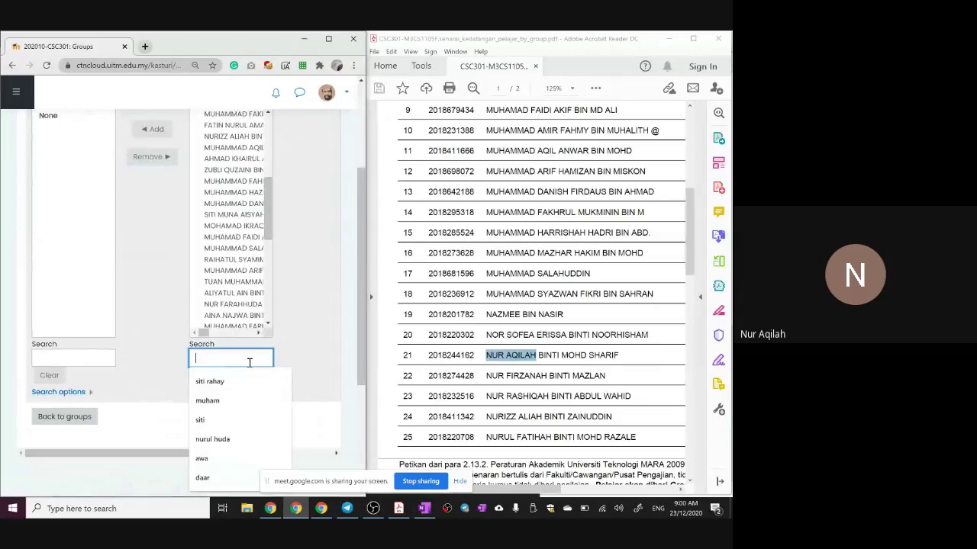
key("ctrl+v")
left_click(263, 129)
left_click(153, 129)
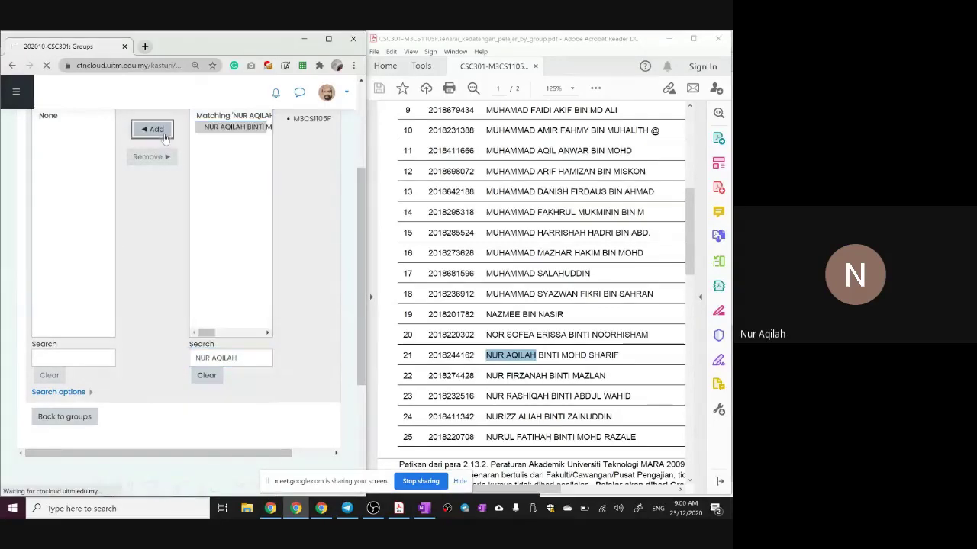
Broaden the search to one name word and add the row 23 student to Group 118.
scroll(273, 344, "down", 2)
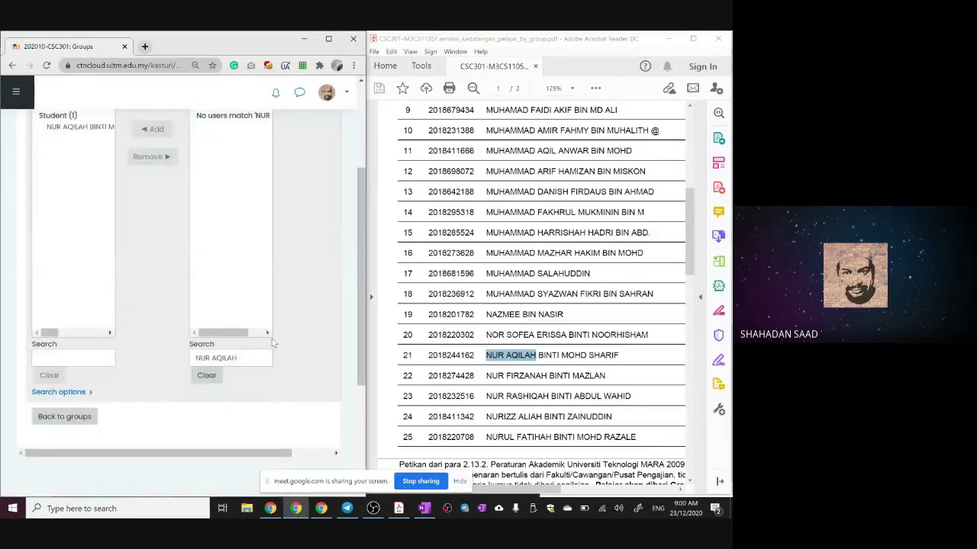
left_click_drag(215, 357, 245, 357)
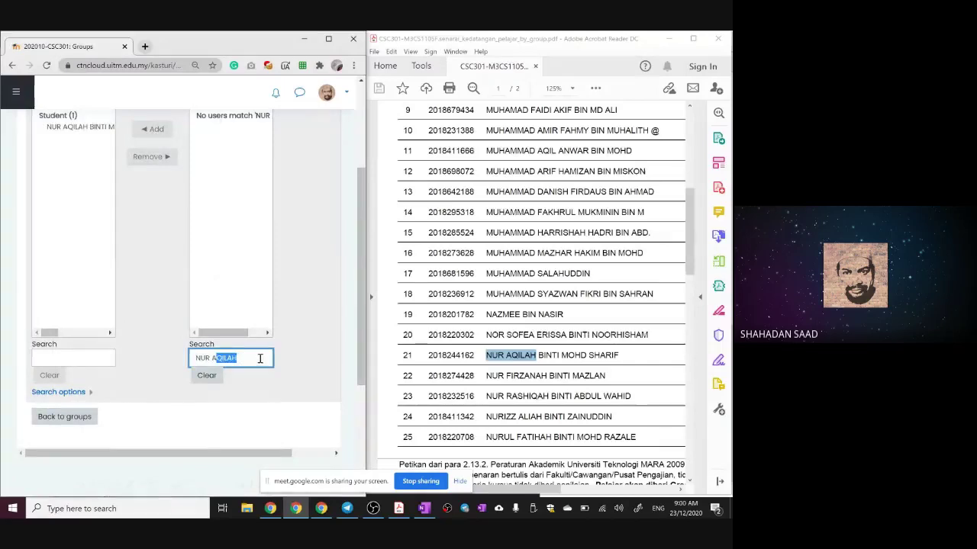
key("BackSpace")
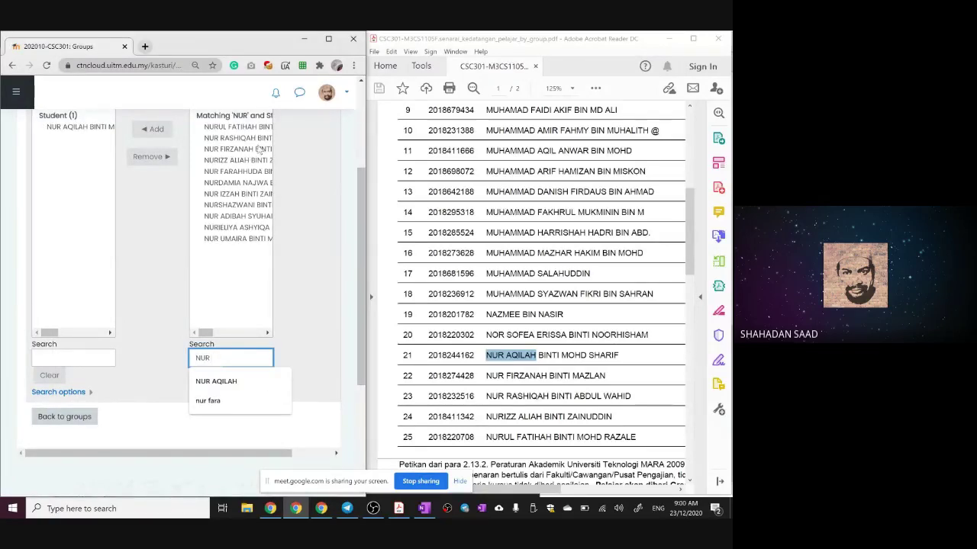
left_click(258, 145)
left_click(156, 129)
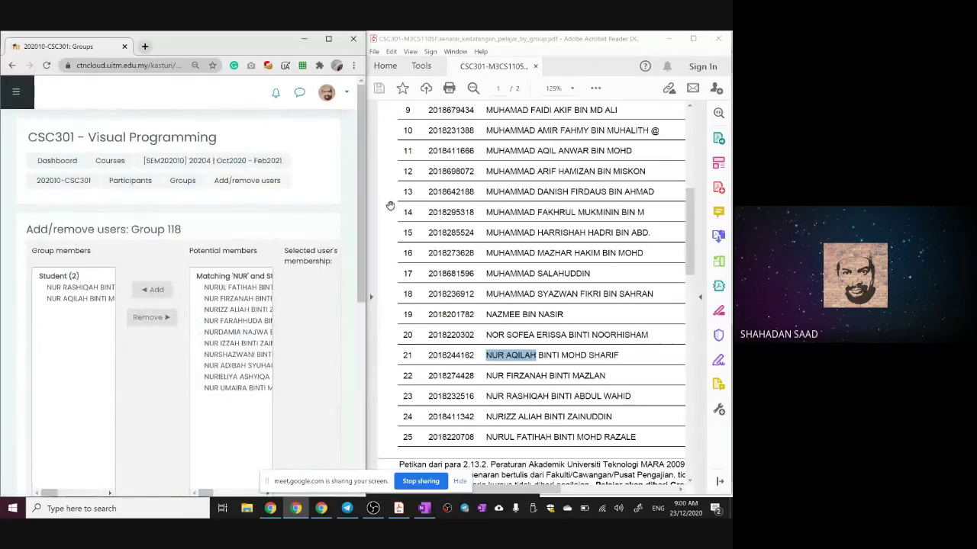
Remove both students from Group 118's members and go back to groups.
scroll(554, 284, "up", 5)
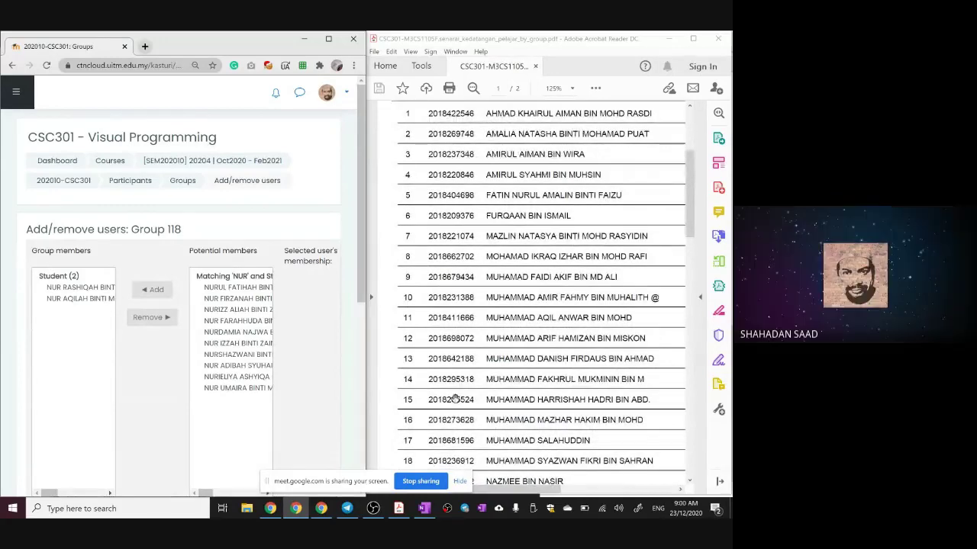
scroll(101, 292, "down", 3)
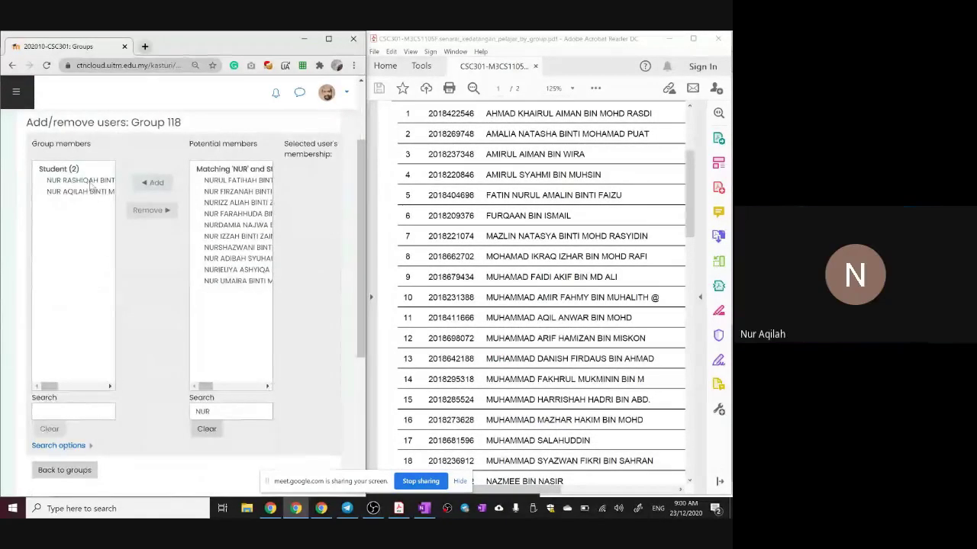
left_click(101, 181)
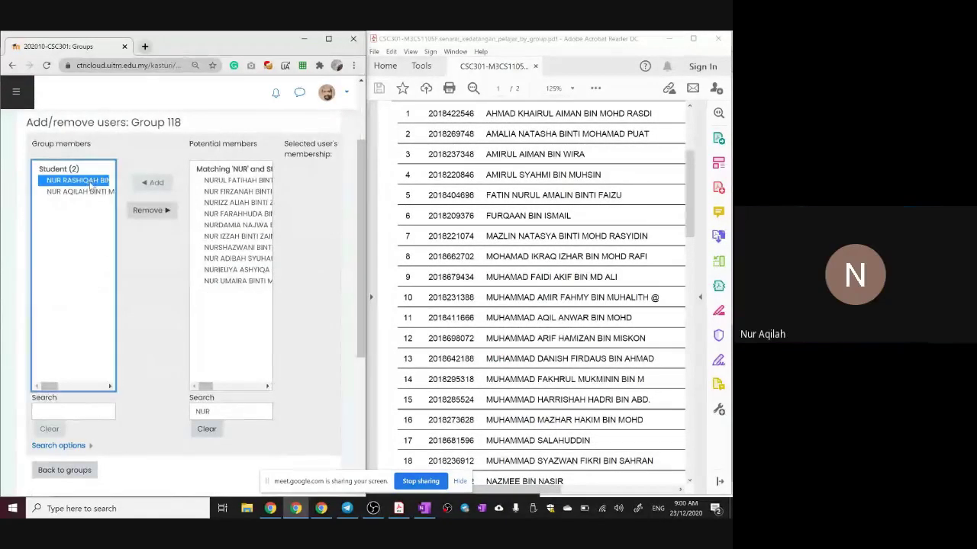
left_click(152, 218)
scroll(102, 328, "down", 3)
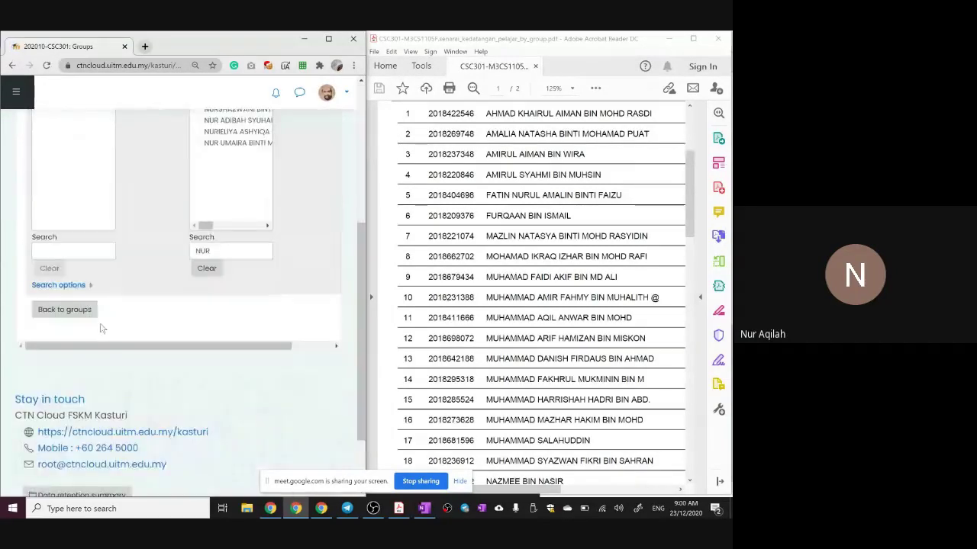
left_click(66, 310)
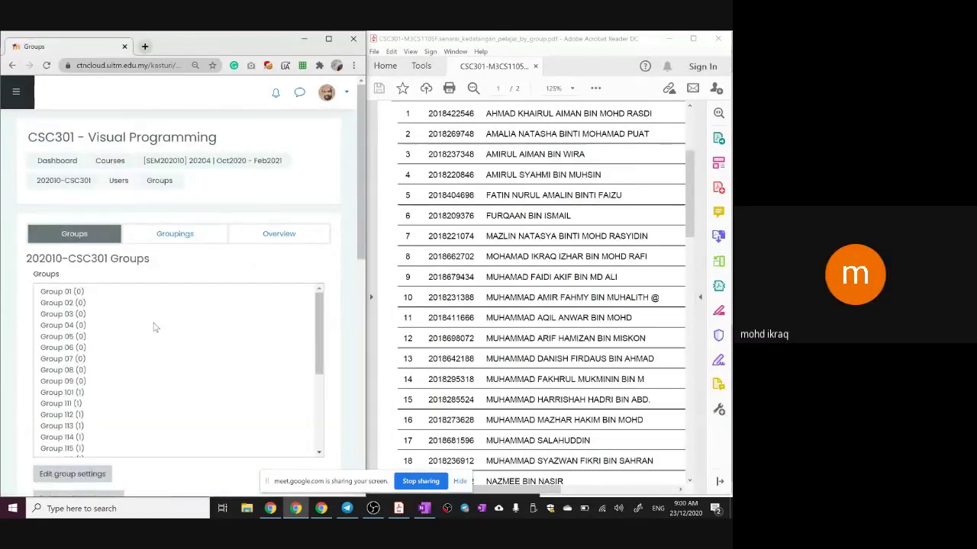
Choose Group 12 and open its member management.
scroll(122, 336, "down", 4)
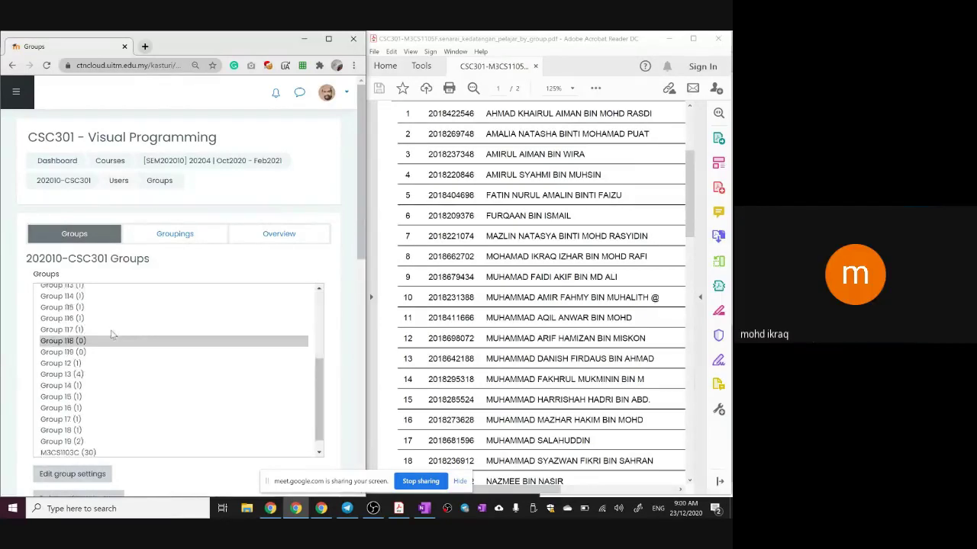
left_click(77, 348)
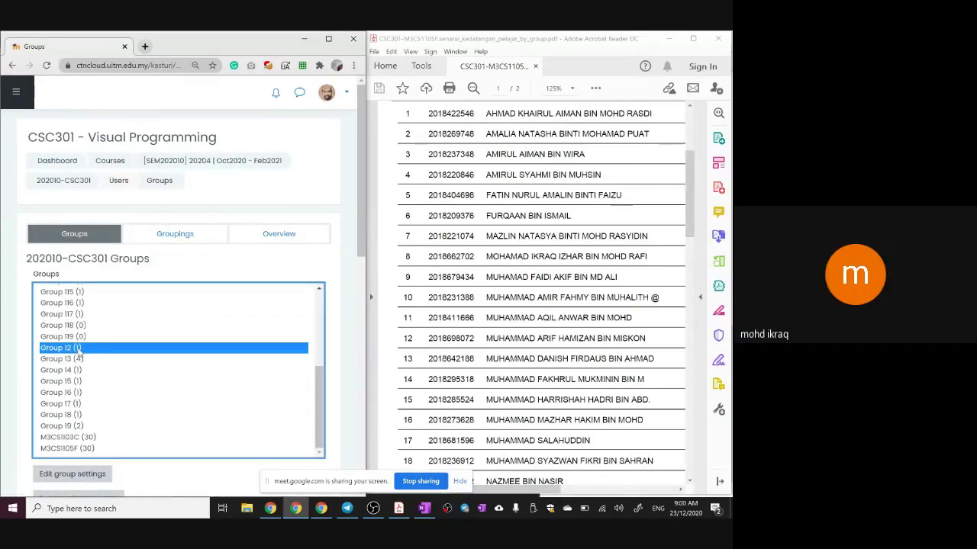
scroll(132, 330, "down", 4)
scroll(131, 331, "down", 4)
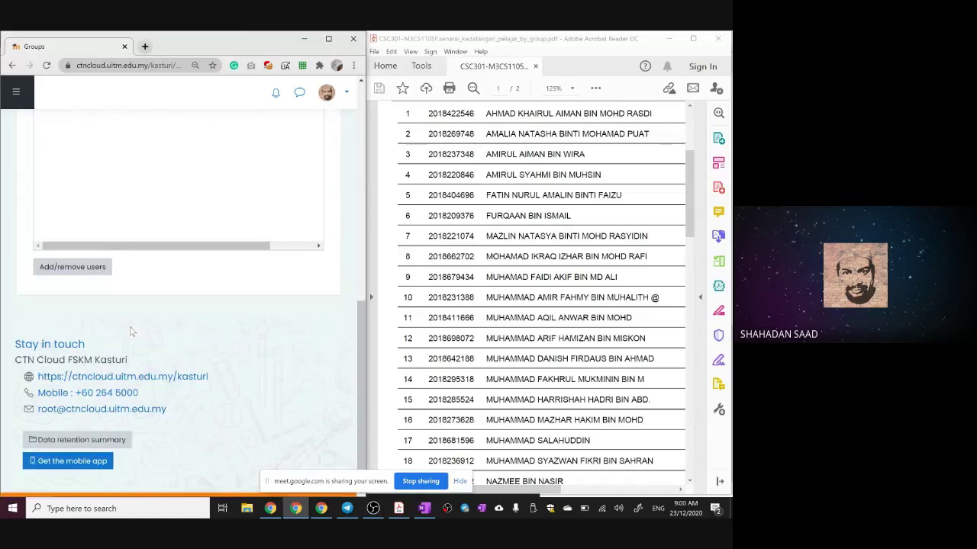
left_click(72, 262)
Search Potential members by the student's full name and add the match to Group 12.
scroll(210, 284, "down", 3)
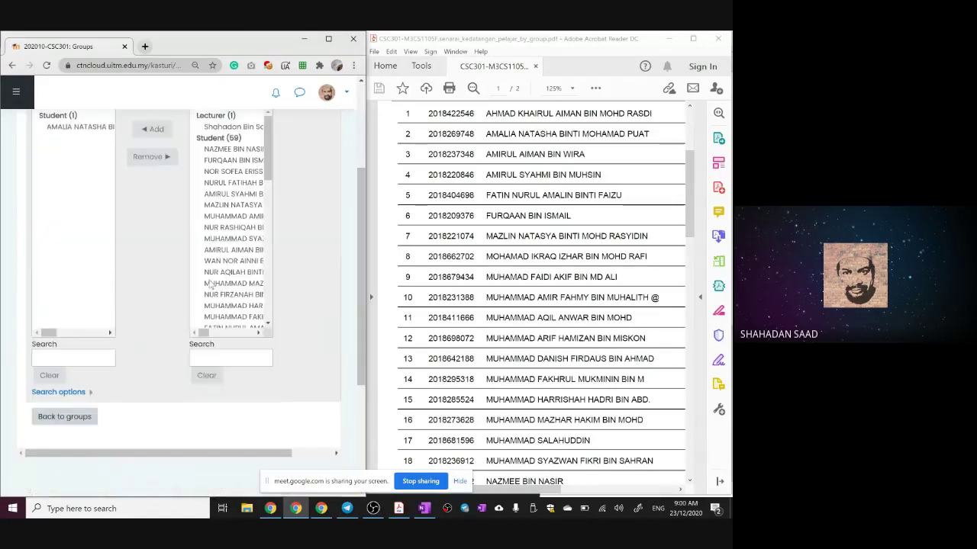
left_click(230, 359)
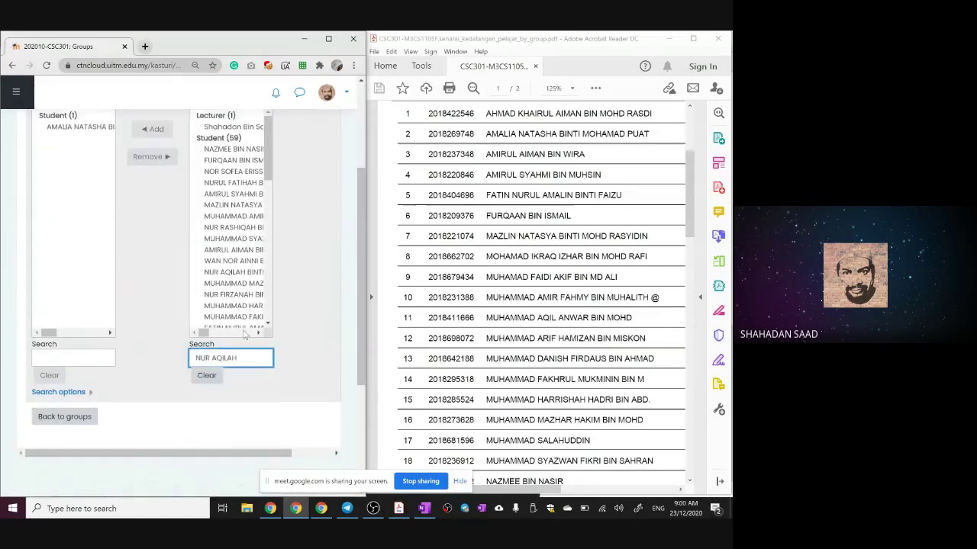
left_click(236, 126)
left_click(152, 129)
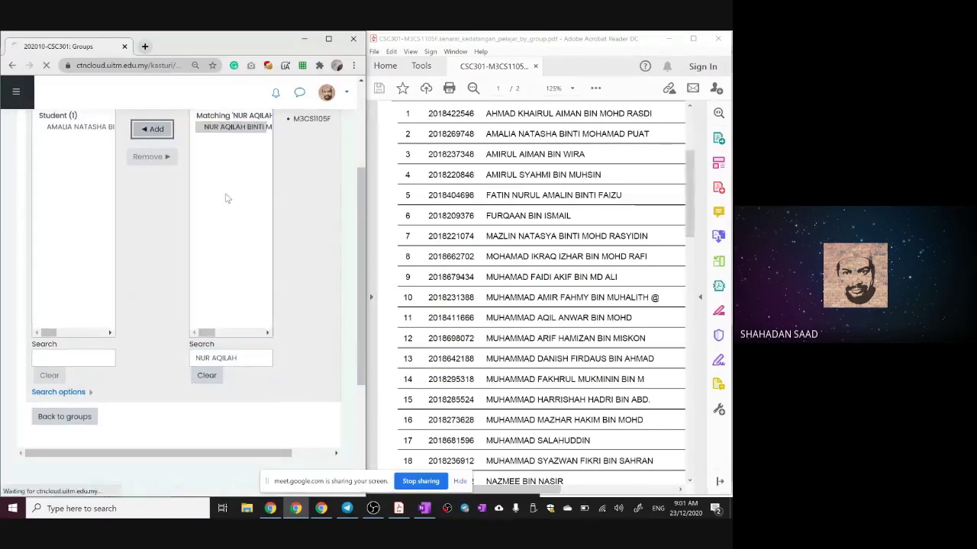
Shorten the search to the first name, add another matching student to Group 12, and go back to groups.
scroll(202, 333, "down", 3)
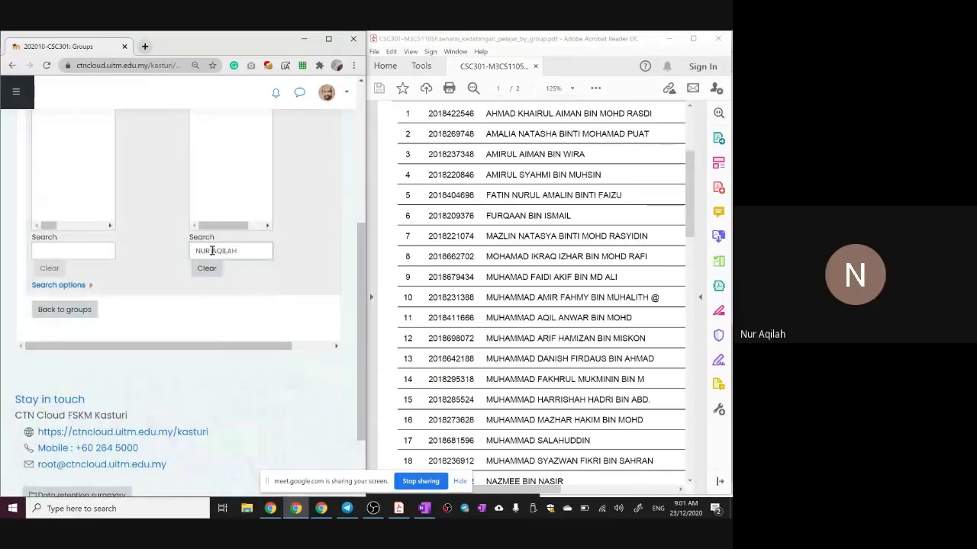
double_click(261, 258)
key("BackSpace")
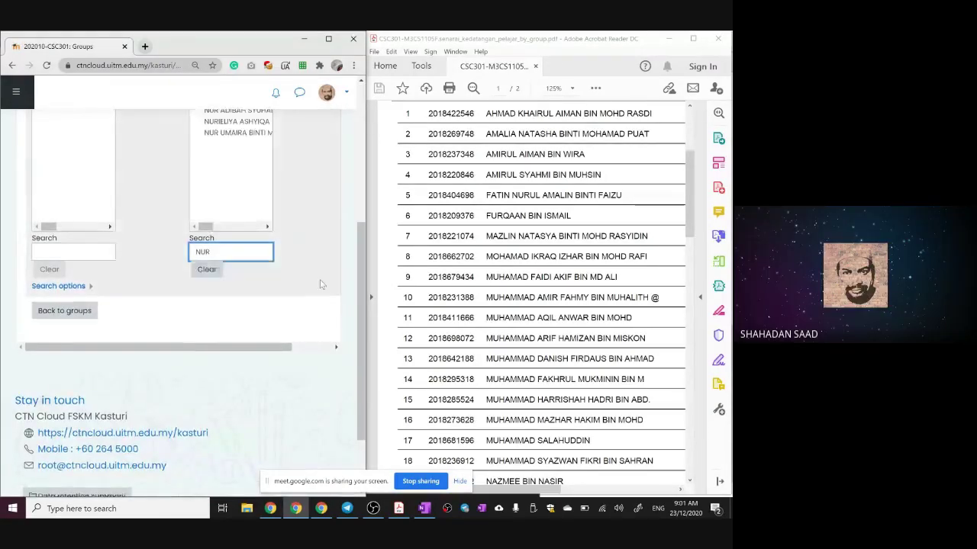
left_click(240, 191)
left_click(152, 182)
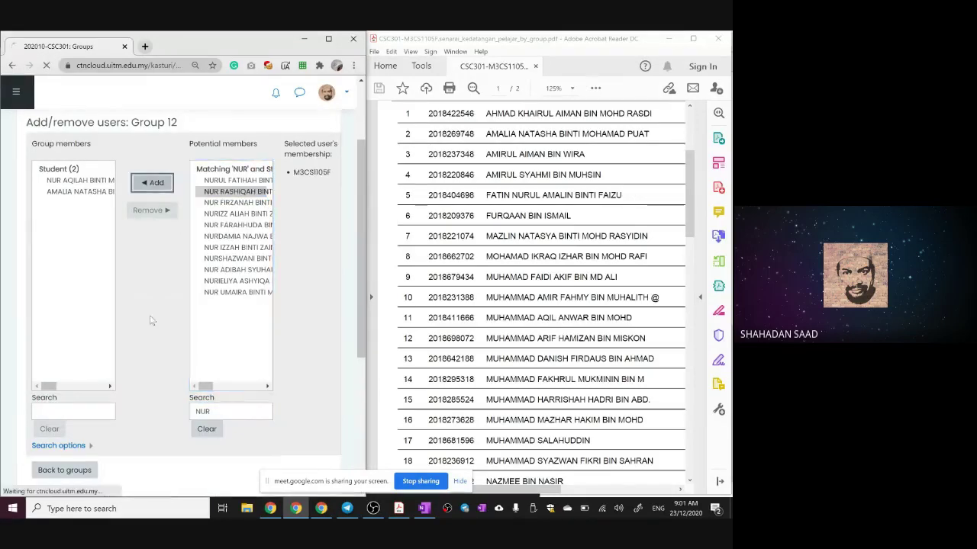
scroll(149, 353, "down", 3)
left_click(74, 311)
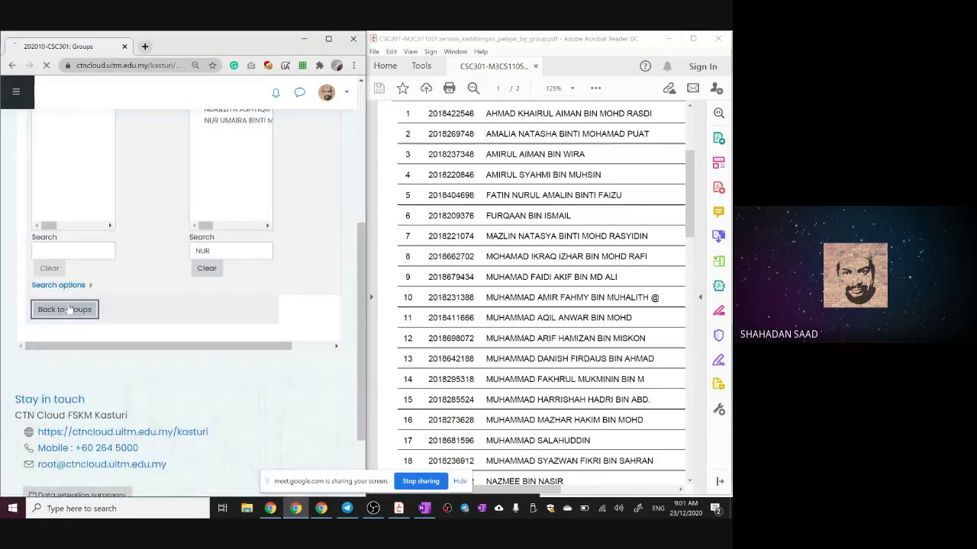
scroll(157, 331, "down", 2)
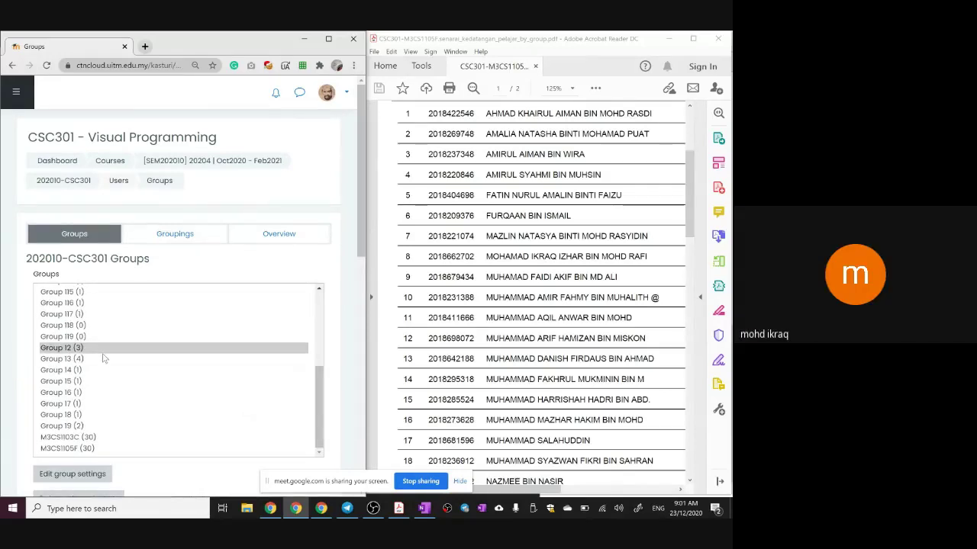
scroll(105, 358, "down", 2)
Change Group 12's name to Group 102 in its group settings and save.
left_click(73, 367)
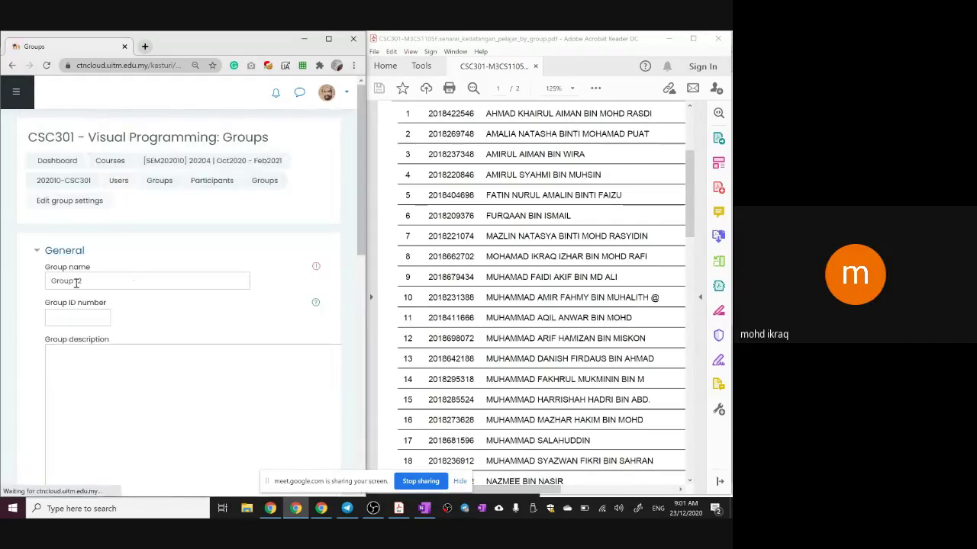
left_click(76, 281)
scroll(26, 337, "down", 1)
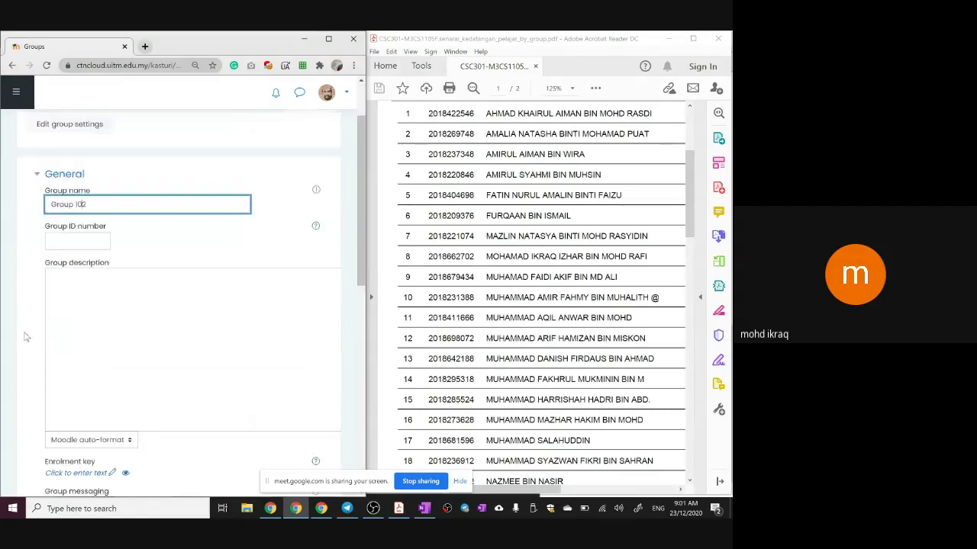
scroll(26, 337, "down", 7)
left_click(84, 305)
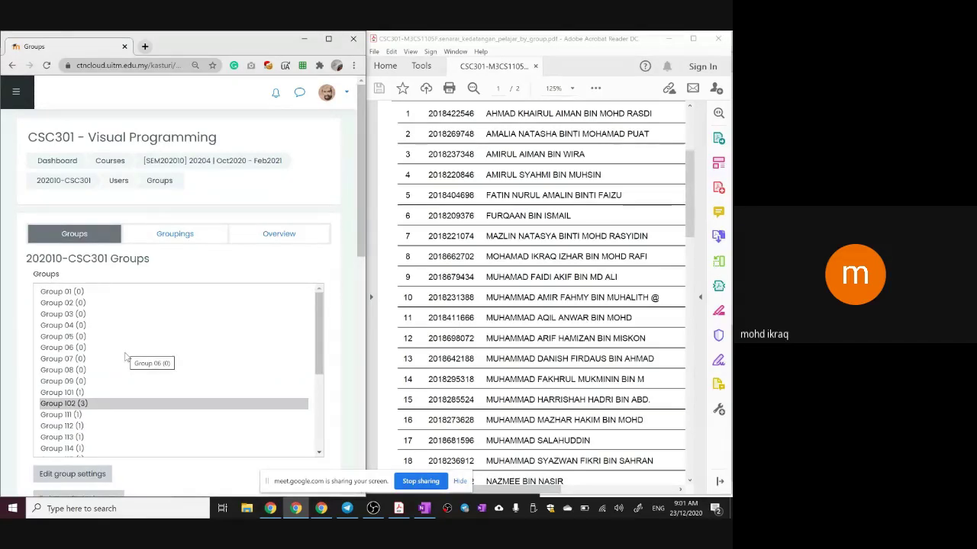
scroll(112, 391, "down", 3)
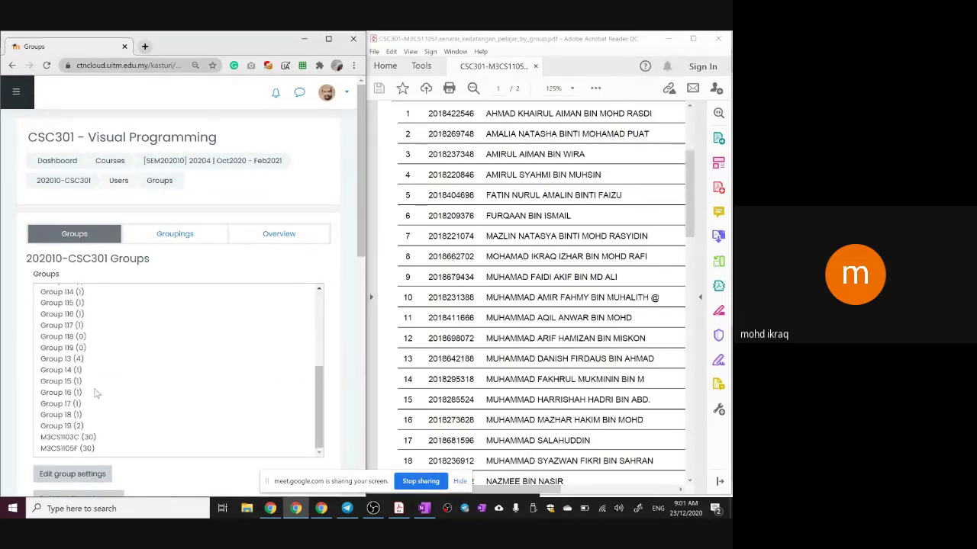
Select Group 118 and copy the row 22 student's name from the attendance PDF.
left_click(67, 336)
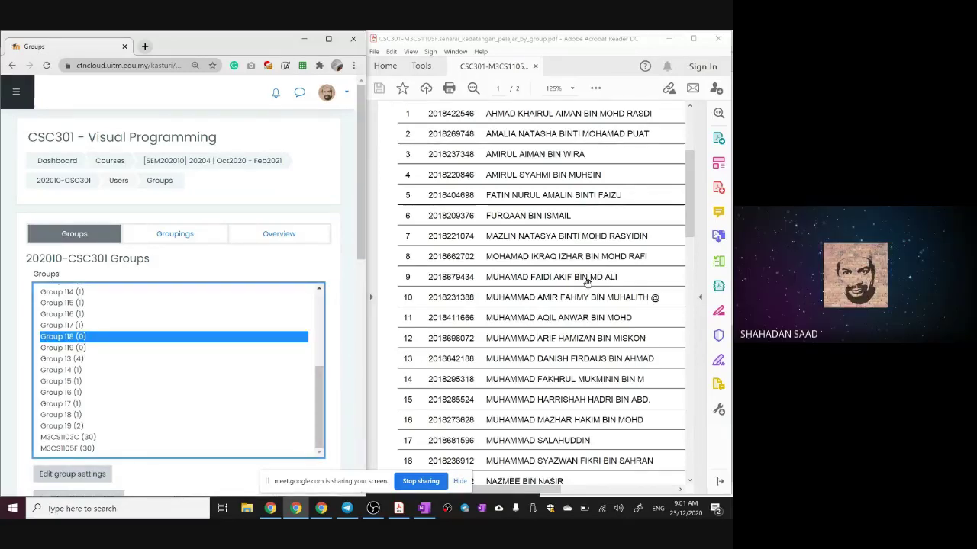
scroll(540, 356, "down", 5)
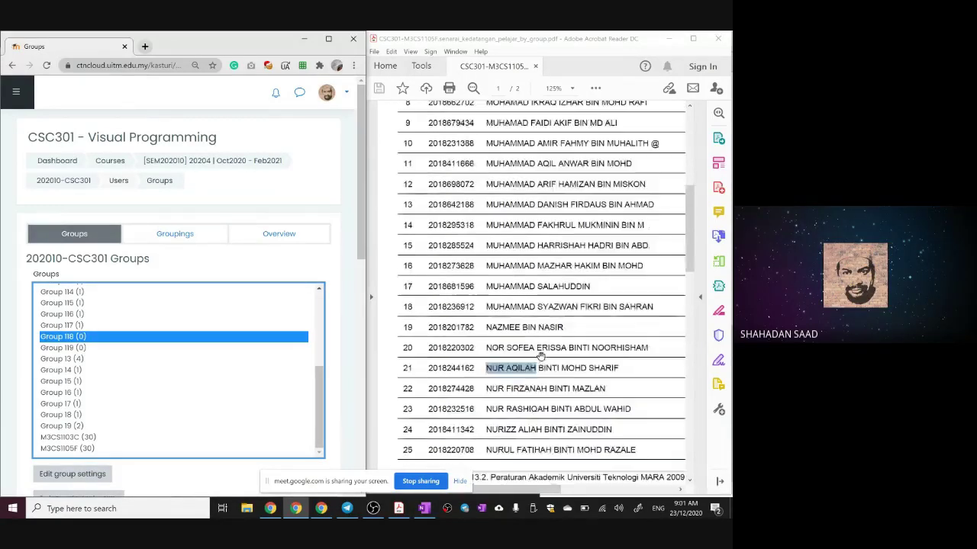
left_click(488, 364)
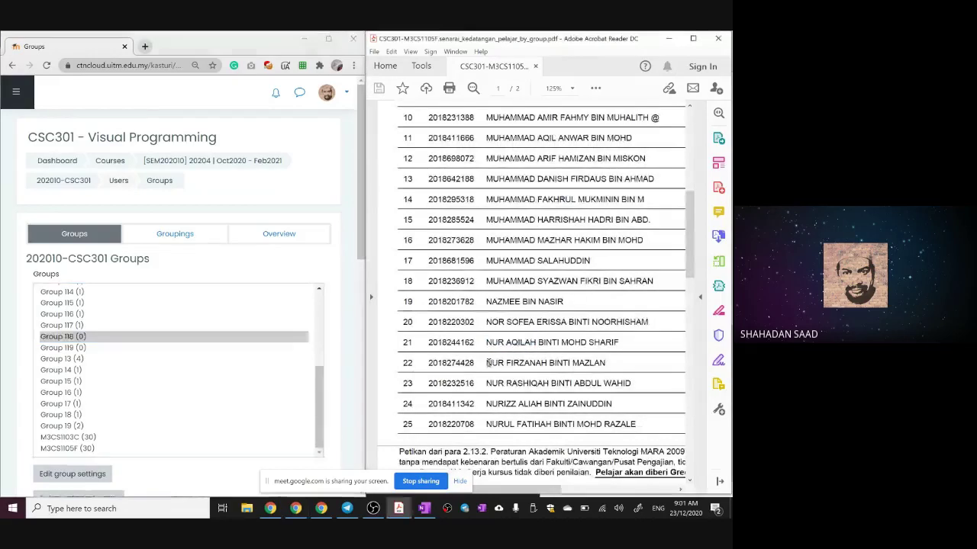
left_click_drag(488, 363, 547, 364)
key("ctrl+c")
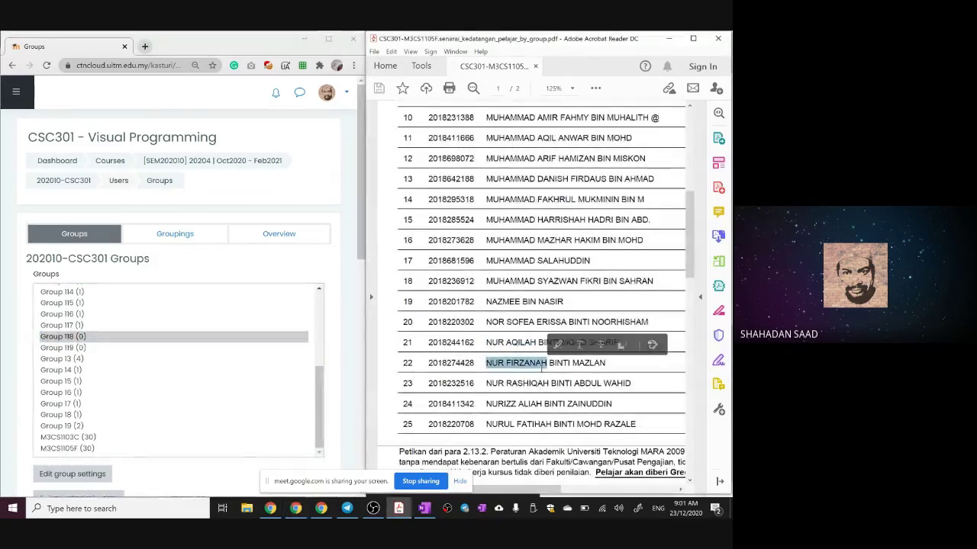
scroll(82, 324, "down", 8)
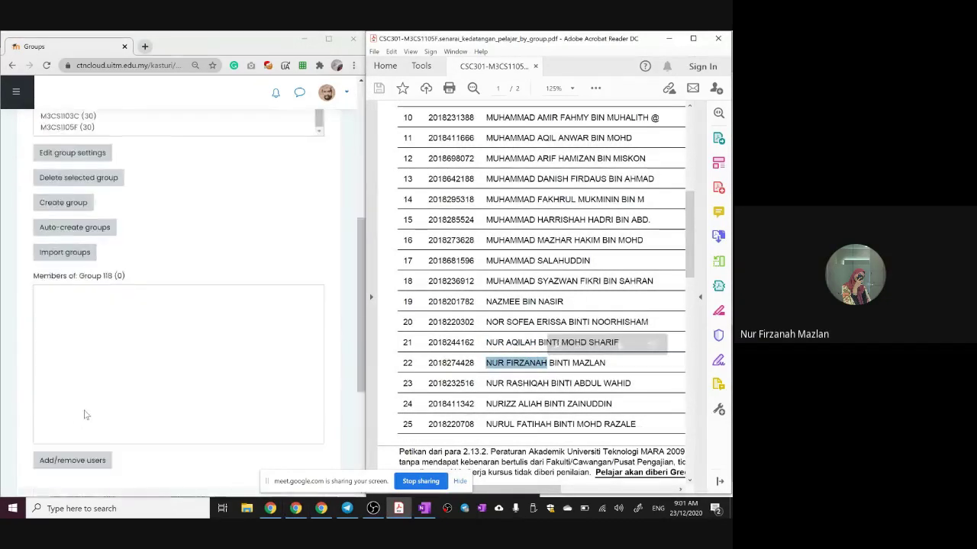
Search the copied name among potential members and add that student to Group 118.
left_click(84, 254)
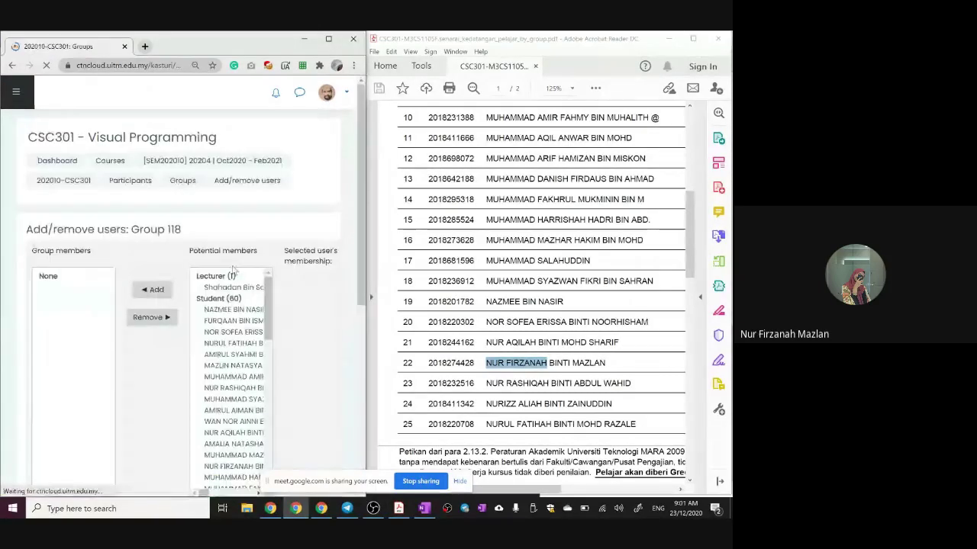
scroll(158, 389, "down", 5)
left_click(225, 251)
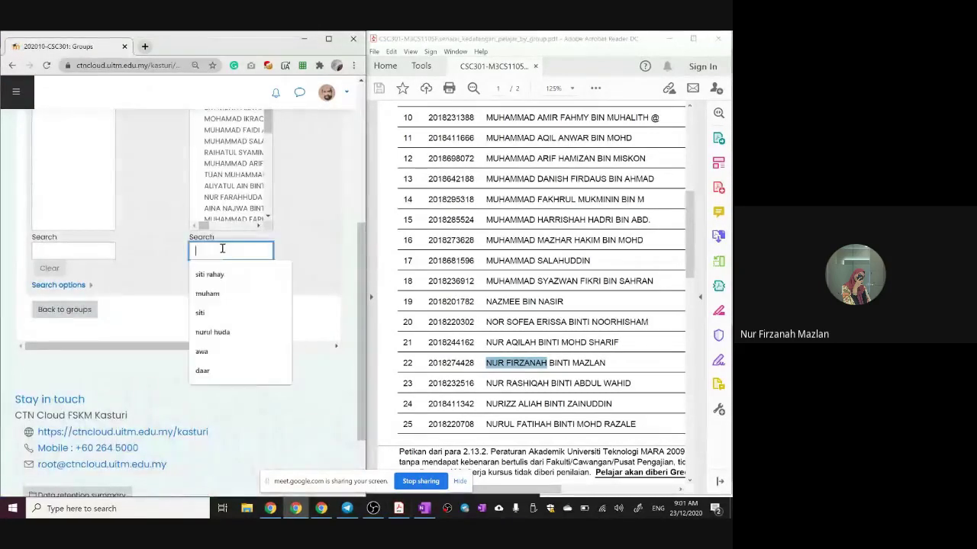
key("ctrl+v")
scroll(222, 337, "up", 2)
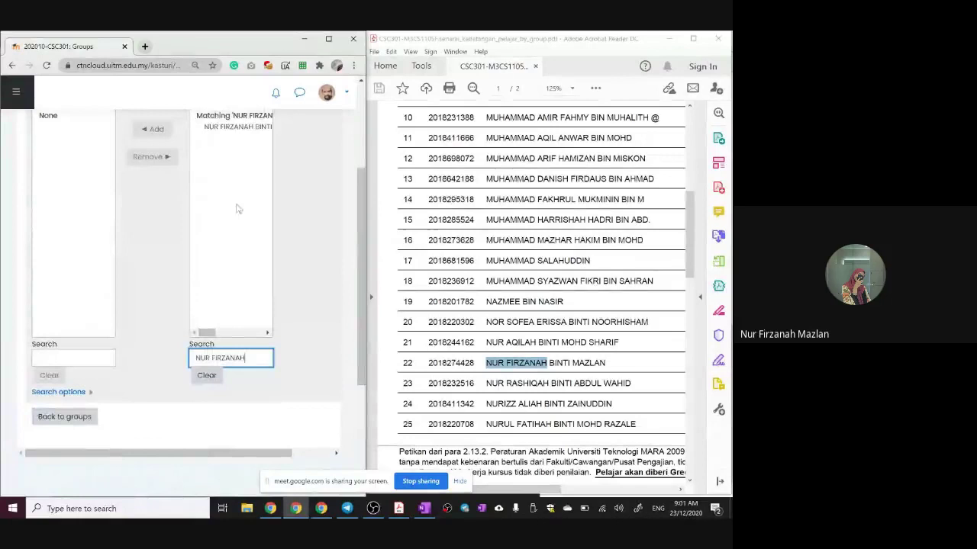
left_click(235, 126)
left_click(147, 129)
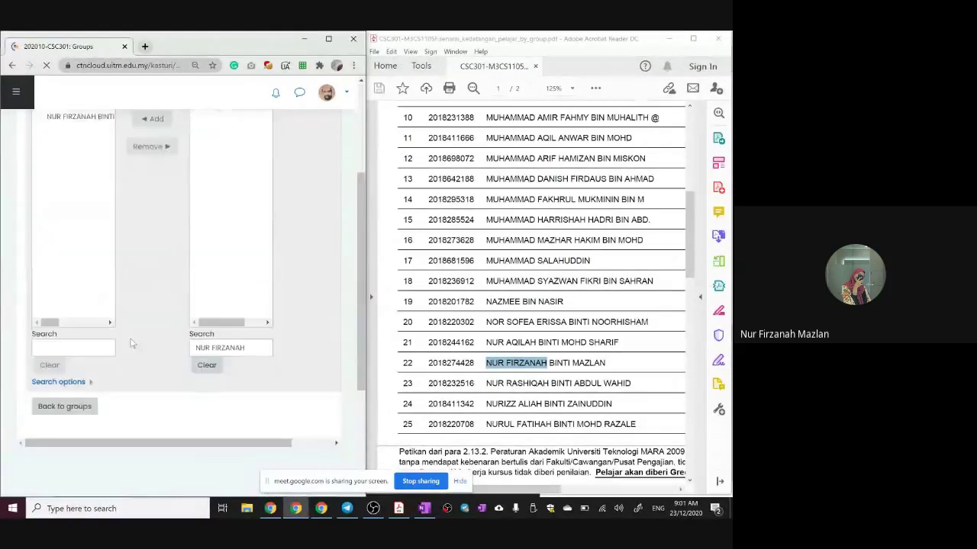
scroll(120, 319, "down", 2)
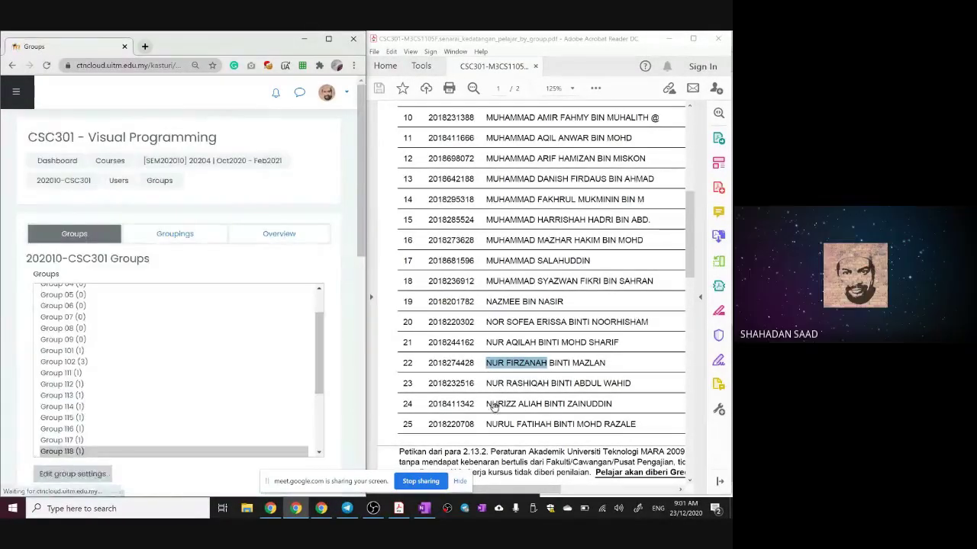
Copy the row 24 student's name from the PDF and select Group 119.
left_click_drag(487, 404, 542, 404)
key("ctrl+c")
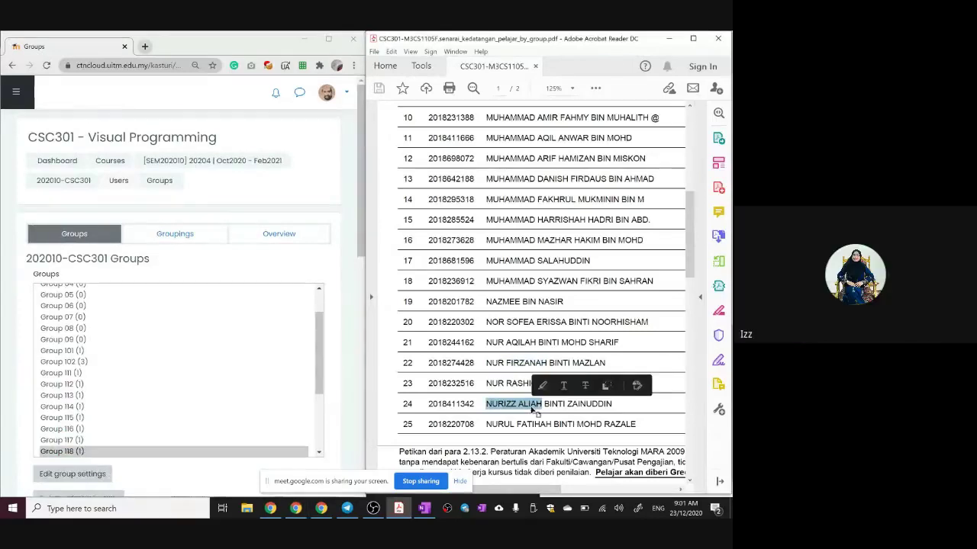
scroll(145, 395, "down", 3)
left_click(90, 349)
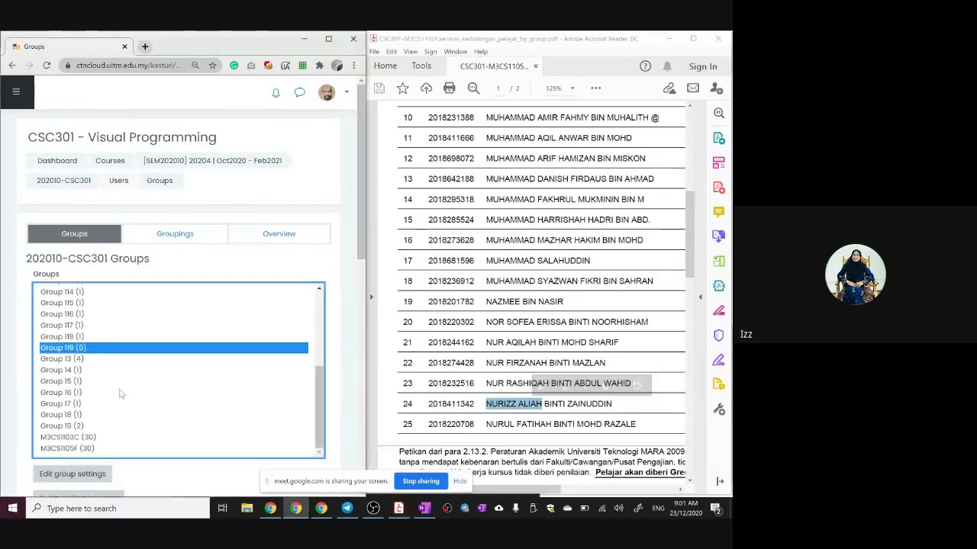
scroll(90, 351, "down", 4)
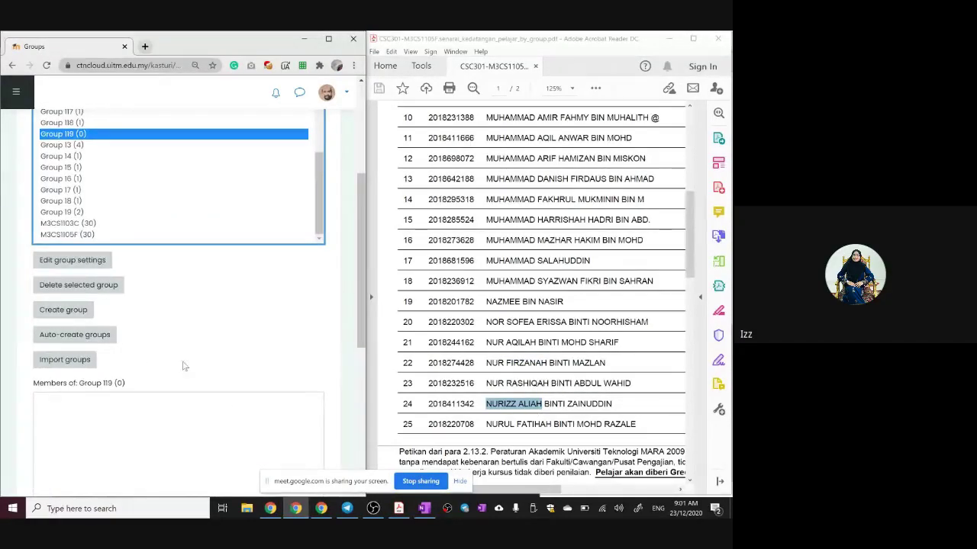
scroll(39, 373, "down", 3)
Search that student in potential members, add them to Group 119, and return to groups.
left_click(71, 409)
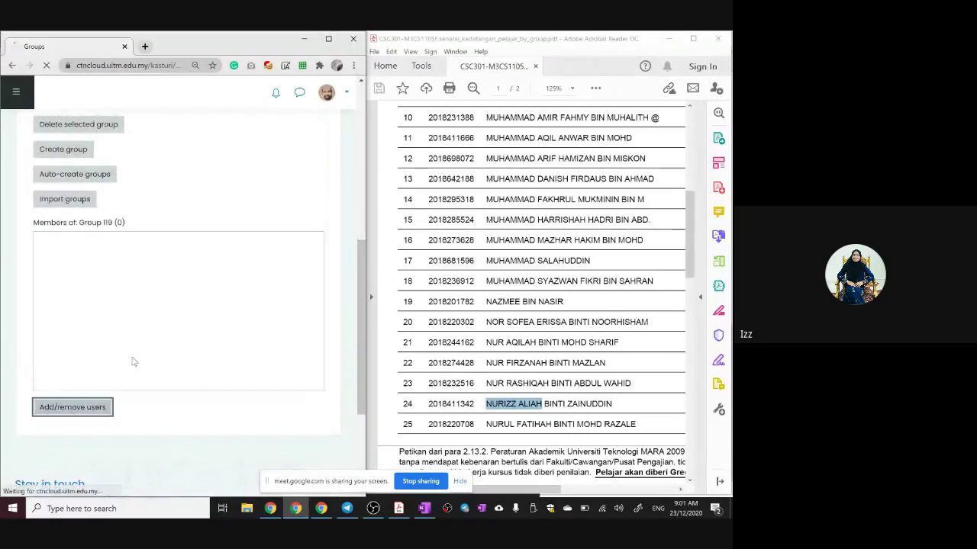
scroll(161, 341, "down", 5)
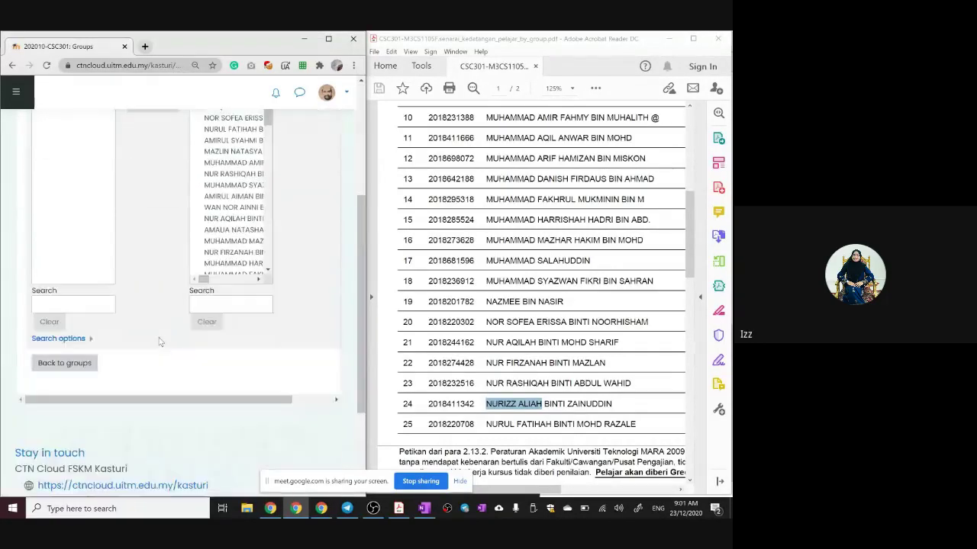
left_click(203, 302)
key("ctrl+v")
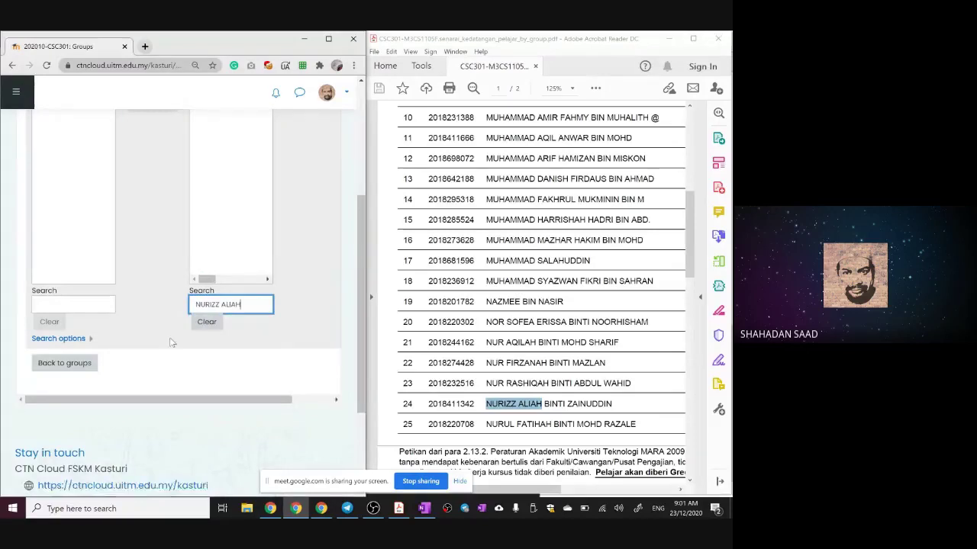
scroll(198, 312, "up", 3)
left_click(227, 290)
left_click(152, 289)
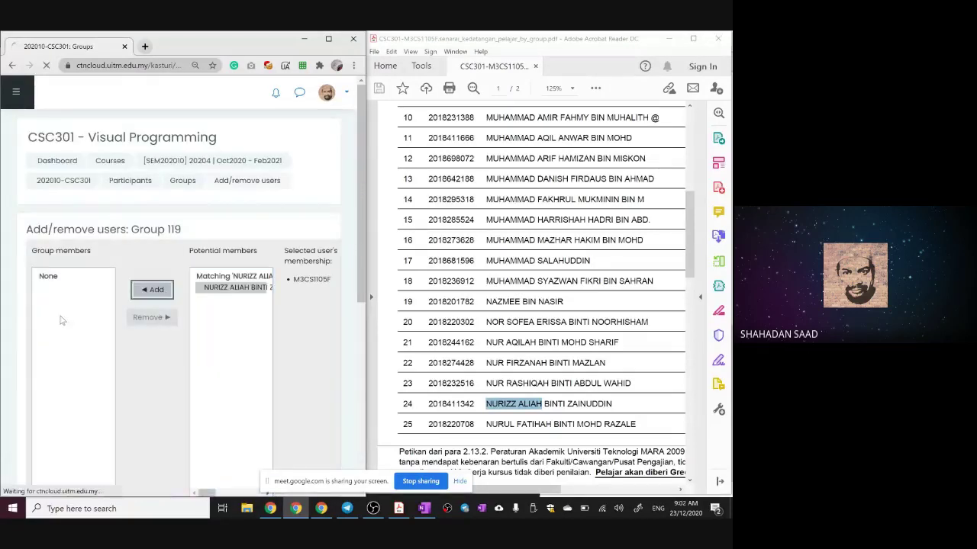
scroll(62, 326, "down", 5)
left_click(62, 320)
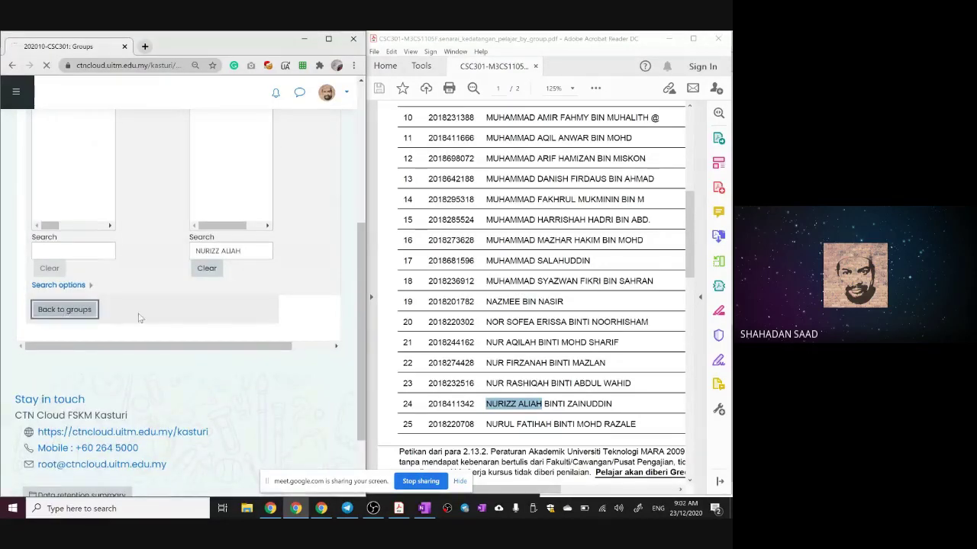
Select Group 13 and open its group settings.
scroll(200, 323, "down", 1)
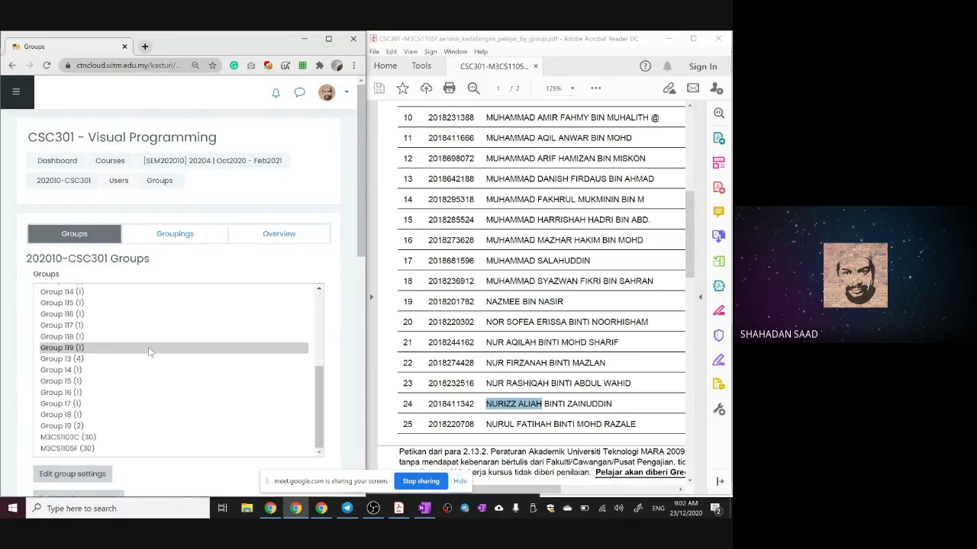
left_click(101, 359)
scroll(34, 379, "down", 2)
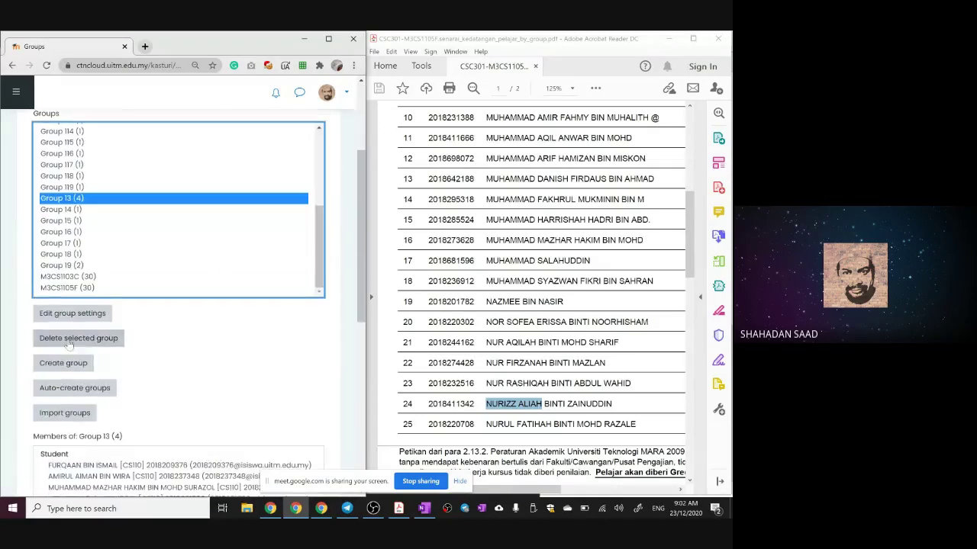
left_click(74, 309)
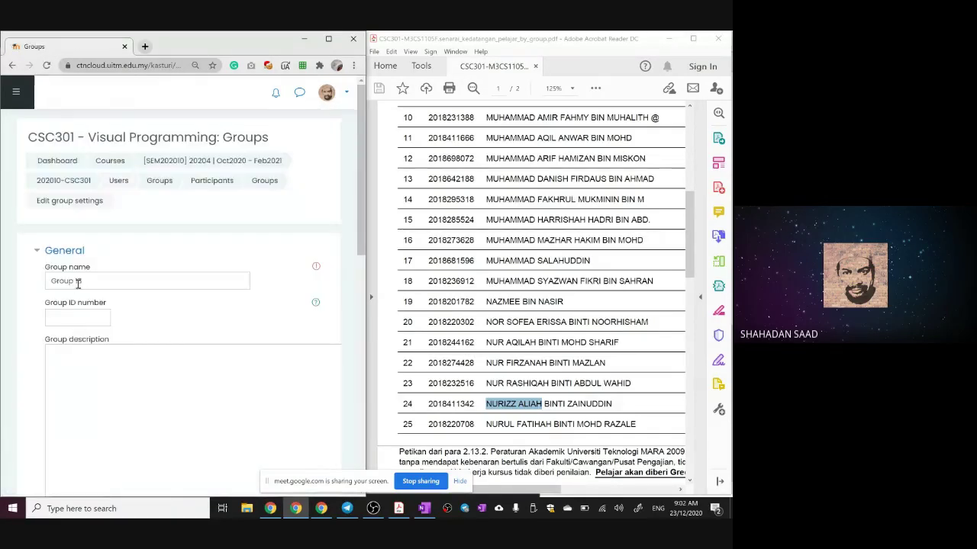
Rename Group 13 to Group 103 and save.
left_click(79, 281)
scroll(76, 321, "down", 5)
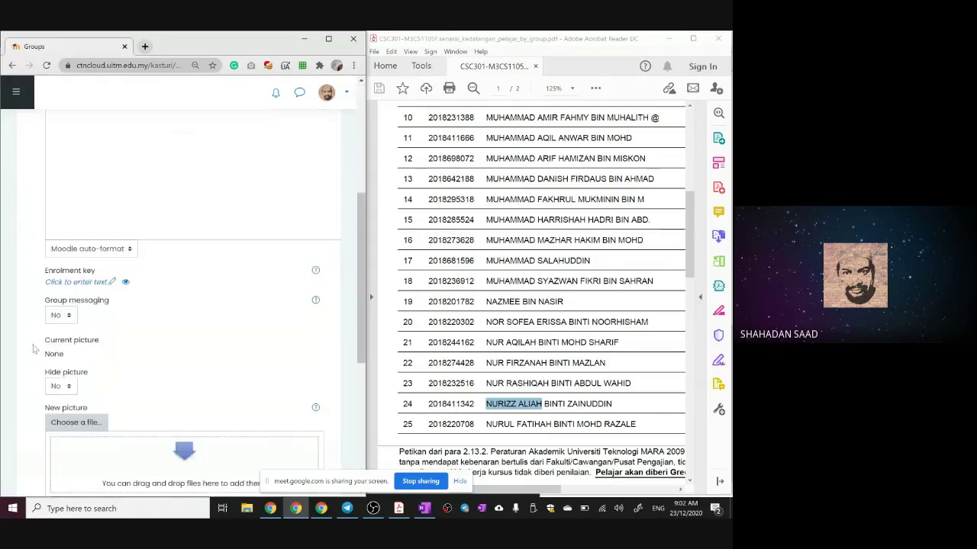
scroll(73, 374, "down", 5)
left_click(83, 252)
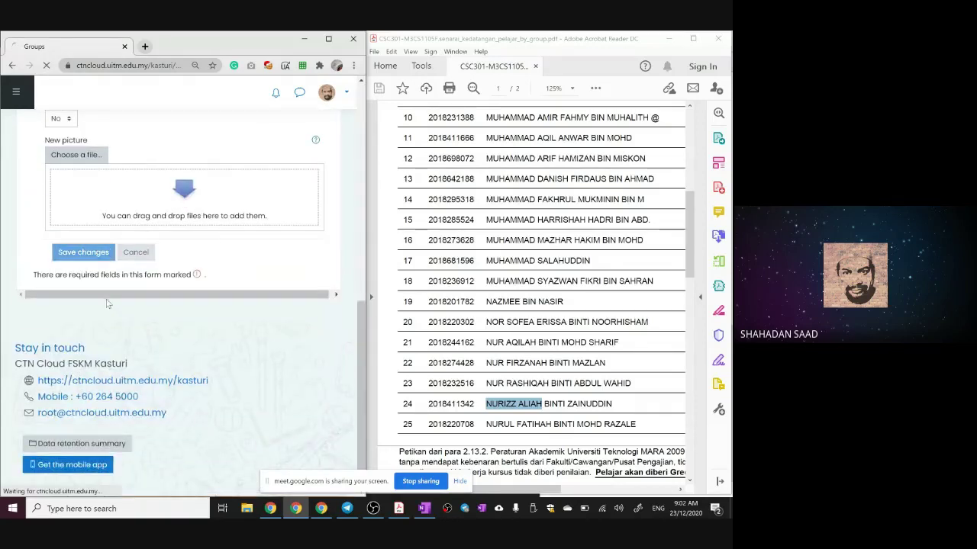
Rename Group 14 to Group 104 through its group settings.
left_click(89, 425)
scroll(86, 372, "down", 3)
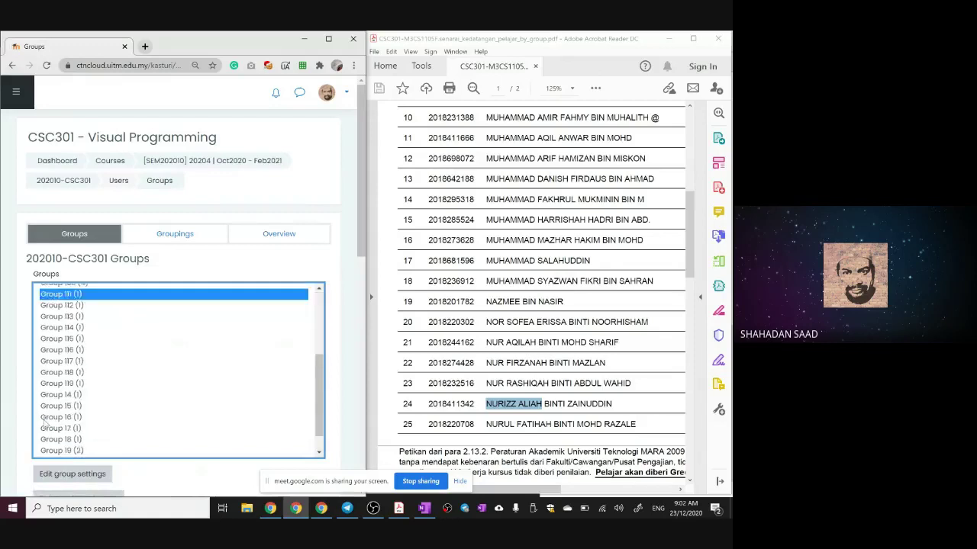
left_click(84, 372)
scroll(85, 373, "down", 3)
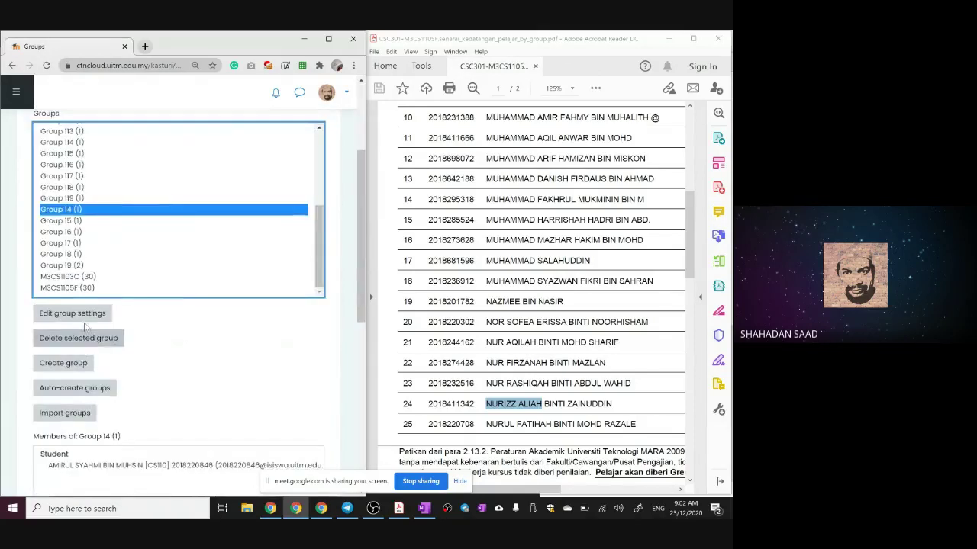
left_click(121, 313)
left_click(79, 281)
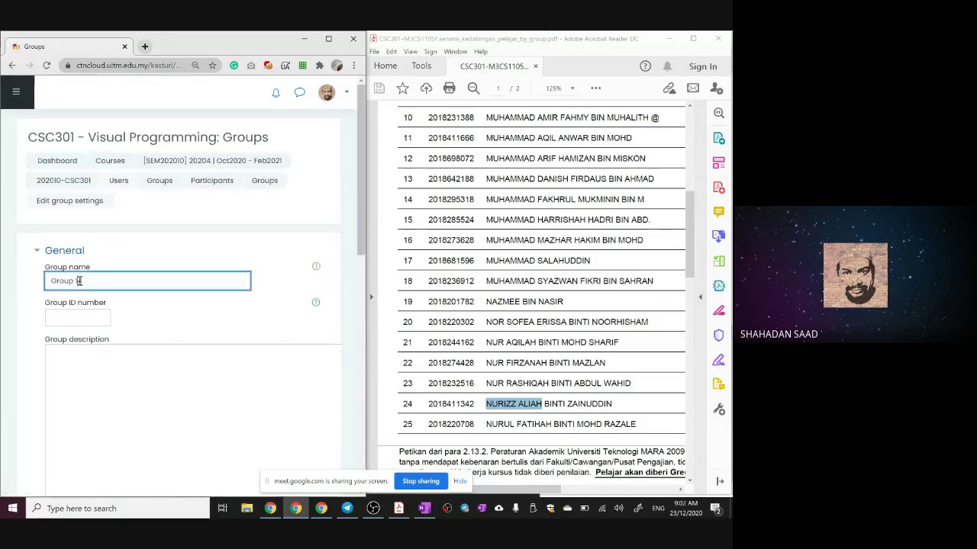
scroll(85, 324, "down", 10)
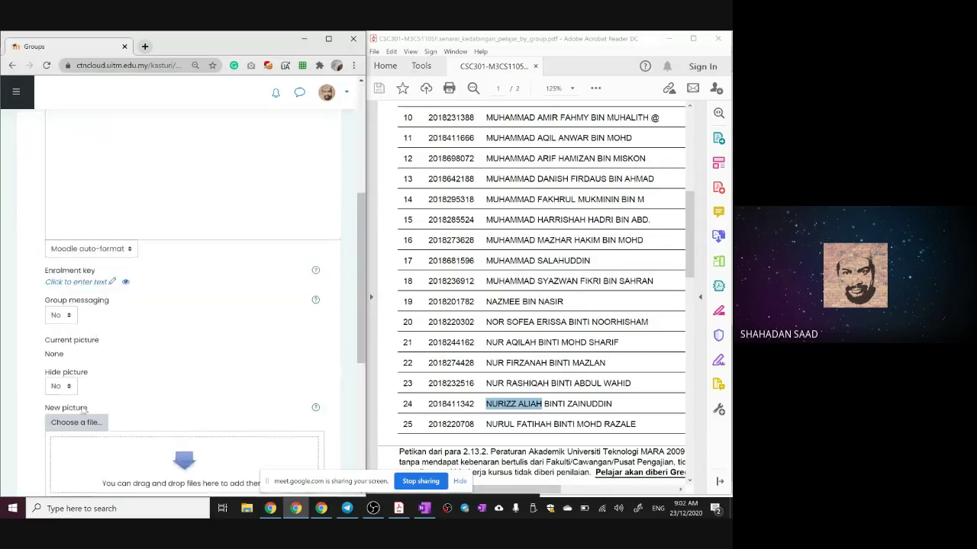
left_click(83, 214)
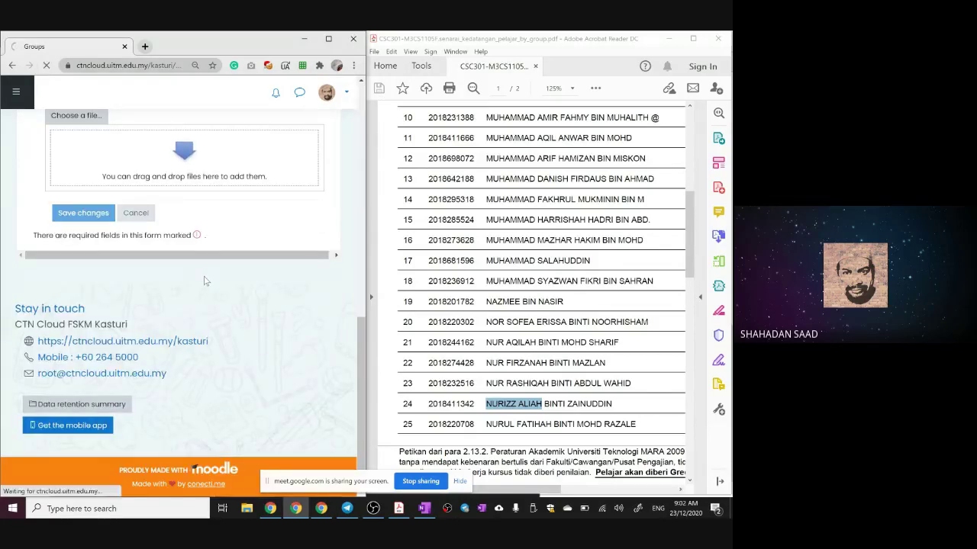
Rename Group 15 to Group 105 through its group settings.
scroll(98, 324, "down", 5)
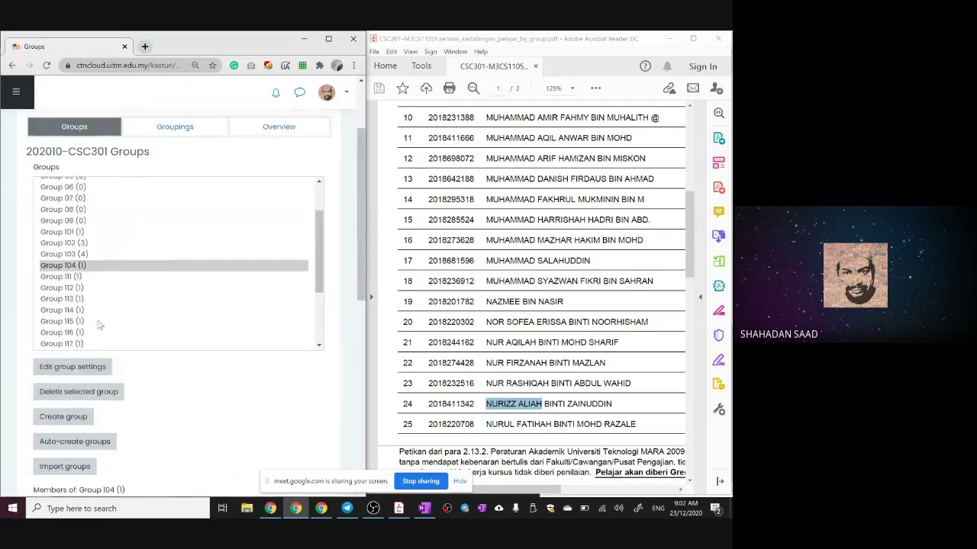
left_click(80, 275)
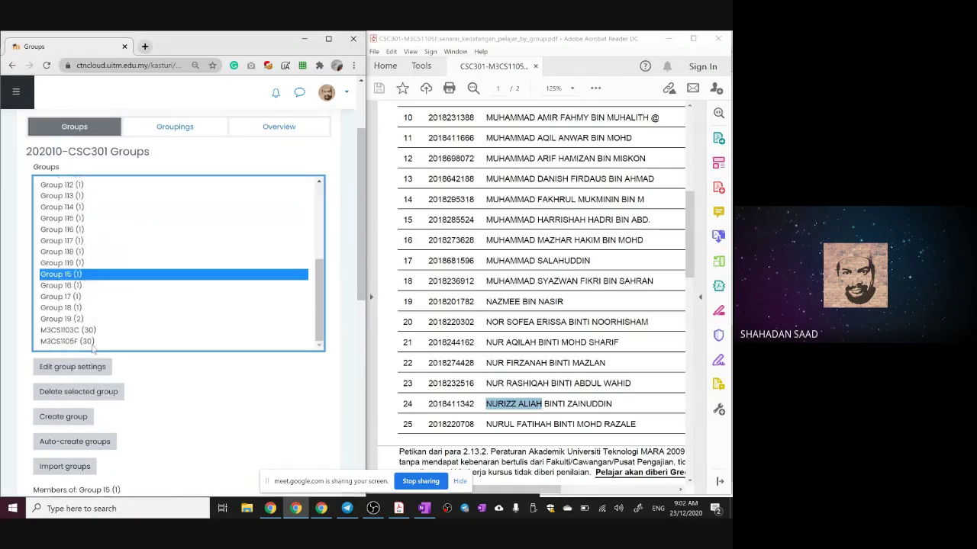
left_click(72, 367)
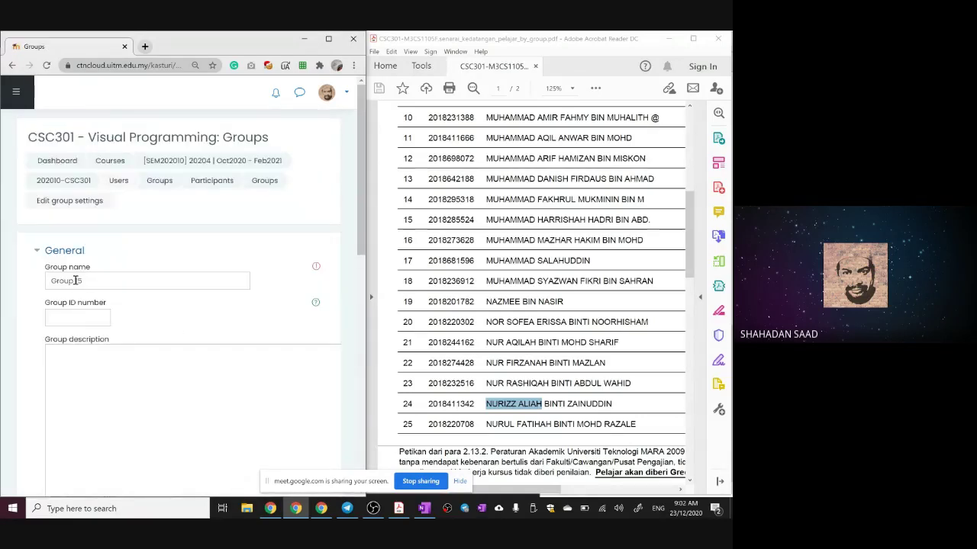
left_click(77, 280)
scroll(150, 325, "down", 10)
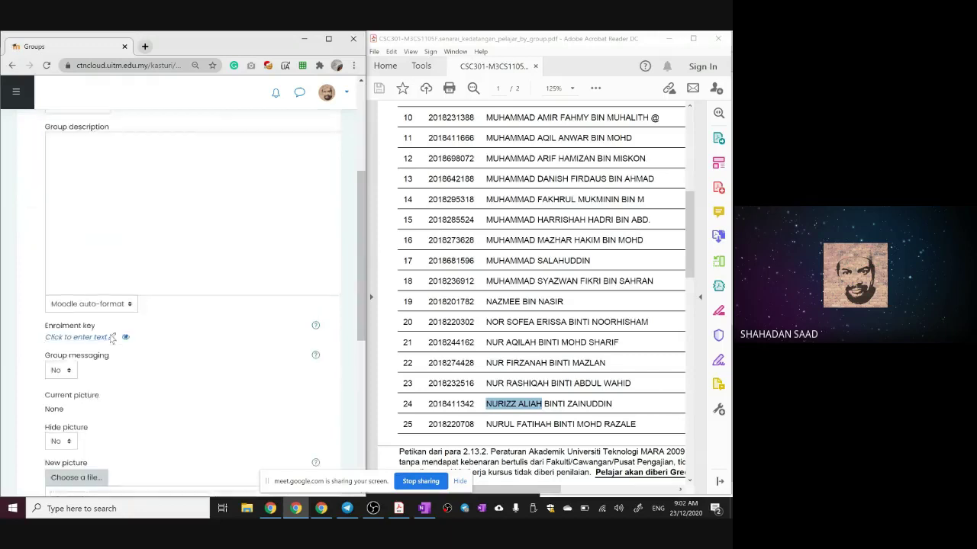
left_click(84, 360)
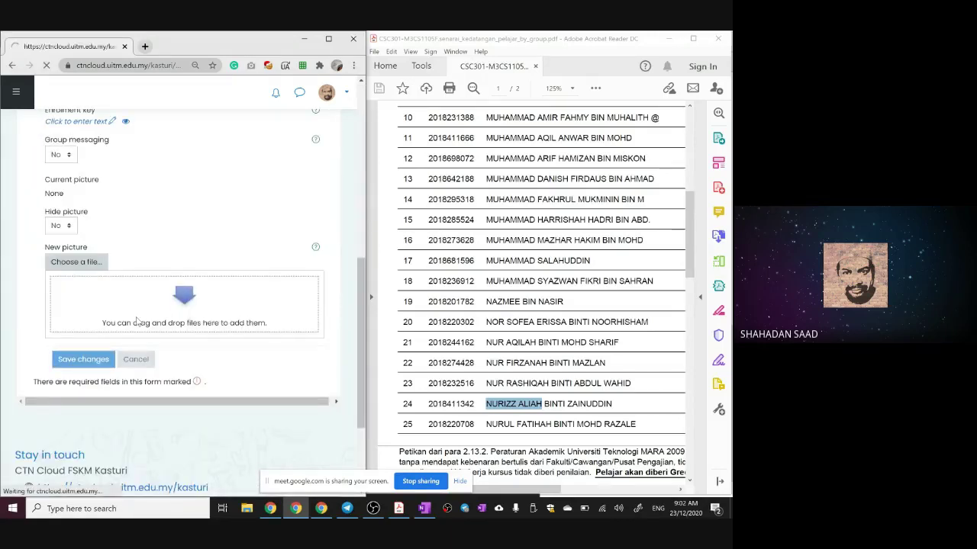
Rename Group 16 to Group 106 through its group settings.
scroll(109, 323, "up", 2)
scroll(106, 328, "down", 2)
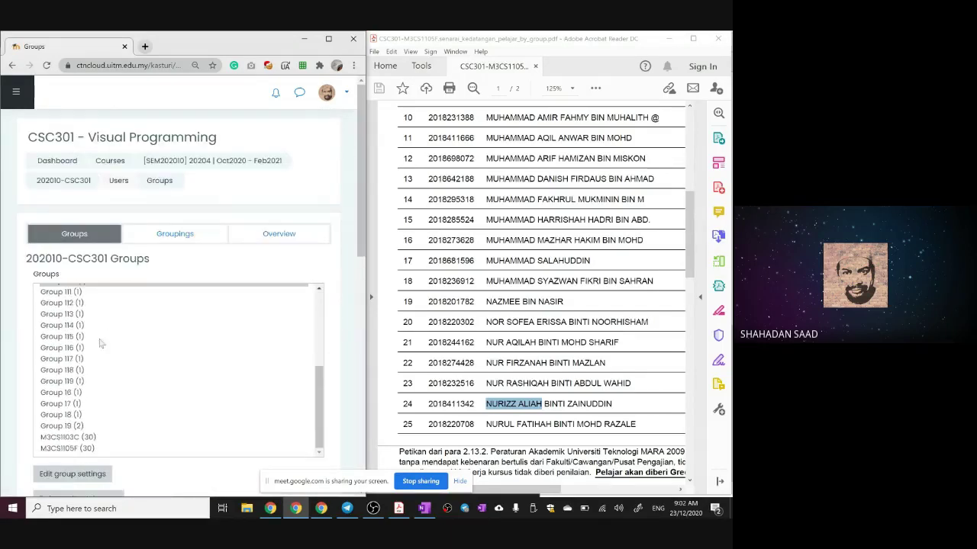
left_click(82, 392)
scroll(89, 405, "down", 2)
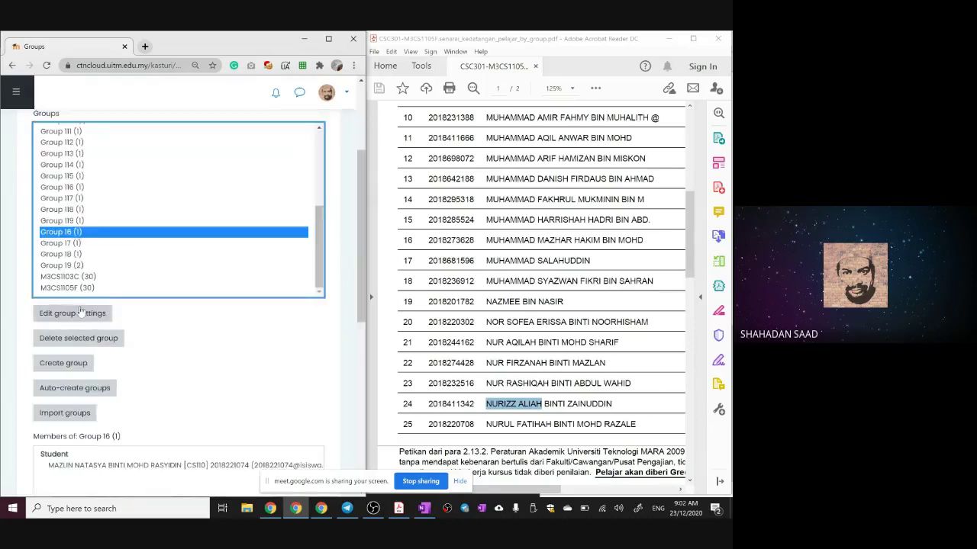
left_click(98, 313)
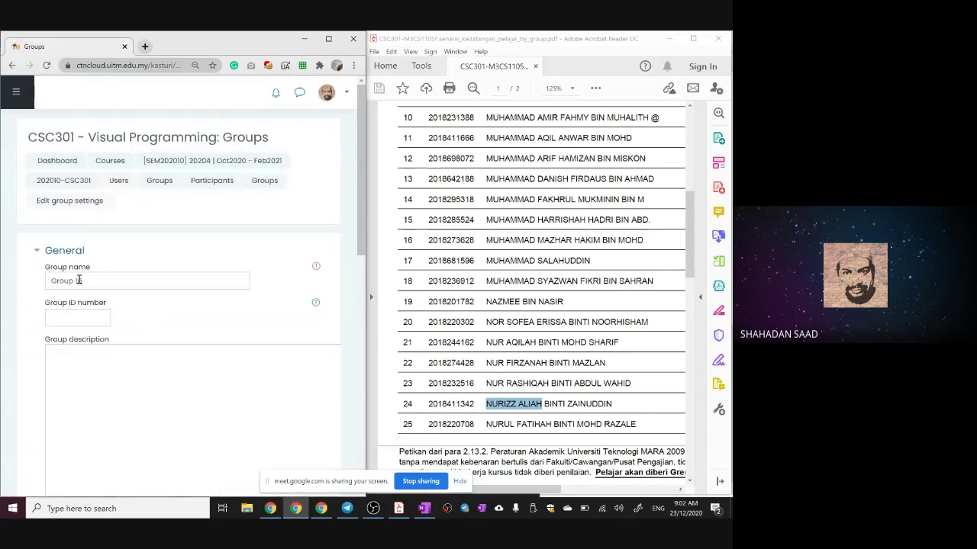
left_click(79, 280)
scroll(101, 296, "down", 10)
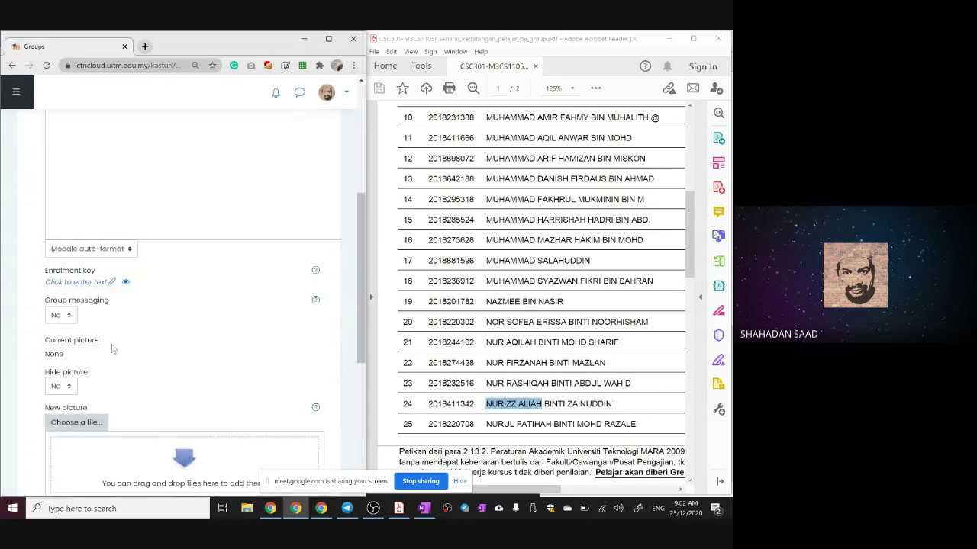
left_click(84, 305)
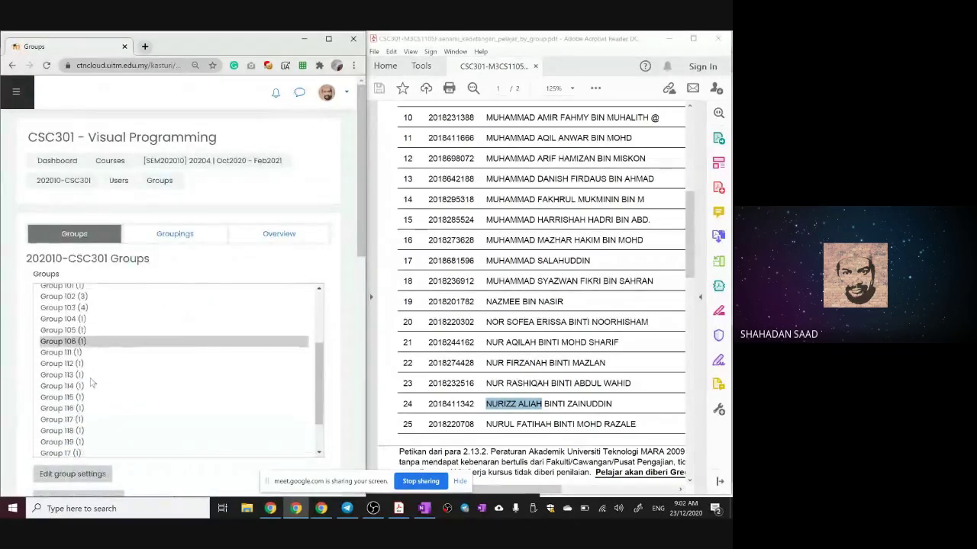
Rename Group 17 to Group 107 through its group settings.
scroll(91, 383, "down", 2)
left_click(83, 404)
scroll(82, 404, "down", 2)
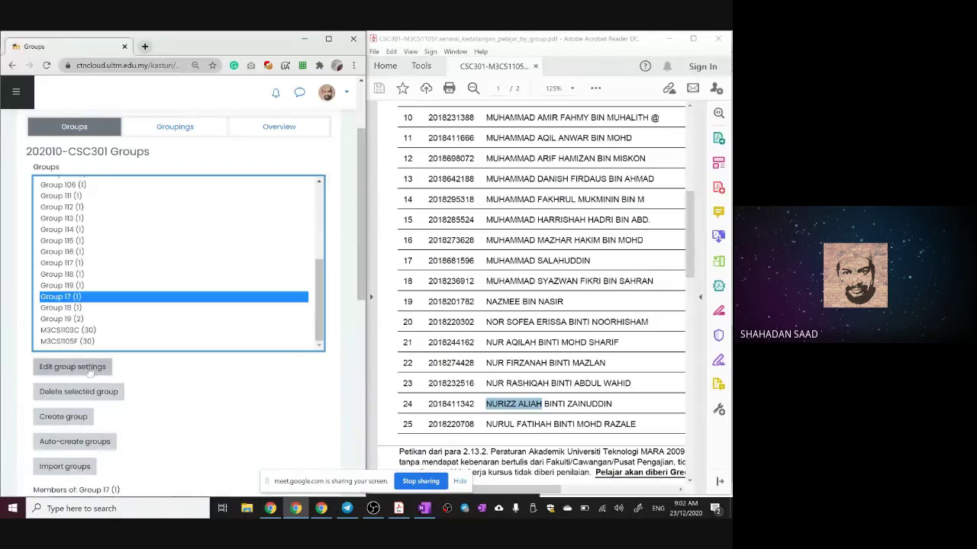
left_click(89, 369)
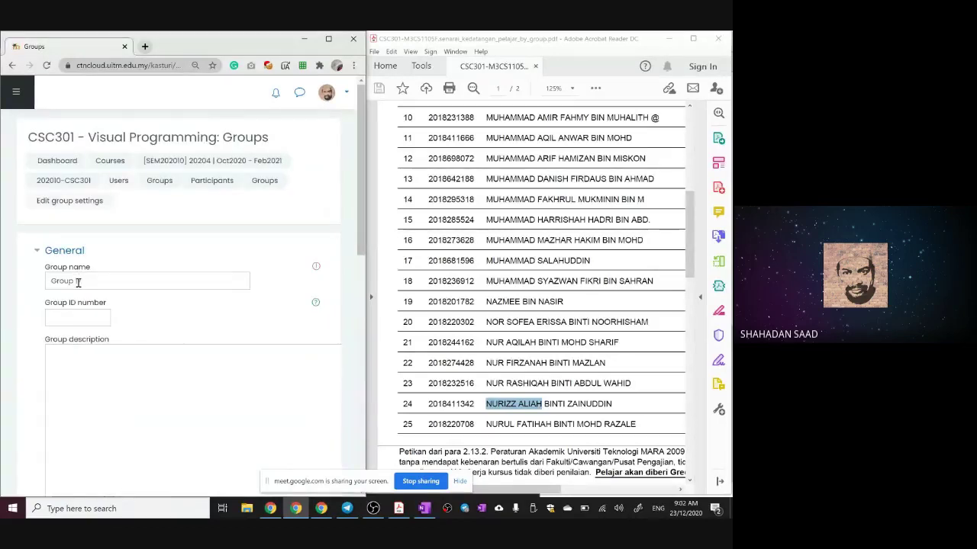
left_click(78, 282)
scroll(78, 284, "down", 5)
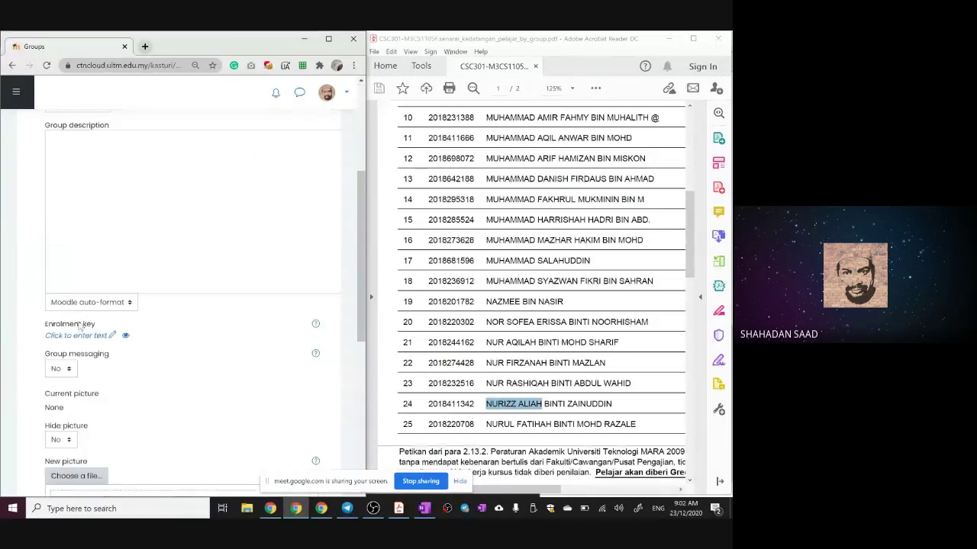
left_click(83, 467)
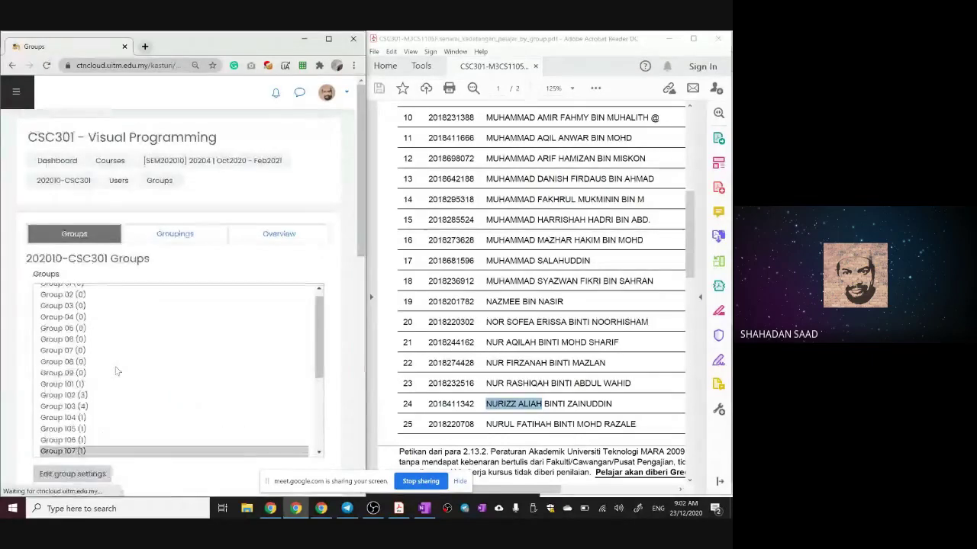
Rename Group 18 to Group 108 through its group settings.
scroll(87, 373, "down", 2)
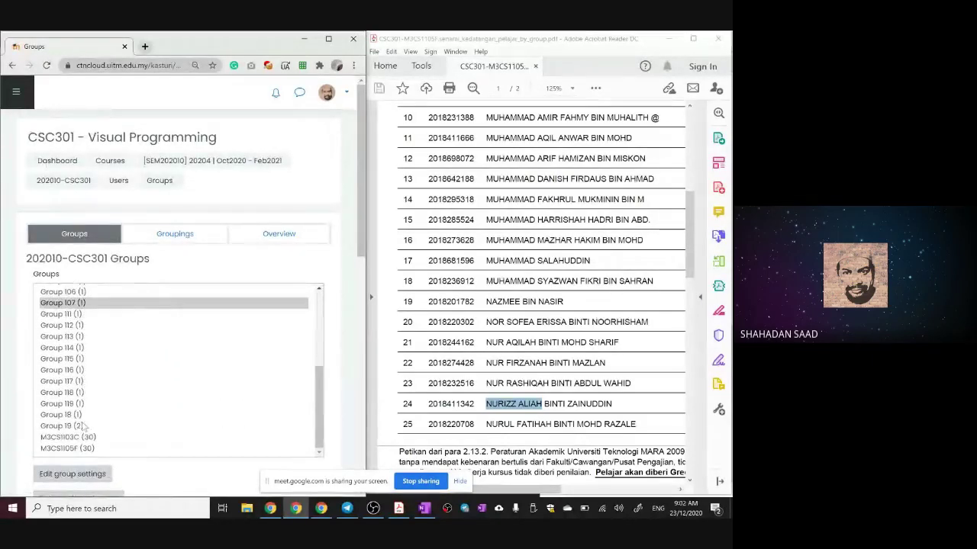
left_click(90, 415)
scroll(87, 389, "down", 3)
left_click(84, 367)
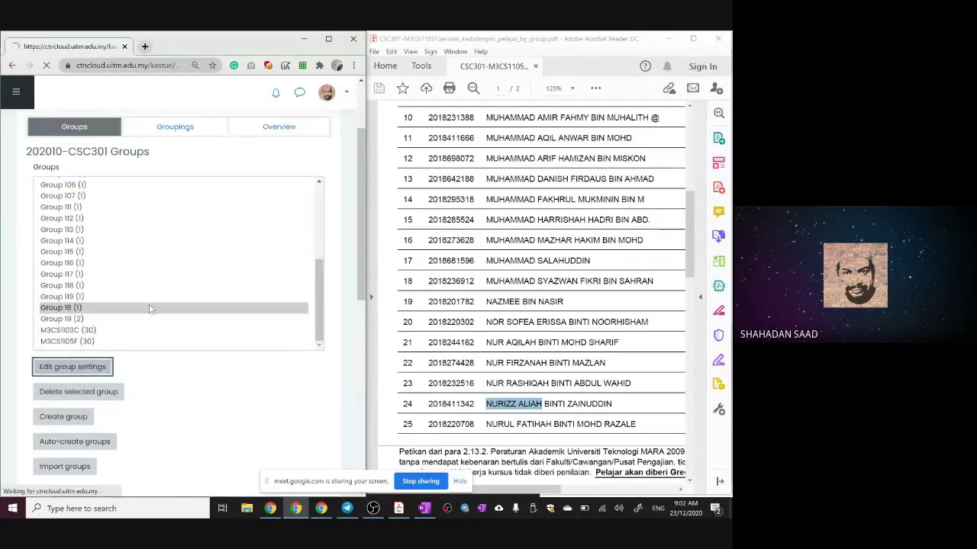
left_click(78, 281)
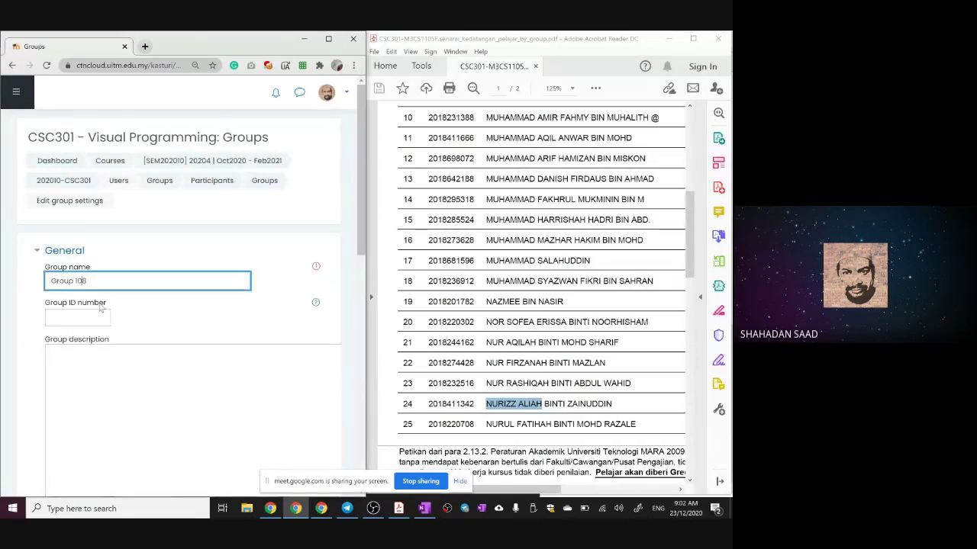
scroll(100, 308, "down", 10)
left_click(83, 252)
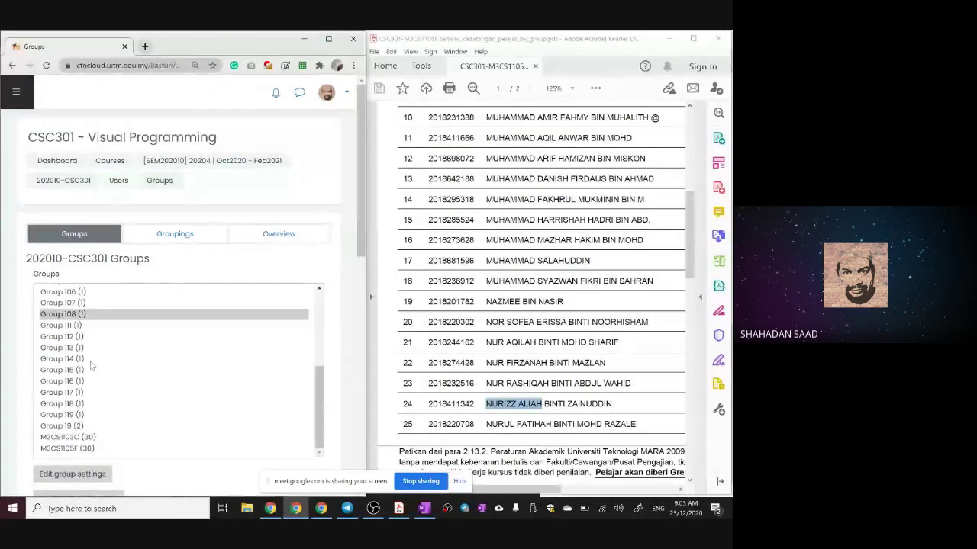
Rename Group 19 to Group 109 through its group settings.
left_click(84, 427)
scroll(84, 427, "down", 2)
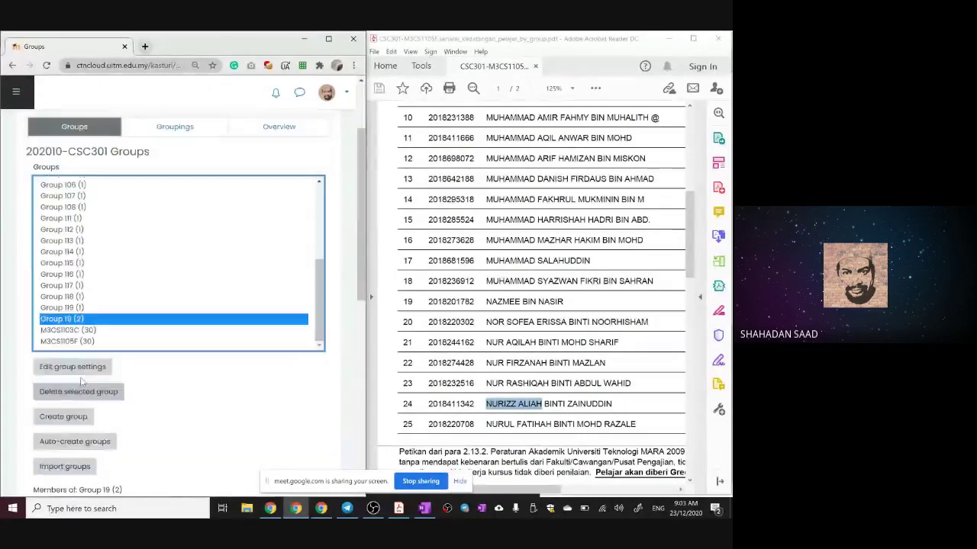
left_click(77, 367)
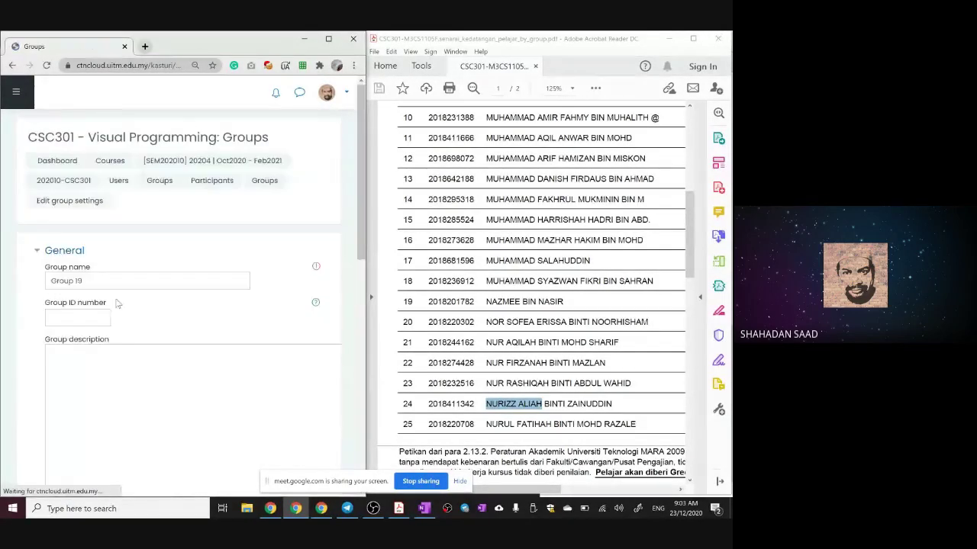
left_click(79, 280)
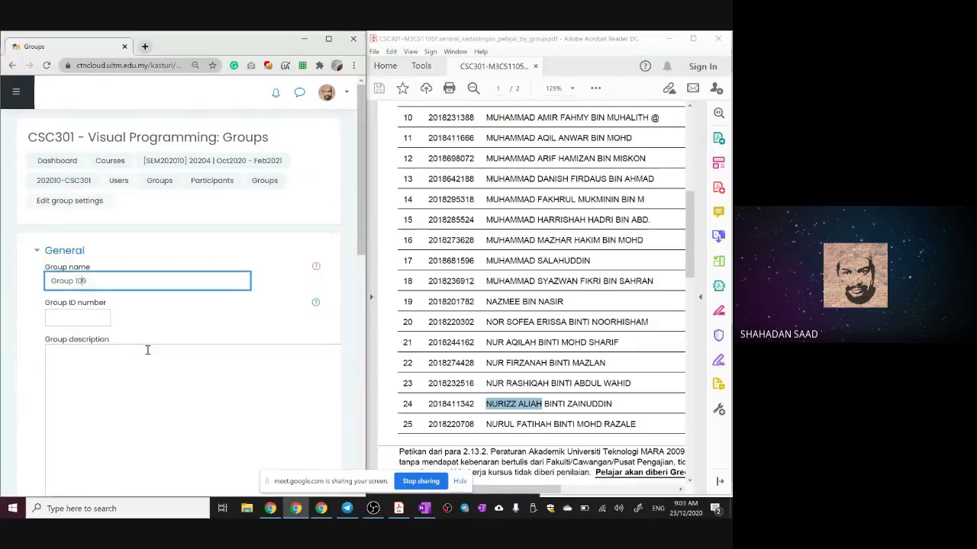
scroll(146, 349, "down", 10)
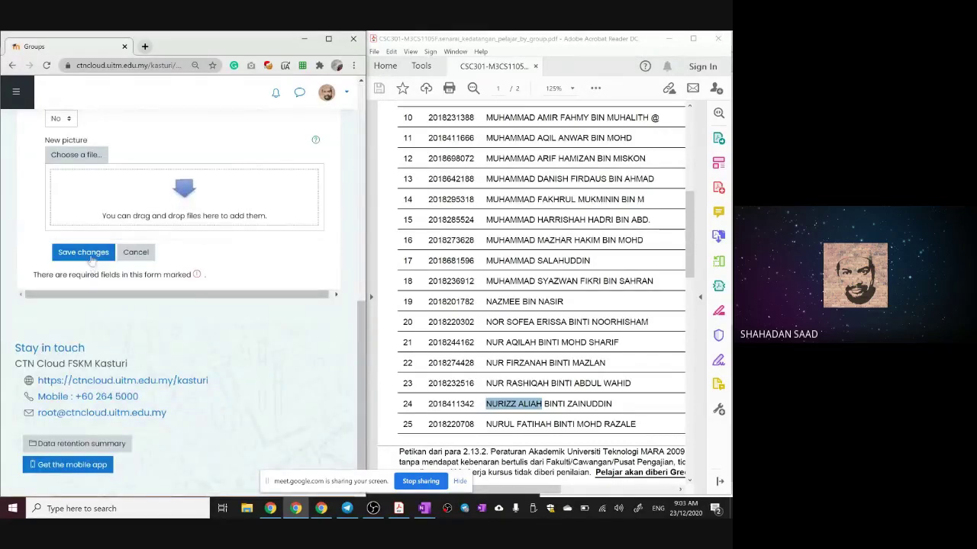
left_click(86, 253)
scroll(147, 316, "down", 7)
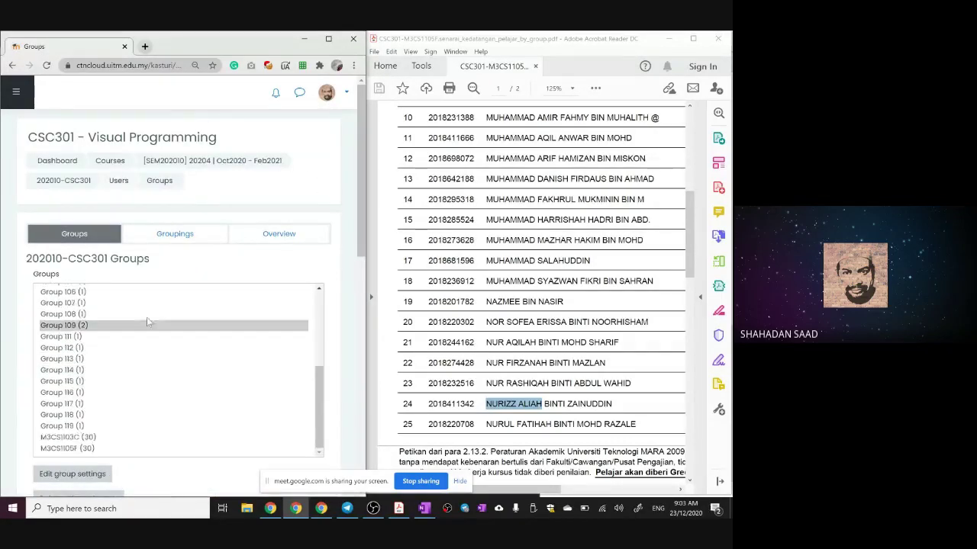
scroll(452, 355, "down", 10)
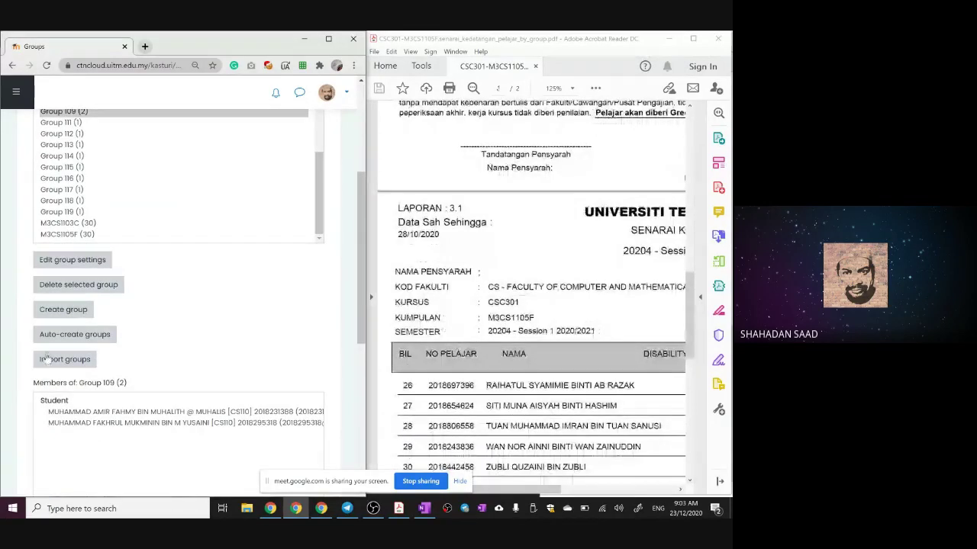
Start a new group named 12#, then go back to trigger the unsaved-changes warning.
left_click(65, 310)
left_click(99, 285)
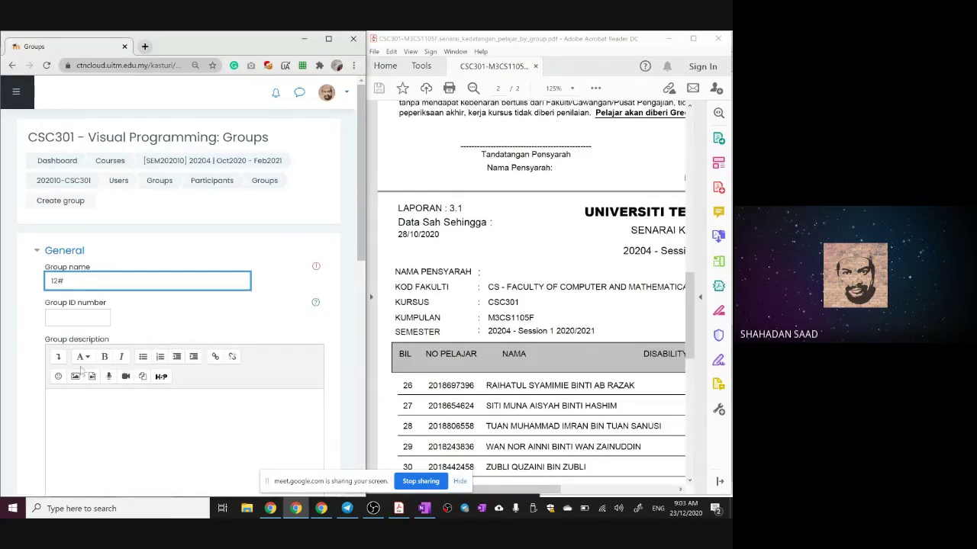
scroll(143, 375, "down", 5)
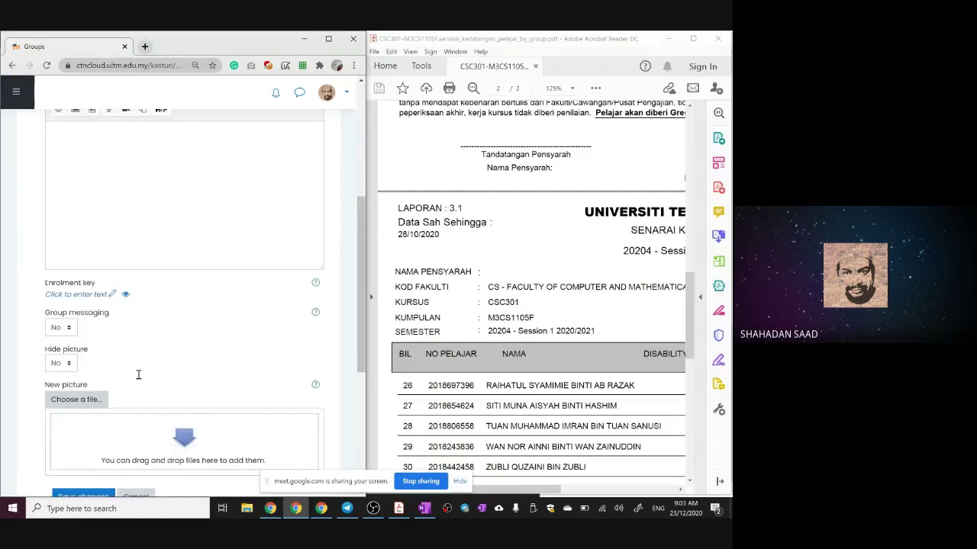
scroll(111, 376, "up", 5)
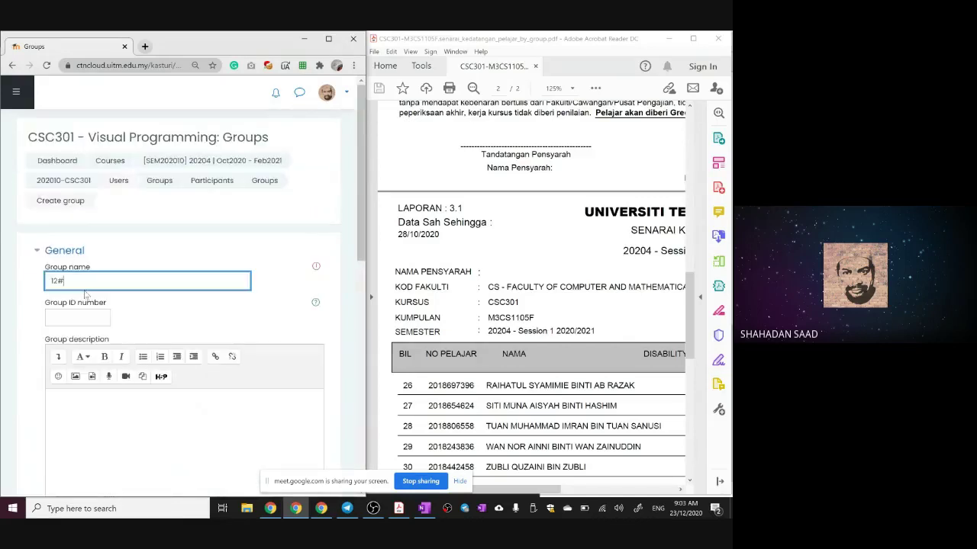
left_click(11, 65)
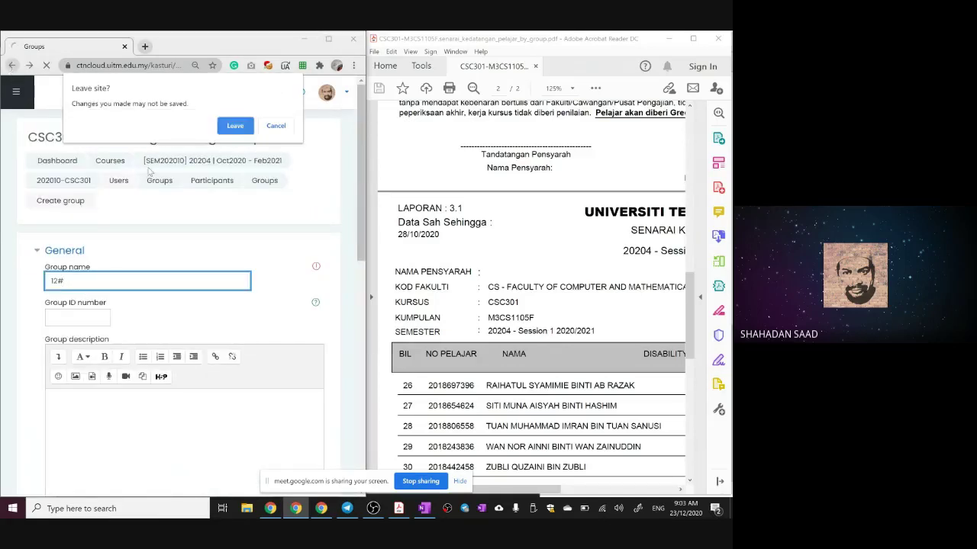
Leave the unsaved form and set the auto-create naming scheme to Group 12#.
left_click(240, 122)
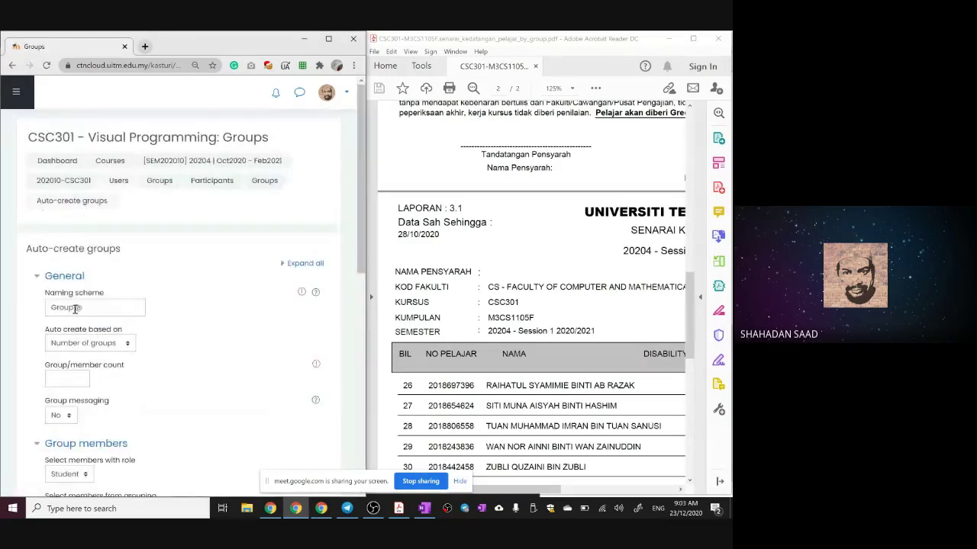
left_click_drag(75, 308, 83, 308)
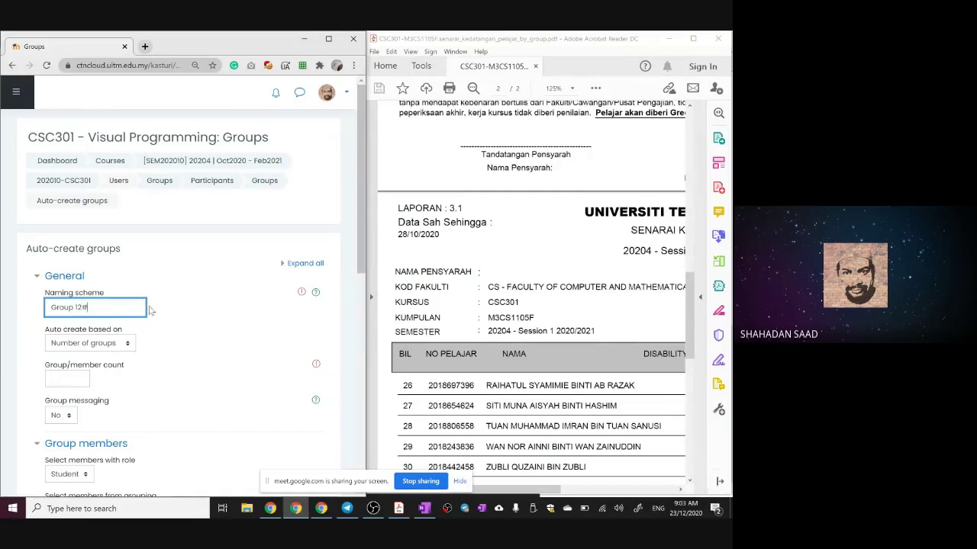
scroll(68, 349, "down", 2)
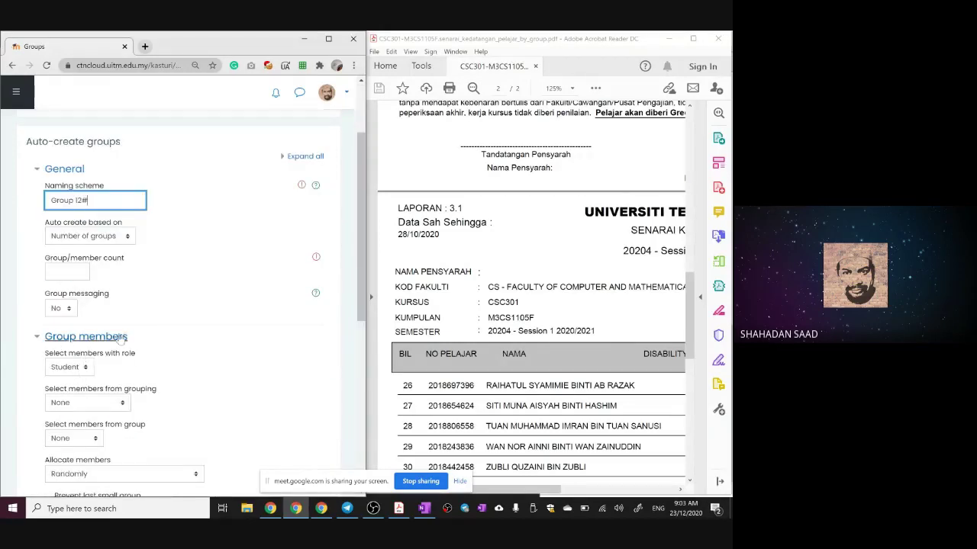
scroll(571, 329, "up", 1)
scroll(571, 330, "up", 3)
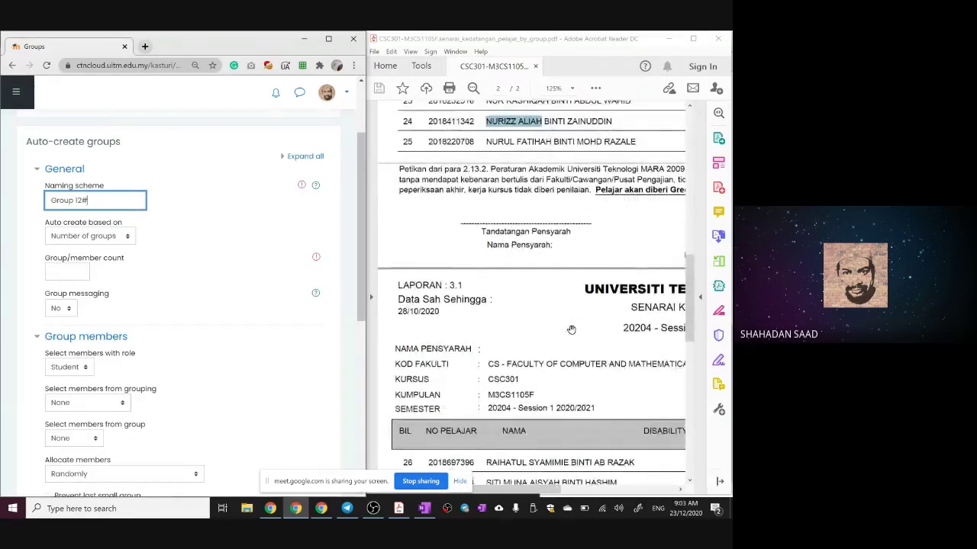
scroll(528, 222, "down", 1)
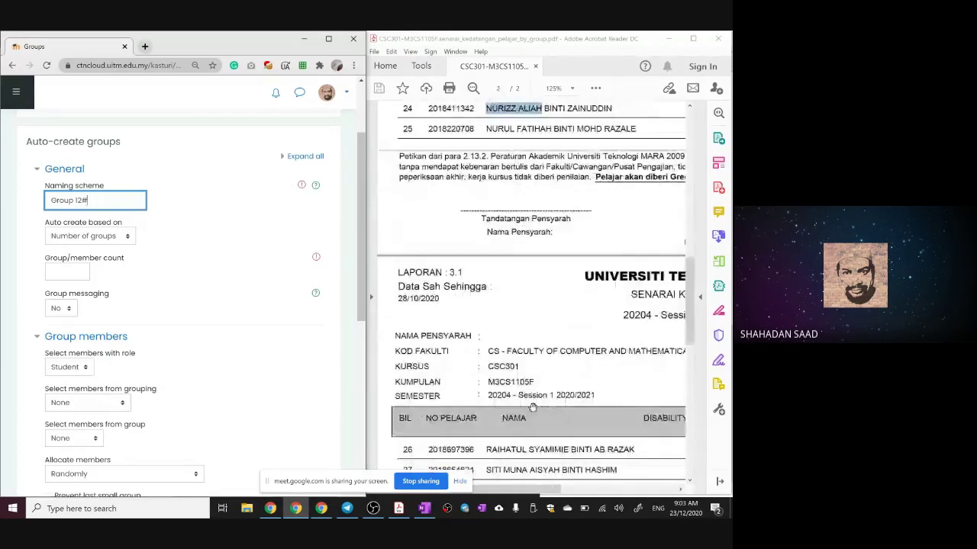
scroll(532, 409, "down", 3)
scroll(519, 430, "down", 2)
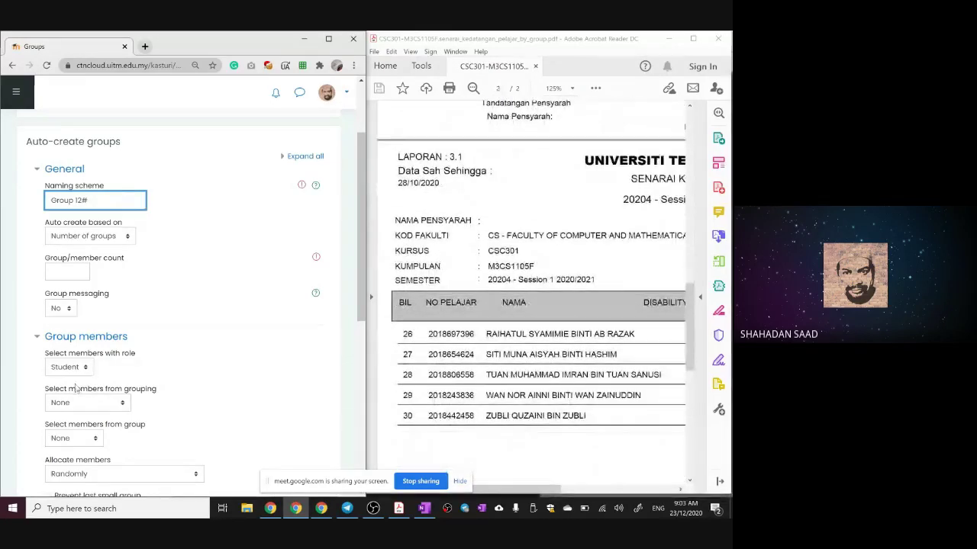
scroll(104, 296, "down", 4)
scroll(104, 296, "up", 2)
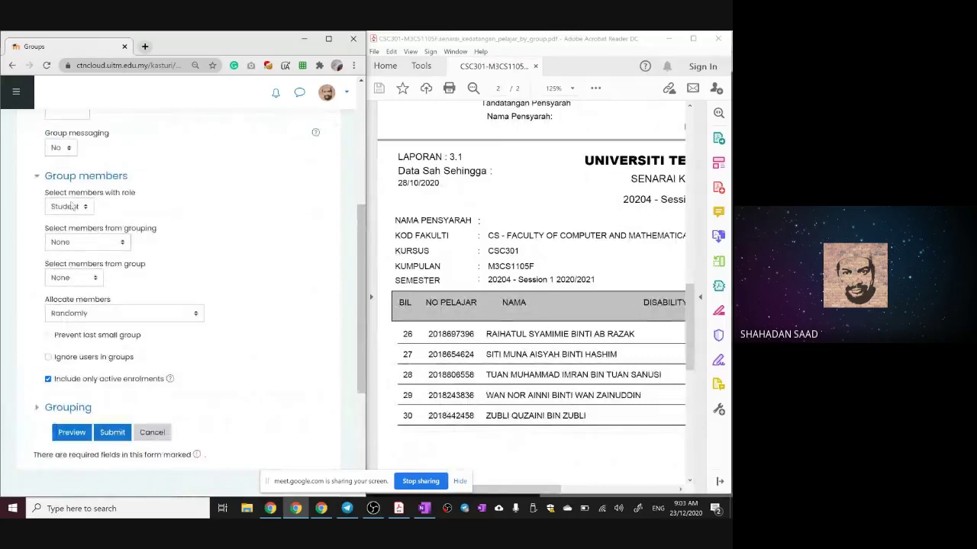
scroll(74, 172, "up", 2)
Create six groups with no member allocation in the Lab Work 6 - Array grouping.
left_click(68, 216)
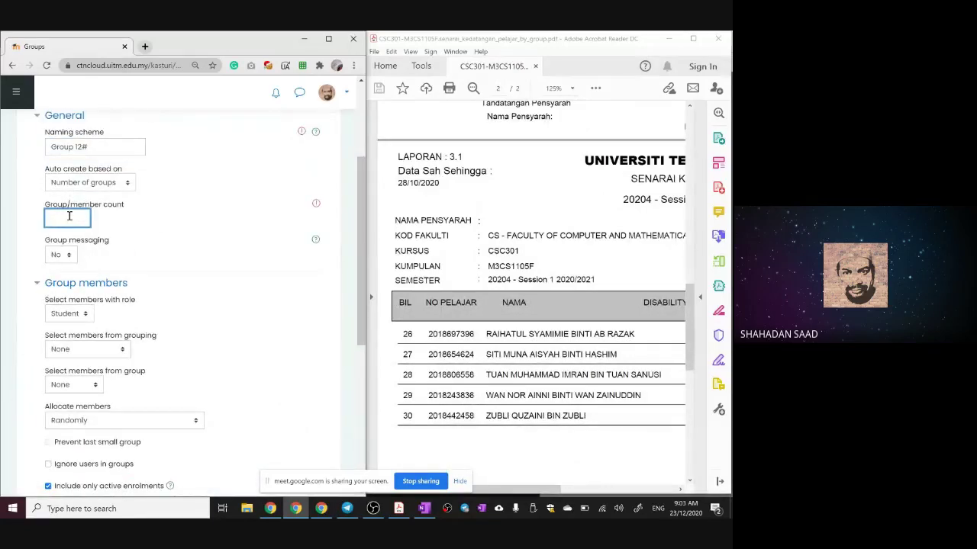
scroll(196, 252, "down", 3)
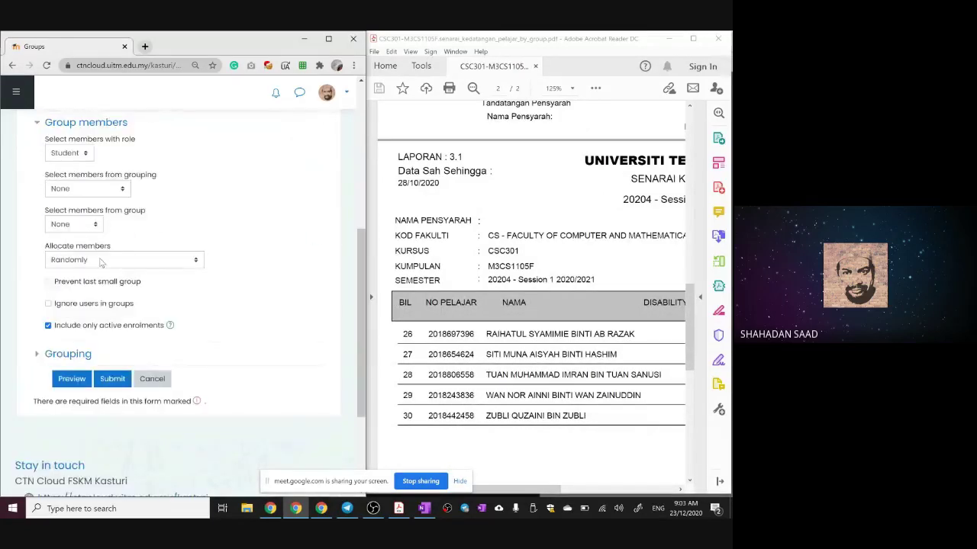
left_click(101, 261)
left_click(97, 280)
left_click(69, 353)
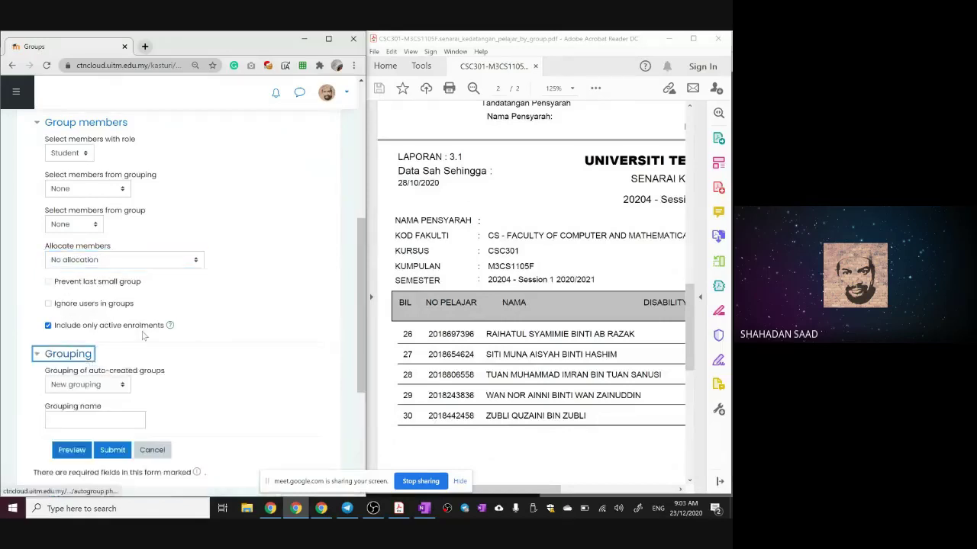
scroll(99, 241, "down", 4)
left_click(114, 171)
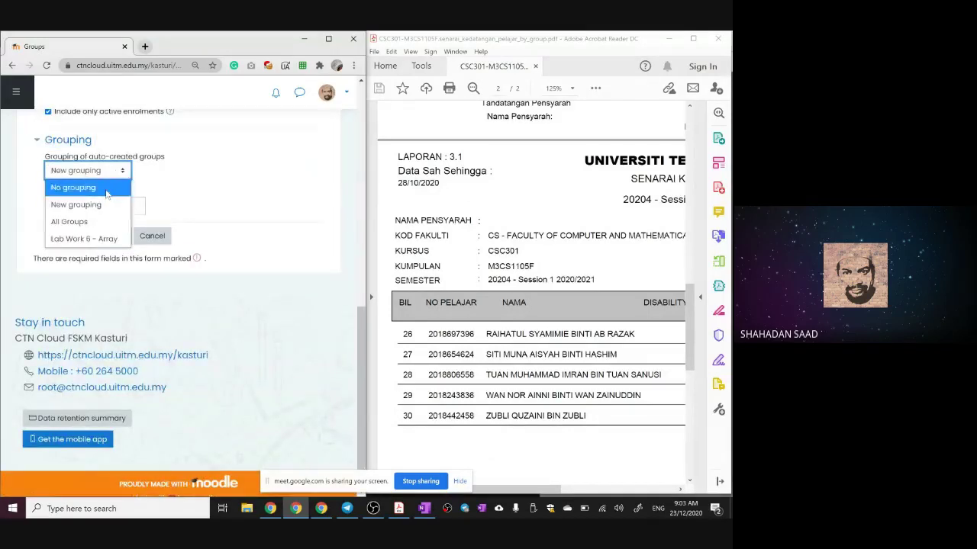
left_click(76, 239)
left_click(118, 242)
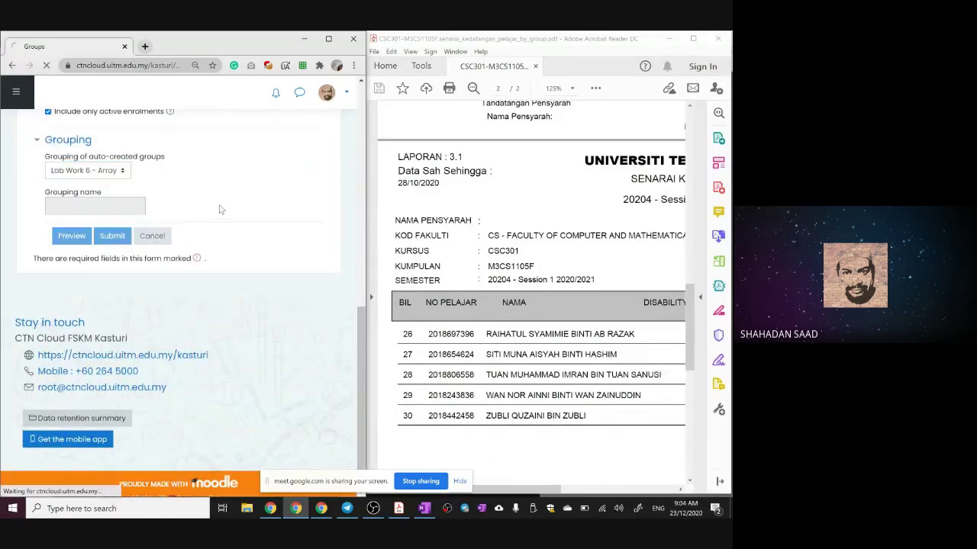
scroll(171, 347, "down", 5)
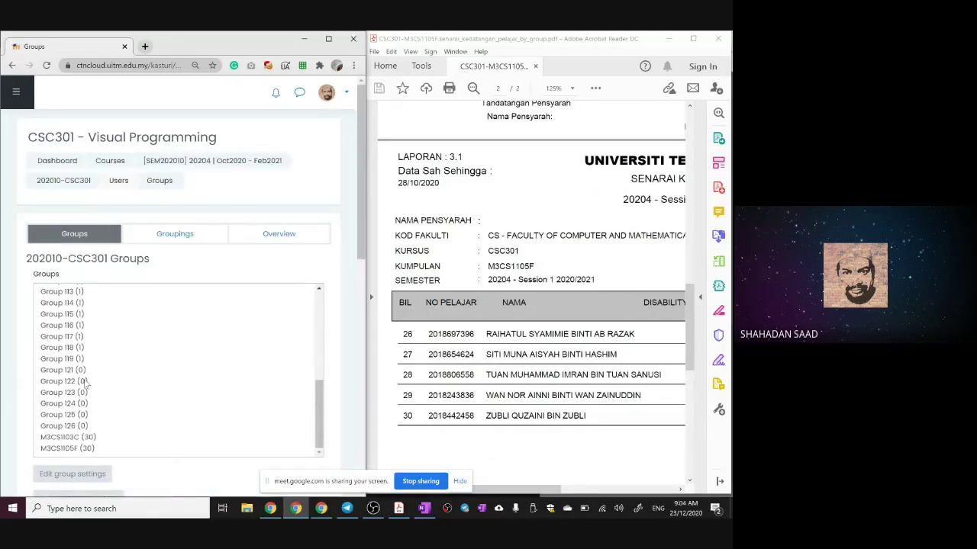
Select the new Group 121 and bring up its member assignment page.
left_click(85, 371)
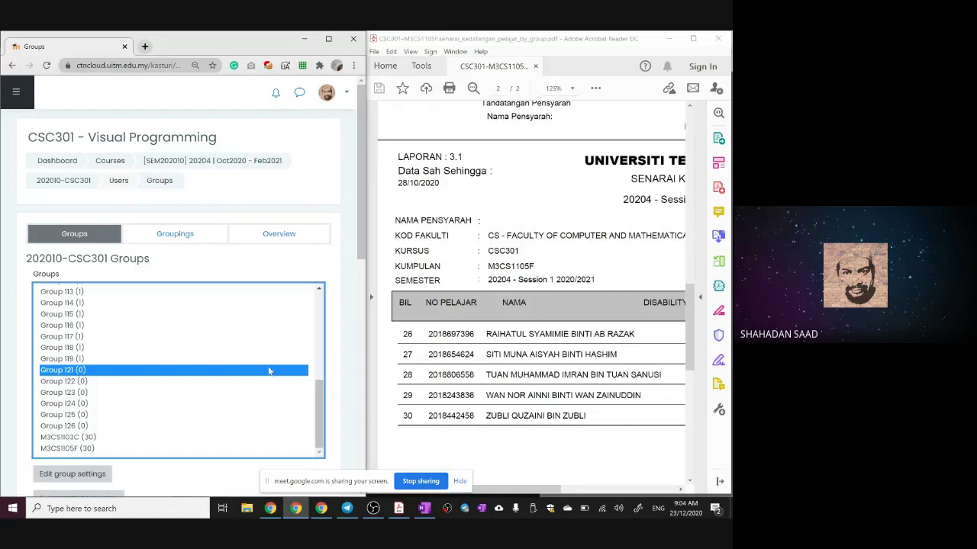
scroll(550, 344, "up", 5)
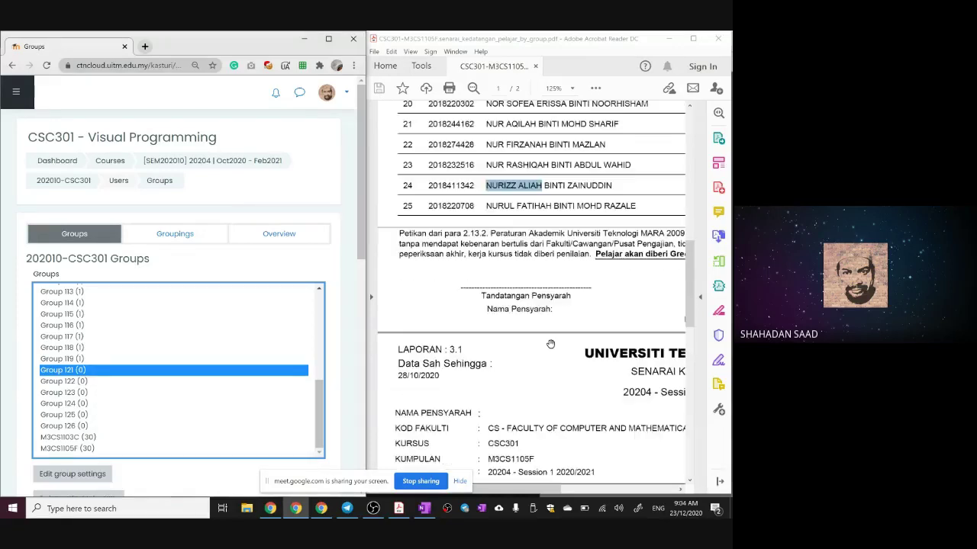
left_click(112, 358)
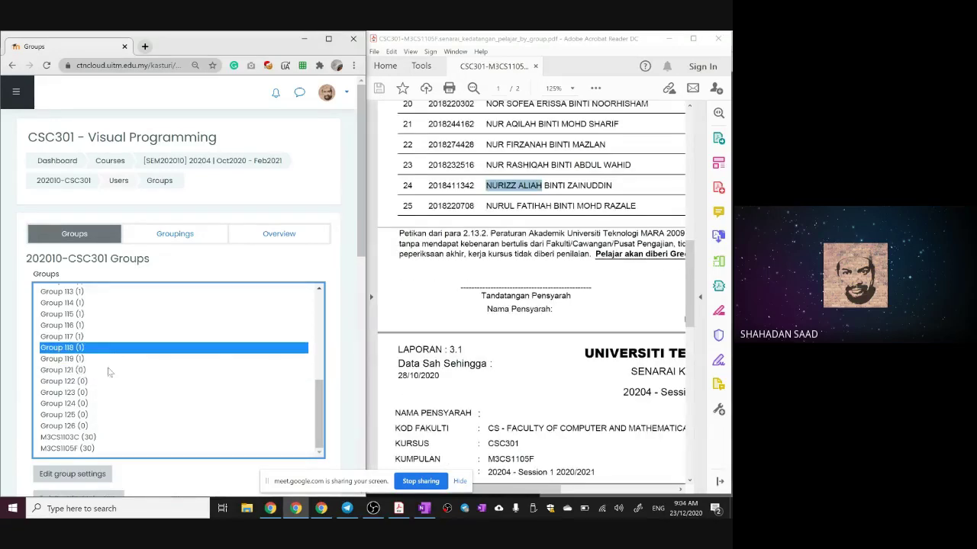
scroll(84, 418, "down", 3)
scroll(28, 422, "up", 1)
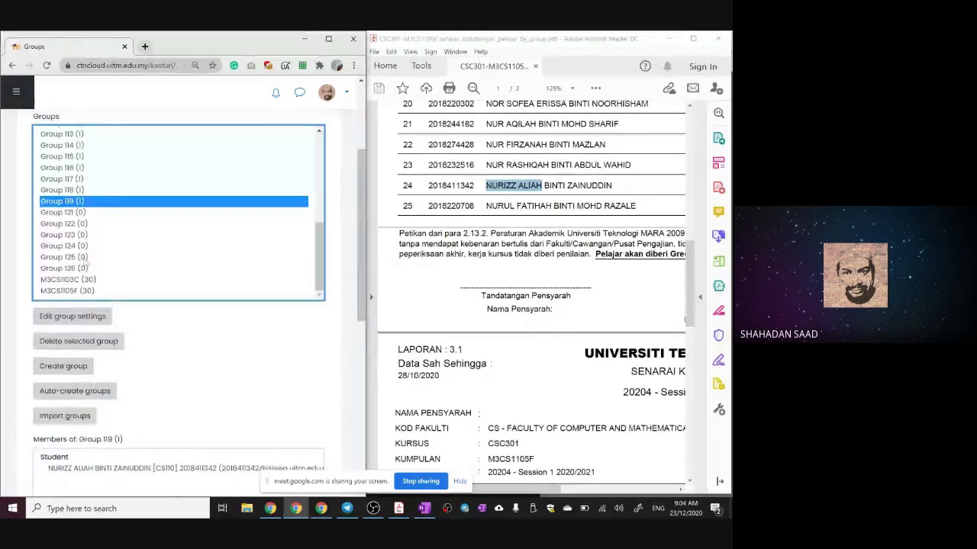
left_click(258, 212)
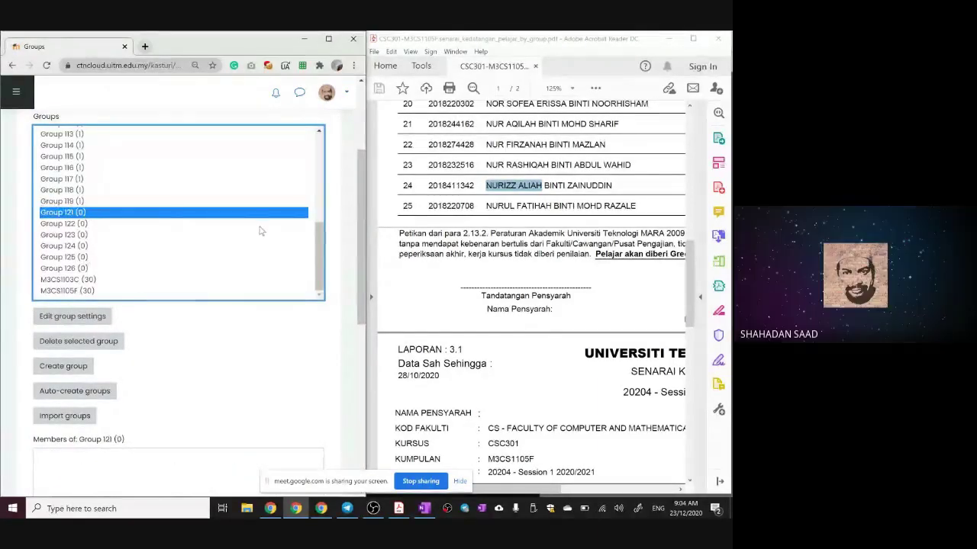
scroll(259, 231, "down", 3)
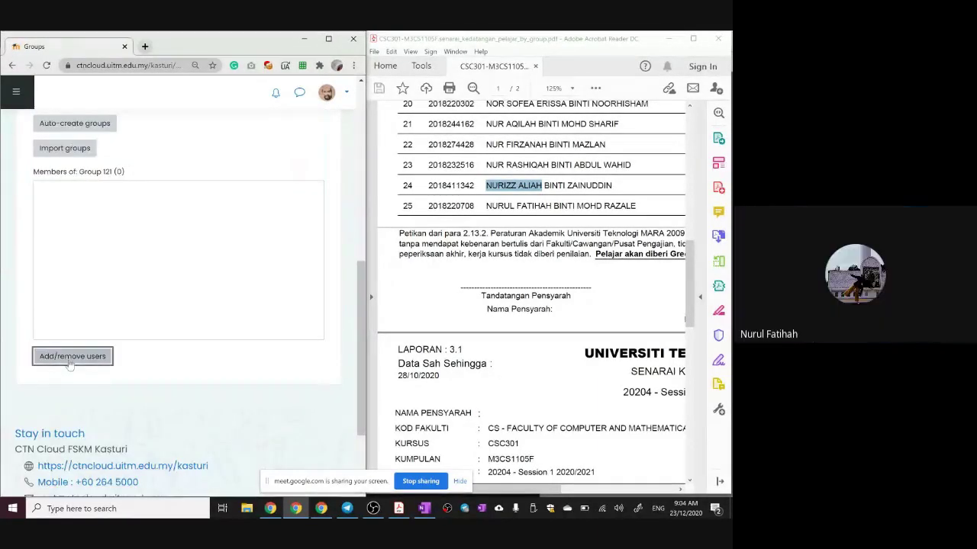
left_click(71, 356)
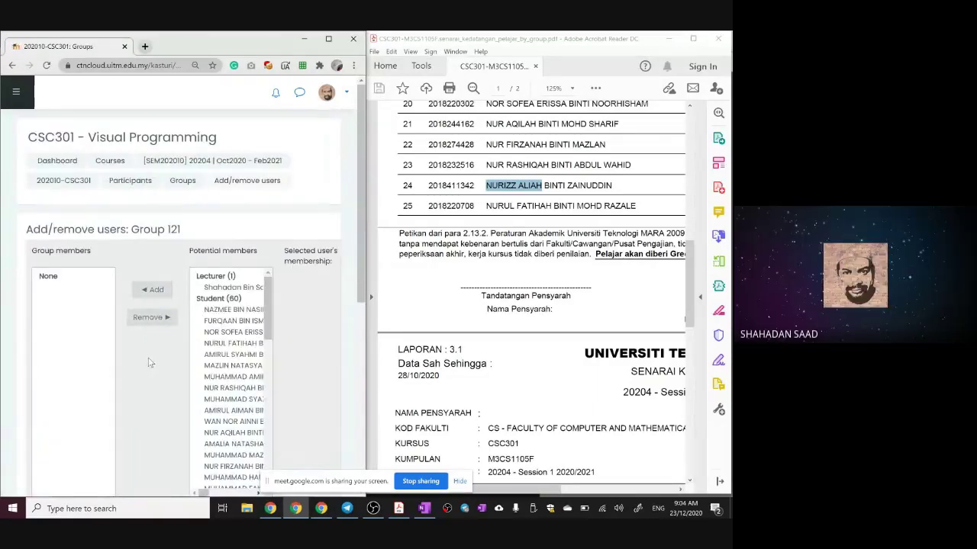
scroll(150, 363, "down", 2)
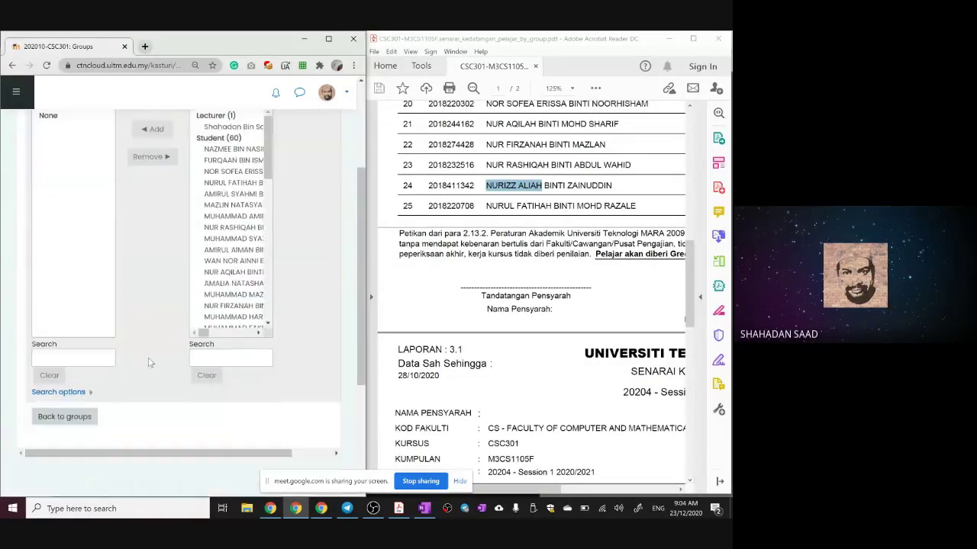
Find two students by partial-name search and add them to Group 121.
left_click(222, 357)
type("nurul")
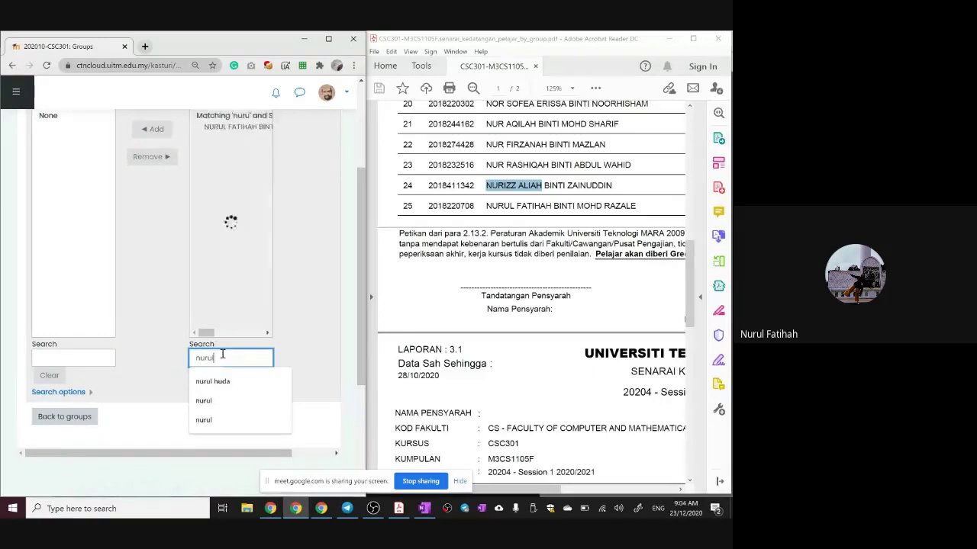
left_click(225, 128)
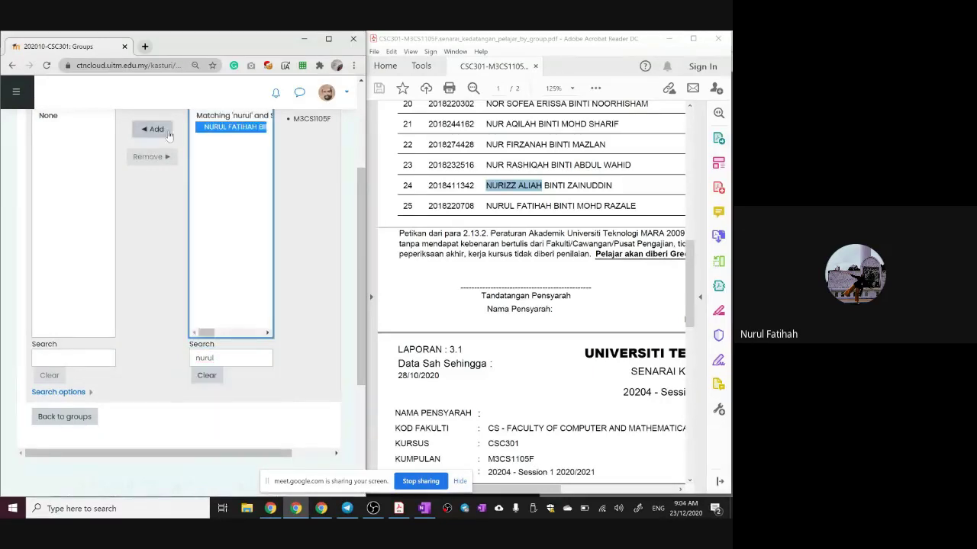
left_click(152, 129)
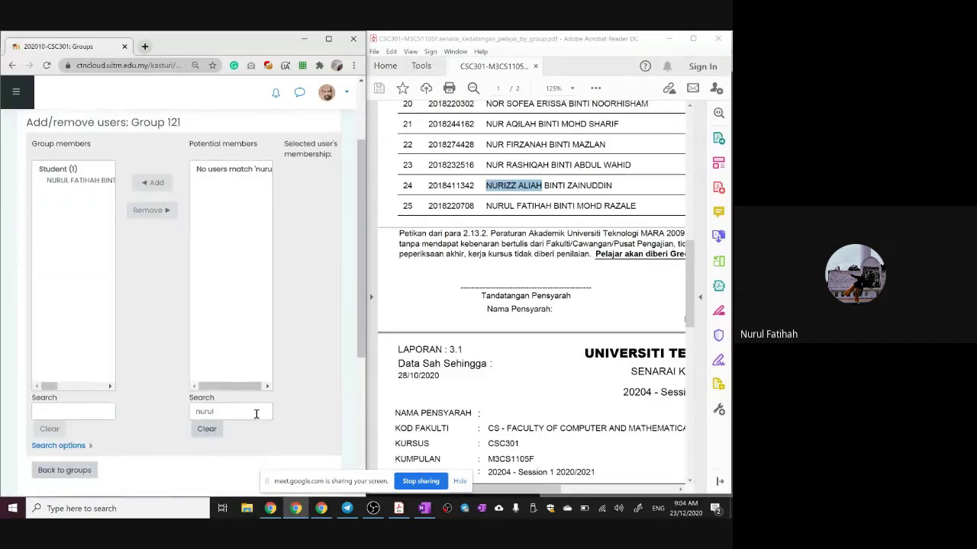
double_click(257, 412)
type("ra")
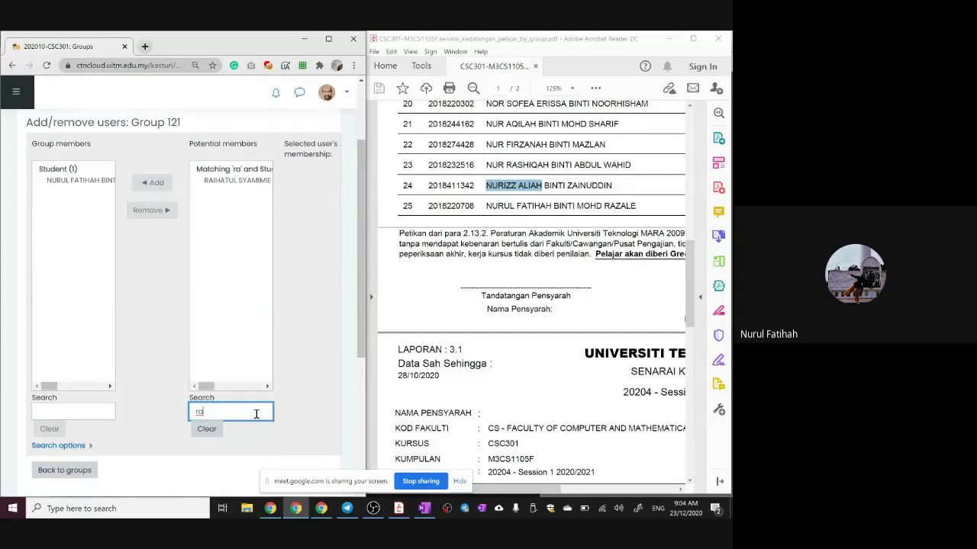
left_click(222, 181)
left_click(152, 183)
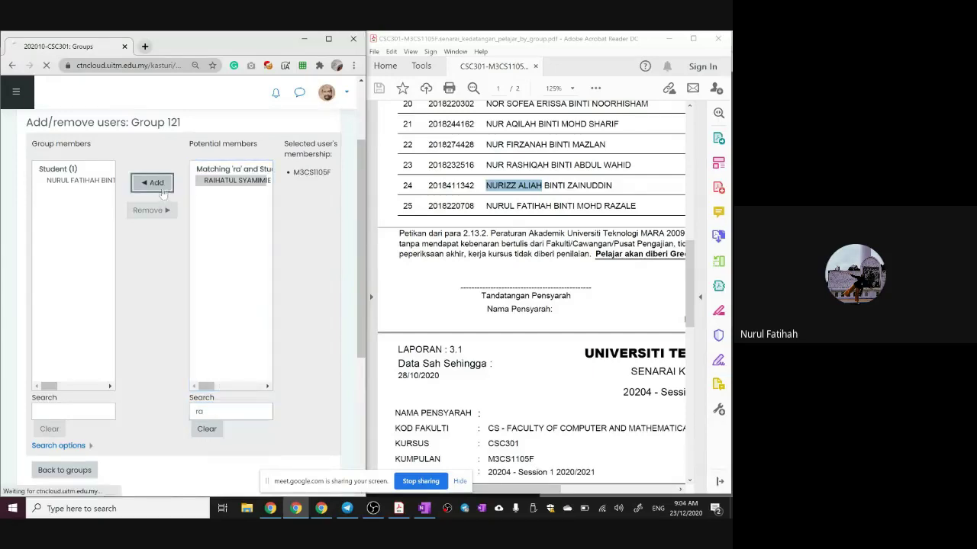
Add a third student found by name search, then return to the groups list.
scroll(219, 406, "down", 2)
double_click(221, 247)
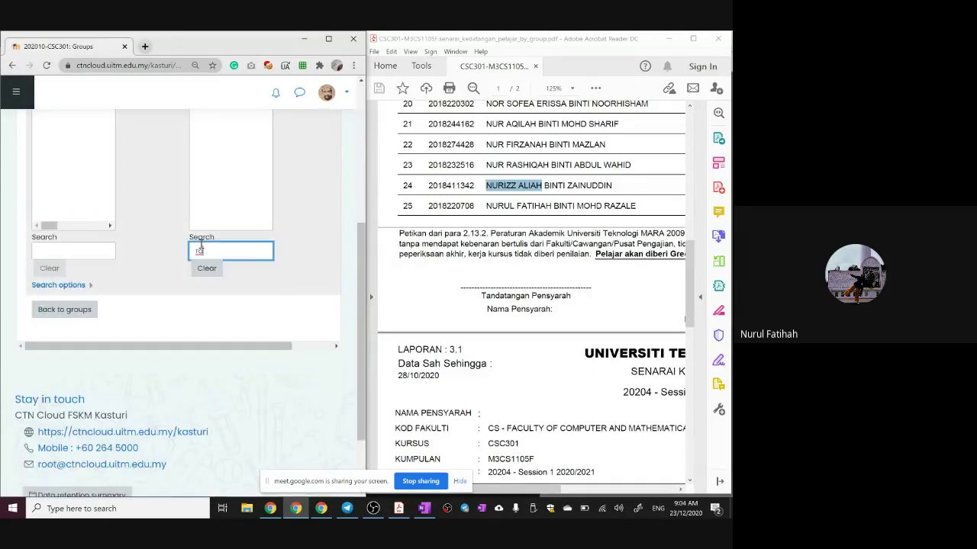
type("wan")
scroll(218, 298, "up", 5)
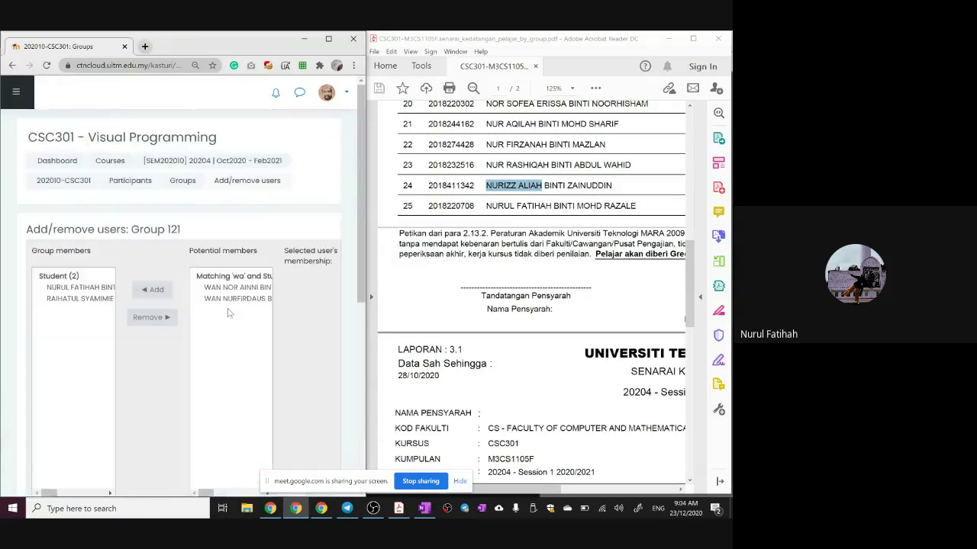
left_click(238, 294)
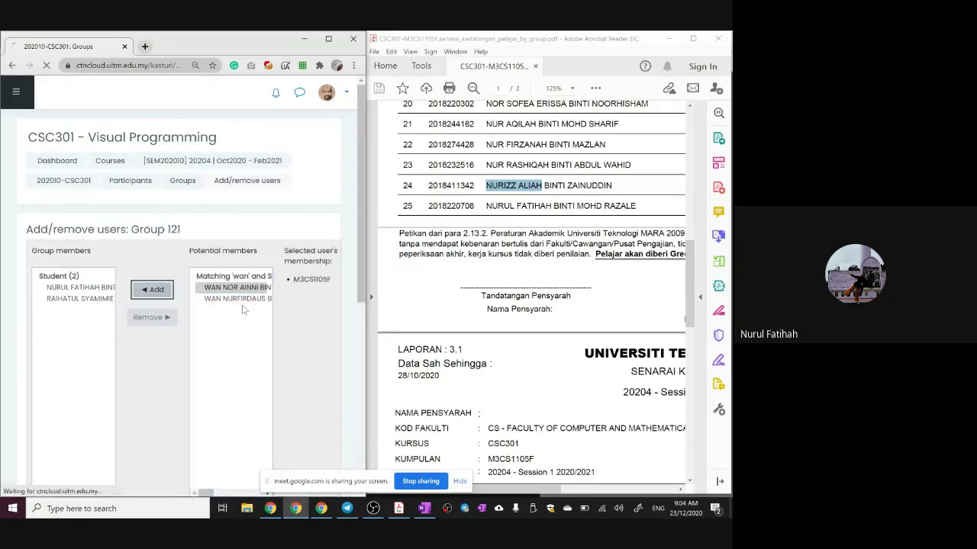
left_click(152, 289)
scroll(155, 362, "down", 3)
left_click(64, 310)
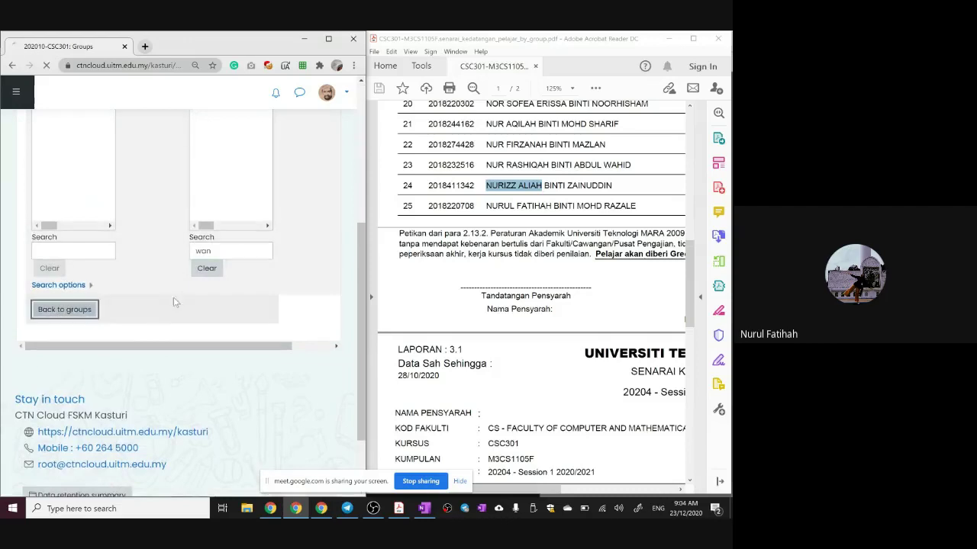
scroll(175, 303, "down", 2)
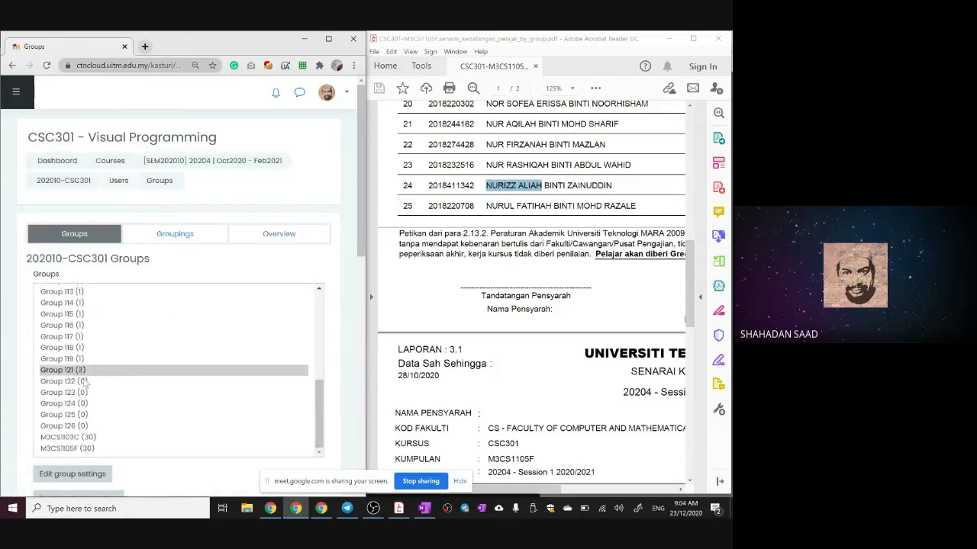
Select Group 122 and open its Add/remove users page.
left_click(175, 380)
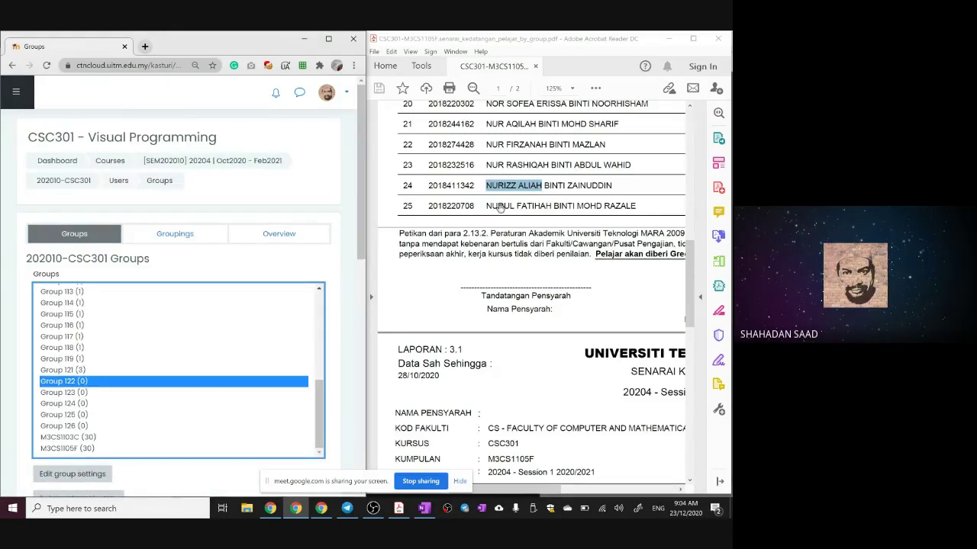
scroll(519, 236, "down", 2)
scroll(537, 268, "down", 3)
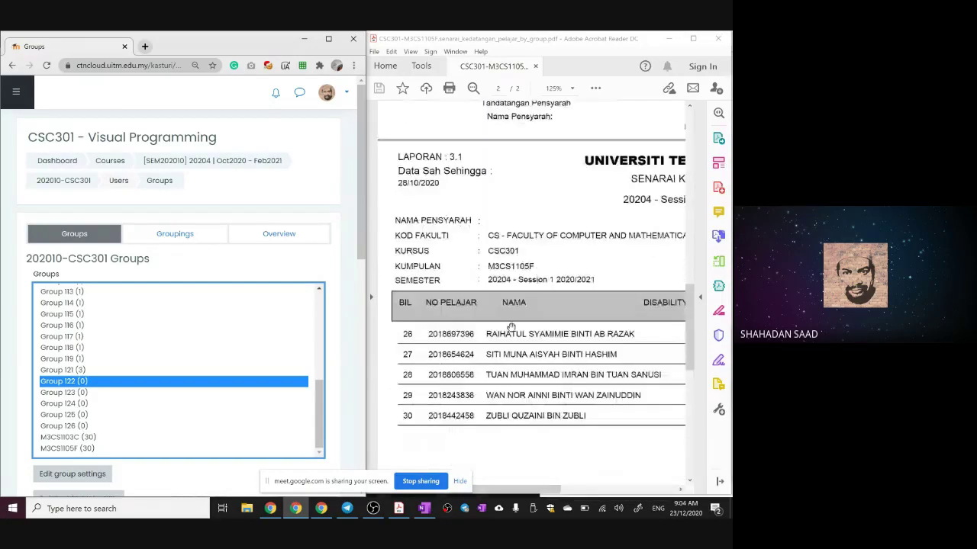
scroll(164, 393, "down", 5)
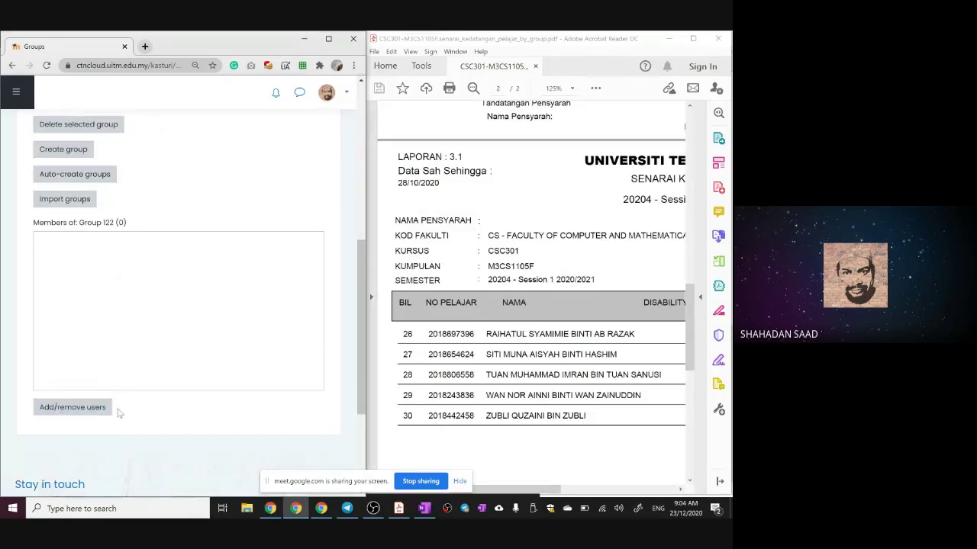
left_click(95, 410)
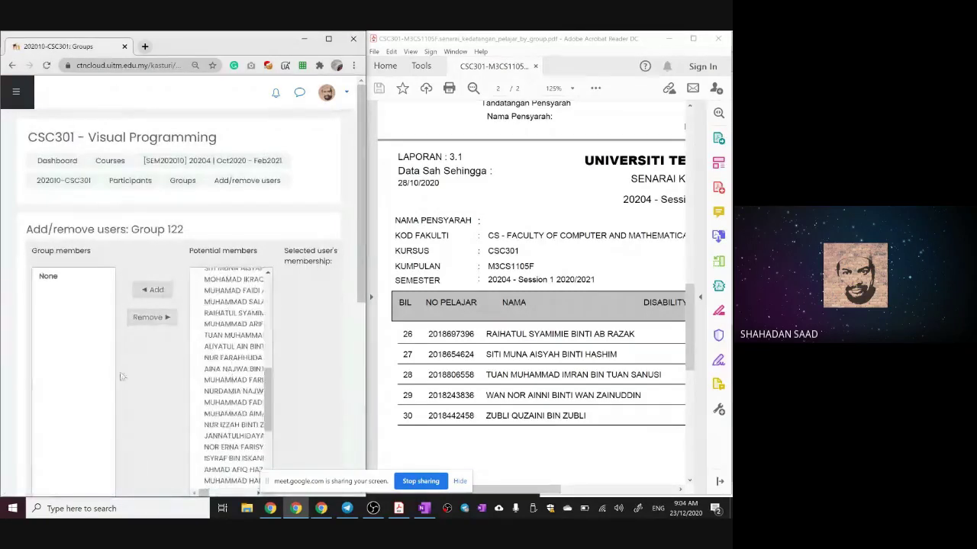
Add the row 27 student from Potential members to Group 122.
scroll(130, 380, "down", 5)
scroll(246, 201, "down", 3)
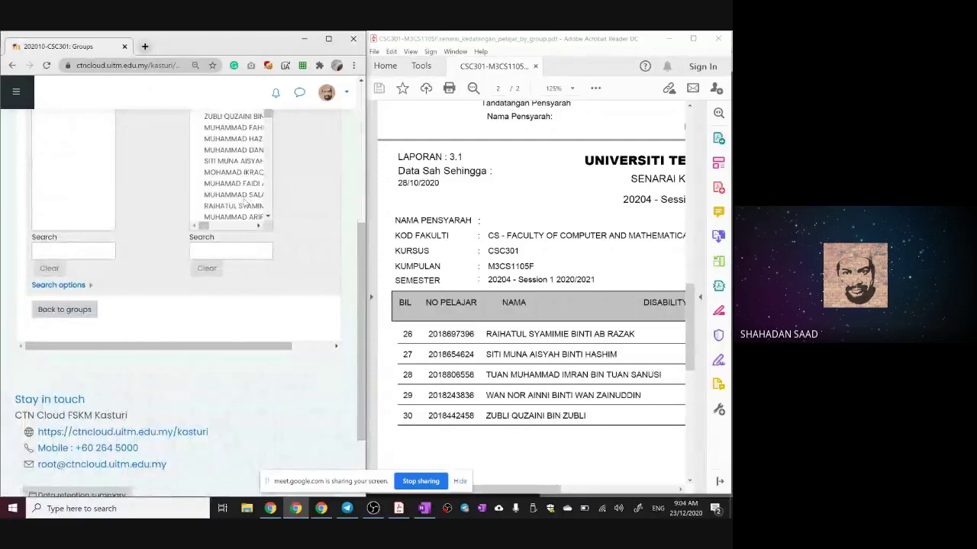
left_click(242, 163)
scroll(77, 299, "up", 8)
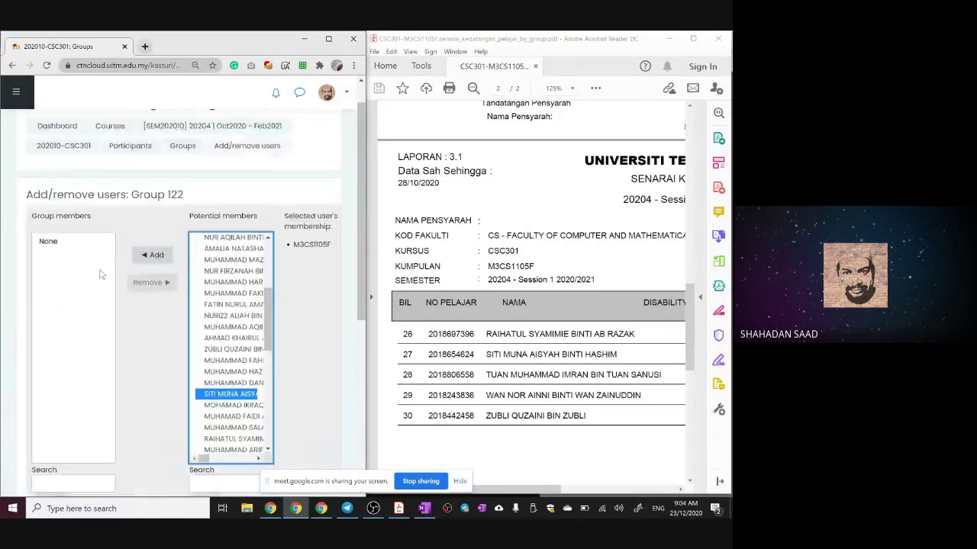
left_click(152, 289)
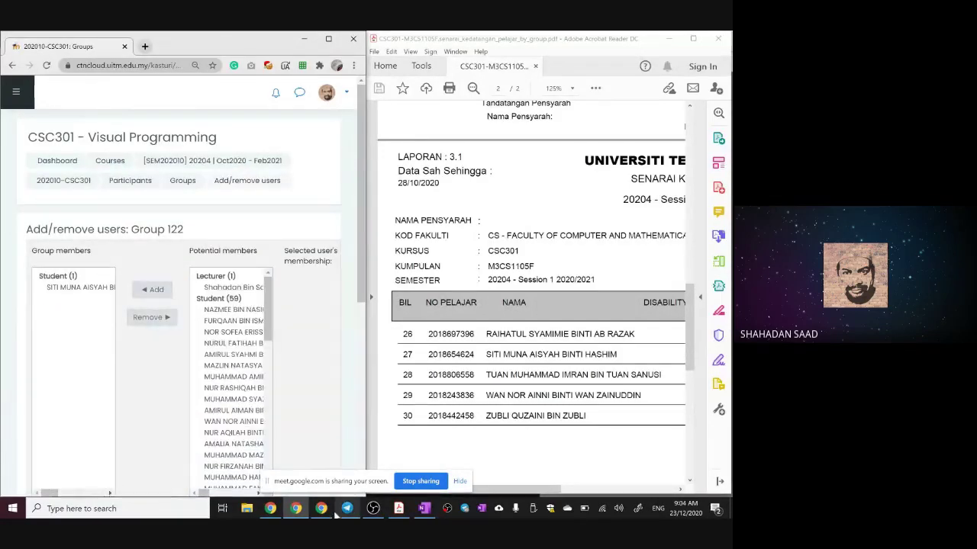
left_click(270, 508)
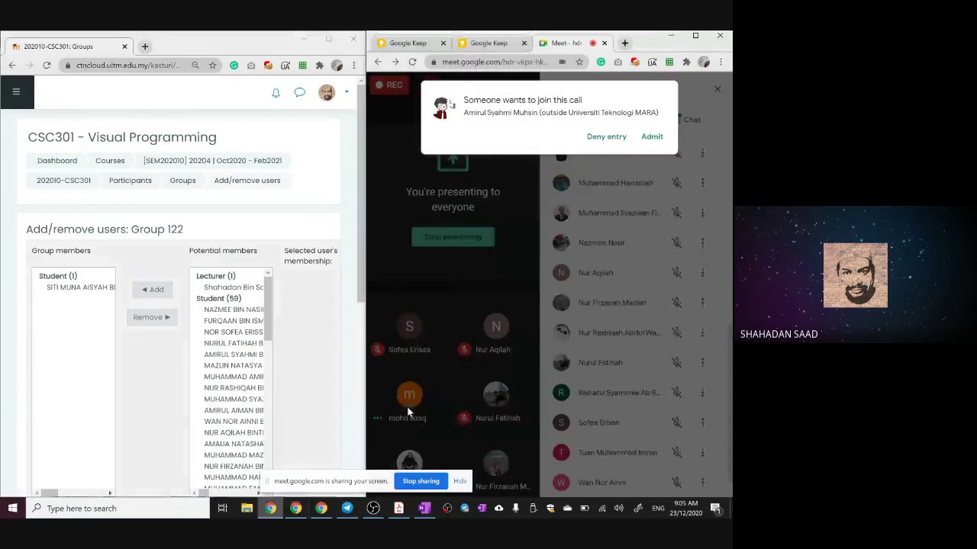
Admit the waiting guest into the Meet call, then select Group 123 in Moodle's groups list.
left_click(652, 138)
scroll(91, 352, "down", 5)
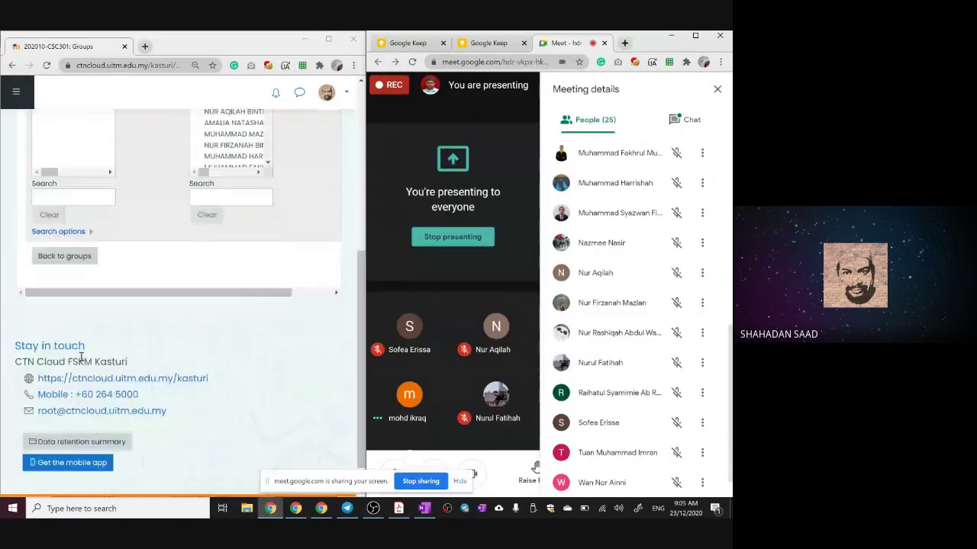
left_click(72, 256)
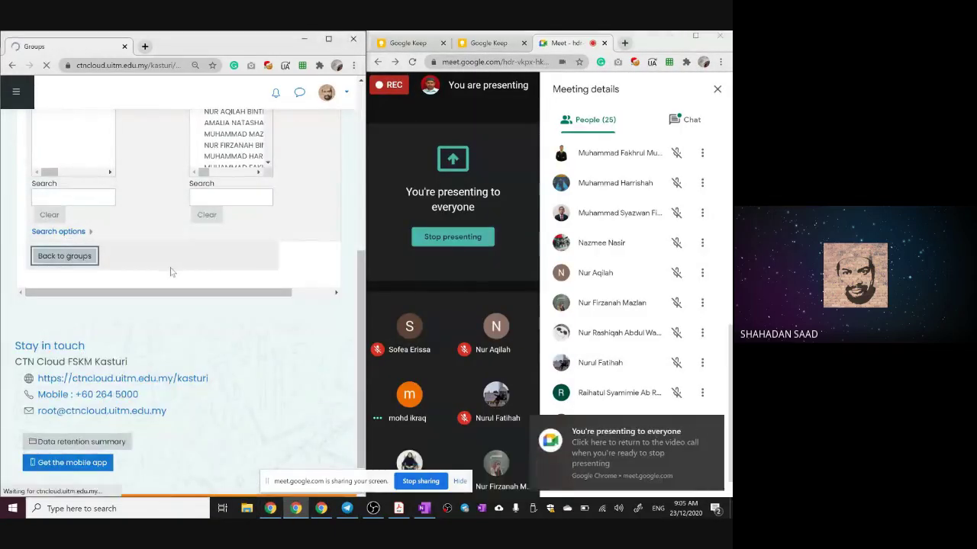
scroll(91, 360, "down", 3)
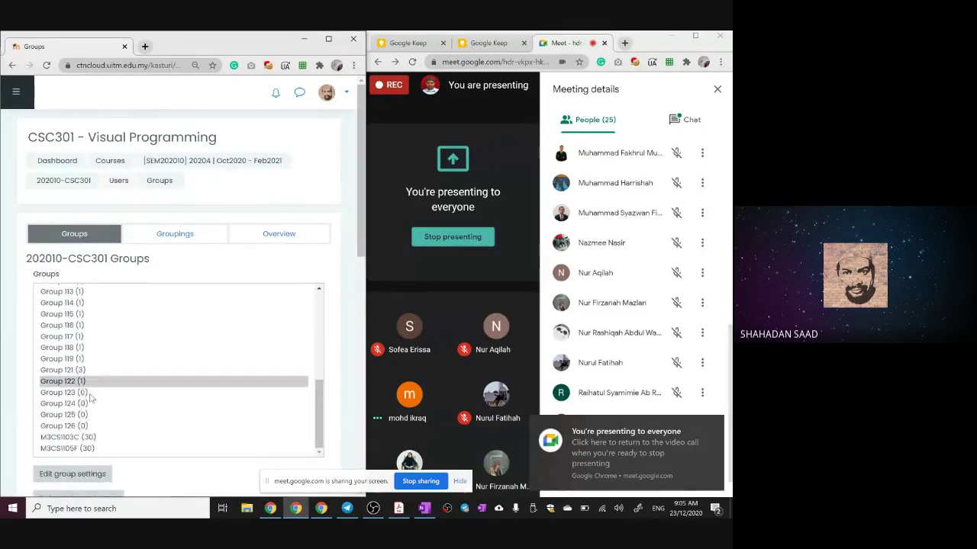
left_click(90, 394)
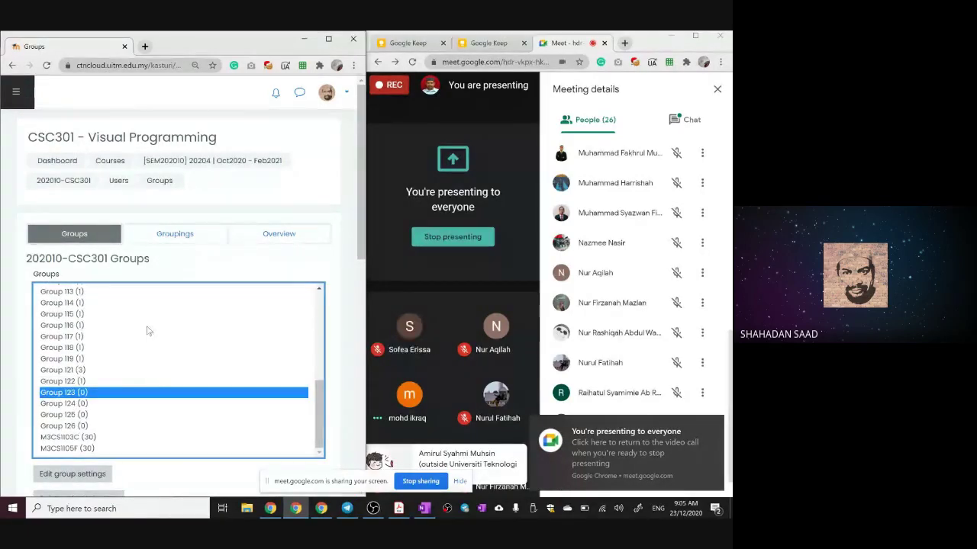
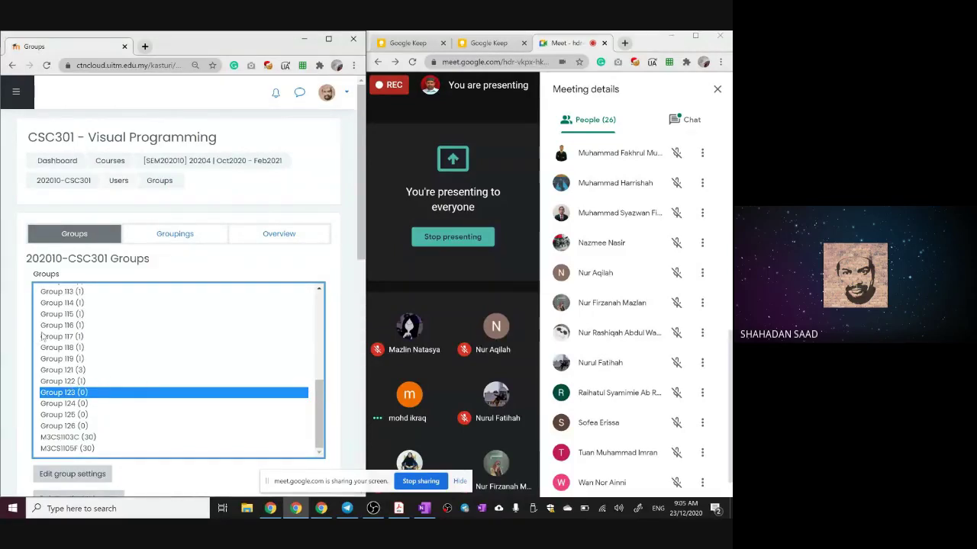
Add the matching class-list student to Group 123 and return to the groups list.
scroll(41, 337, "down", 2)
scroll(247, 358, "down", 1)
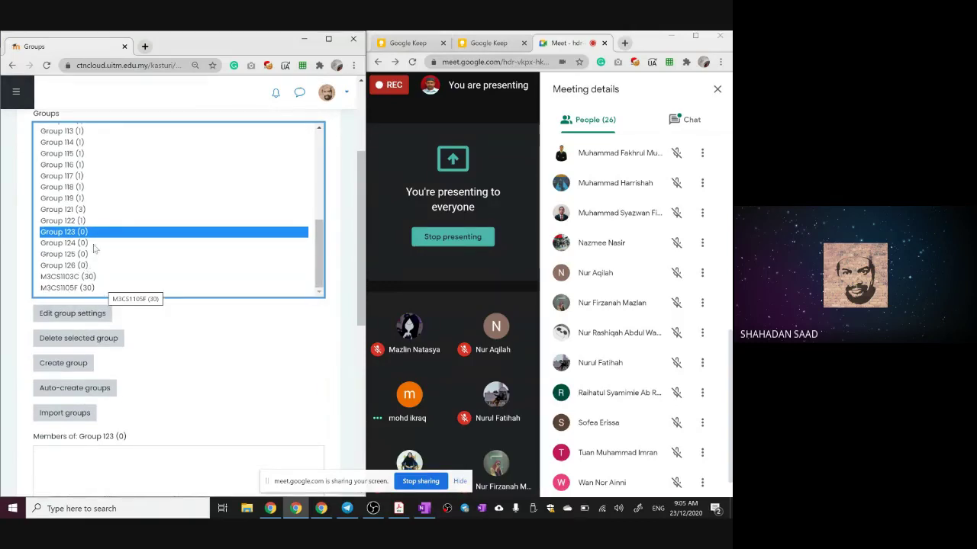
left_click(653, 136)
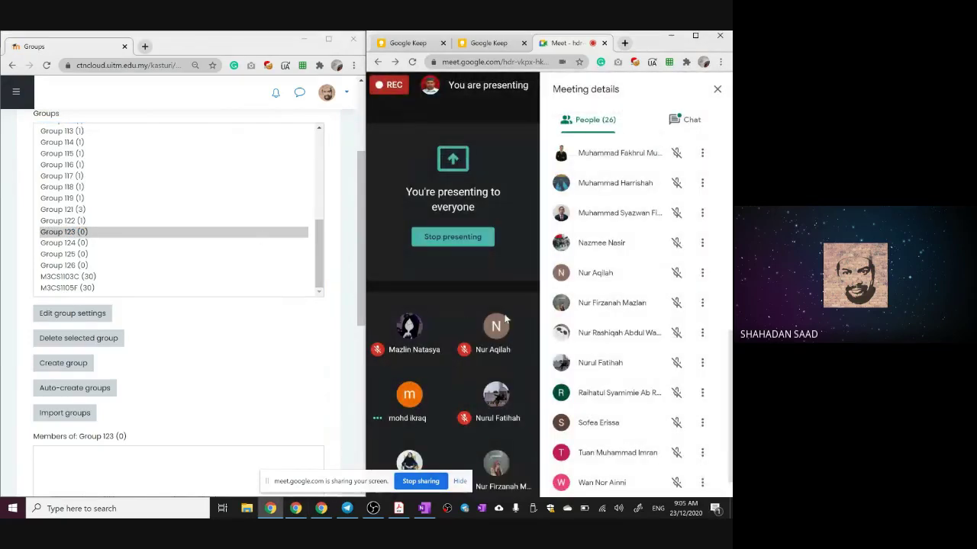
left_click(398, 509)
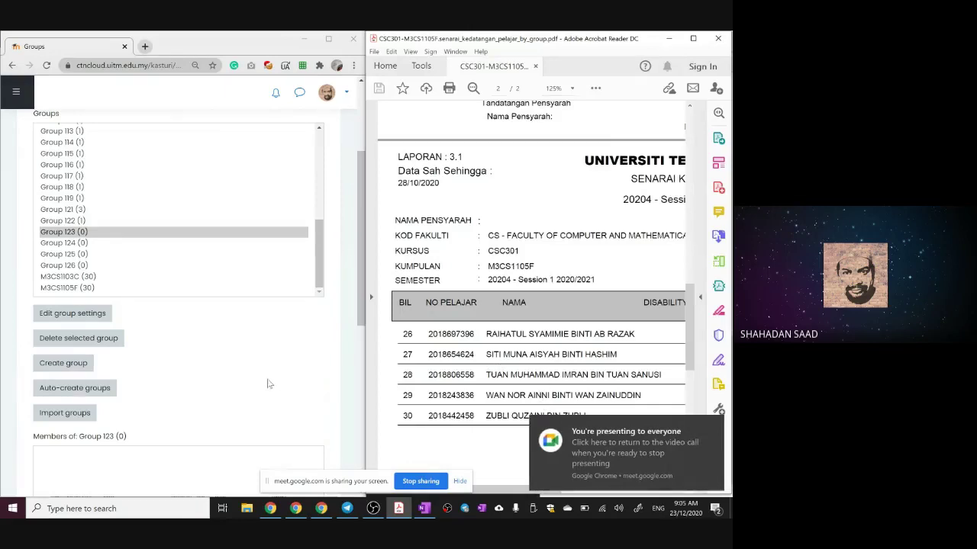
scroll(140, 380, "down", 4)
left_click(72, 300)
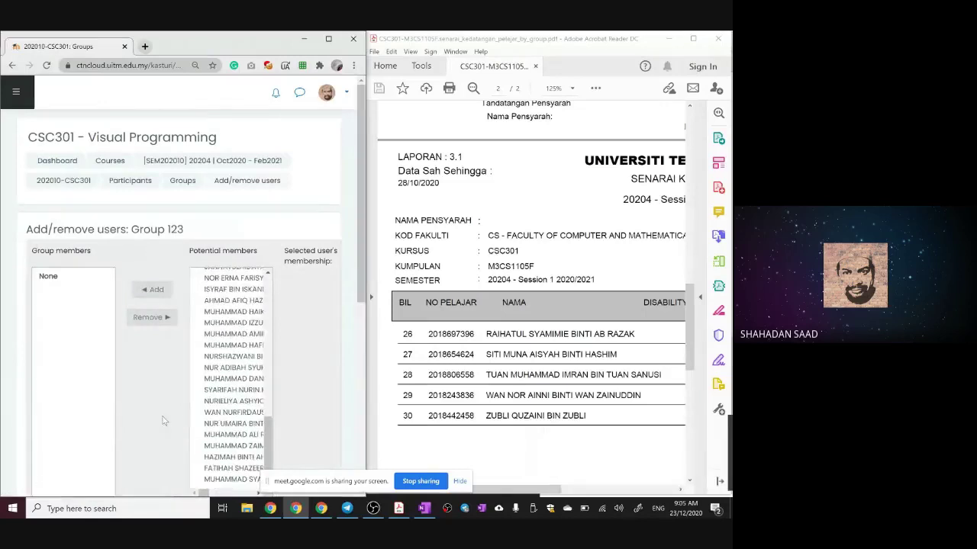
scroll(189, 395, "down", 5)
scroll(189, 394, "up", 5)
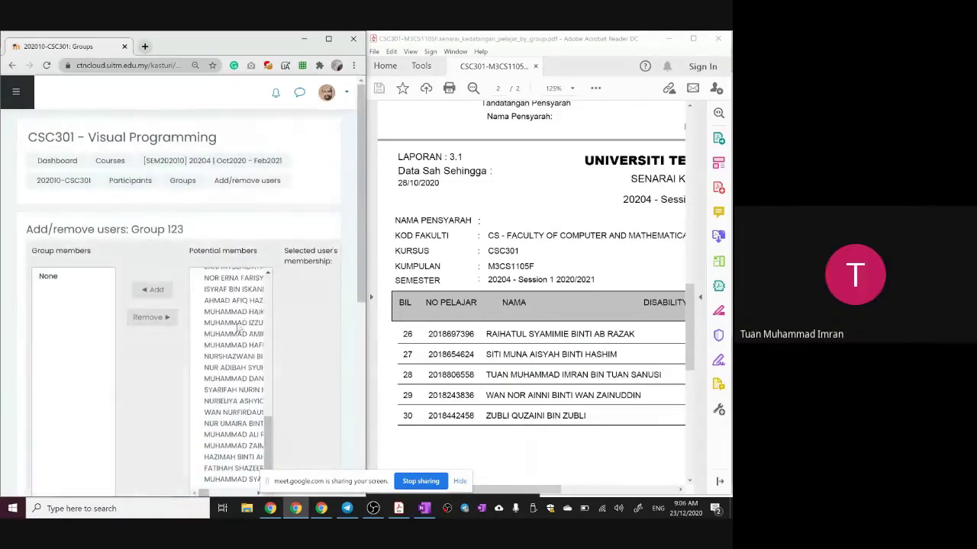
scroll(239, 326, "down", 5)
left_click(236, 274)
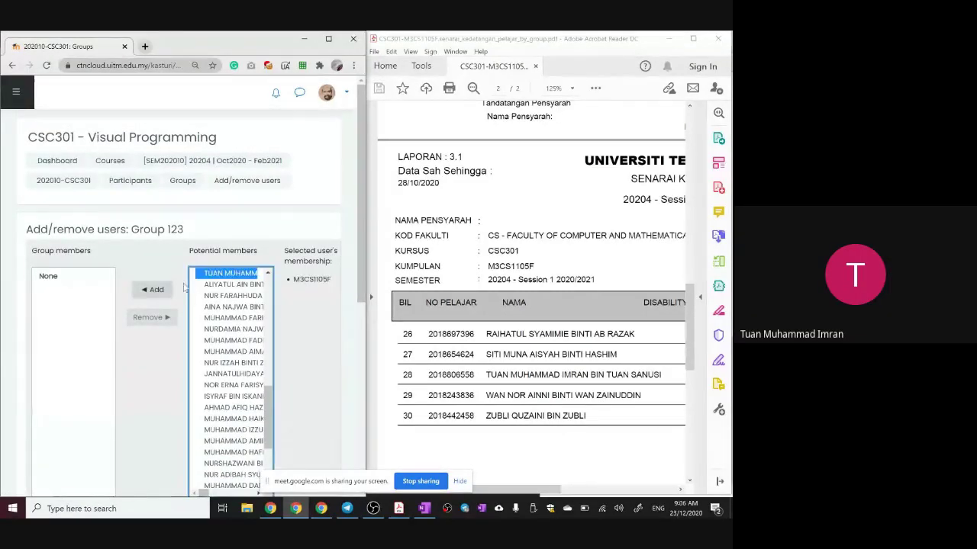
left_click(152, 289)
scroll(106, 342, "down", 10)
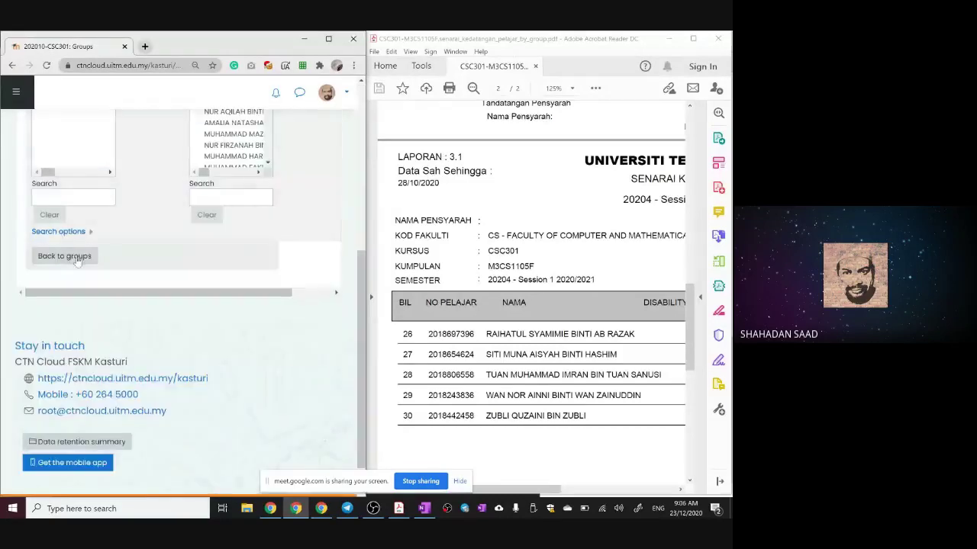
left_click(66, 255)
Add the row-30 class-list student to Group 124 and return to the groups list.
scroll(155, 316, "down", 2)
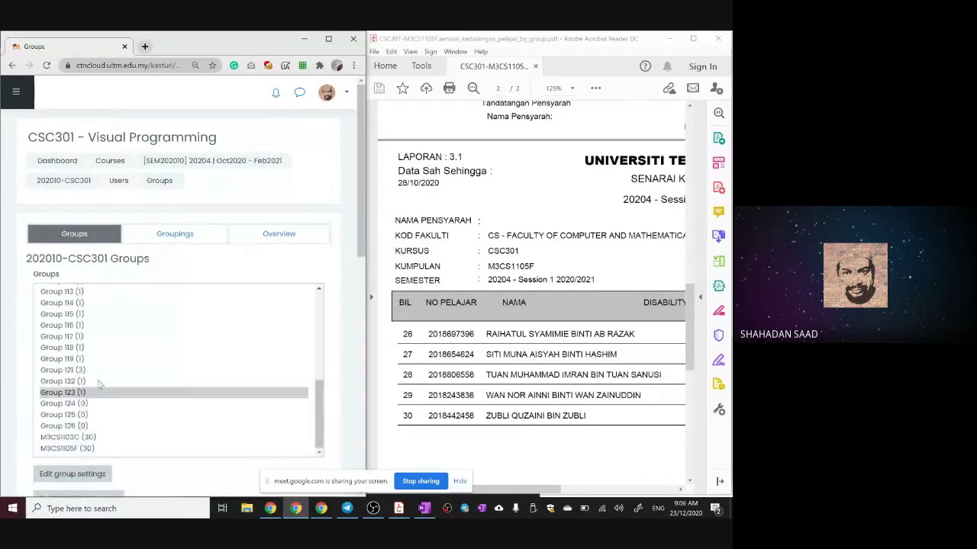
left_click(88, 403)
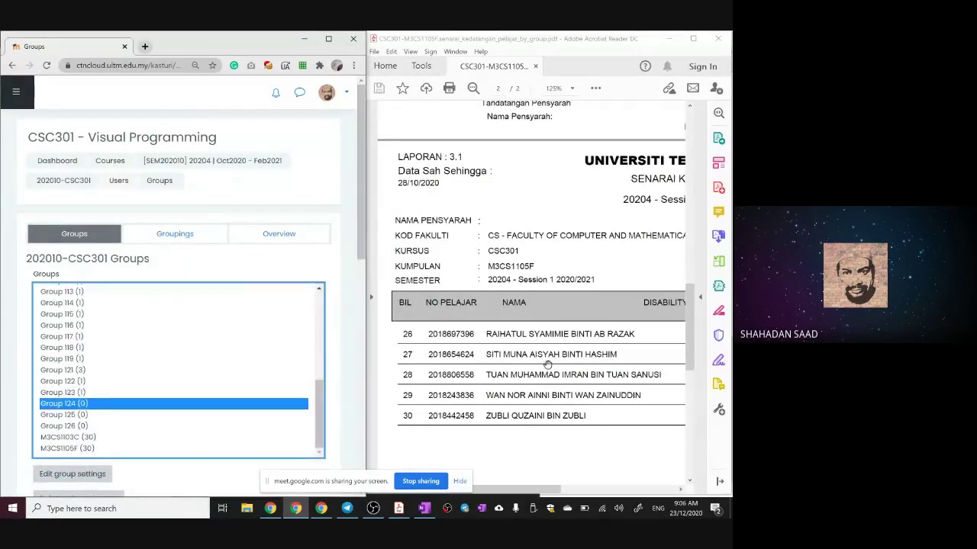
scroll(234, 427, "down", 8)
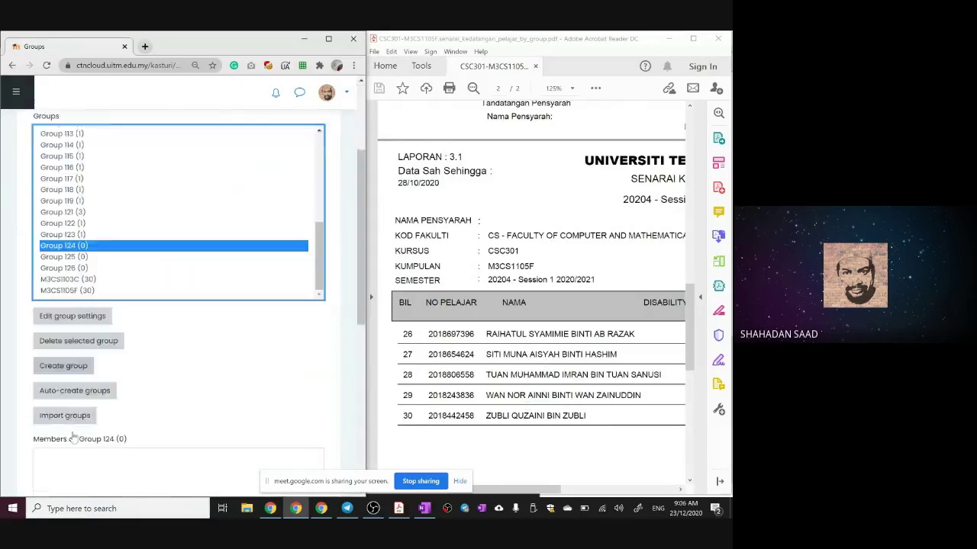
left_click(86, 314)
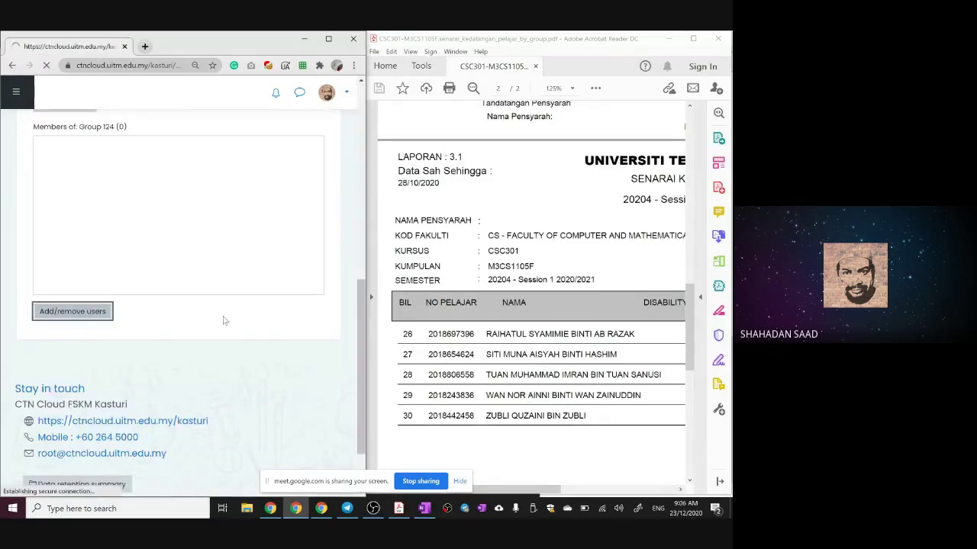
scroll(203, 335, "down", 5)
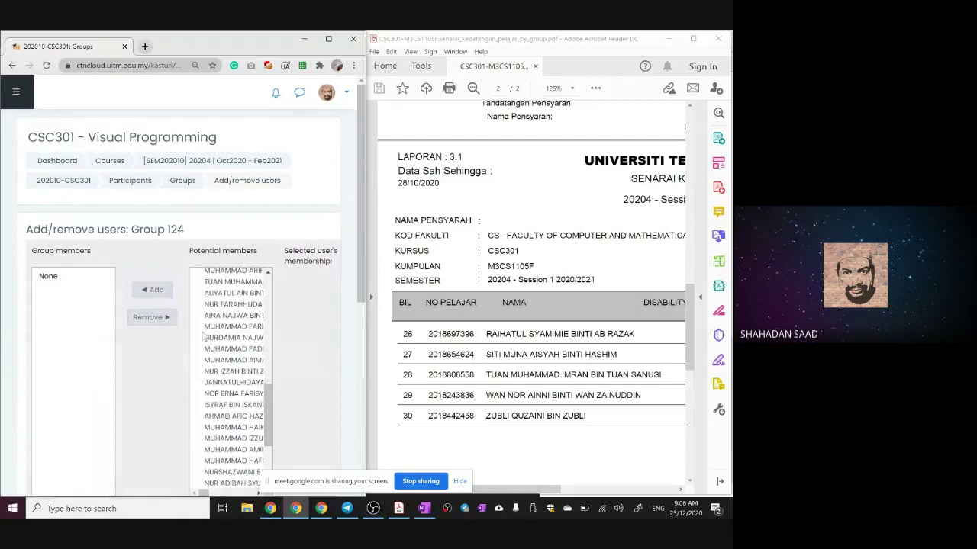
scroll(227, 345, "down", 3)
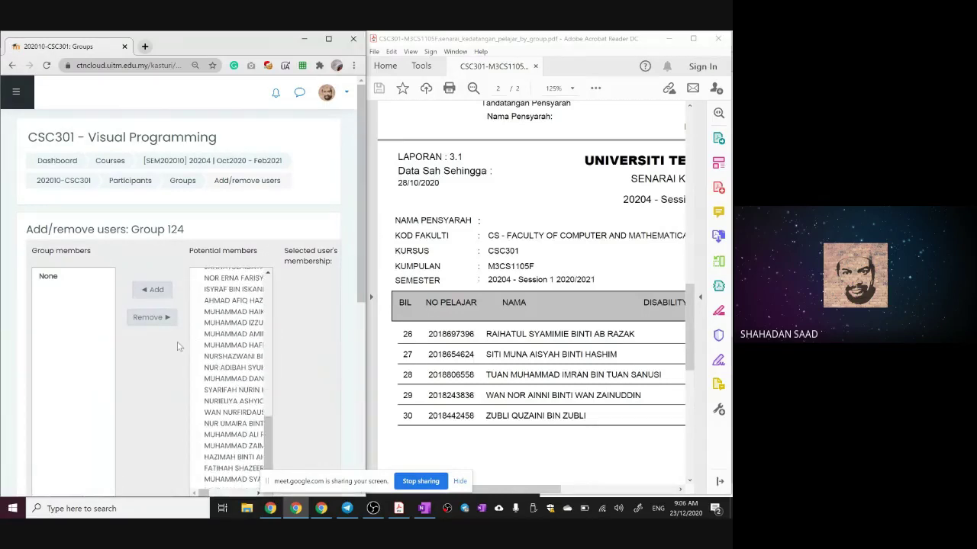
scroll(227, 347, "down", 1)
scroll(227, 347, "up", 15)
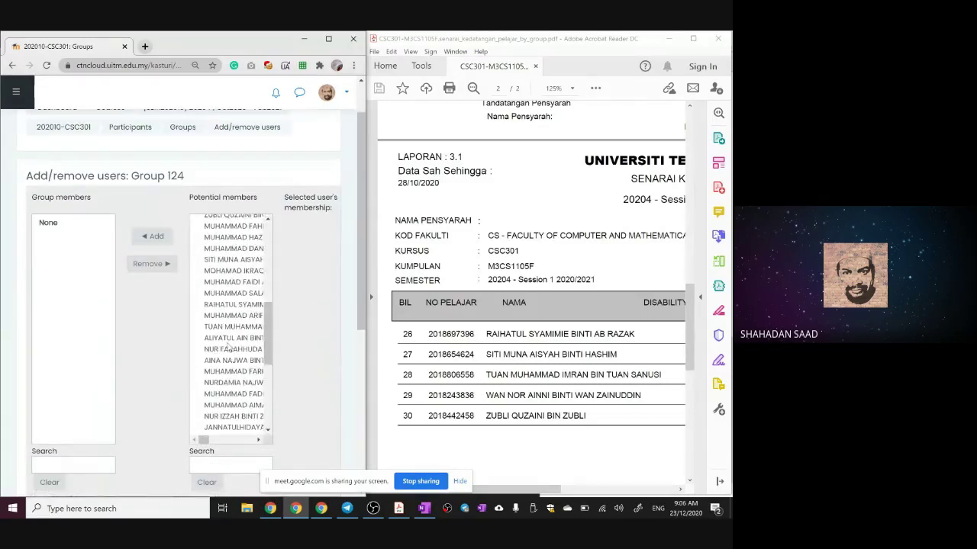
scroll(229, 351, "down", 3)
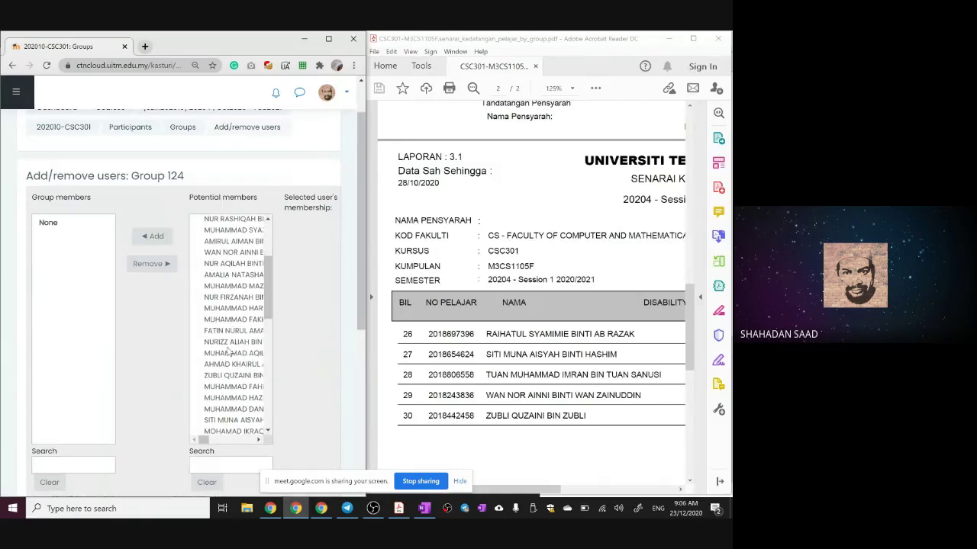
left_click(231, 376)
left_click(161, 243)
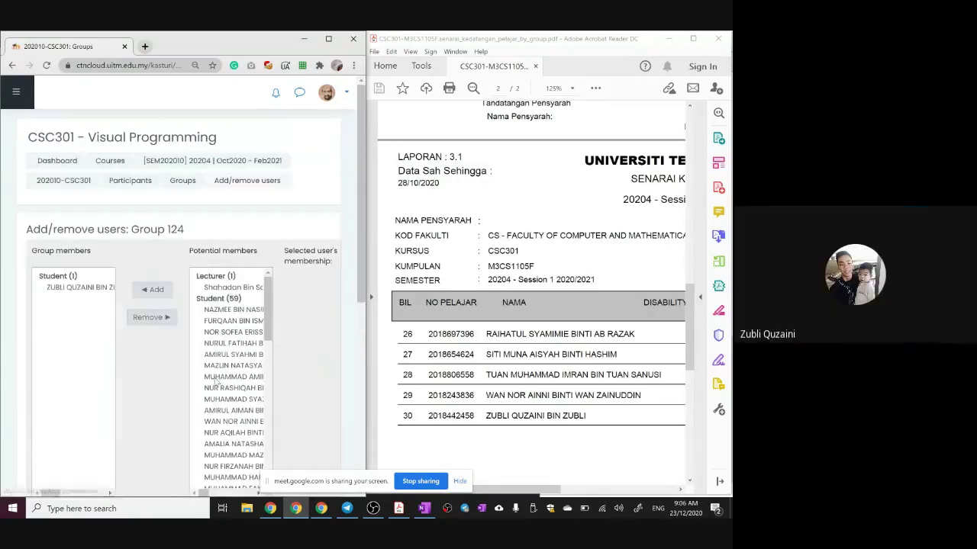
scroll(99, 356, "down", 3)
left_click(67, 418)
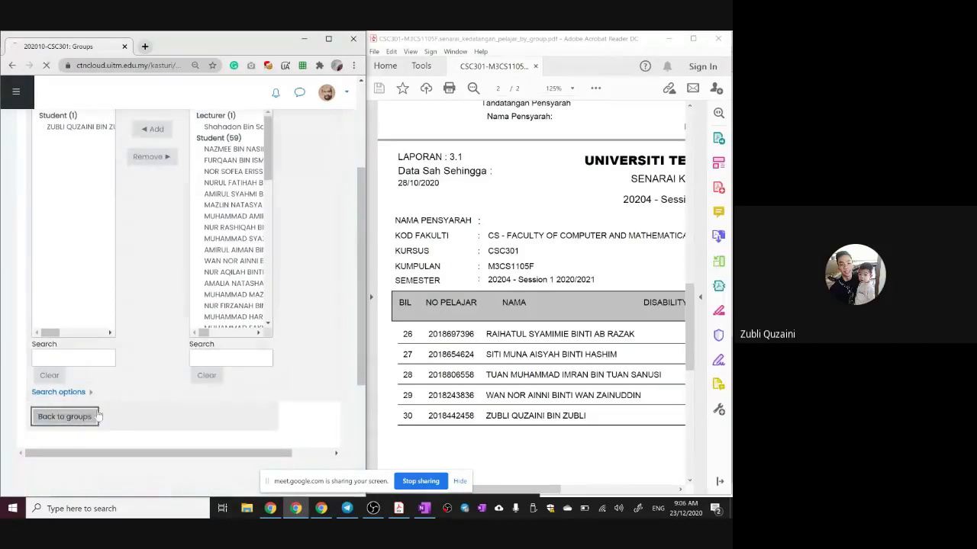
scroll(153, 381, "down", 1)
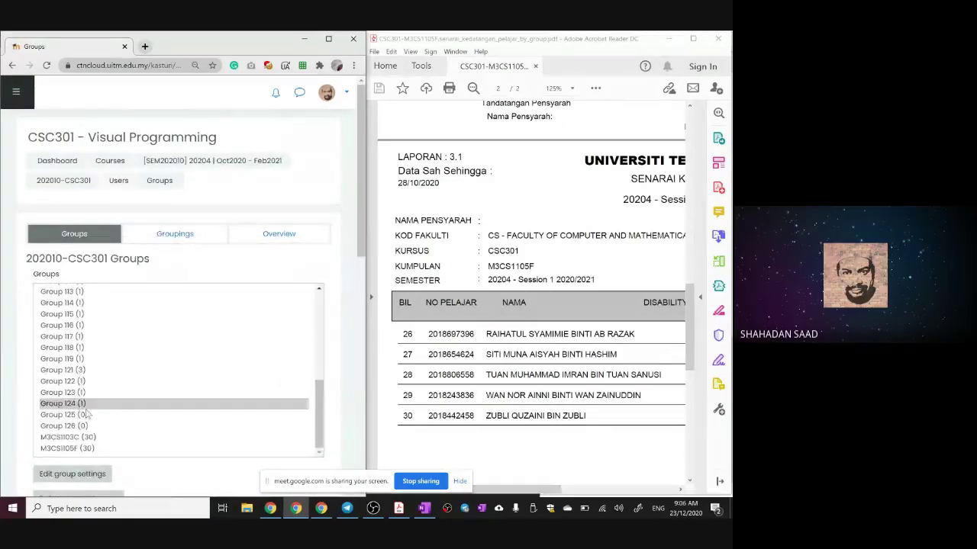
Delete the two empty groups, Group 125 and Group 126.
left_click(86, 415)
left_click(85, 425, "ctrl")
scroll(118, 419, "down", 2)
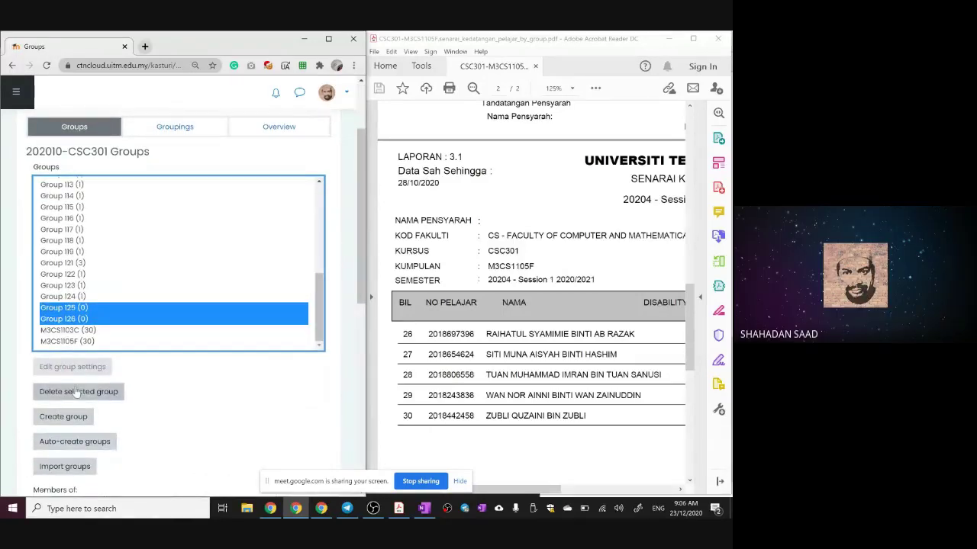
left_click(79, 393)
left_click(210, 391)
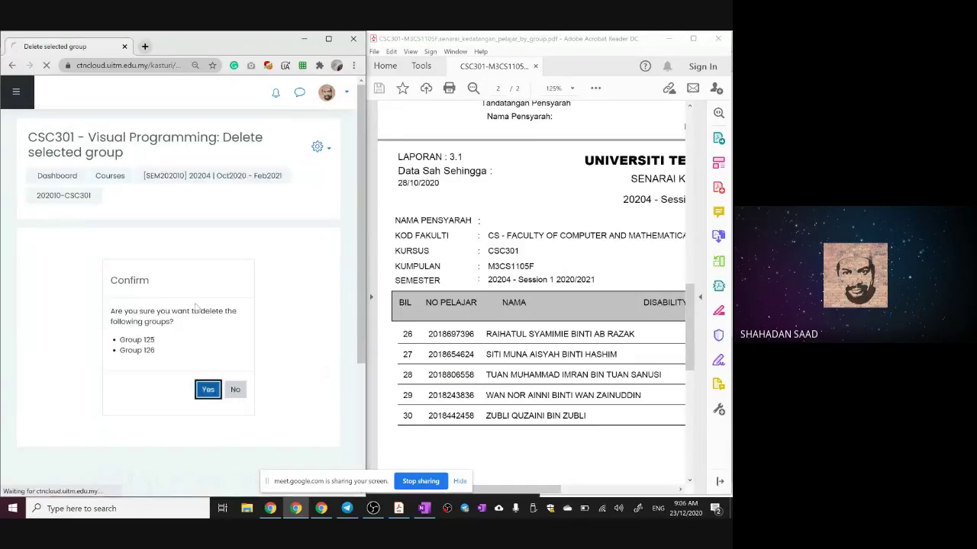
Scroll through the groups list to check that Groups 111–124 hold their members.
scroll(156, 355, "down", 5)
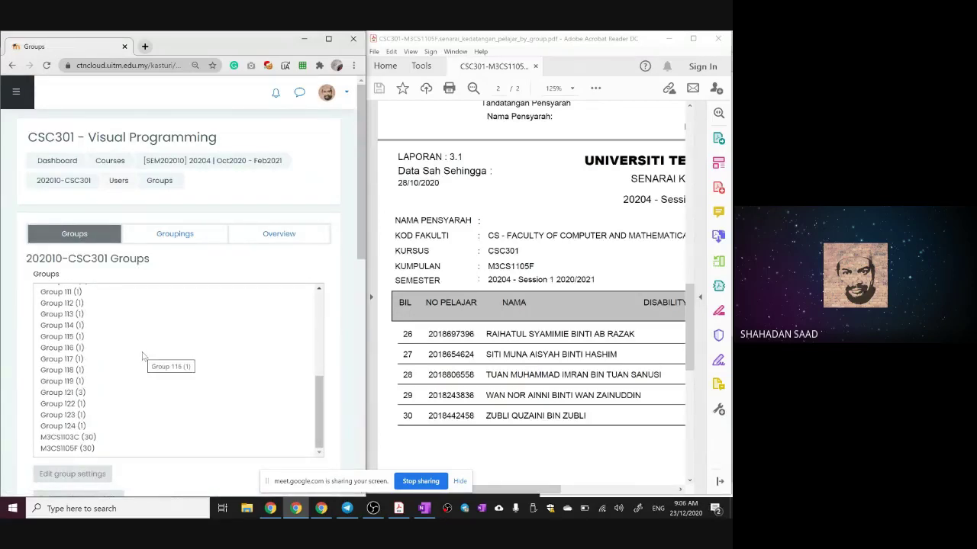
scroll(210, 358, "up", 5)
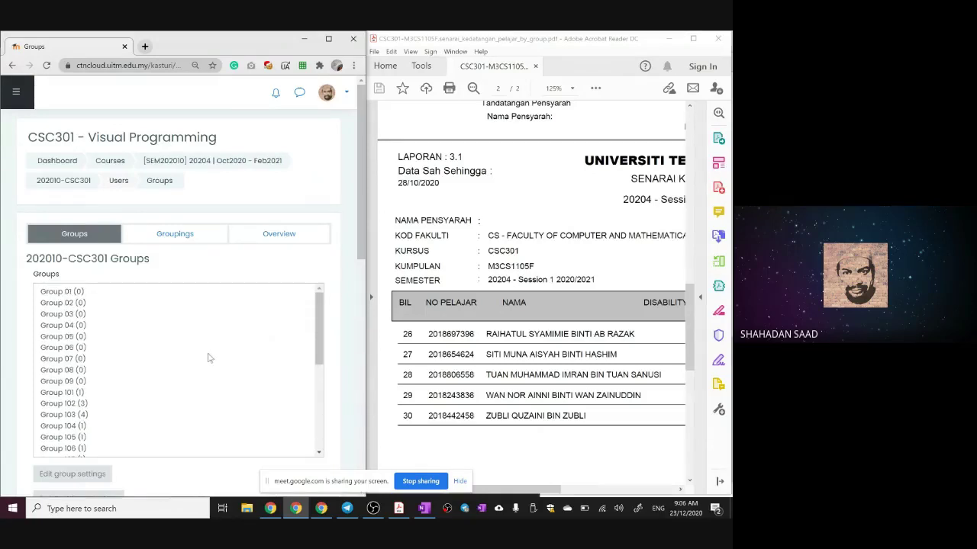
scroll(209, 358, "down", 10)
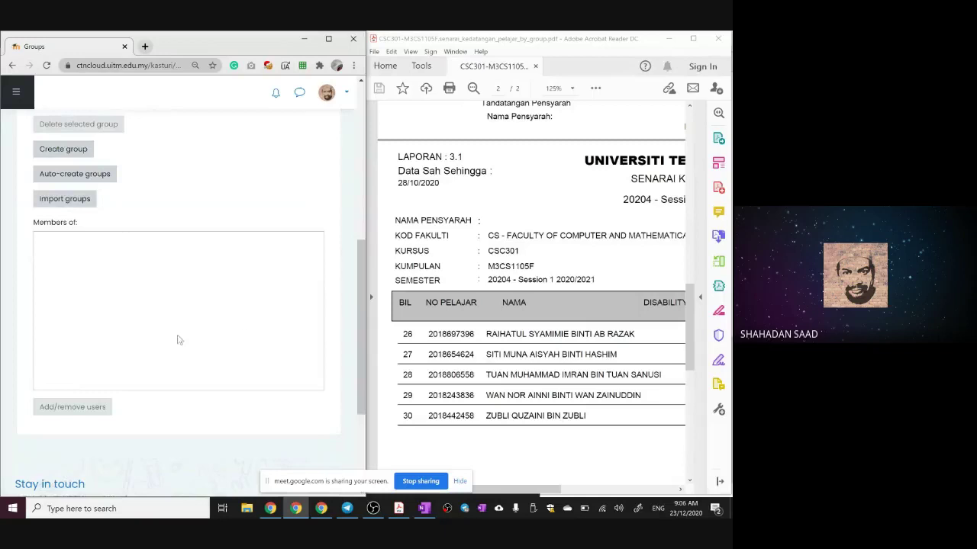
scroll(244, 363, "down", 3)
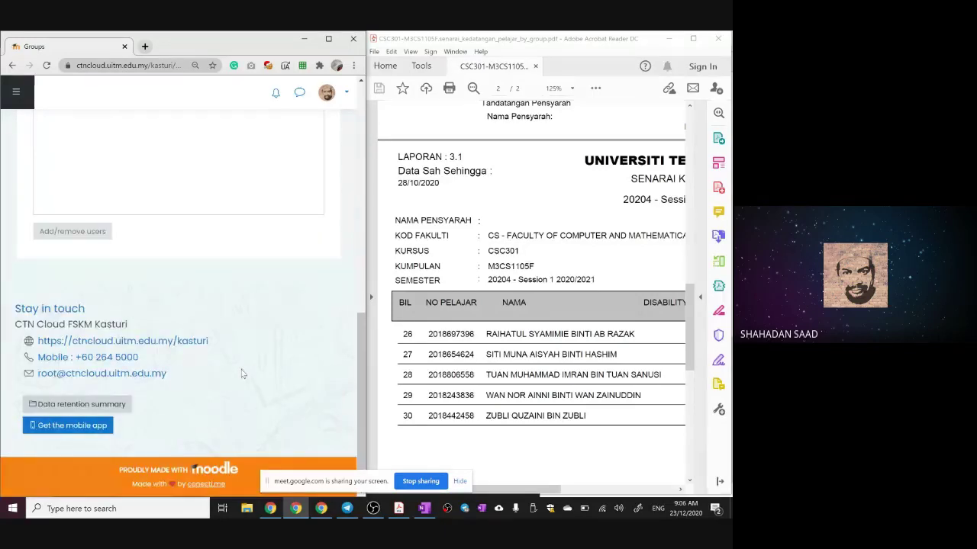
scroll(245, 372, "up", 10)
scroll(200, 372, "up", 10)
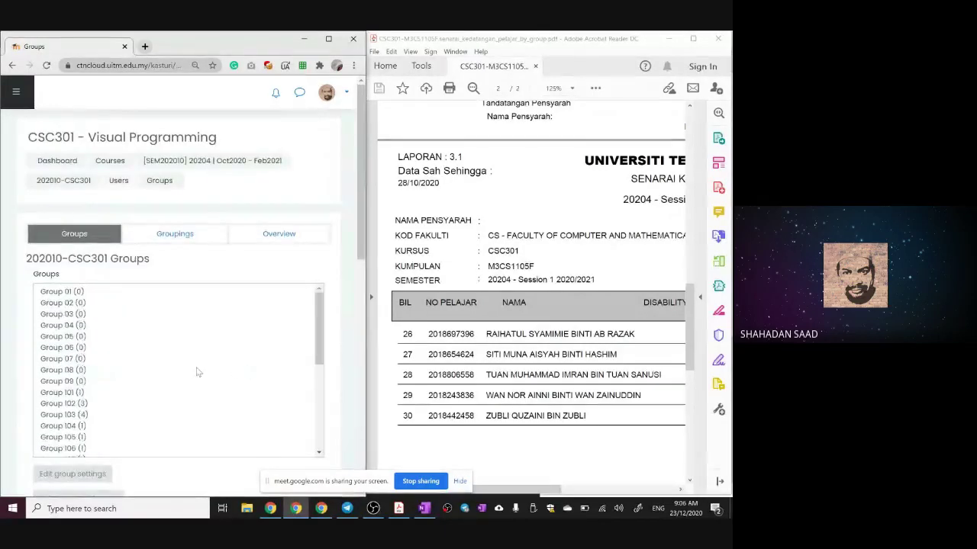
scroll(197, 372, "down", 10)
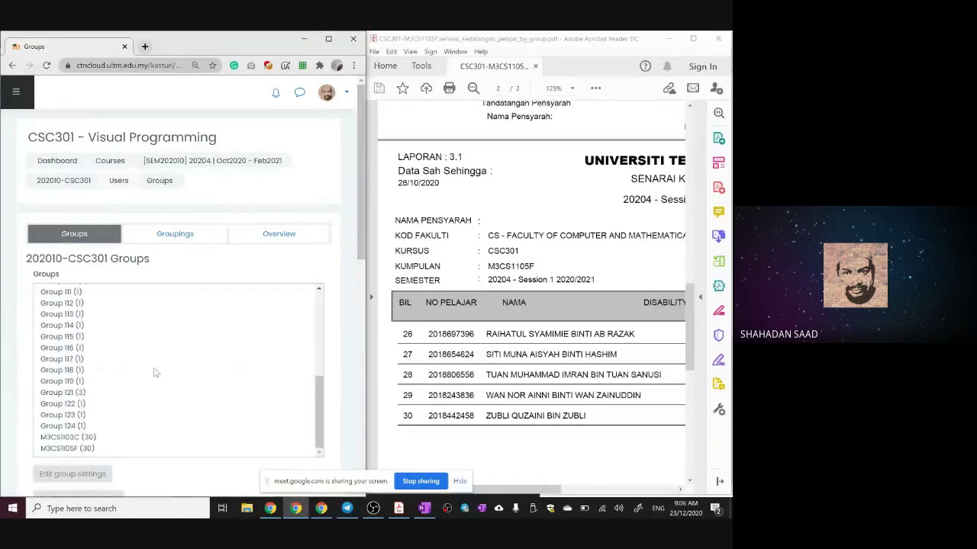
scroll(196, 384, "up", 10)
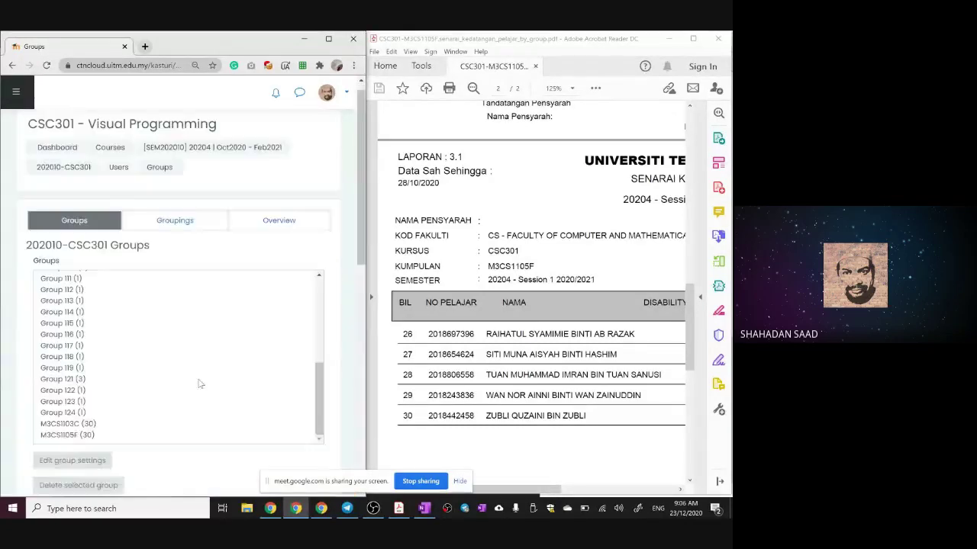
scroll(174, 351, "down", 4)
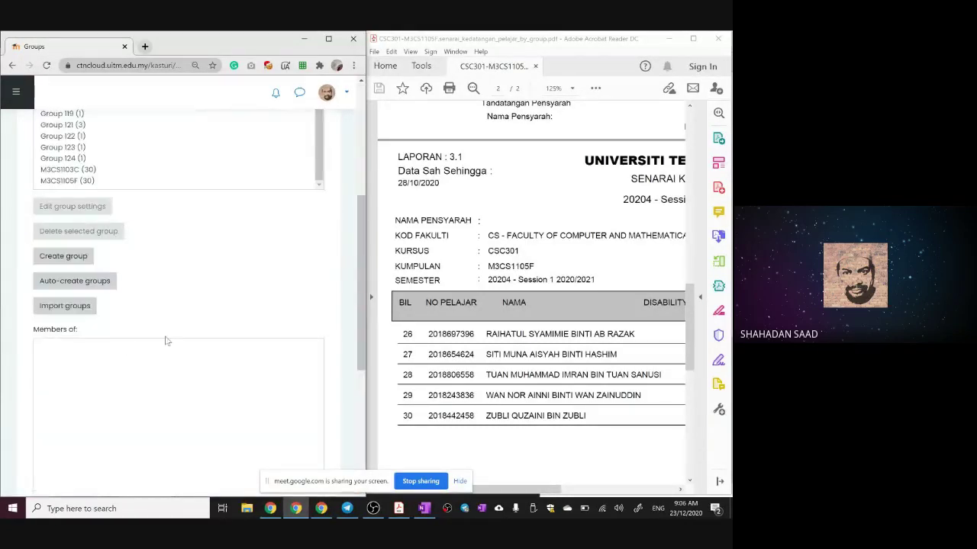
scroll(171, 340, "up", 3)
scroll(221, 317, "down", 3)
scroll(252, 328, "up", 3)
scroll(145, 328, "down", 5)
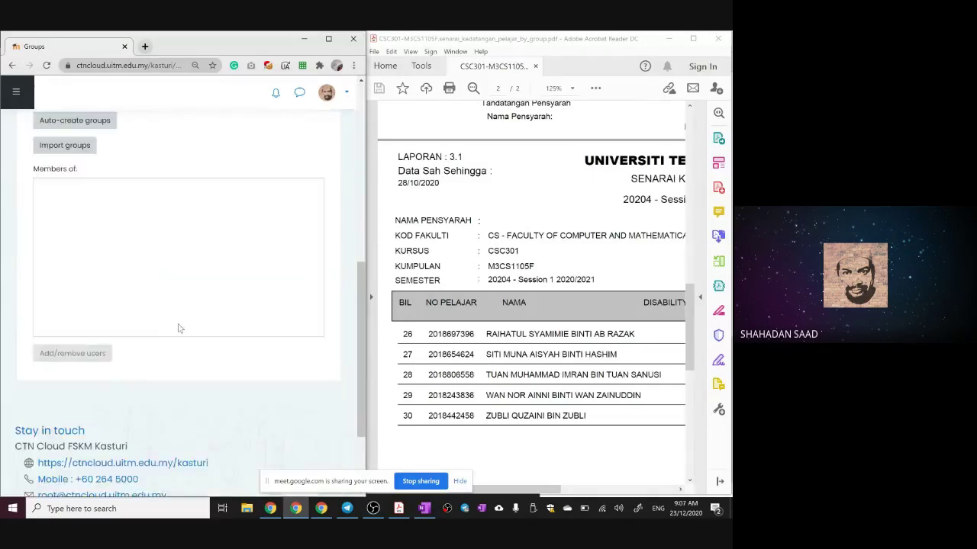
scroll(178, 328, "up", 5)
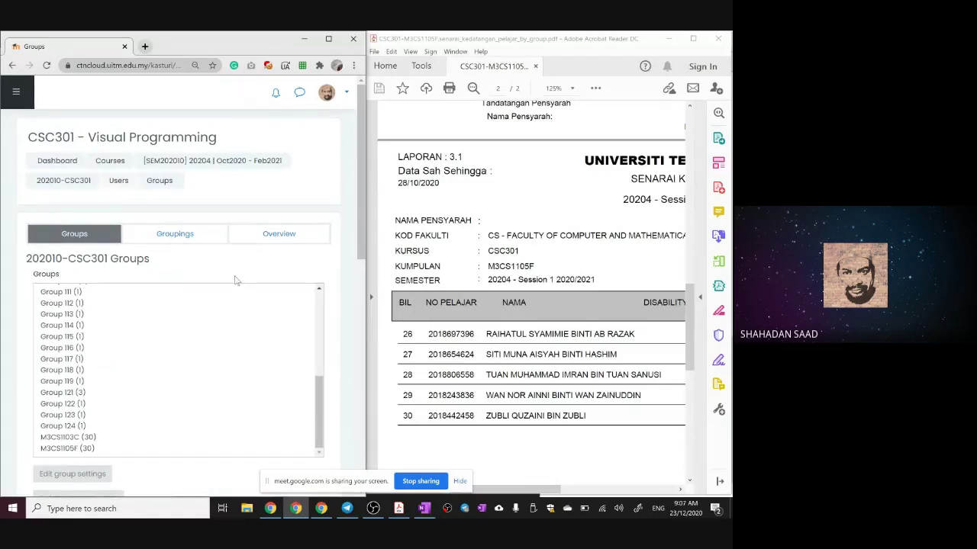
scroll(111, 322, "down", 3)
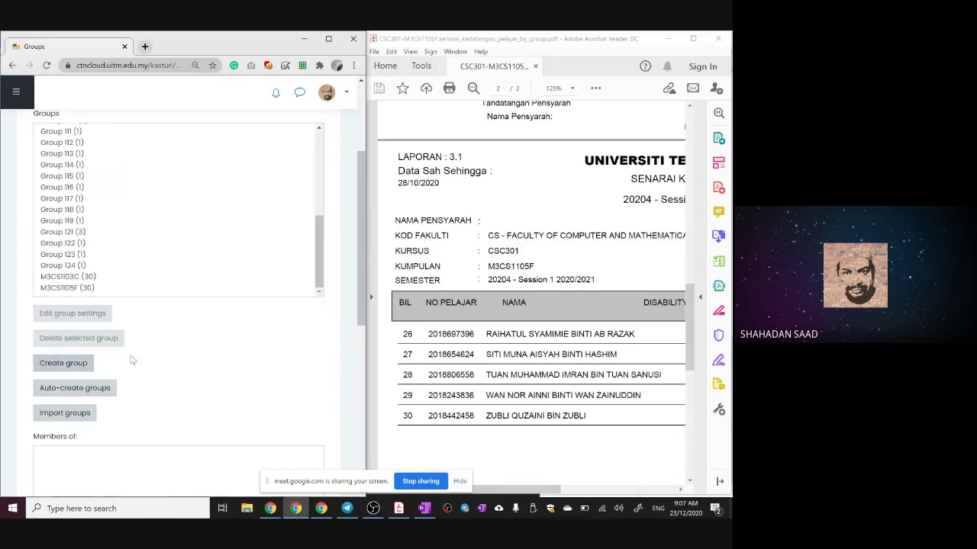
In Auto-create groups, change the naming scheme to 'Group F#'.
left_click(74, 387)
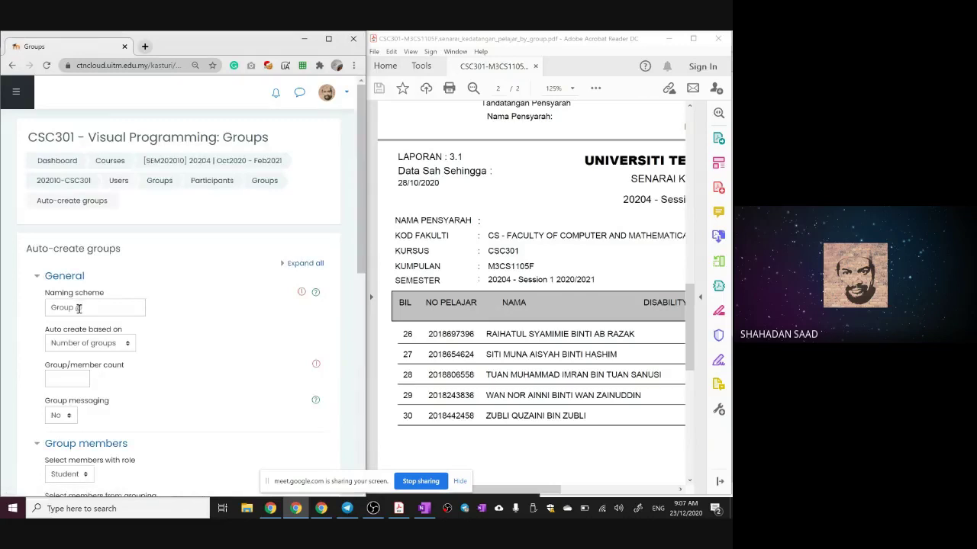
double_click(78, 307)
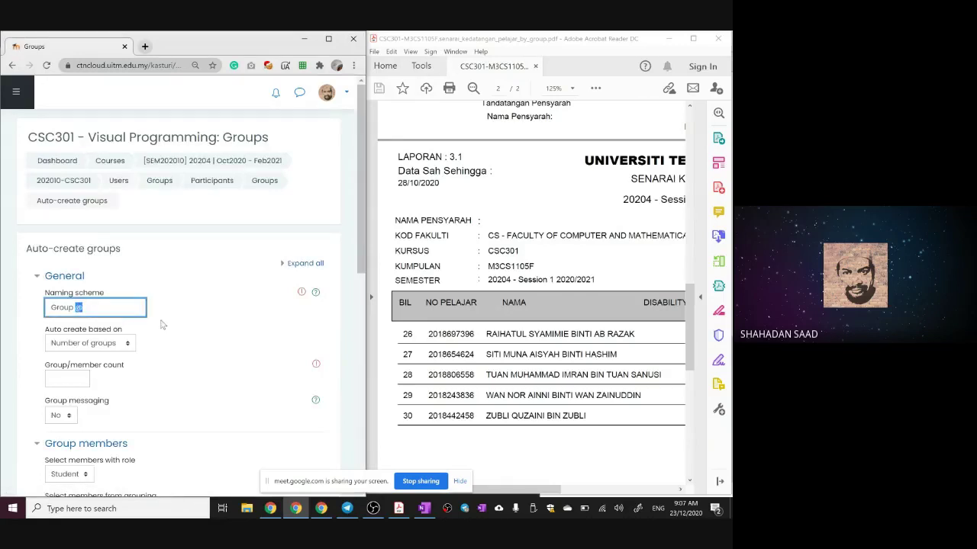
left_click(82, 307)
type("F#")
double_click(86, 308)
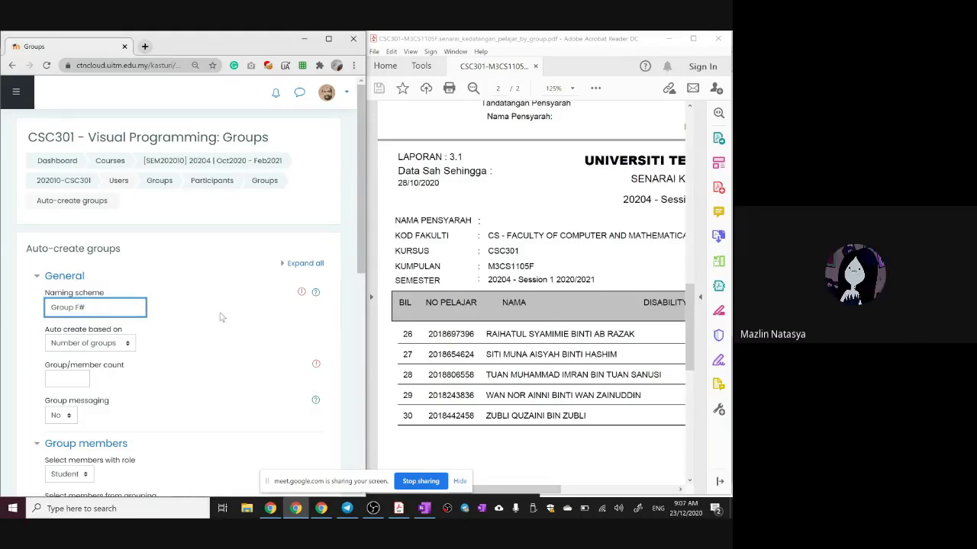
scroll(229, 320, "down", 3)
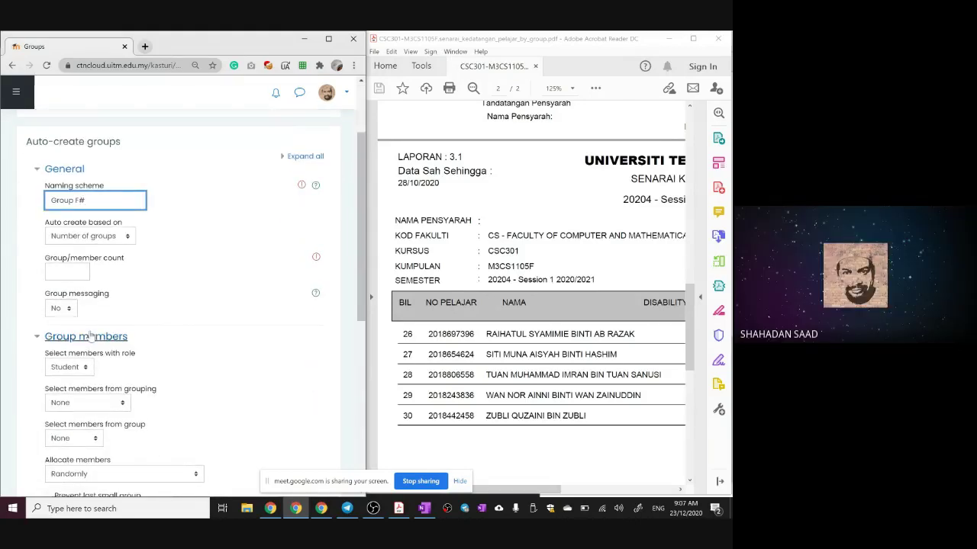
scroll(74, 272, "down", 3)
scroll(166, 291, "up", 1)
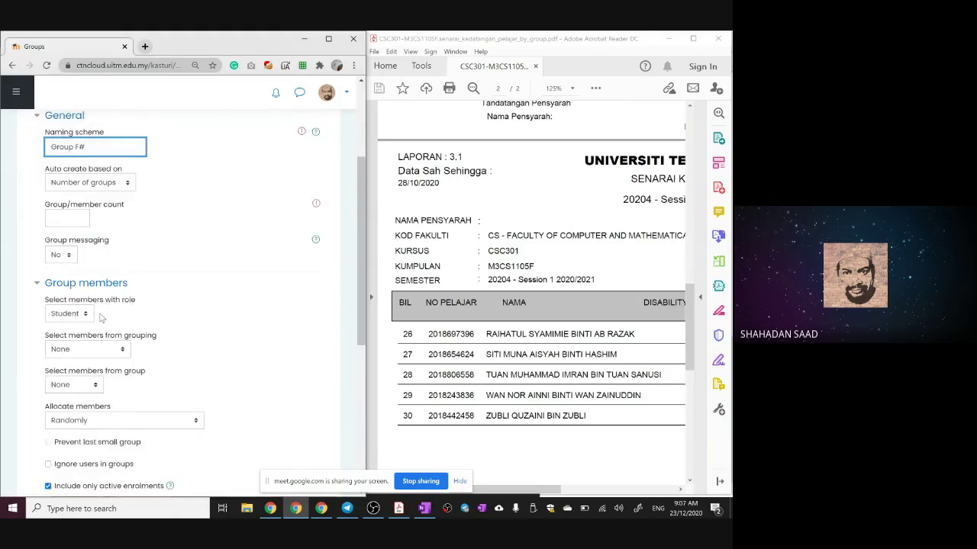
Set the group count to 9 and finish the naming scheme as 'Group F0#'.
left_click(65, 219)
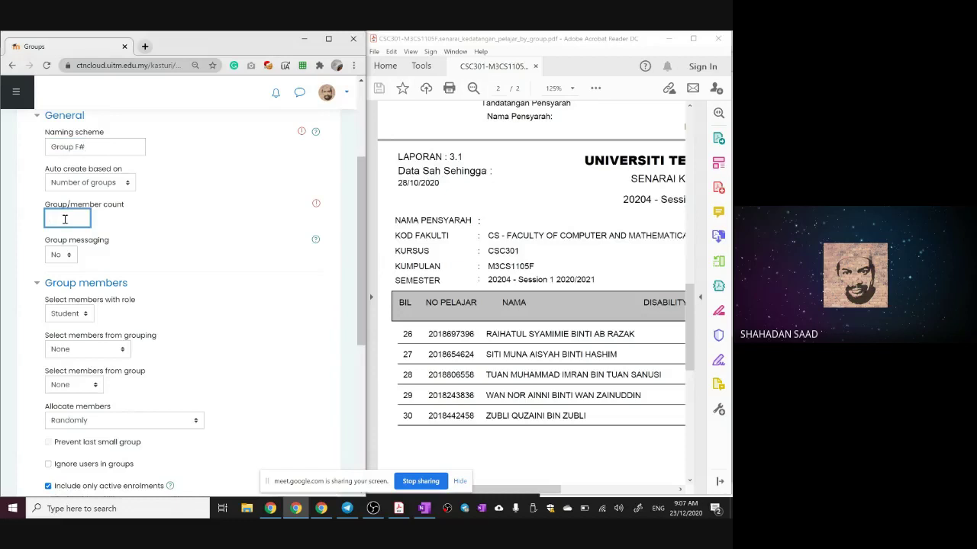
left_click(79, 150)
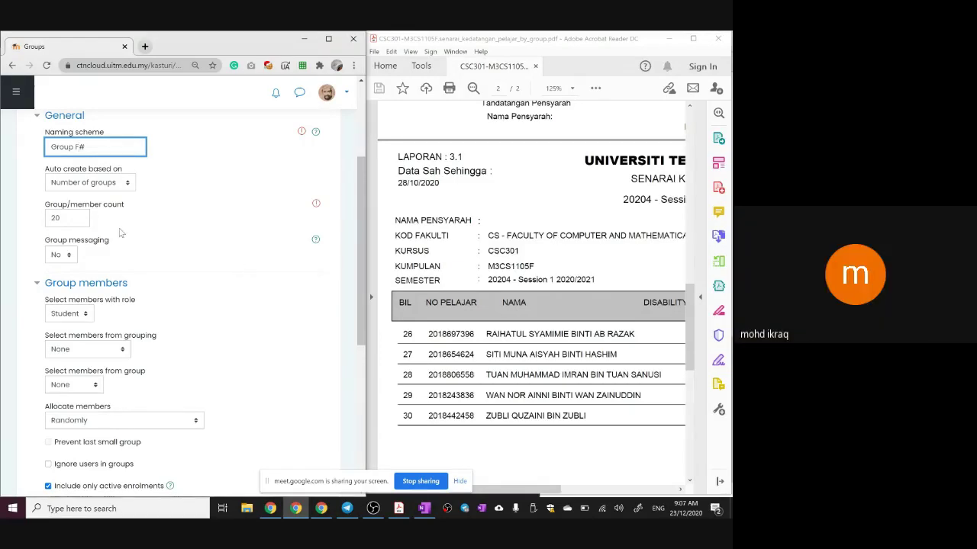
left_click(68, 216)
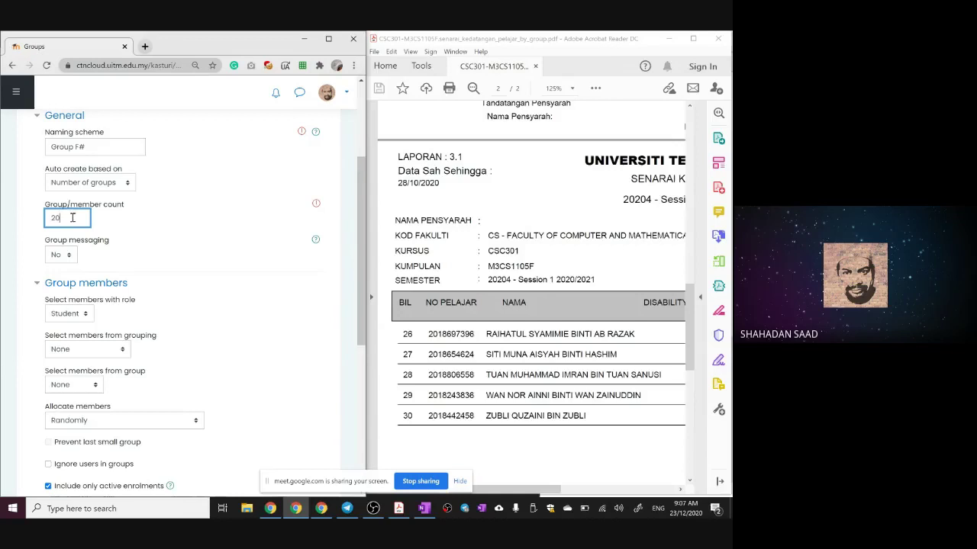
left_click_drag(52, 217, 61, 217)
type("9")
left_click(85, 146)
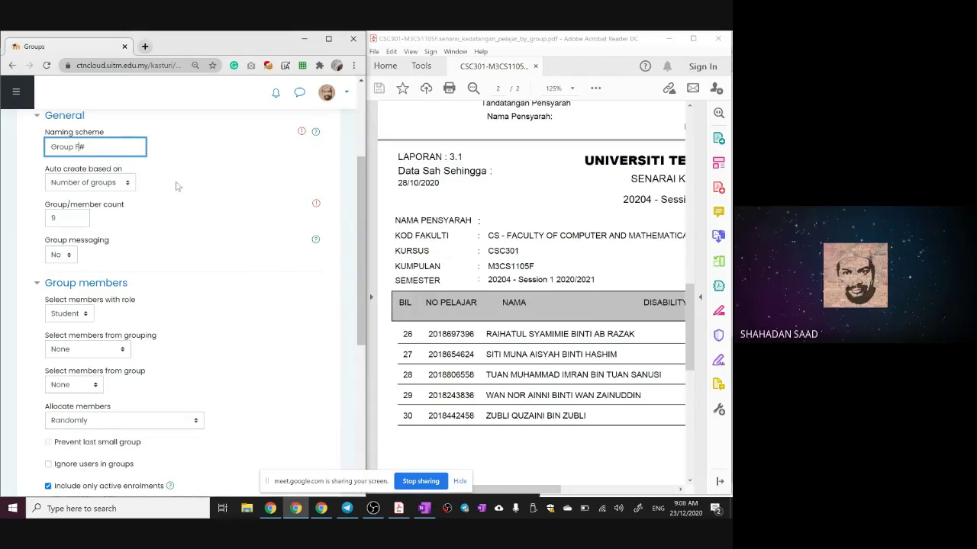
type("0")
Choose No allocation, add the groups to a new grouping 'Group Project', and submit.
scroll(195, 257, "down", 3)
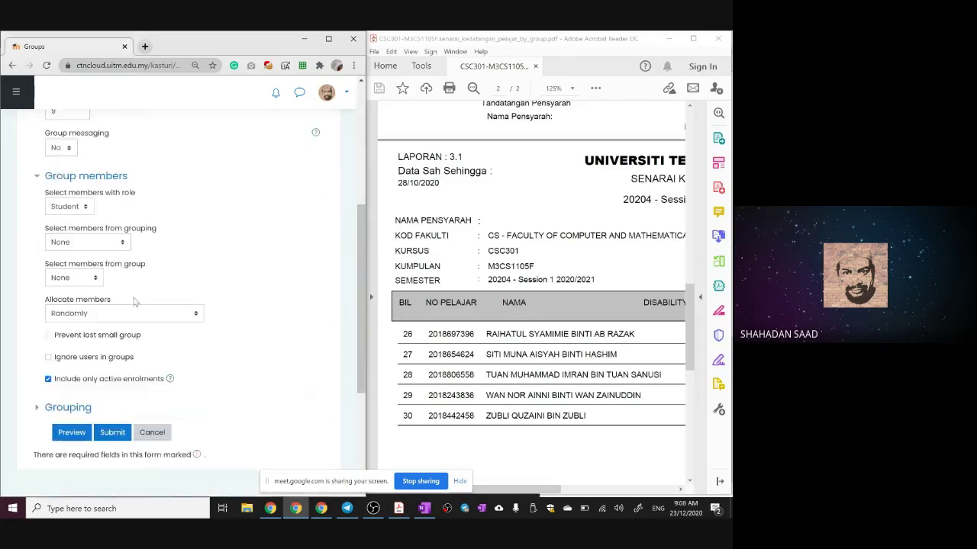
left_click(124, 313)
left_click(99, 327)
scroll(78, 256, "down", 3)
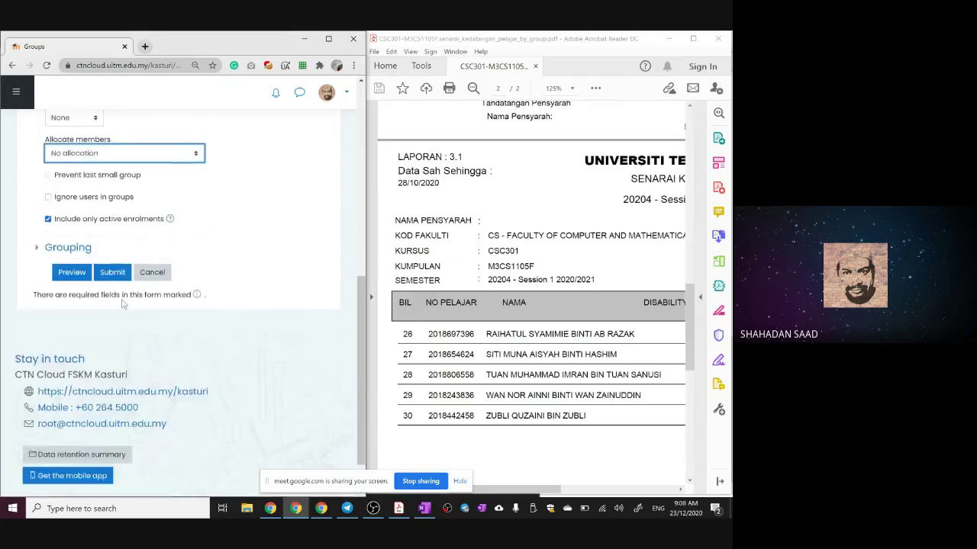
left_click(79, 247)
left_click(84, 312)
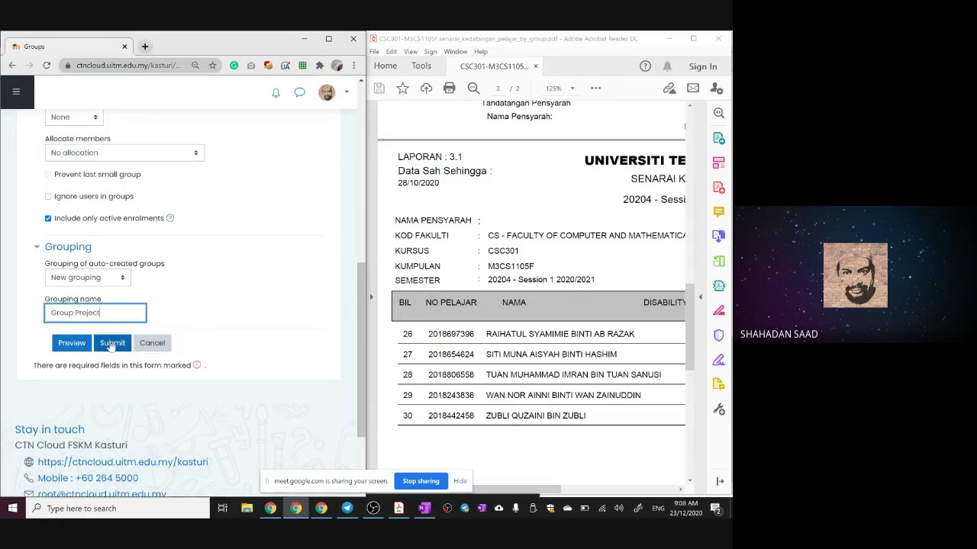
left_click(112, 343)
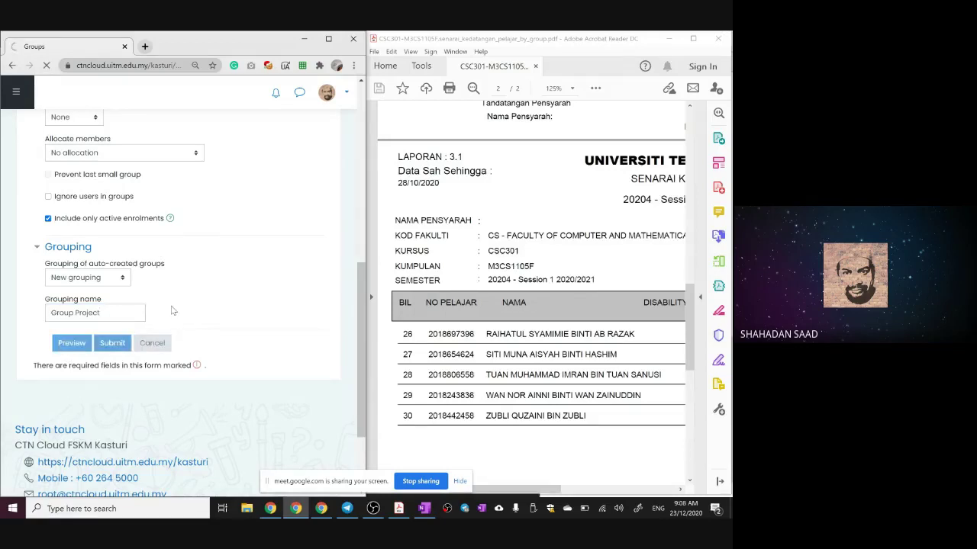
Select Group F01 (0) and scroll the PDF class list back to page 1.
scroll(172, 310, "down", 10)
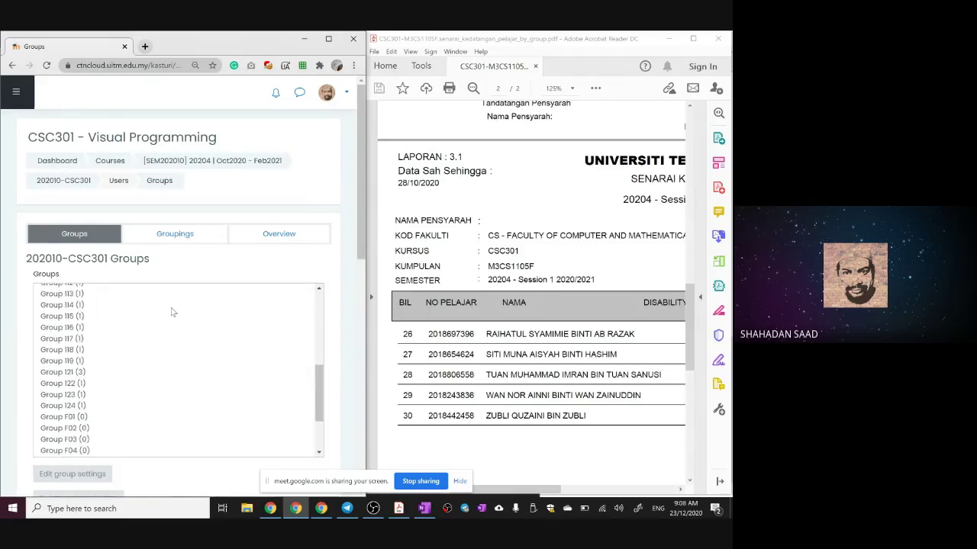
left_click(194, 339)
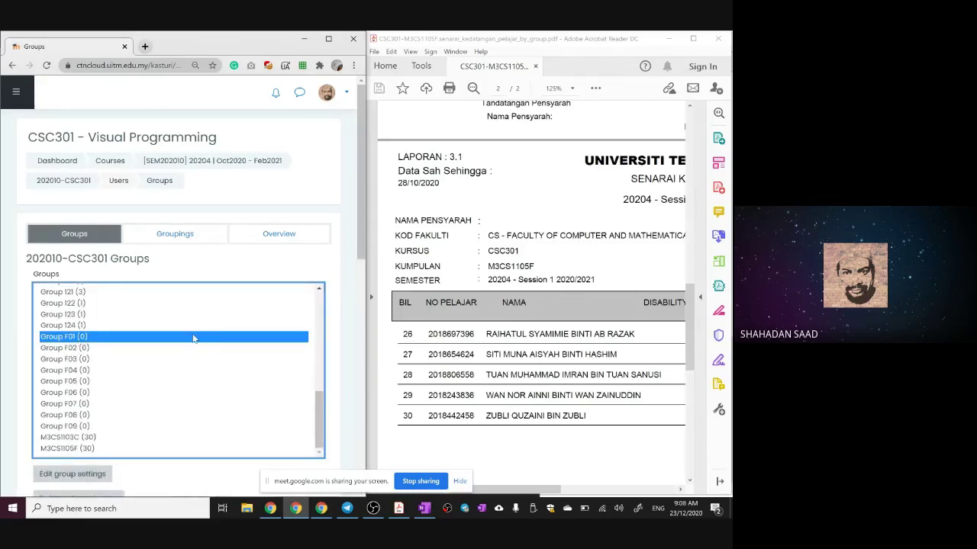
left_click(518, 300)
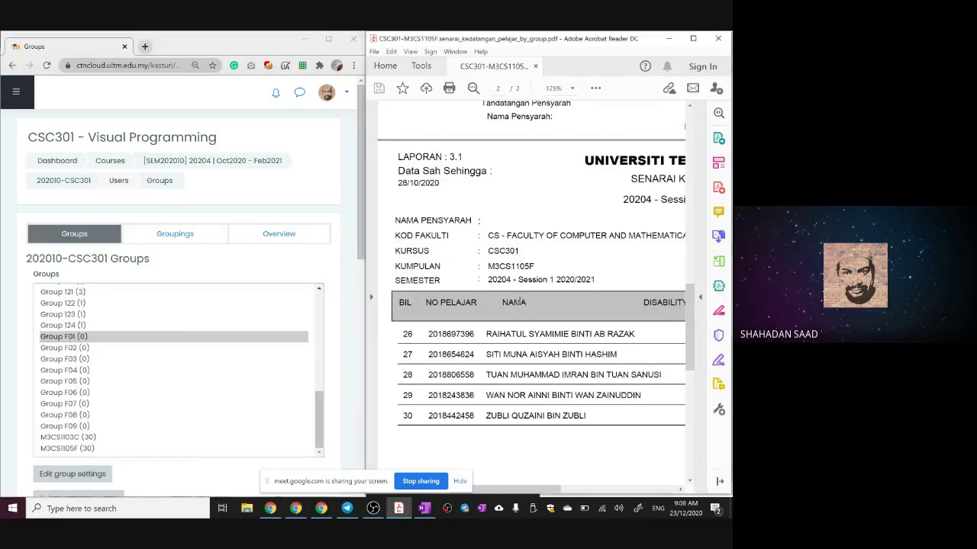
scroll(524, 292, "up", 2)
scroll(525, 292, "up", 12)
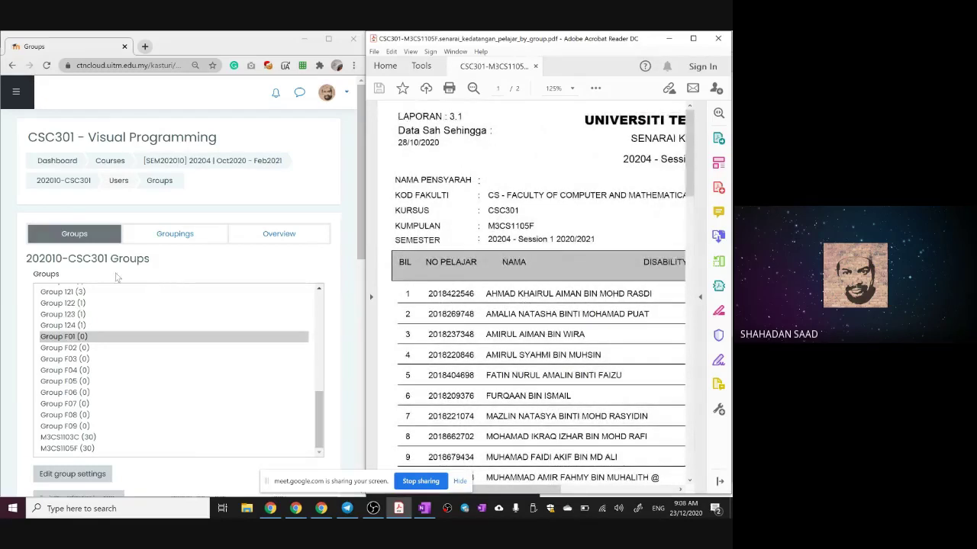
scroll(129, 257, "down", 3)
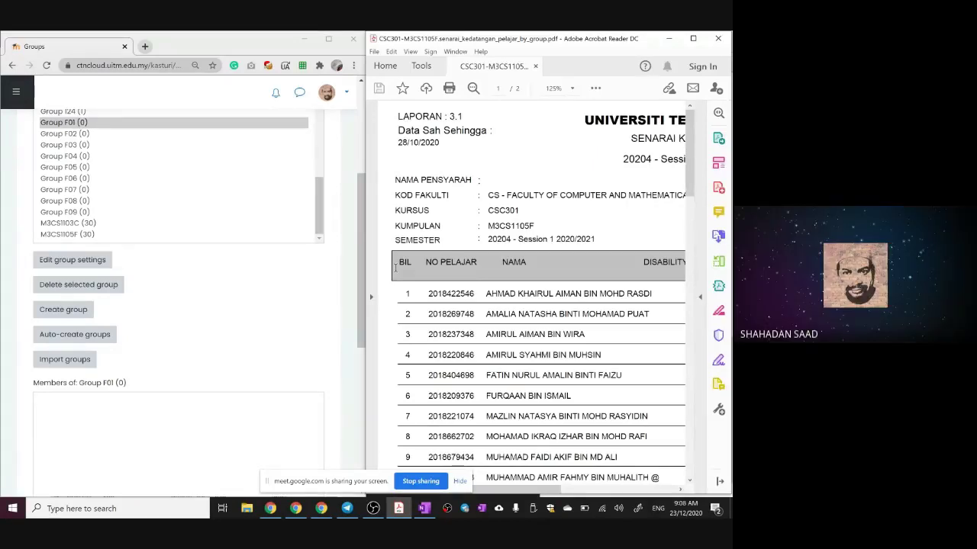
scroll(89, 366, "down", 3)
Search potential members for the first class-list student and add them to Group F01.
left_click(73, 354)
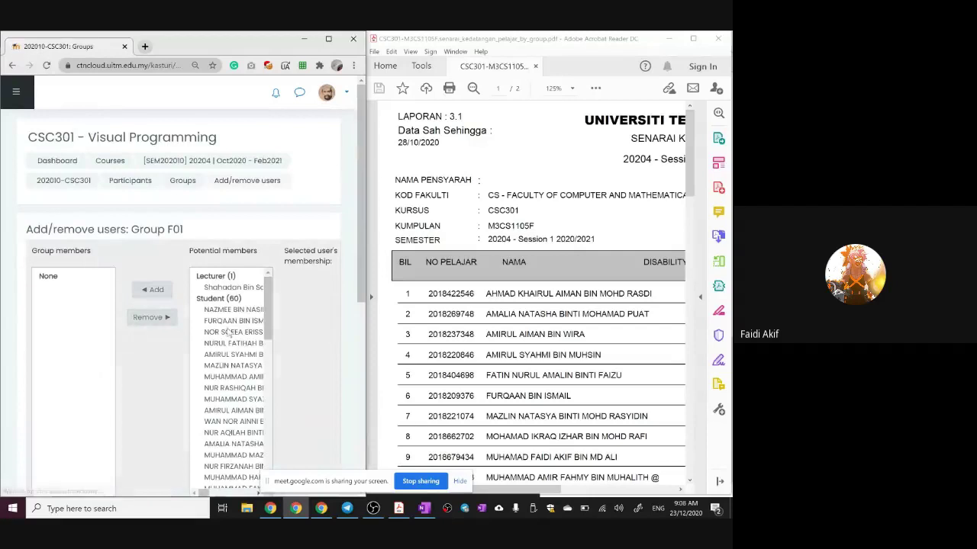
scroll(215, 359, "down", 5)
scroll(215, 359, "down", 5)
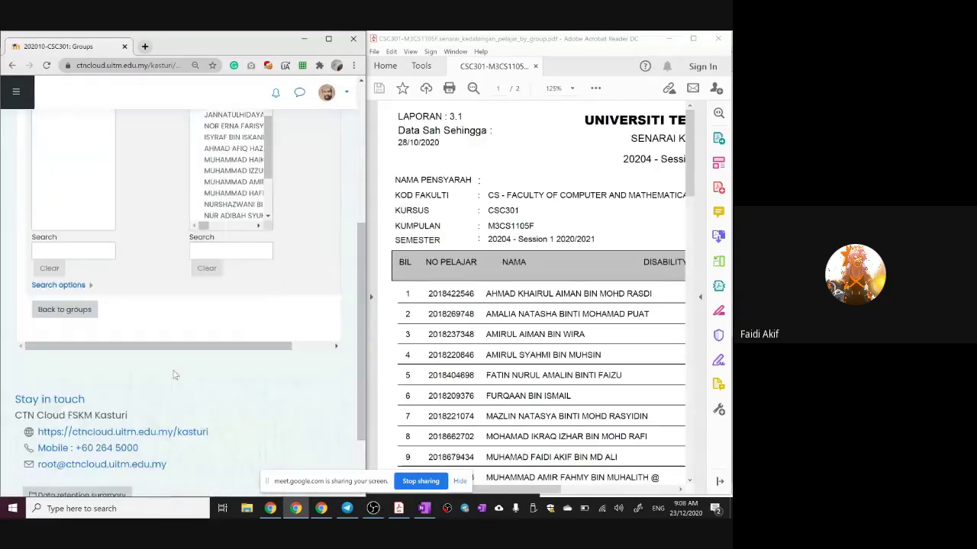
left_click(243, 251)
type("ahmad")
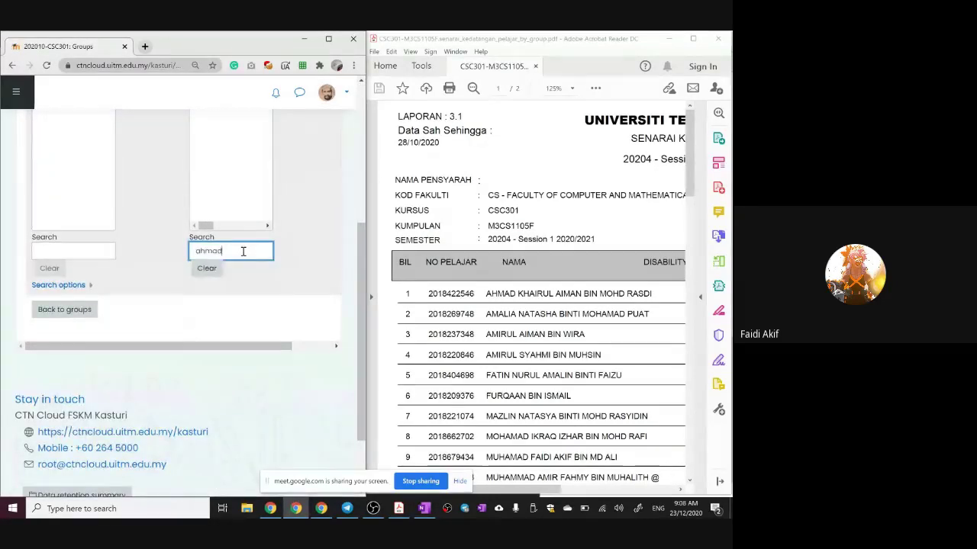
scroll(197, 307, "up", 3)
left_click(238, 233)
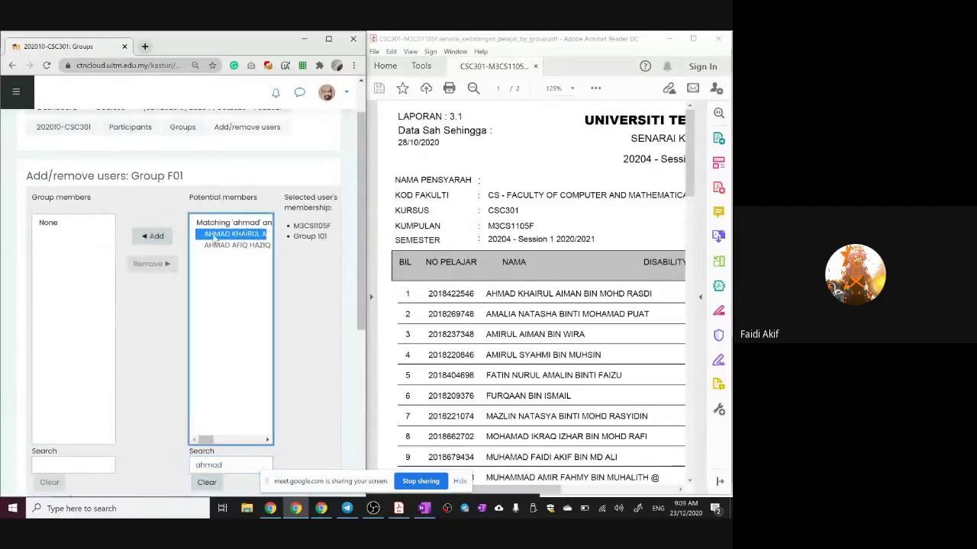
left_click(151, 236)
scroll(227, 357, "down", 3)
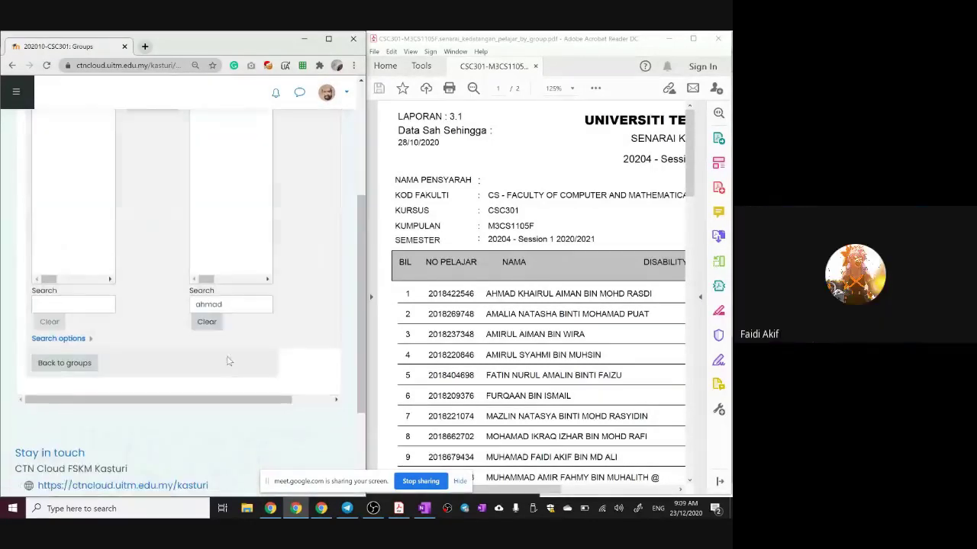
Search for the next class-list student and select the single matching member.
left_click_drag(251, 303, 183, 309)
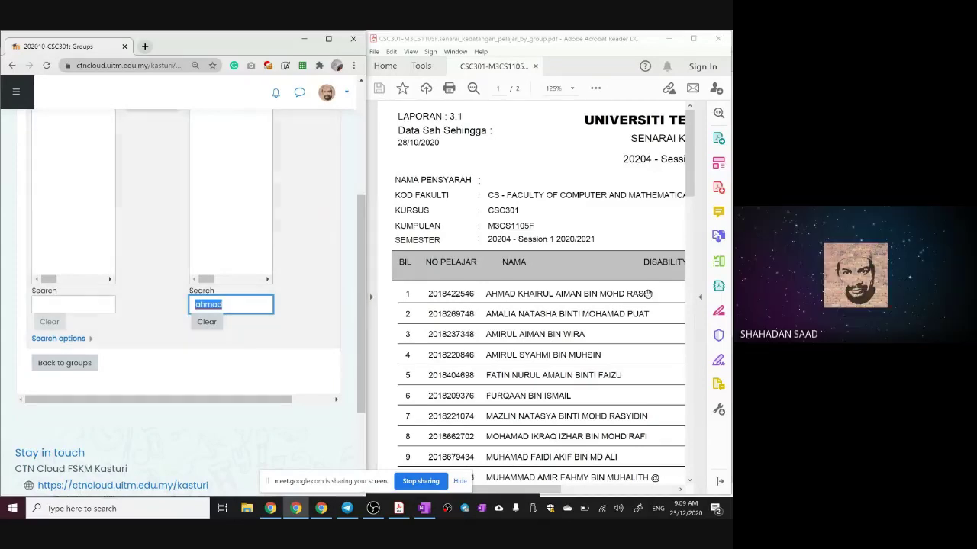
scroll(637, 313, "down", 1)
scroll(575, 333, "down", 2)
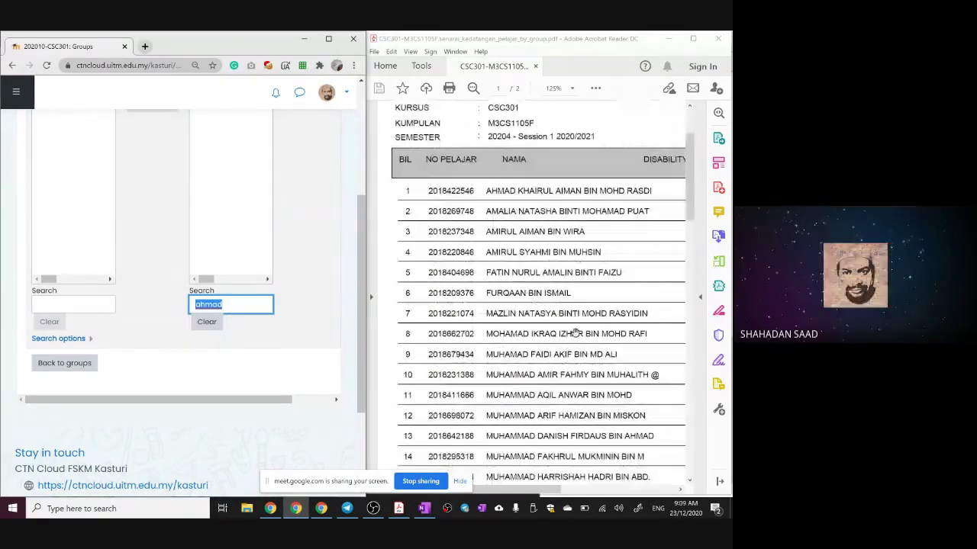
scroll(576, 333, "down", 2)
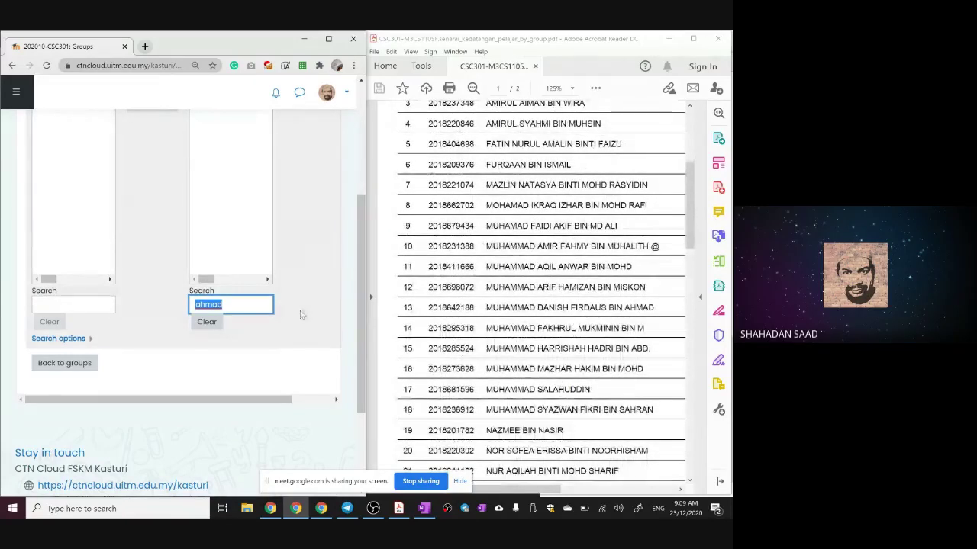
type("m")
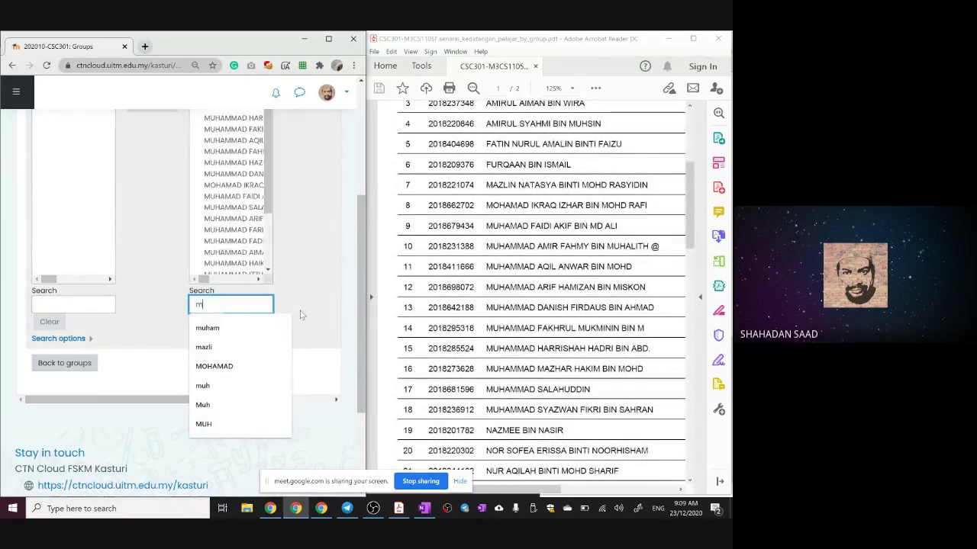
type("u")
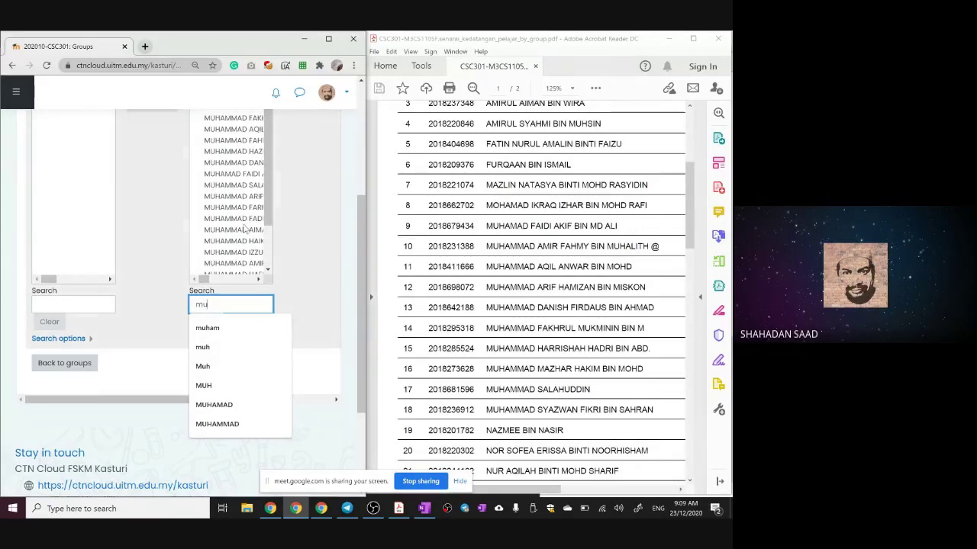
left_click(542, 229)
left_click(231, 305)
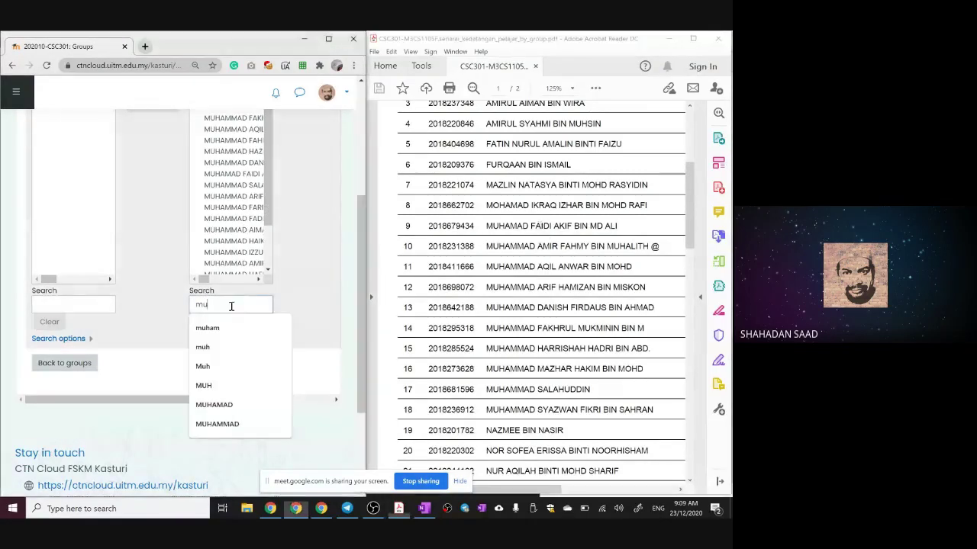
type("hama")
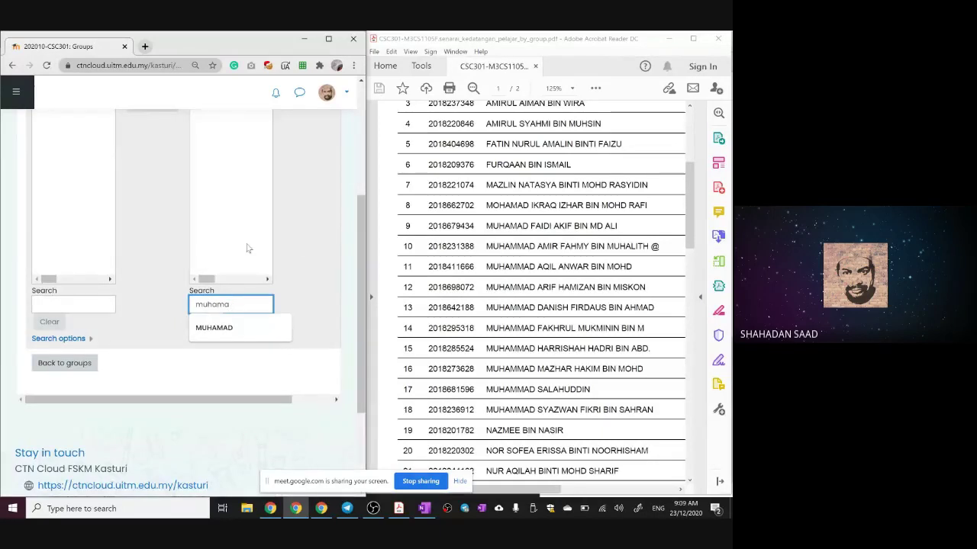
scroll(246, 248, "up", 3)
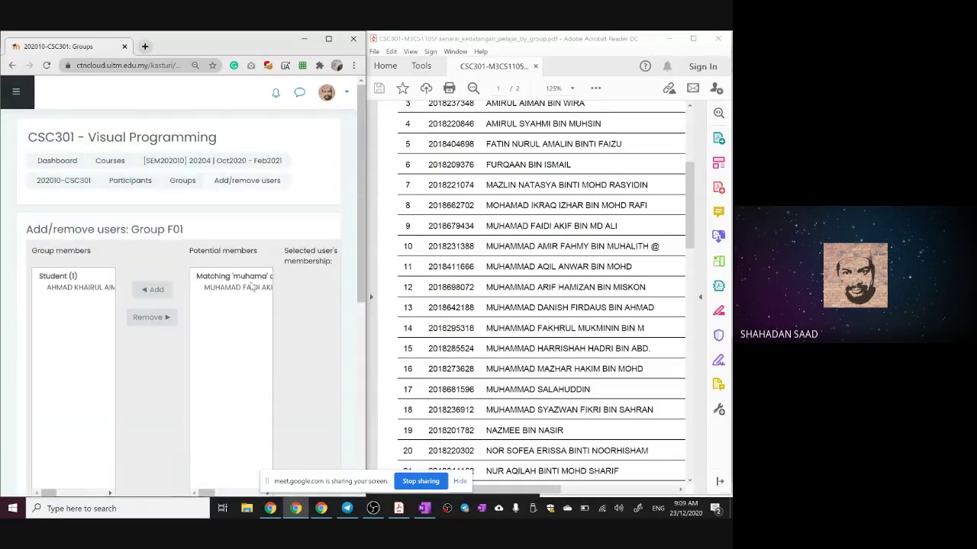
left_click(238, 294)
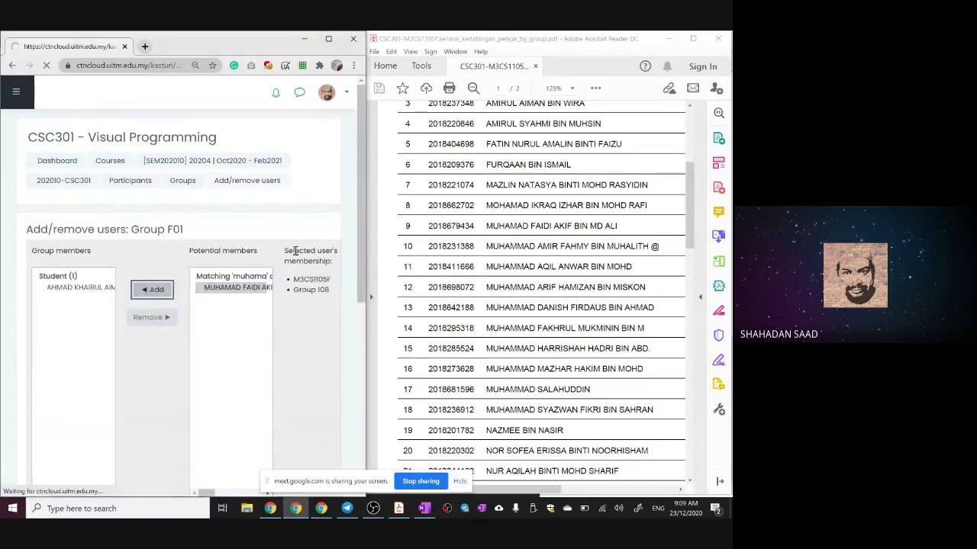
scroll(252, 295, "down", 3)
Add the row 24 student to Group F01 and return to the groups list.
double_click(229, 305)
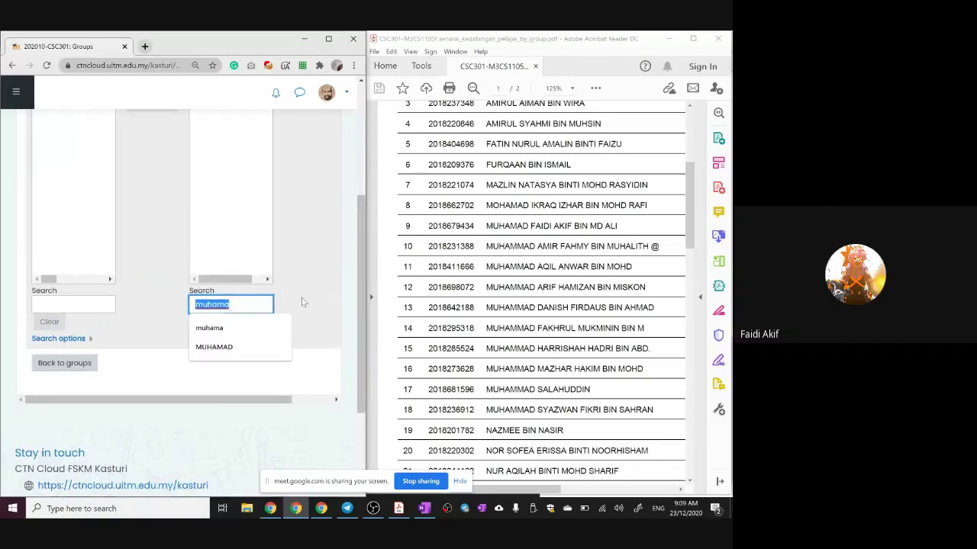
scroll(301, 303, "up", 2)
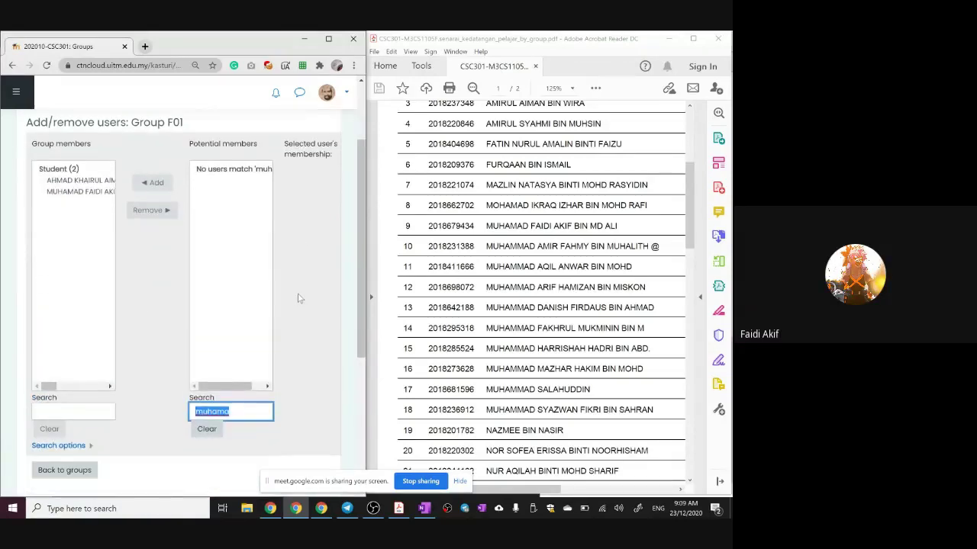
type("nur")
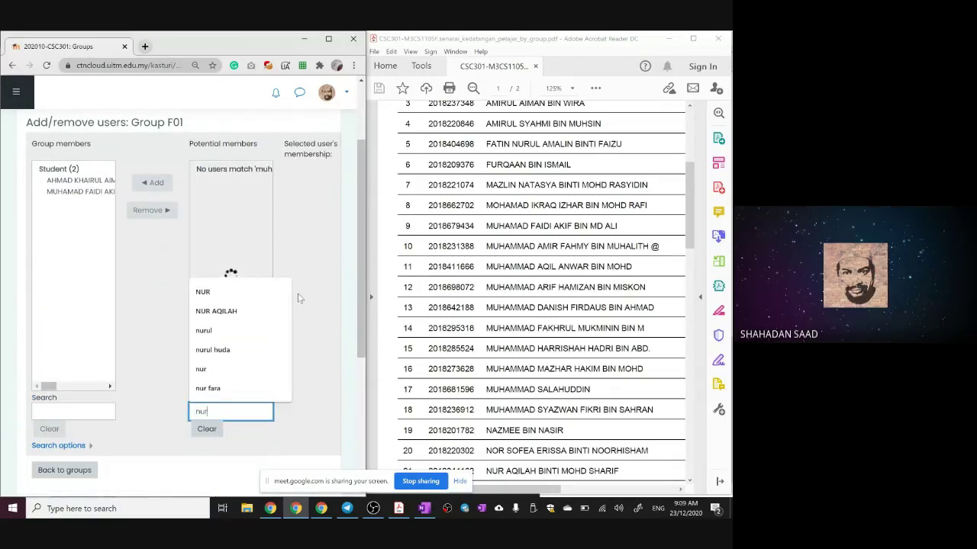
type("i")
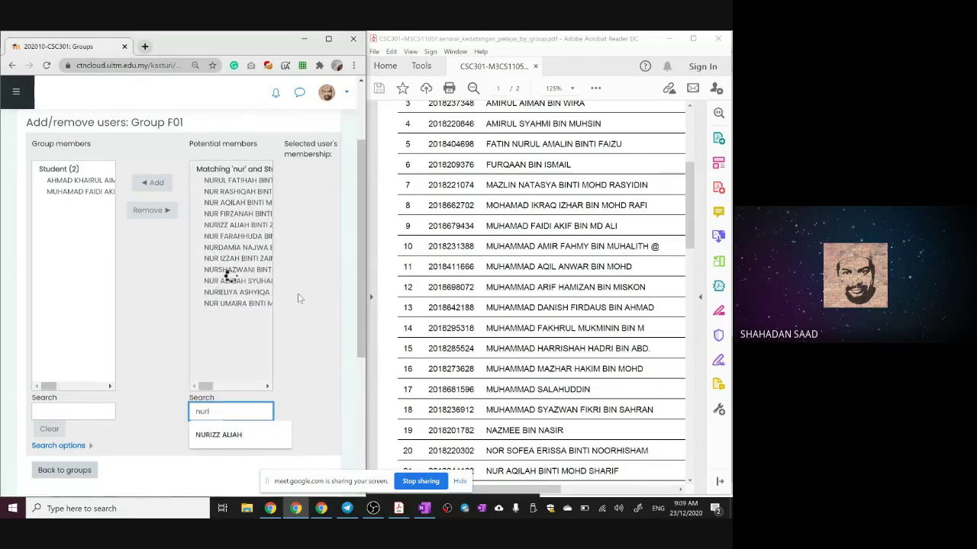
left_click(245, 182)
left_click(152, 182)
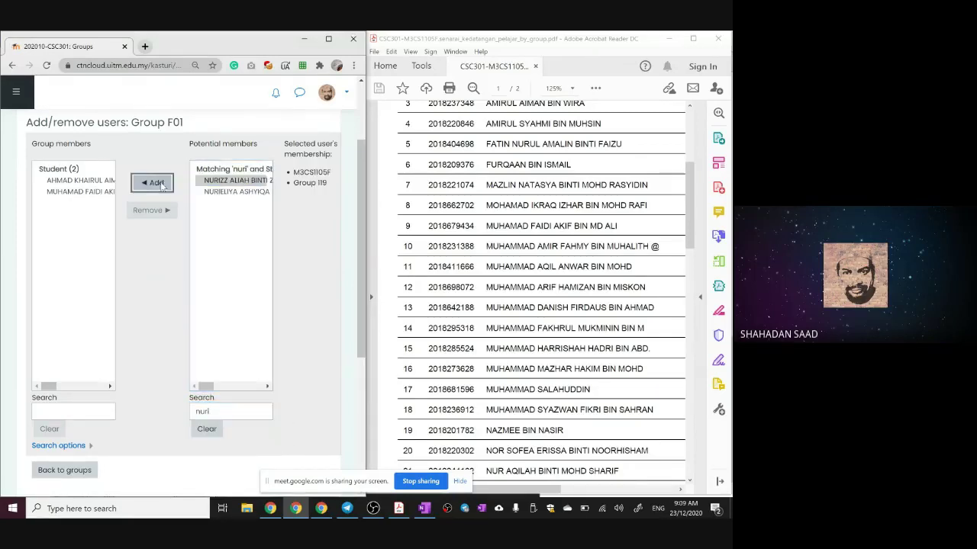
scroll(174, 271, "down", 5)
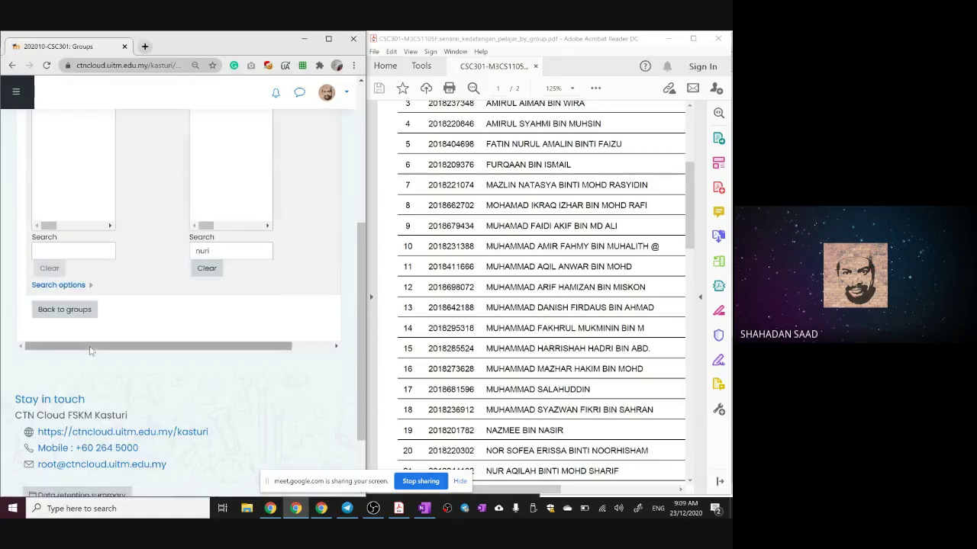
left_click(64, 309)
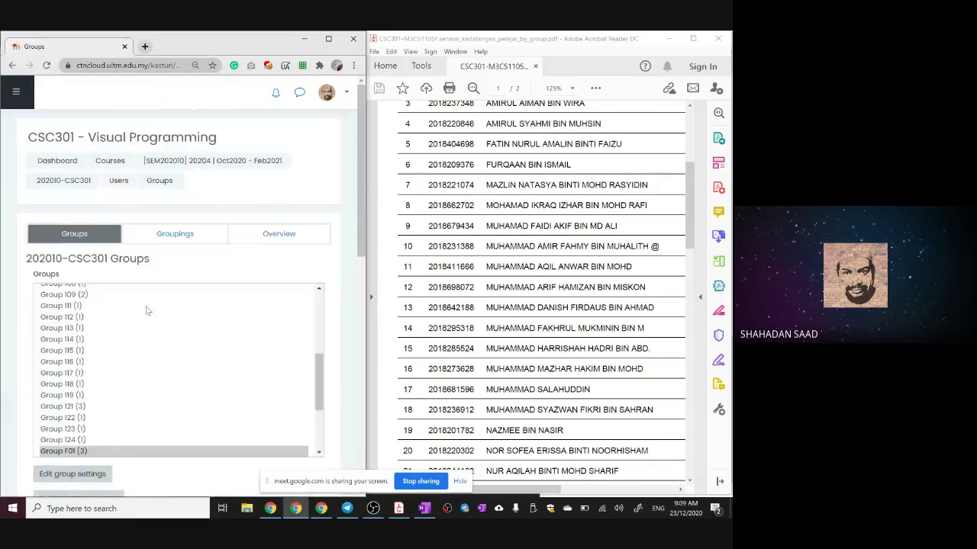
Select Group F02 (0) and open its Add/remove users page.
scroll(107, 338, "down", 2)
left_click(90, 356)
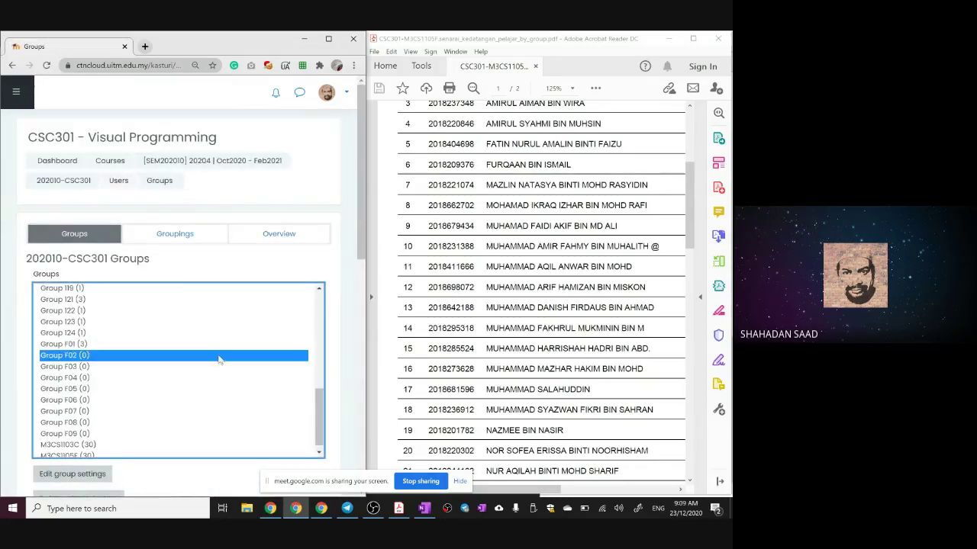
scroll(513, 197, "up", 1)
scroll(513, 197, "up", 2)
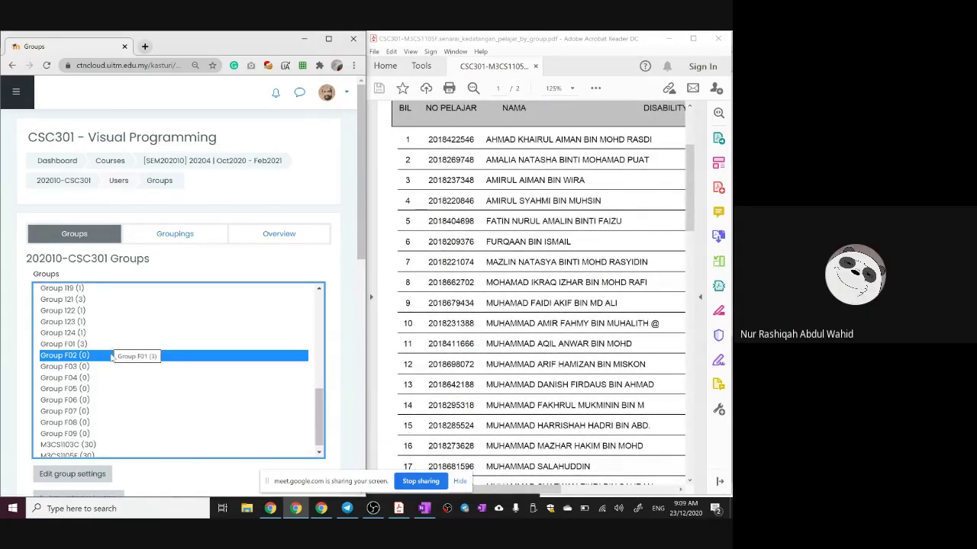
scroll(76, 367, "down", 1)
scroll(171, 380, "down", 5)
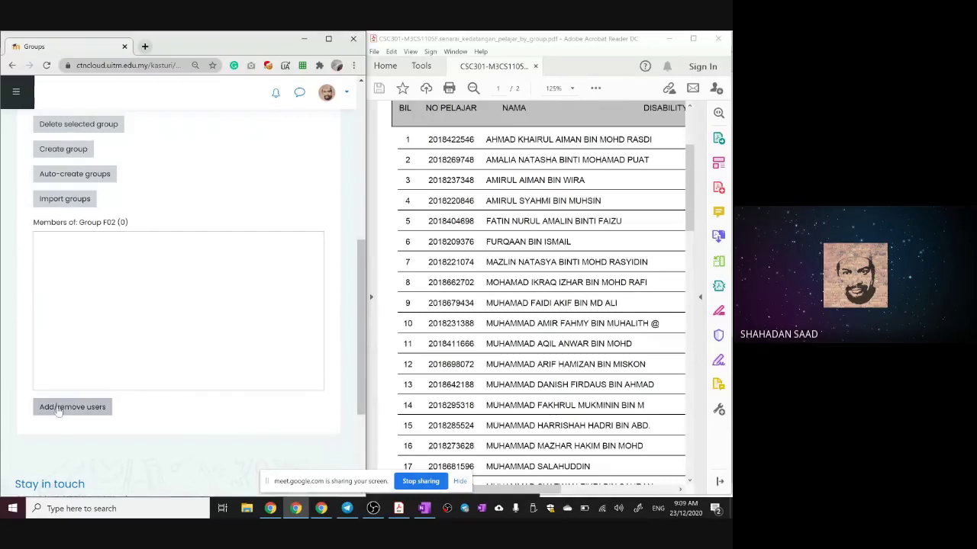
left_click(84, 406)
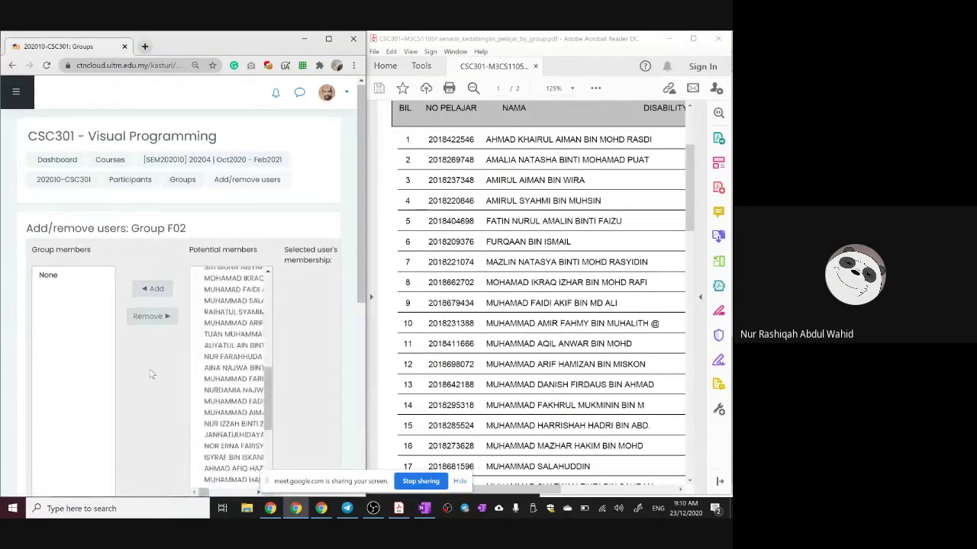
Search for and add the class-list students from rows 2 and 25 to Group F02.
scroll(151, 374, "down", 1)
left_click(238, 463)
type("amali")
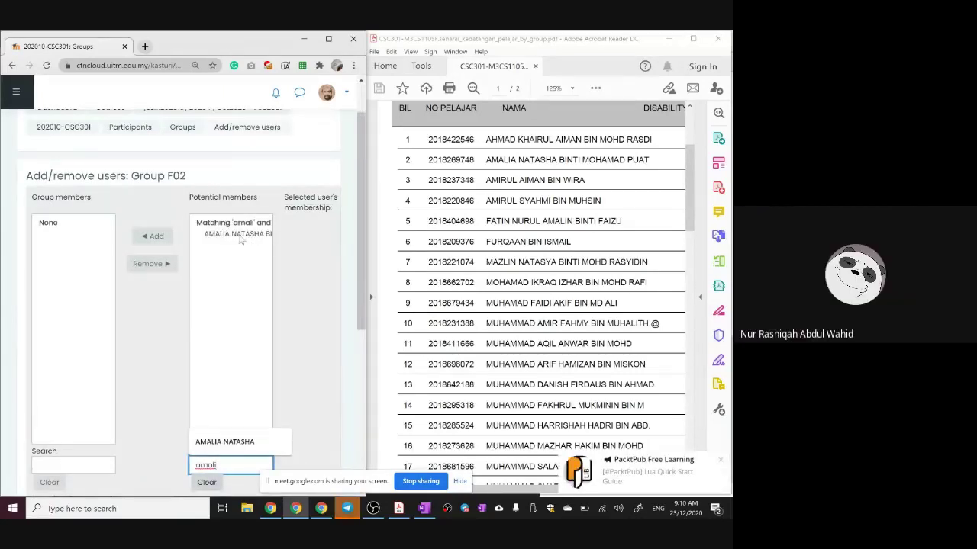
left_click(241, 233)
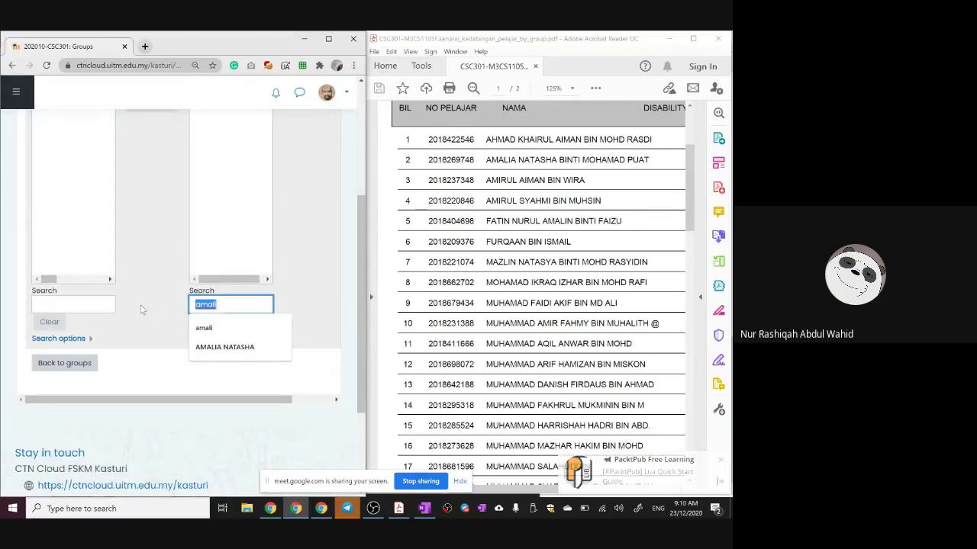
type("nurul")
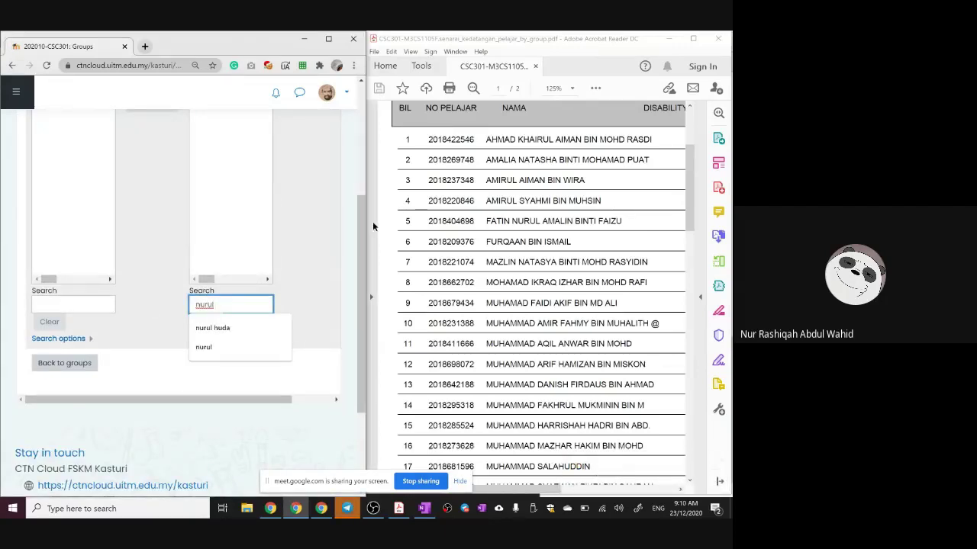
scroll(282, 194, "up", 3)
double_click(237, 180)
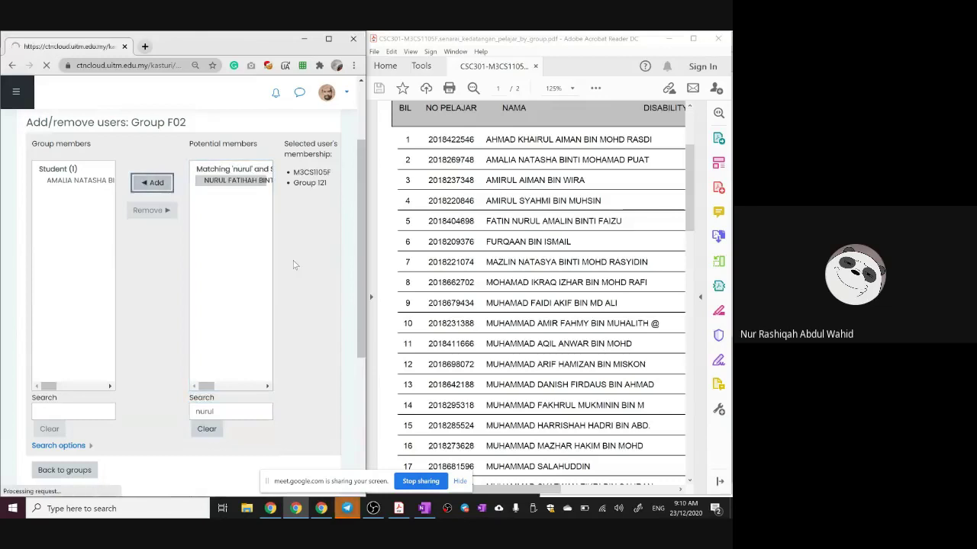
Clear the potential-members search so all remaining users are listed.
scroll(233, 252, "down", 4)
double_click(234, 252)
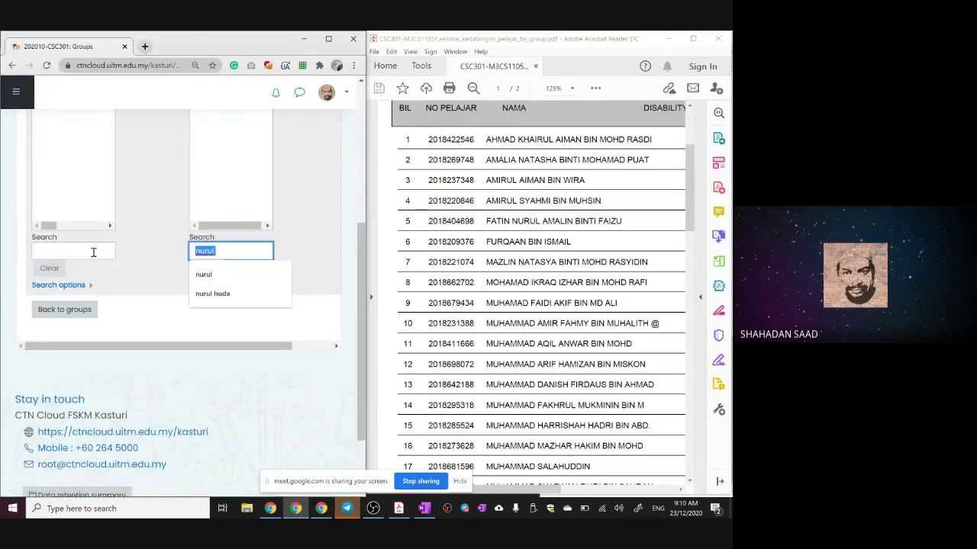
scroll(288, 255, "up", 2)
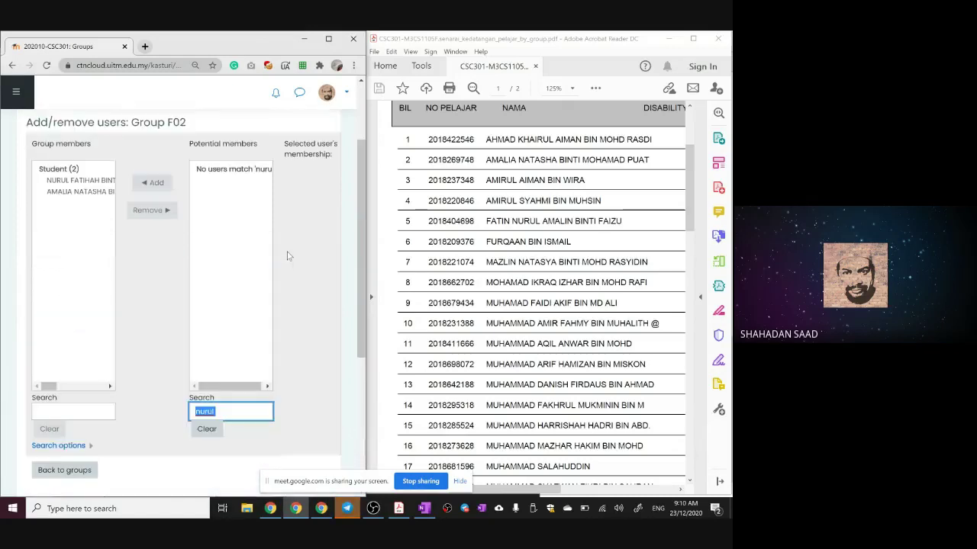
scroll(496, 261, "down", 5)
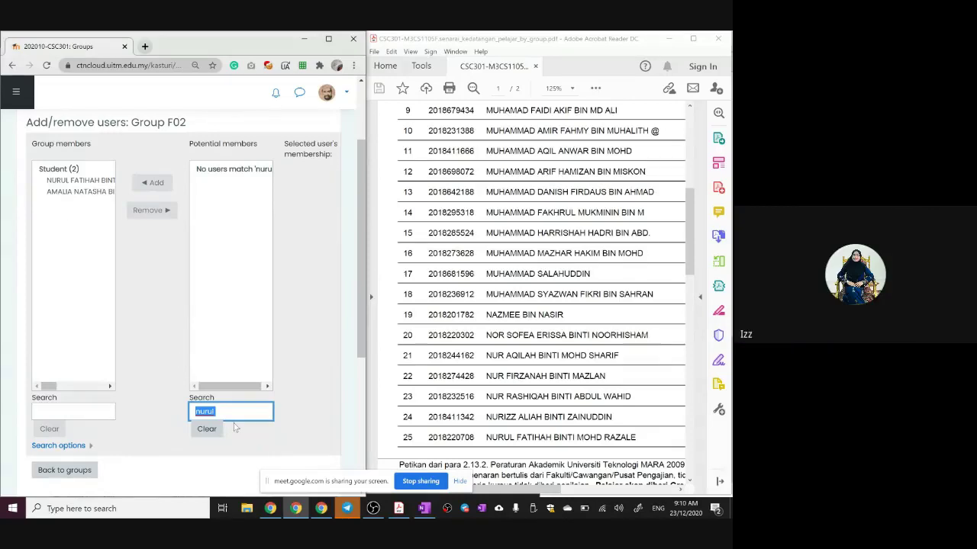
type("ras")
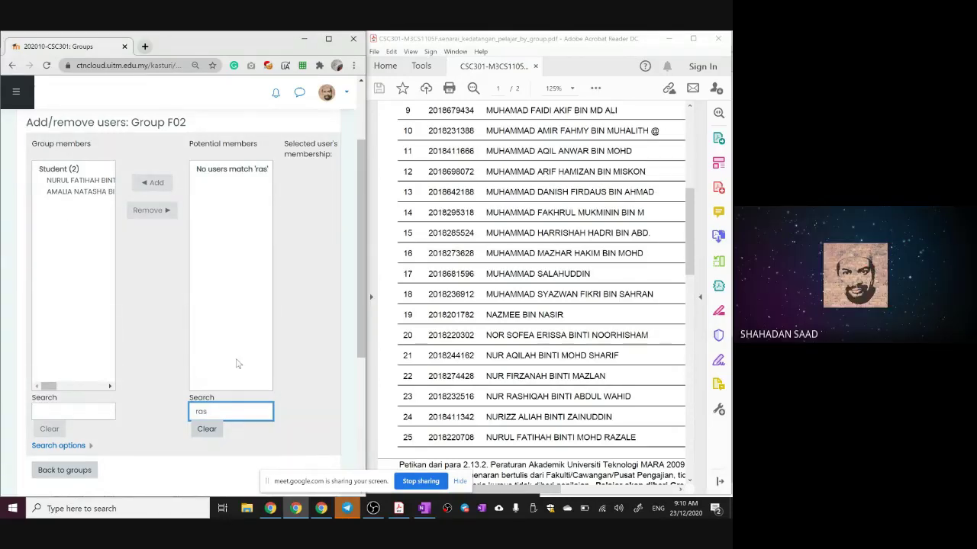
key("BackSpace")
key("BackSpace")
key("BackSpace")
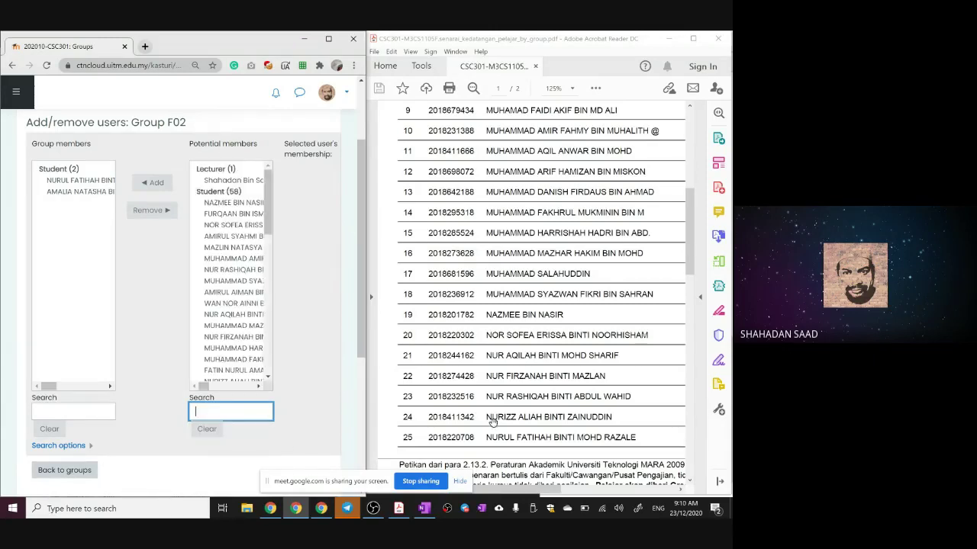
Search Potential members for the row 23 student and add them to Group F02.
scroll(548, 297, "down", 2)
scroll(548, 297, "down", 7)
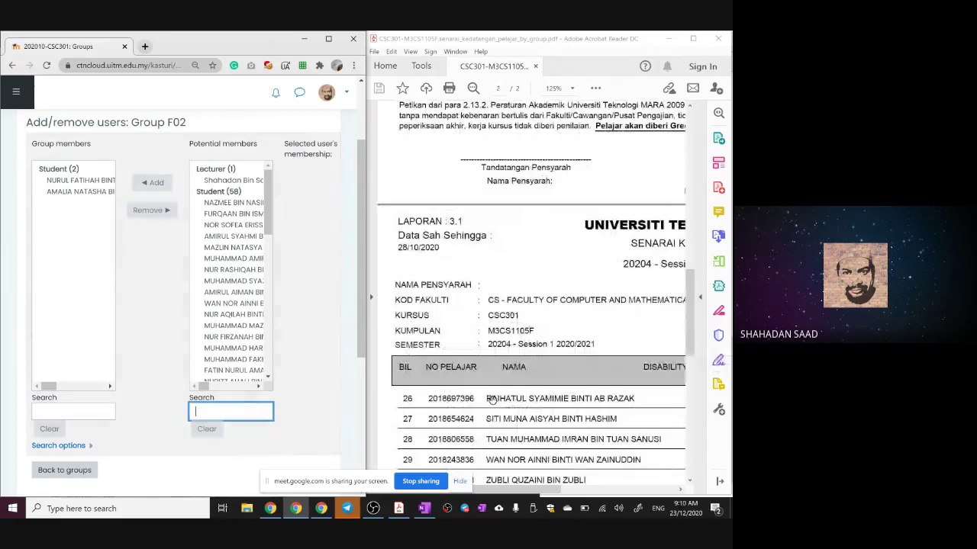
scroll(492, 400, "up", 4)
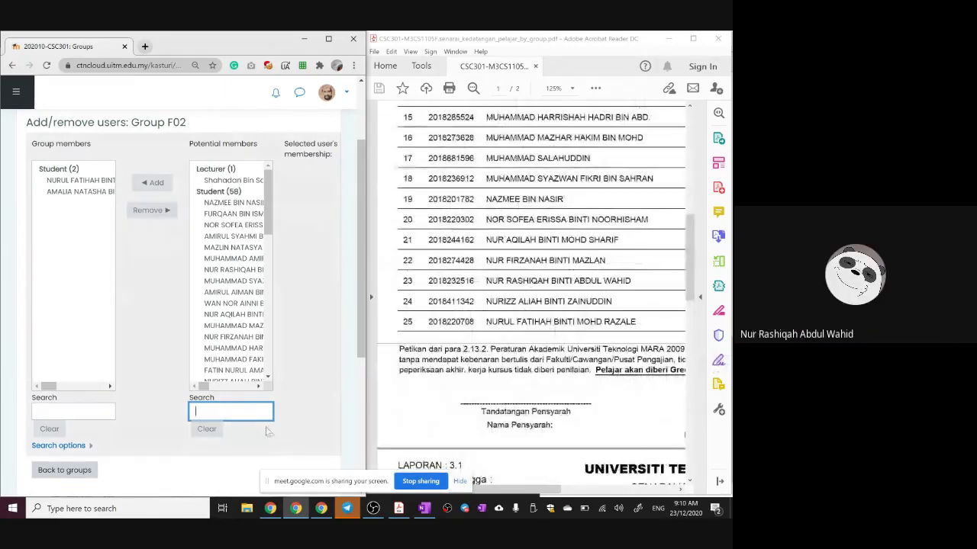
type("nur")
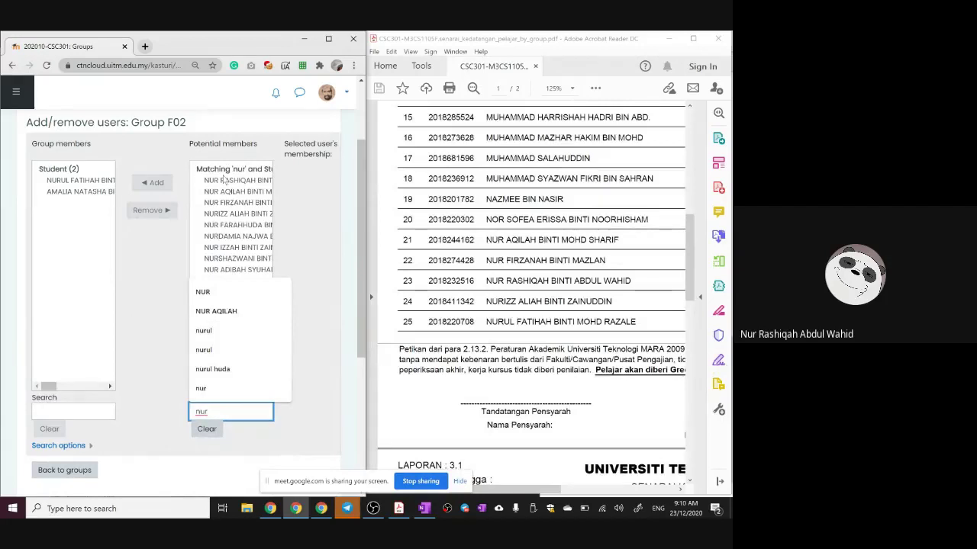
left_click(237, 180)
left_click(151, 182)
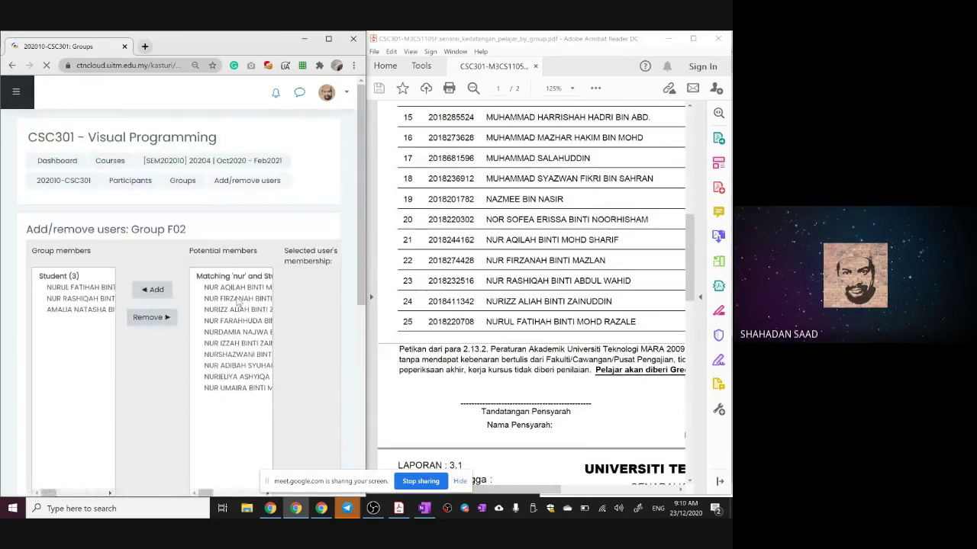
Search 'ra' and add the row 26 student to Group F02.
scroll(185, 308, "down", 2)
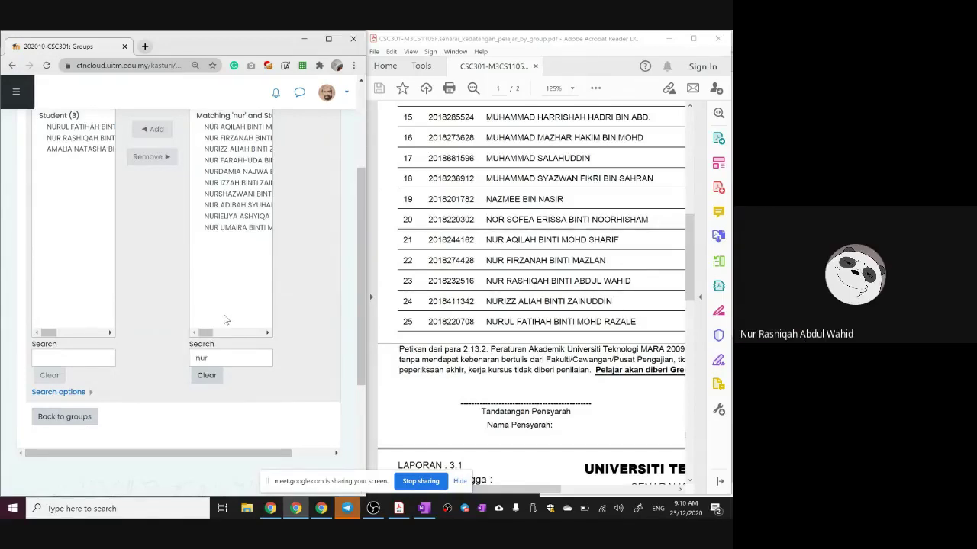
double_click(221, 358)
type("ra")
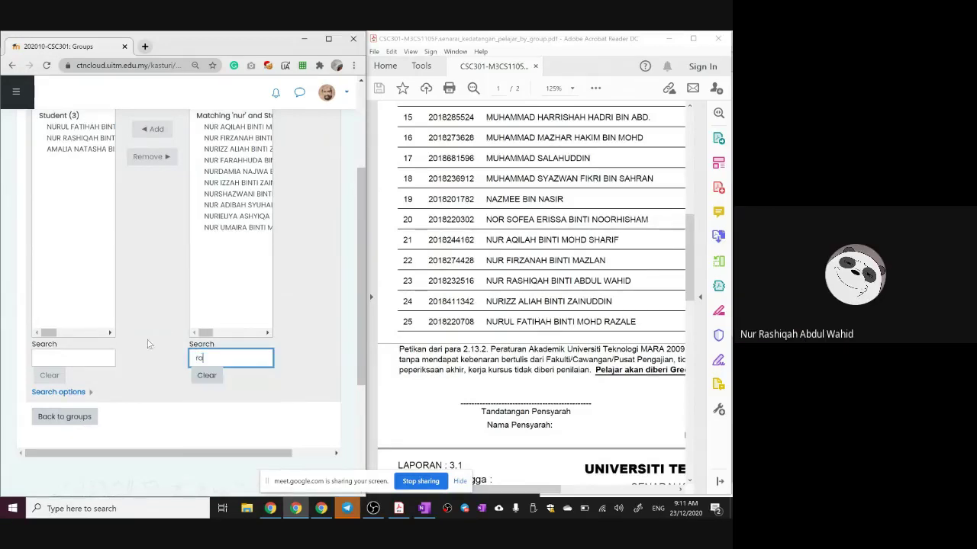
left_click(237, 127)
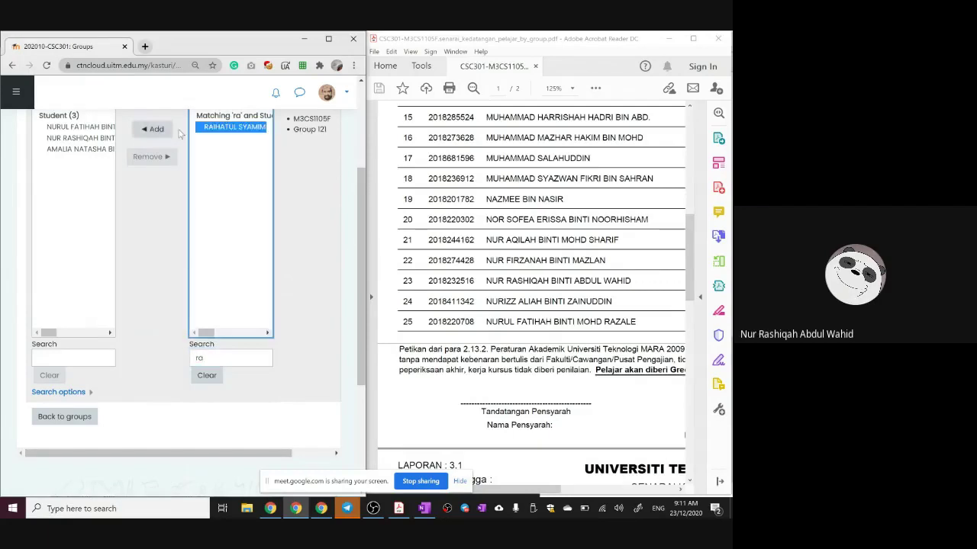
left_click(151, 131)
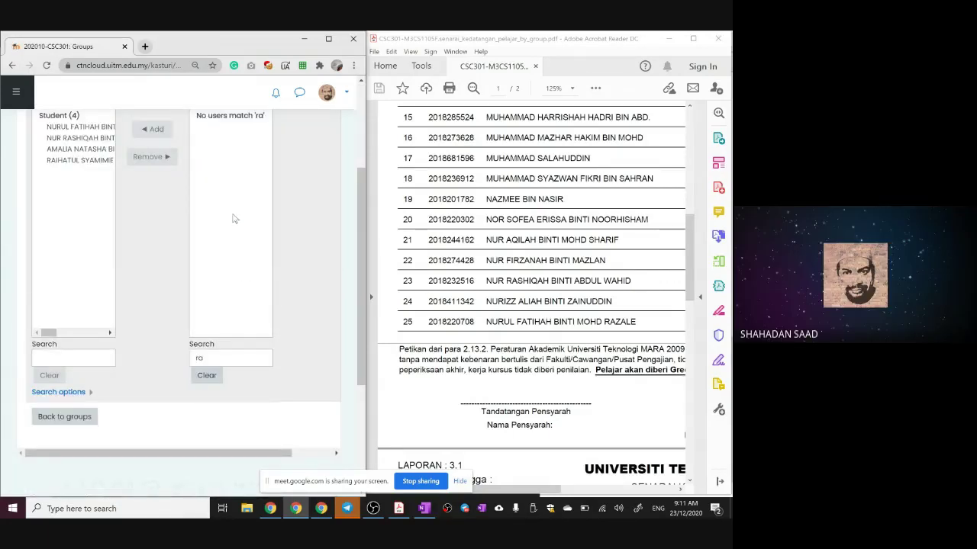
Search 'wa' to add the row 29 student, then return to the groups list.
left_click(250, 358)
key("BackSpace")
key("BackSpace")
type("wa")
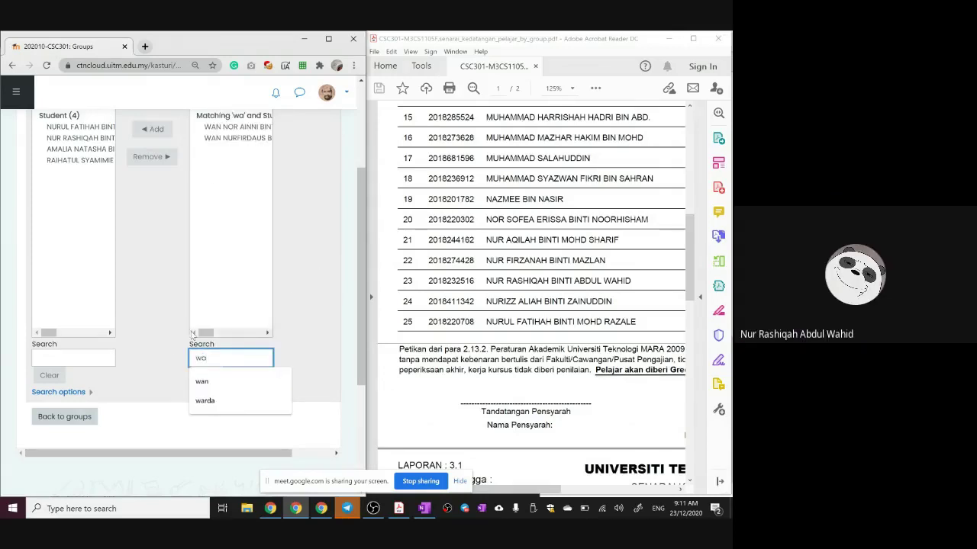
left_click(237, 127)
left_click(152, 129)
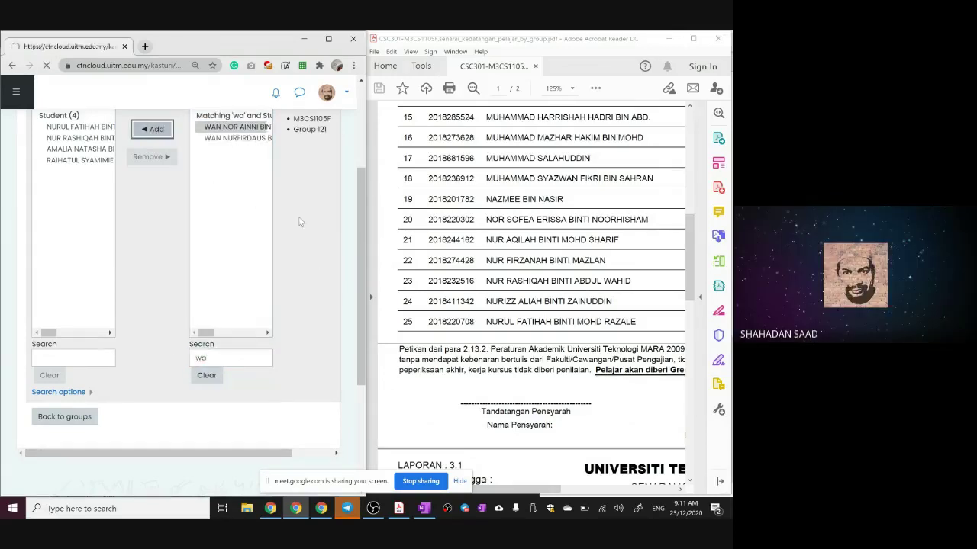
scroll(274, 290, "down", 3)
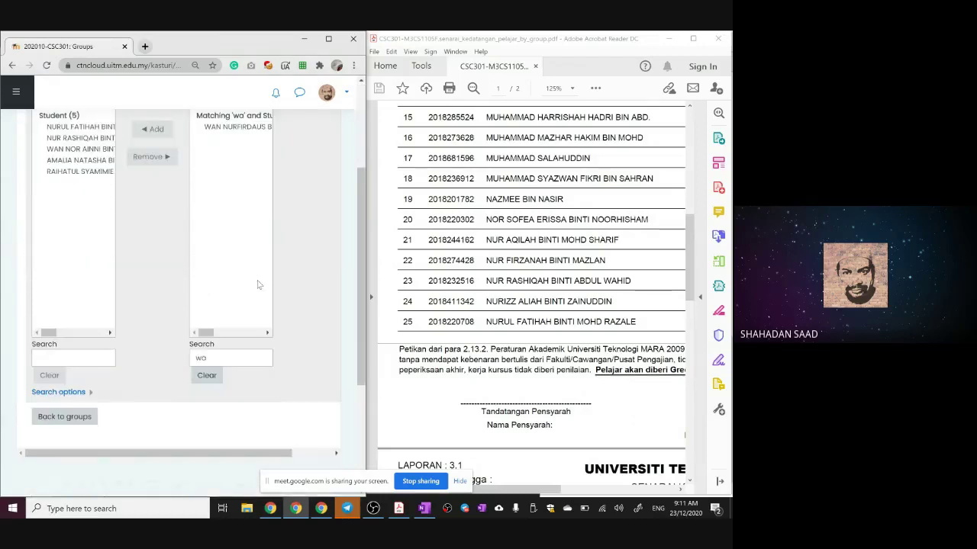
double_click(247, 360)
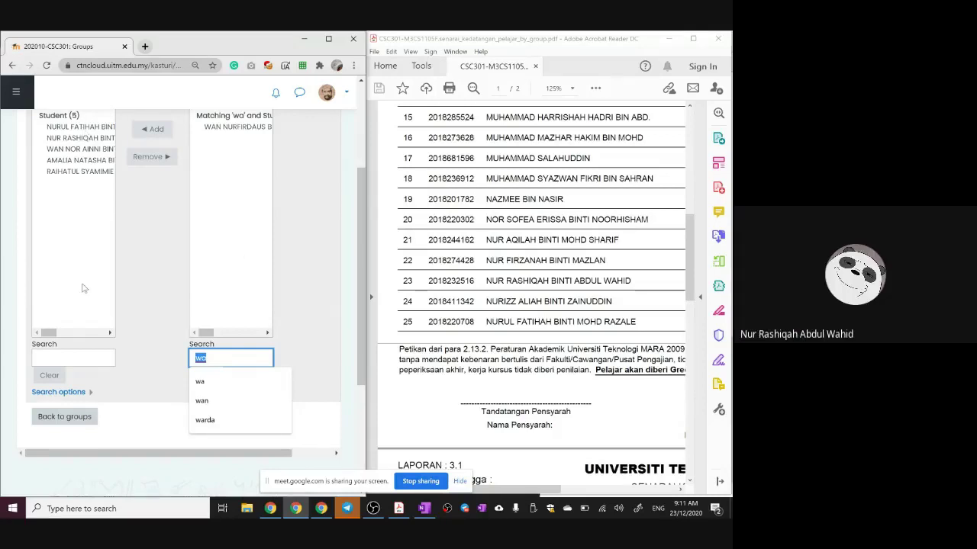
scroll(84, 289, "down", 2)
left_click(64, 310)
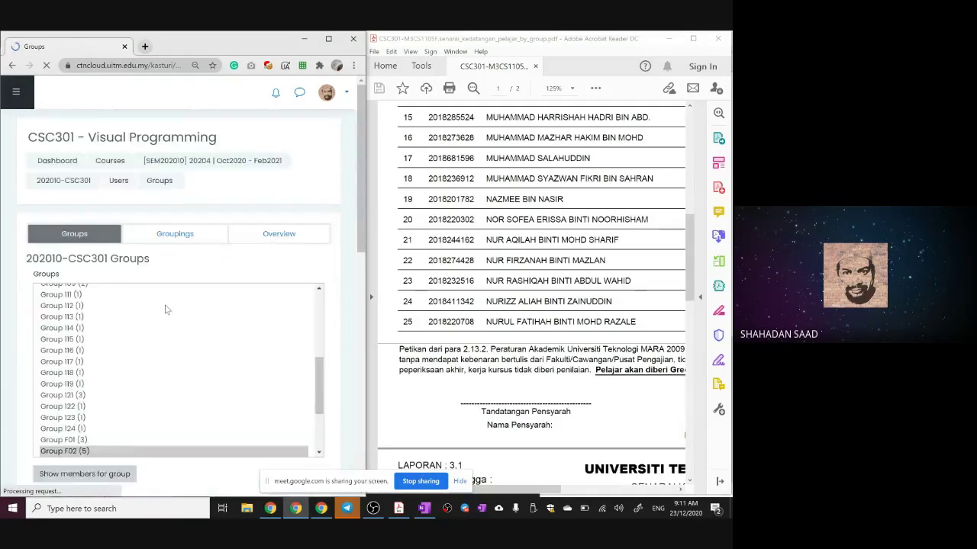
Select Group F03 and open its Add/remove users page.
scroll(113, 338, "down", 3)
left_click(91, 358)
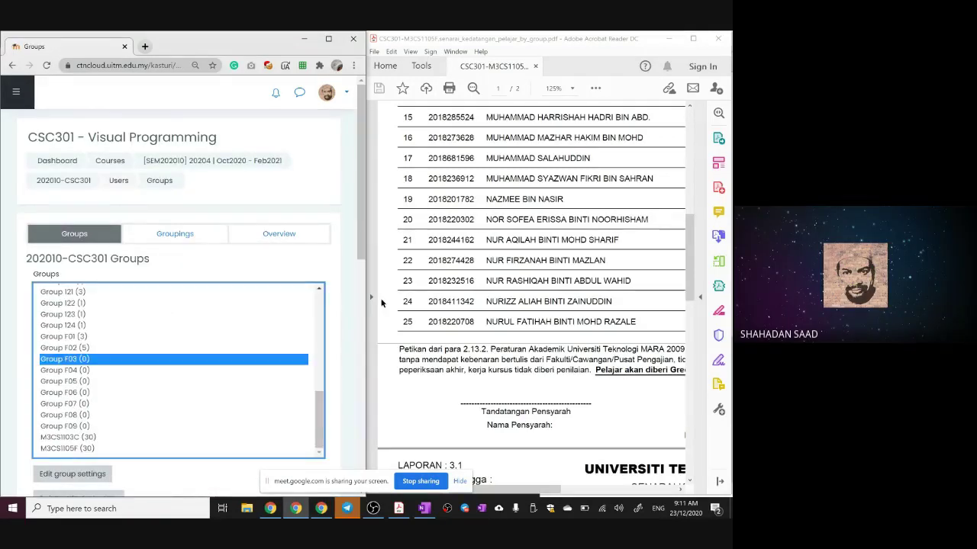
scroll(527, 273, "up", 6)
scroll(526, 273, "up", 3)
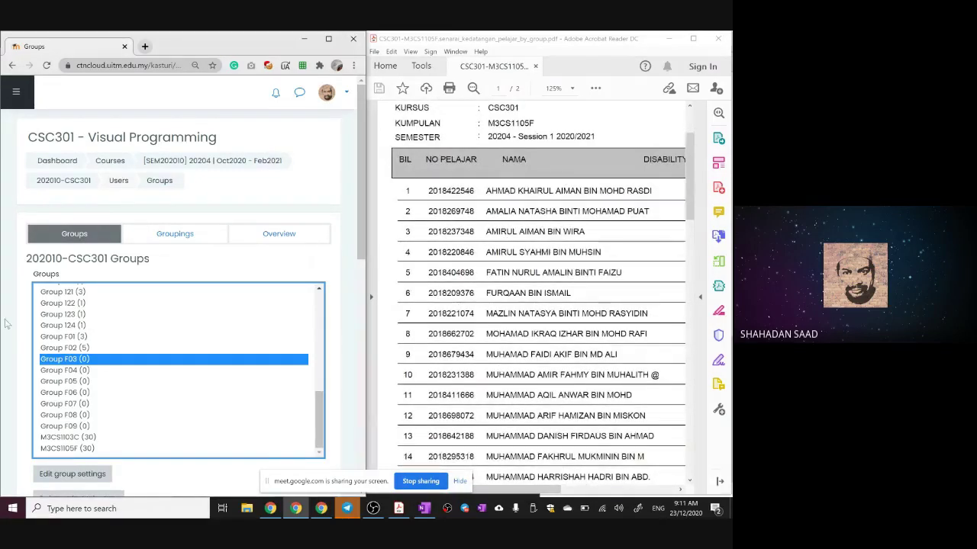
scroll(35, 320, "down", 7)
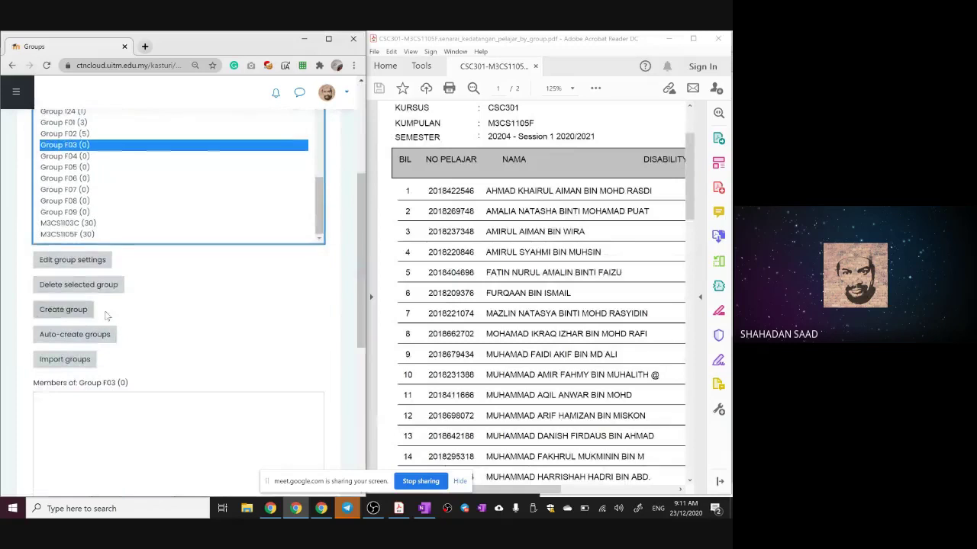
scroll(109, 316, "up", 7)
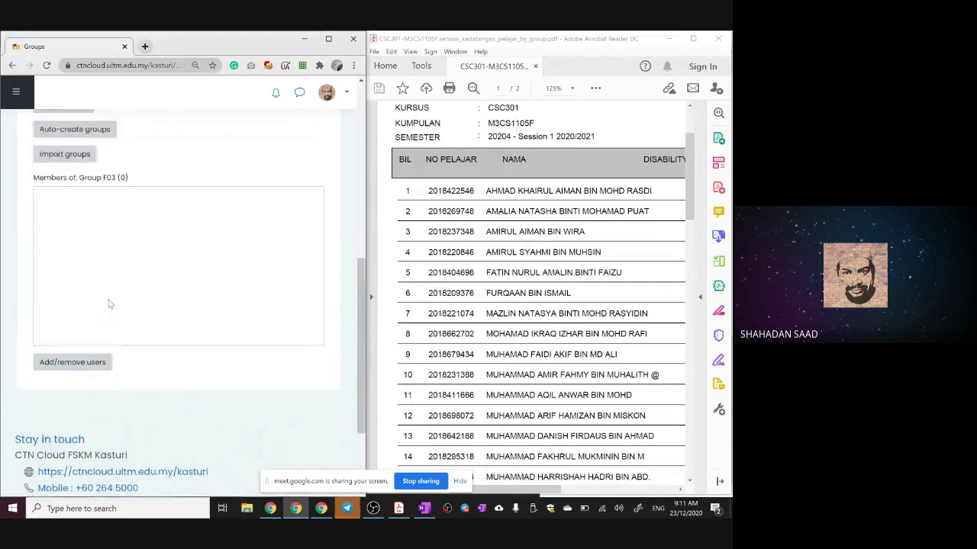
scroll(109, 304, "down", 5)
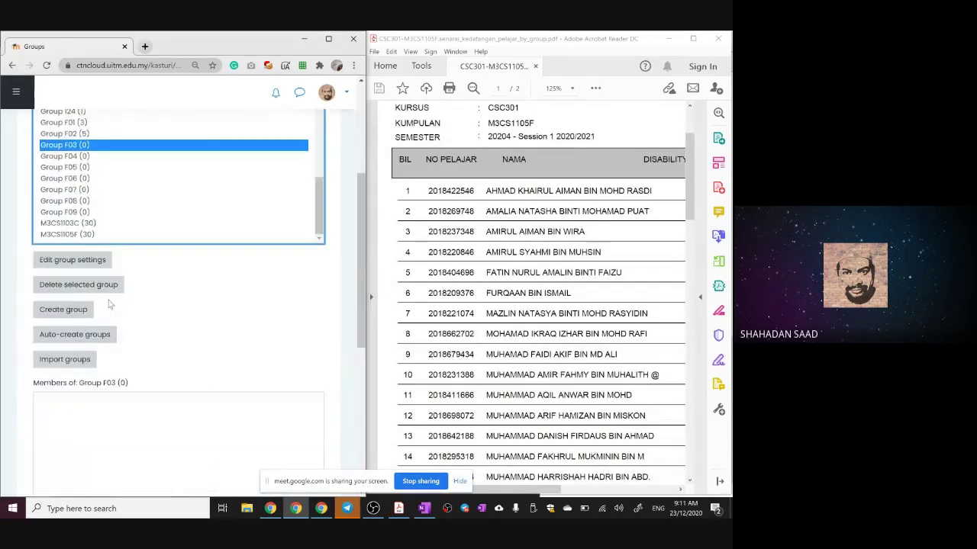
left_click(87, 353)
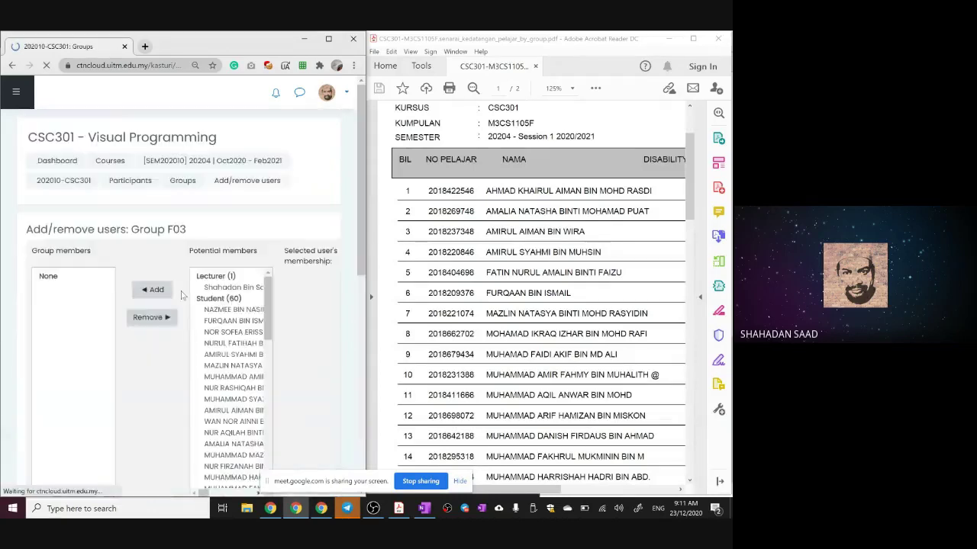
Add the first two class-list students to Group F03, the second via search 'f'.
scroll(232, 268, "down", 8)
type("amir")
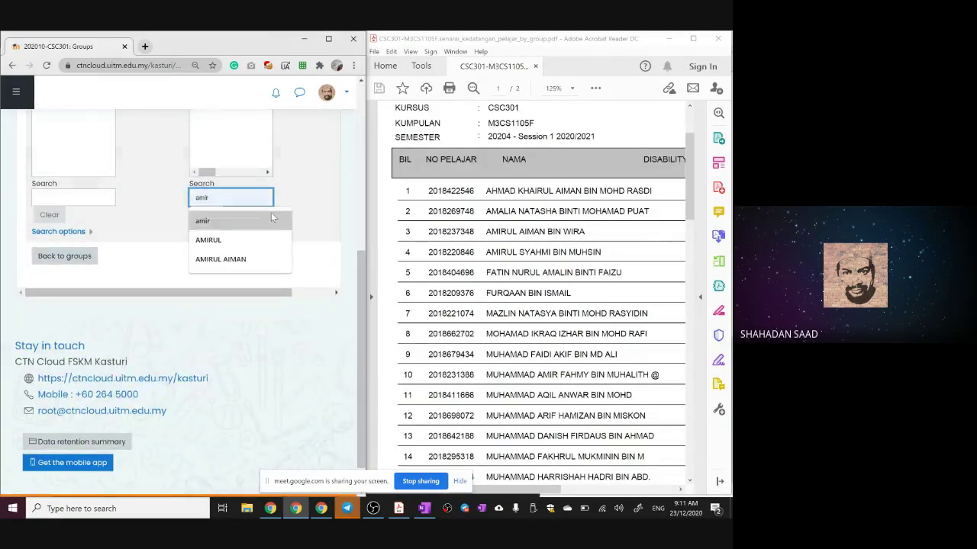
scroll(271, 212, "up", 4)
left_click(260, 191)
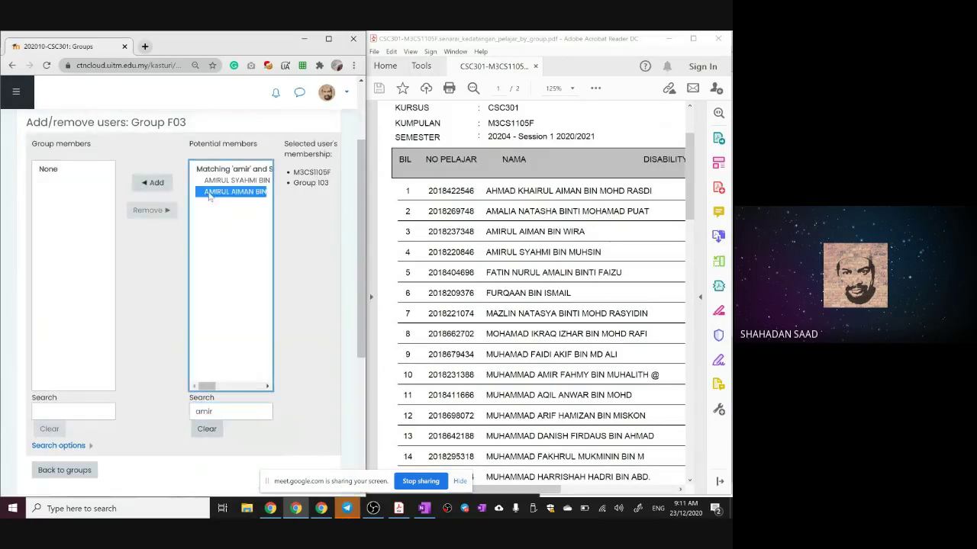
left_click(151, 182)
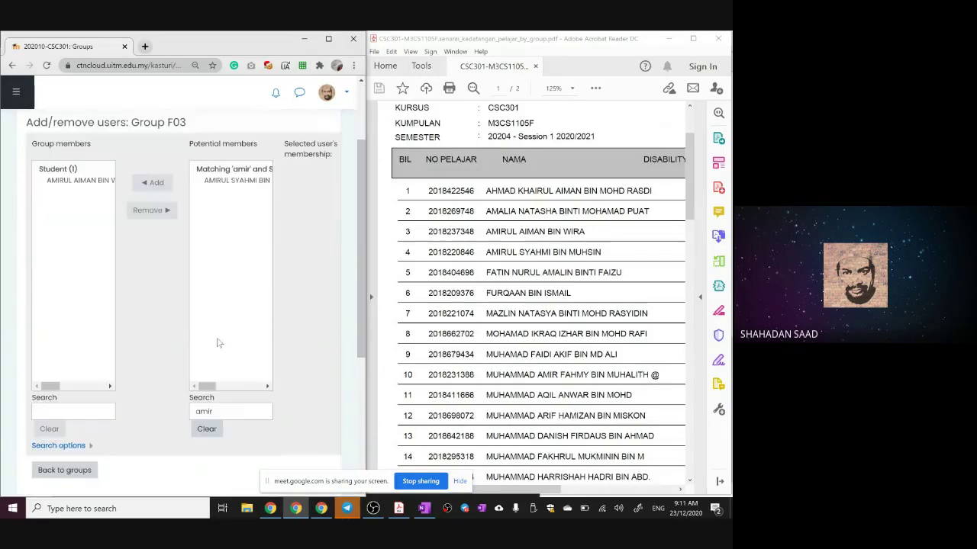
double_click(237, 411)
type("f")
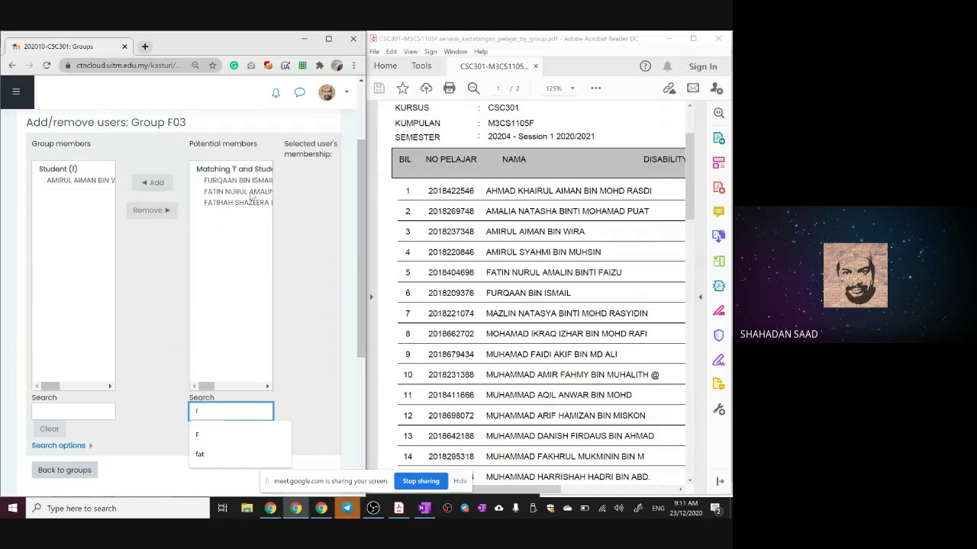
left_click(241, 180)
left_click(152, 183)
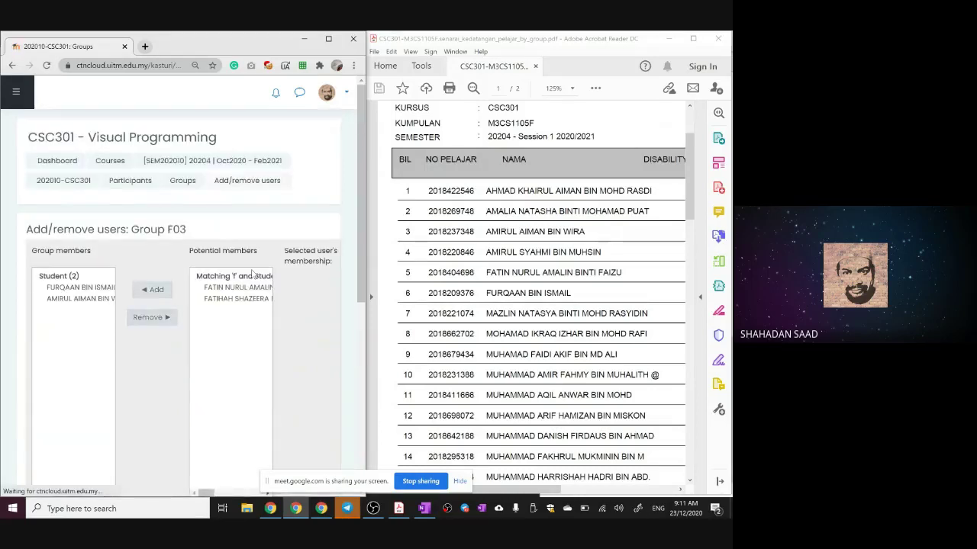
Search Potential members by name and add the third student to Group F03.
left_click(200, 305)
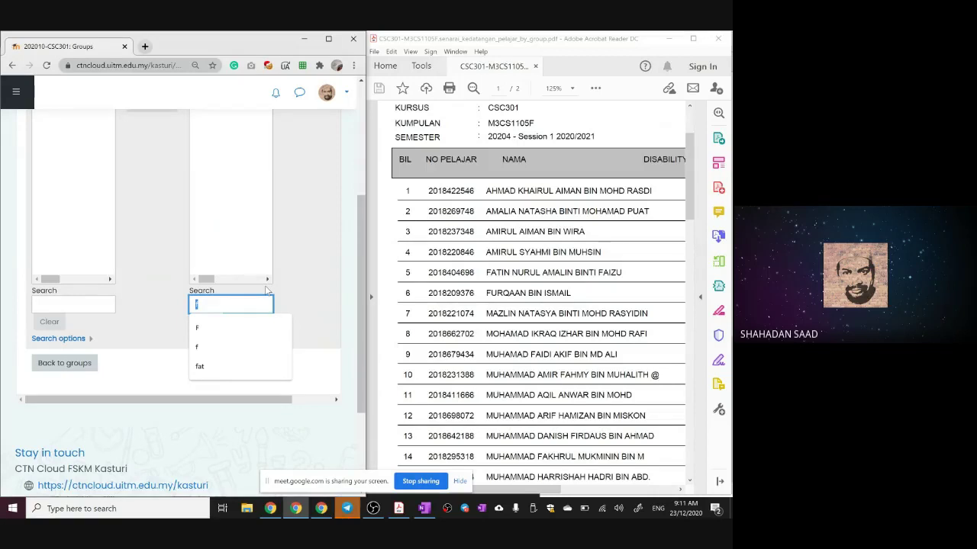
type("muham")
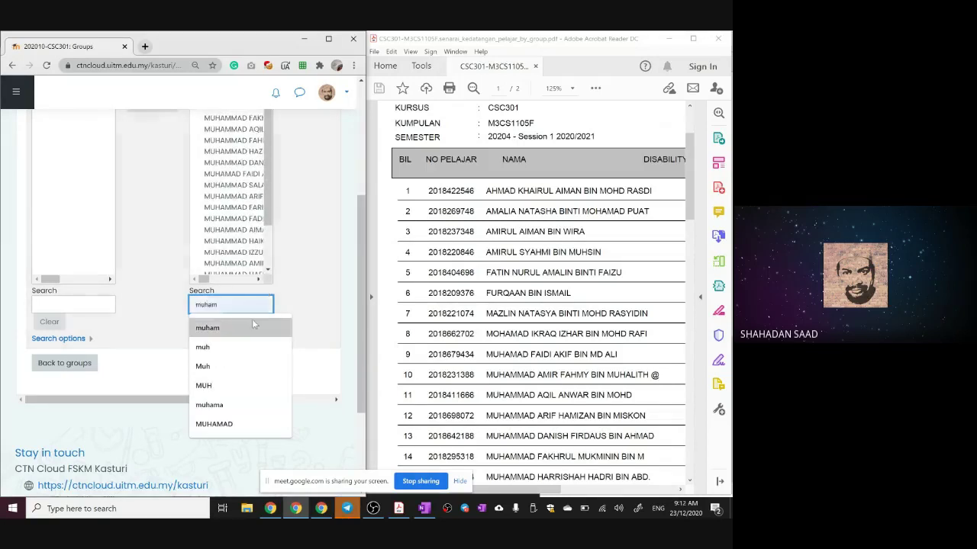
left_click(255, 326)
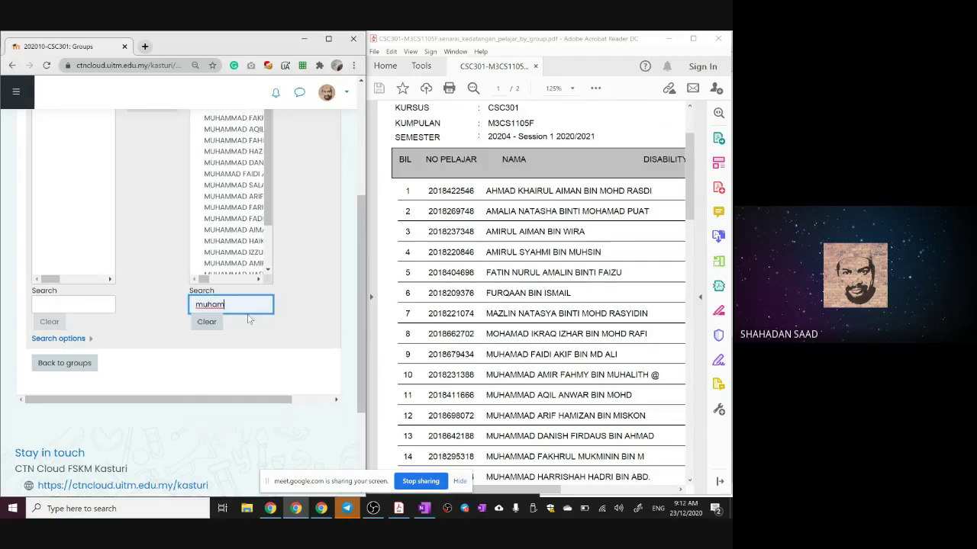
left_click(273, 209)
left_click_drag(273, 209, 276, 118)
left_click(260, 118)
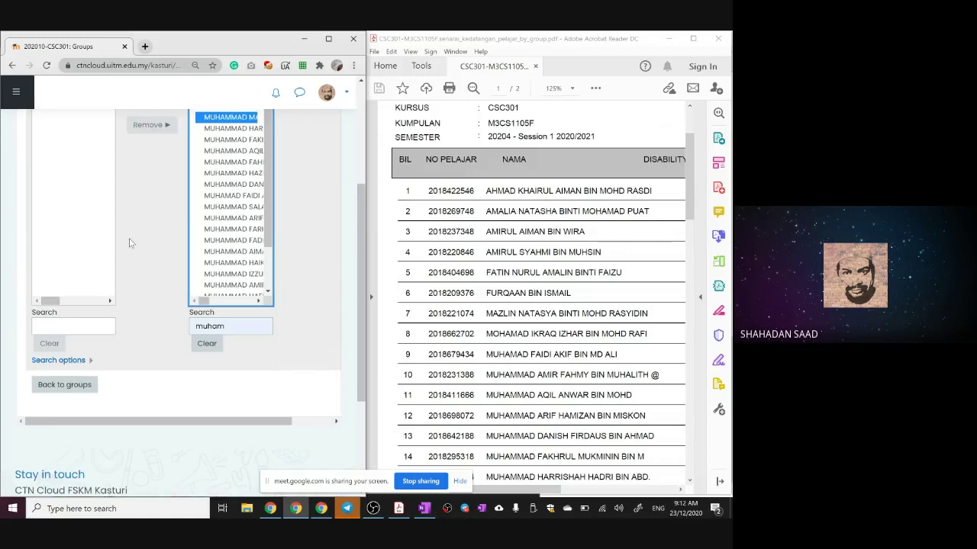
scroll(129, 238, "up", 2)
left_click(152, 258)
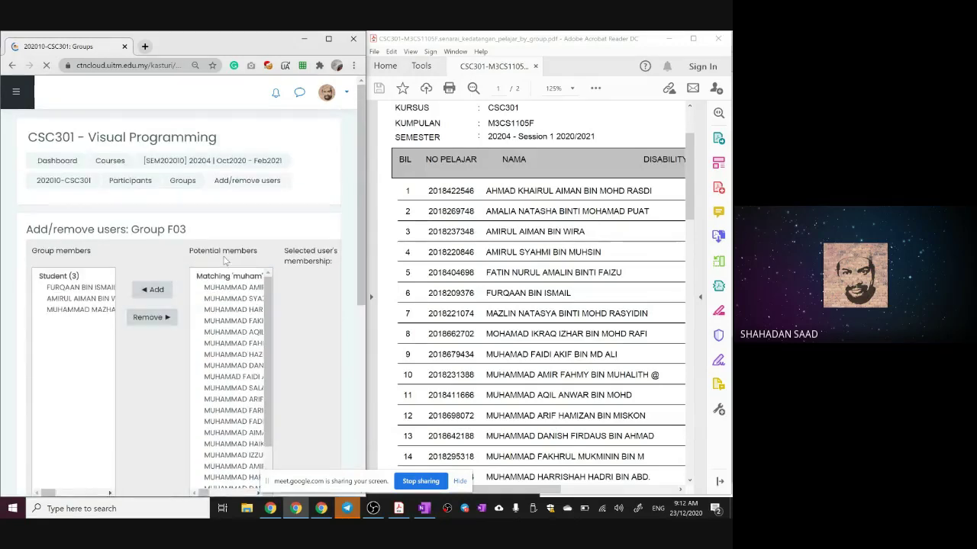
Add the fourth student to Group F03, check the PDF list, and return to groups.
scroll(219, 322, "down", 3)
double_click(210, 304)
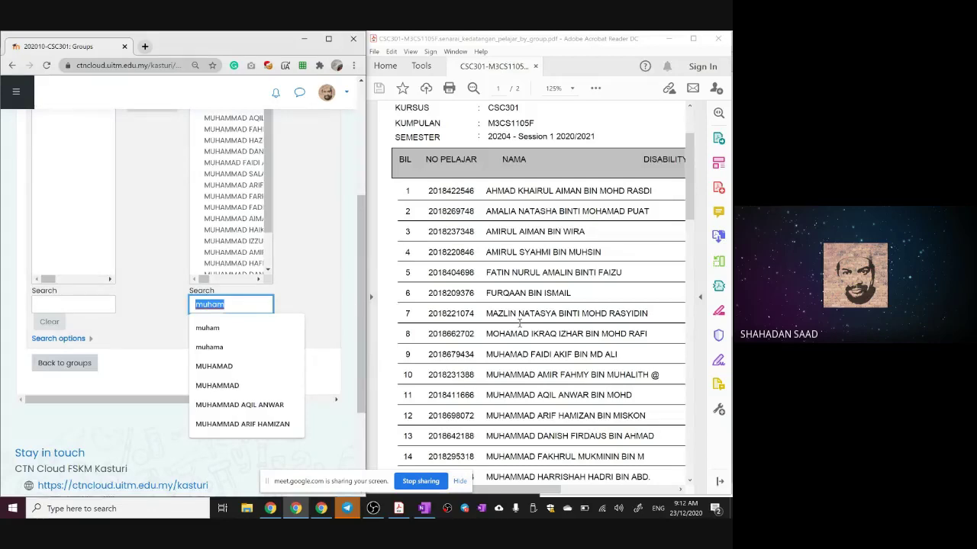
left_click(618, 508)
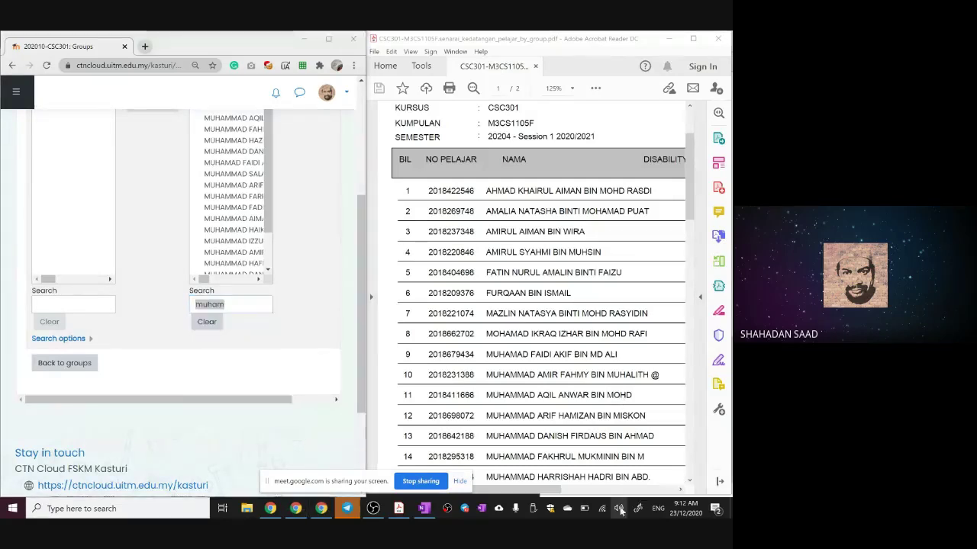
left_click(240, 307)
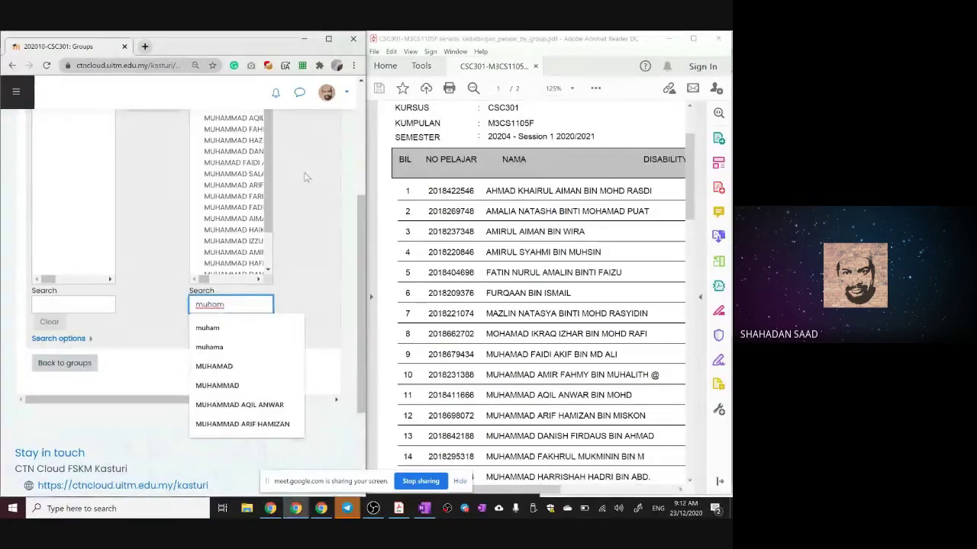
left_click(241, 174)
left_click(222, 197)
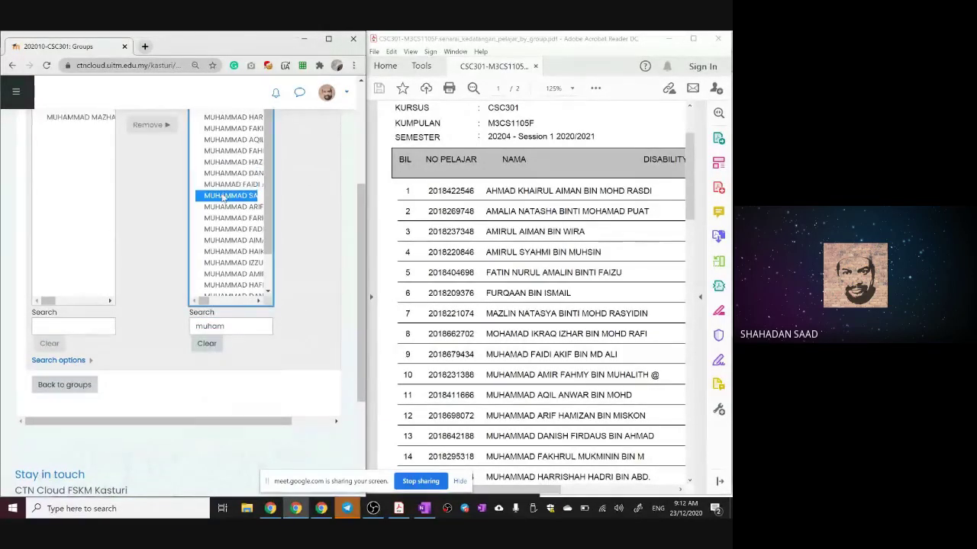
scroll(155, 220, "up", 3)
left_click(152, 258)
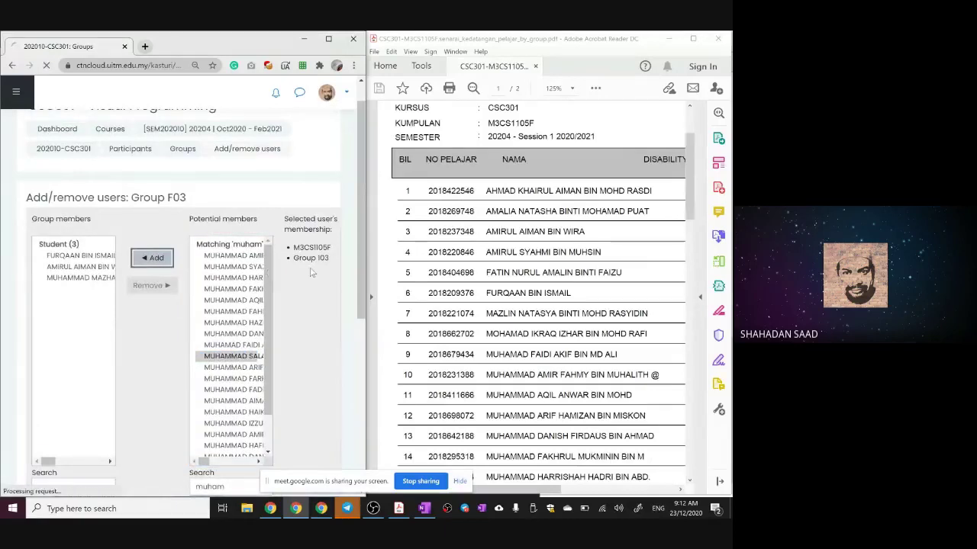
scroll(283, 284, "down", 2)
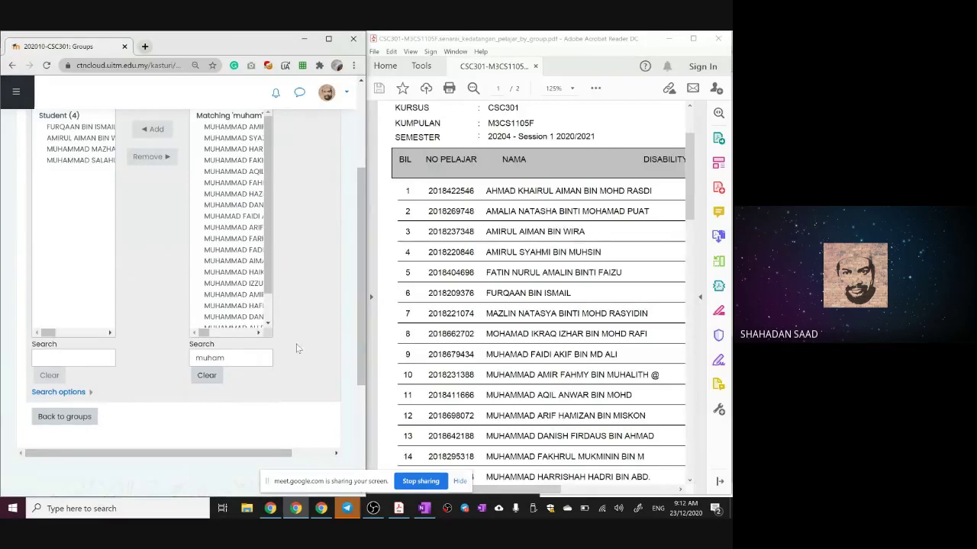
left_click(522, 255)
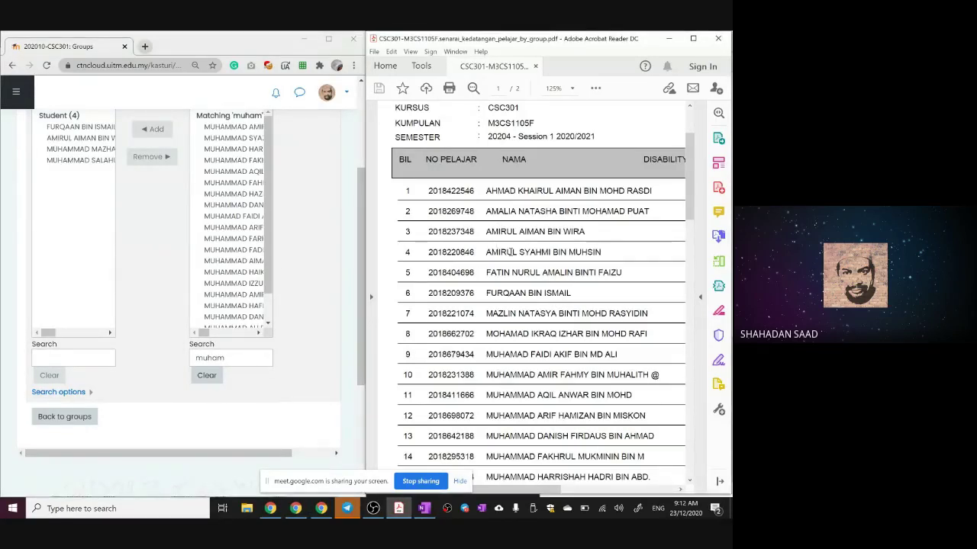
left_click(59, 418)
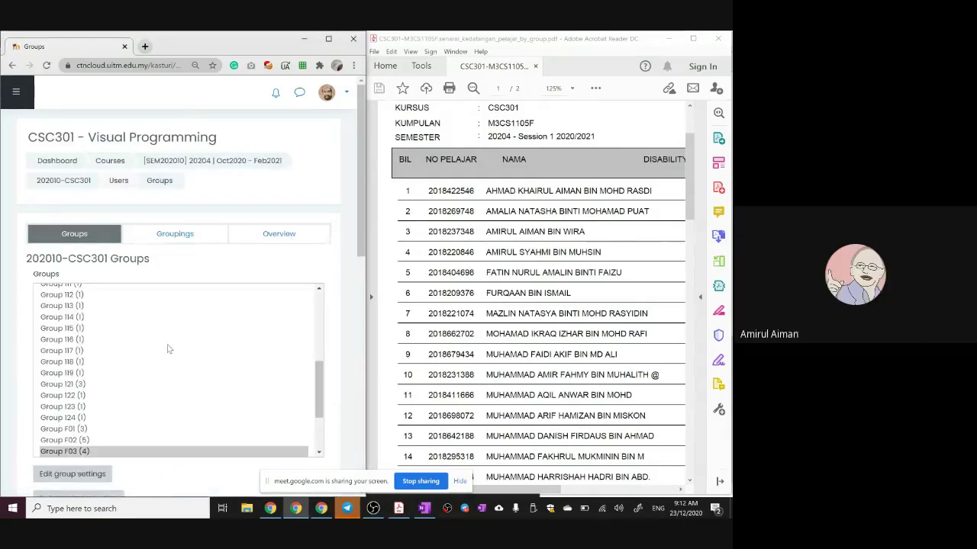
Select Group F04 and open its Add/remove users page.
scroll(122, 367, "down", 2)
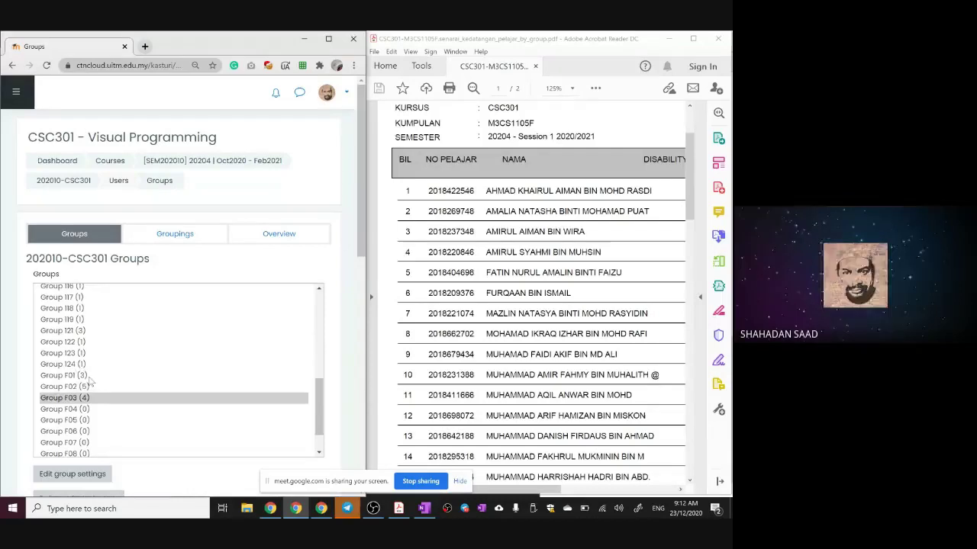
left_click(84, 376)
scroll(77, 381, "down", 5)
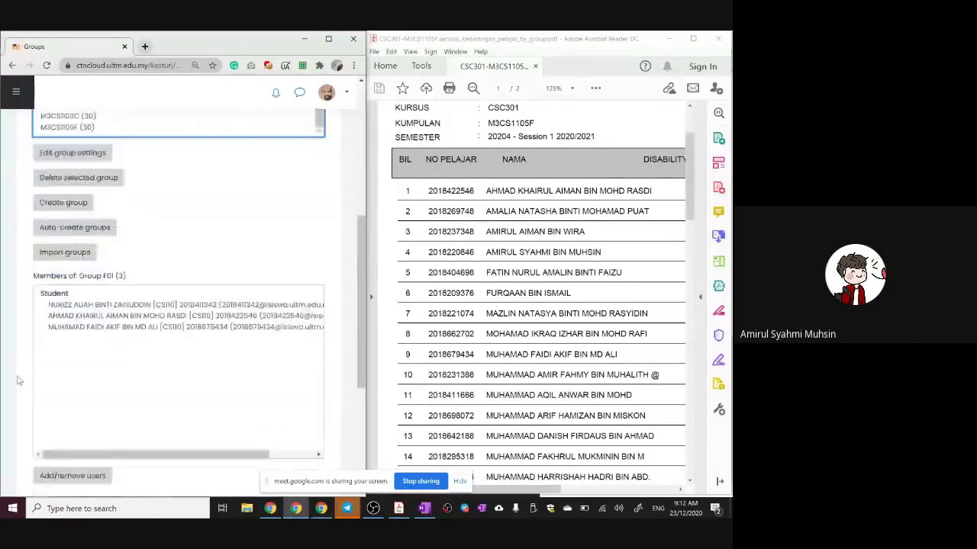
scroll(87, 212, "up", 2)
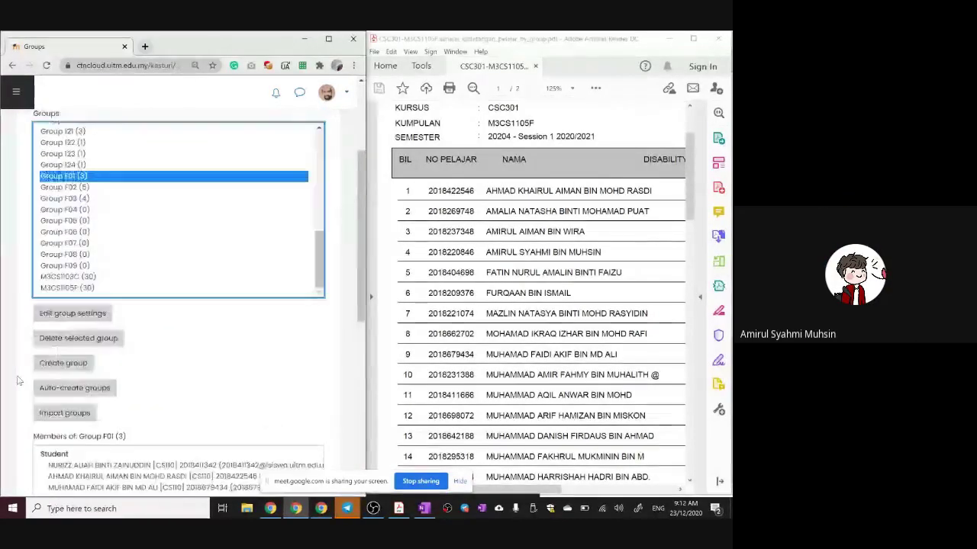
left_click(88, 210)
scroll(87, 214, "down", 4)
left_click(73, 300)
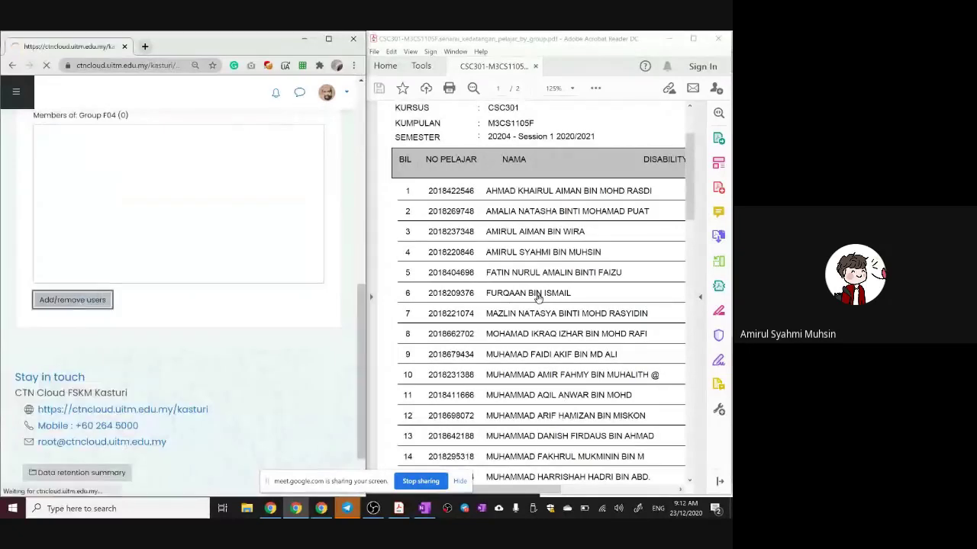
Search Potential members for the first class-list student and add them to Group F04.
scroll(229, 343, "down", 3)
scroll(169, 433, "down", 5)
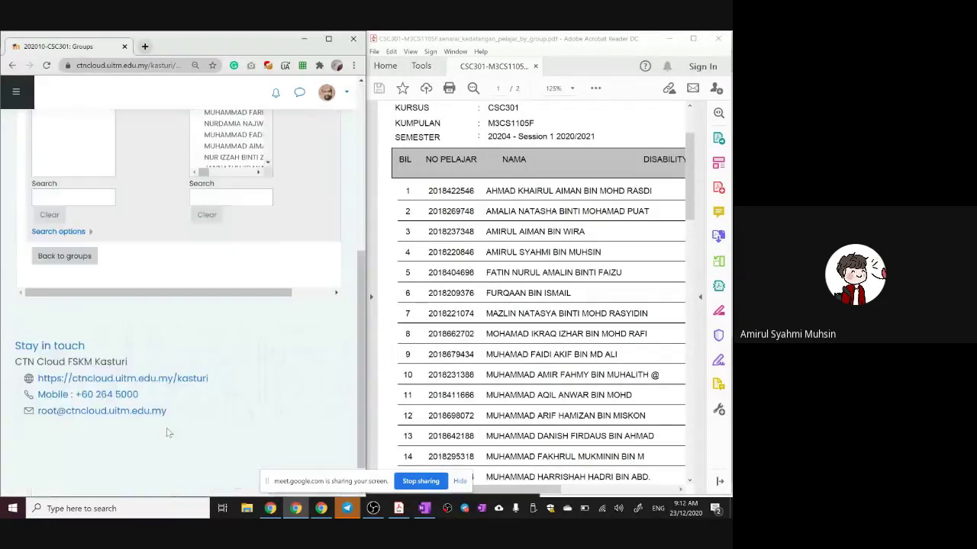
left_click(244, 197)
type("ami")
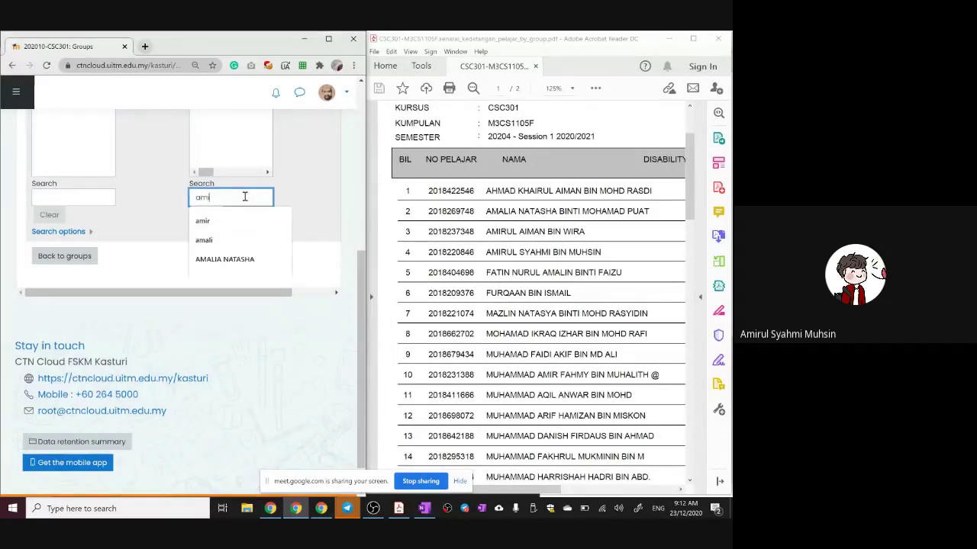
type("r")
scroll(263, 377, "up", 3)
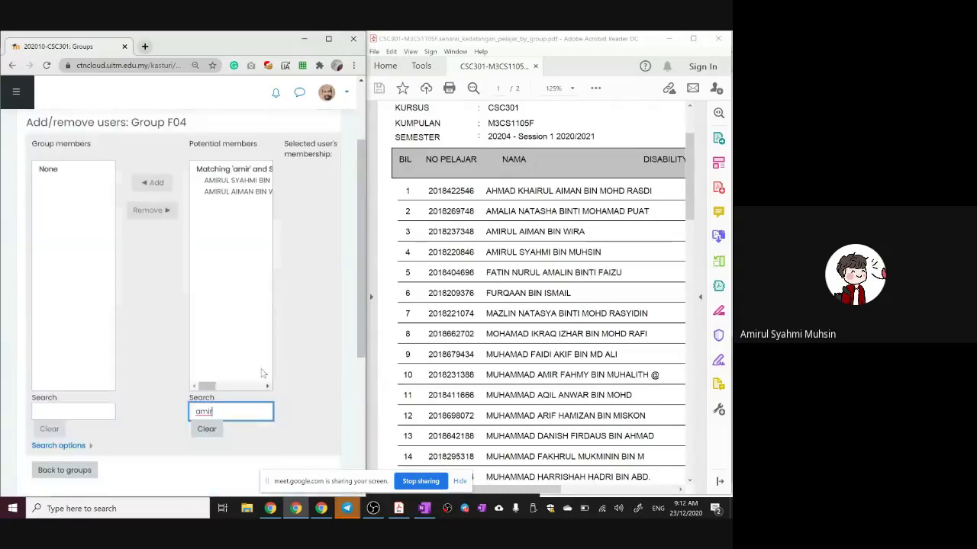
left_click(238, 181)
left_click(152, 182)
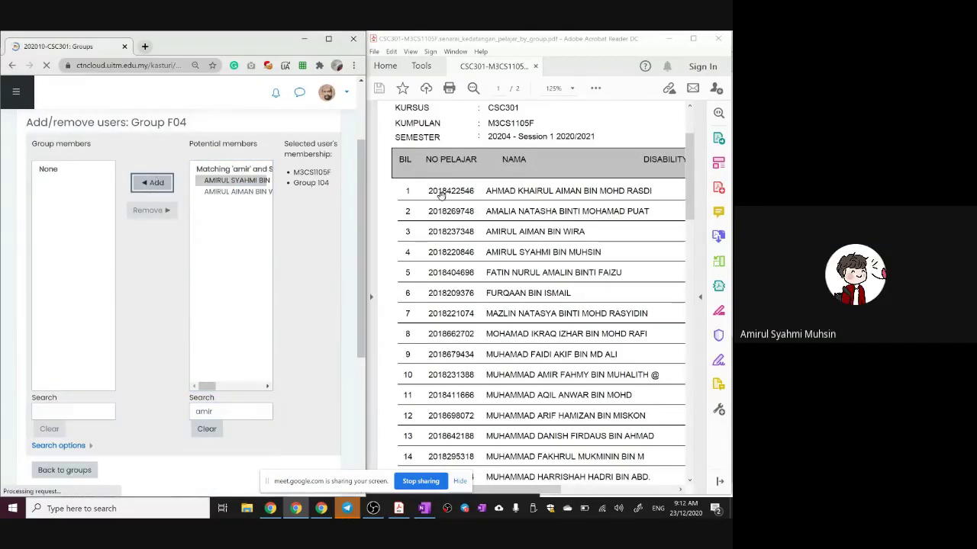
Find the second student via a suggested name and add them to Group F04.
scroll(302, 334, "down", 2)
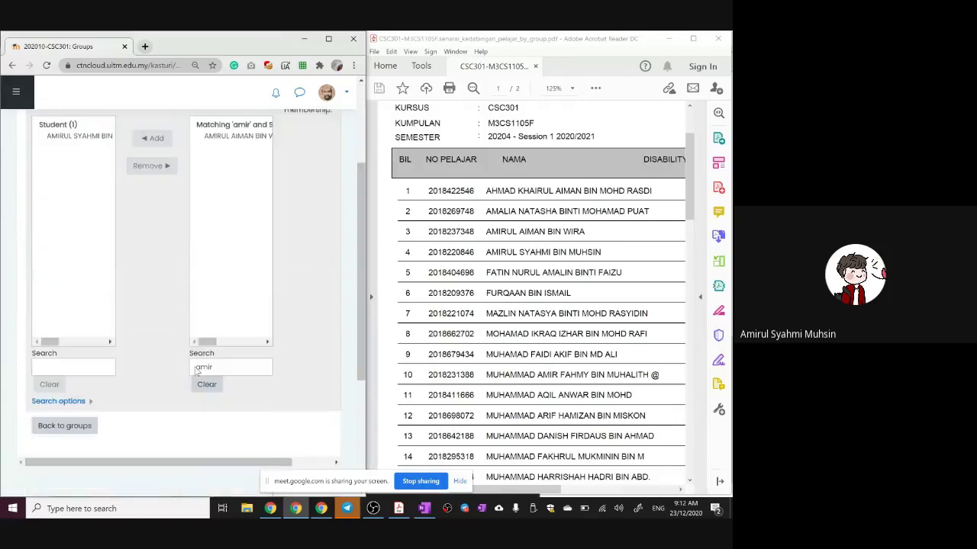
left_click(244, 363)
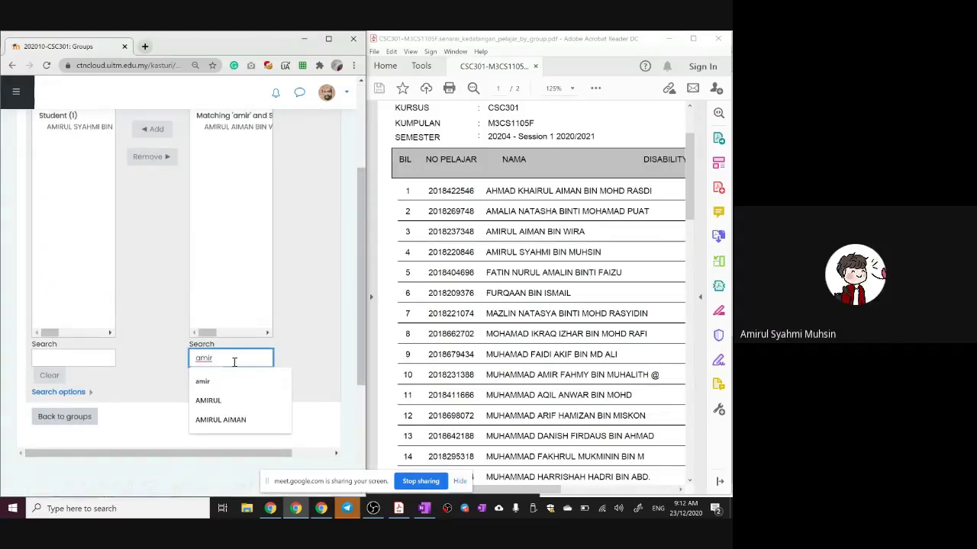
type("mu")
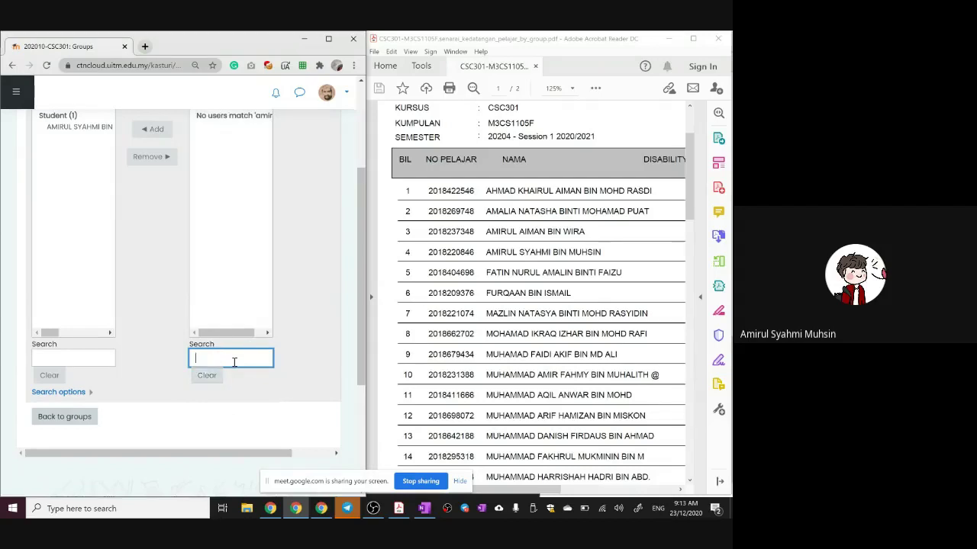
type("muham")
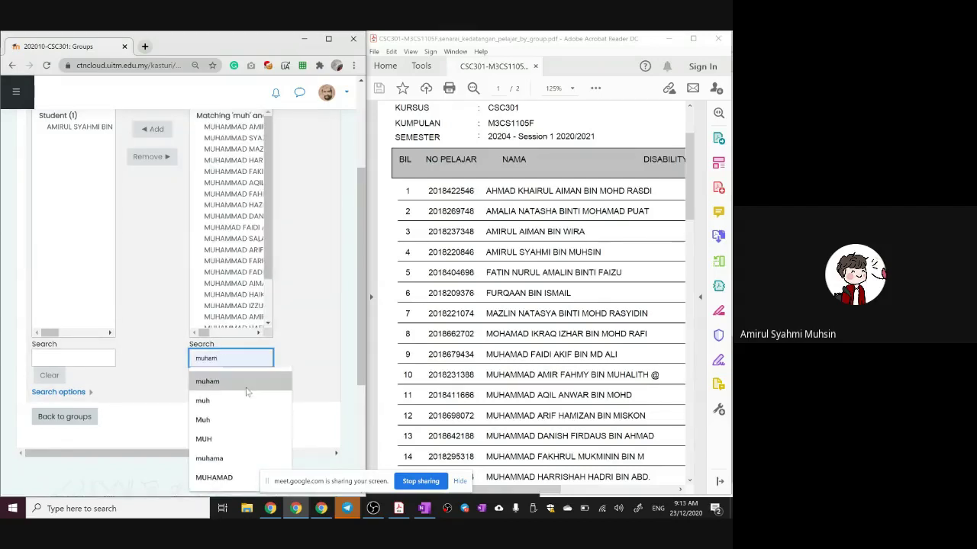
left_click(229, 381)
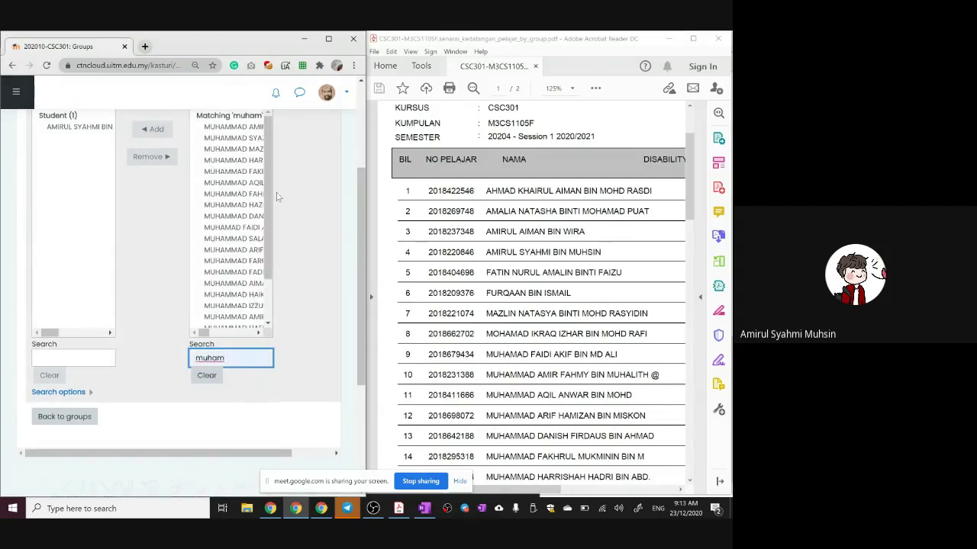
left_click(233, 127)
left_click(156, 129)
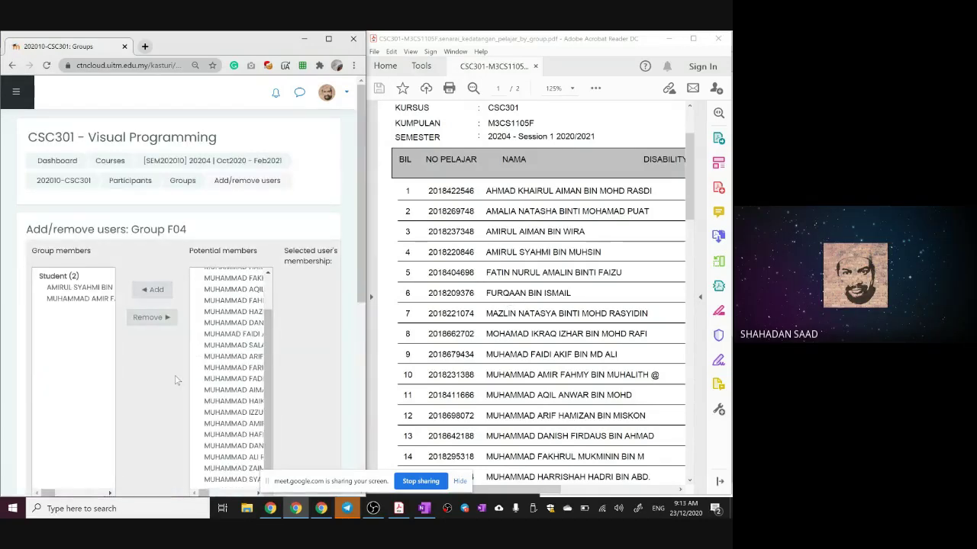
Find the third student via a new name search and add them to Group F04.
double_click(232, 356)
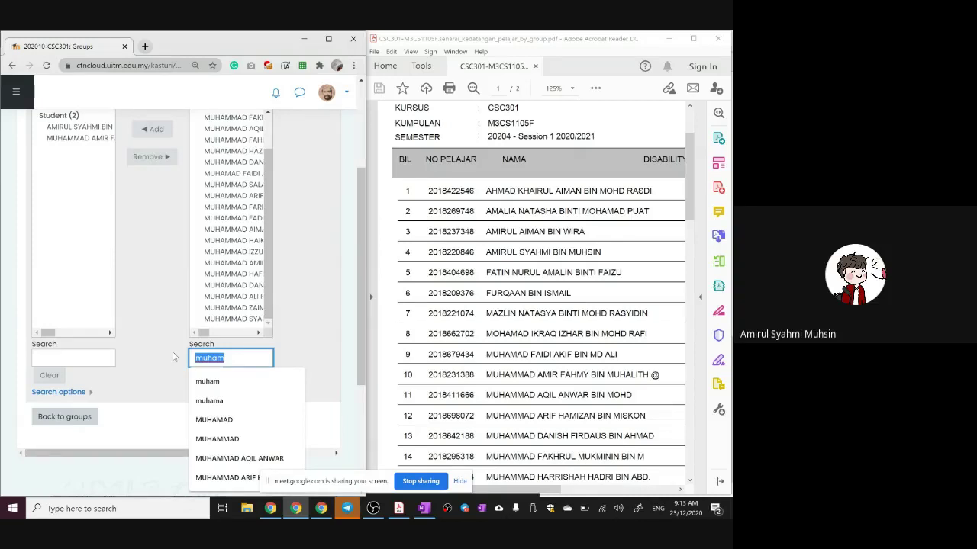
type("fa")
key("BackSpace")
key("BackSpace")
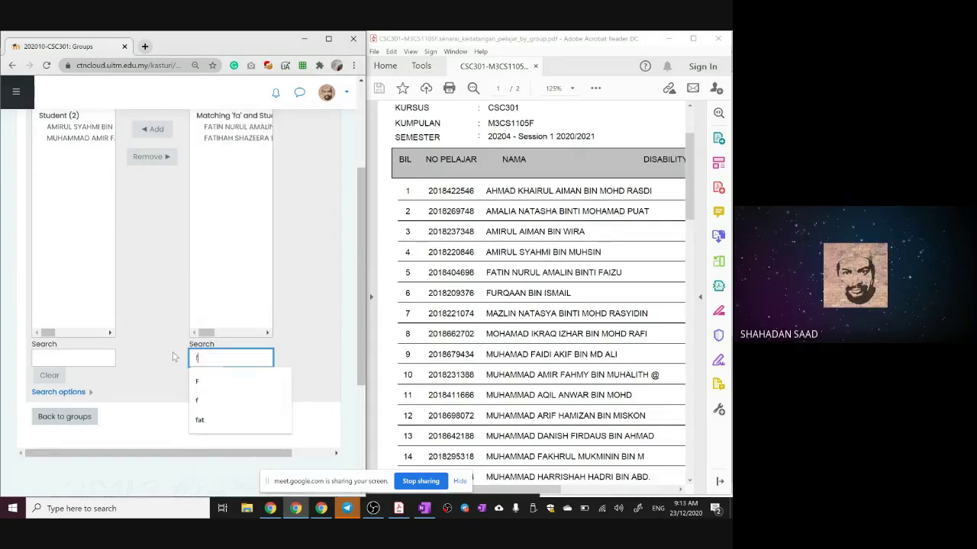
type("muham")
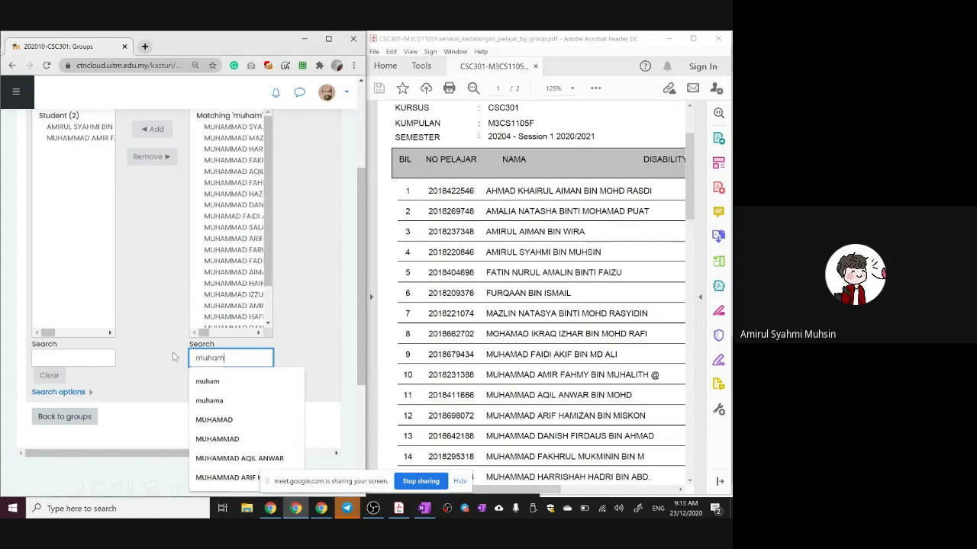
left_click(217, 439)
left_click(233, 160)
left_click(152, 129)
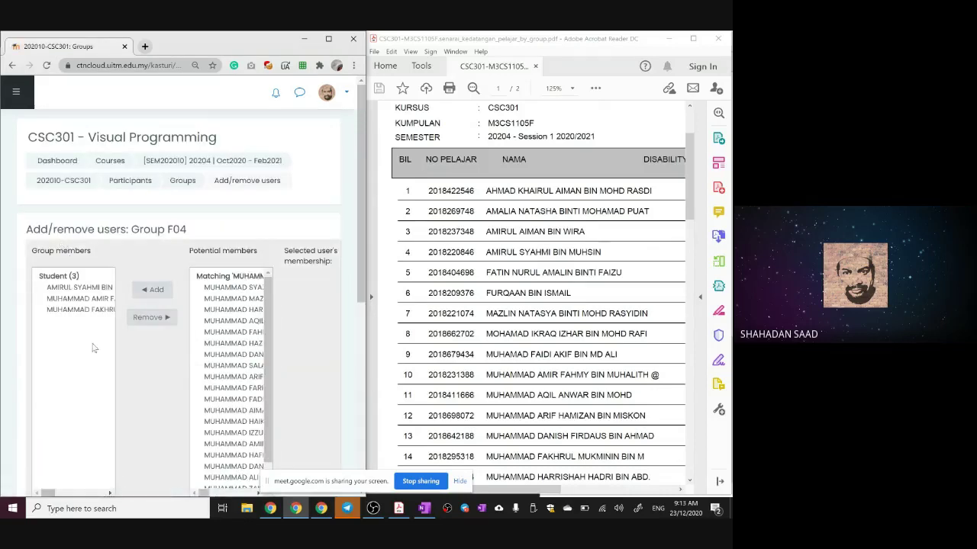
Add the fourth student to Group F04 and return to the groups list.
scroll(270, 382, "down", 5)
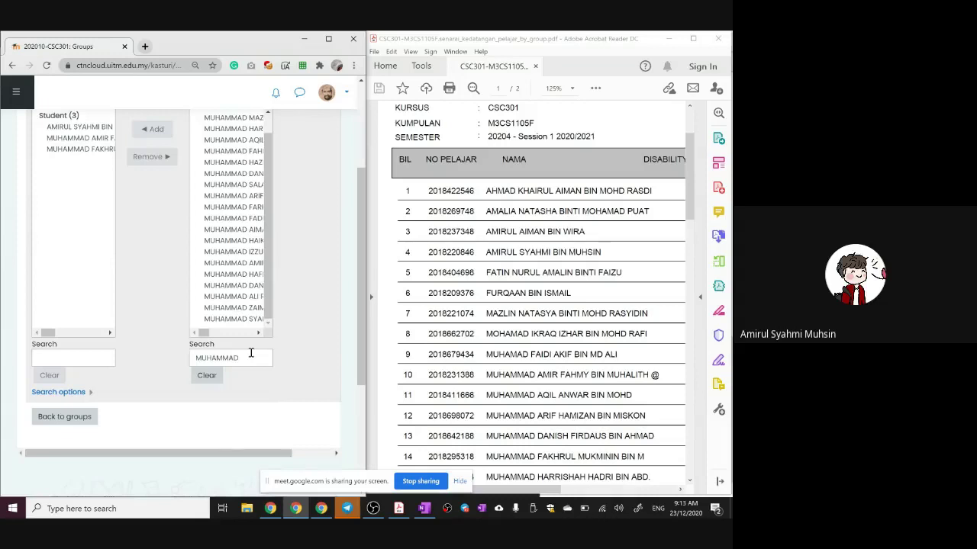
double_click(250, 355)
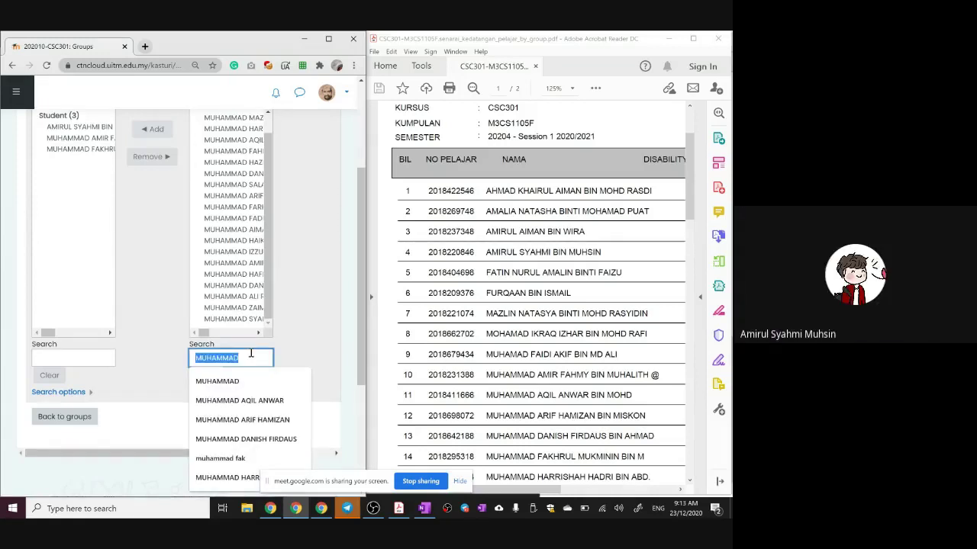
type("aub")
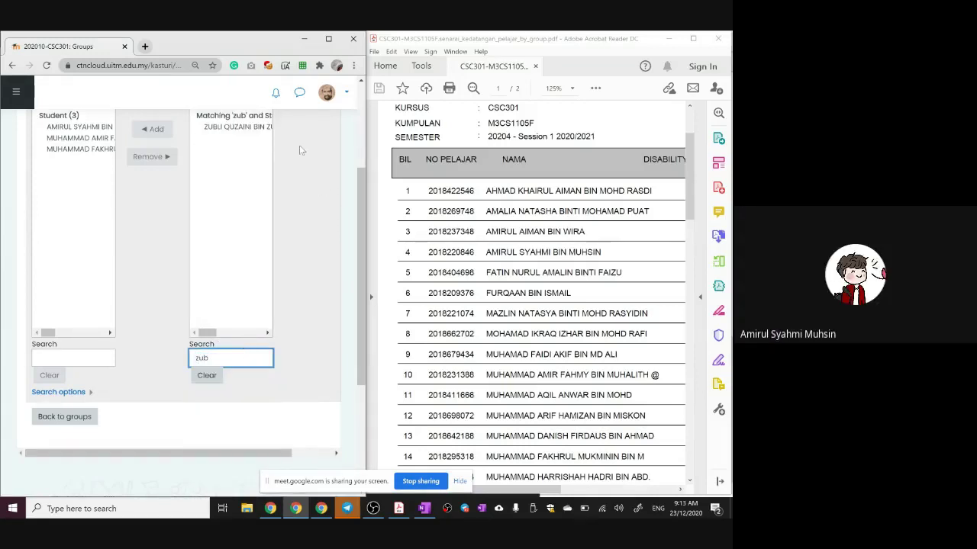
left_click(237, 127)
left_click(152, 128)
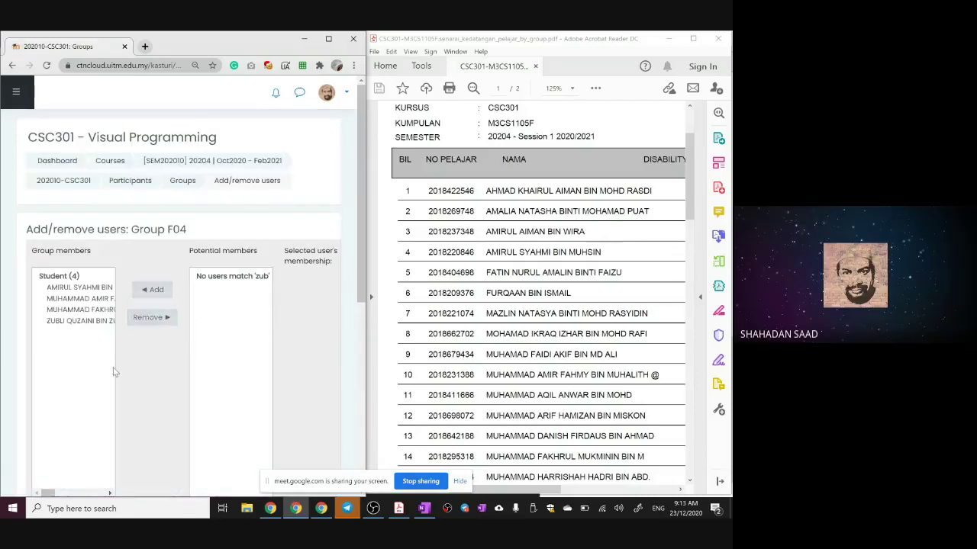
scroll(118, 372, "down", 2)
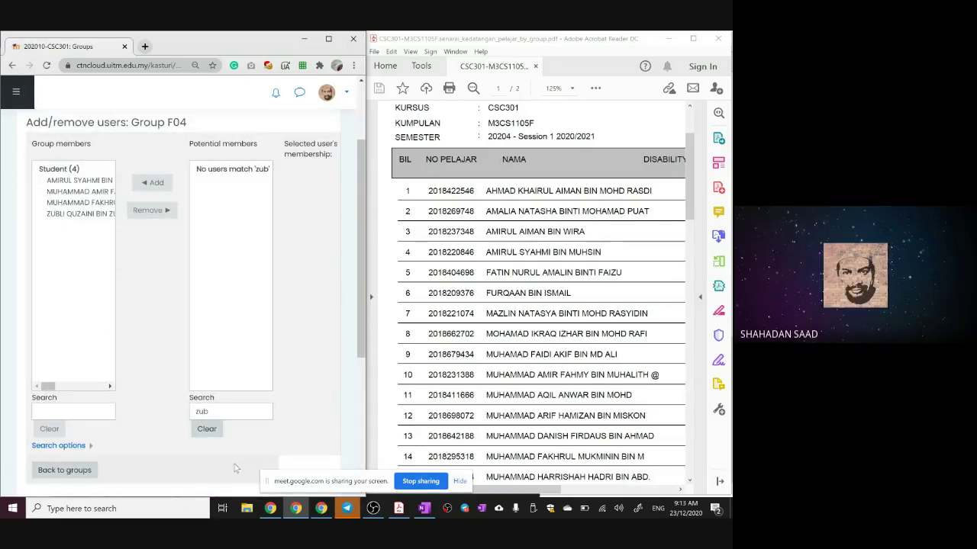
scroll(168, 381, "down", 3)
left_click(76, 310)
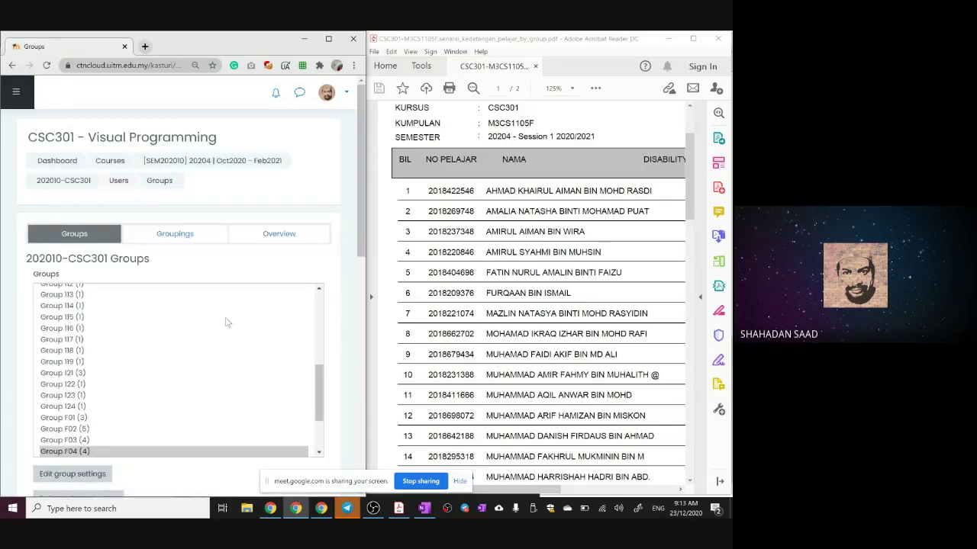
Select Group F05 and open its Add/remove users page.
scroll(224, 328, "down", 2)
left_click(101, 409)
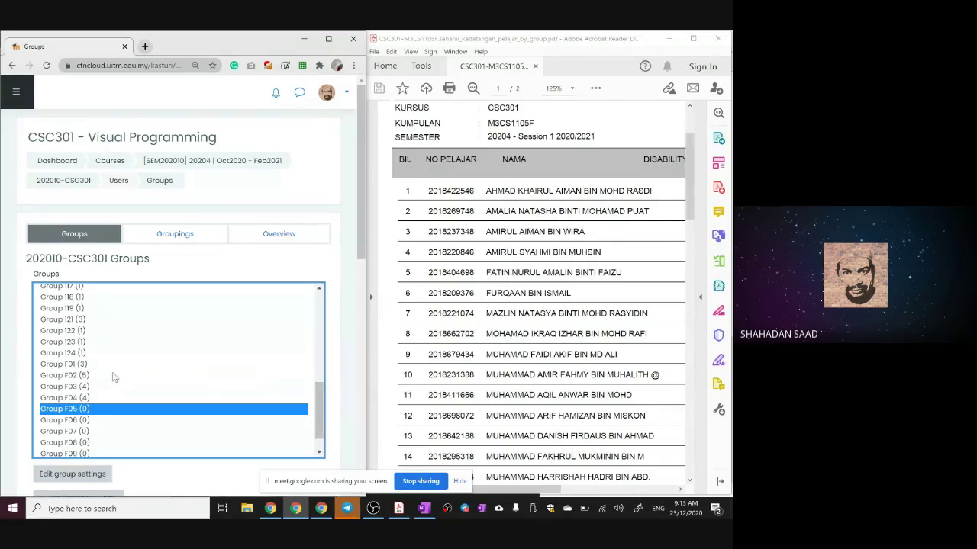
scroll(113, 377, "down", 5)
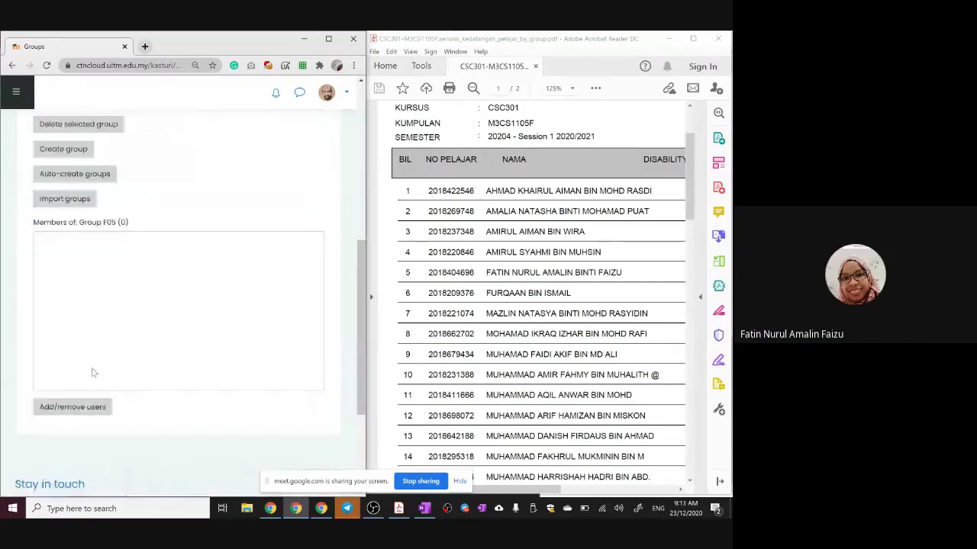
scroll(92, 372, "down", 2)
left_click(72, 299)
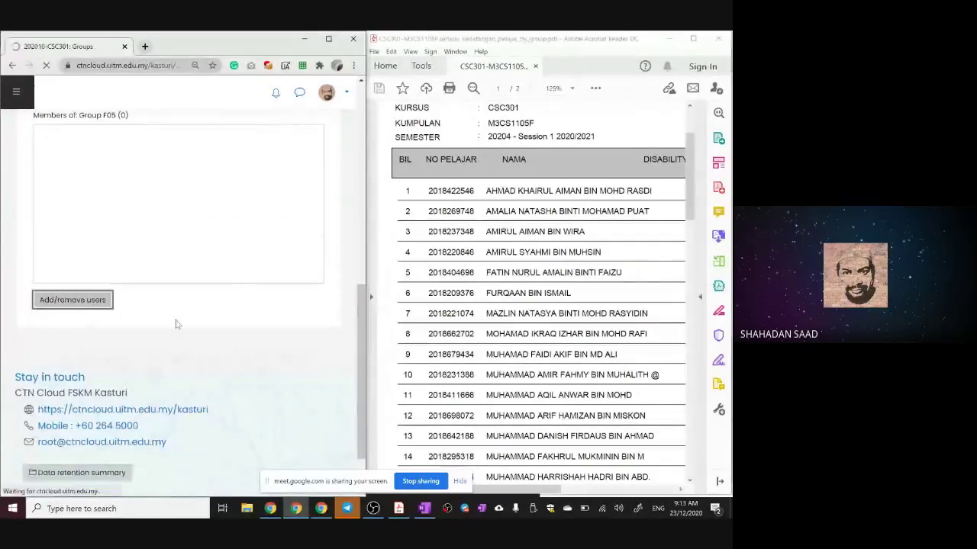
Search Potential members for the first class-list student and add them to Group F05.
scroll(219, 439, "down", 3)
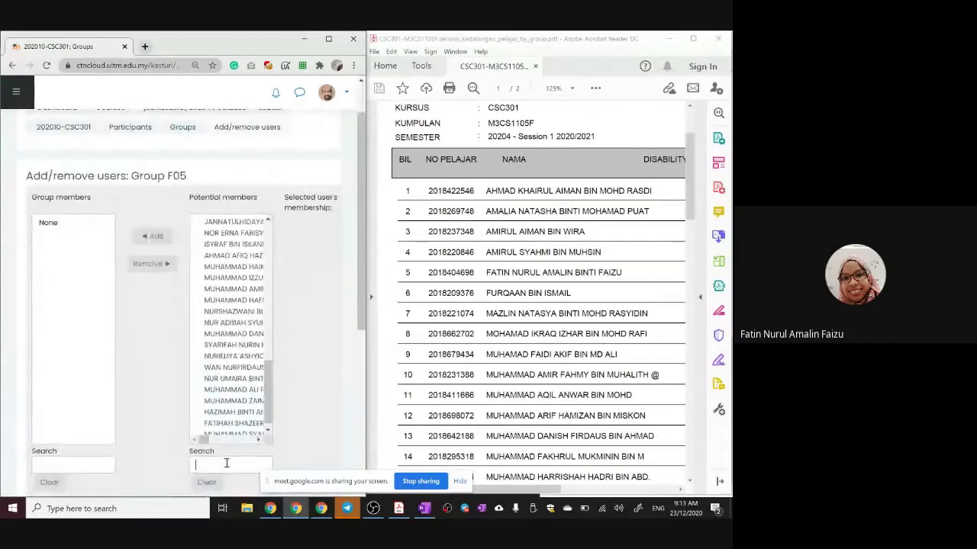
left_click(226, 463)
type("fat")
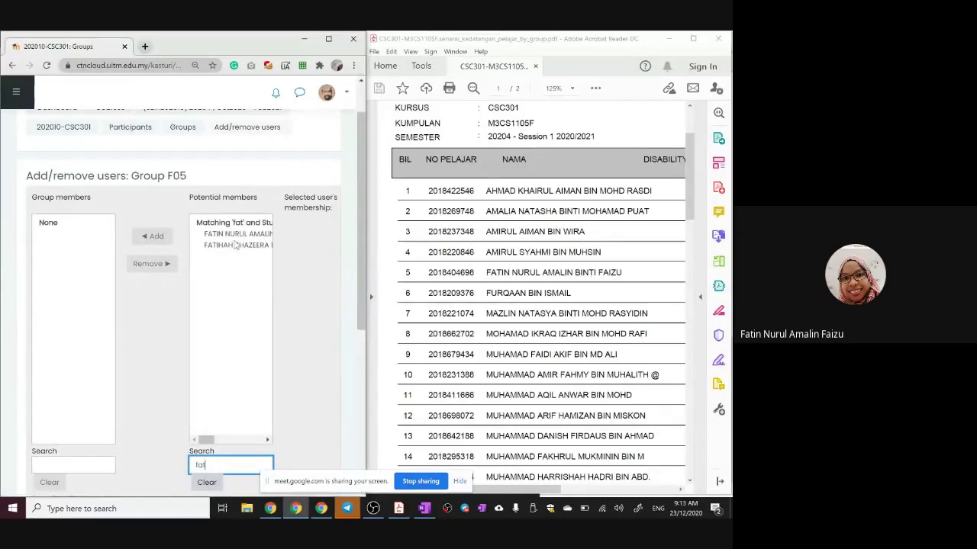
left_click(237, 234)
left_click(156, 236)
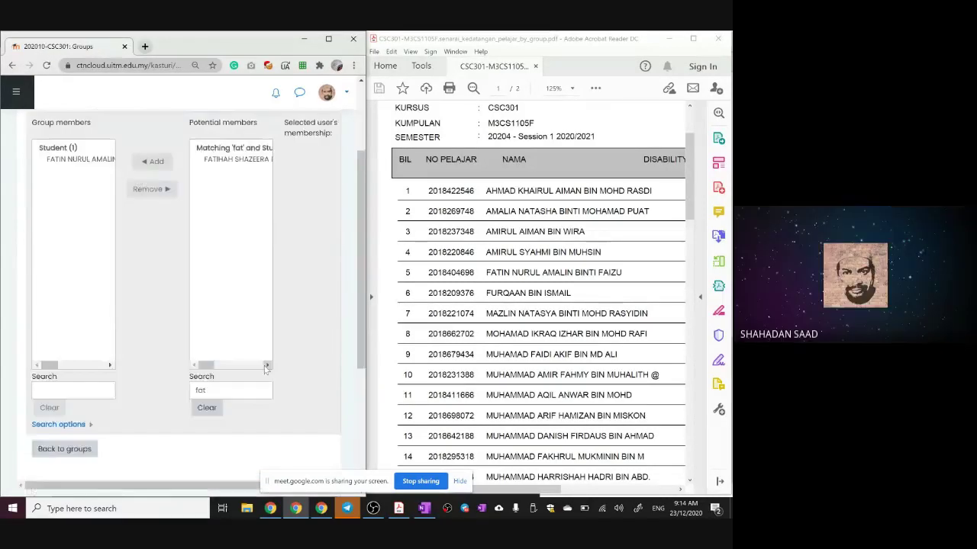
Search for the second student and add them to Group F05.
scroll(277, 359, "down", 2)
double_click(218, 251)
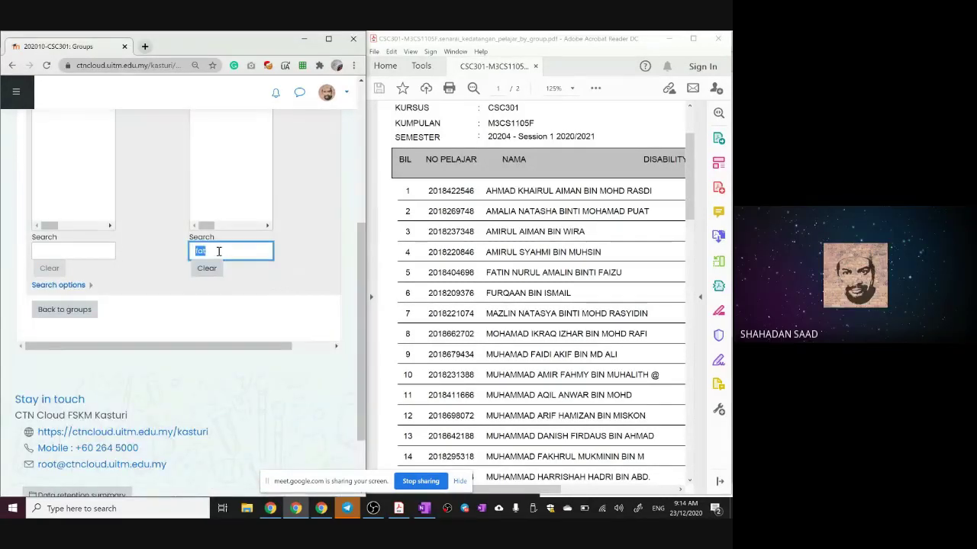
type("naz")
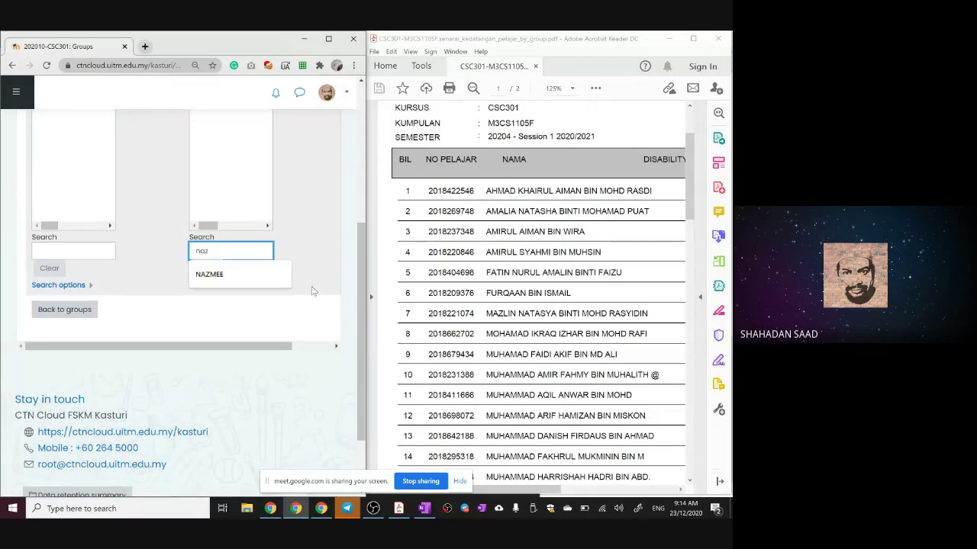
scroll(246, 288, "up", 5)
left_click(247, 287)
left_click(152, 290)
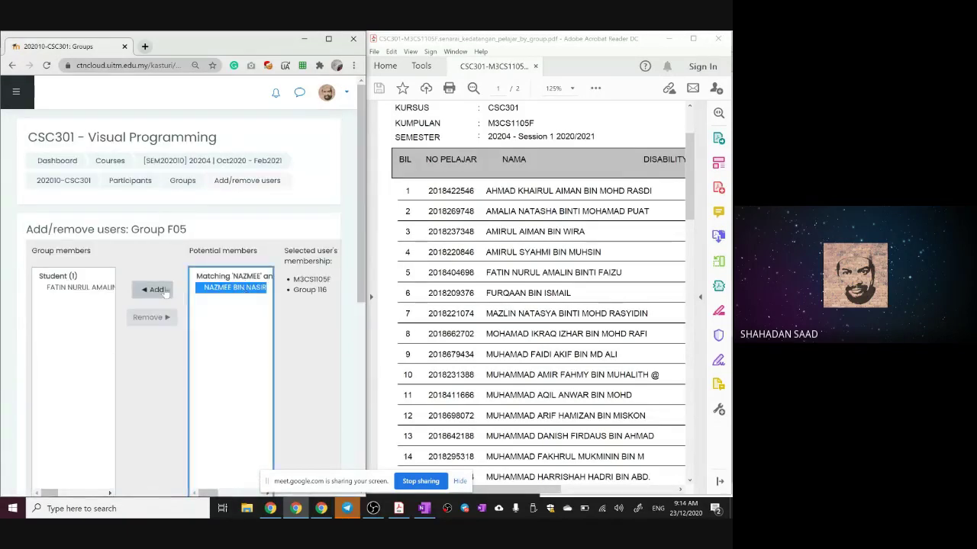
Find the third student via a suggested name and add them to Group F05.
scroll(273, 321, "down", 5)
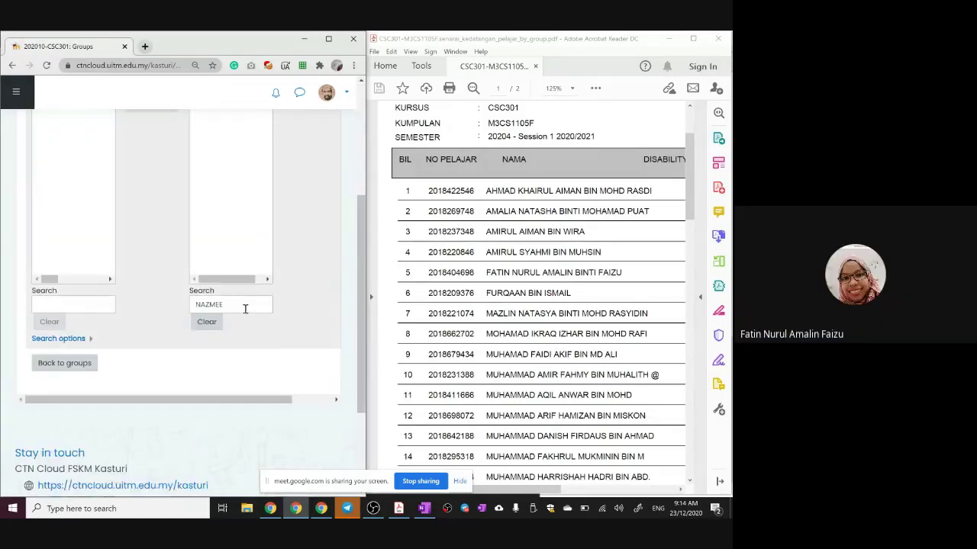
double_click(245, 304)
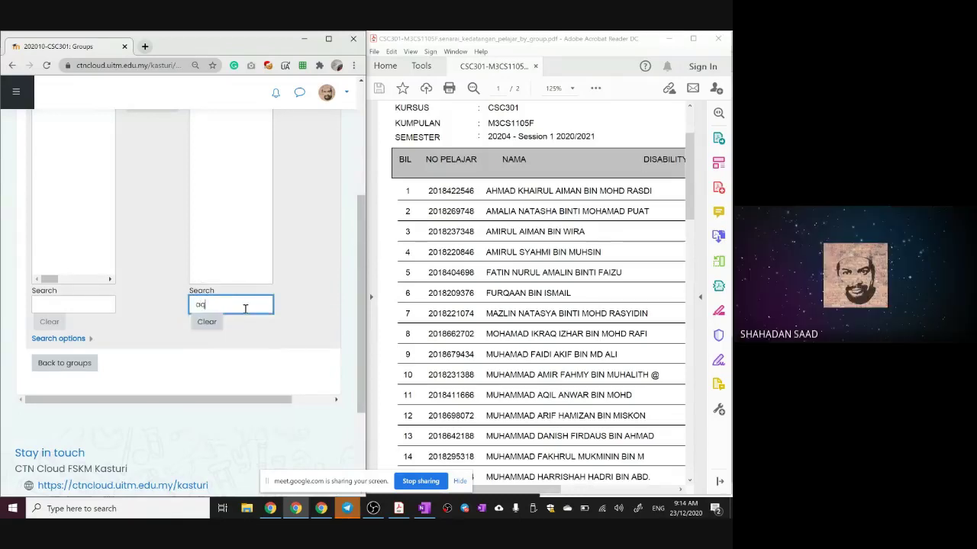
key("BackSpace")
type("muh")
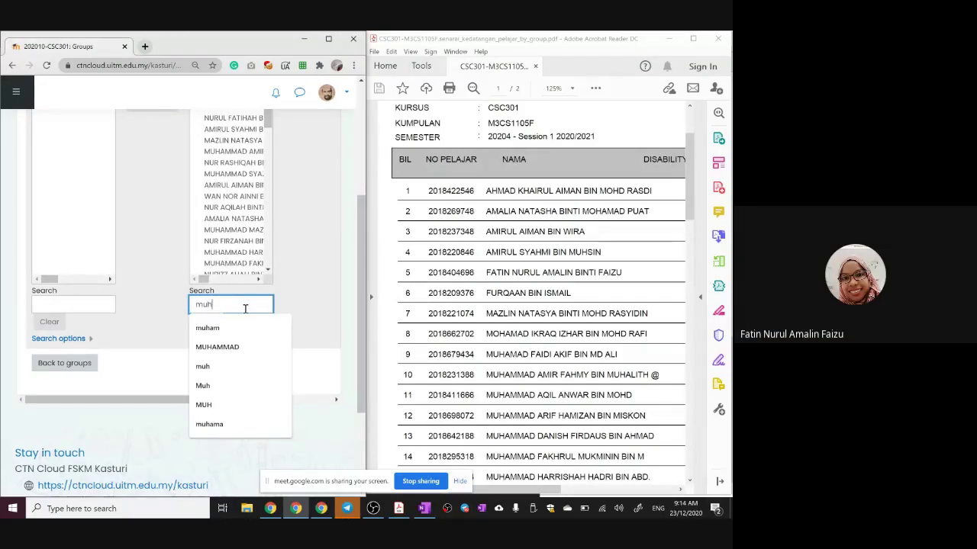
left_click(237, 349)
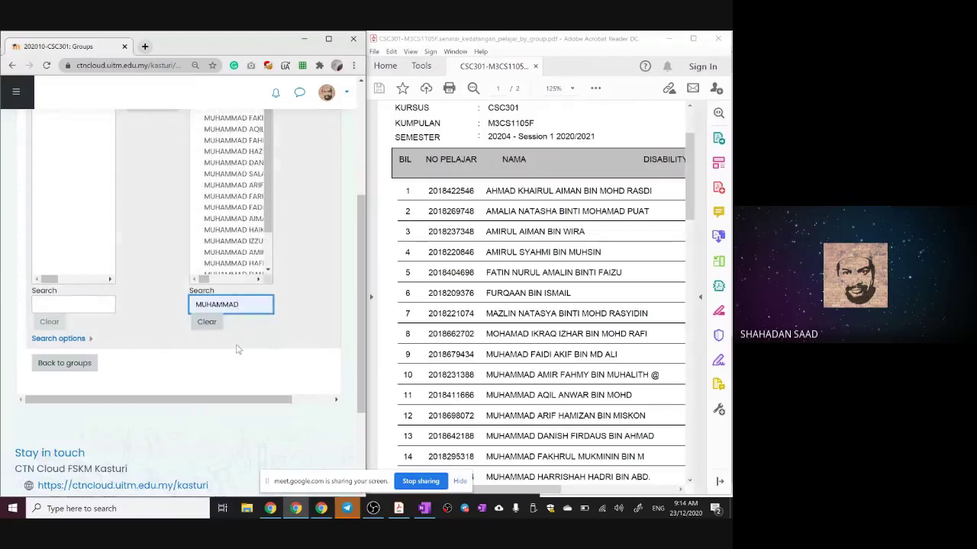
left_click(245, 131)
scroll(224, 298, "up", 3)
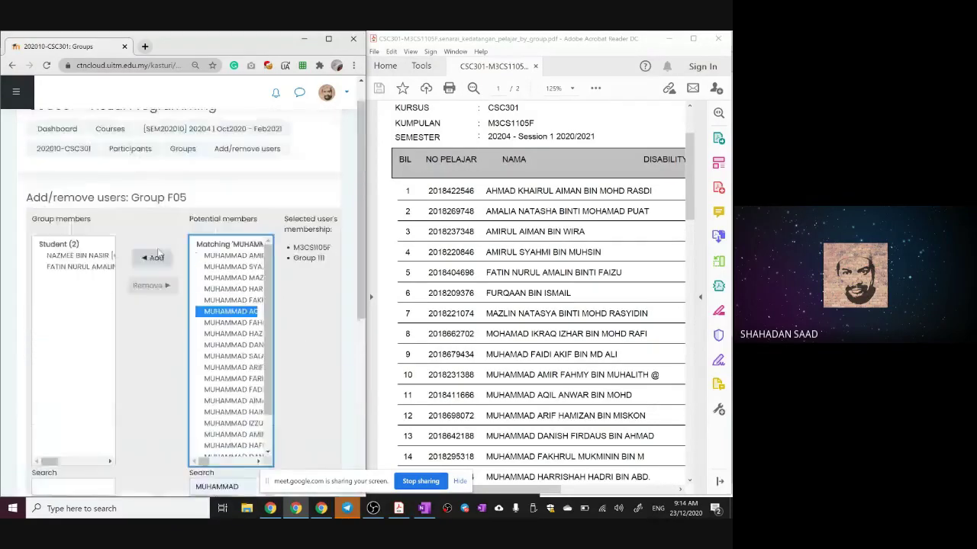
left_click(153, 258)
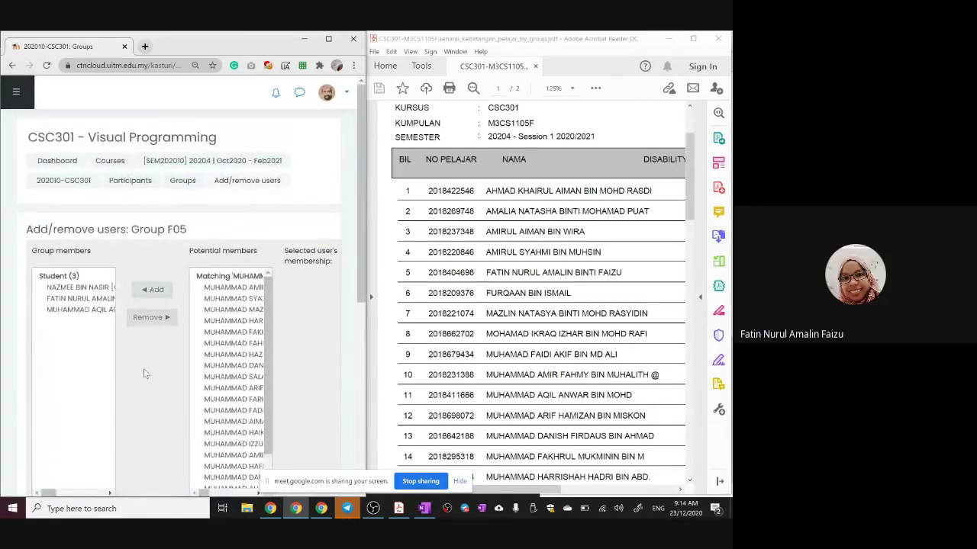
Filter the Potential members list with the search term 'f' and review the matches.
scroll(139, 376, "down", 3)
double_click(254, 313)
type("f")
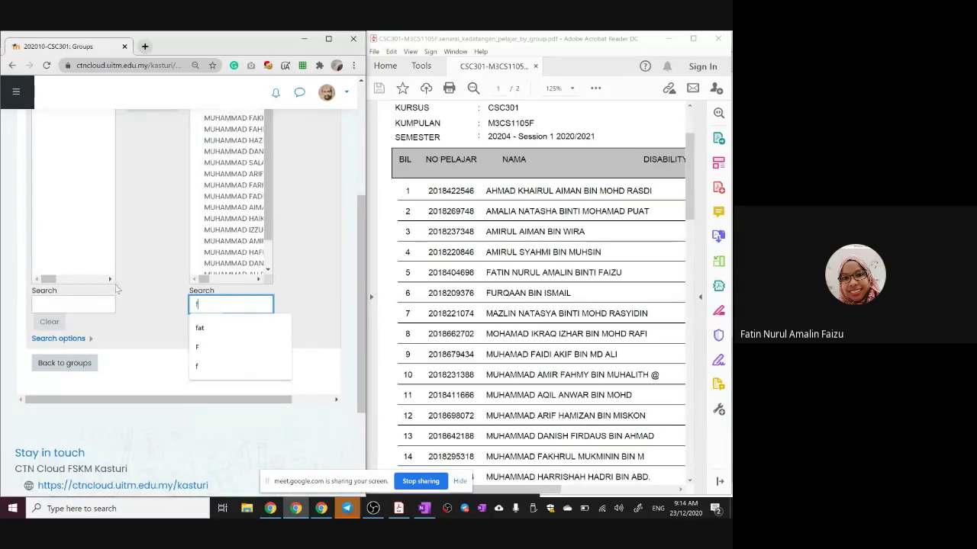
scroll(330, 261, "up", 3)
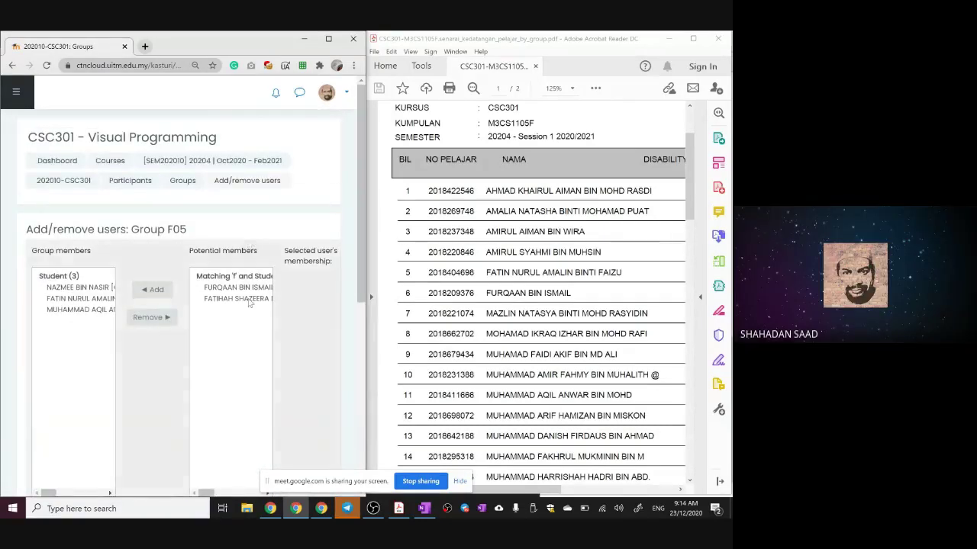
scroll(575, 369, "down", 5)
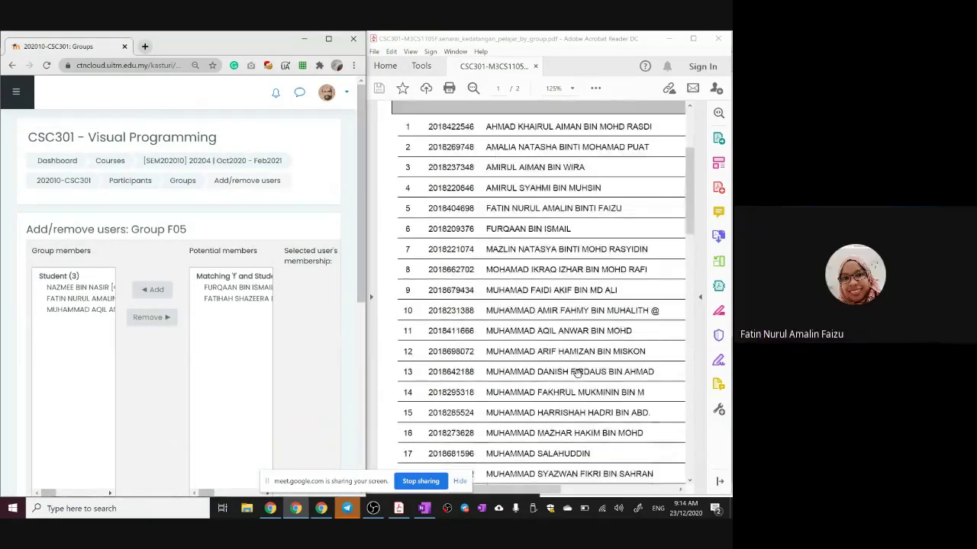
scroll(220, 311, "down", 3)
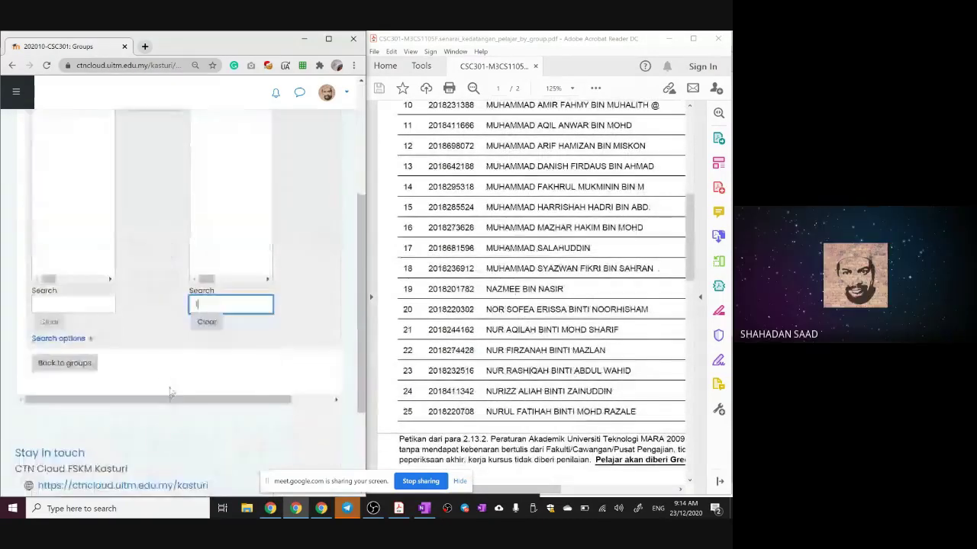
left_click(220, 310)
Search potential members for 'nur' and add the matching student to Group F05.
type("nur")
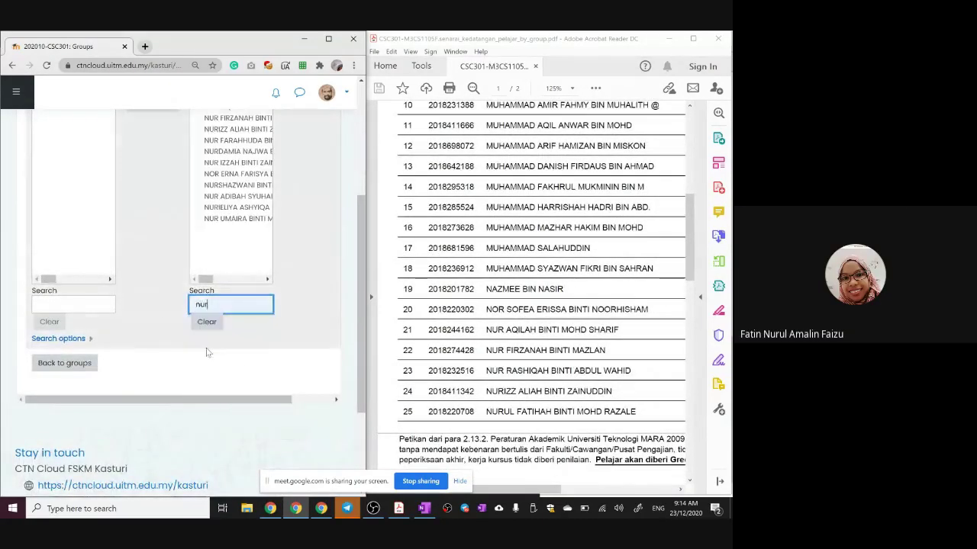
scroll(162, 318, "up", 3)
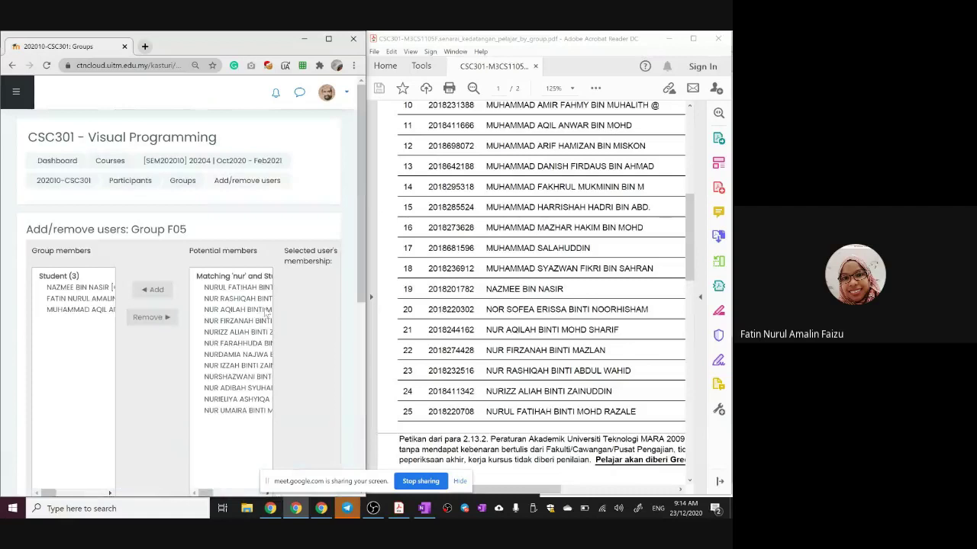
left_click(236, 321)
left_click(153, 290)
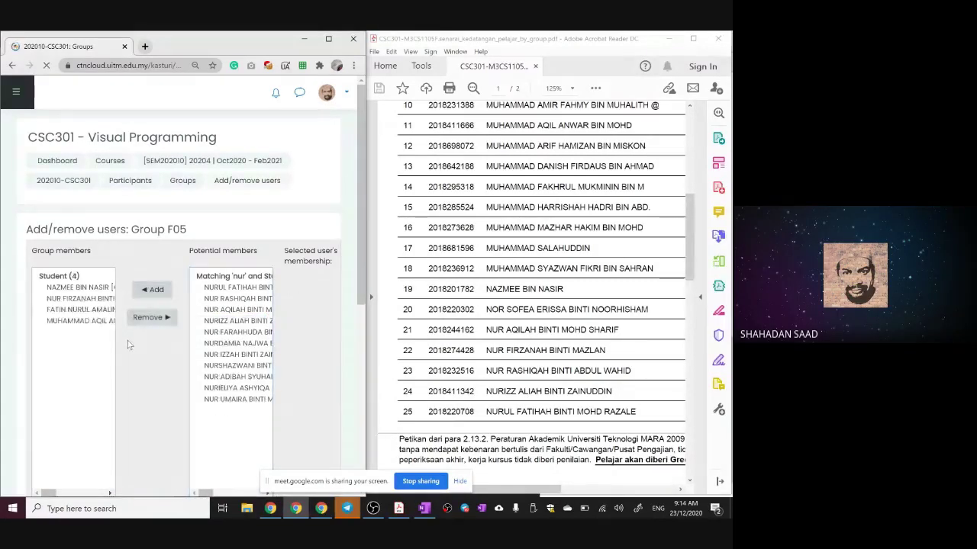
Reuse an earlier search, add a student, then remove the wrongly added one from F05.
scroll(213, 357, "down", 2)
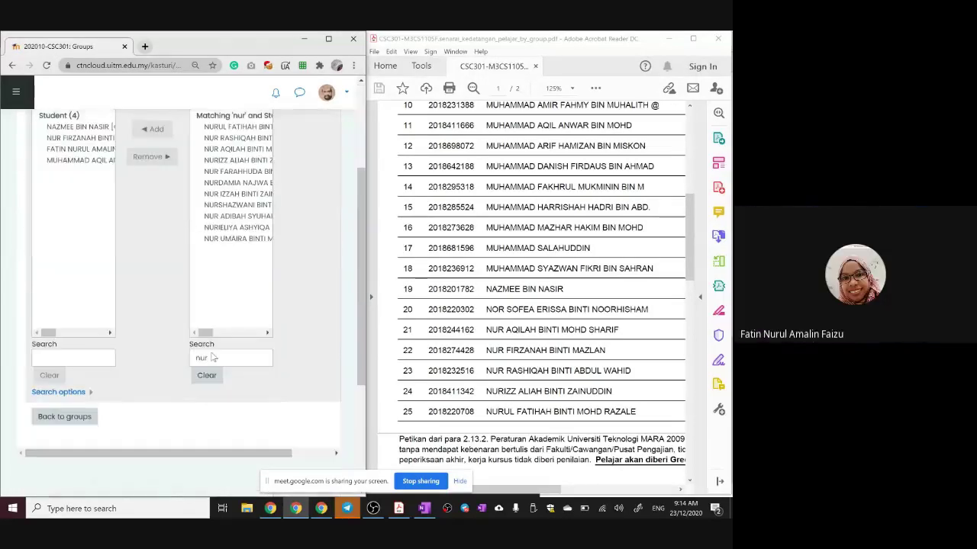
double_click(222, 355)
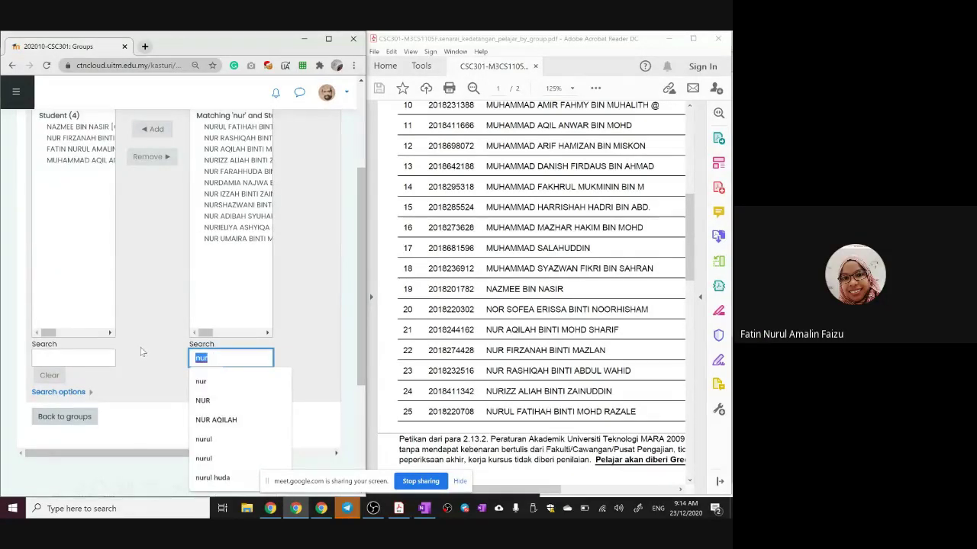
type("m")
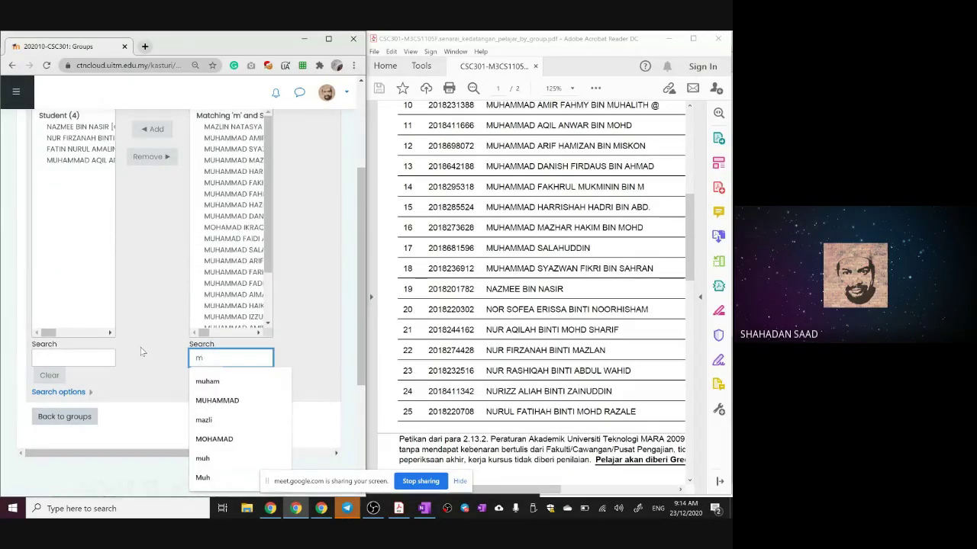
left_click(220, 400)
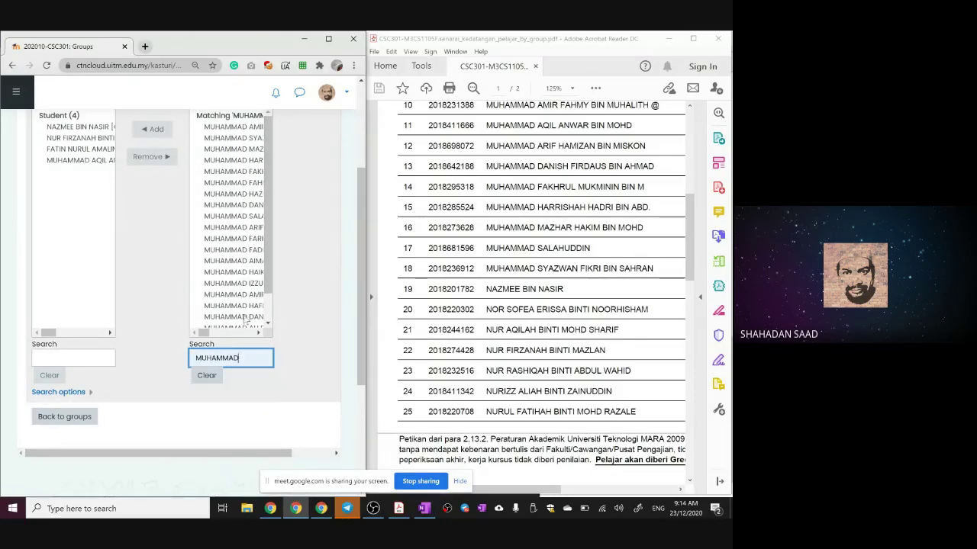
left_click(241, 317)
left_click(155, 129)
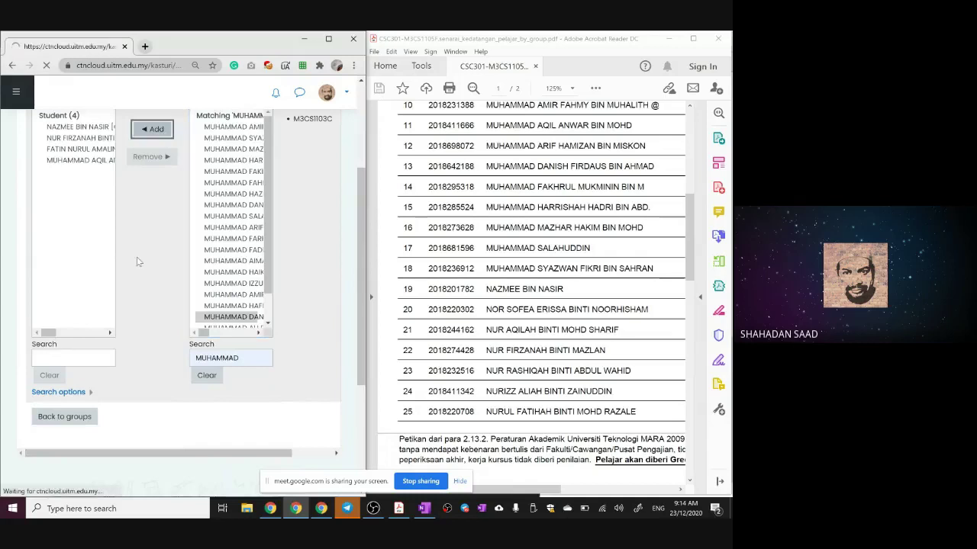
scroll(115, 235, "down", 2)
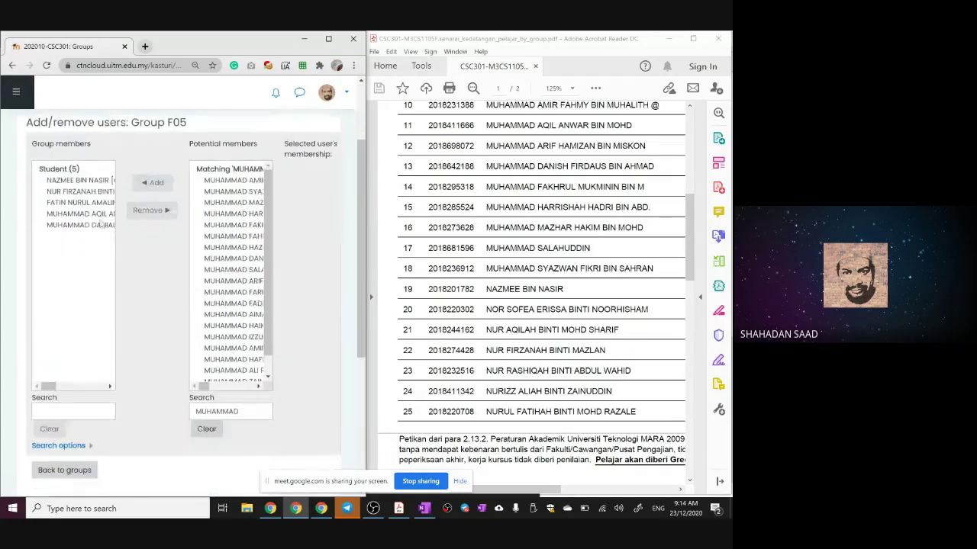
left_click(103, 225)
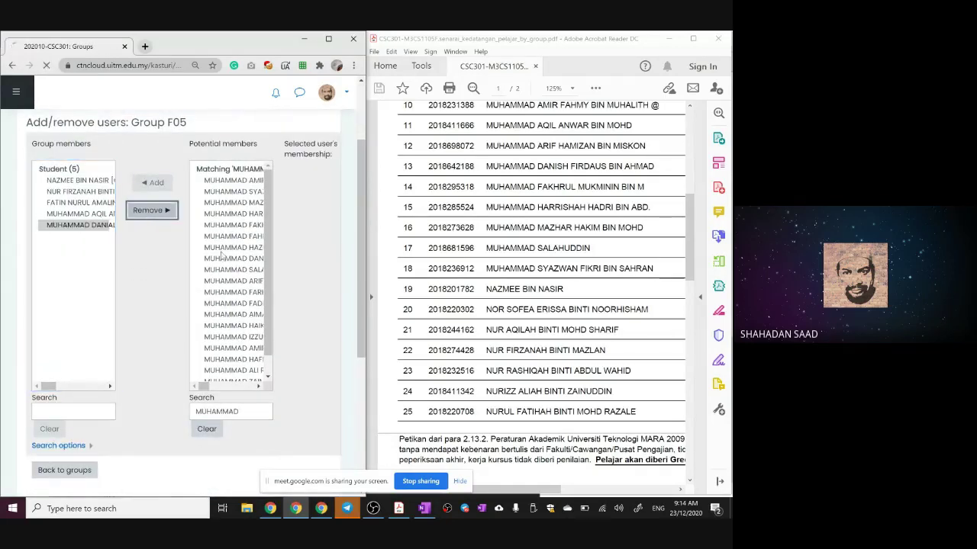
left_click(151, 210)
Search 'da' to find the intended student, add them to F05, and return to groups.
scroll(183, 305, "down", 4)
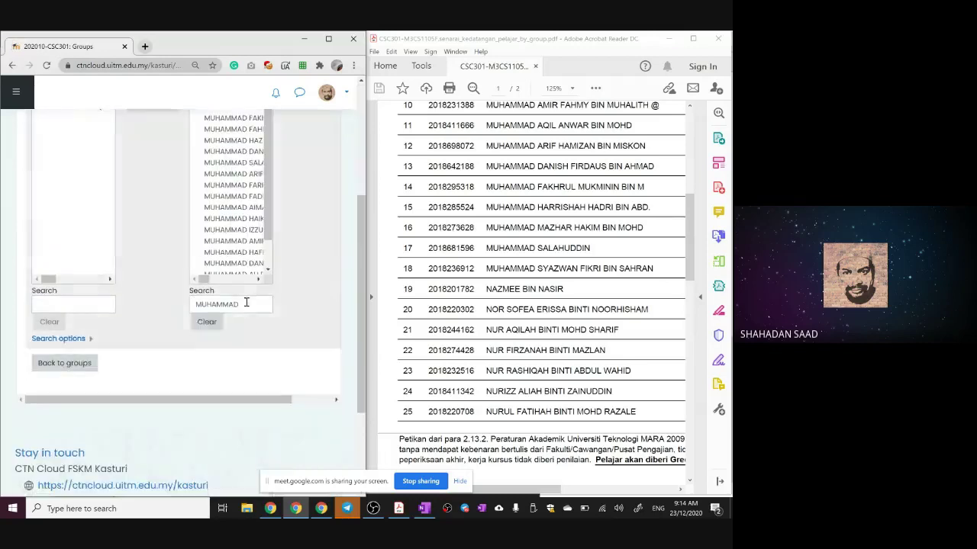
left_click(247, 304)
type("da")
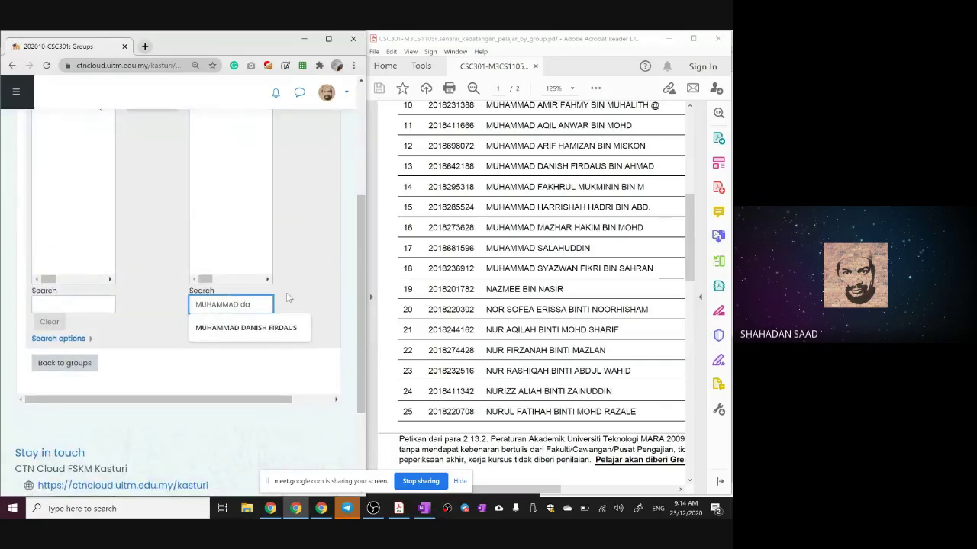
left_click(246, 325)
scroll(246, 322, "up", 4)
left_click(229, 284)
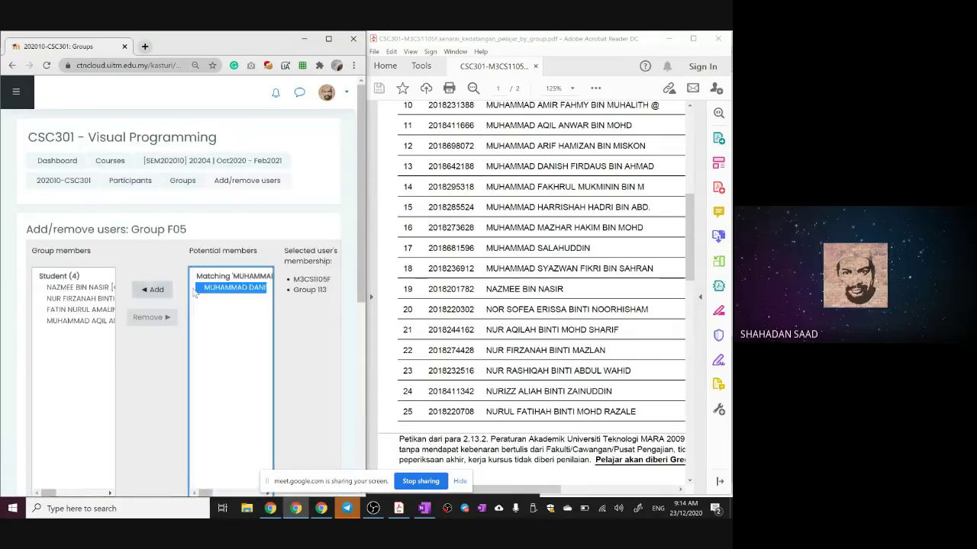
left_click(151, 289)
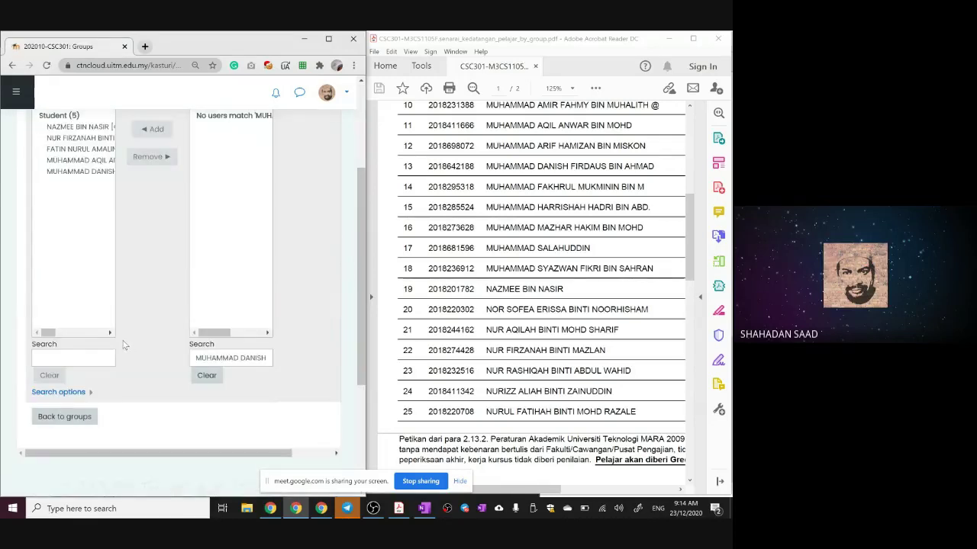
scroll(100, 221, "up", 1)
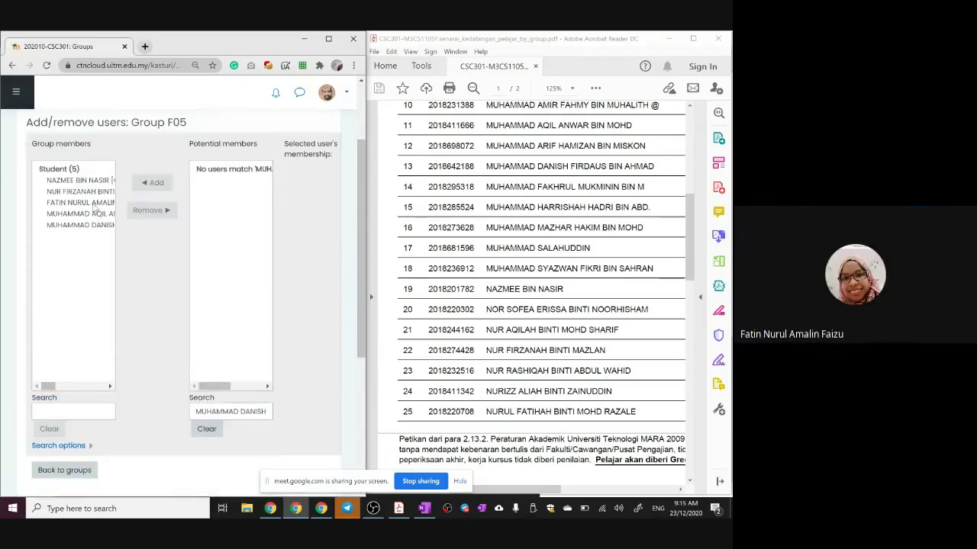
left_click(64, 470)
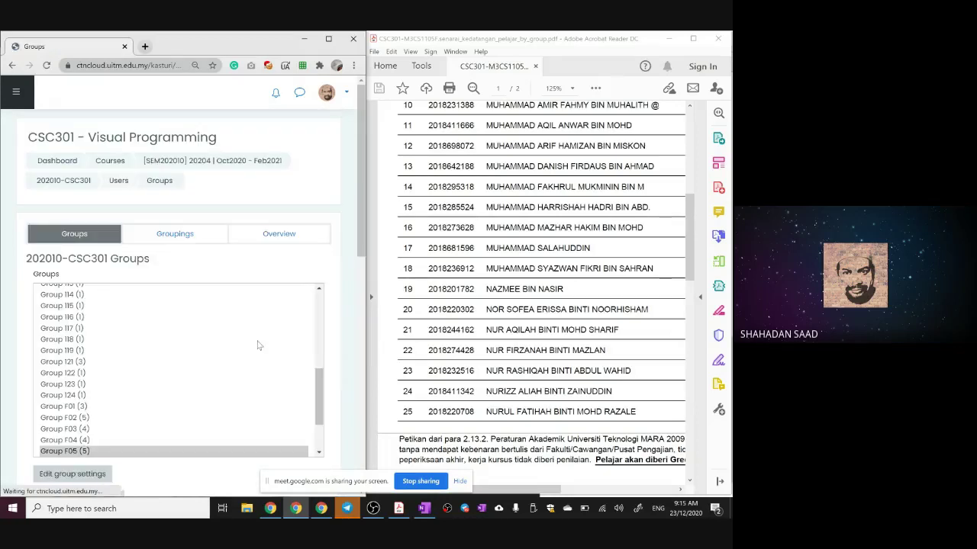
Select Group F06, check the PDF class list, and open F06's member management page.
scroll(172, 366, "down", 2)
left_click(98, 393)
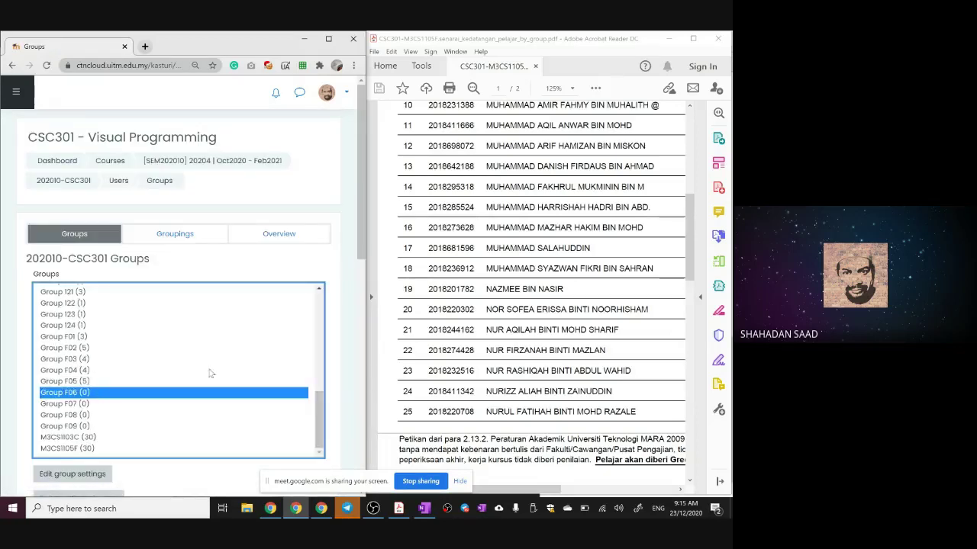
left_click(545, 234)
scroll(534, 229, "up", 5)
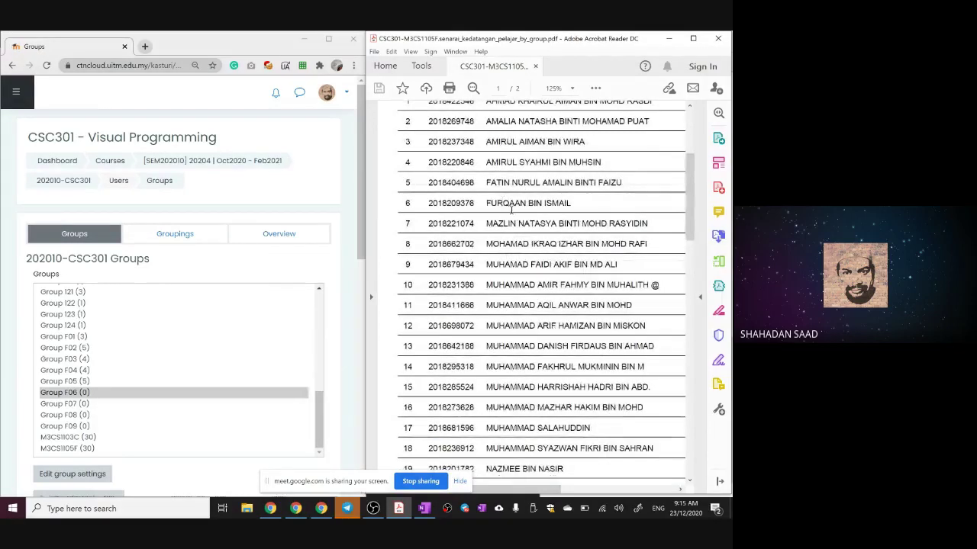
scroll(112, 377, "down", 3)
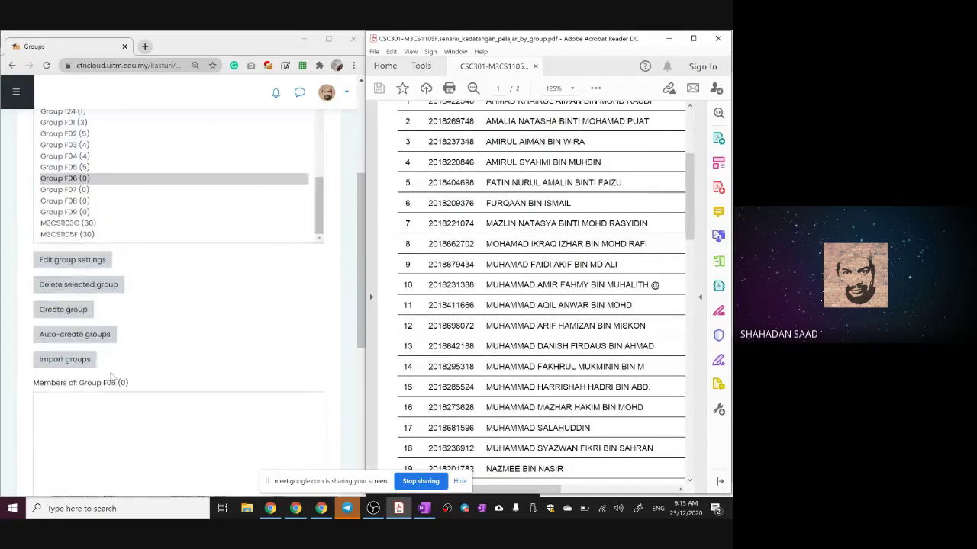
scroll(114, 352, "down", 2)
left_click(96, 406)
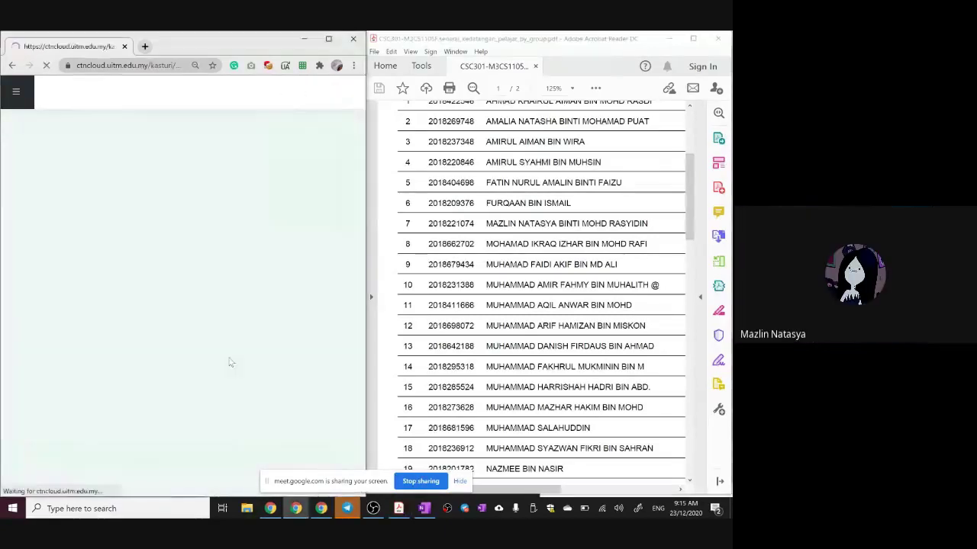
Search potential members for 'maz', 'sofe' and 'nor', adding the matching student to F06.
scroll(229, 351, "down", 5)
left_click(240, 303)
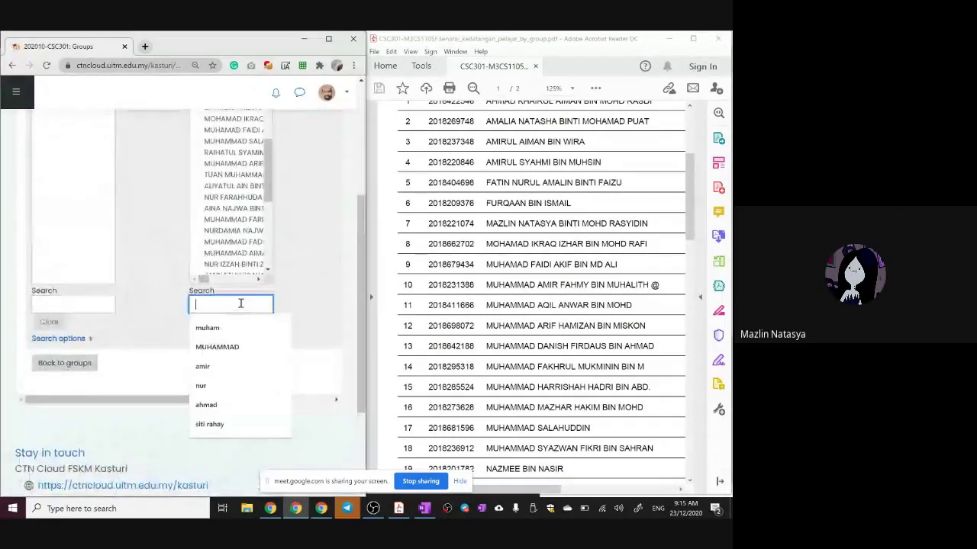
type("maz")
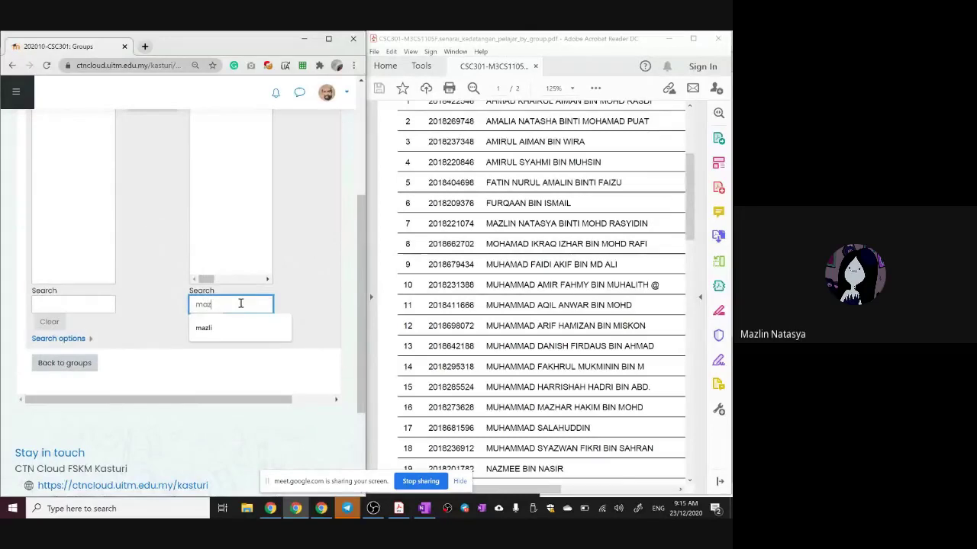
key("Return")
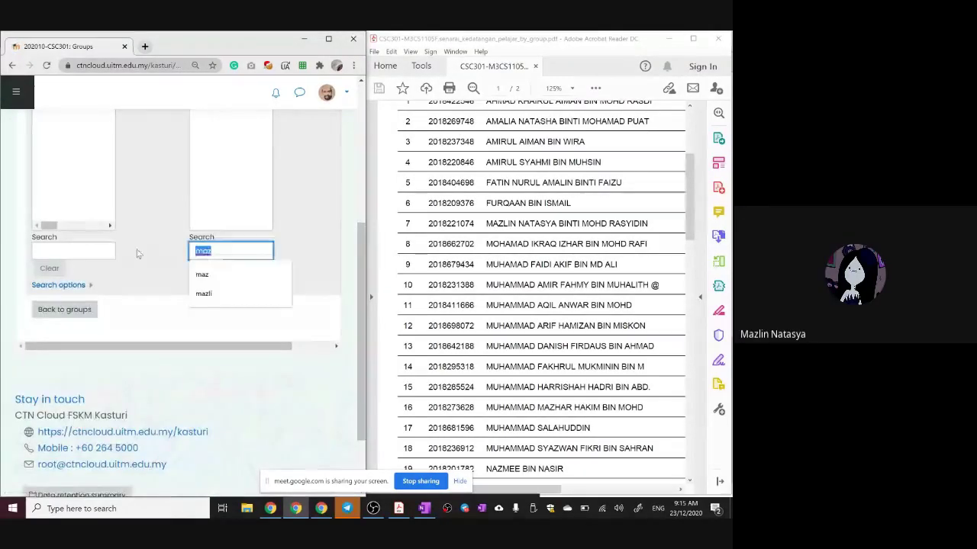
type("sofe")
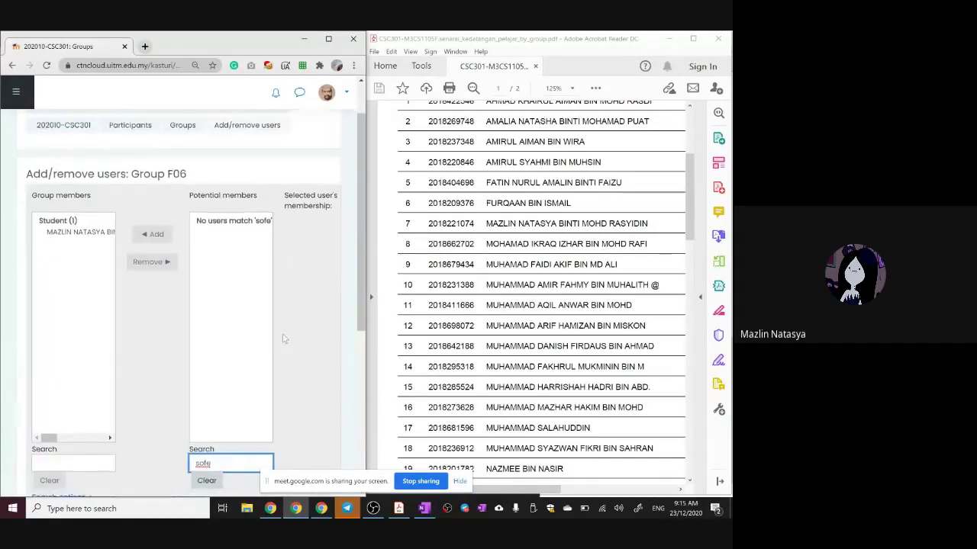
scroll(588, 335, "down", 3)
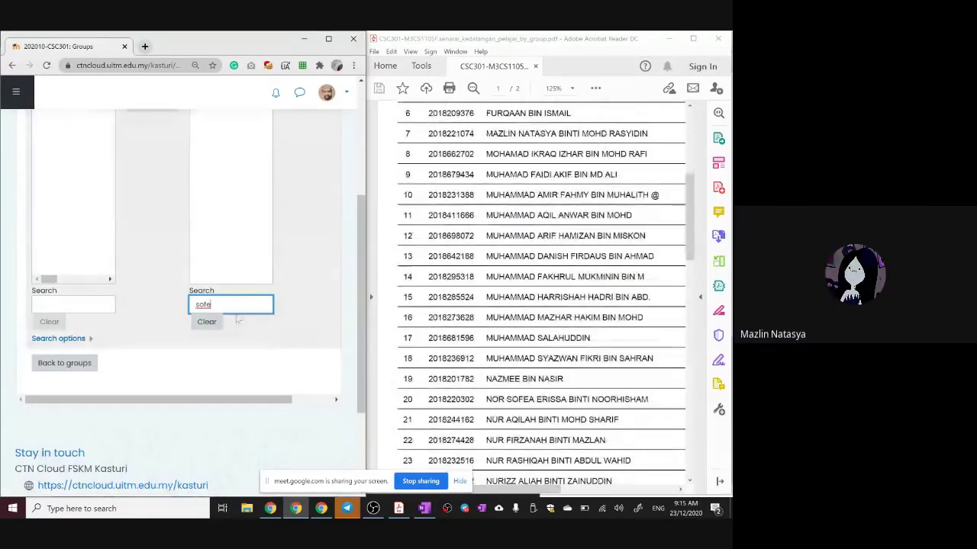
type("nor")
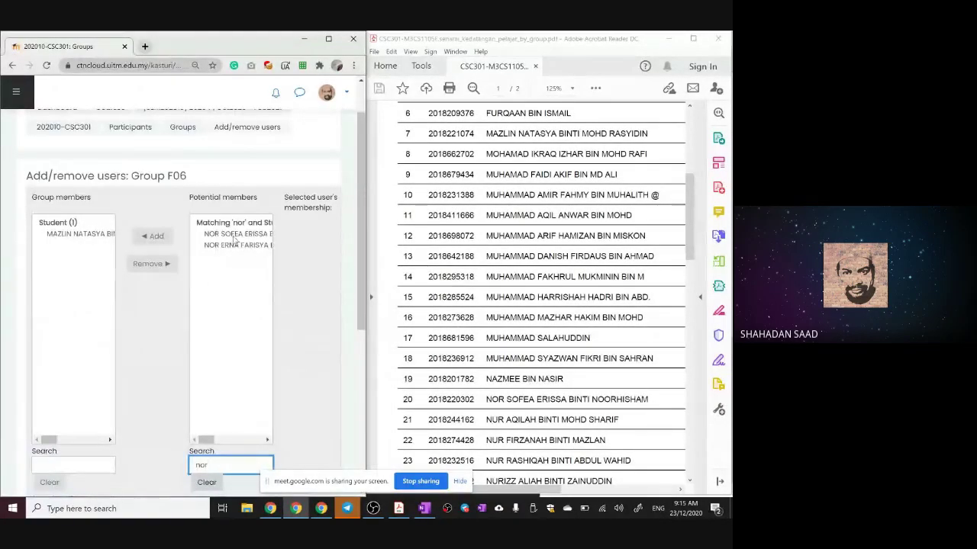
double_click(236, 234)
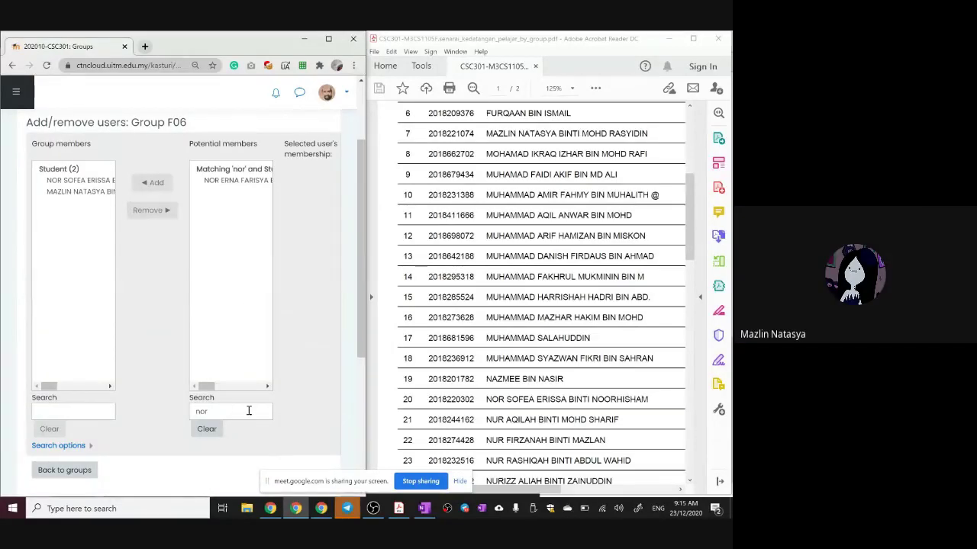
Search 'nur' and add the matching student to Group F06.
double_click(242, 416)
type("nur")
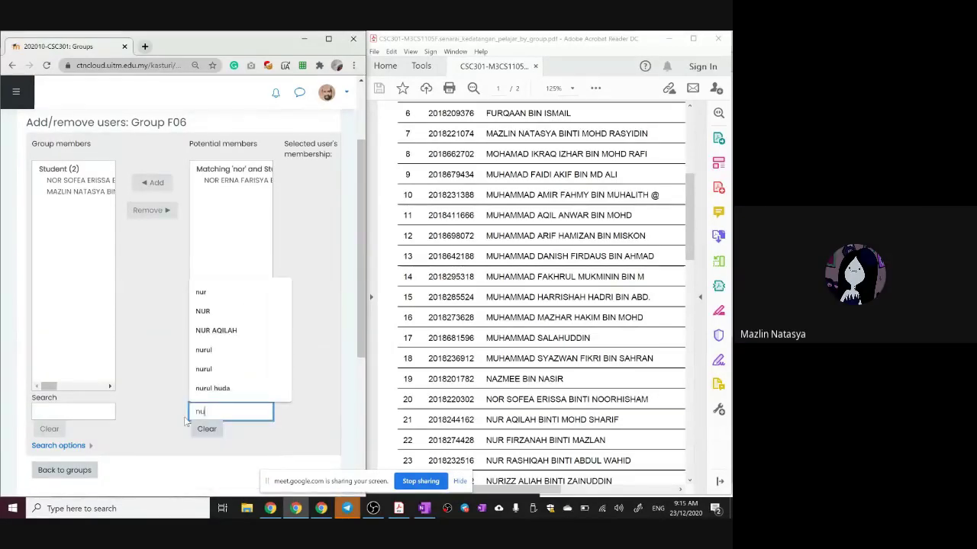
left_click(238, 203)
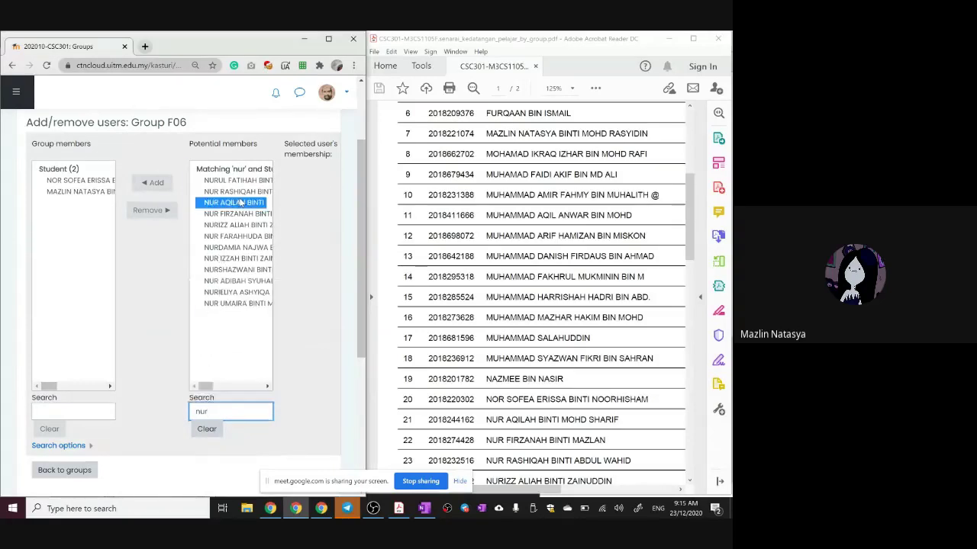
left_click(156, 183)
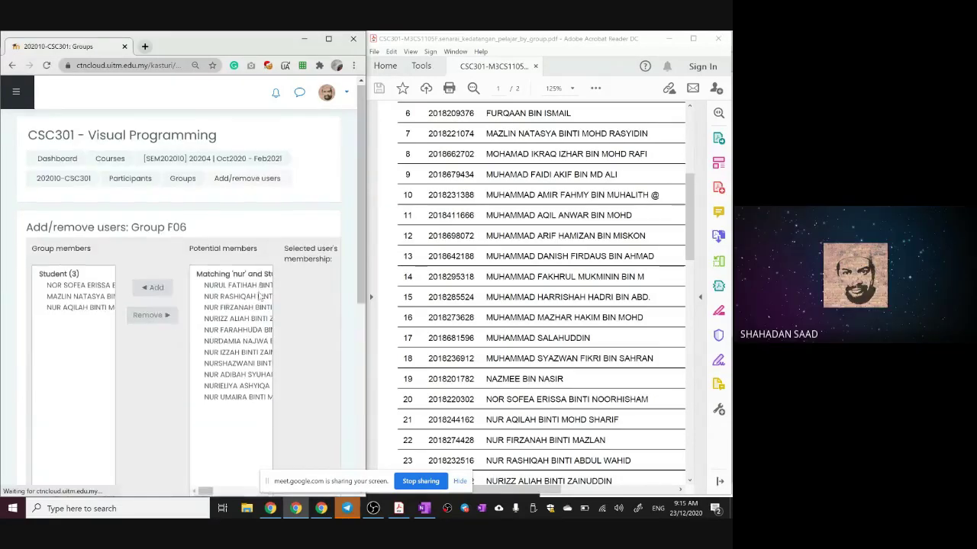
scroll(229, 305, "down", 5)
Search 'sit' and add the matching student to Group F06.
double_click(228, 250)
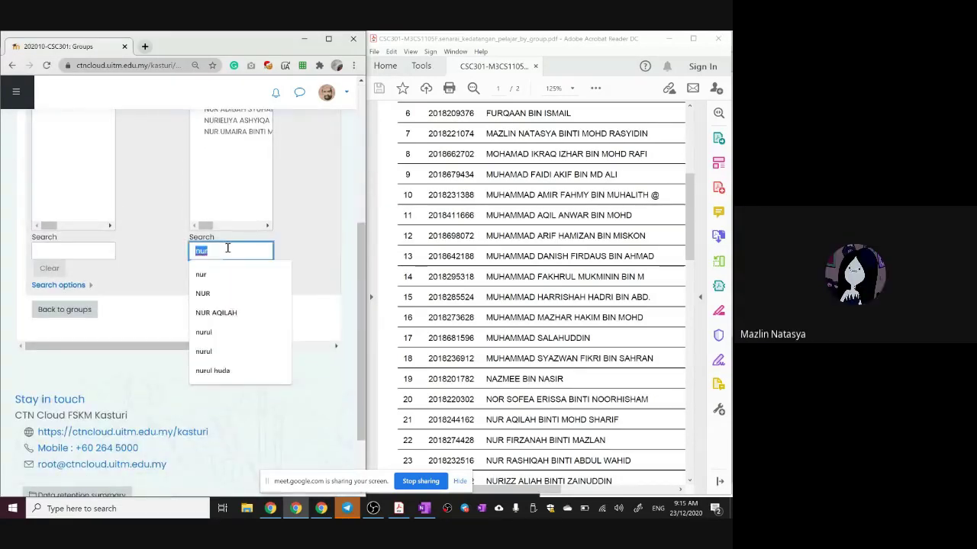
type("sit")
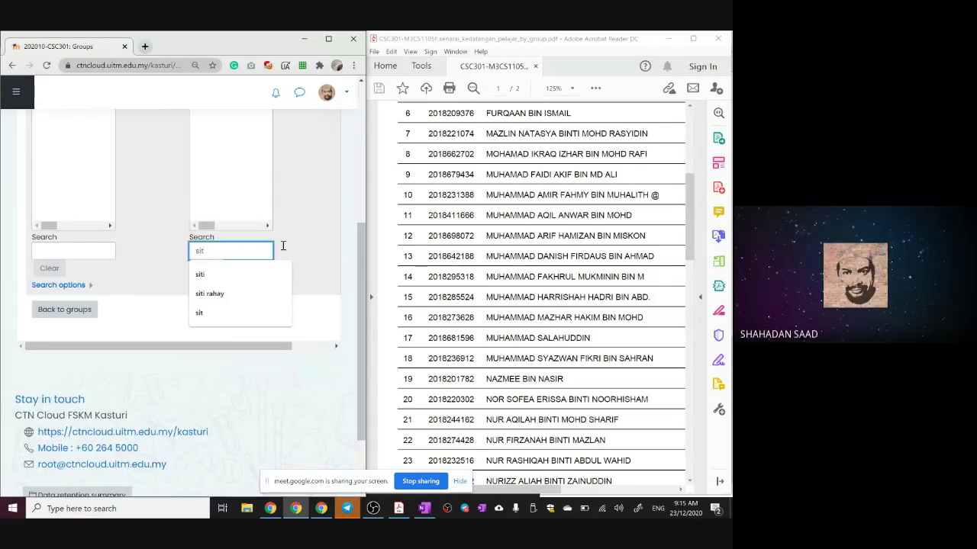
scroll(283, 245, "up", 3)
left_click(237, 234)
left_click(153, 236)
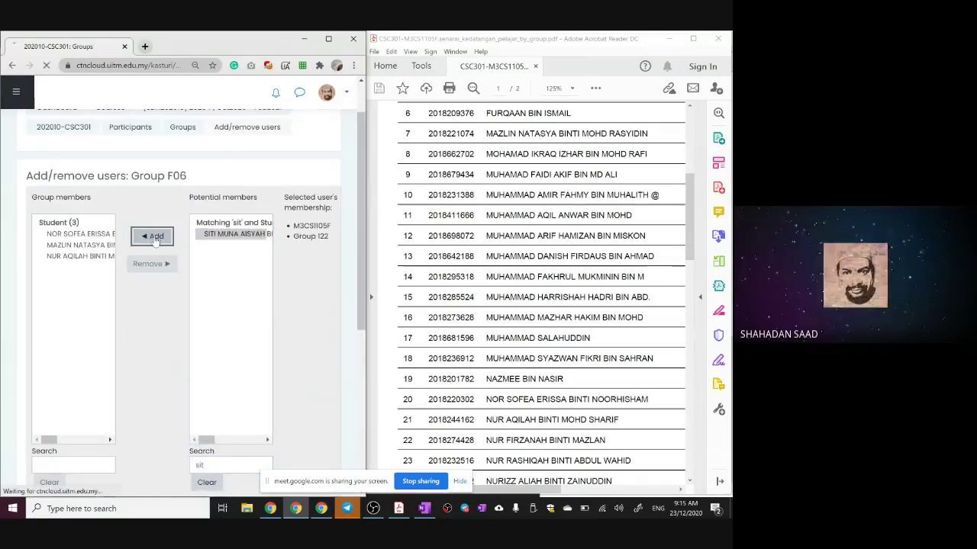
scroll(216, 293, "down", 5)
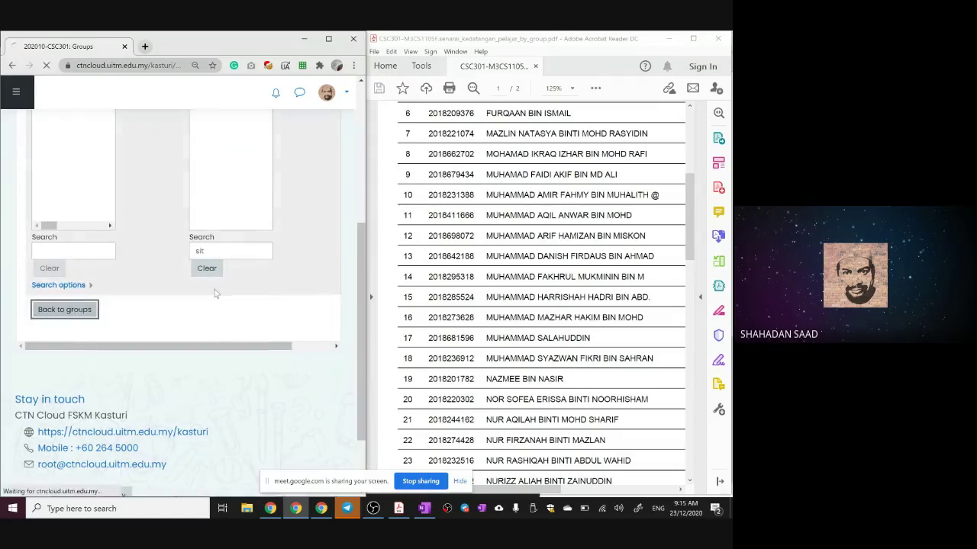
scroll(104, 414, "down", 3)
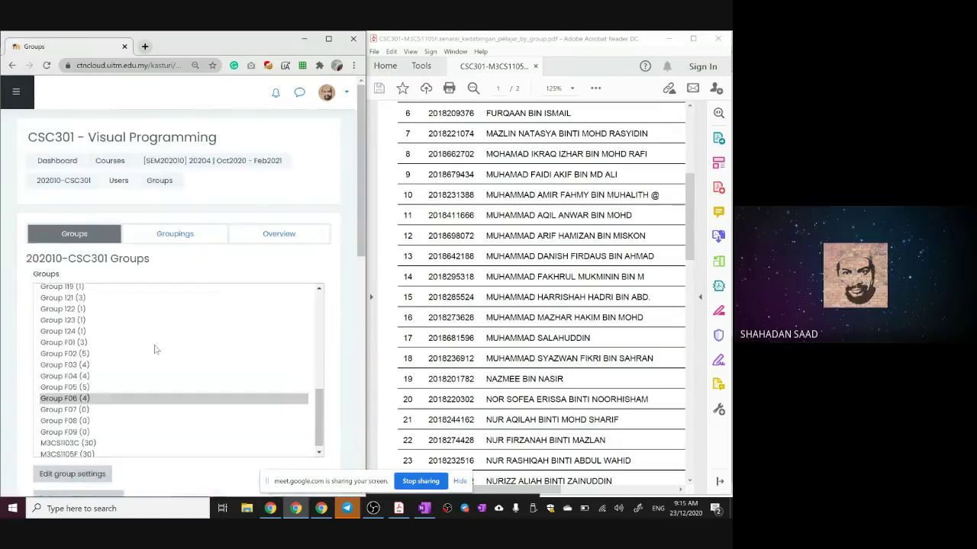
Select Group F07, check the PDF class list, and open F07's member management page.
left_click(104, 409)
left_click(578, 272)
scroll(578, 272, "up", 1)
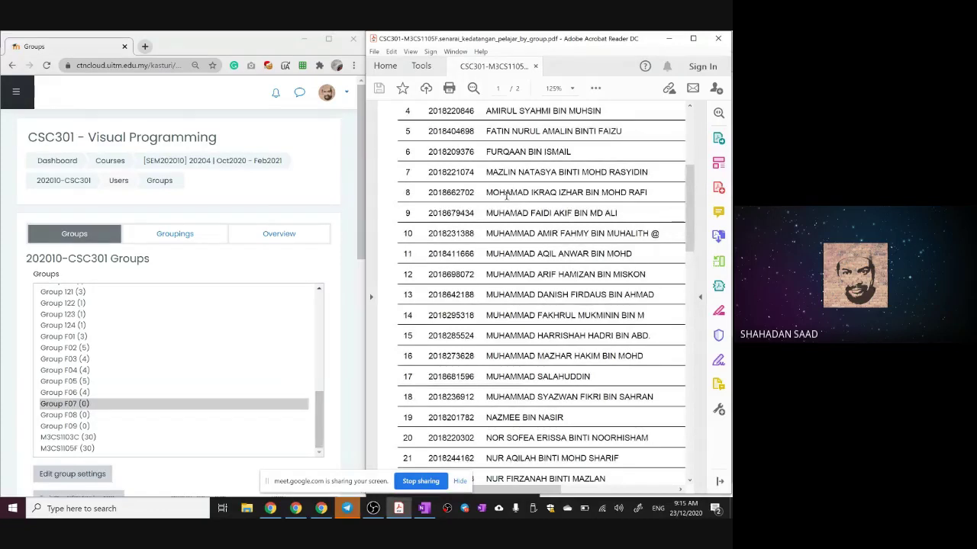
scroll(170, 369, "down", 1)
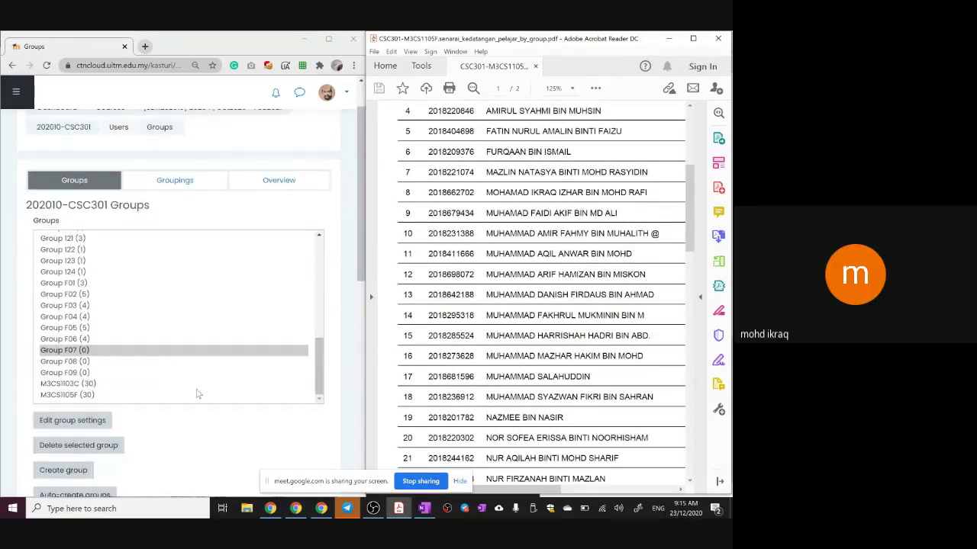
scroll(173, 368, "down", 7)
scroll(173, 406, "down", 2)
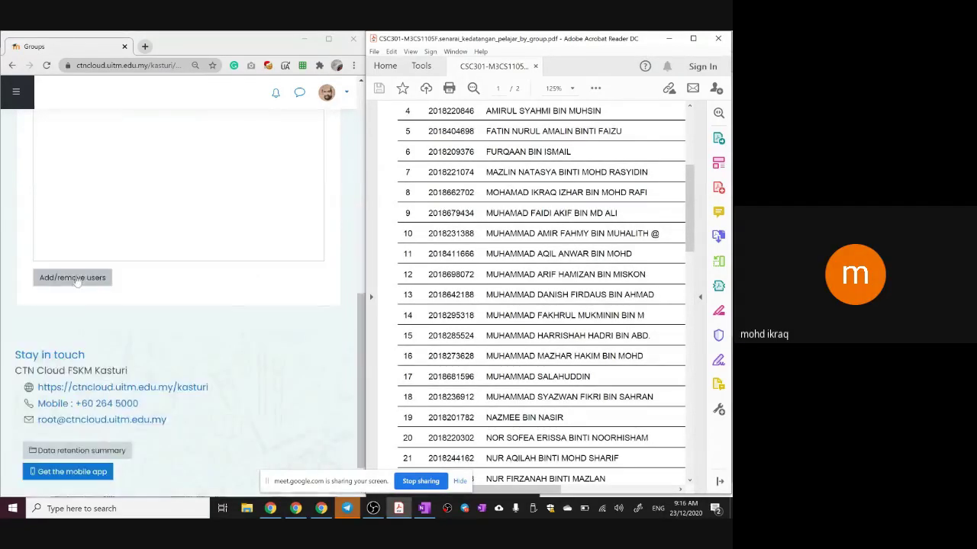
left_click(78, 278)
scroll(193, 289, "down", 2)
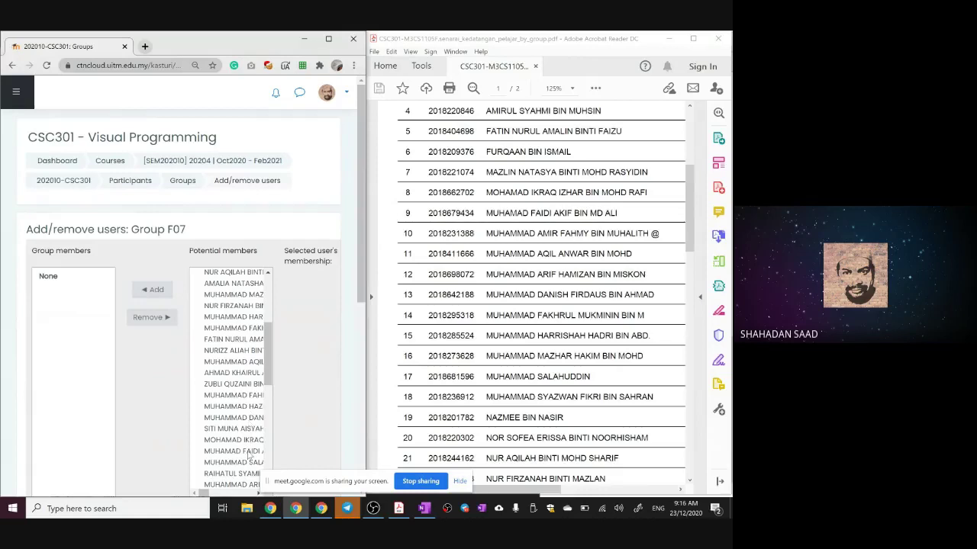
Add the next listed student from potential members to Group F07.
left_click(239, 441)
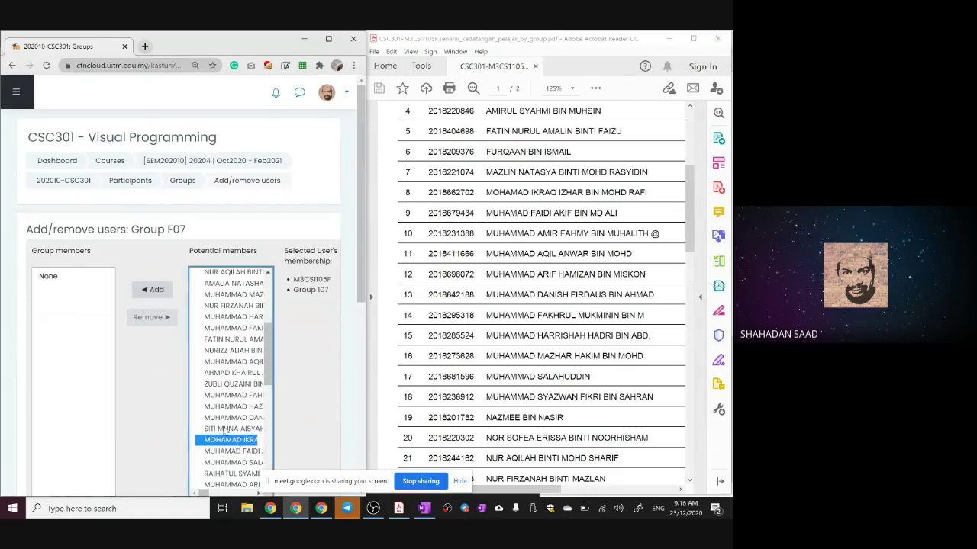
left_click(152, 289)
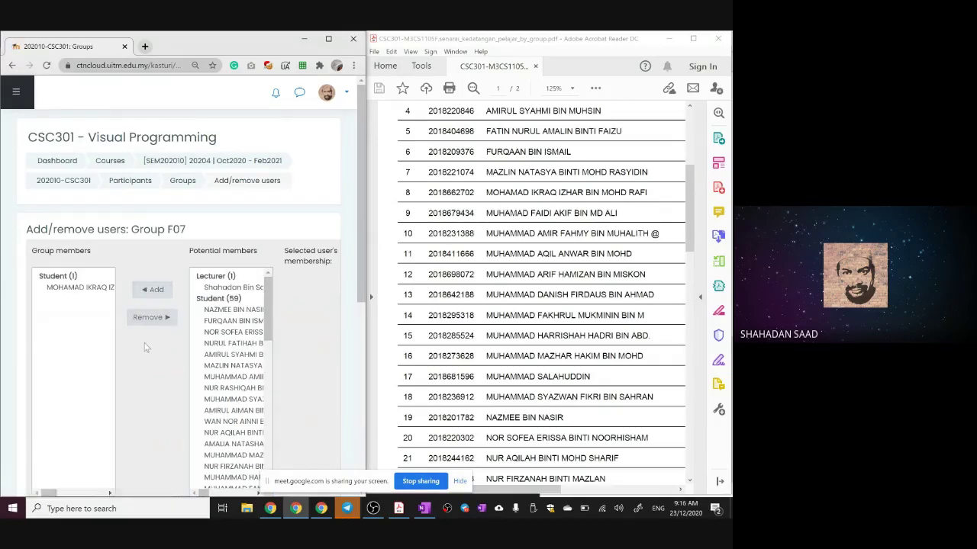
scroll(277, 343, "down", 2)
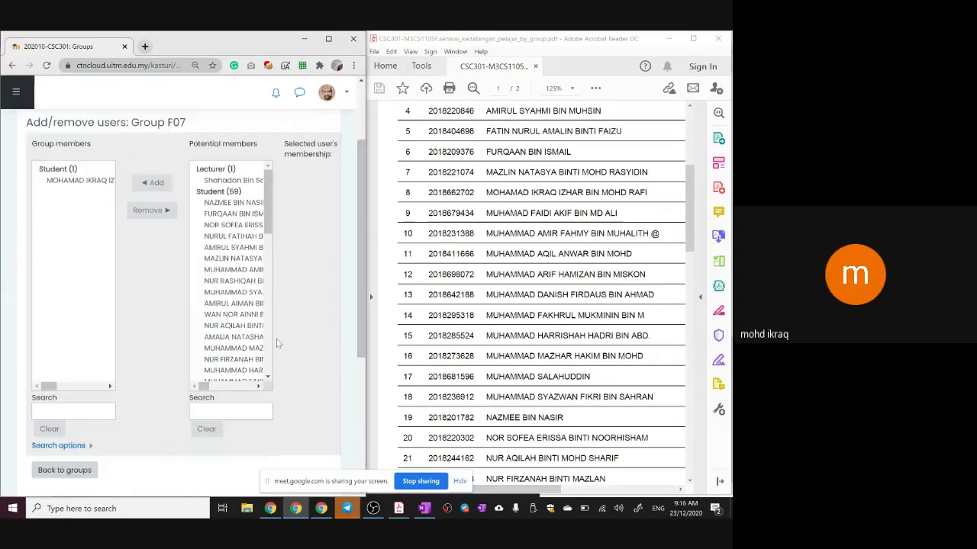
left_click(233, 370)
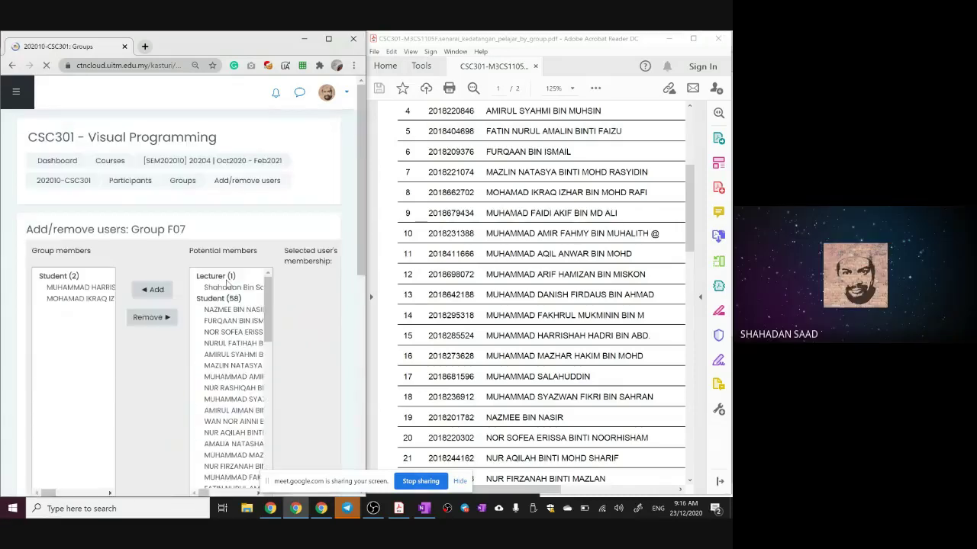
scroll(232, 307, "down", 3)
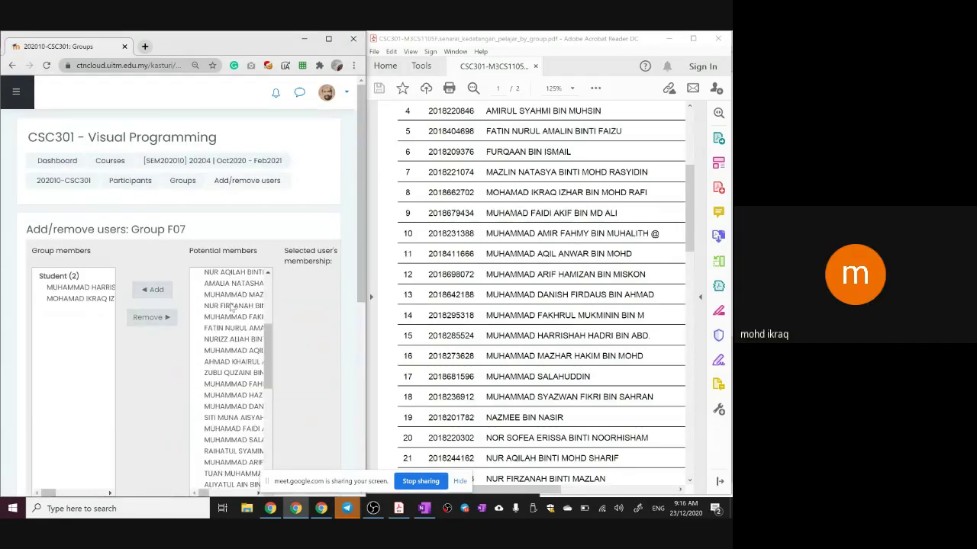
scroll(214, 329, "down", 2)
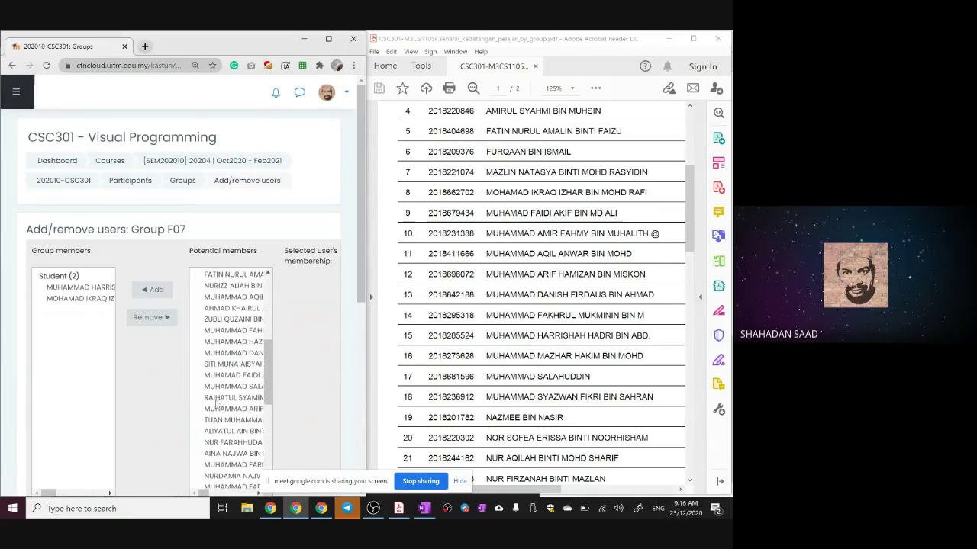
scroll(215, 405, "down", 3)
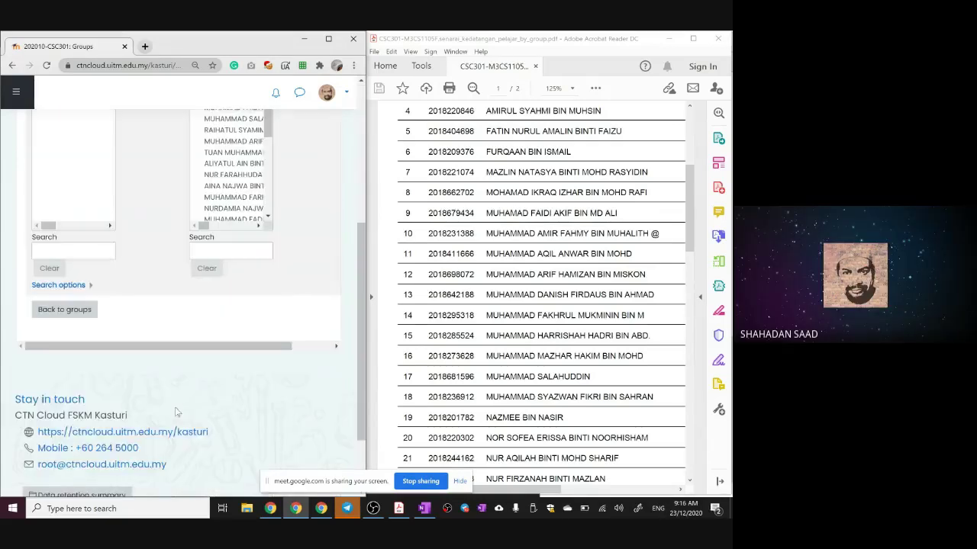
Reuse an earlier name search and add the matching student to Group F07.
left_click(240, 252)
left_click(217, 313)
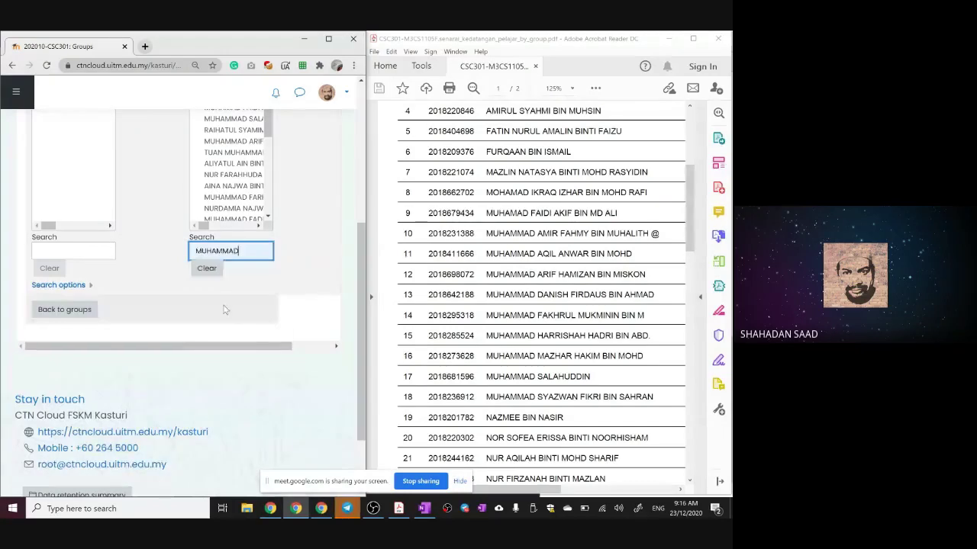
scroll(238, 297, "up", 3)
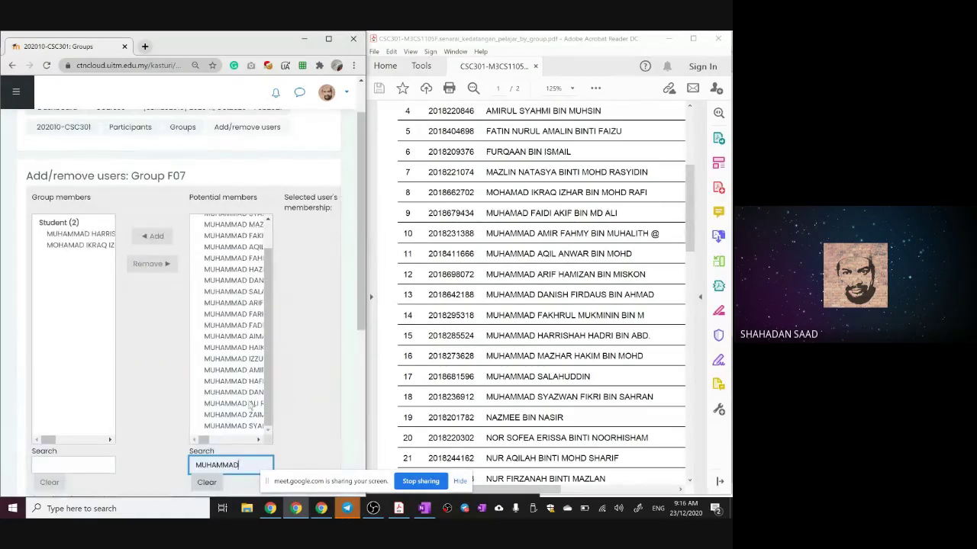
scroll(238, 372, "down", 2)
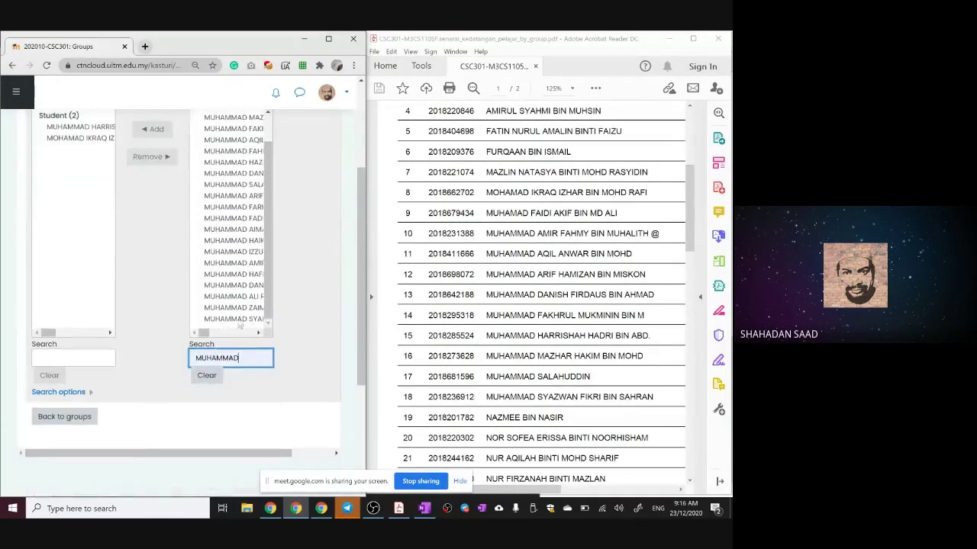
left_click(237, 137)
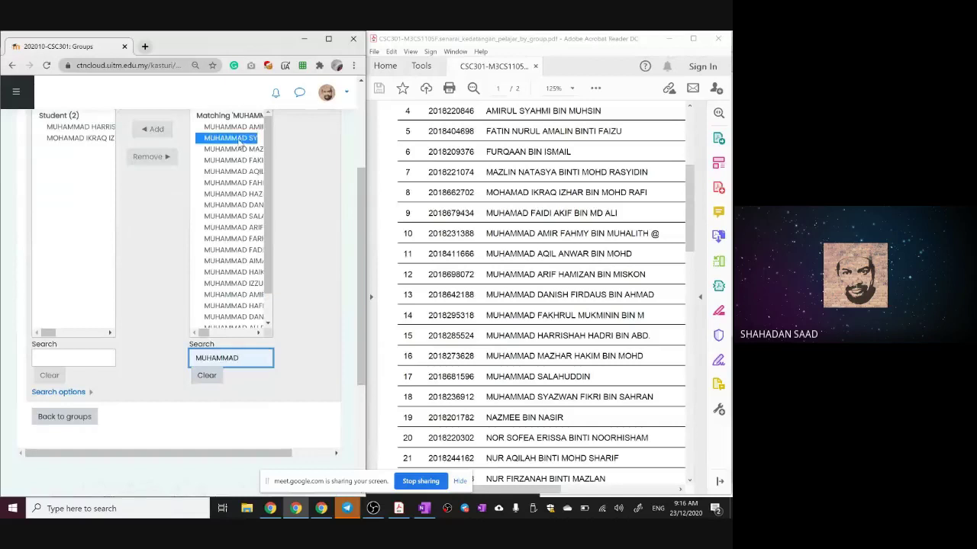
left_click(151, 129)
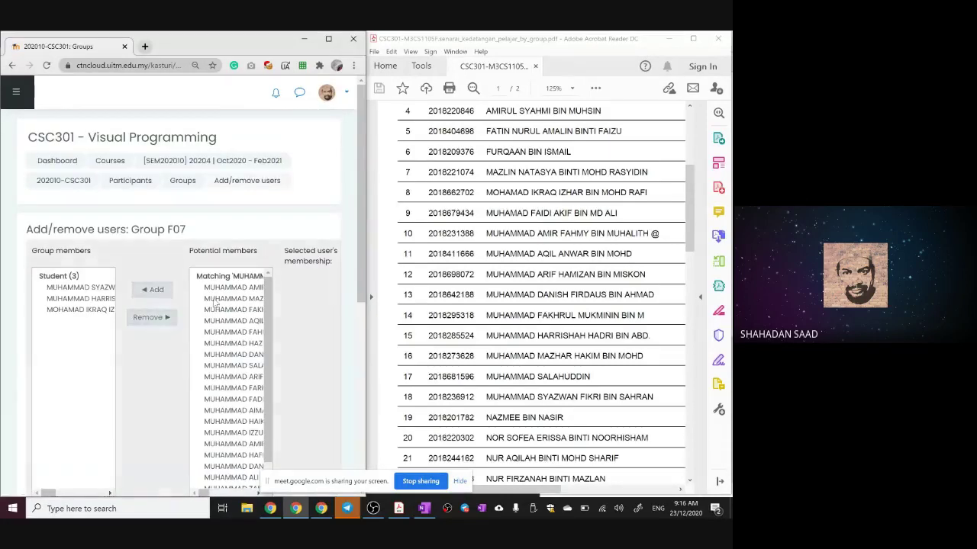
Search 'wa' then 'tu', add the only match to F07, and return to groups.
scroll(216, 305, "down", 1)
scroll(193, 396, "down", 2)
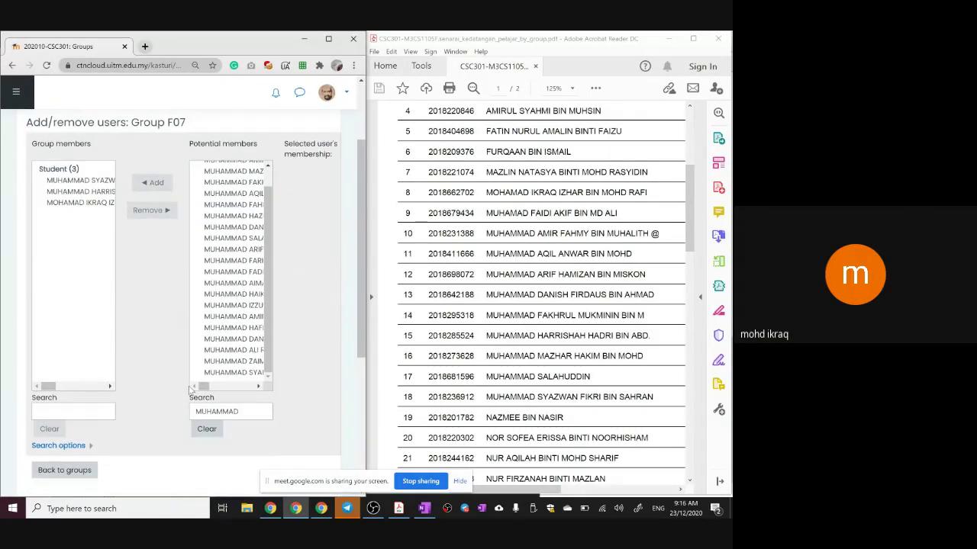
double_click(251, 413)
type("wa")
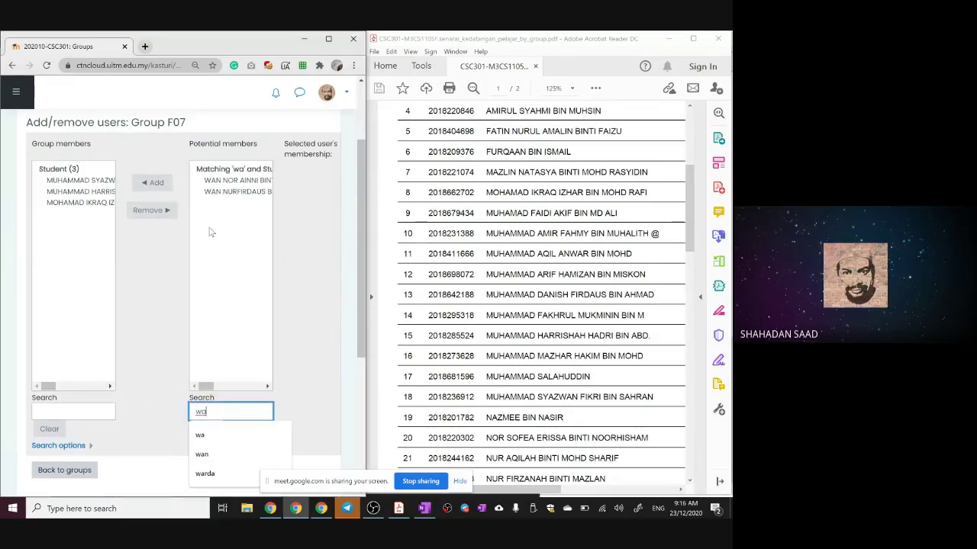
double_click(200, 412)
type("tu")
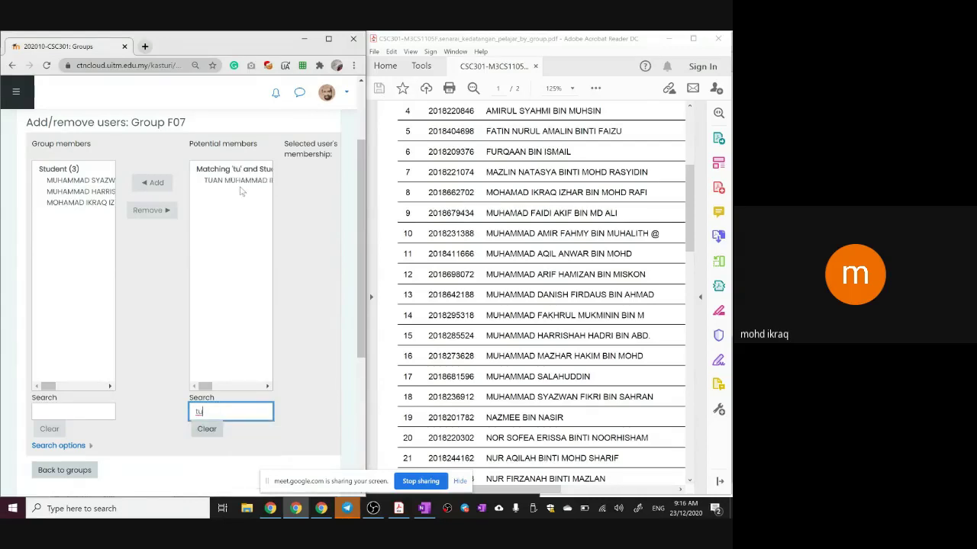
left_click(238, 180)
left_click(152, 183)
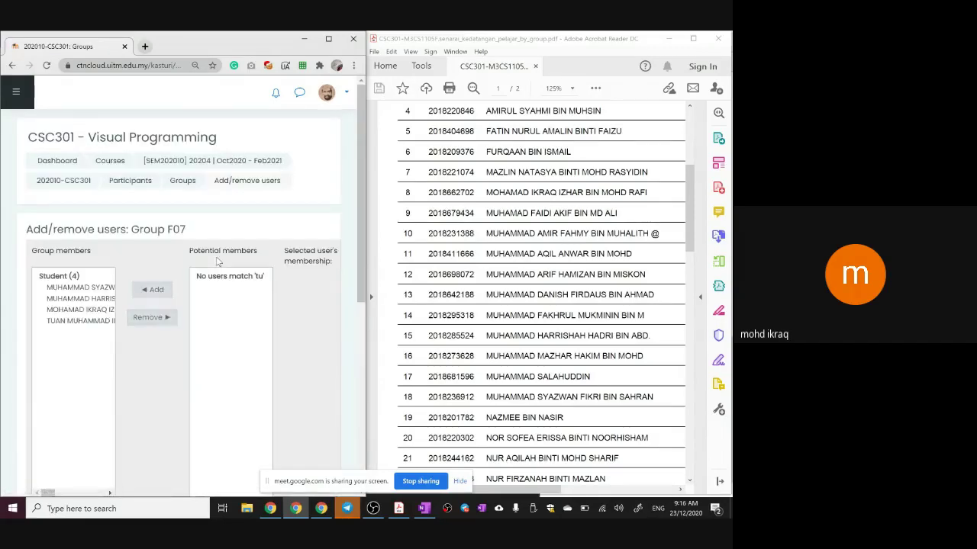
scroll(218, 264, "down", 2)
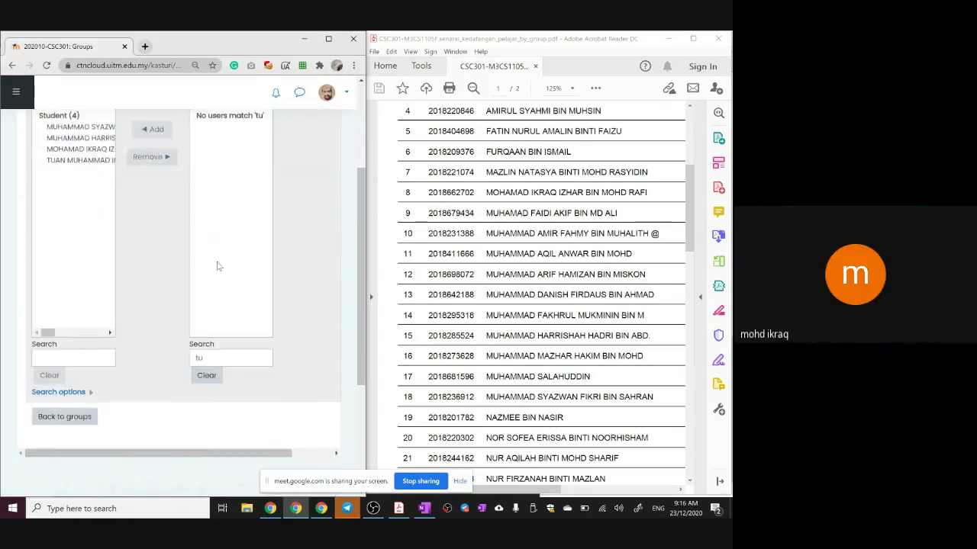
left_click(77, 421)
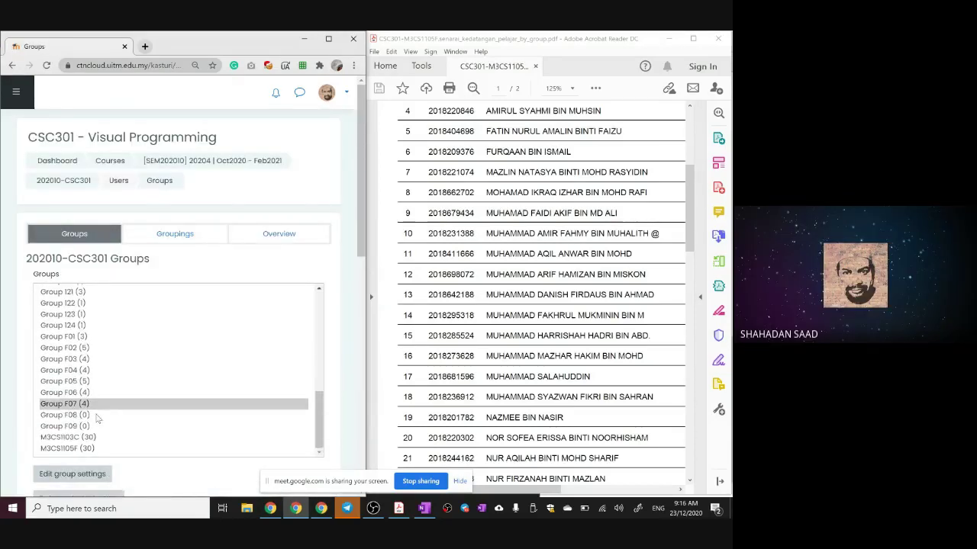
Select Group F08, consult the PDF class list, and open F08's Add/remove users page.
left_click(99, 417)
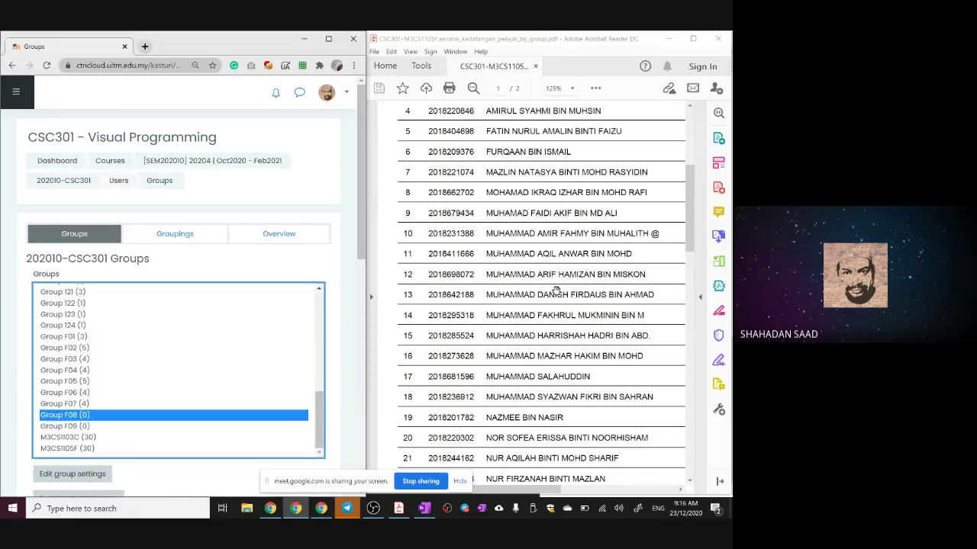
left_click(548, 235)
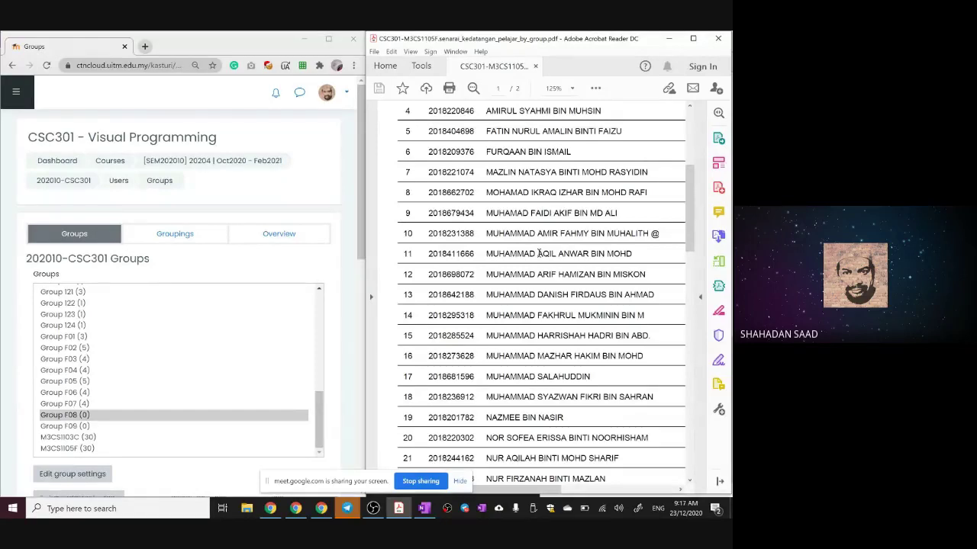
scroll(157, 382, "down", 4)
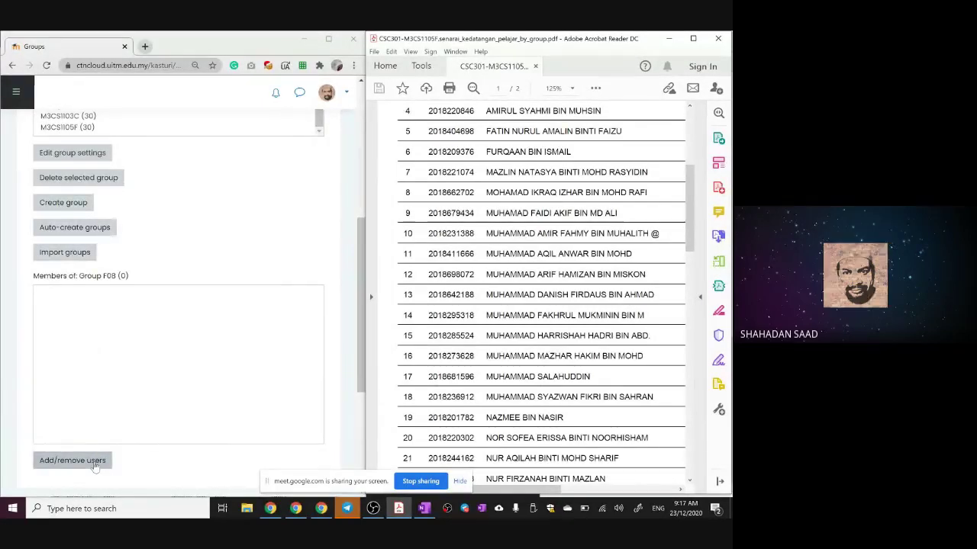
scroll(215, 354, "up", 2)
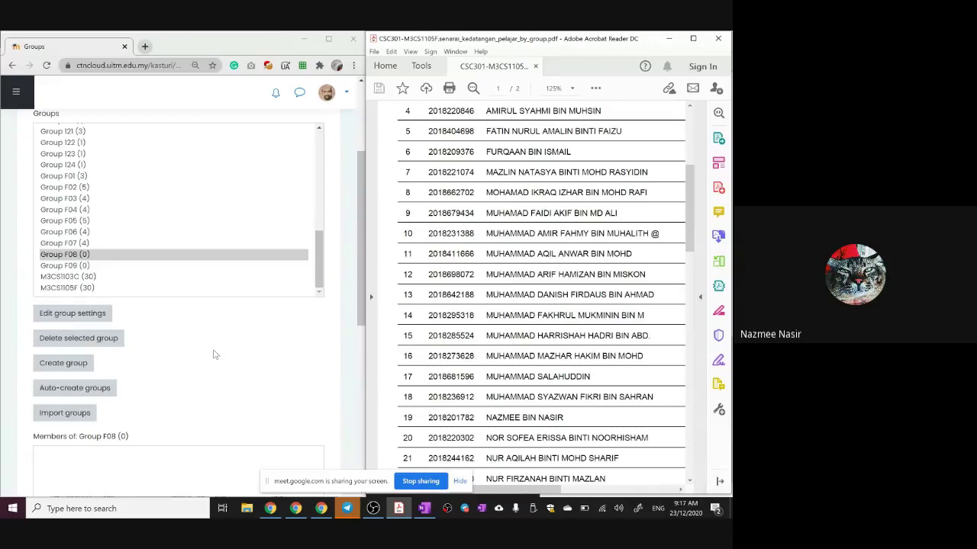
scroll(214, 354, "down", 3)
left_click(98, 403)
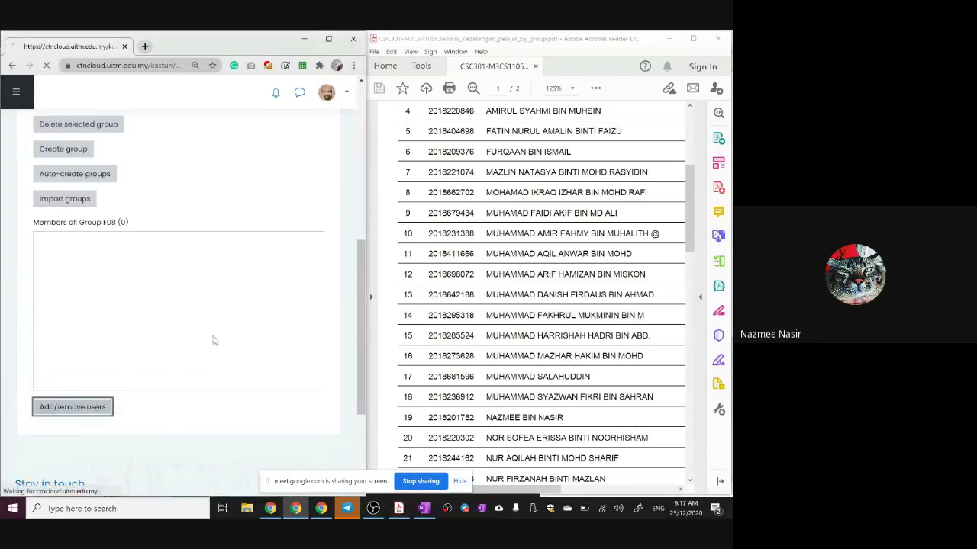
scroll(174, 346, "down", 2)
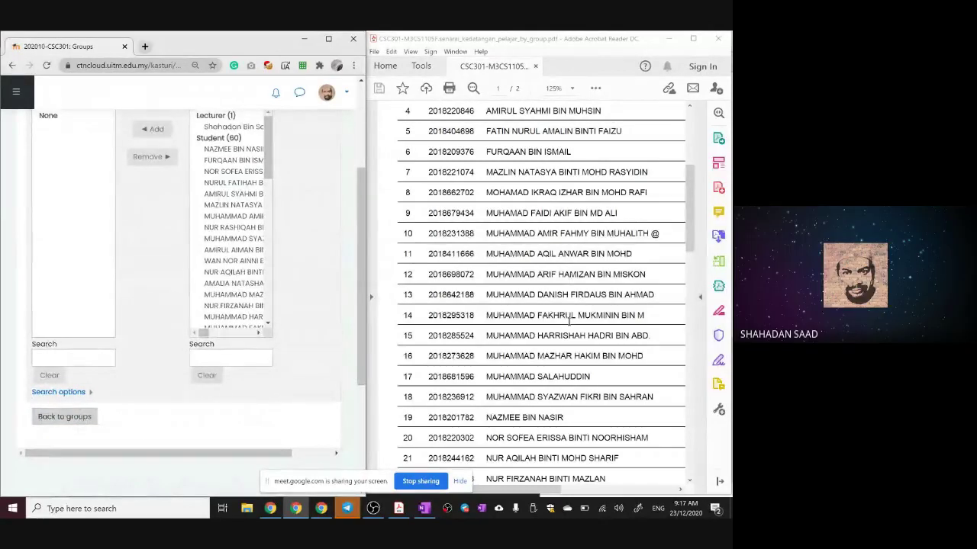
left_click(535, 274)
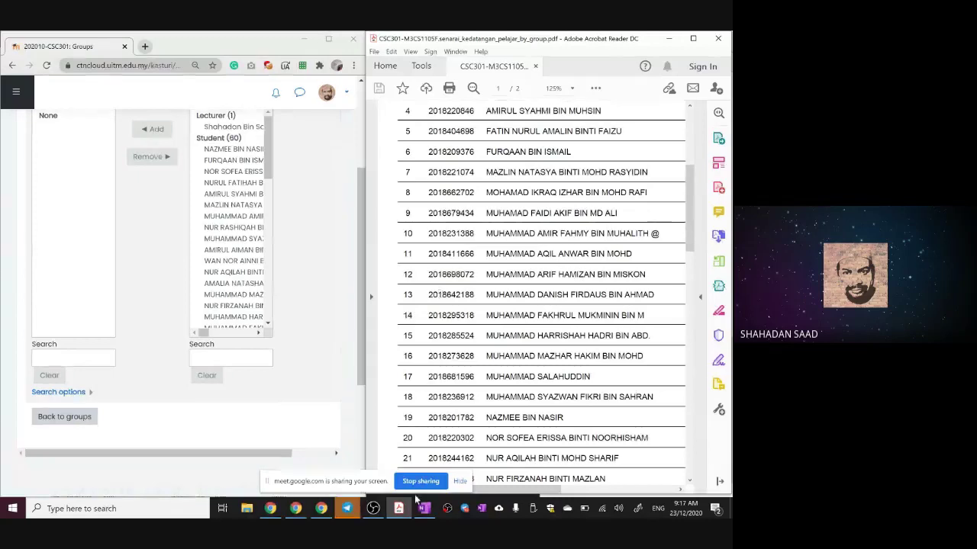
mouse_move(320, 510)
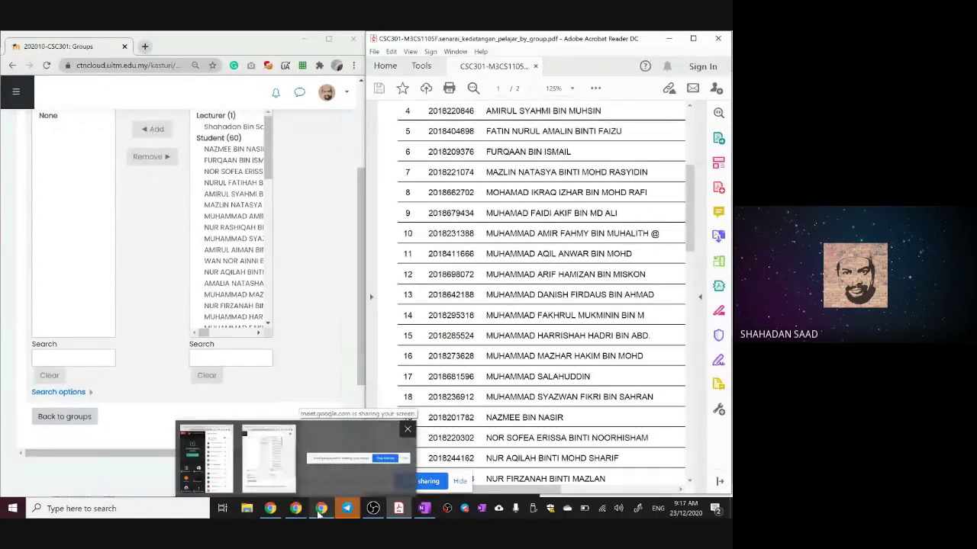
Show the Chat panel in the Meet call to read students' messages, then go back to the PDF.
left_click(206, 458)
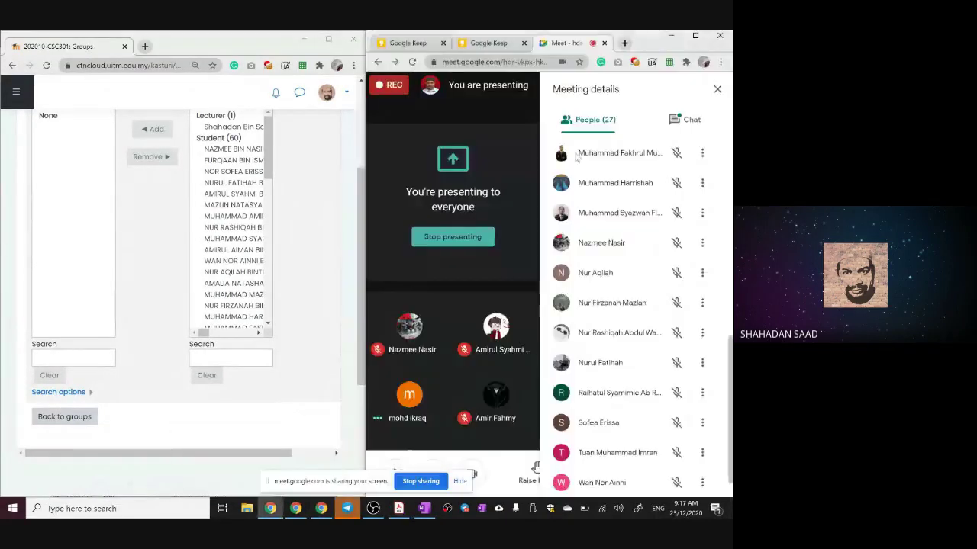
left_click(685, 120)
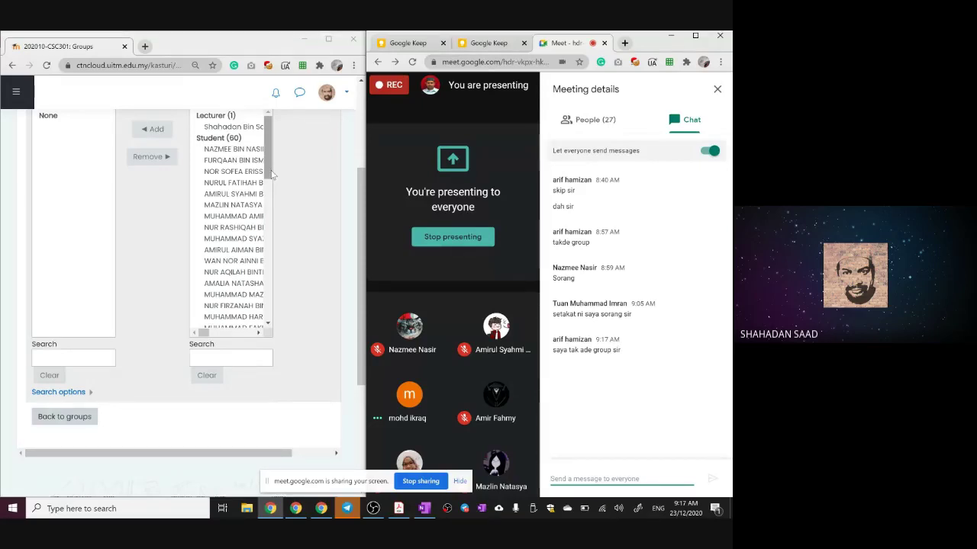
scroll(111, 404, "up", 3)
scroll(115, 399, "down", 3)
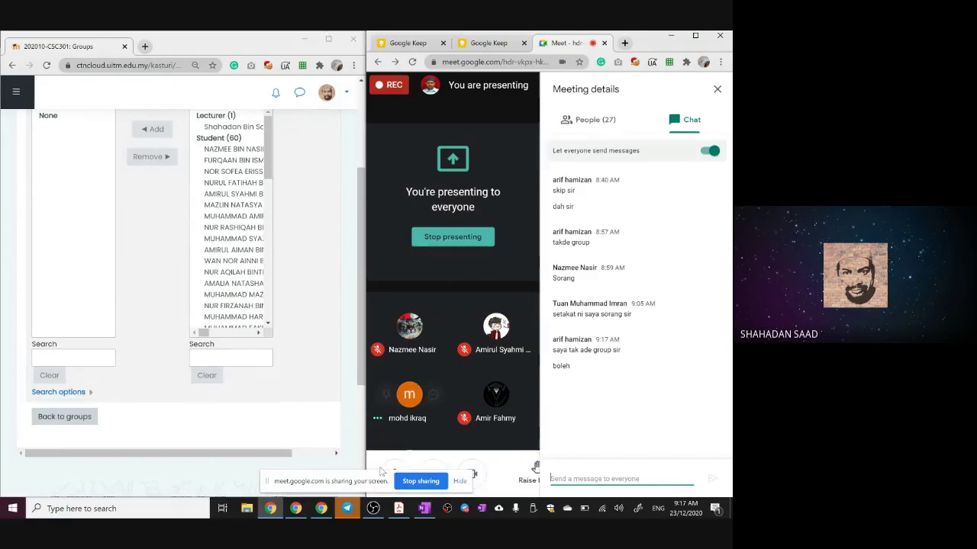
left_click(400, 508)
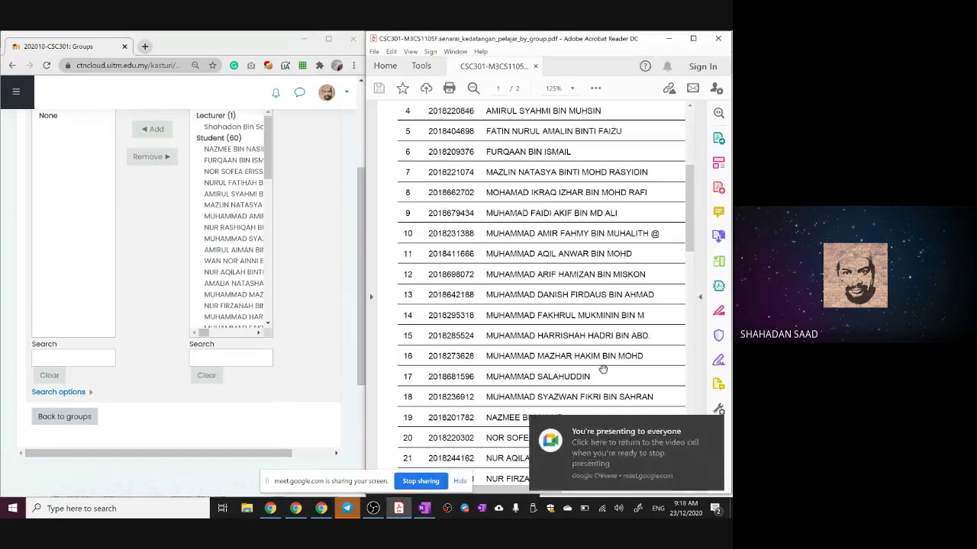
Dismiss the presenting notice, scroll the class list to page 2 rows 26–30, then return to Moodle groups.
left_click(713, 426)
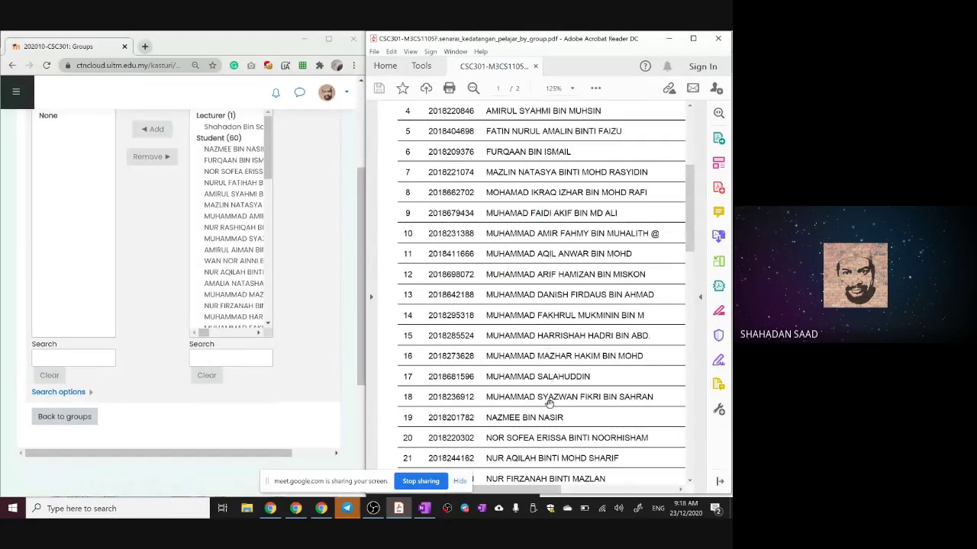
scroll(548, 402, "down", 1)
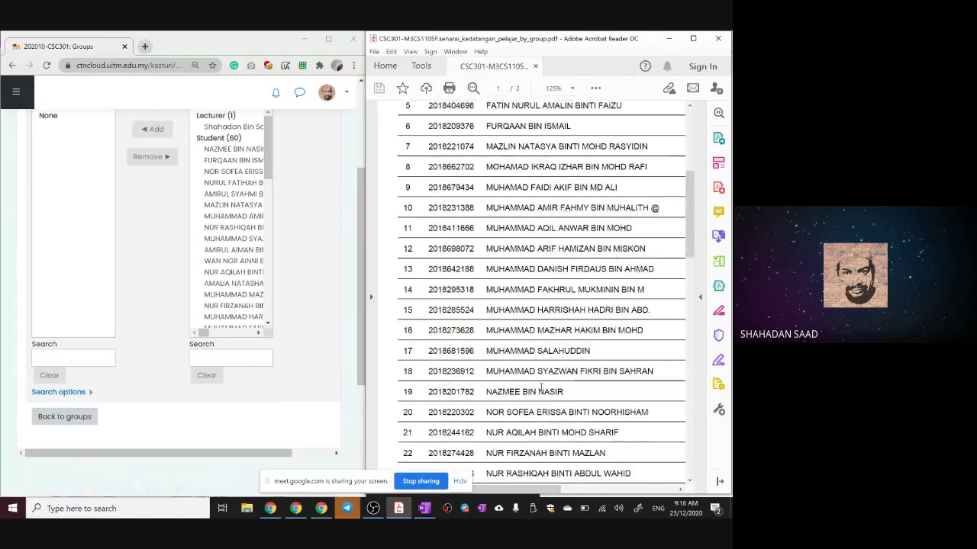
scroll(538, 395, "down", 1)
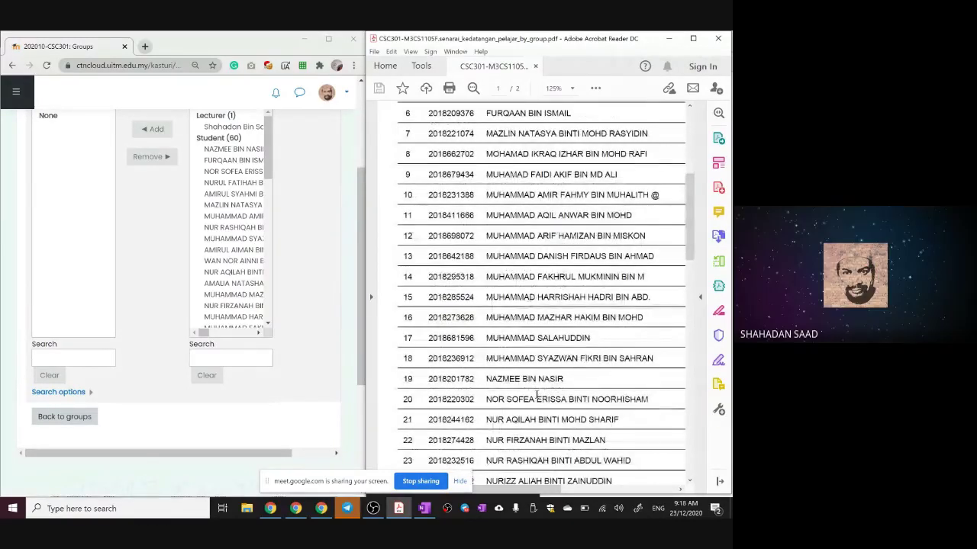
scroll(537, 395, "down", 1)
scroll(536, 392, "down", 1)
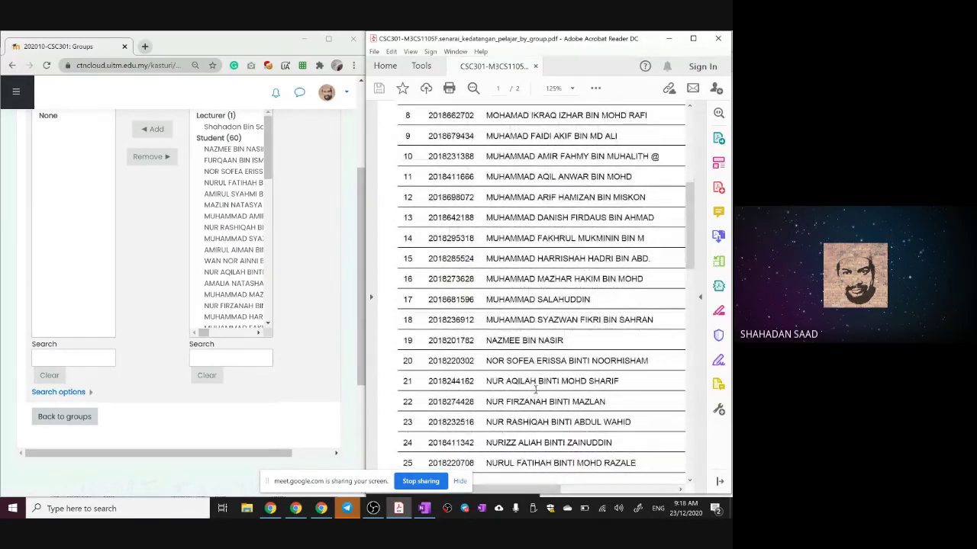
scroll(535, 393, "down", 1)
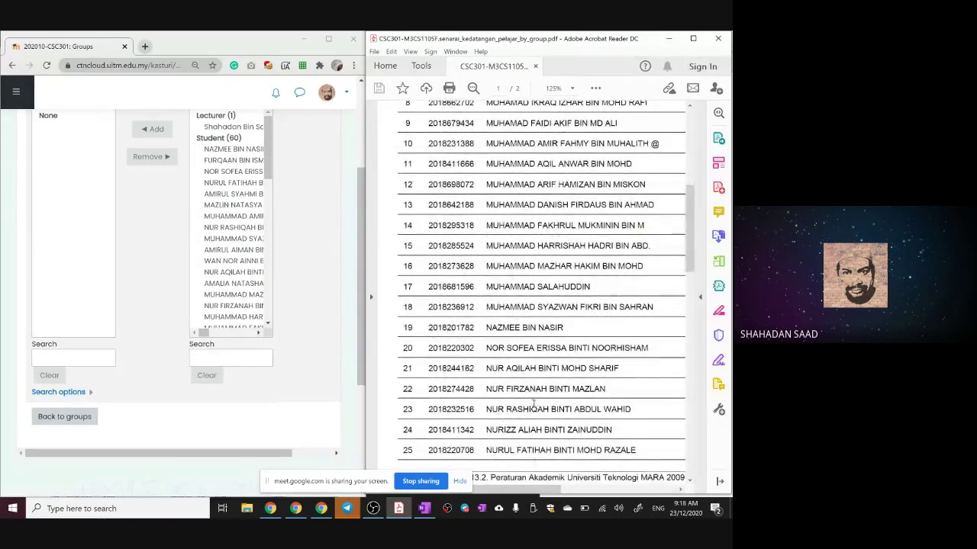
scroll(532, 405, "down", 1)
scroll(531, 412, "down", 5)
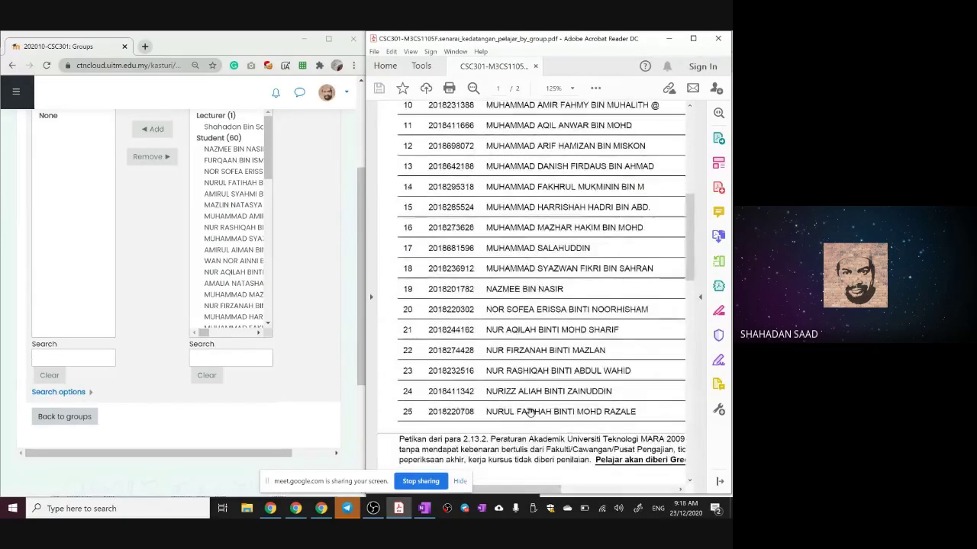
scroll(530, 408, "down", 8)
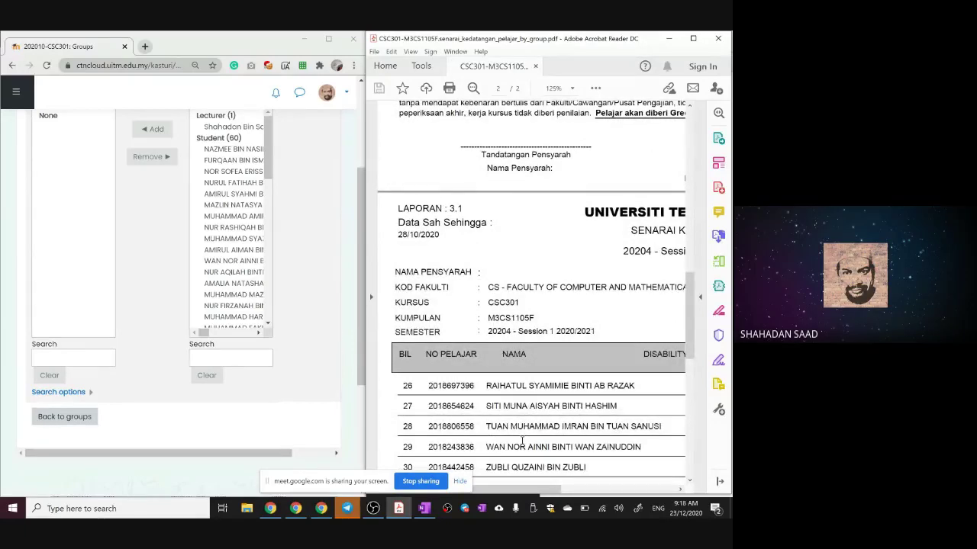
scroll(519, 458, "down", 1)
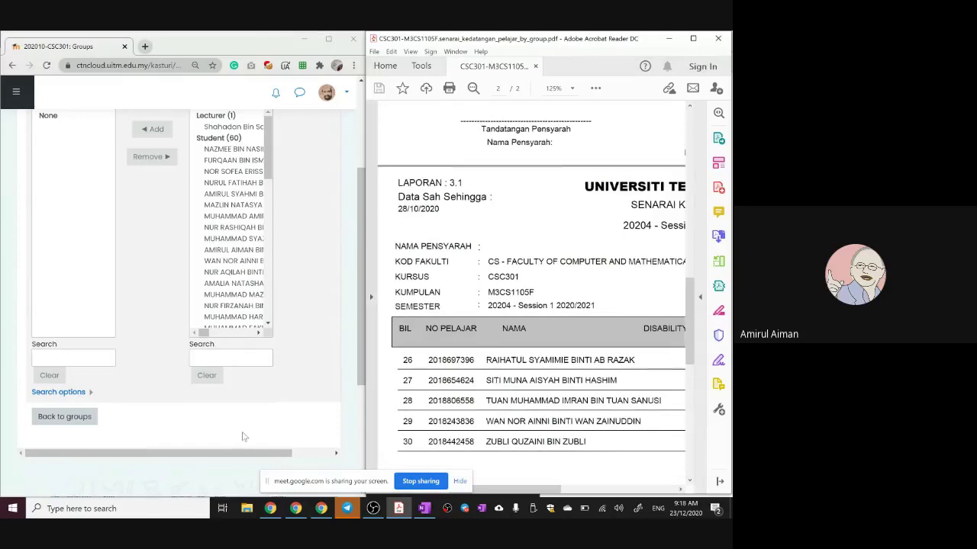
scroll(190, 429, "up", 10)
scroll(195, 412, "down", 12)
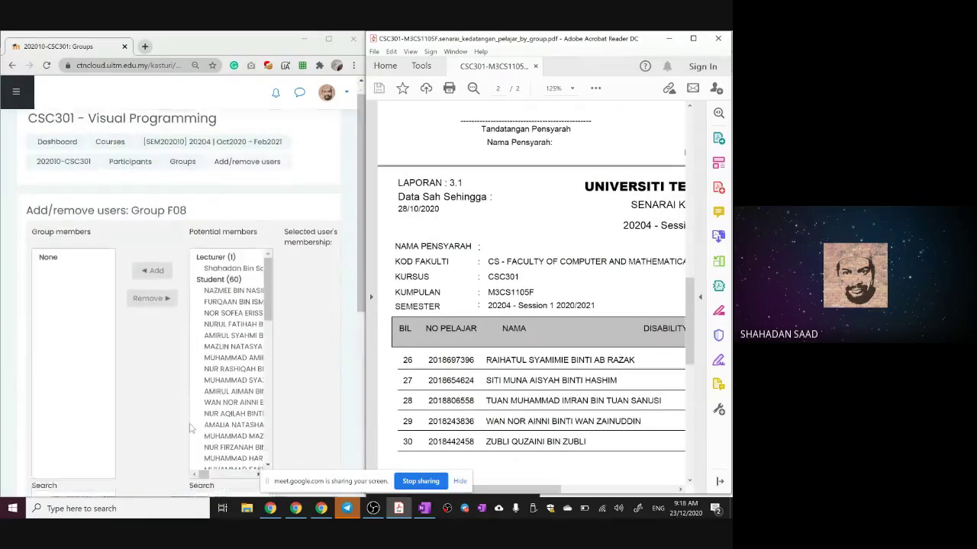
scroll(202, 398, "up", 4)
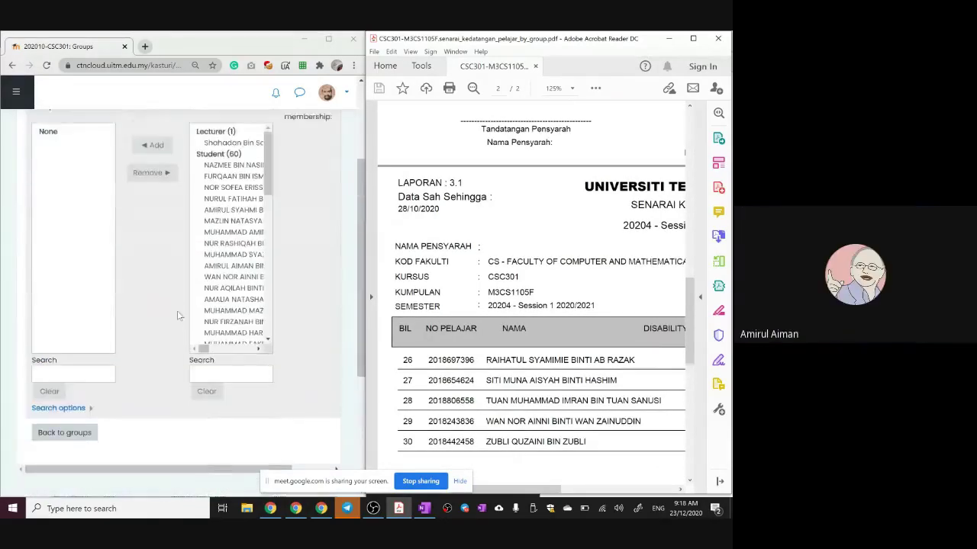
scroll(169, 331, "down", 2)
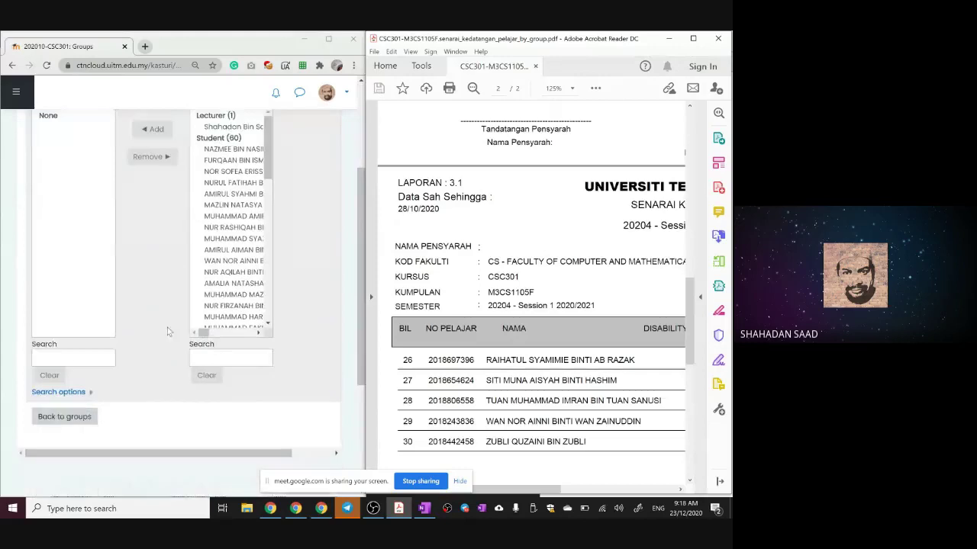
left_click(69, 416)
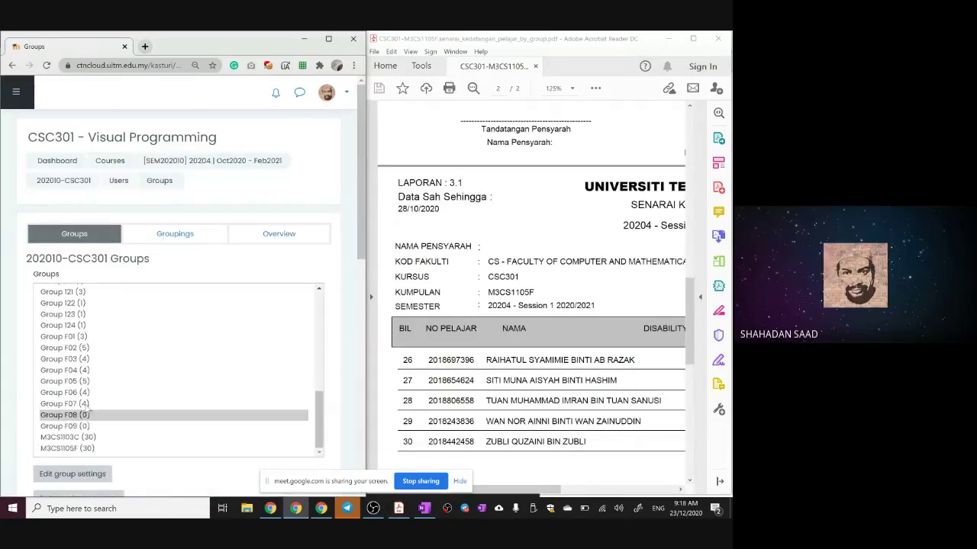
Click through Groups F01–F07 in the groups list to compare their members.
left_click(89, 404)
left_click(89, 393)
left_click(87, 380)
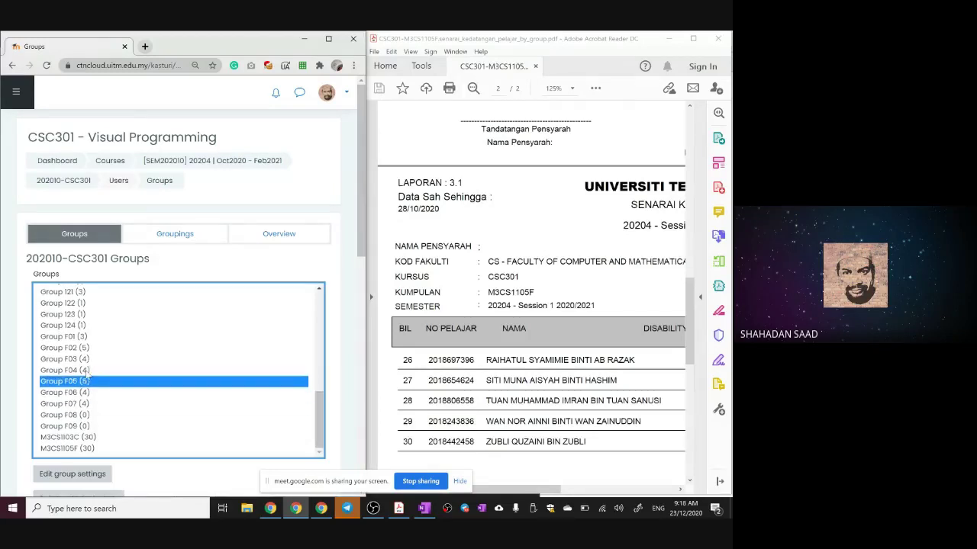
left_click(88, 371)
left_click(87, 359)
left_click(86, 349)
left_click(87, 337)
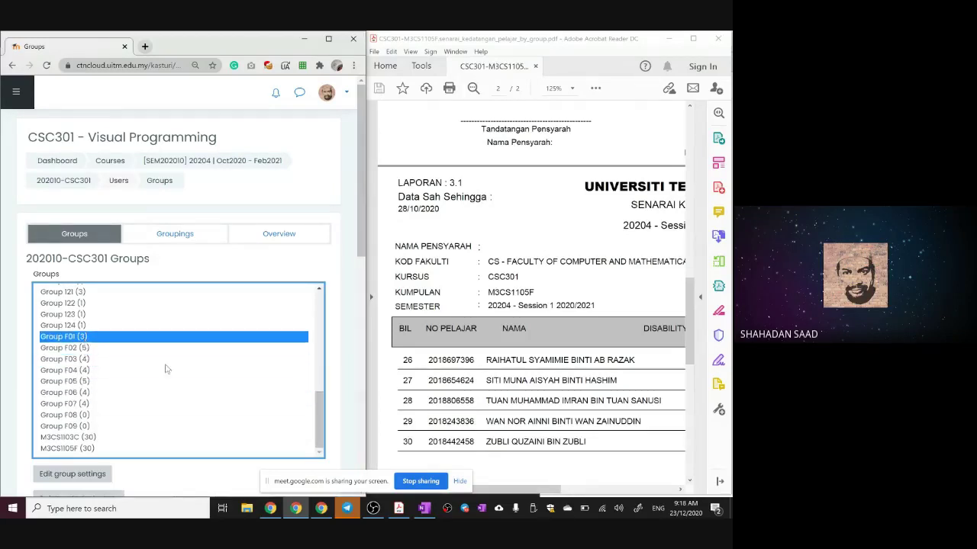
left_click(76, 404)
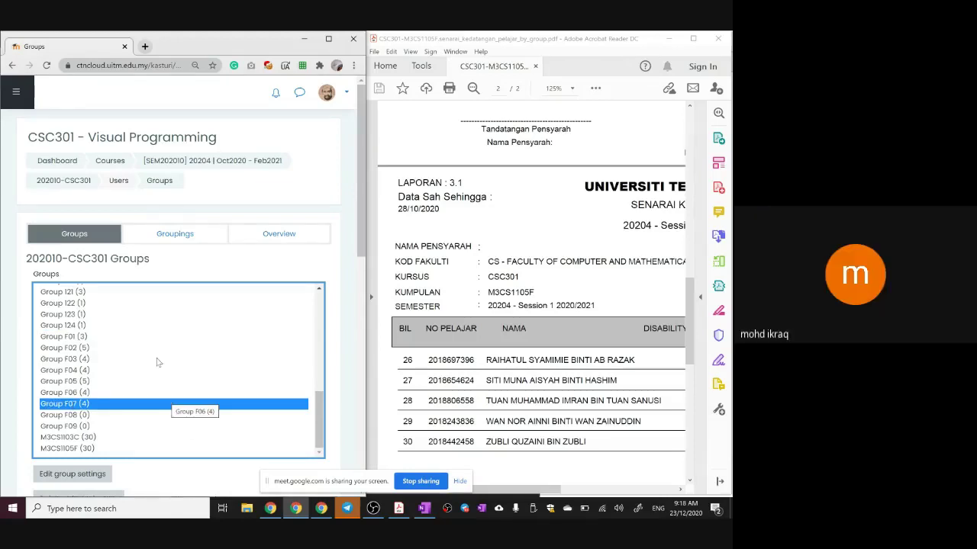
left_click(94, 340)
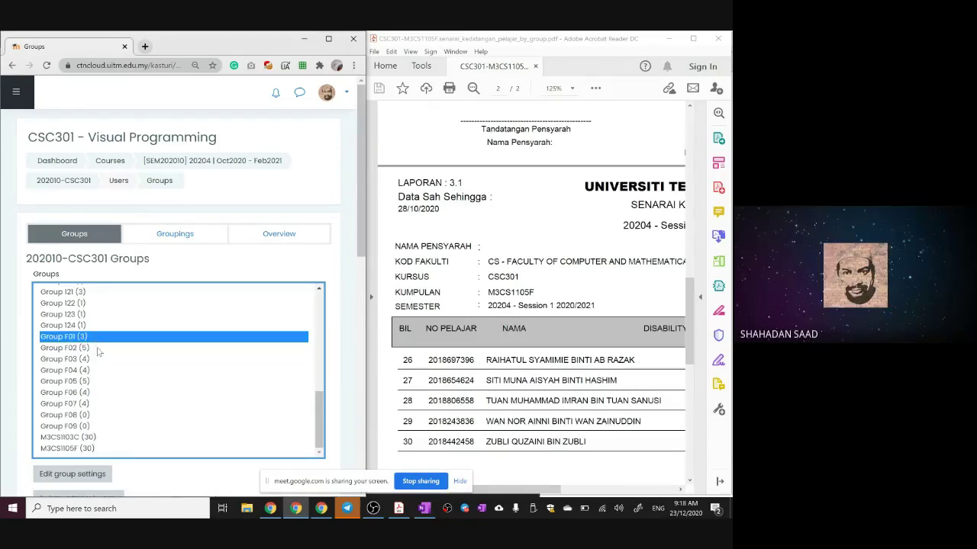
left_click(97, 349)
left_click(94, 391)
left_click(97, 404)
left_click(107, 371)
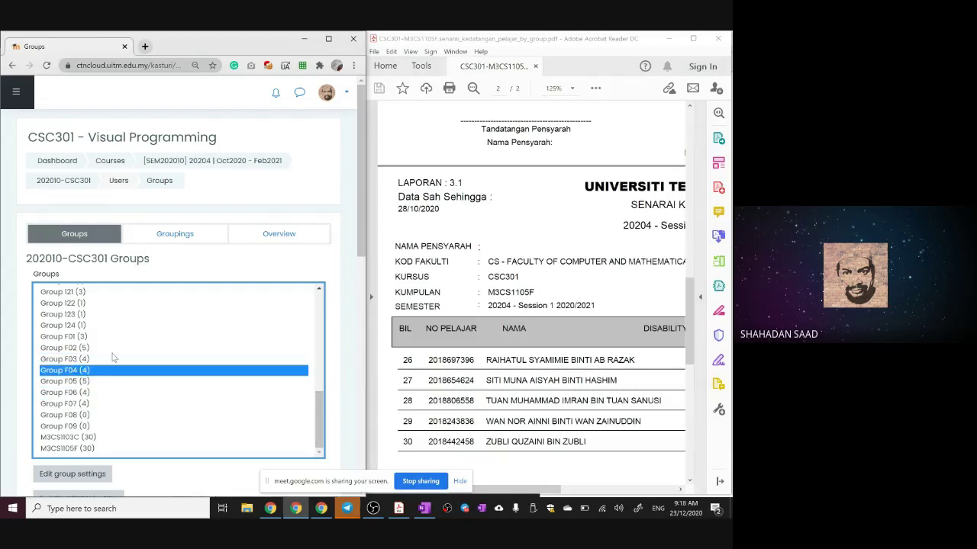
left_click(113, 347)
left_click(112, 337)
left_click(113, 348)
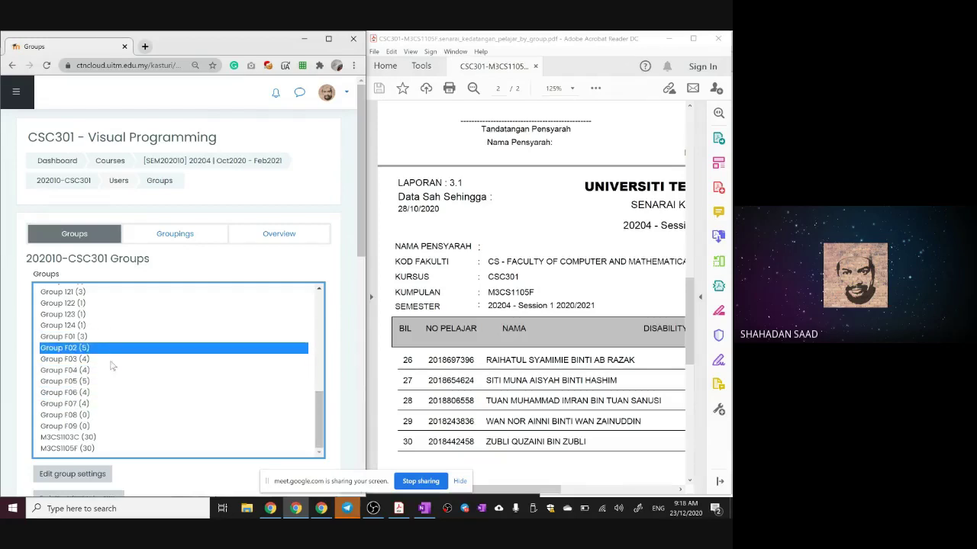
left_click(114, 359)
left_click(111, 380)
left_click(97, 404)
left_click(94, 381)
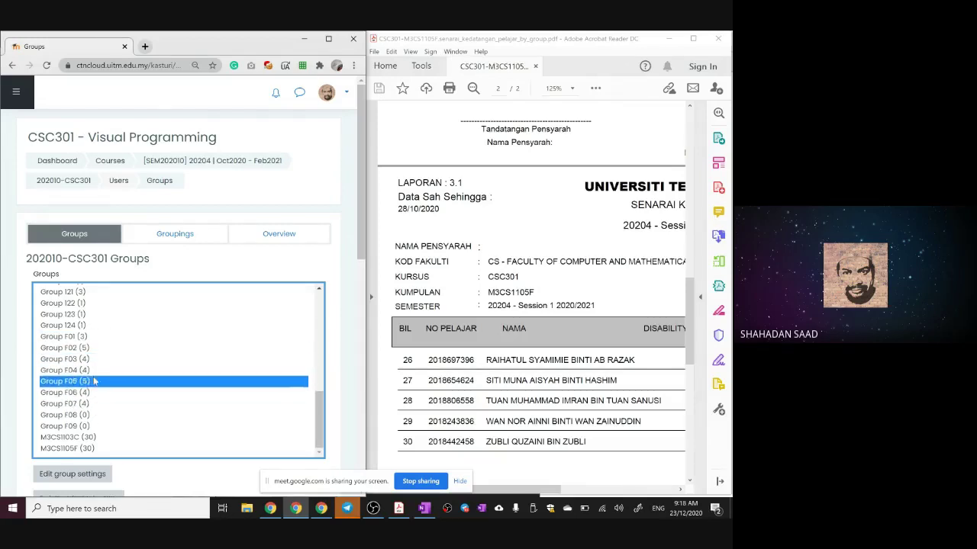
Select Group F01 and scroll to view its three student members.
left_click(93, 337)
scroll(136, 404, "down", 5)
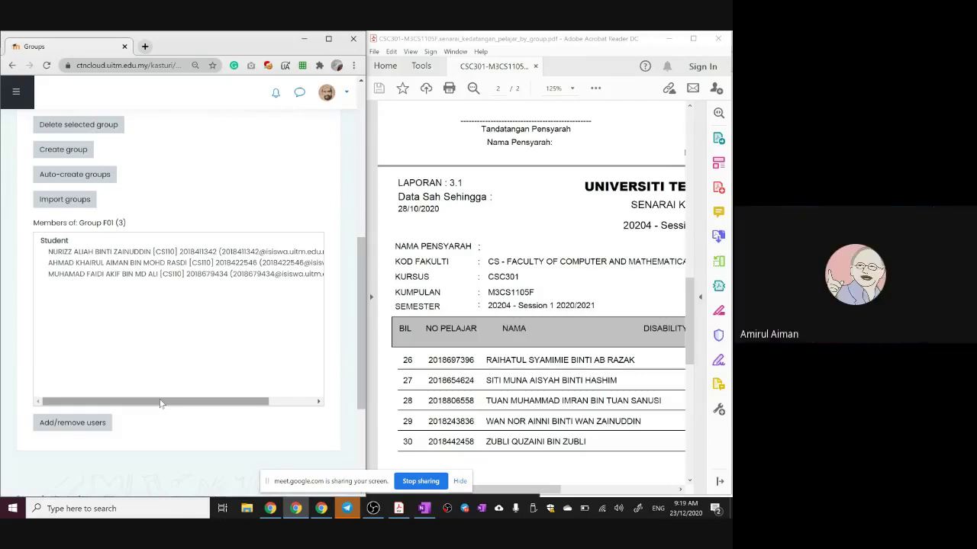
mouse_move(205, 404)
left_mouse_down()
mouse_move(252, 404)
mouse_move(206, 405)
left_mouse_up()
scroll(171, 327, "up", 3)
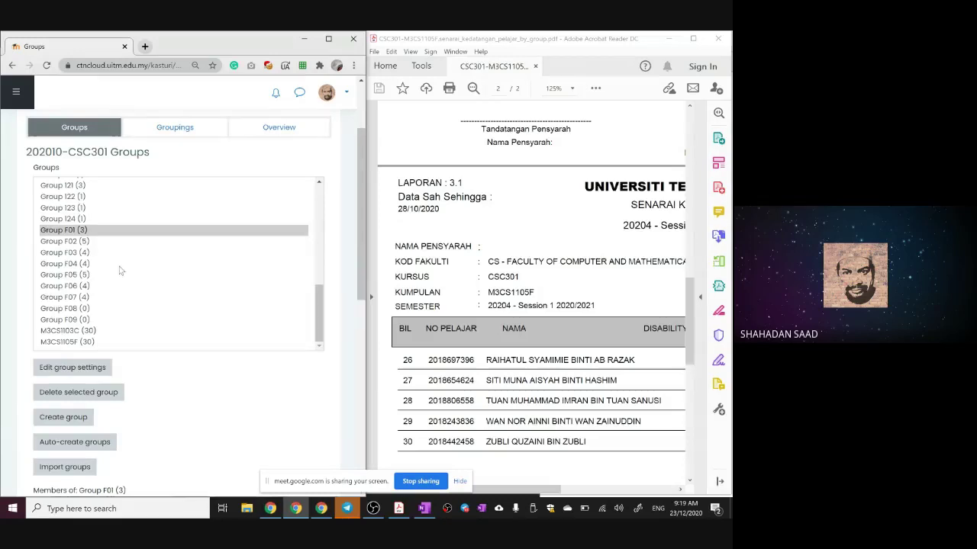
scroll(142, 373, "down", 3)
scroll(142, 373, "down", 3)
scroll(184, 380, "up", 6)
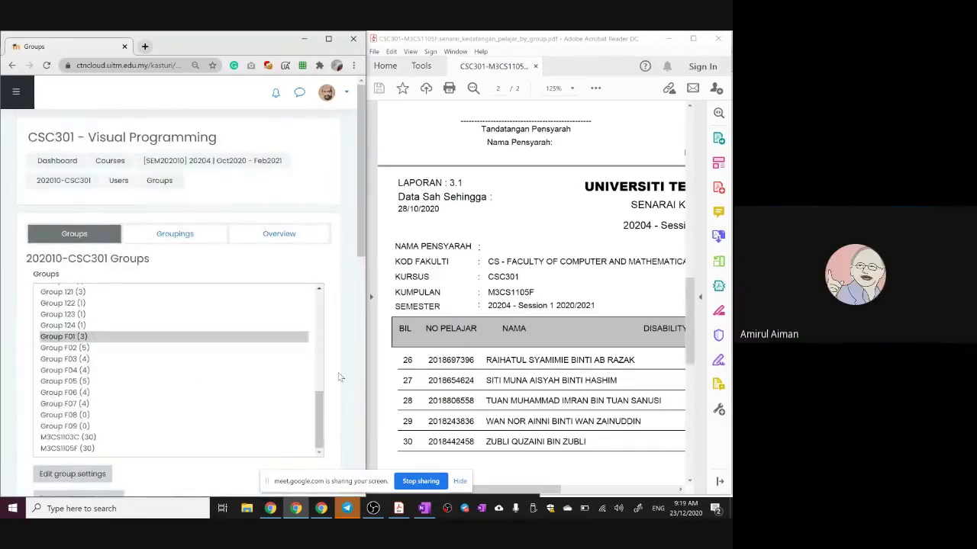
Close the Telegram files list and bring the Moodle course groups page back to the front.
left_click(347, 510)
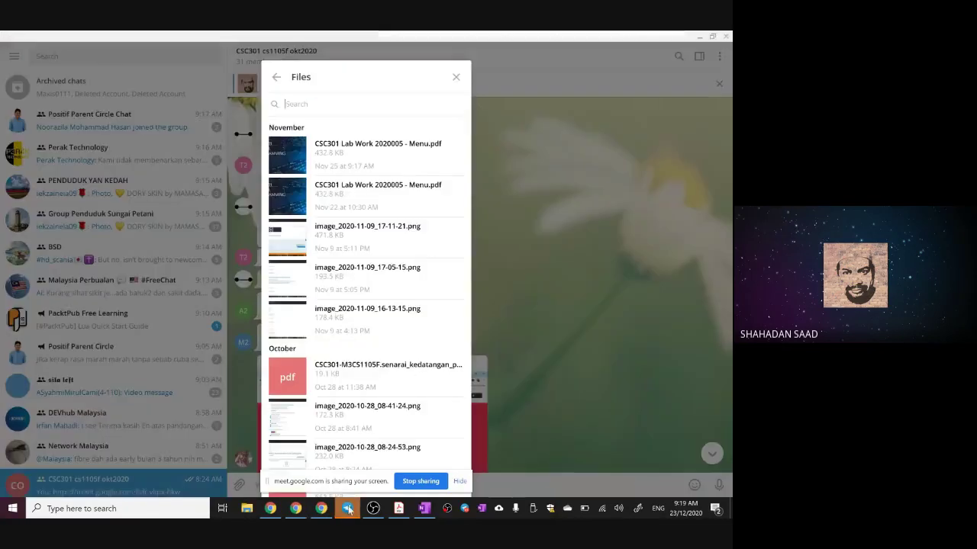
left_click(455, 76)
left_click(700, 36)
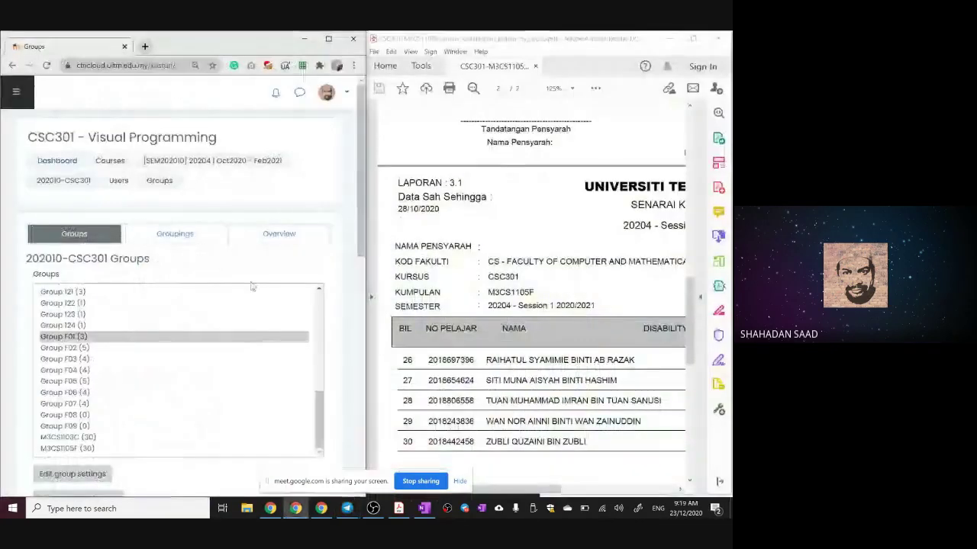
scroll(221, 320, "up", 2)
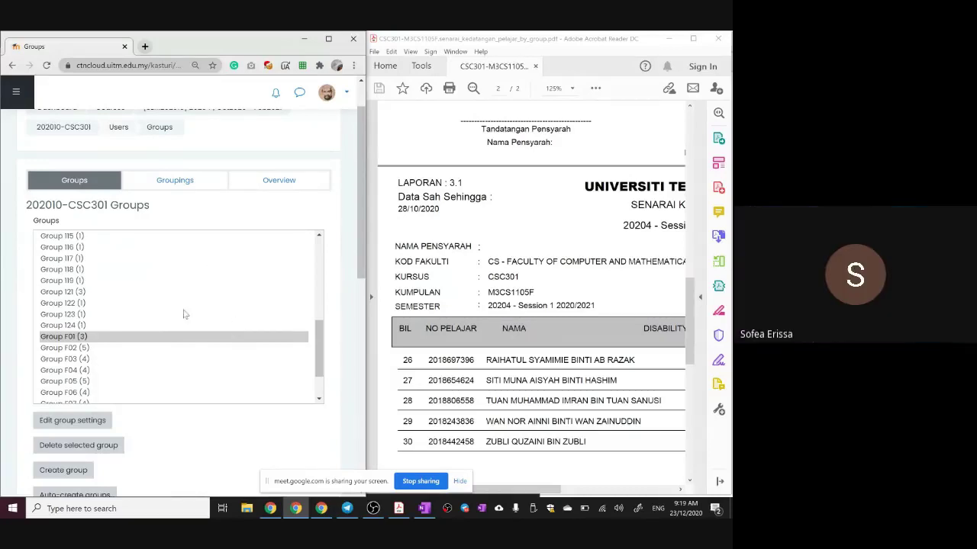
Review the members of Group 122 and Group F01.
left_click(106, 303)
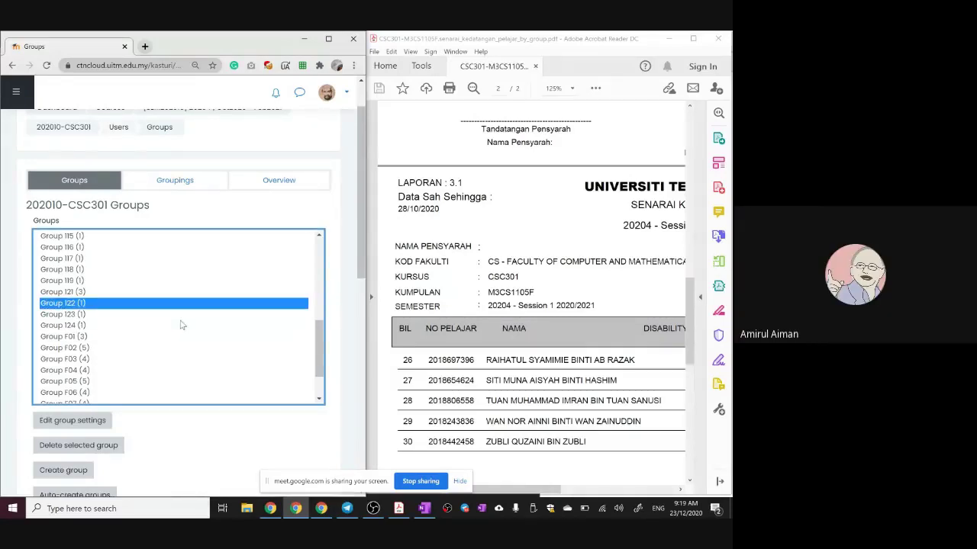
scroll(149, 351, "up", 2)
scroll(149, 351, "down", 2)
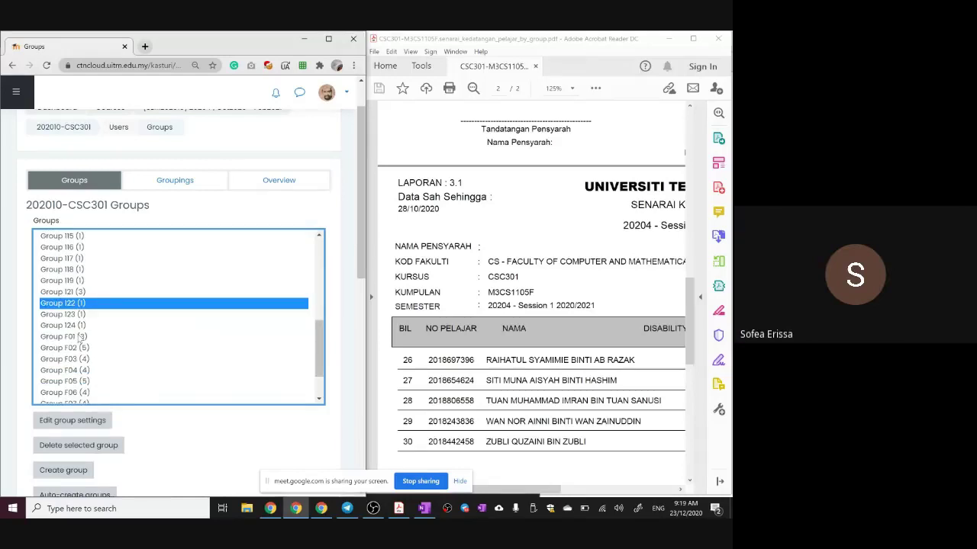
left_click(80, 338)
scroll(77, 351, "down", 2)
scroll(24, 373, "down", 1)
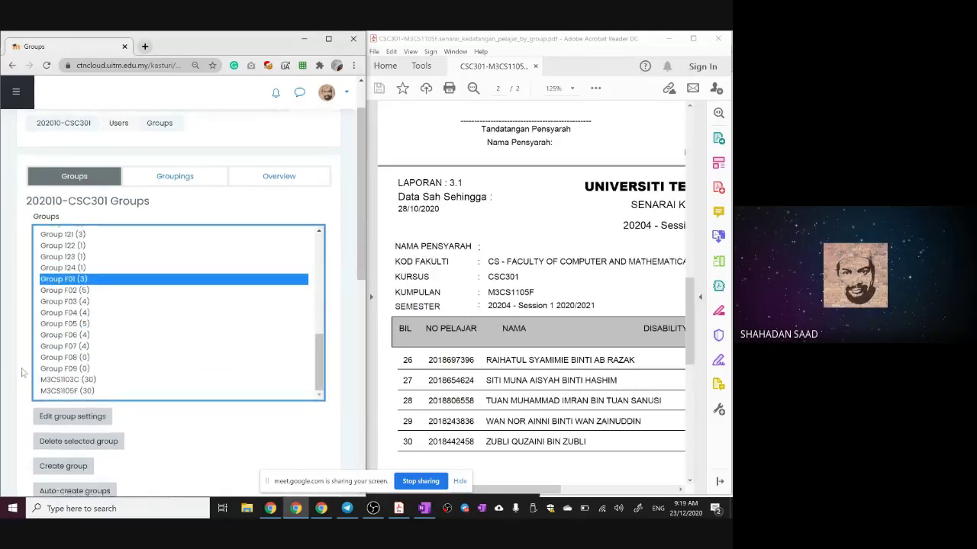
scroll(22, 372, "down", 2)
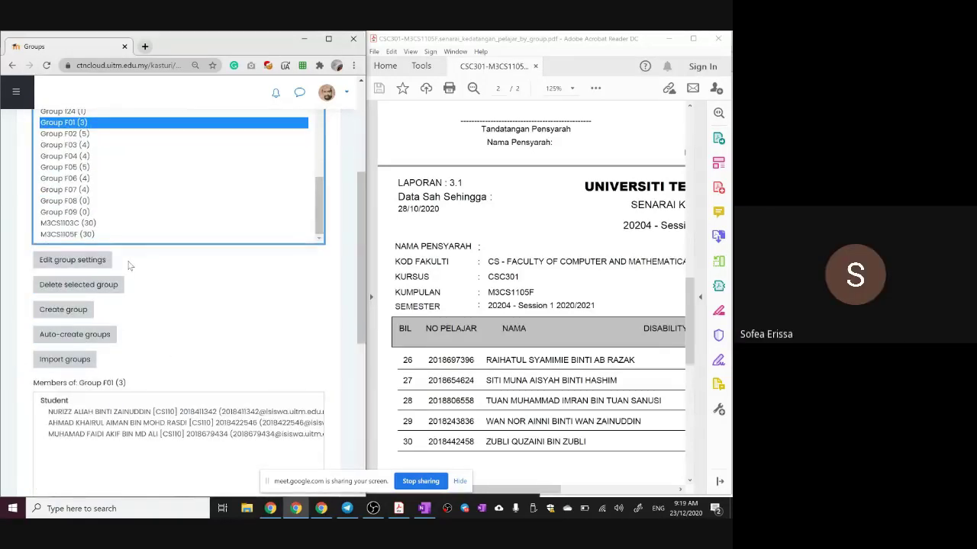
scroll(129, 265, "up", 2)
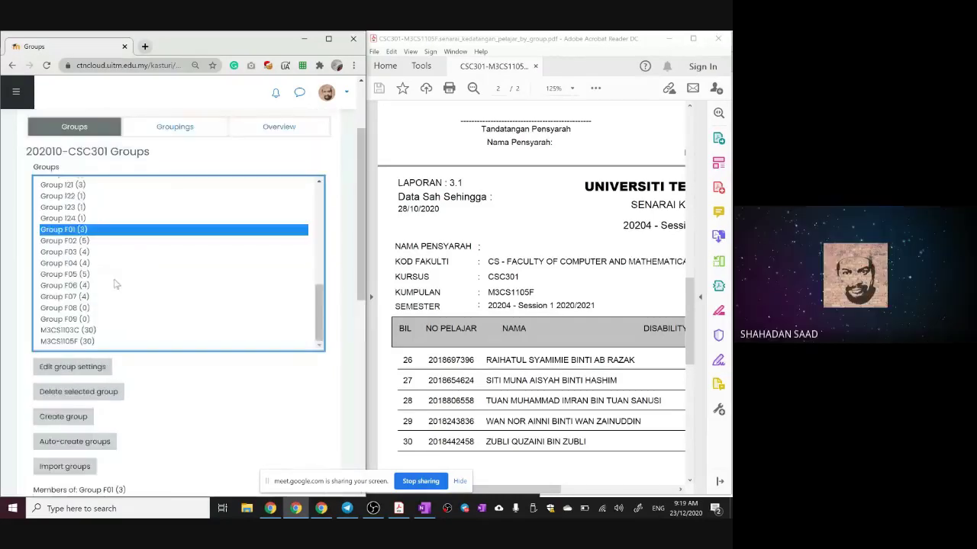
scroll(115, 284, "up", 1)
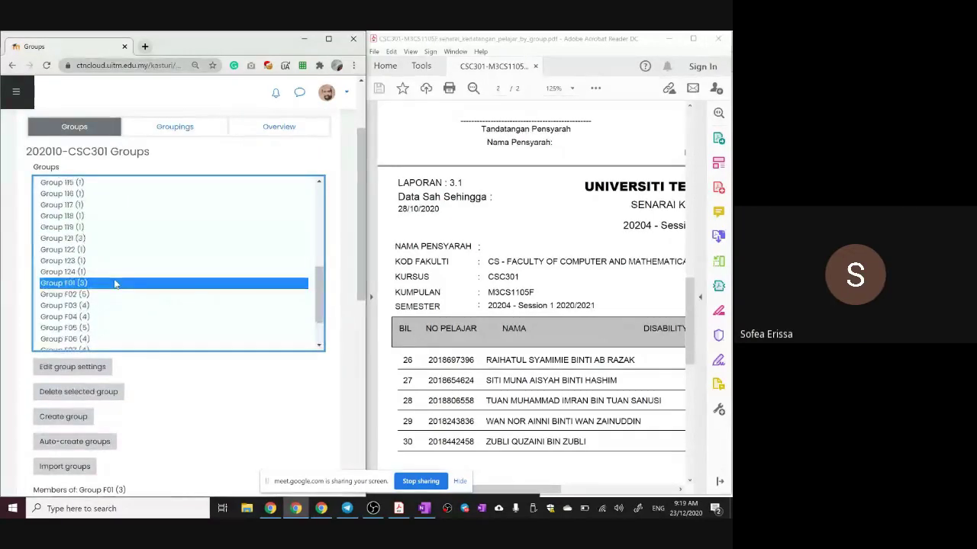
Check the members of Group 124 and Group 123, then maximize the browser window.
left_click(92, 273)
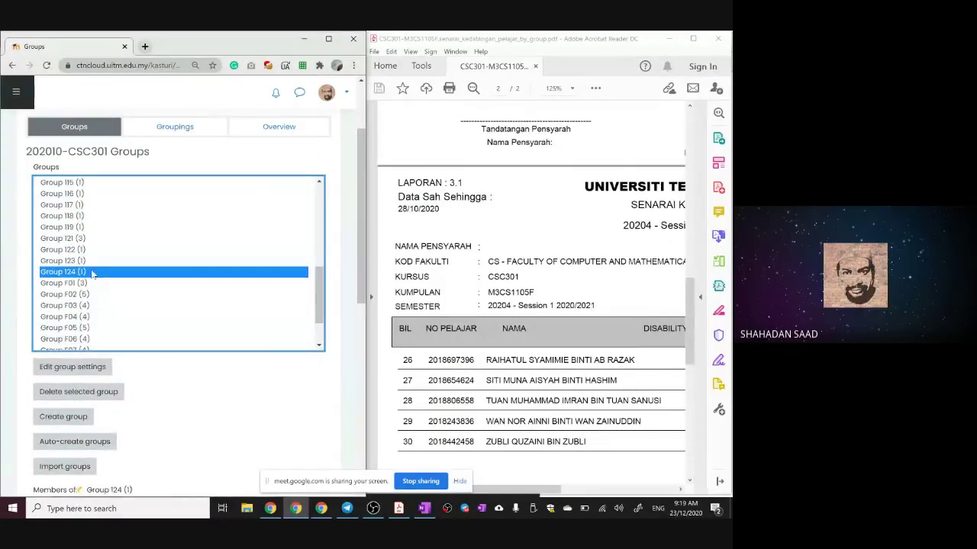
scroll(92, 273, "down", 1)
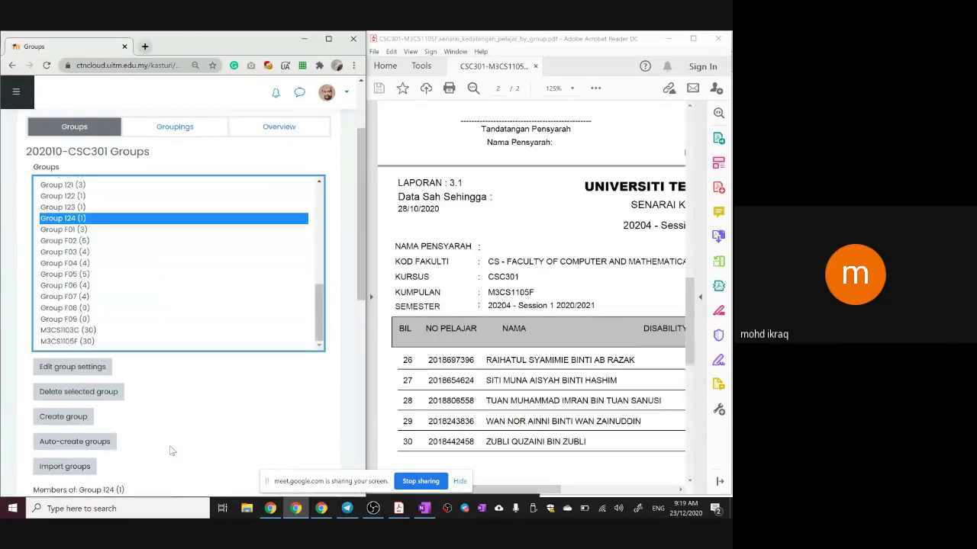
scroll(164, 449, "down", 2)
scroll(100, 229, "up", 1)
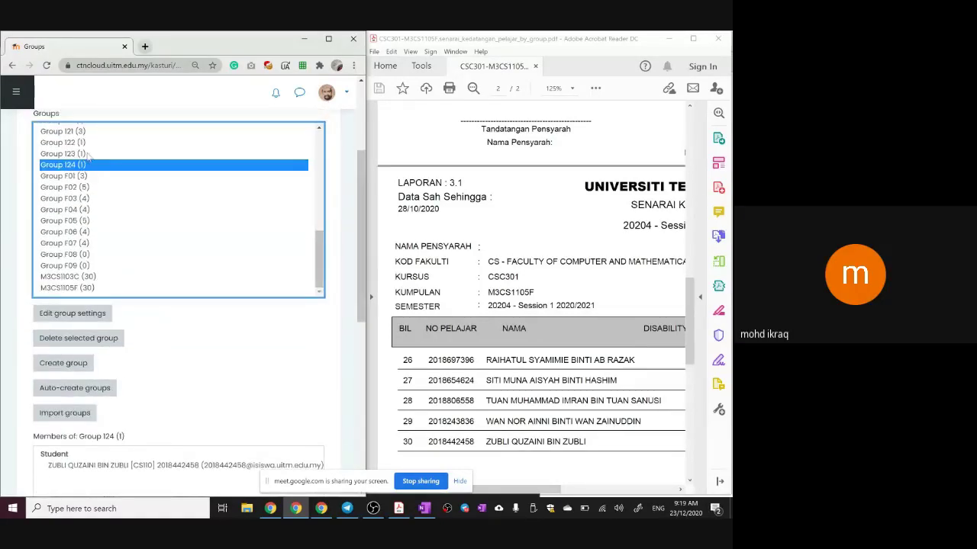
left_click(88, 155)
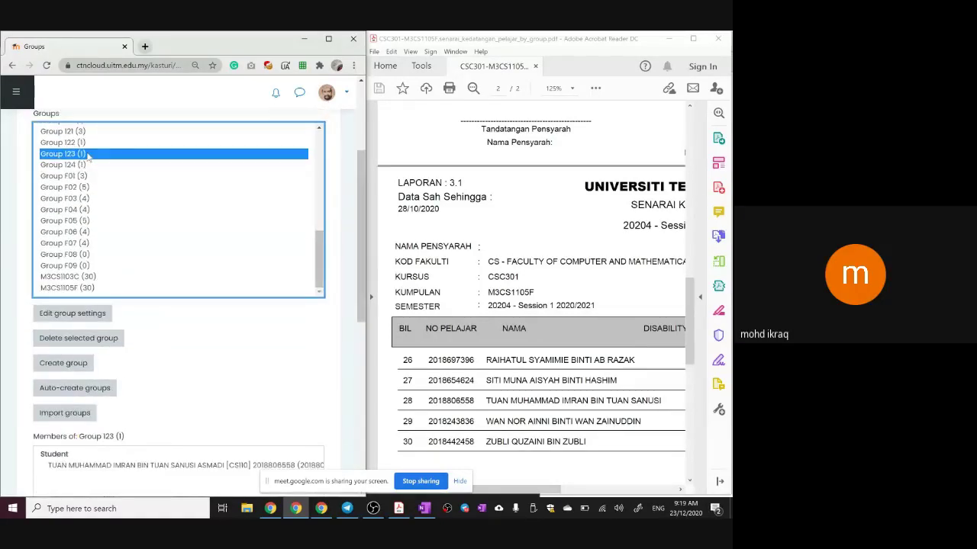
left_click(328, 39)
Step through Groups 111, 112 and 115 to select Group 117.
scroll(277, 222, "up", 2)
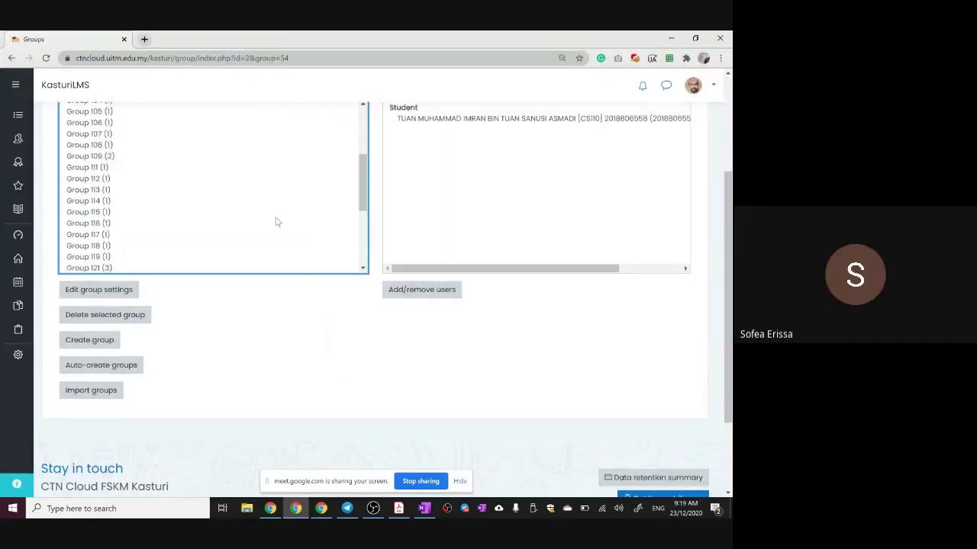
scroll(277, 222, "down", 1)
scroll(277, 222, "up", 2)
left_click(116, 168)
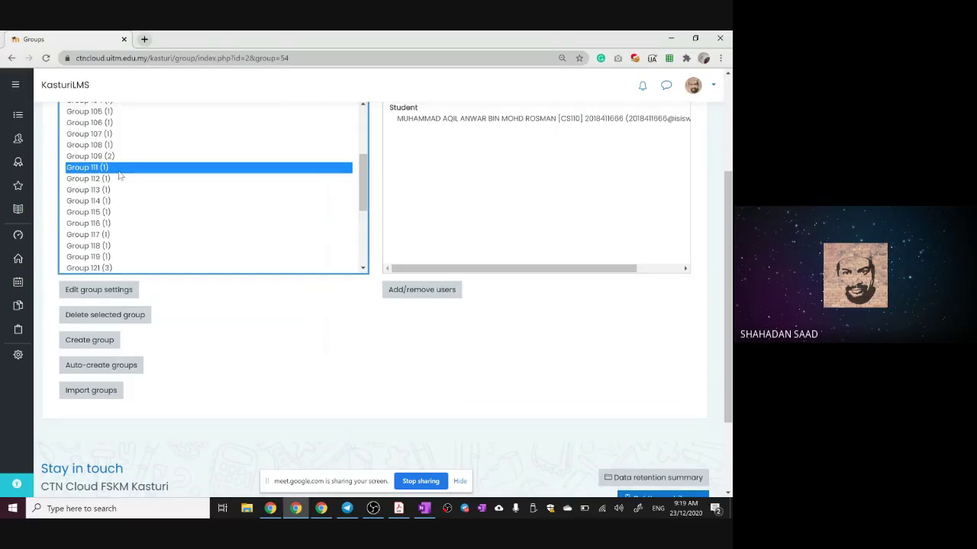
left_click(119, 176)
key("Down")
key("Down")
key("Down")
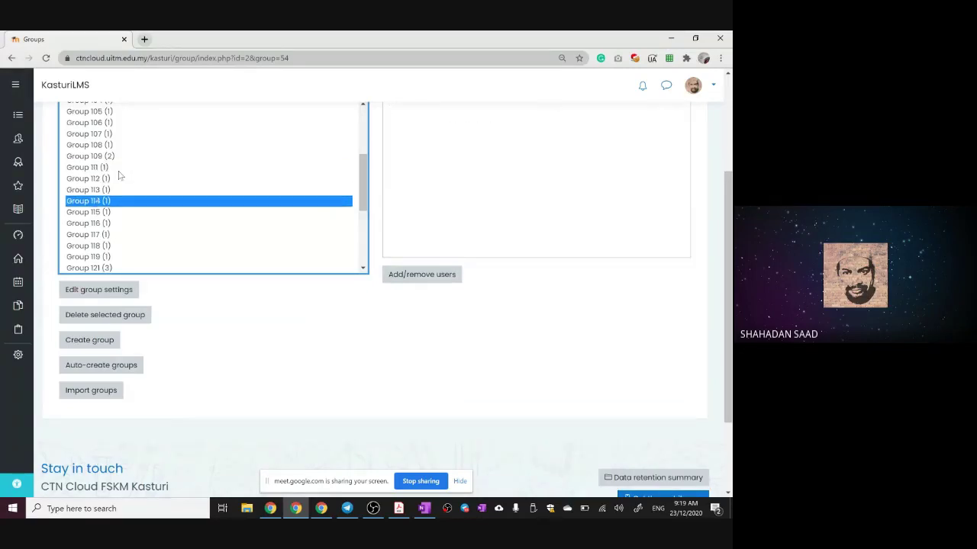
key("Down")
key("Down")
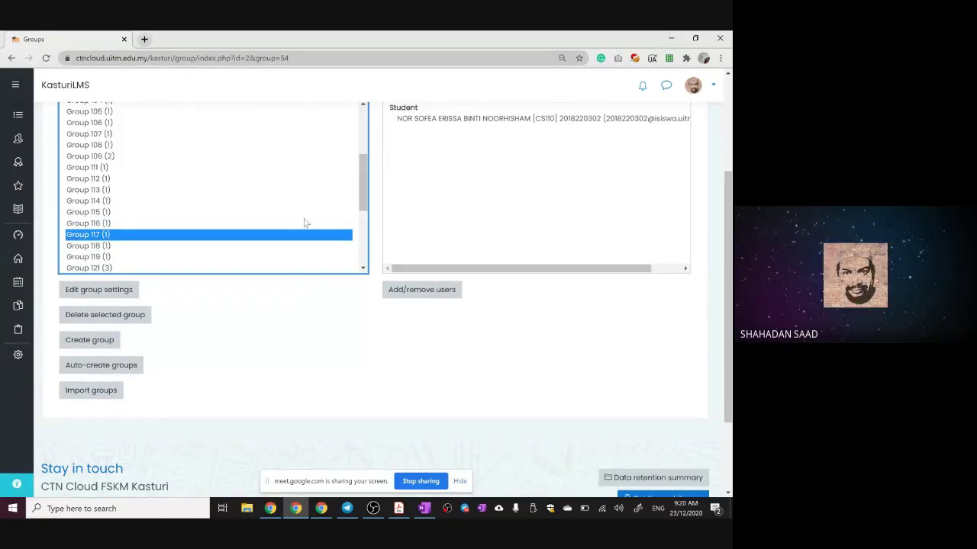
Search potential members by the student's name, add her to Group 117, and return to groups.
left_click(413, 296)
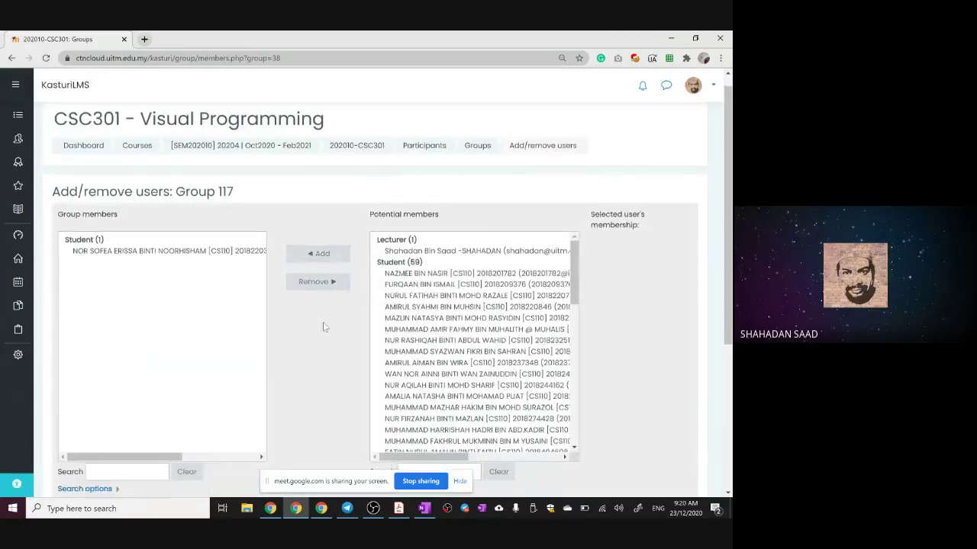
scroll(323, 328, "down", 3)
left_click(415, 271)
type("si")
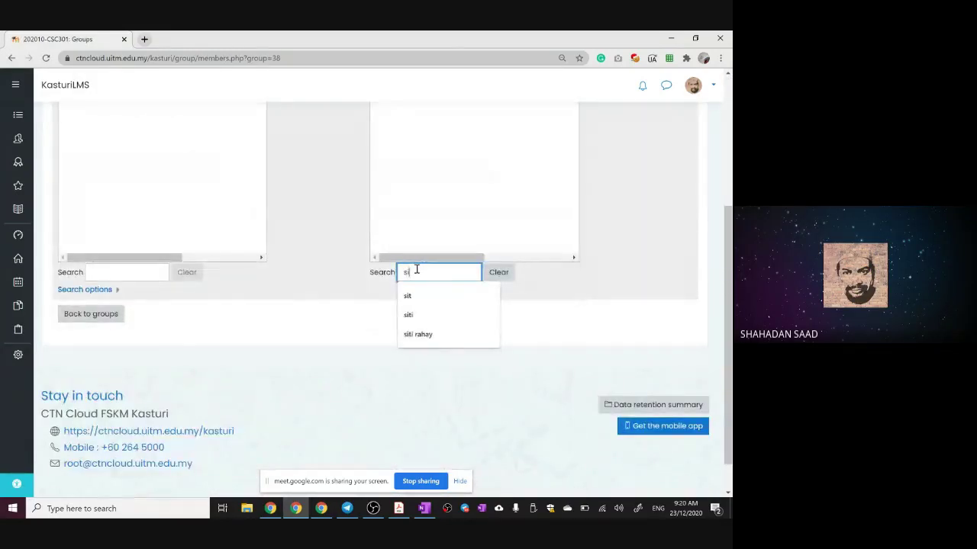
type("ti")
scroll(364, 297, "up", 2)
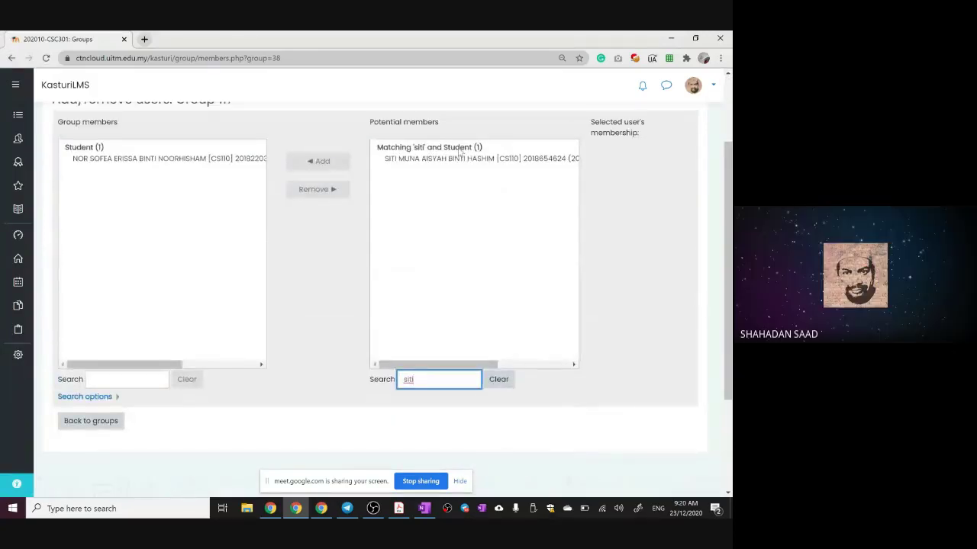
left_click(443, 159)
left_click(321, 161)
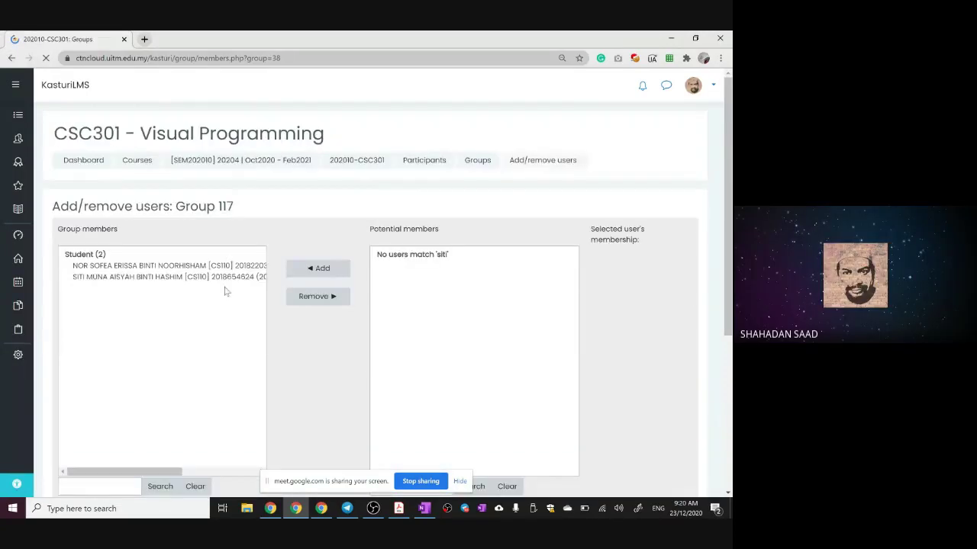
scroll(110, 338, "down", 5)
left_click(87, 314)
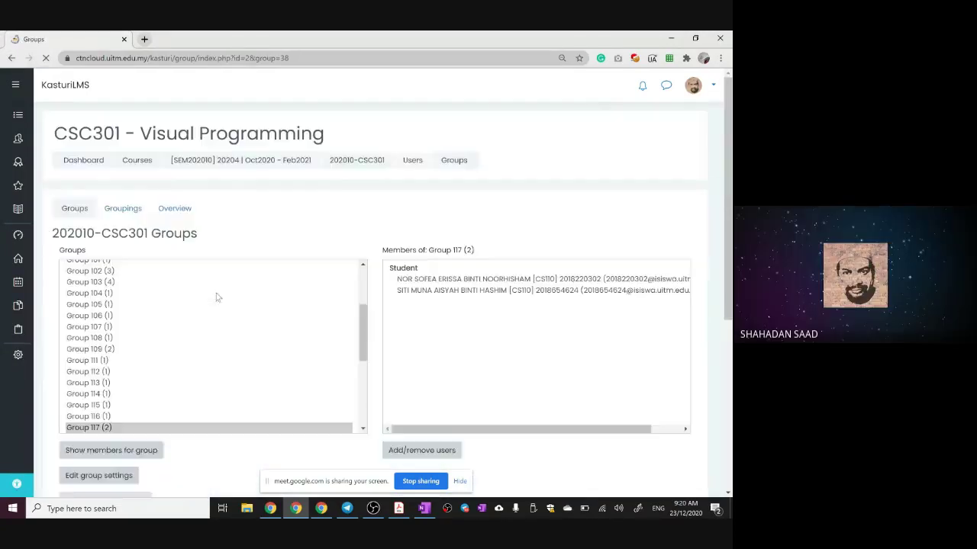
Remove Group 122's only student, return to the groups list, and stop the Google Meet screen share.
left_click(116, 340)
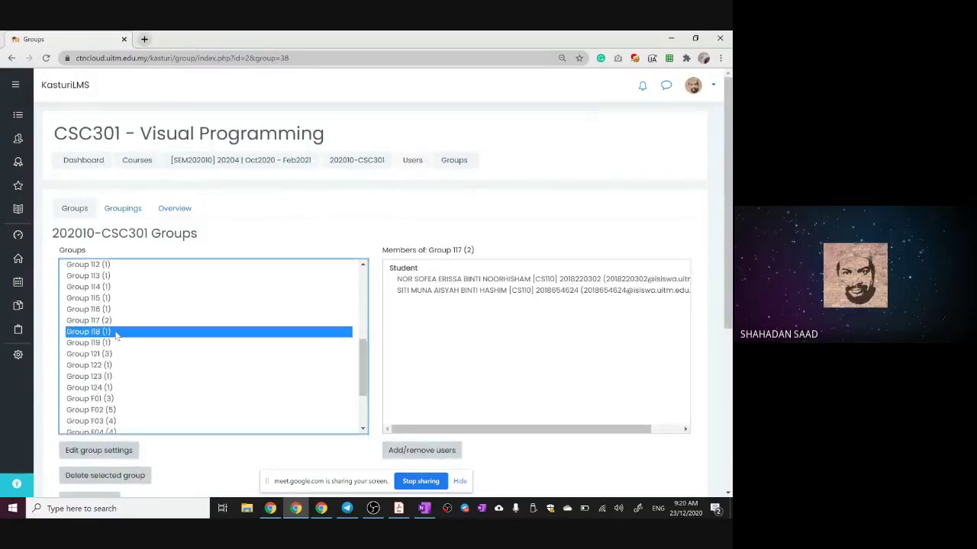
key("Down")
key("Down")
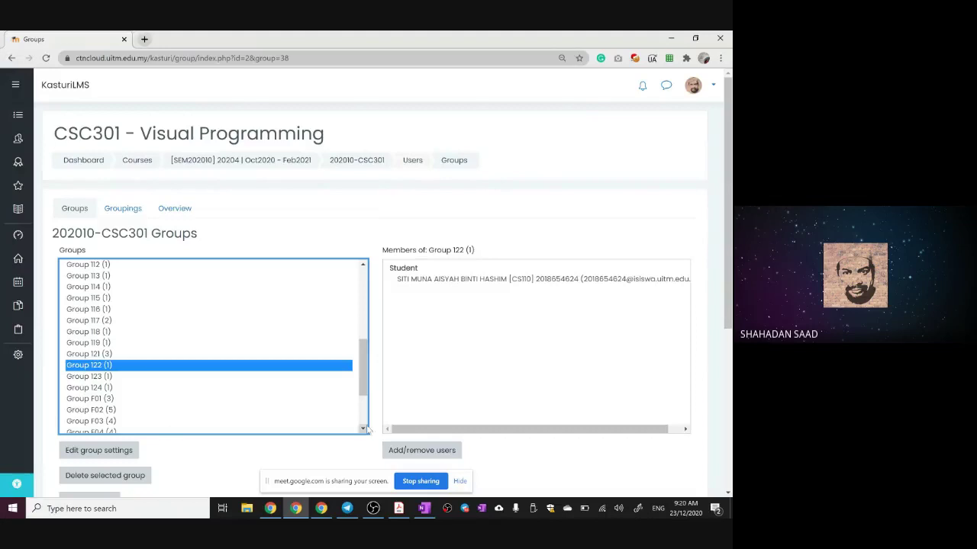
scroll(345, 438, "down", 1)
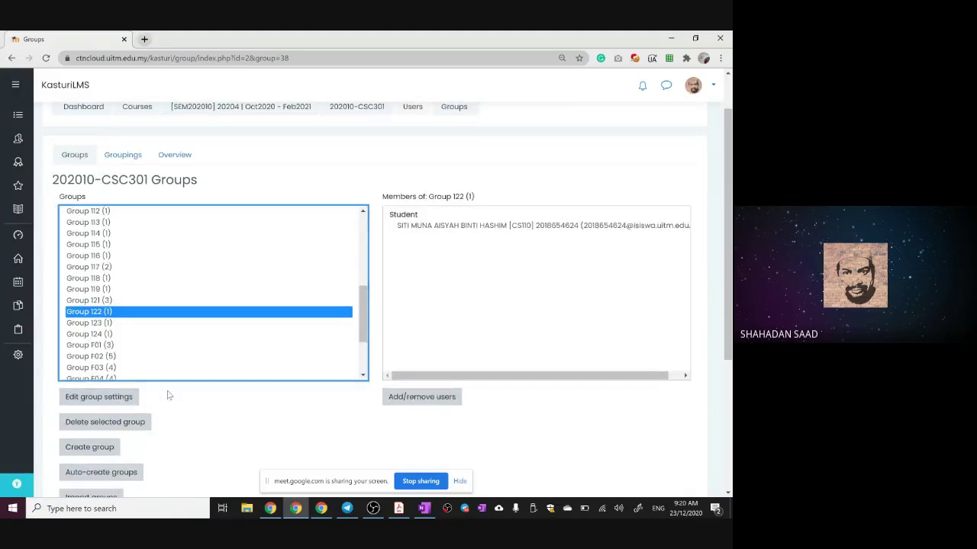
left_click(412, 396)
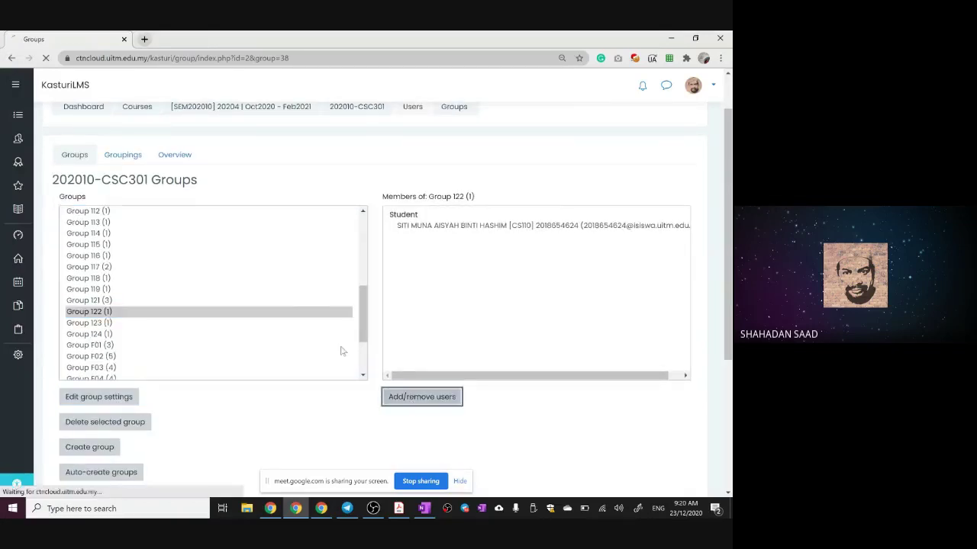
left_click(172, 266)
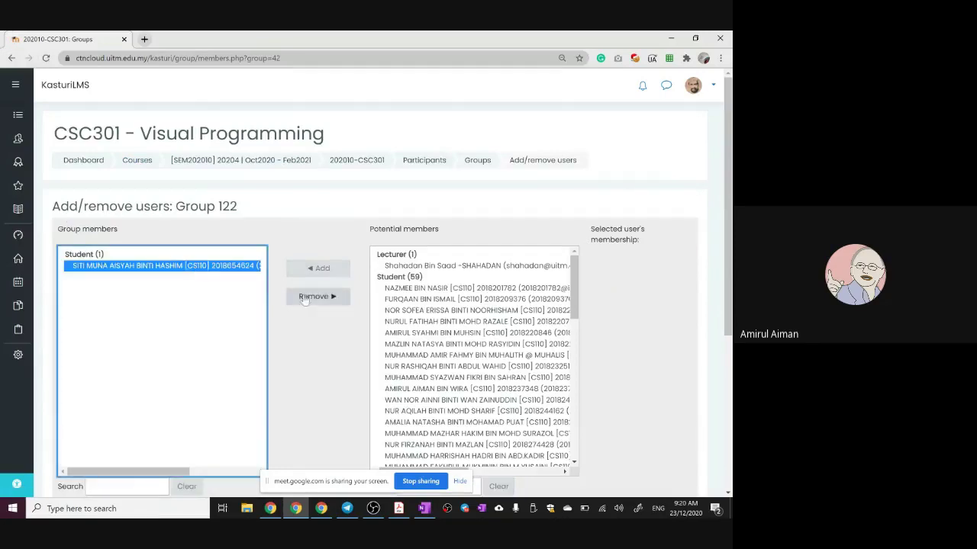
left_click(317, 296)
scroll(118, 323, "down", 3)
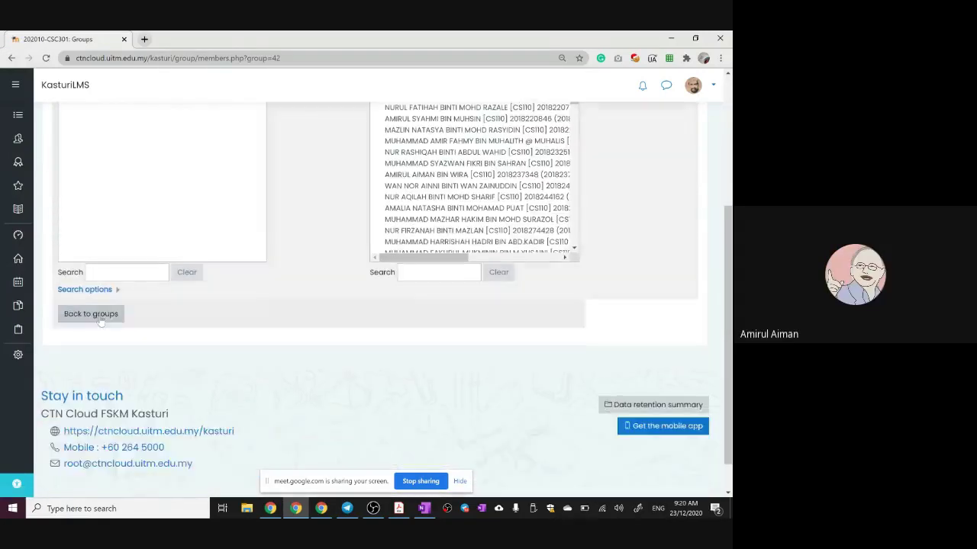
left_click(92, 314)
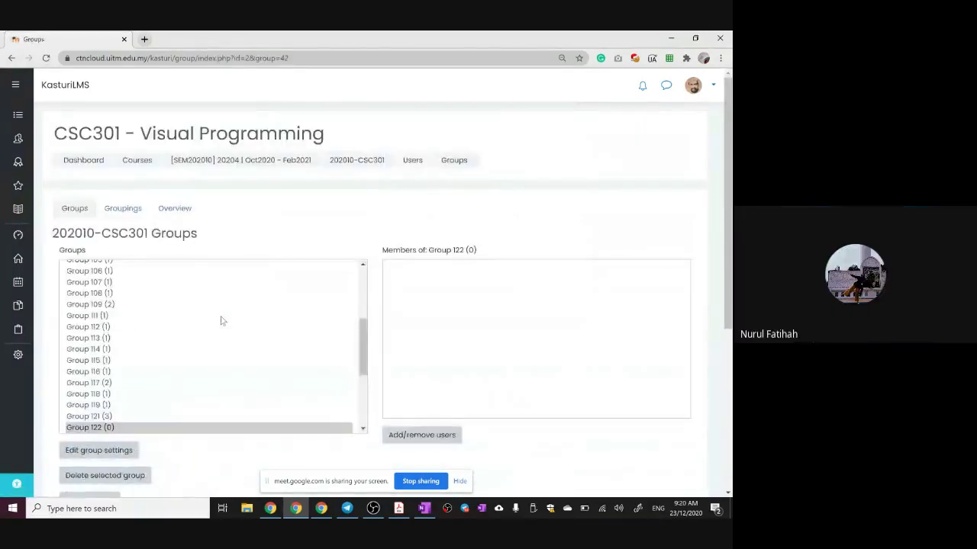
scroll(221, 321, "down", 5)
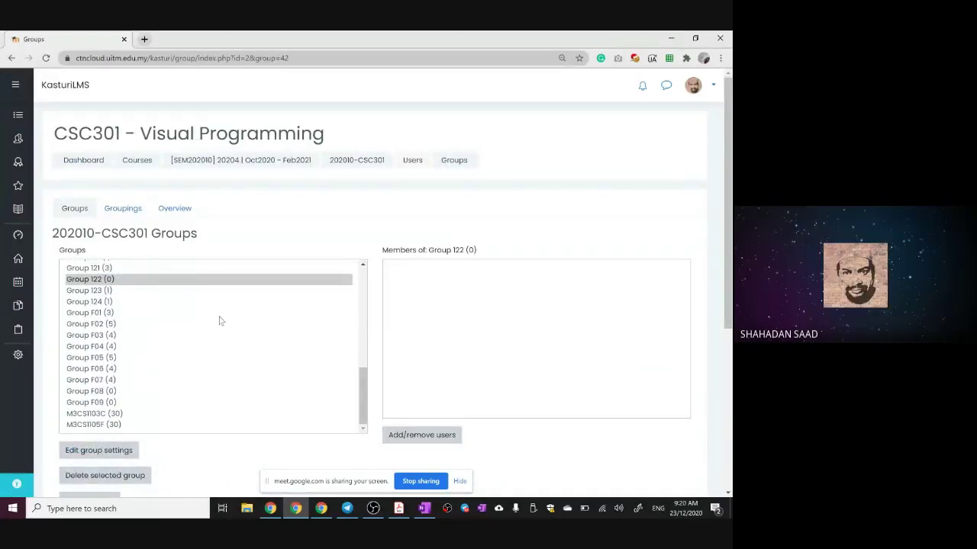
left_click(420, 480)
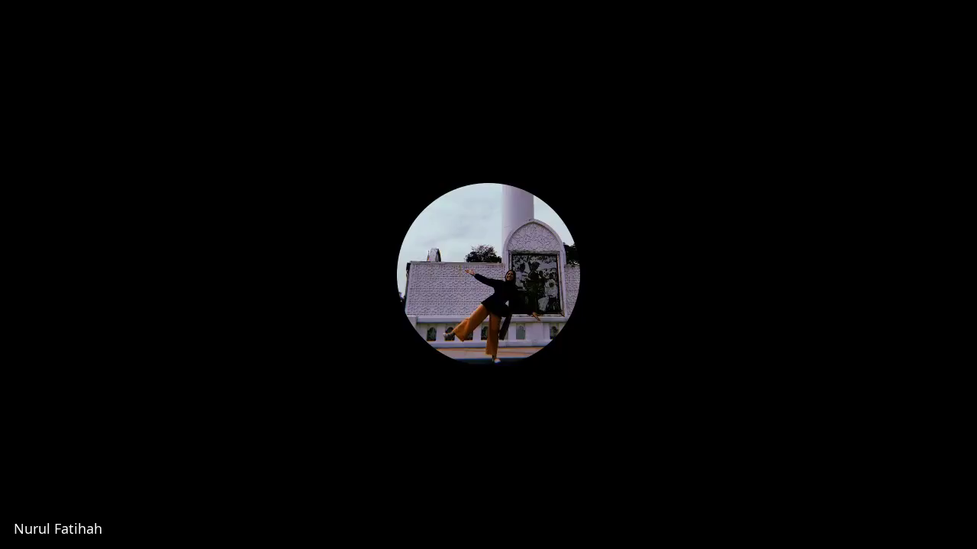
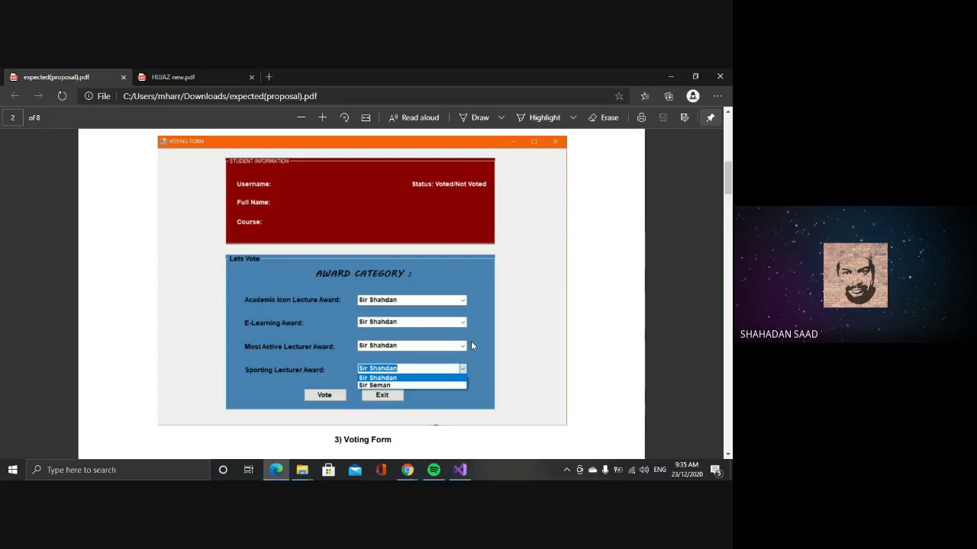
Bring the Google Meet call to the front from Chrome's open window previews.
left_click(407, 470)
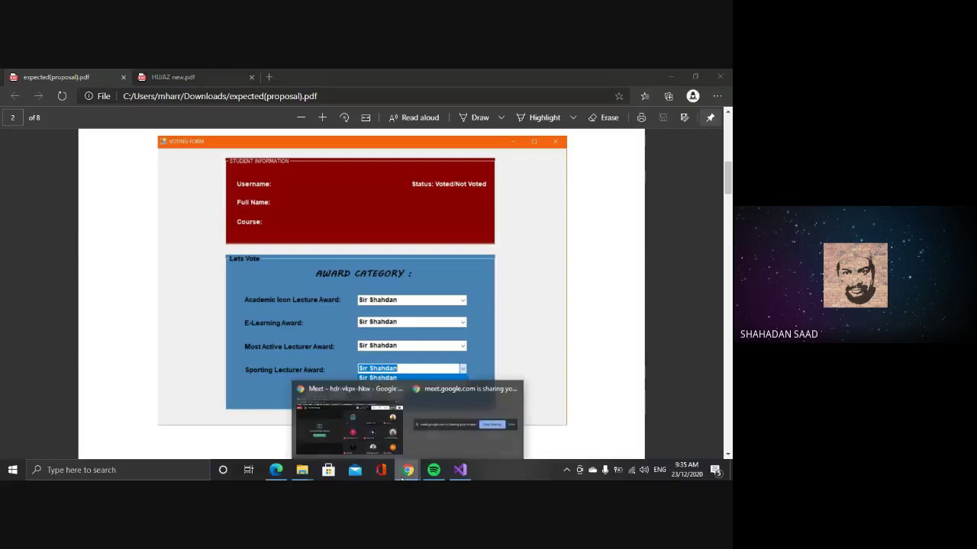
left_click(361, 433)
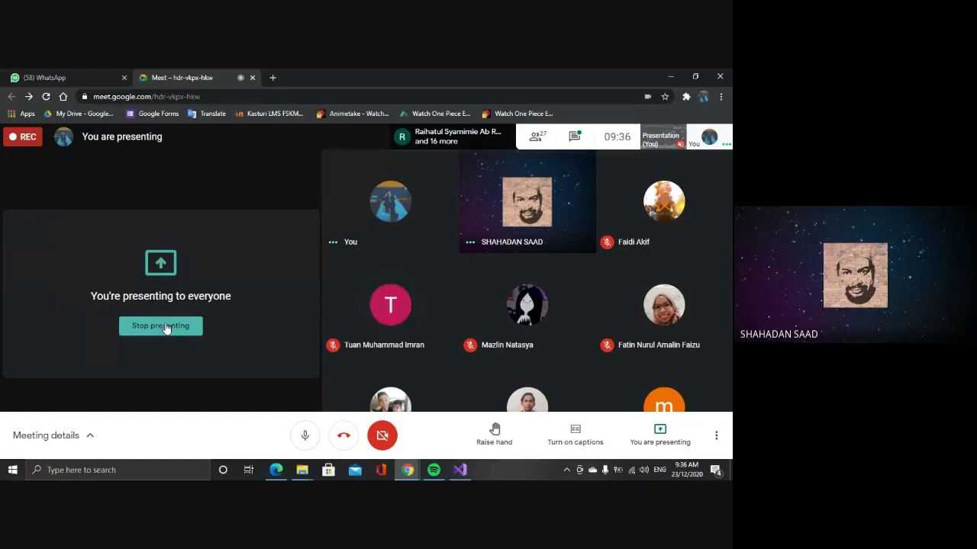
Stop presenting the PDF window to the Meet call.
left_click(166, 329)
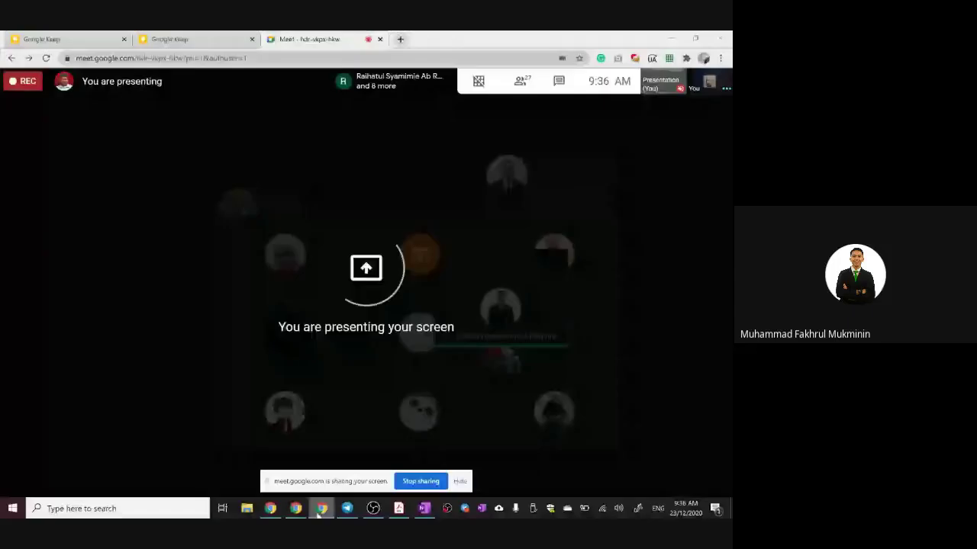
Switch back to the KasturiLMS groups page after a brief look at the Meet call.
left_click(295, 509)
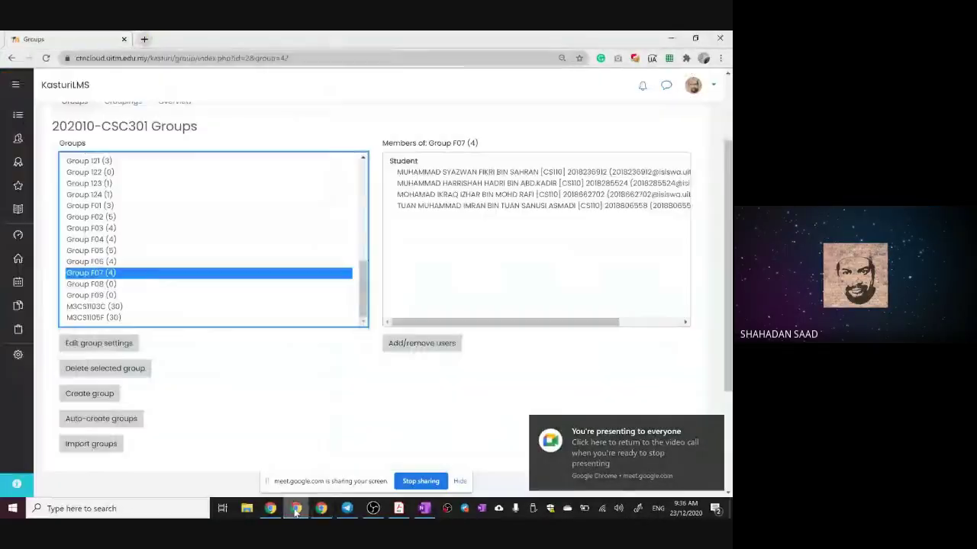
left_click(269, 509)
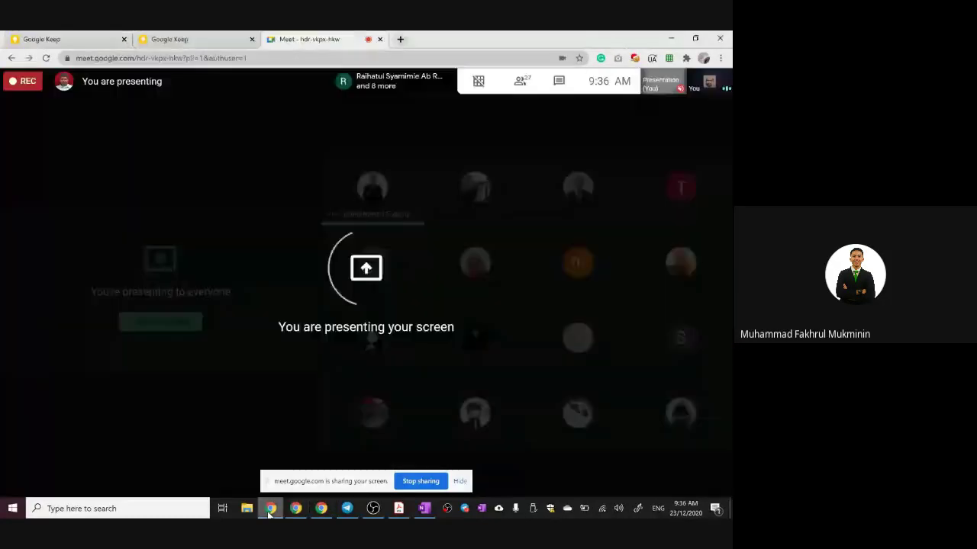
left_click(295, 509)
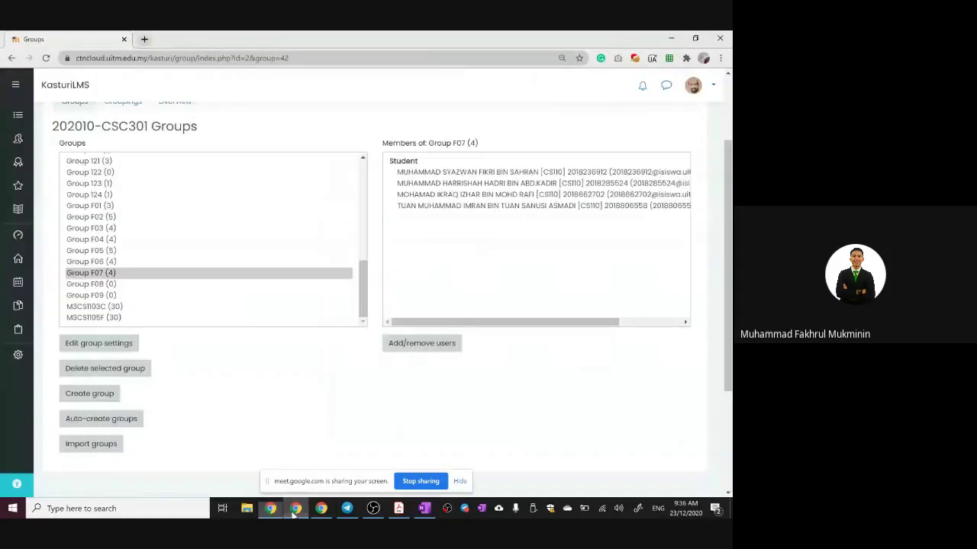
Append ' - Hijjaz' to Group F07's name and save the change.
left_click(82, 345)
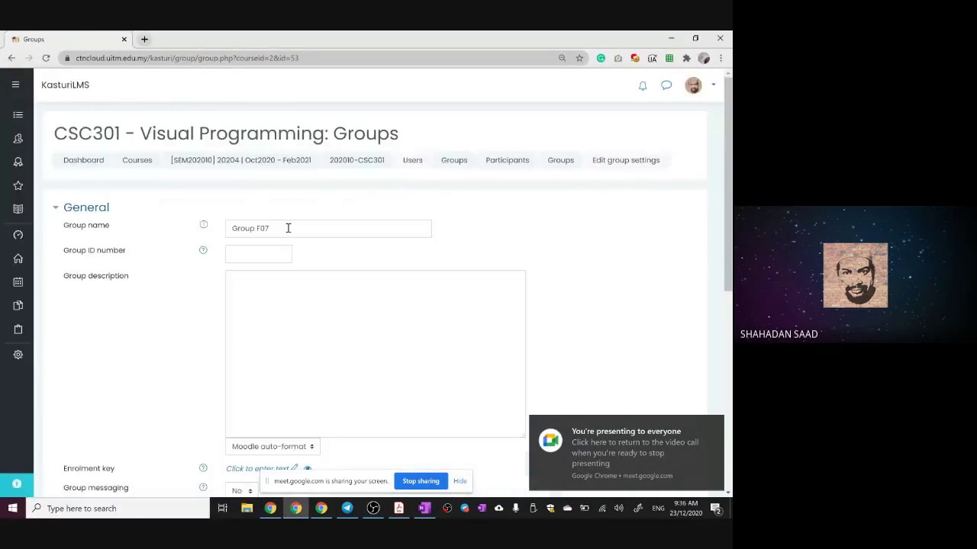
left_click(290, 226)
type("- Hijjaz")
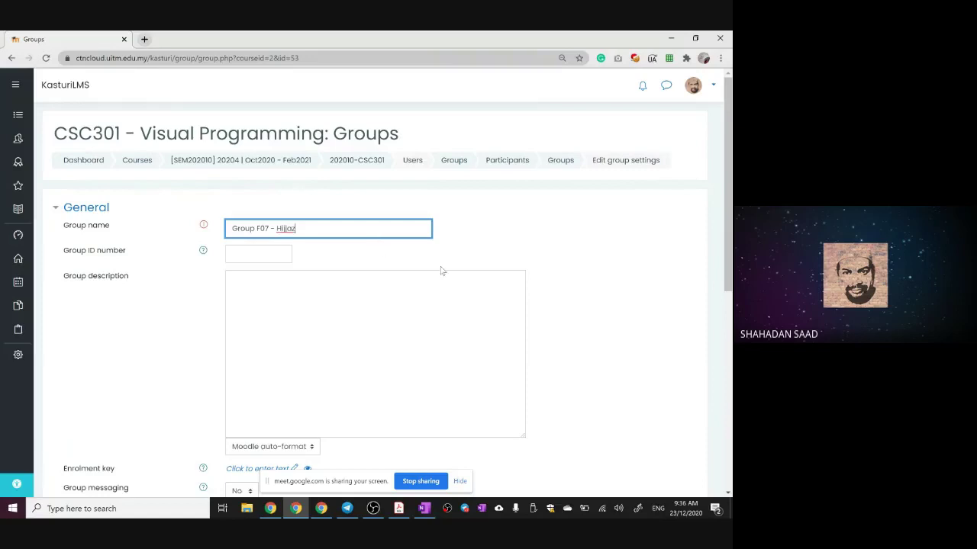
scroll(244, 434, "down", 2)
scroll(408, 364, "down", 2)
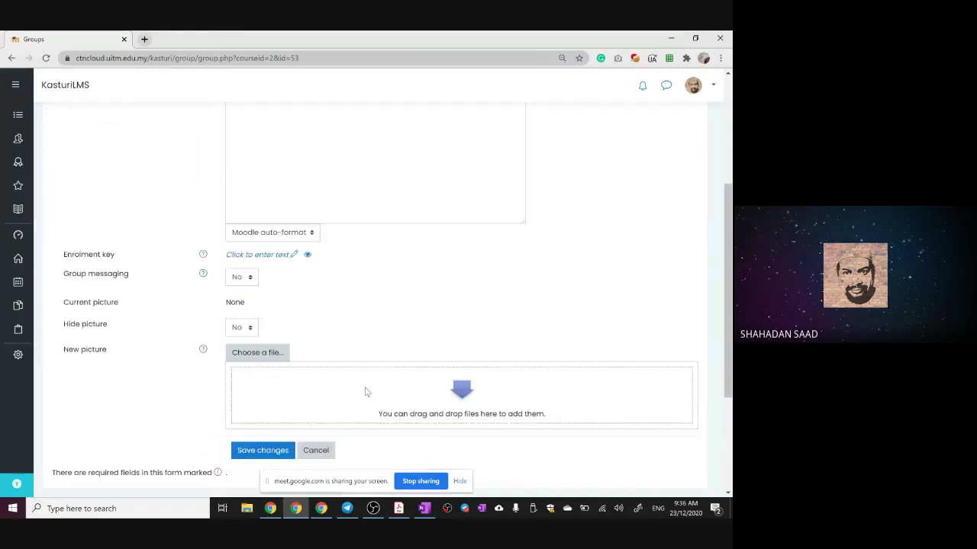
left_click(267, 450)
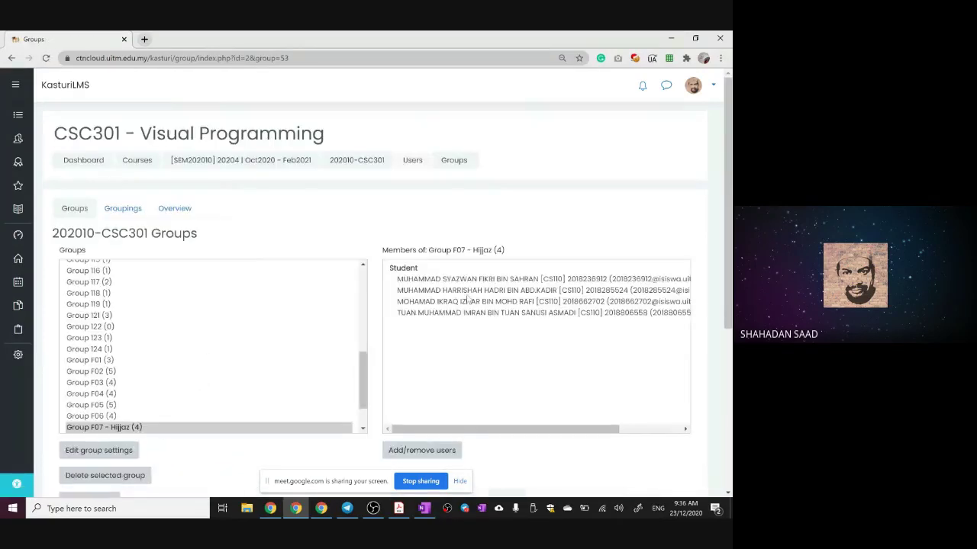
Compare the member lists of Group F08 and Group F09.
scroll(238, 297, "down", 1)
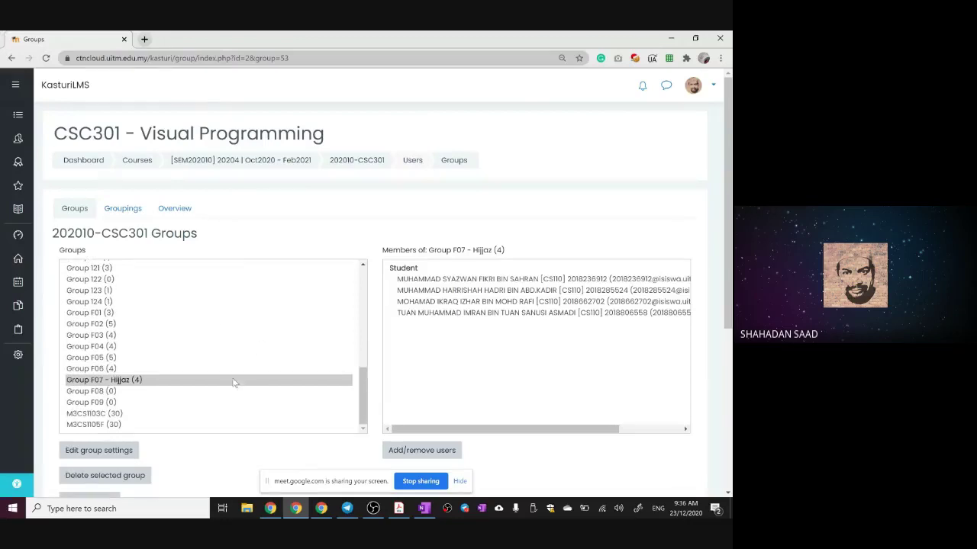
left_click(107, 392)
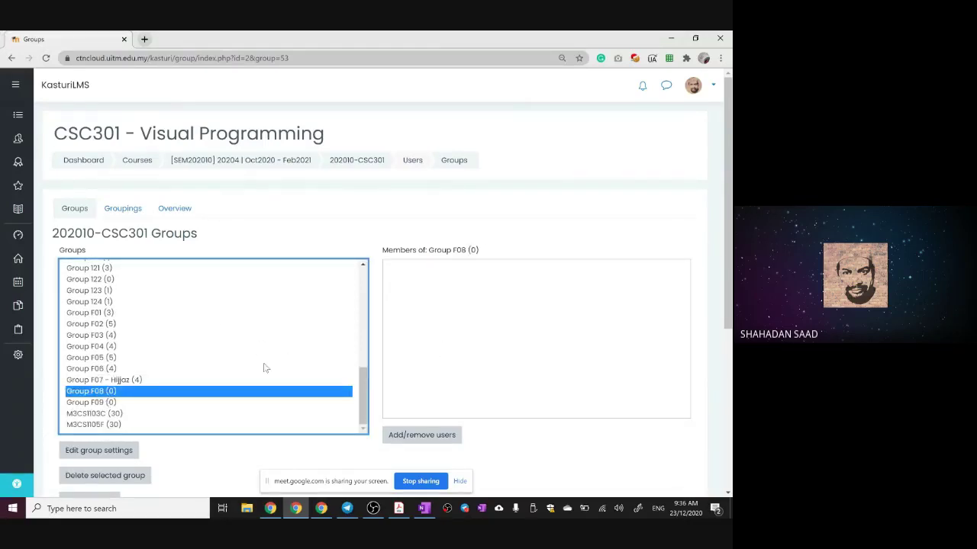
left_click(97, 403)
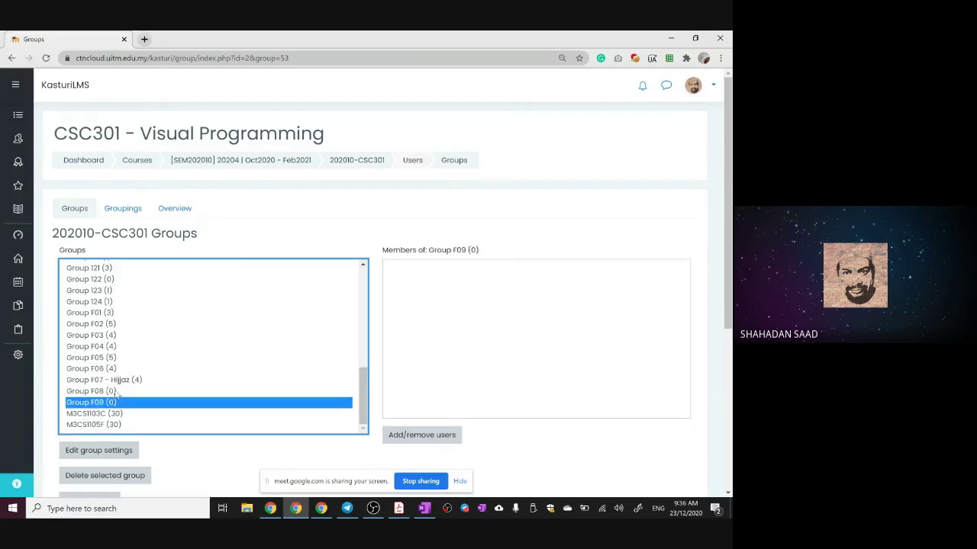
left_click(116, 392)
left_click(116, 402)
left_click(118, 393)
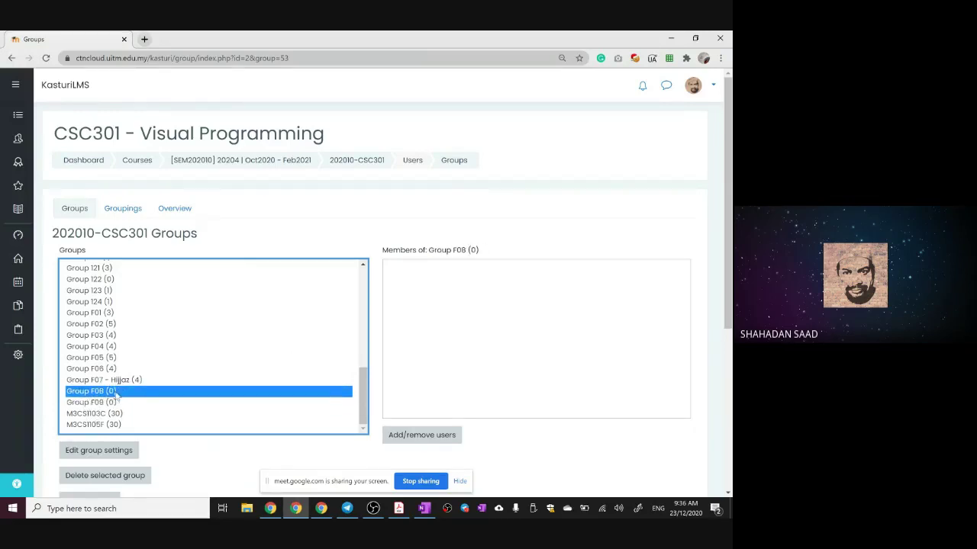
View Group F01 and Group F06 members, briefly checking the Meet call.
left_click(114, 313)
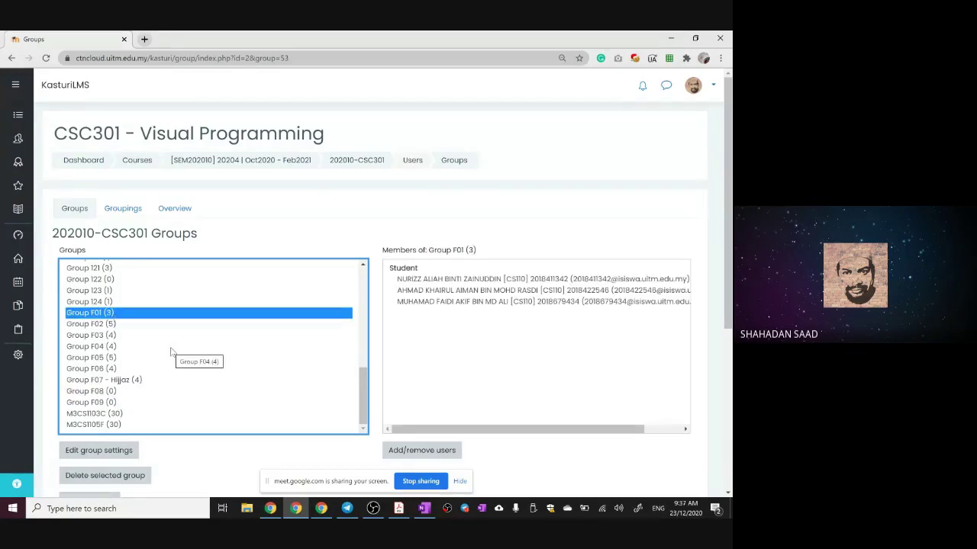
left_click(122, 370)
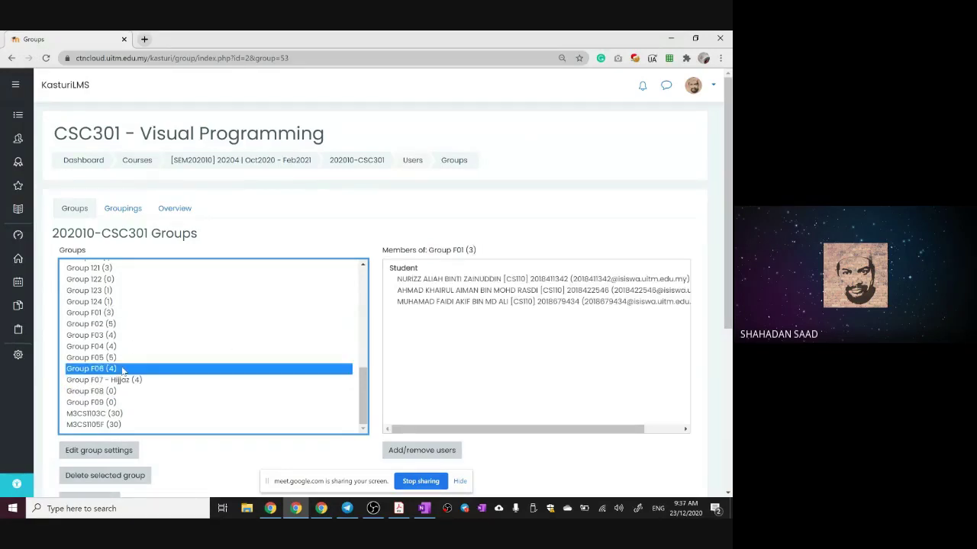
key("alt+Tab")
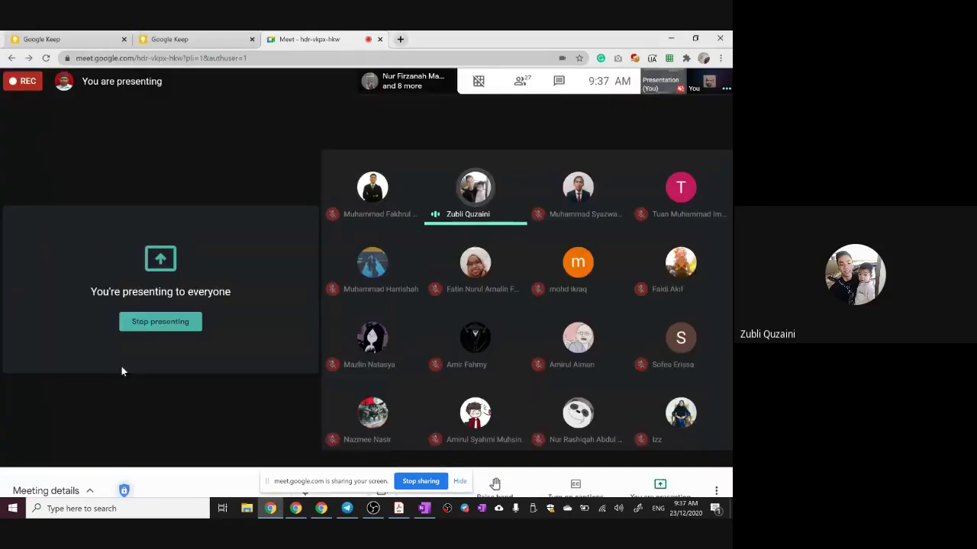
key("alt+Tab")
left_click(121, 368)
Look through Groups F05, F03 and F02, ending on Group F04's members.
key("Up")
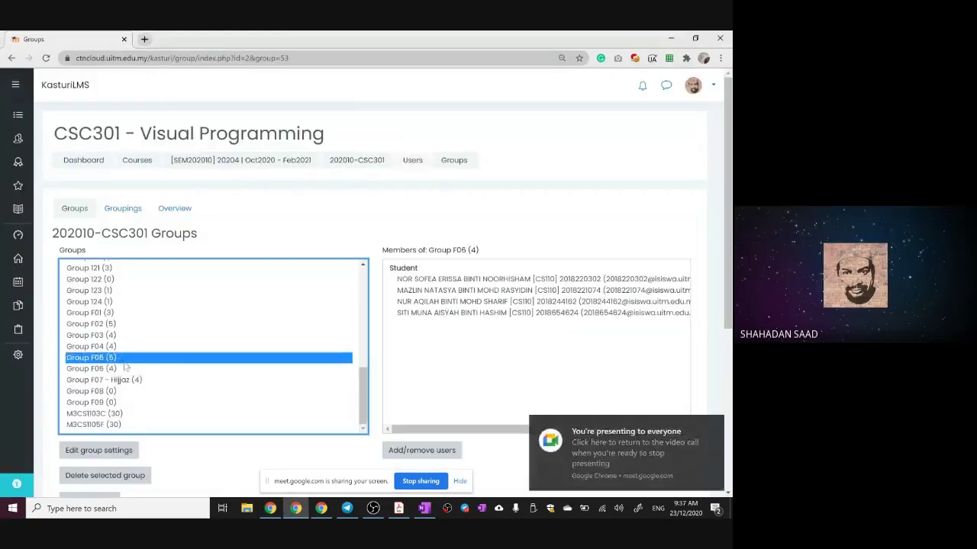
left_click(122, 337)
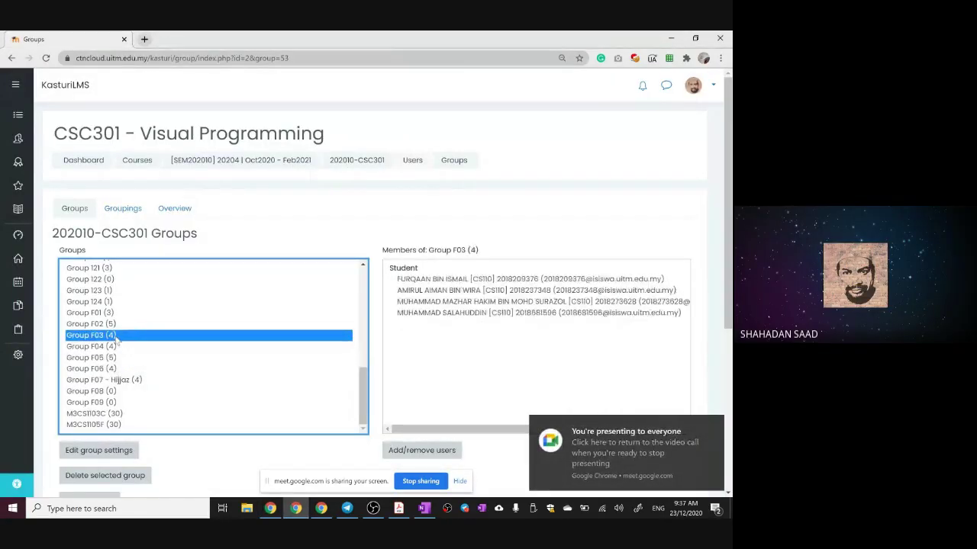
left_click(119, 327)
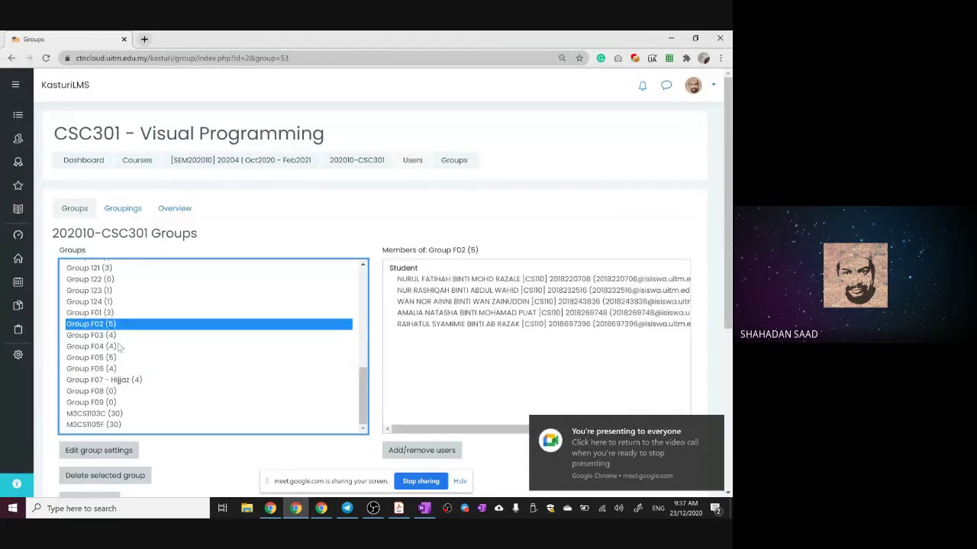
left_click(118, 347)
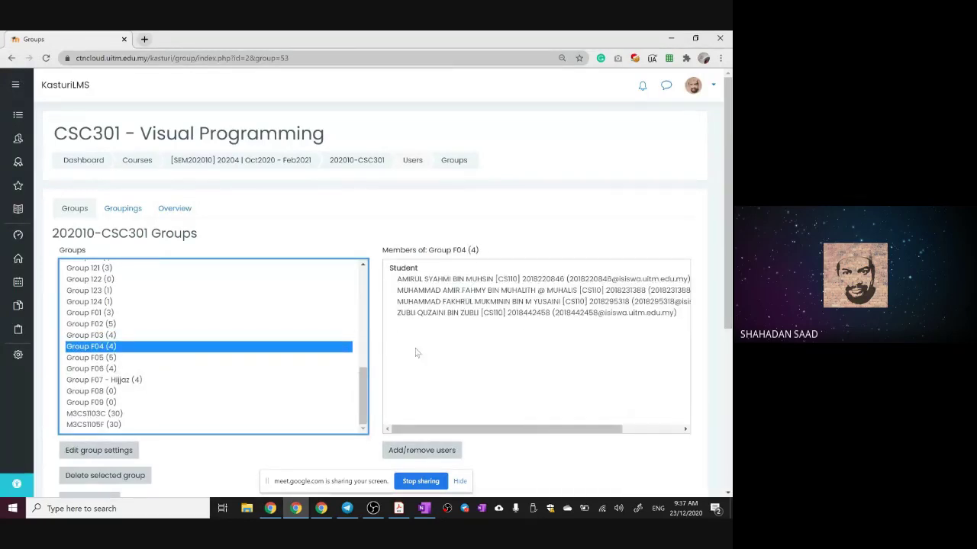
scroll(136, 399, "down", 1)
scroll(135, 399, "down", 1)
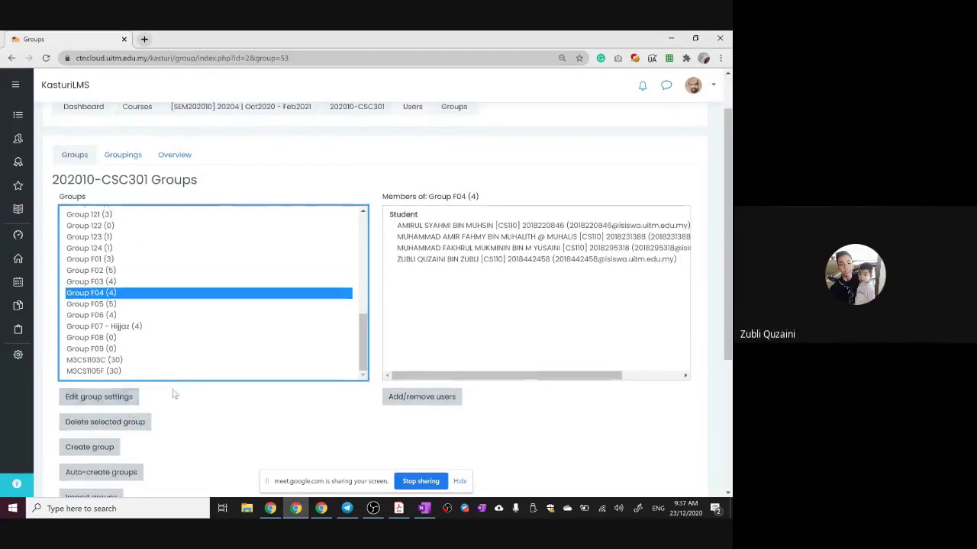
Edit Group F04's settings and append ' - Fekzware' to its group name.
left_click(121, 397)
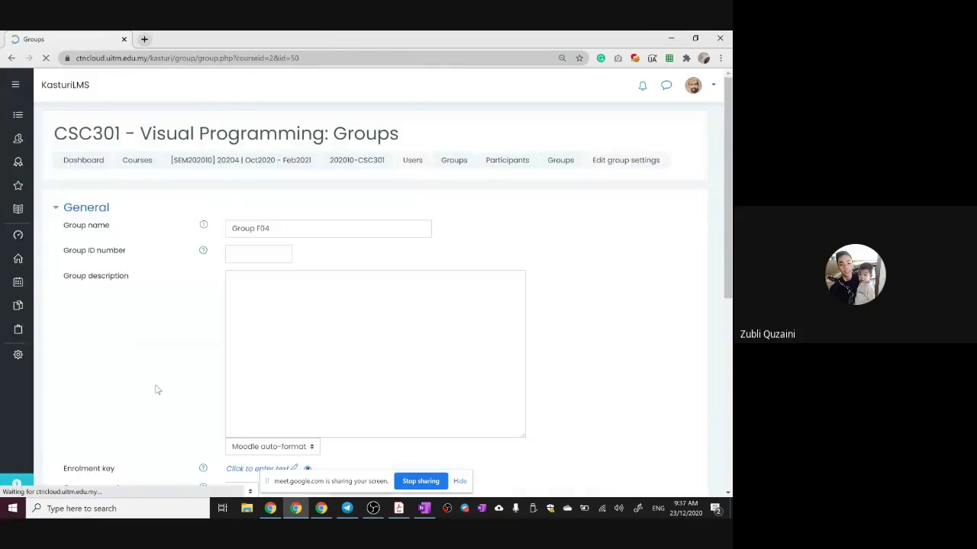
left_click(326, 223)
type("-")
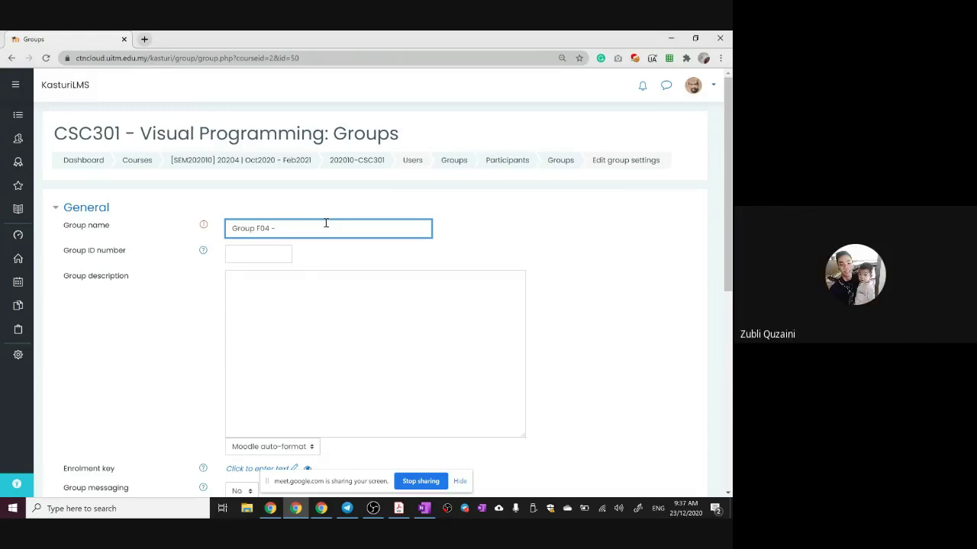
type("Fekzware")
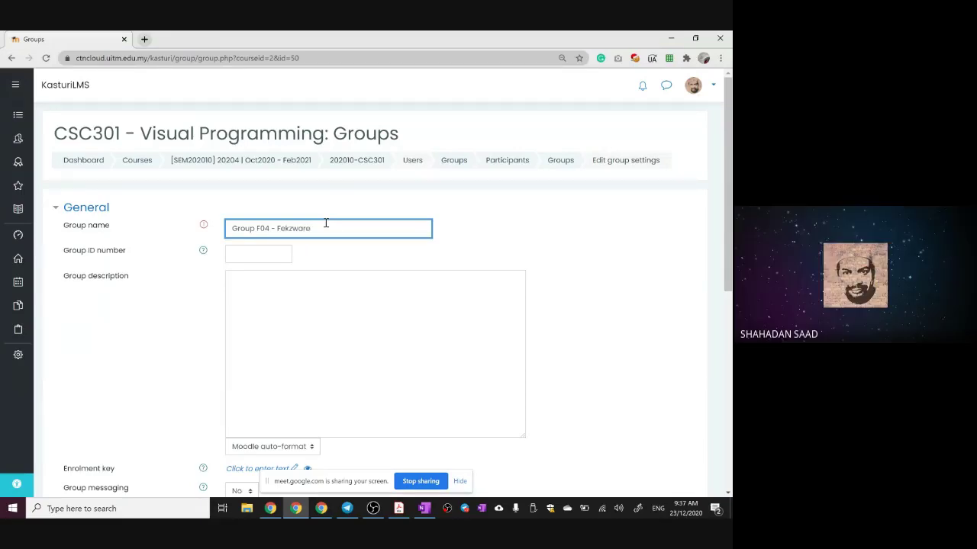
scroll(390, 298, "down", 3)
scroll(243, 412, "down", 2)
scroll(255, 293, "up", 5)
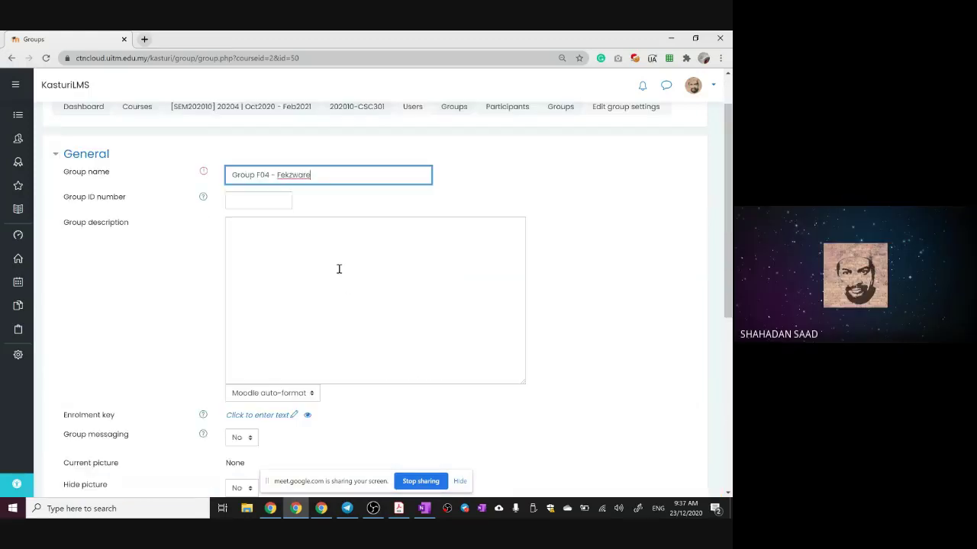
Save the name Group F04 - Fekzware, then stop presenting the screen in Google Meet.
key("ctrl+plus")
key("ctrl+plus")
key("ctrl+plus")
key("ctrl+plus")
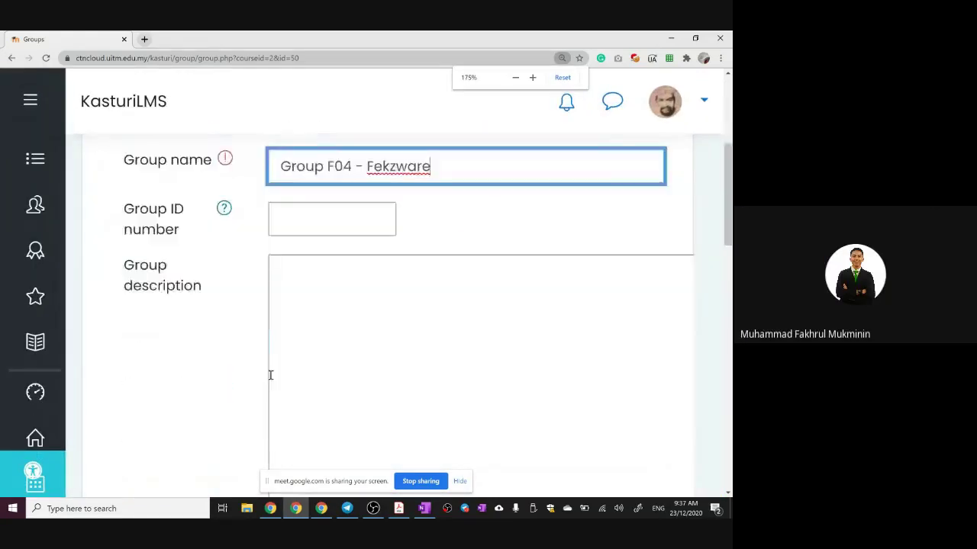
scroll(270, 375, "down", 10)
left_click(330, 206)
key("ctrl+0")
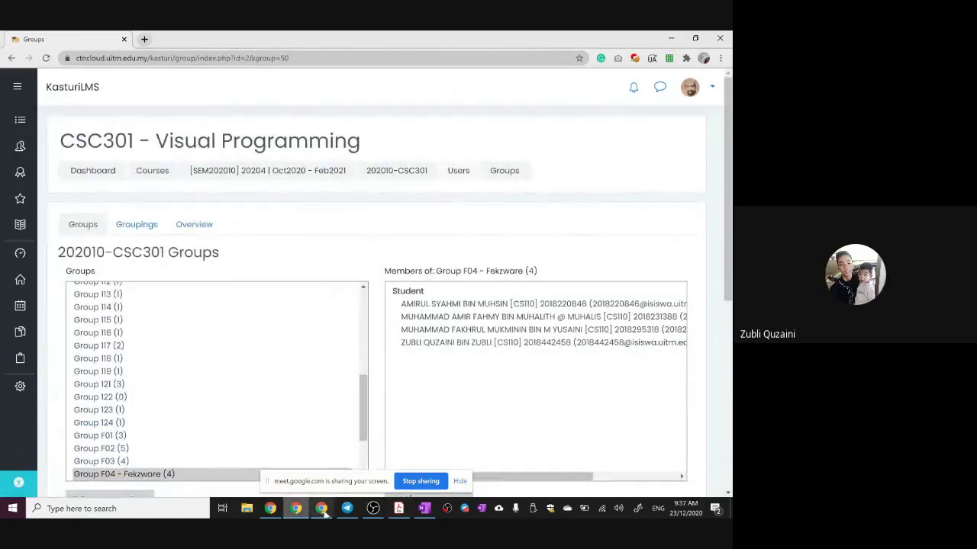
left_click(270, 509)
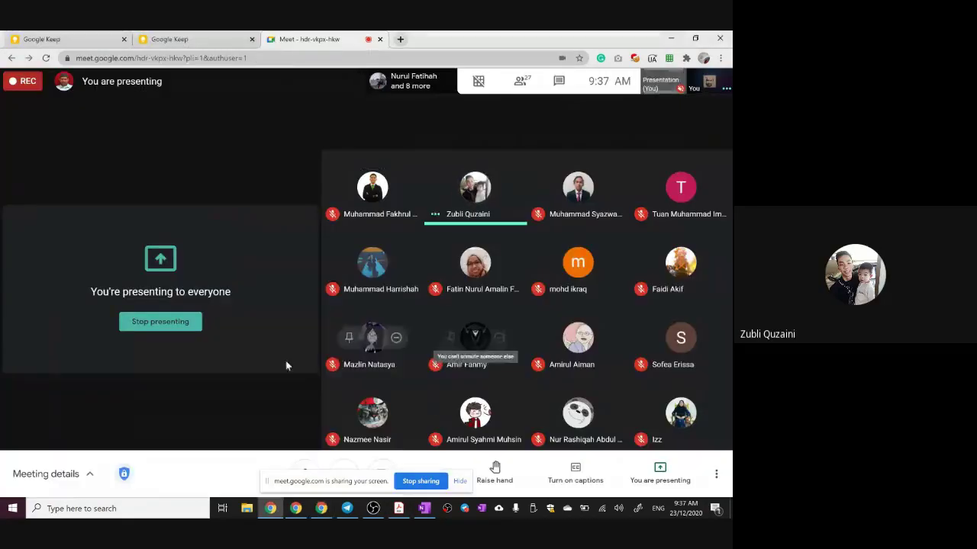
left_click(159, 324)
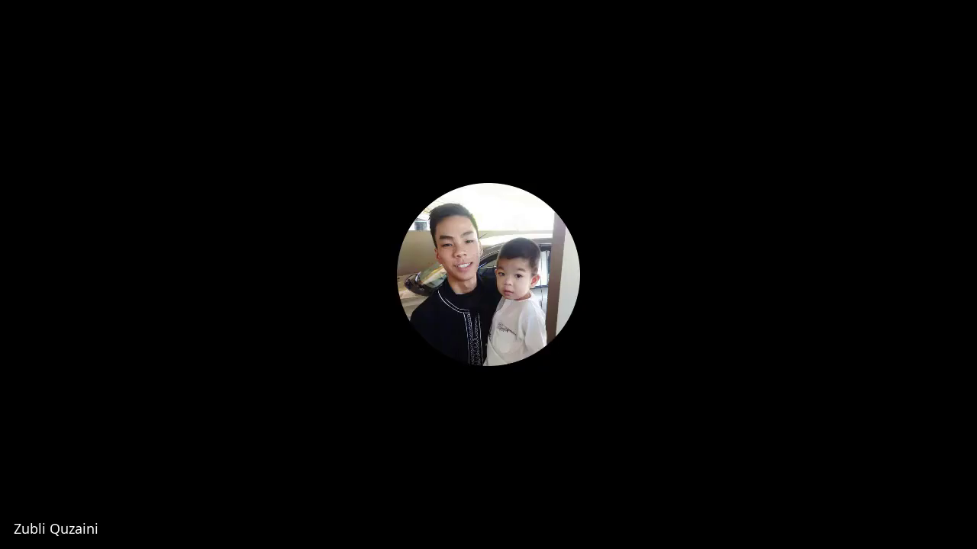